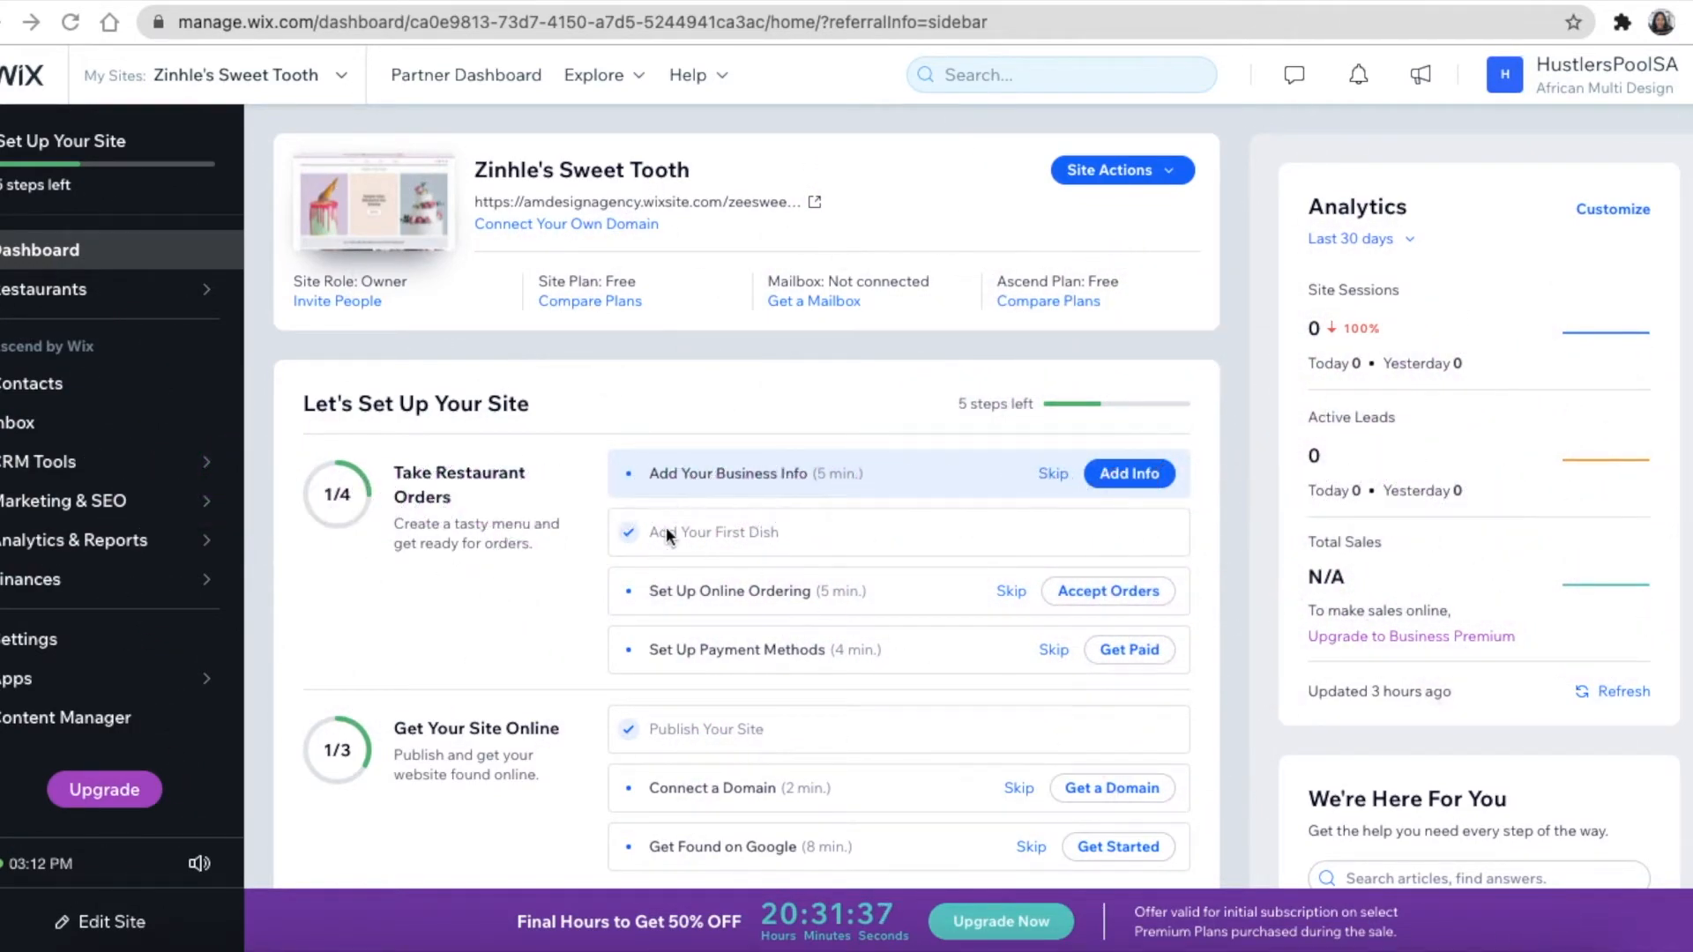
Choose Create a New Site from the account menu to reach the website-type question
{"action": "scroll", "coordinate": [661, 538], "scroll_direction": "down", "scroll_amount": 8}
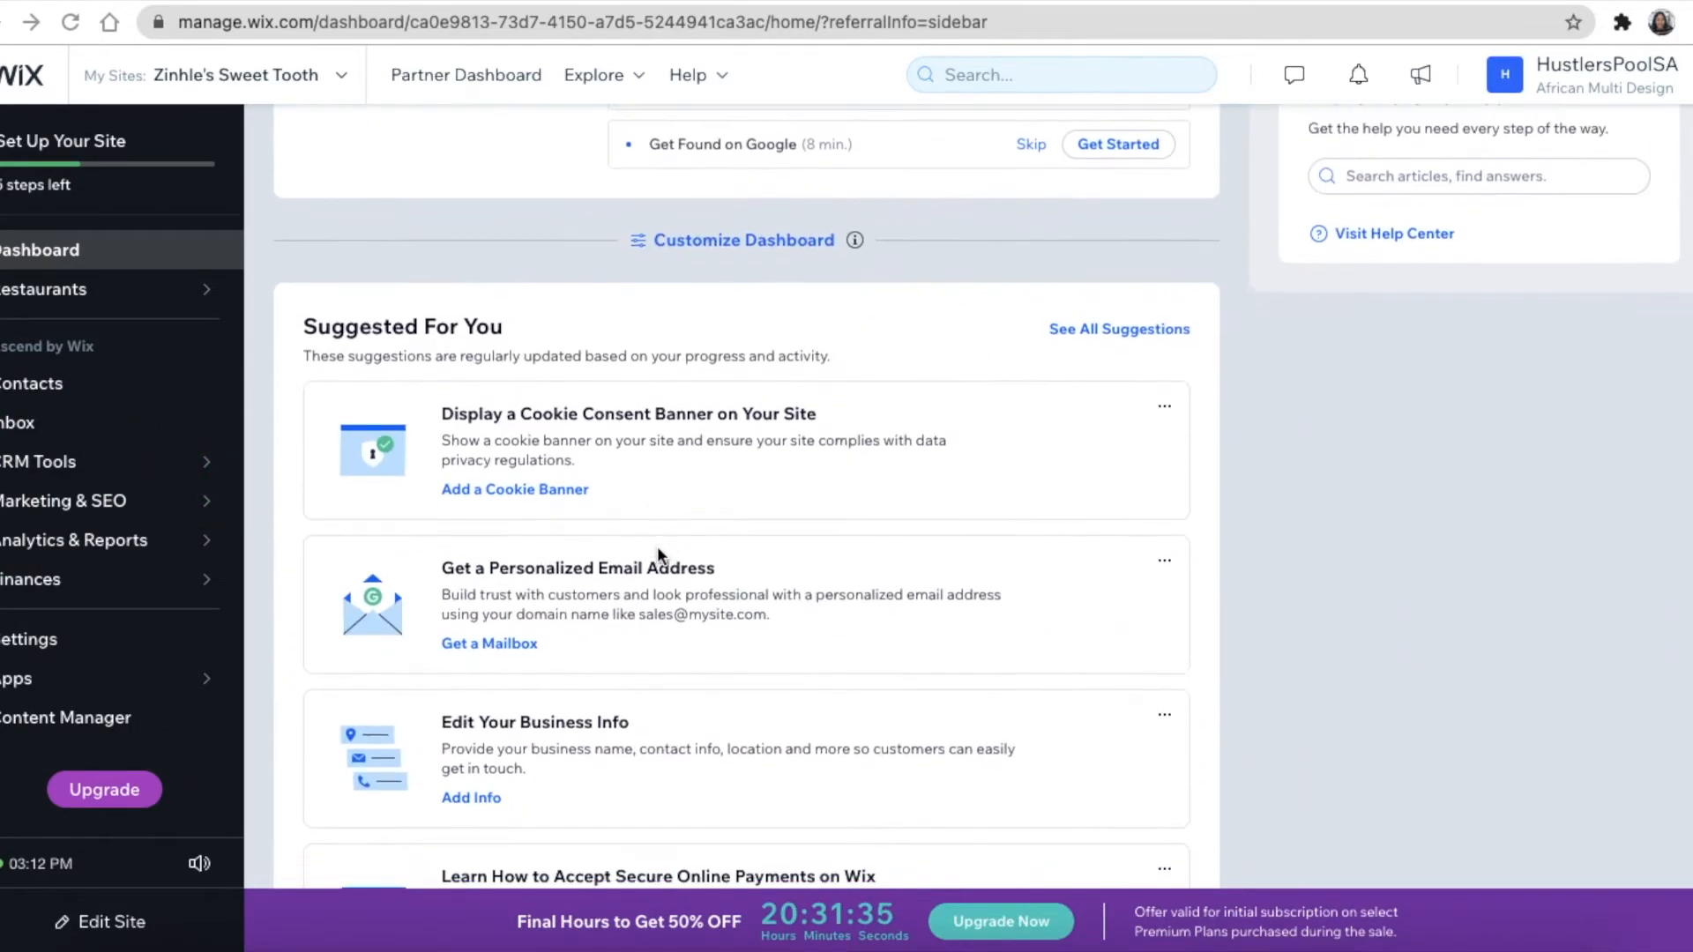
{"action": "scroll", "coordinate": [658, 546], "scroll_direction": "down", "scroll_amount": 7}
{"action": "scroll", "coordinate": [657, 549], "scroll_direction": "up", "scroll_amount": 12}
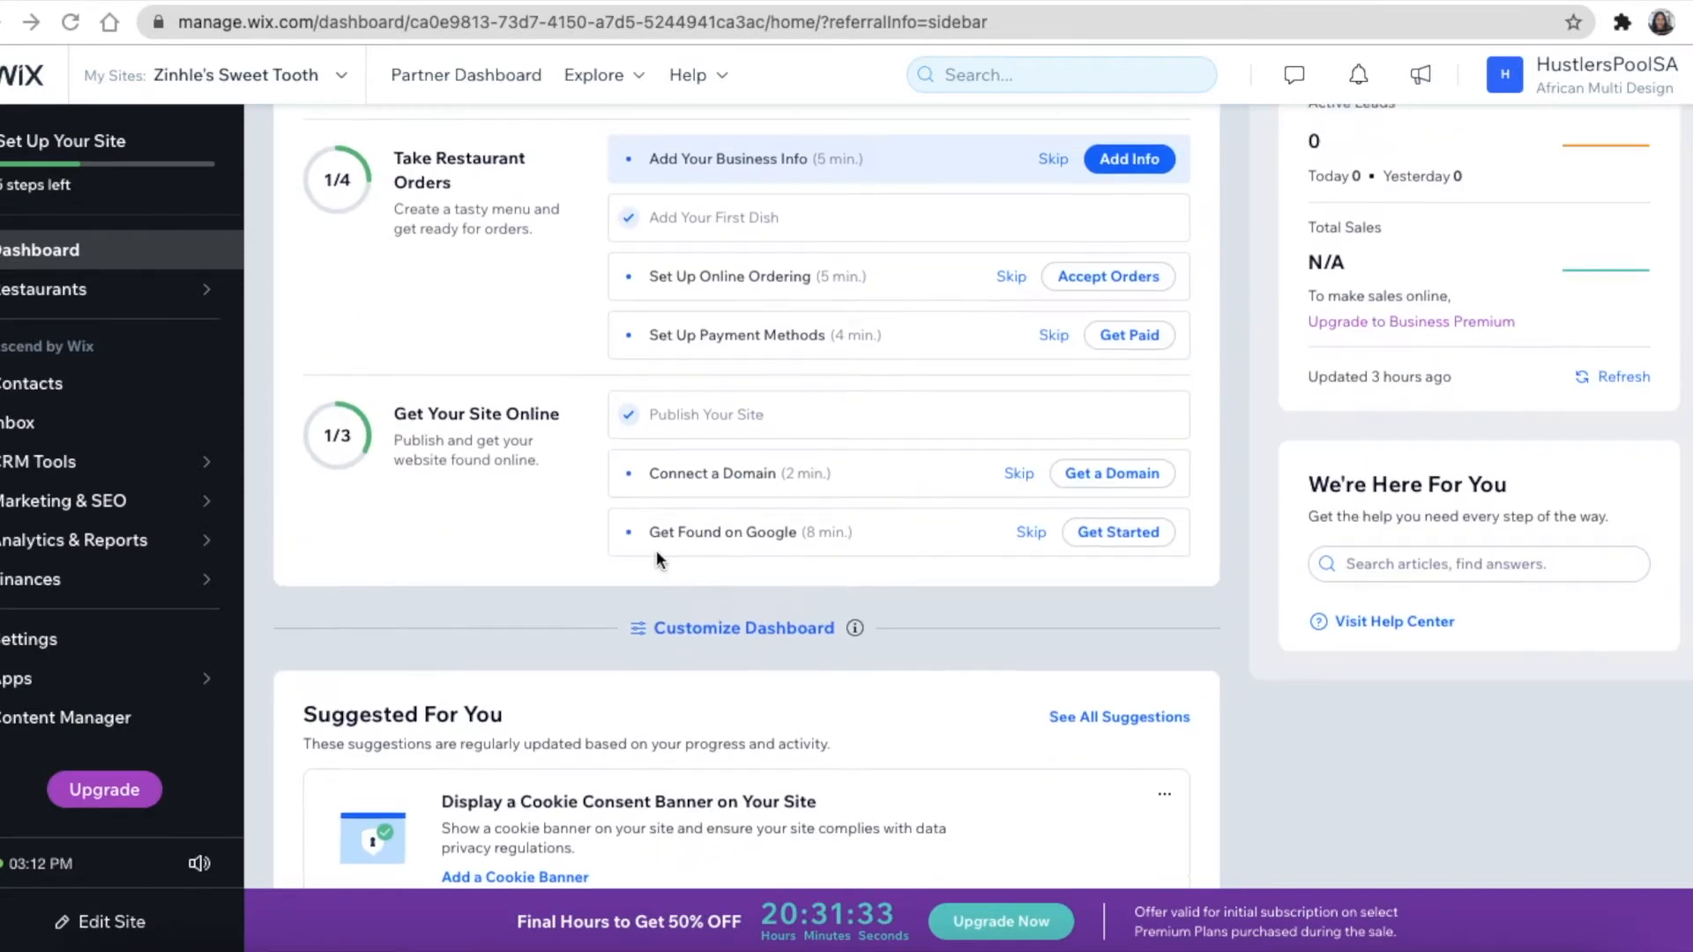
{"action": "scroll", "coordinate": [656, 557], "scroll_direction": "up", "scroll_amount": 4}
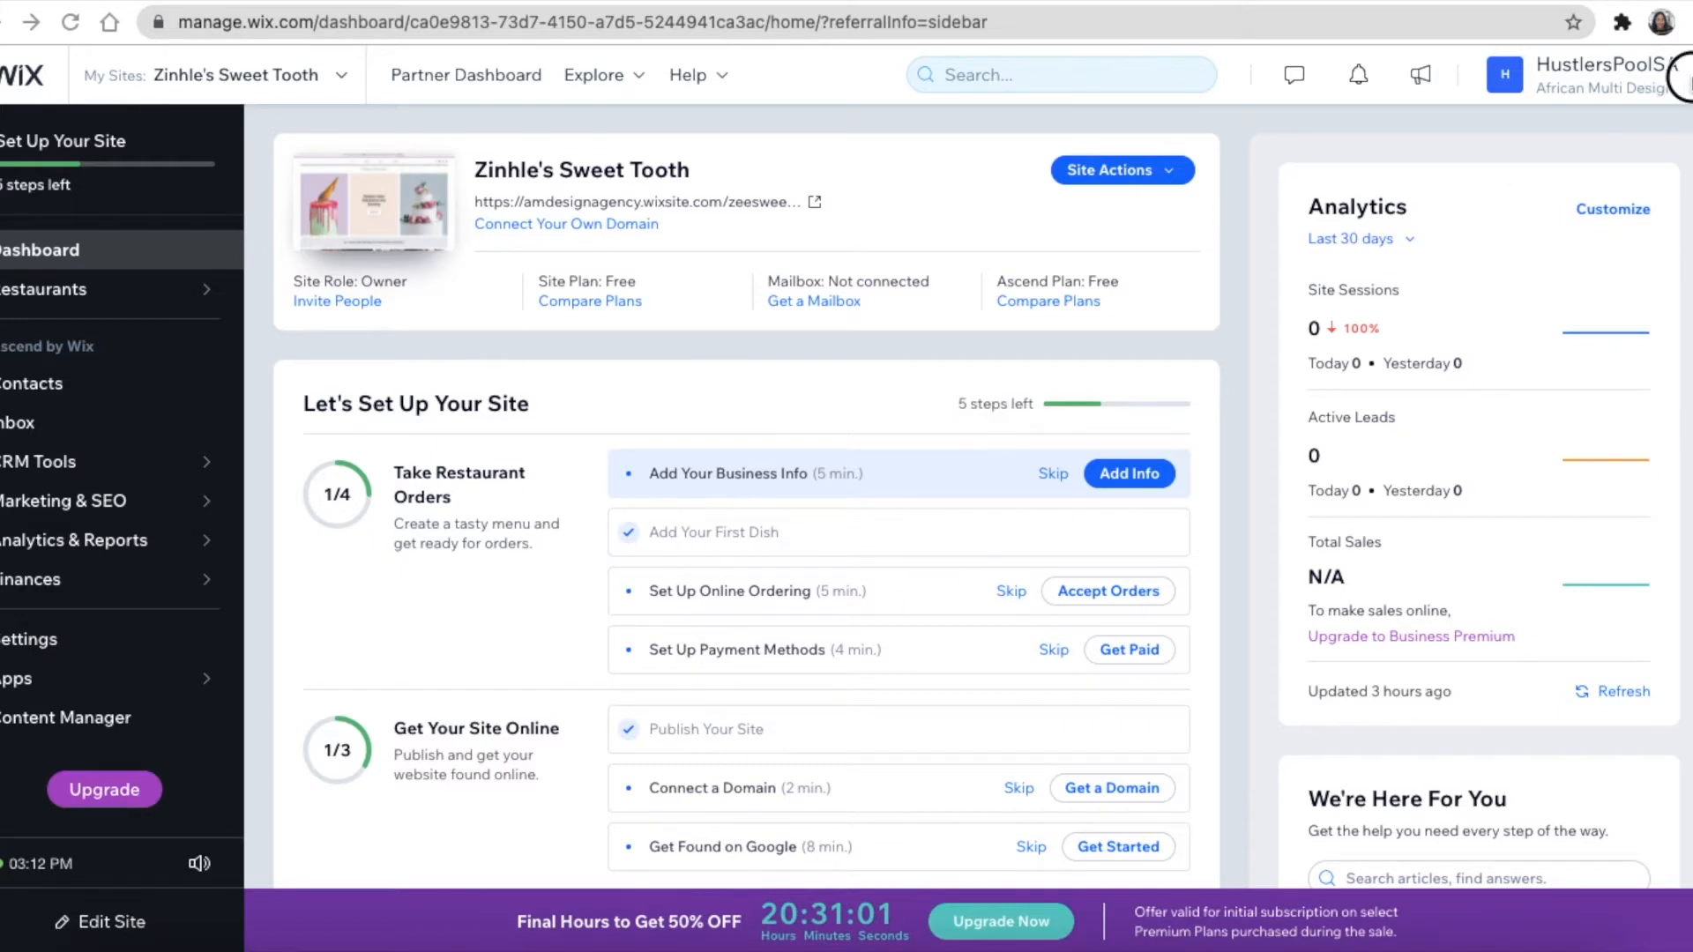
{"action": "left_click", "coordinate": [1686, 84]}
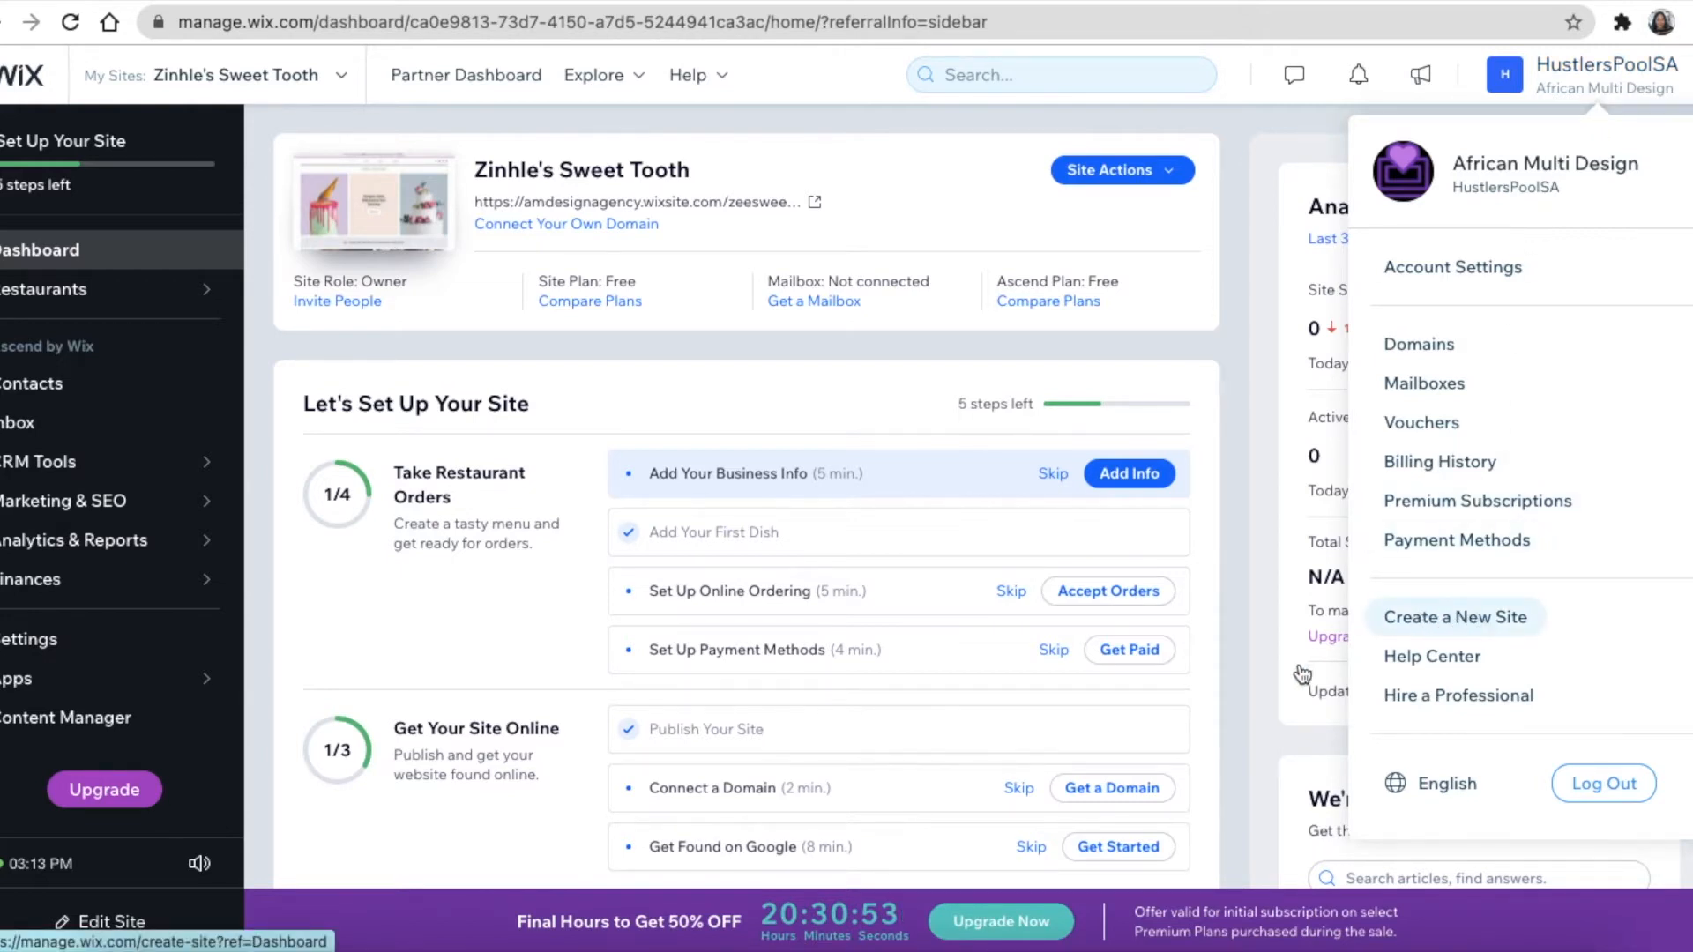
{"action": "left_click", "coordinate": [1244, 685]}
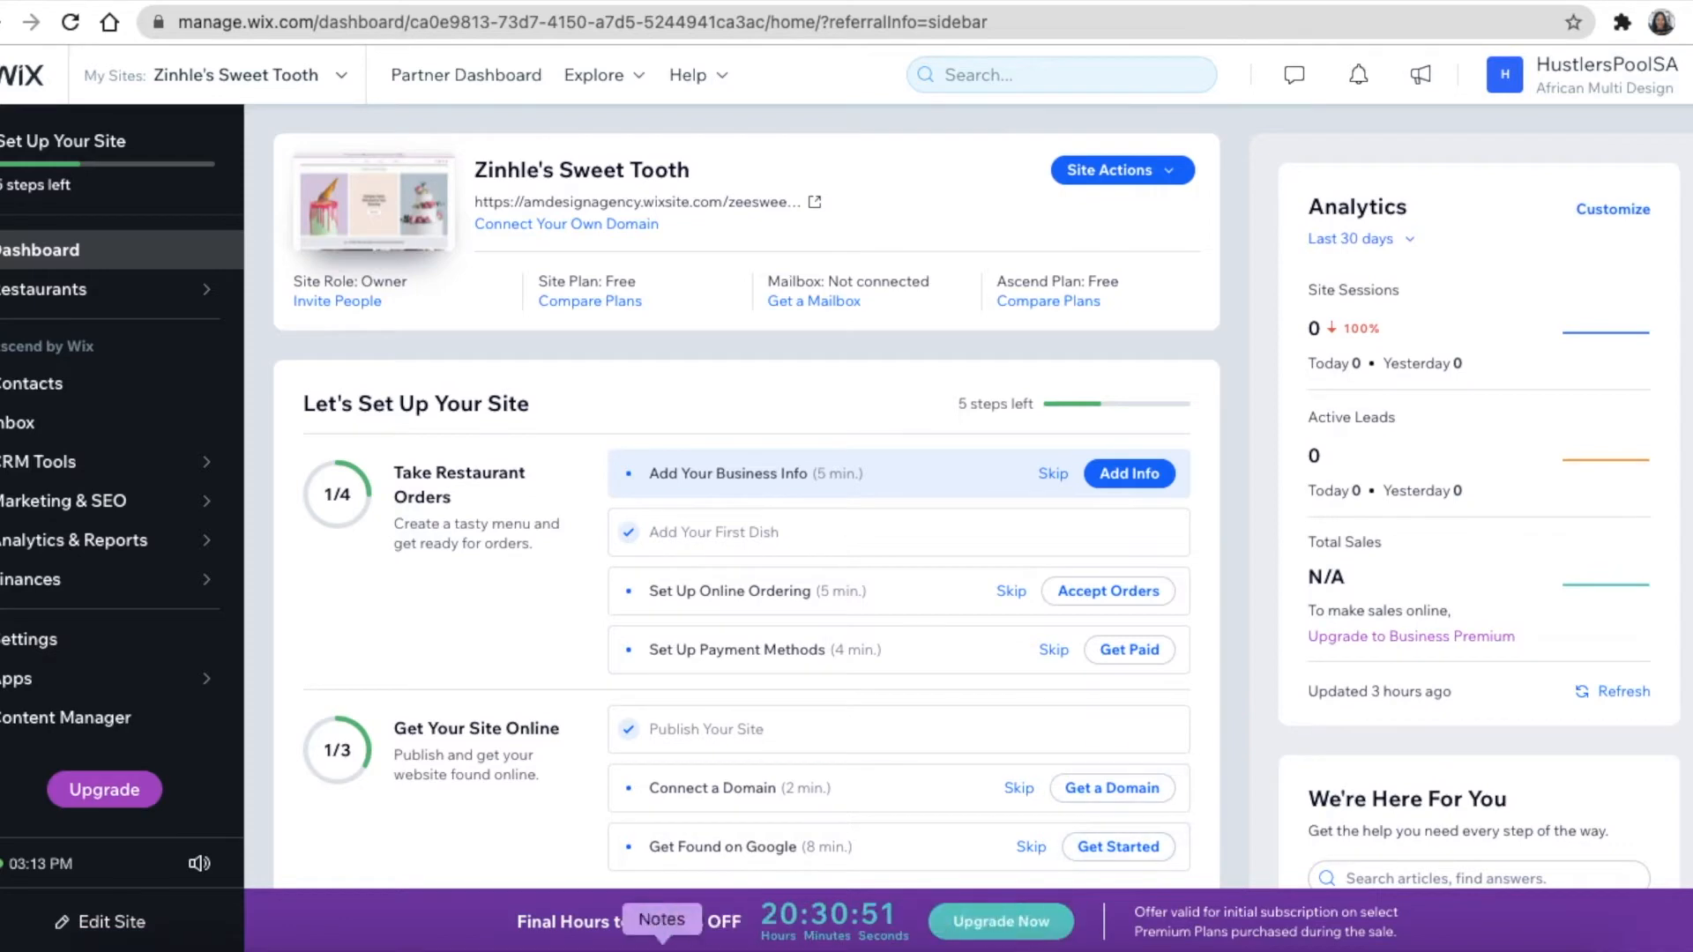
{"action": "left_click", "coordinate": [379, 945]}
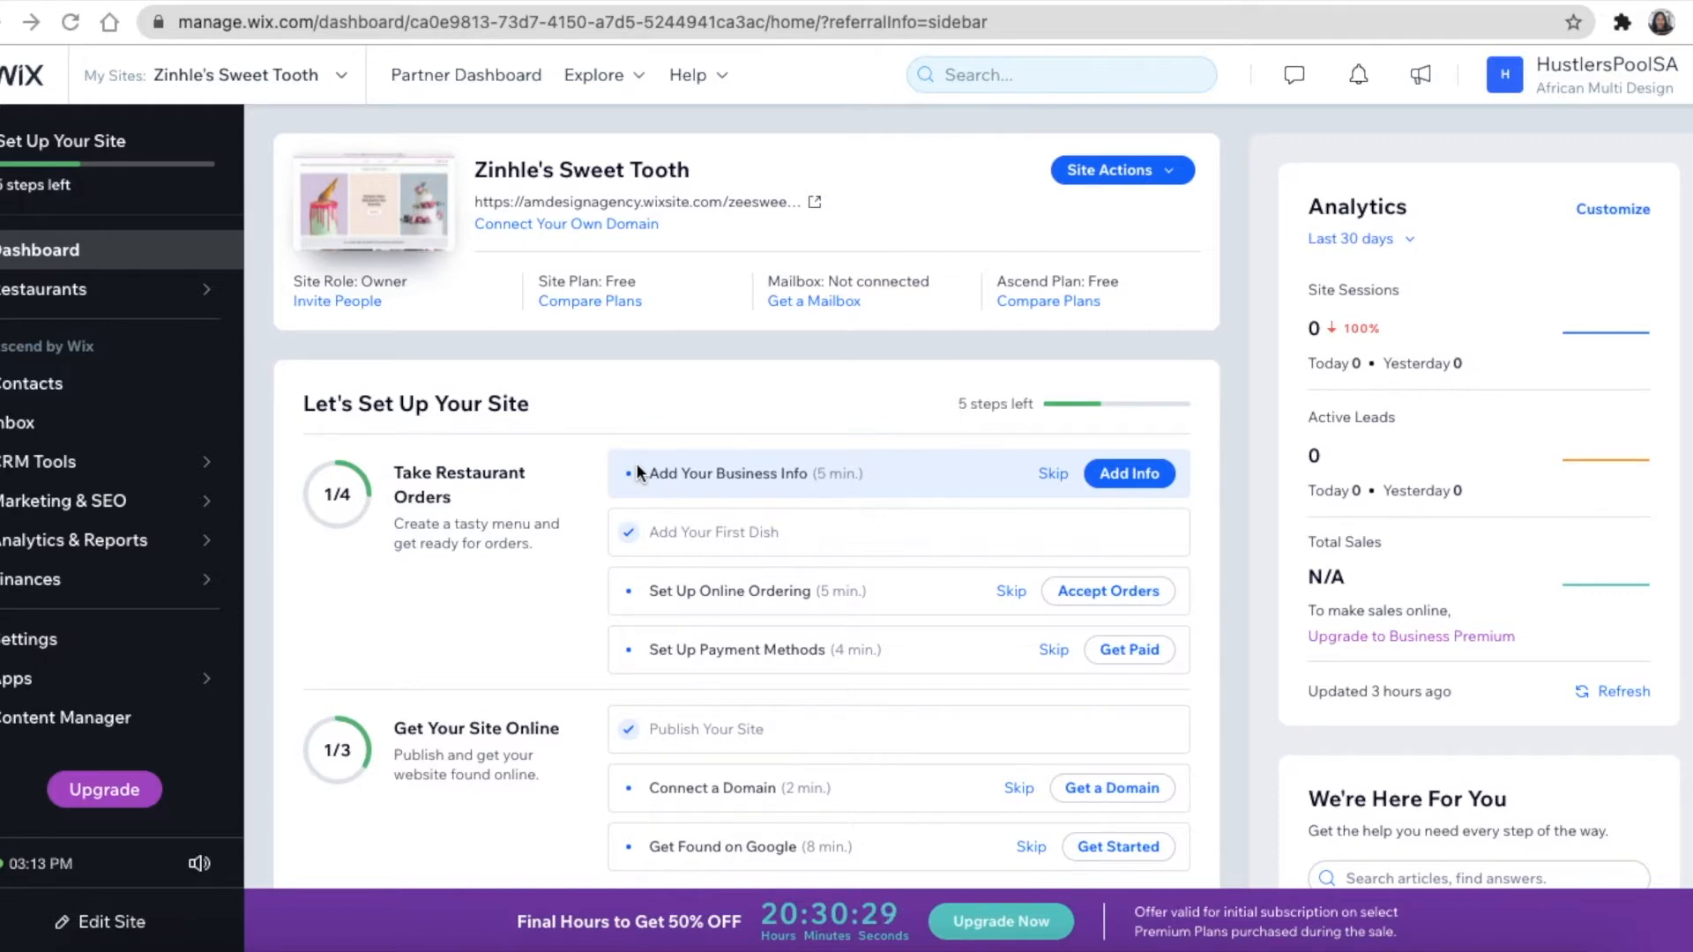
{"action": "left_click", "coordinate": [1685, 85]}
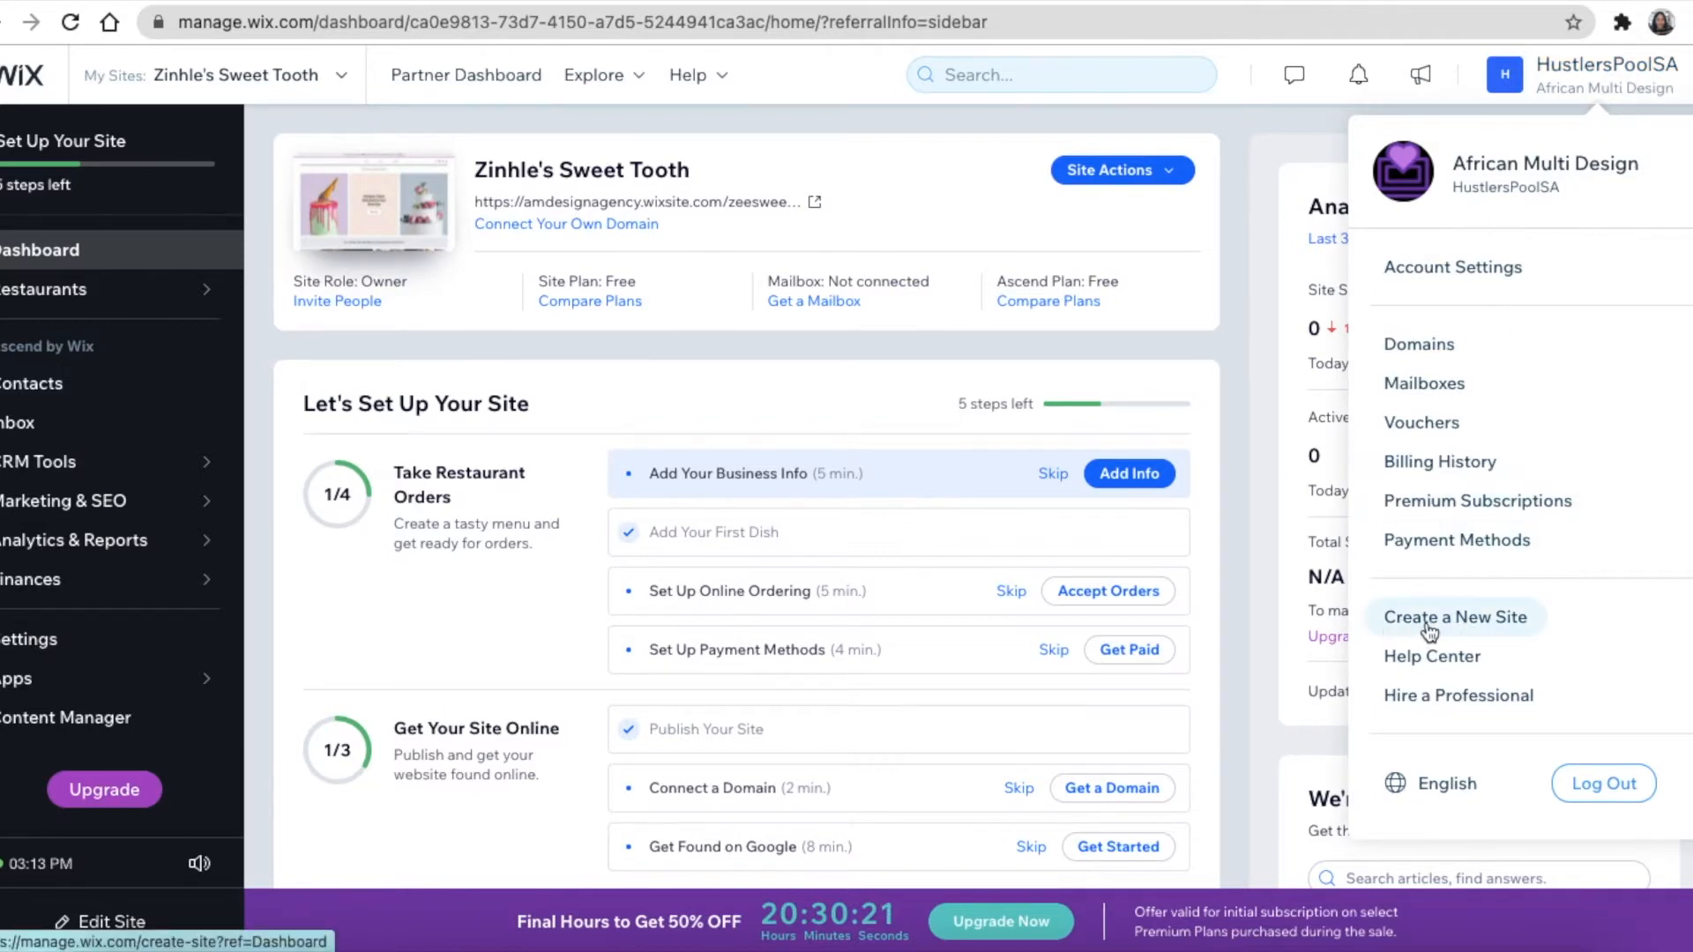
{"action": "left_click", "coordinate": [1465, 621]}
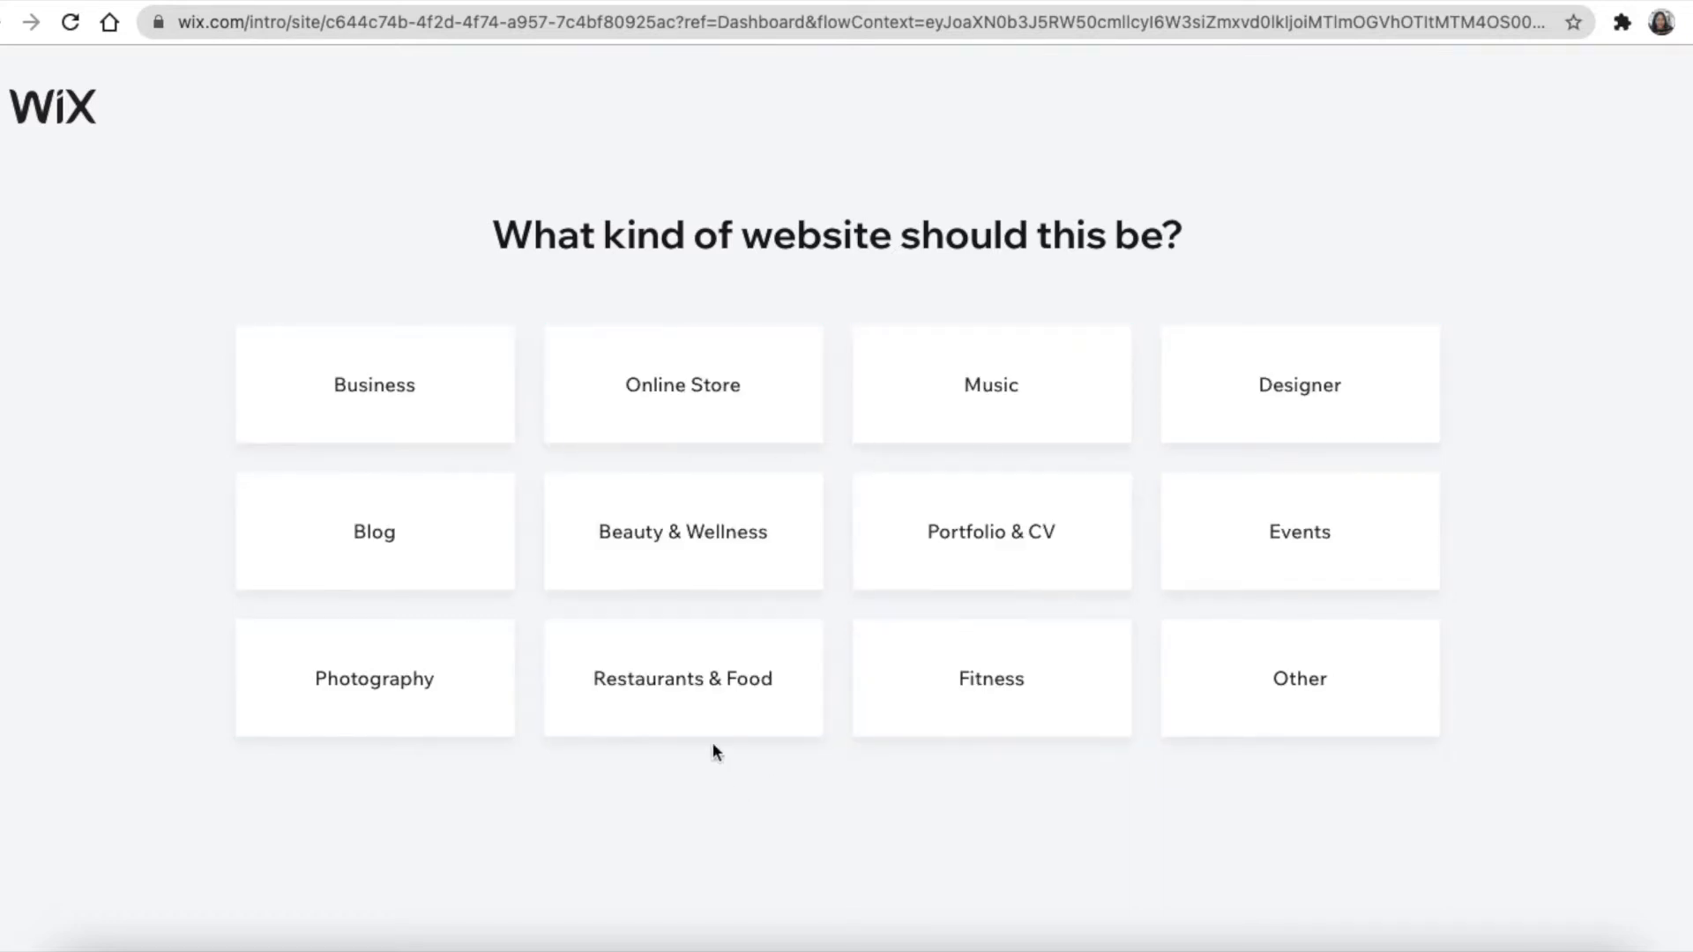
Pick Restaurants & Food as the site type and choose to edit a template
{"action": "left_click", "coordinate": [692, 684]}
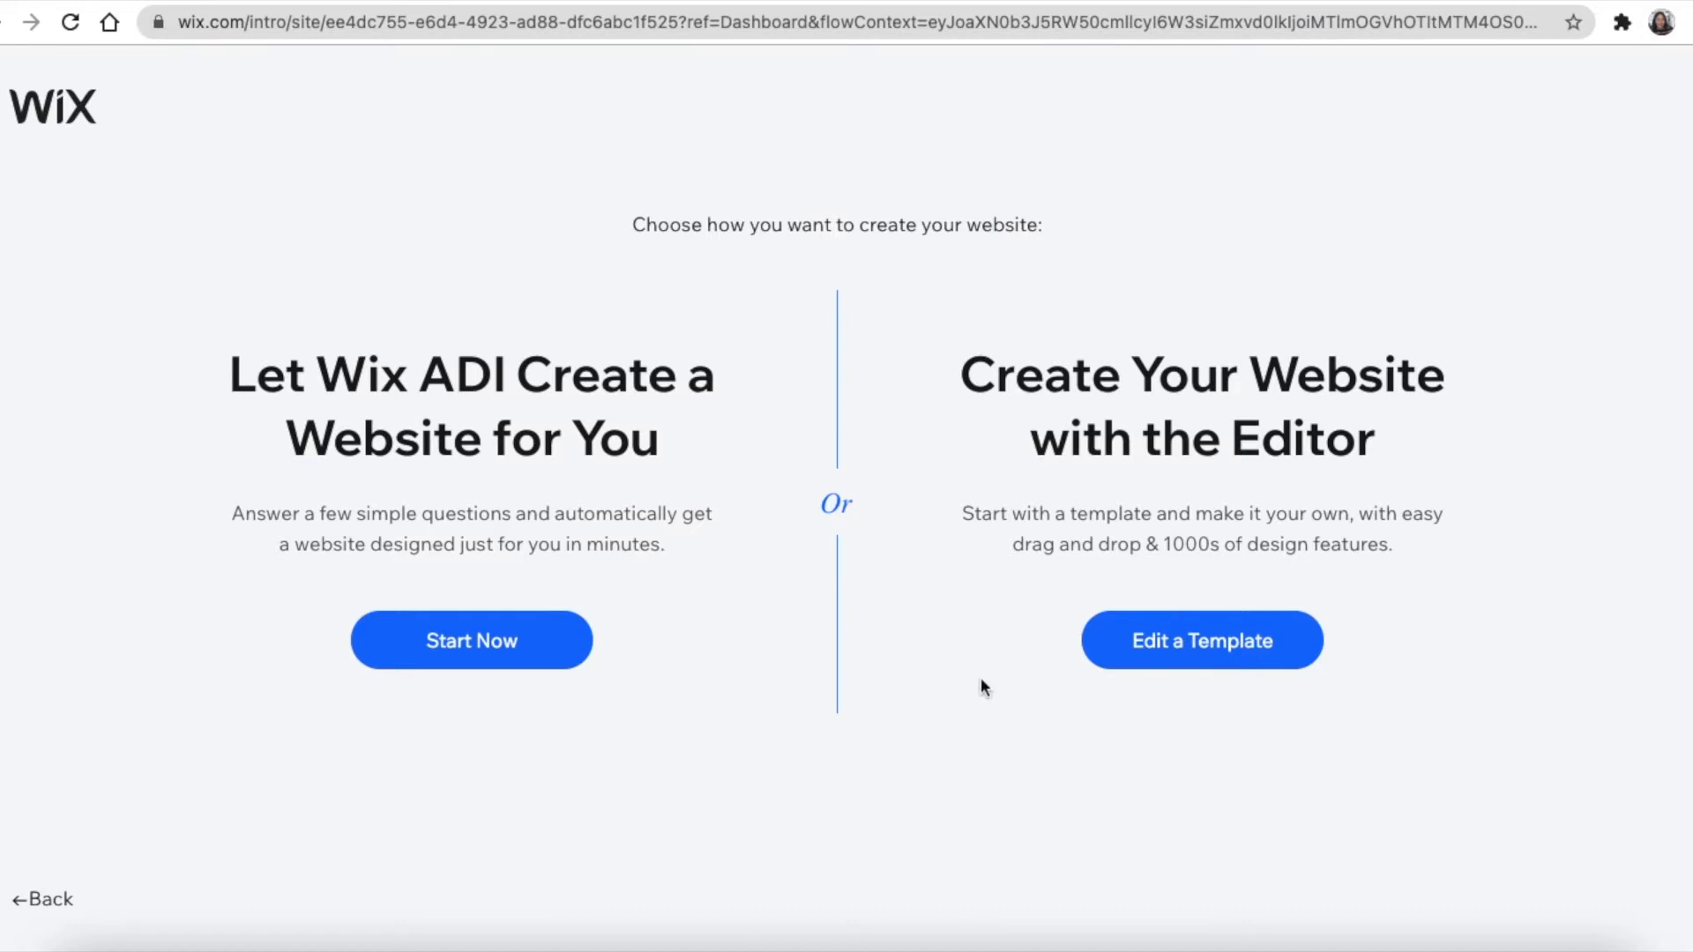
{"action": "left_click", "coordinate": [1199, 652]}
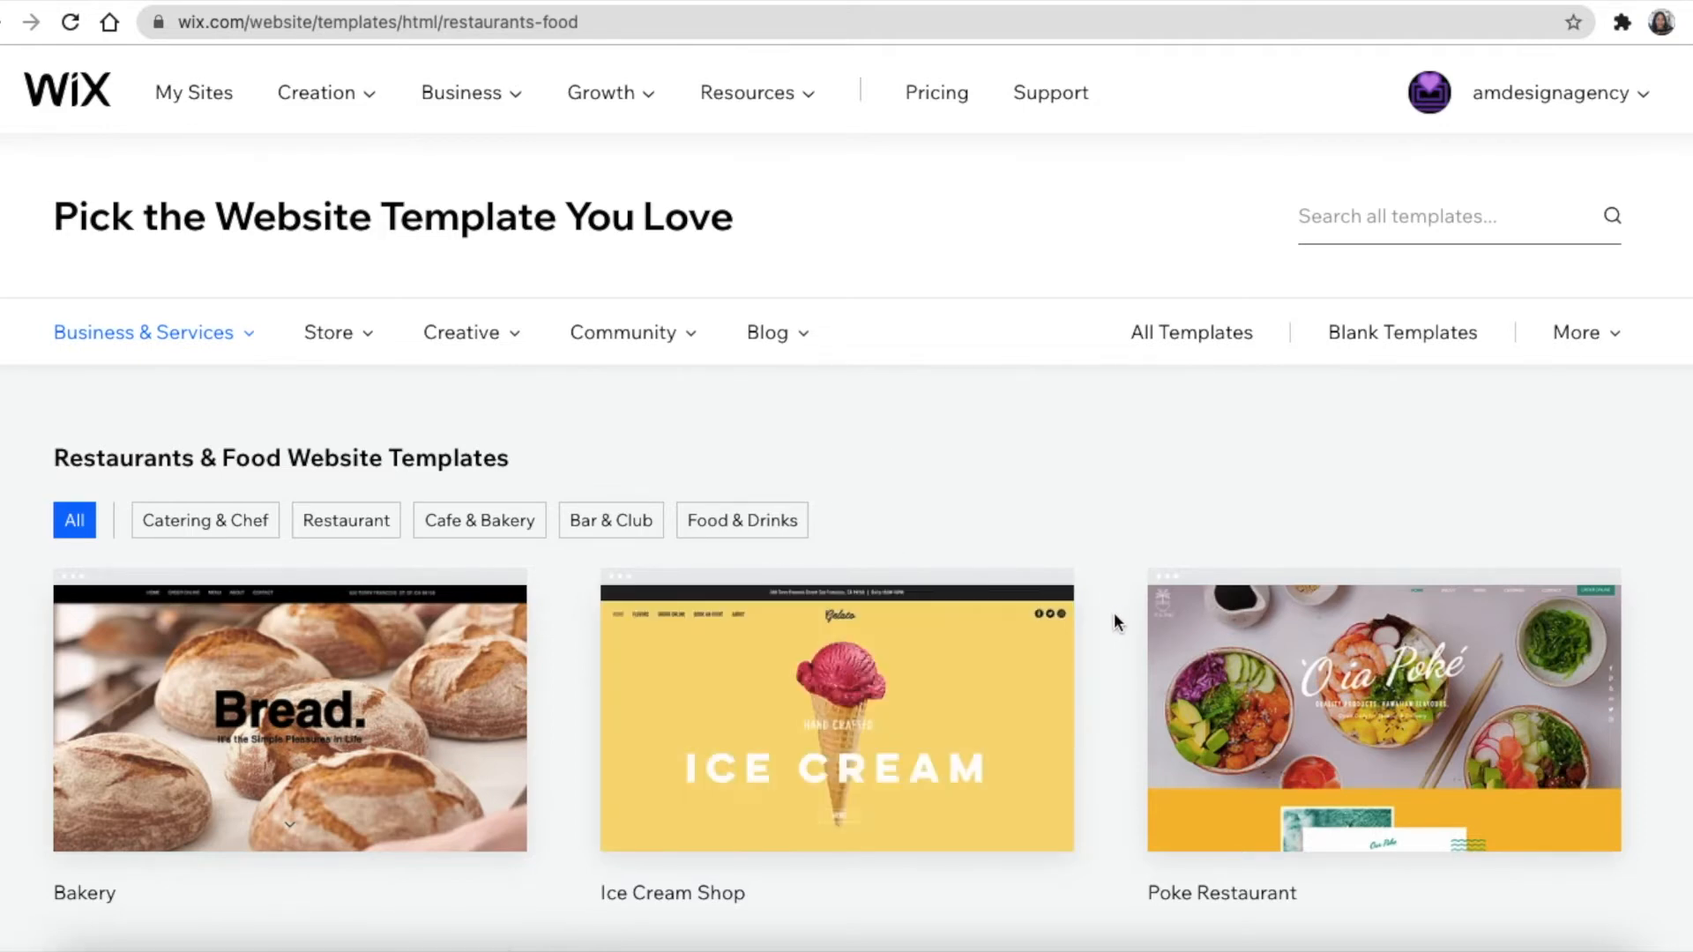
Scroll the restaurant templates and go to the third page
{"action": "scroll", "coordinate": [1114, 618], "scroll_direction": "down", "scroll_amount": 10}
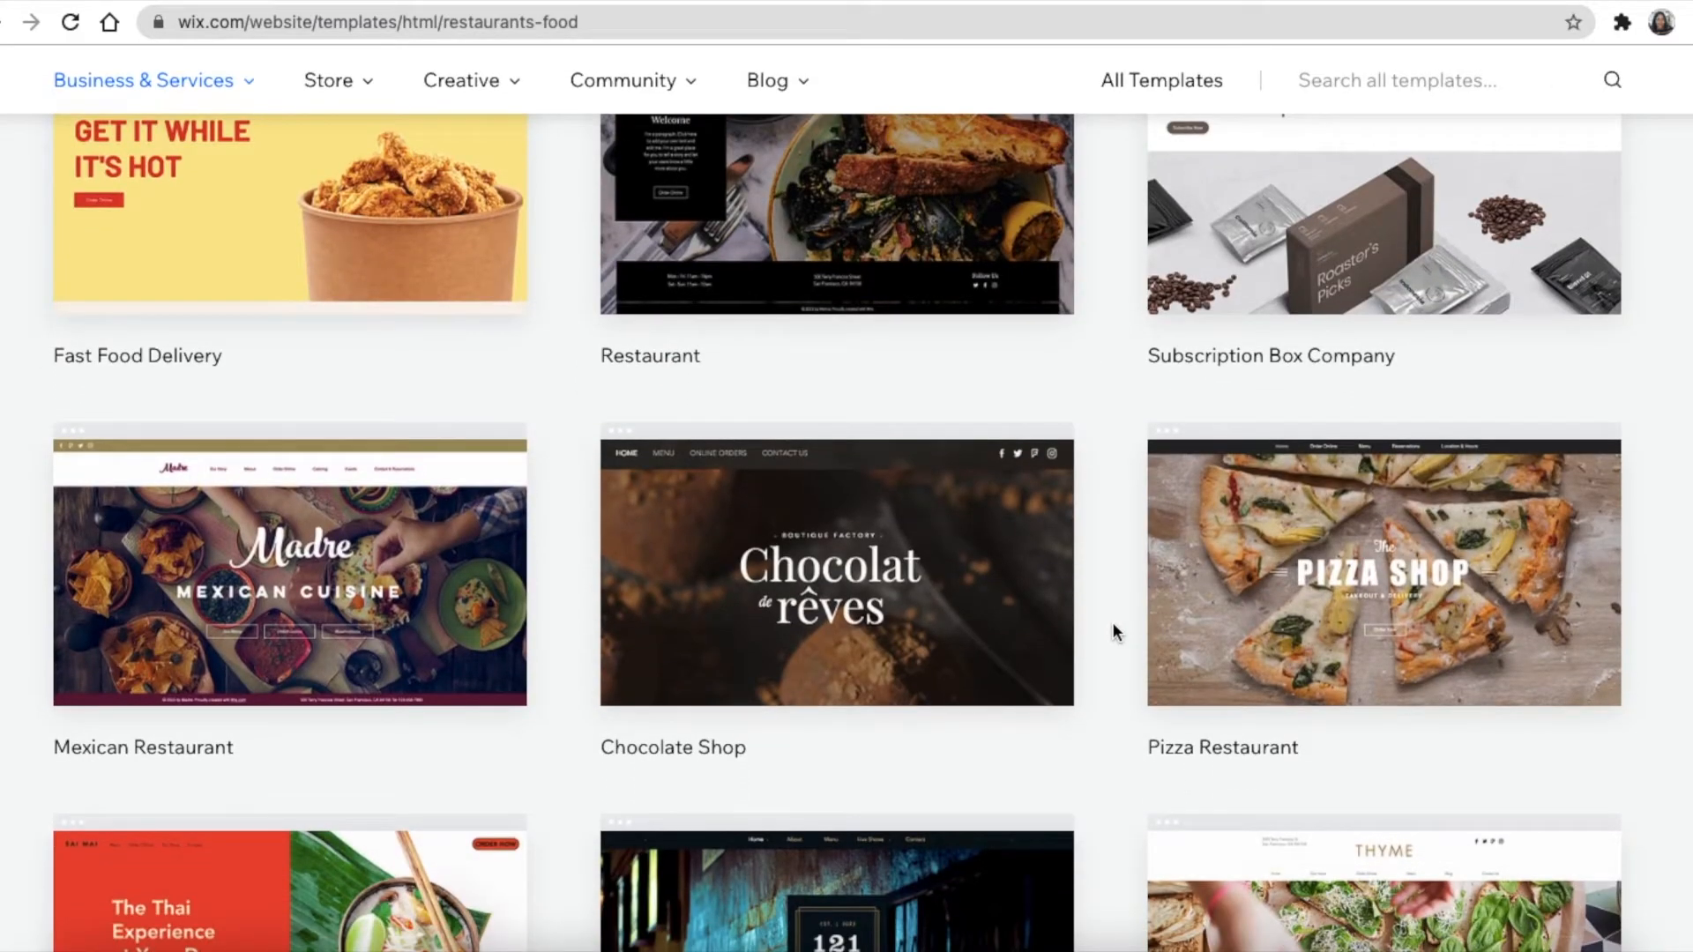
{"action": "scroll", "coordinate": [1113, 627], "scroll_direction": "down", "scroll_amount": 9}
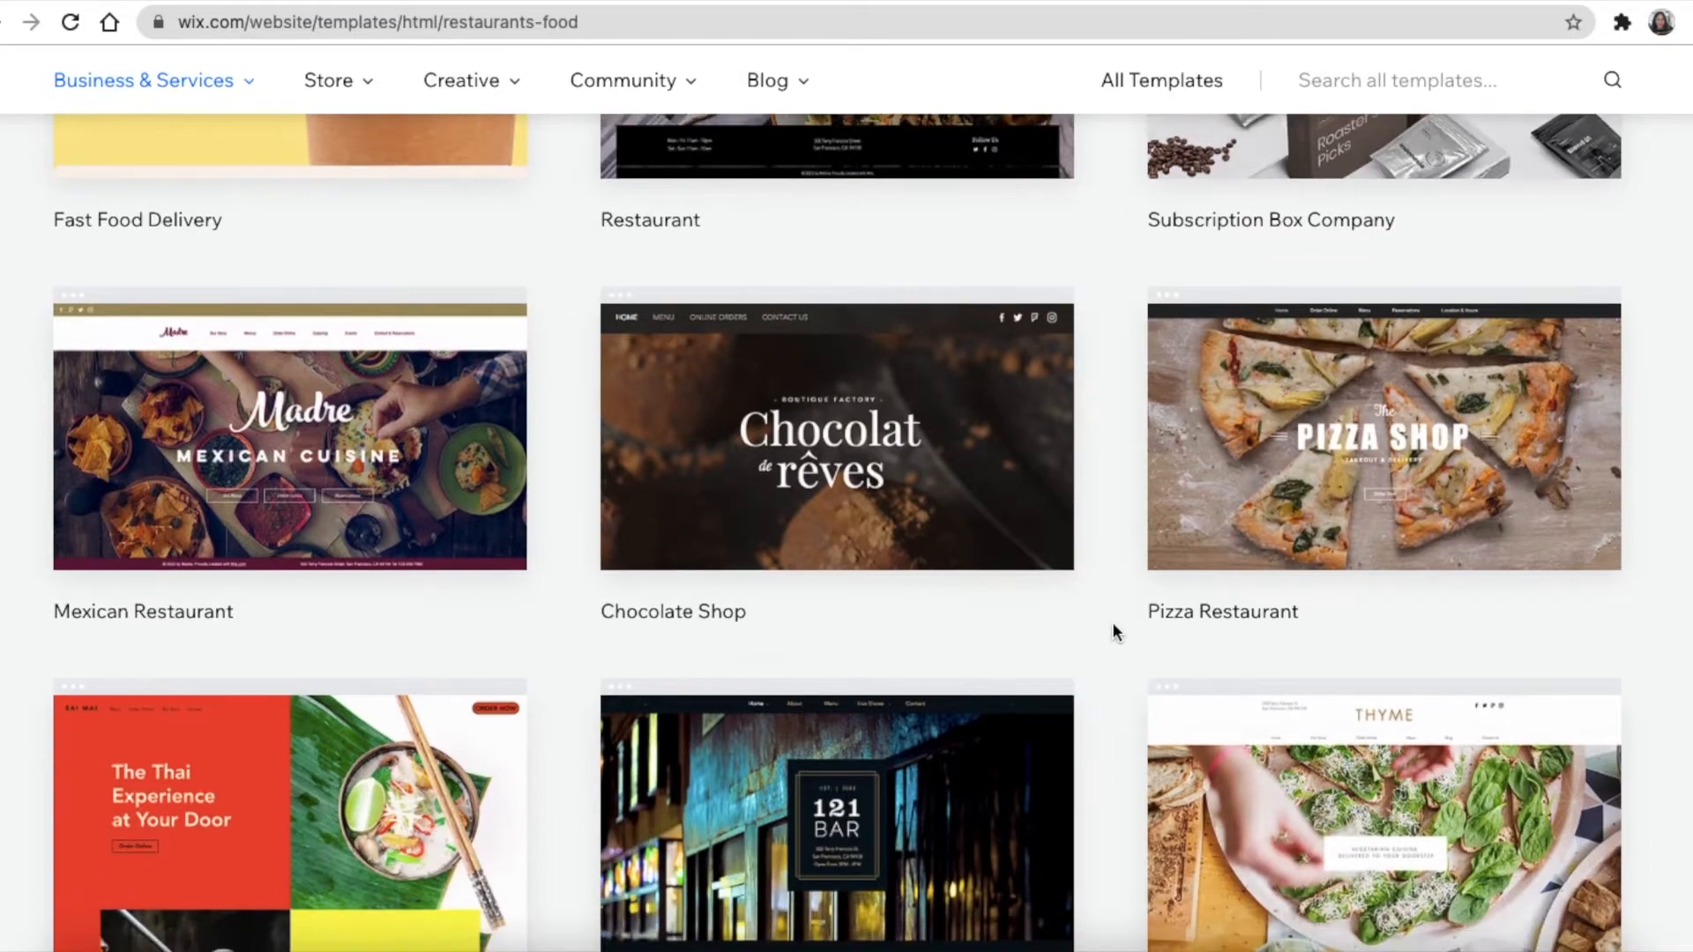
{"action": "scroll", "coordinate": [1113, 621], "scroll_direction": "up", "scroll_amount": 18}
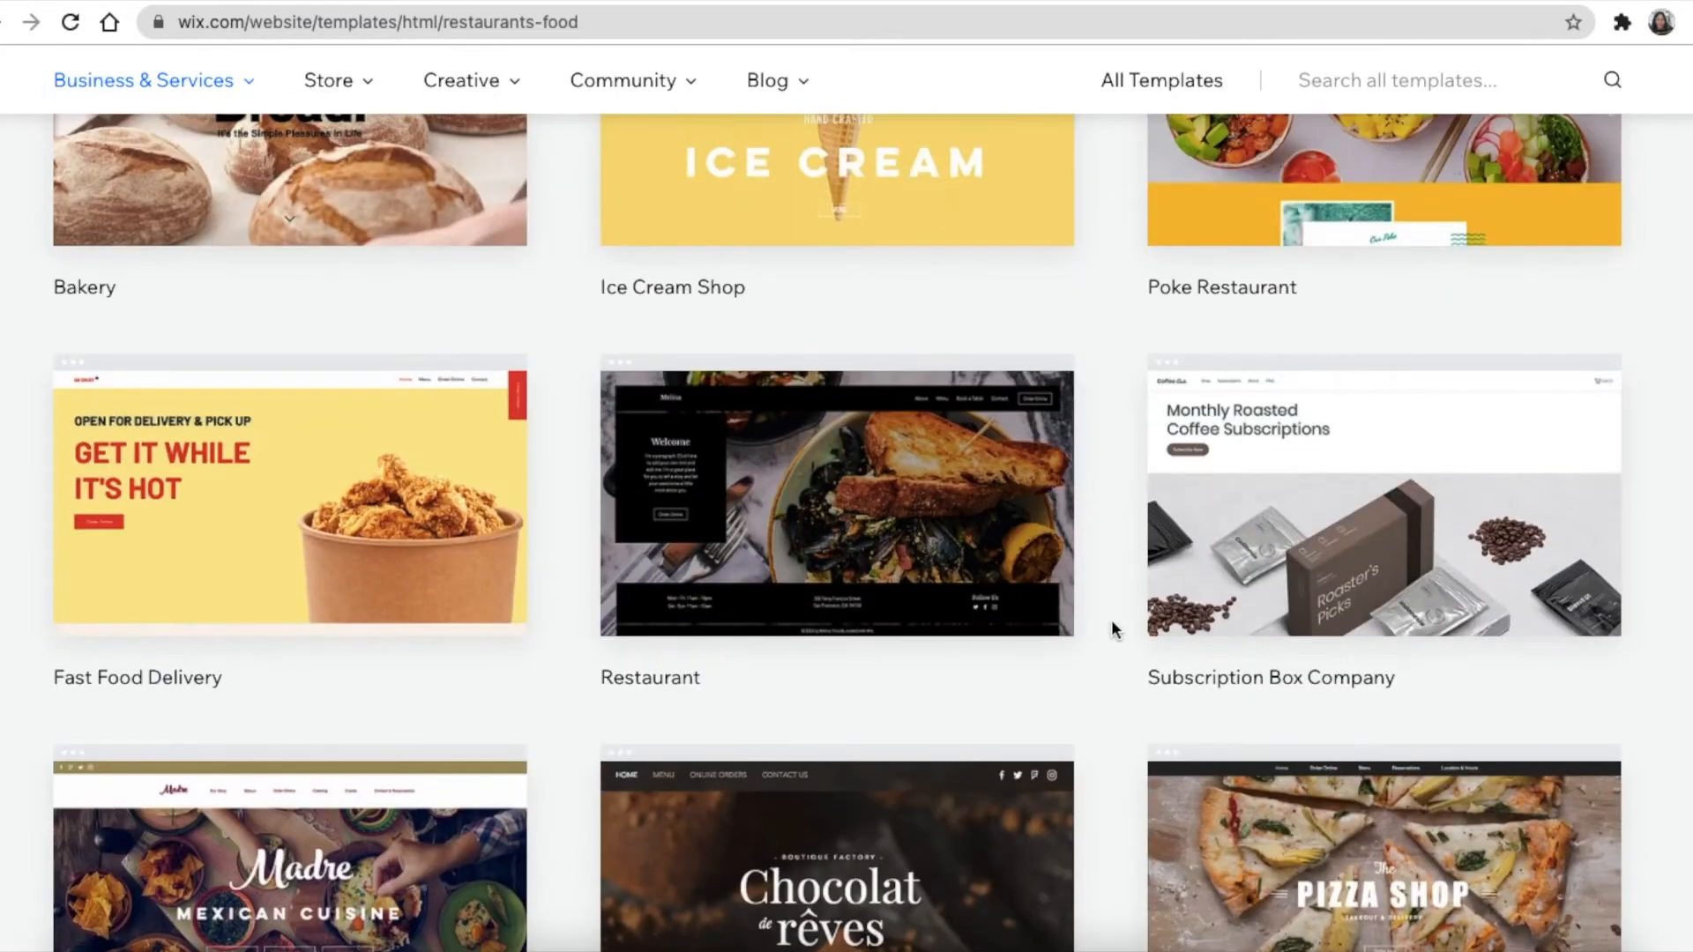
{"action": "scroll", "coordinate": [1111, 628], "scroll_direction": "up", "scroll_amount": 2}
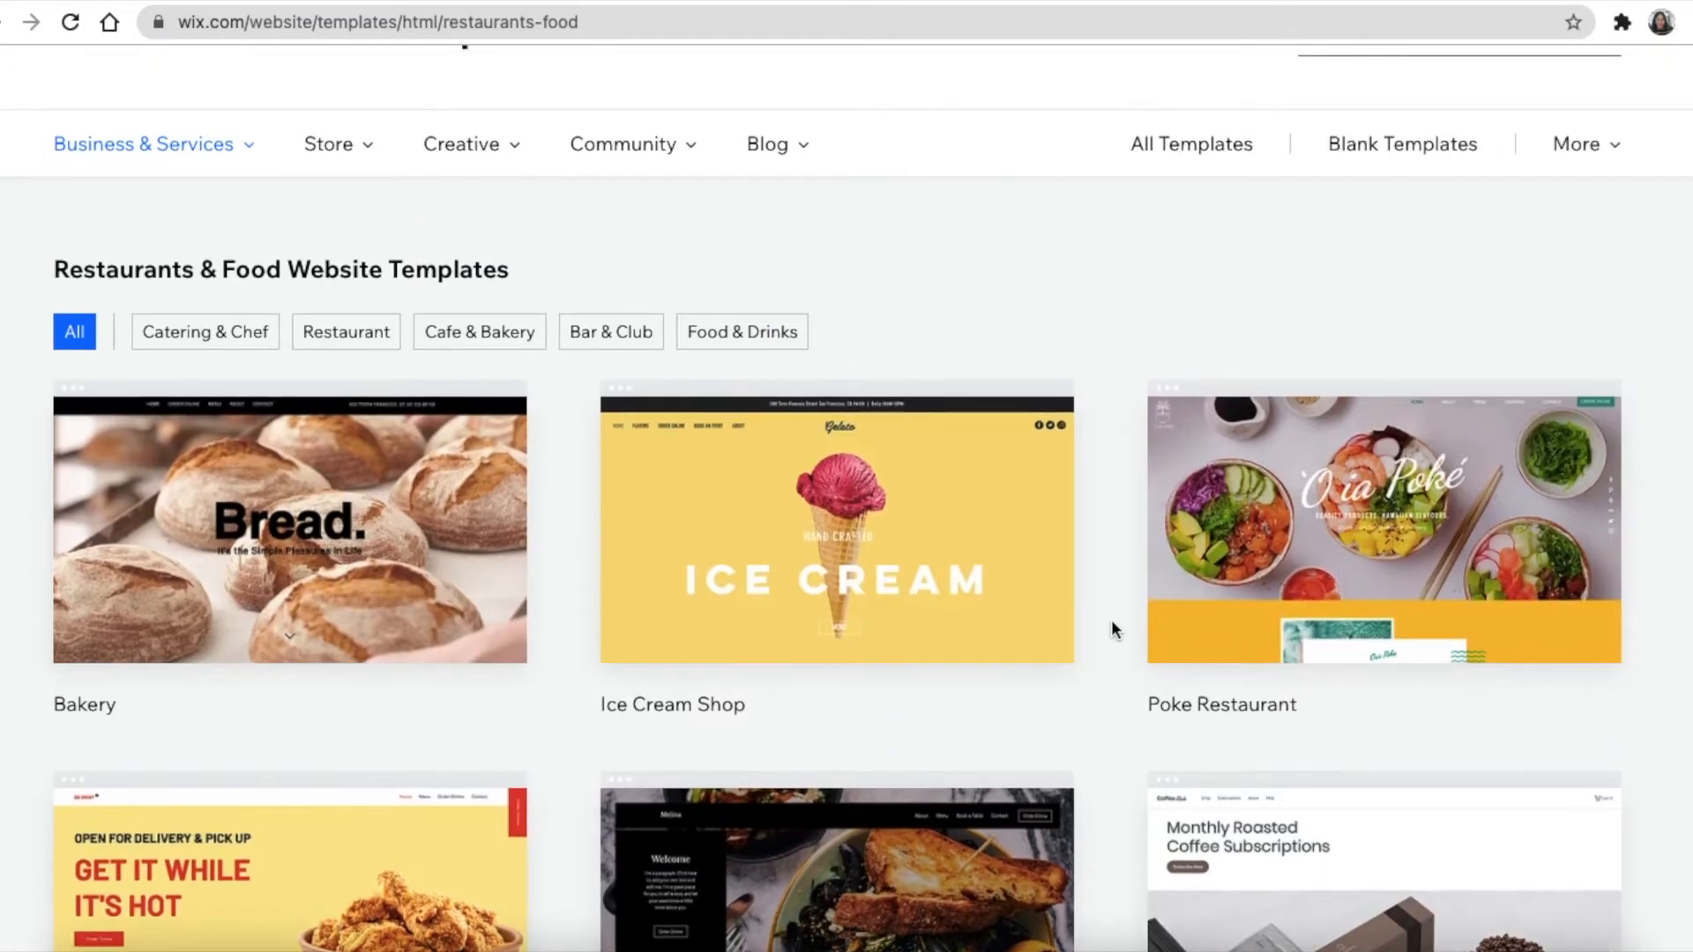
{"action": "scroll", "coordinate": [1111, 621], "scroll_direction": "up", "scroll_amount": 1}
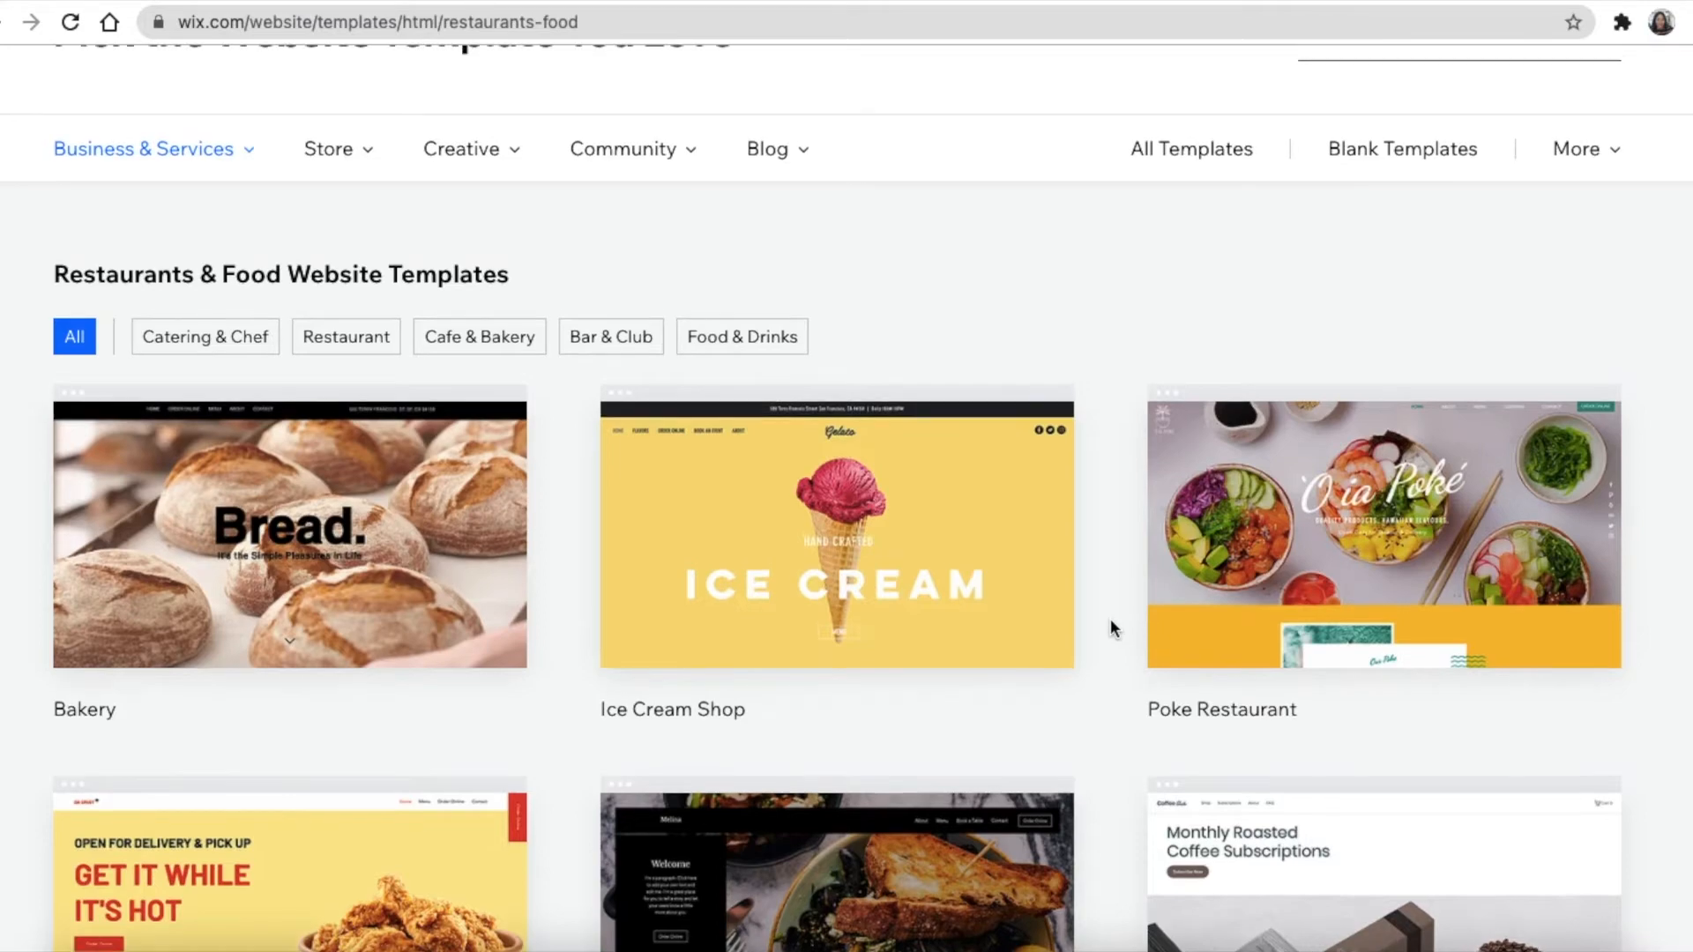
{"action": "scroll", "coordinate": [1110, 628], "scroll_direction": "down", "scroll_amount": 13}
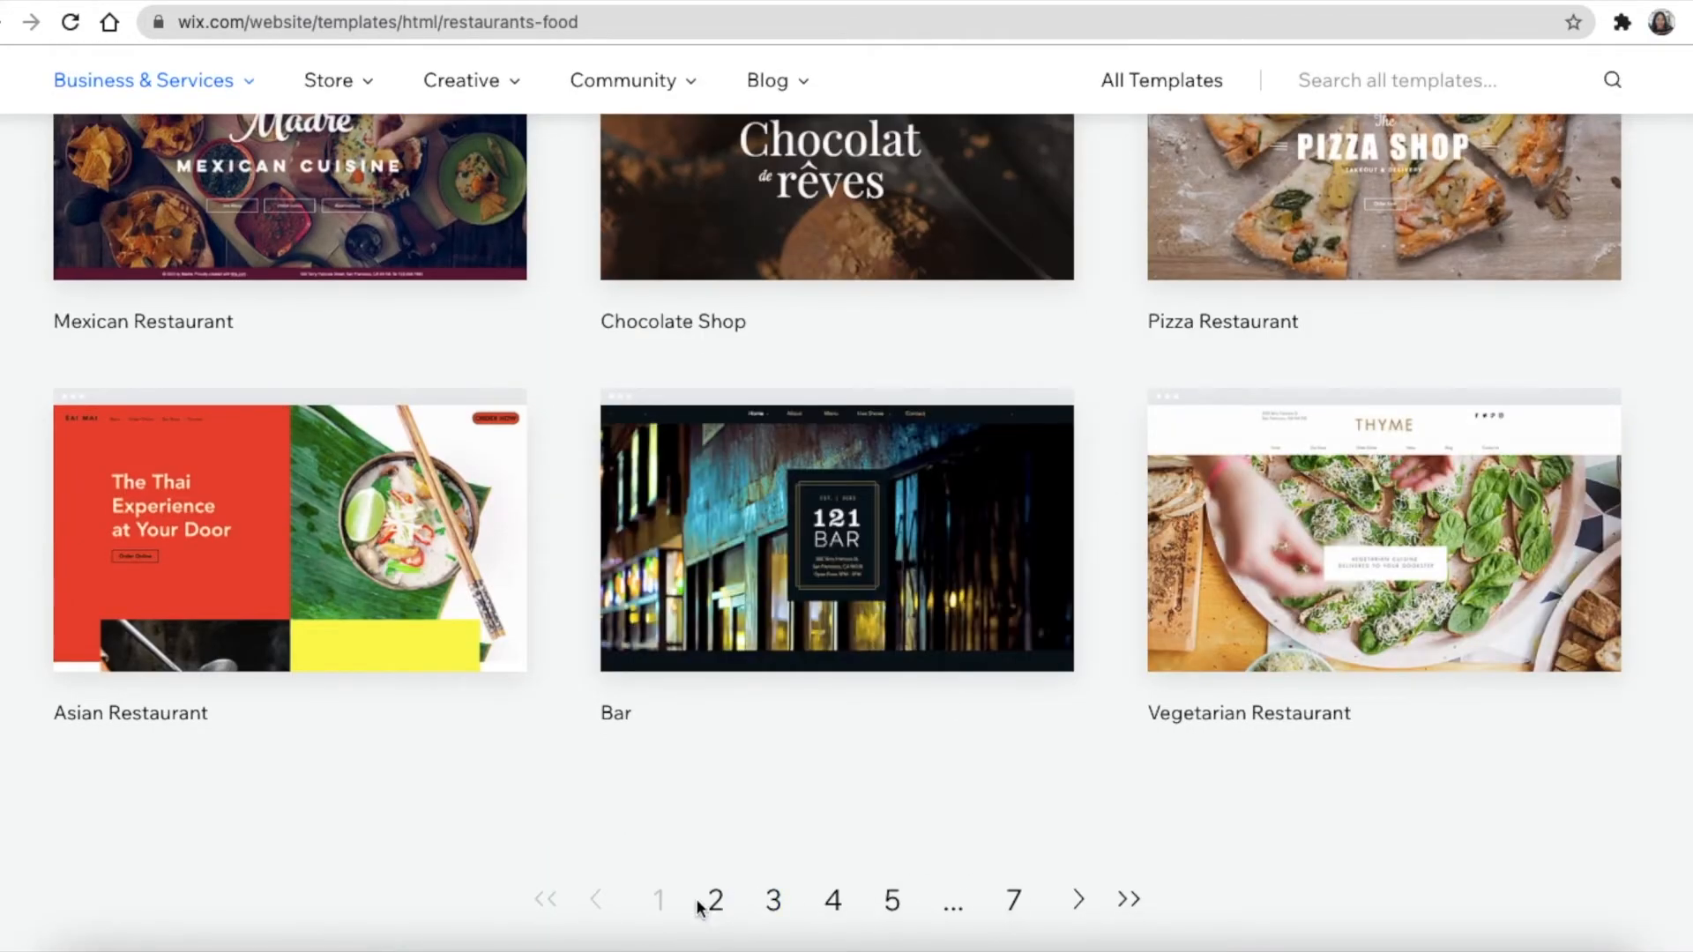
{"action": "left_click", "coordinate": [772, 900]}
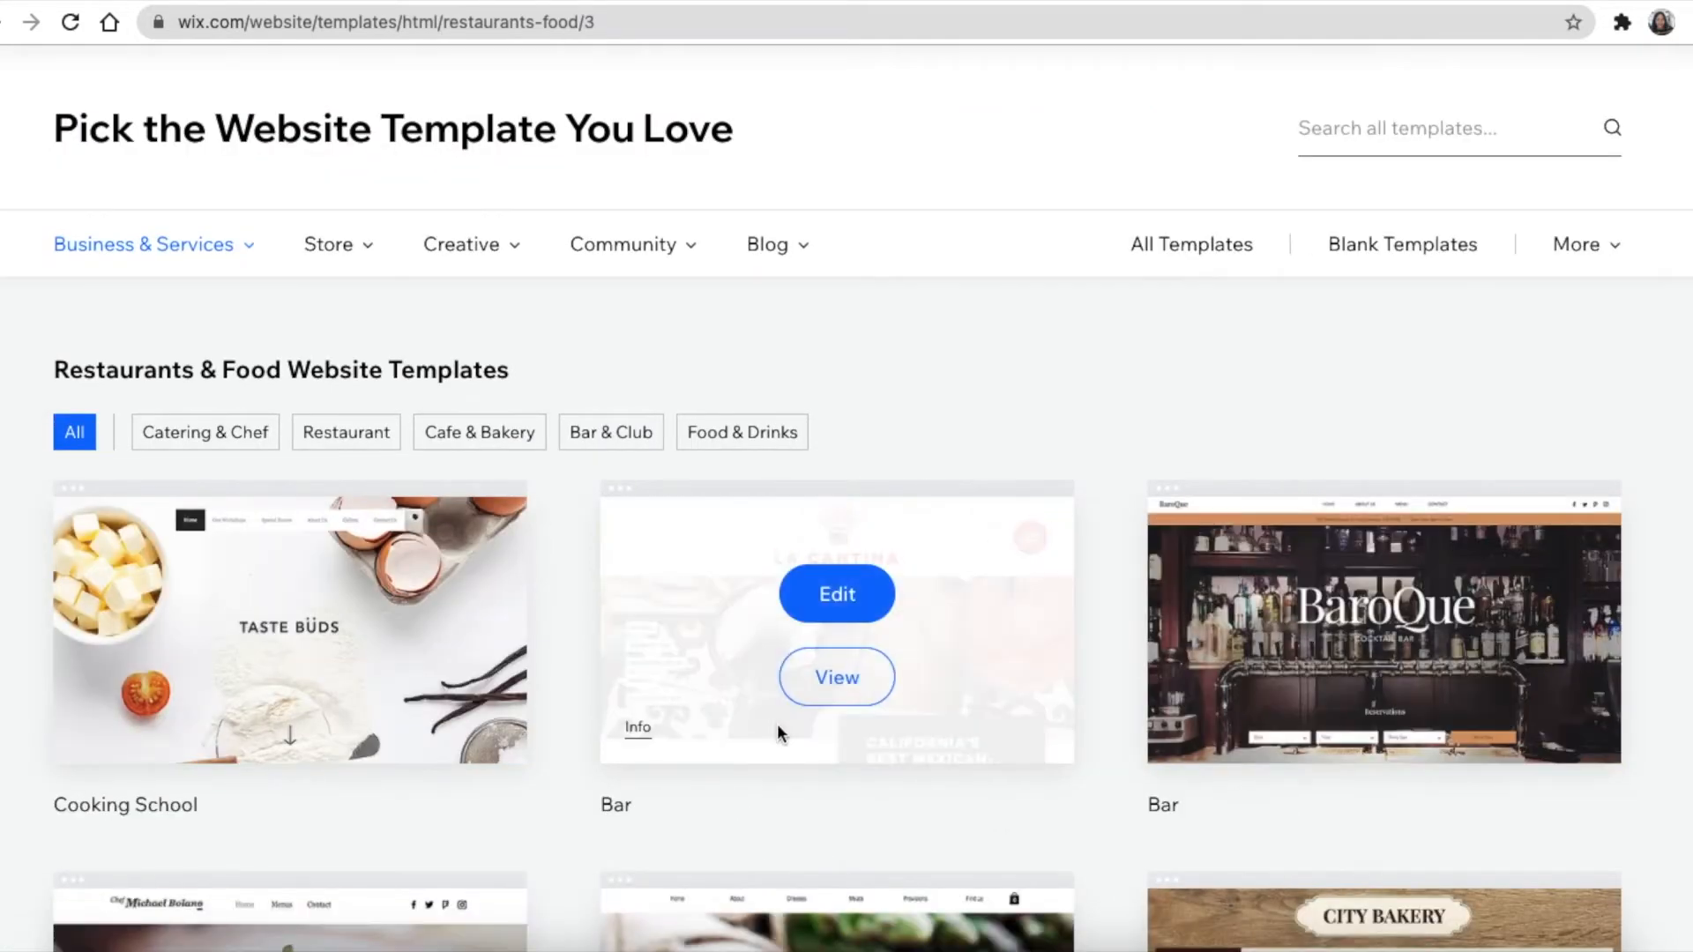
Preview the Cake Shop template, then open it in the Editor
{"action": "scroll", "coordinate": [778, 723], "scroll_direction": "down", "scroll_amount": 5}
{"action": "scroll", "coordinate": [776, 715], "scroll_direction": "down", "scroll_amount": 4}
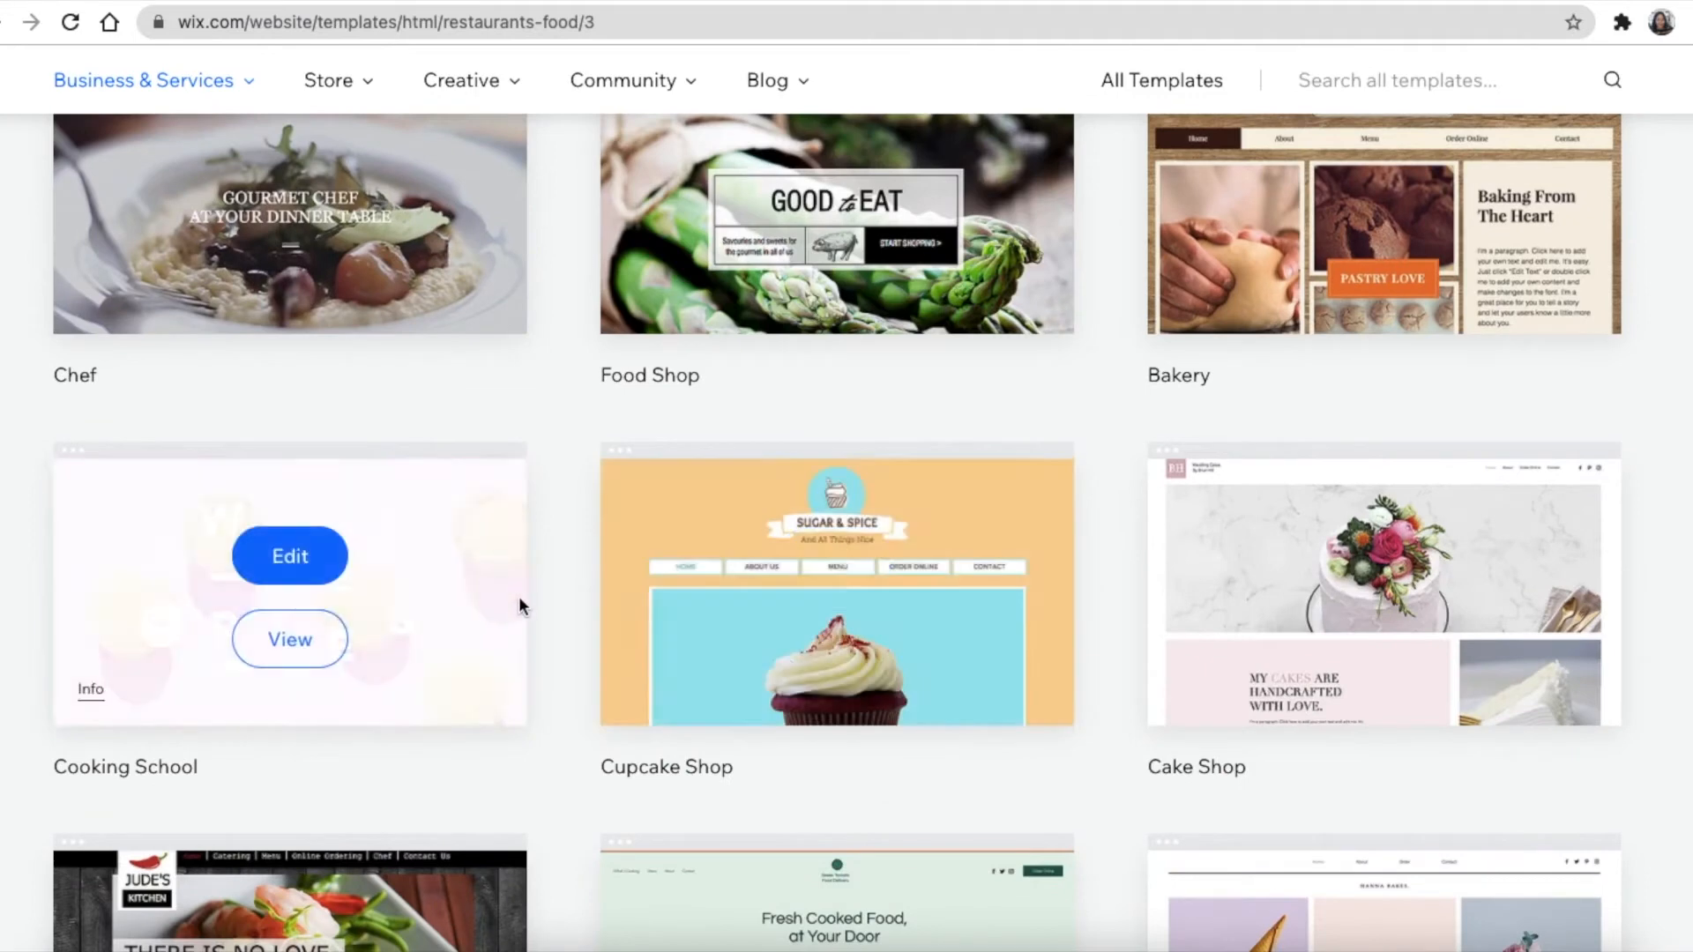
{"action": "scroll", "coordinate": [970, 723], "scroll_direction": "down", "scroll_amount": 2}
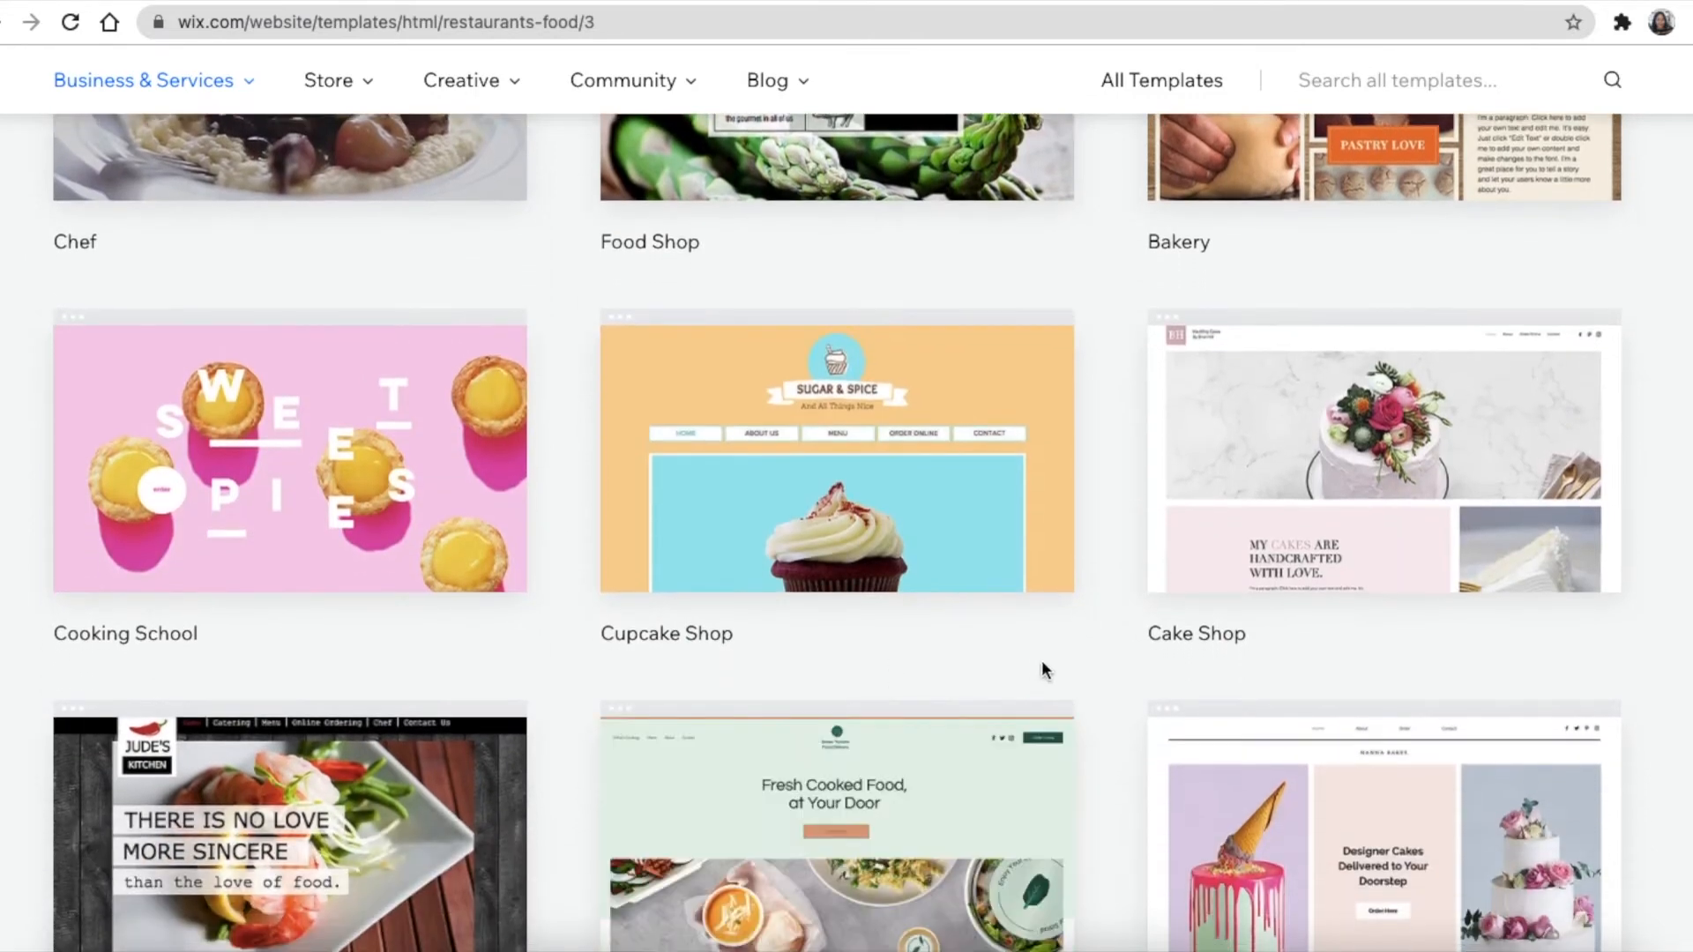
{"action": "mouse_move", "coordinate": [1220, 466]}
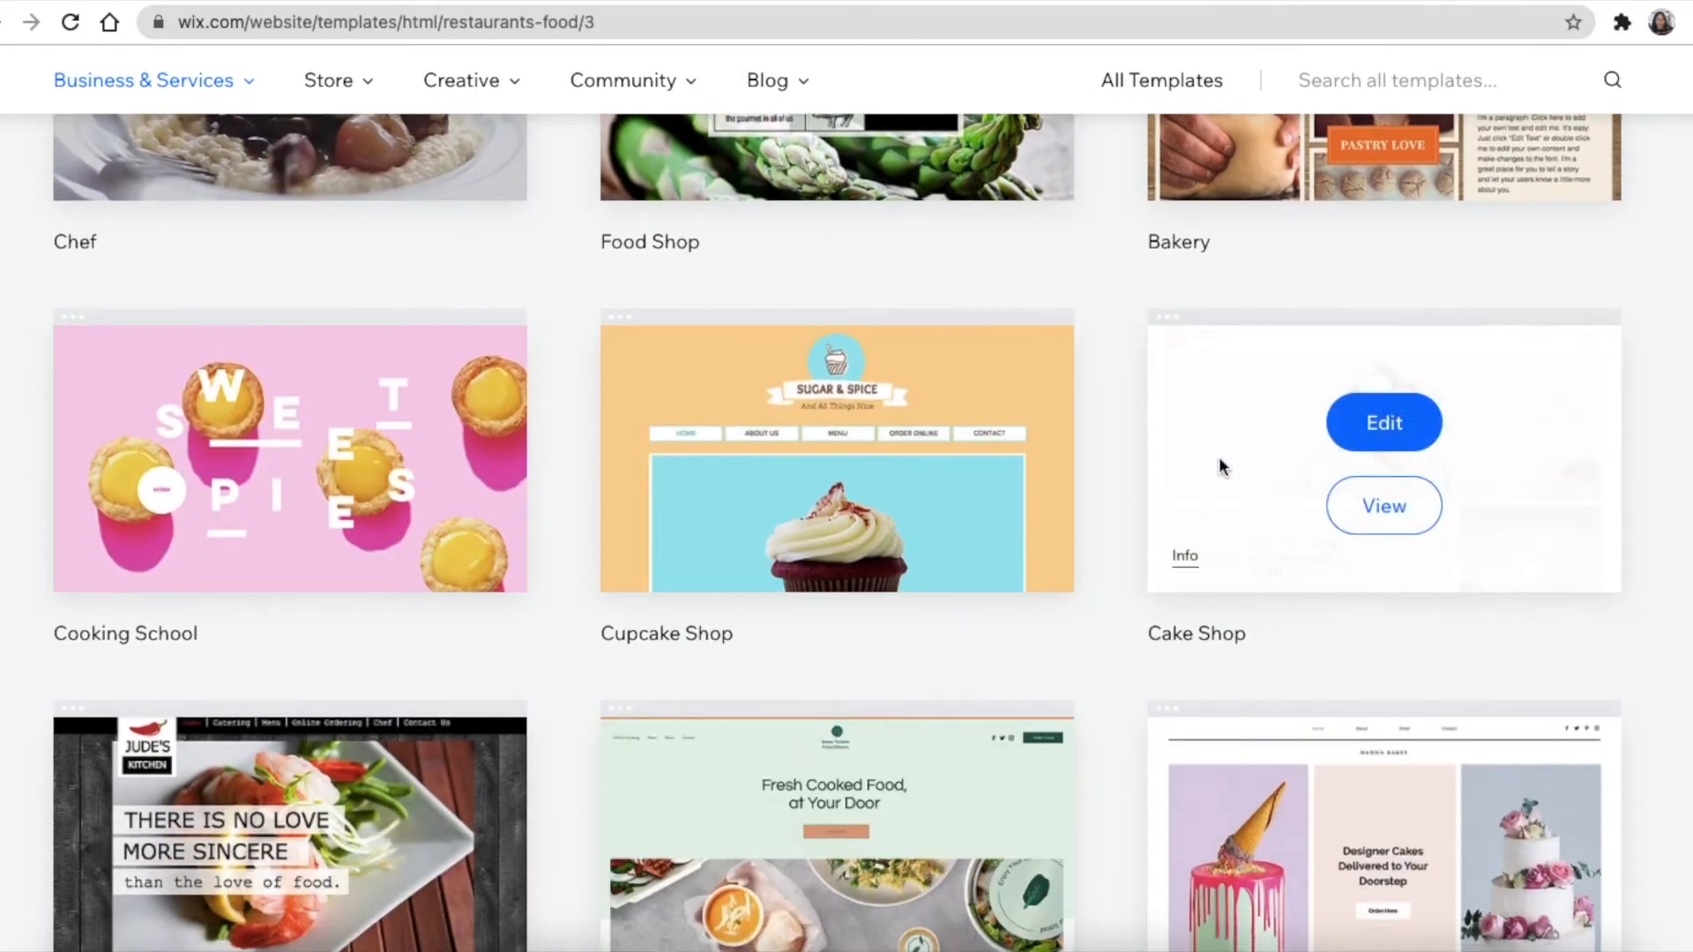
{"action": "left_click", "coordinate": [1388, 510]}
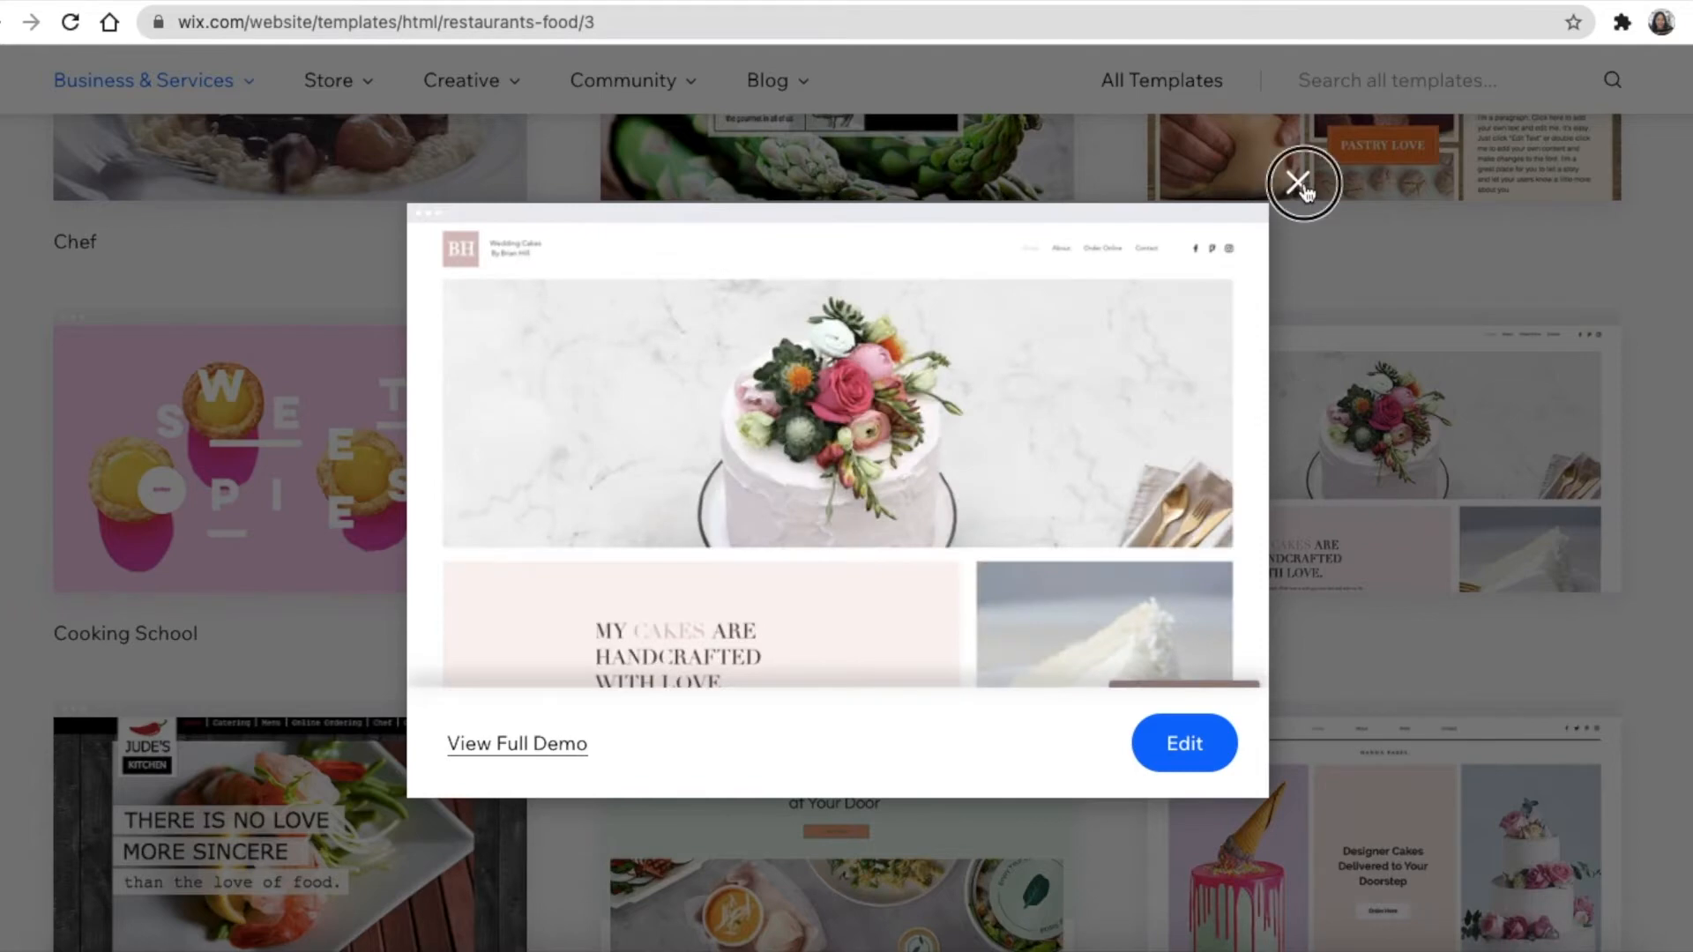
{"action": "left_click", "coordinate": [1297, 181]}
{"action": "mouse_move", "coordinate": [1317, 510]}
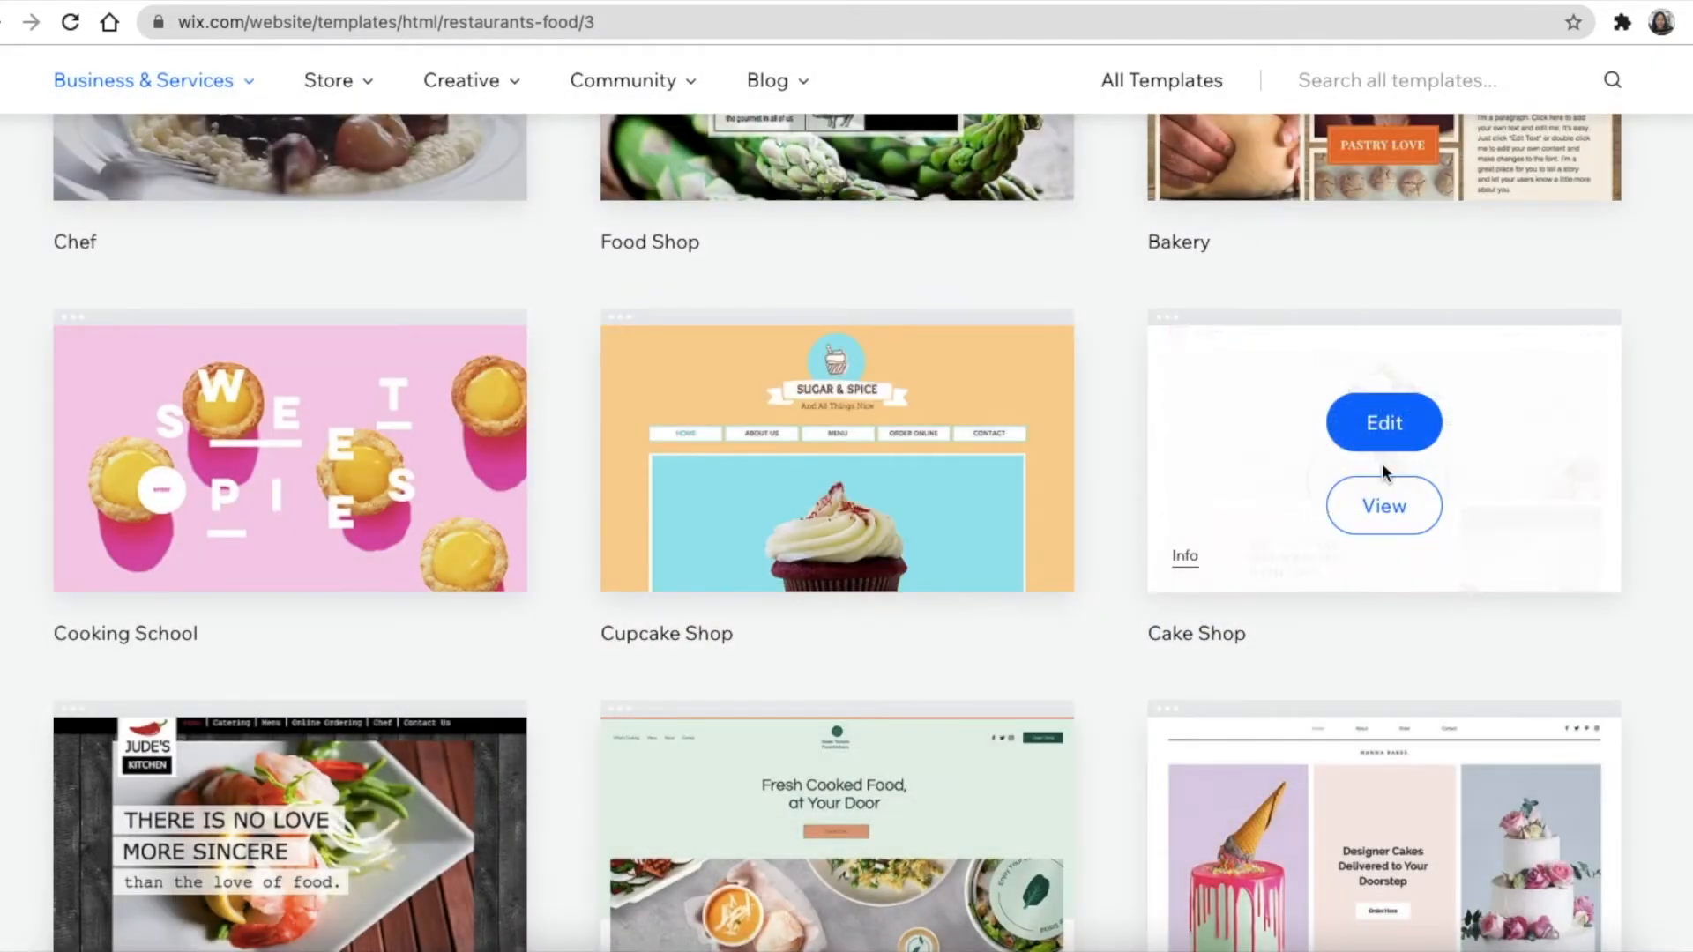
{"action": "left_click", "coordinate": [1381, 422]}
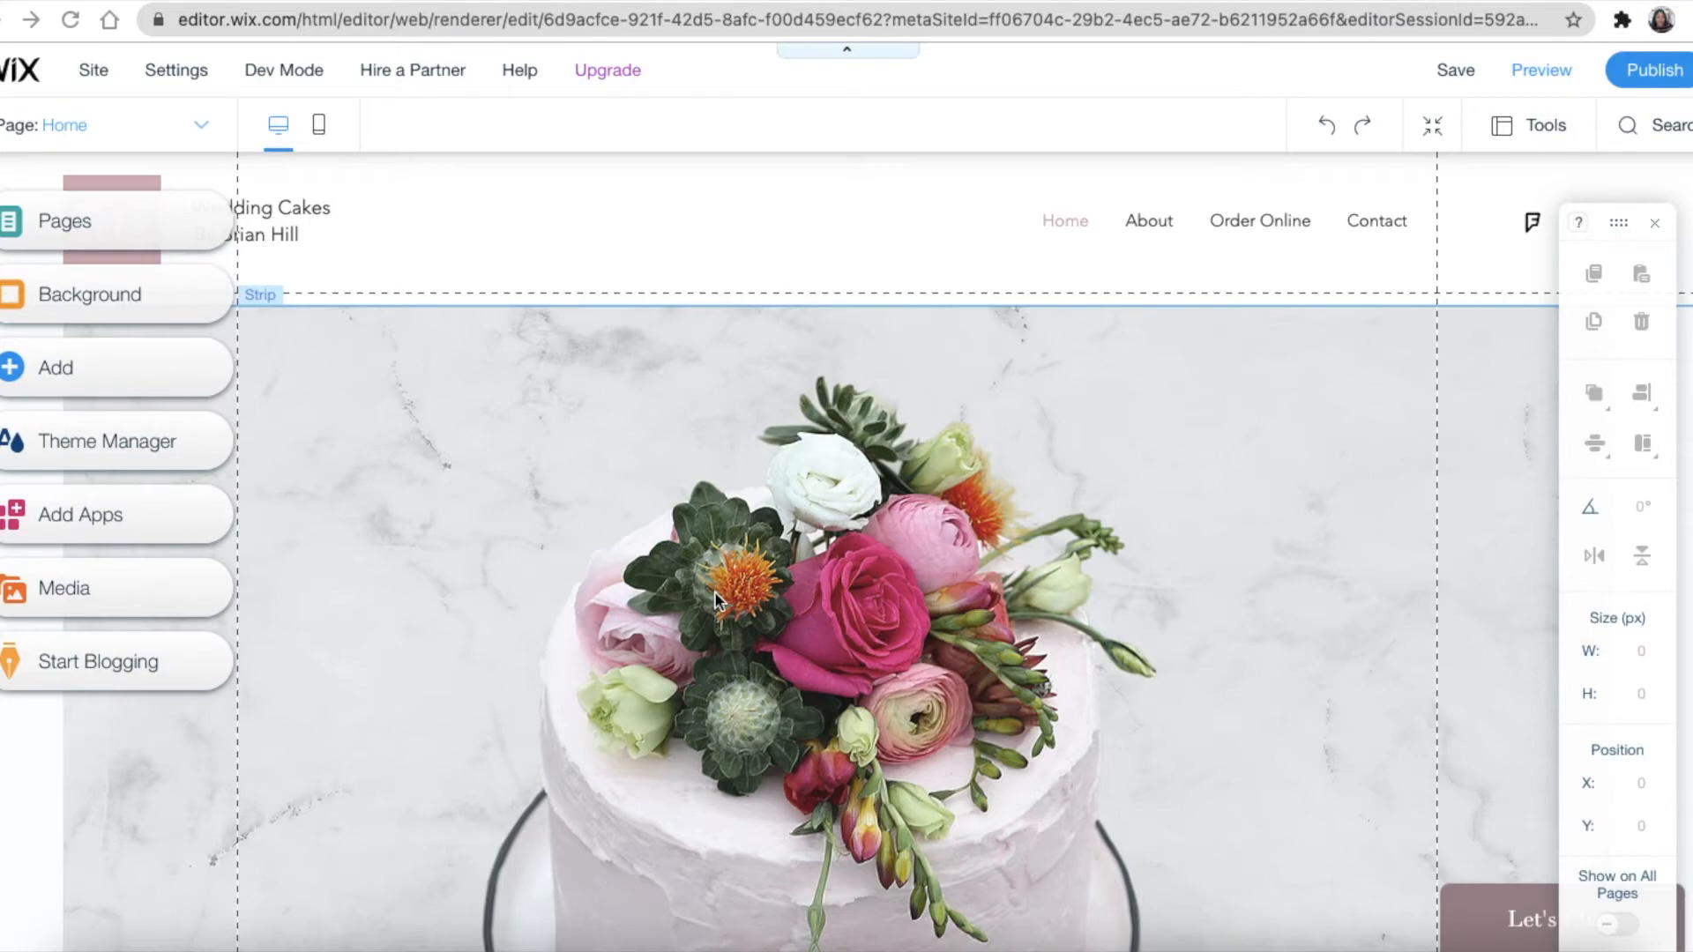
Scroll the Cake Shop home page down to the Instagram gallery and footer, then show the PowerPoint outline
{"action": "scroll", "coordinate": [714, 591], "scroll_direction": "down", "scroll_amount": 5}
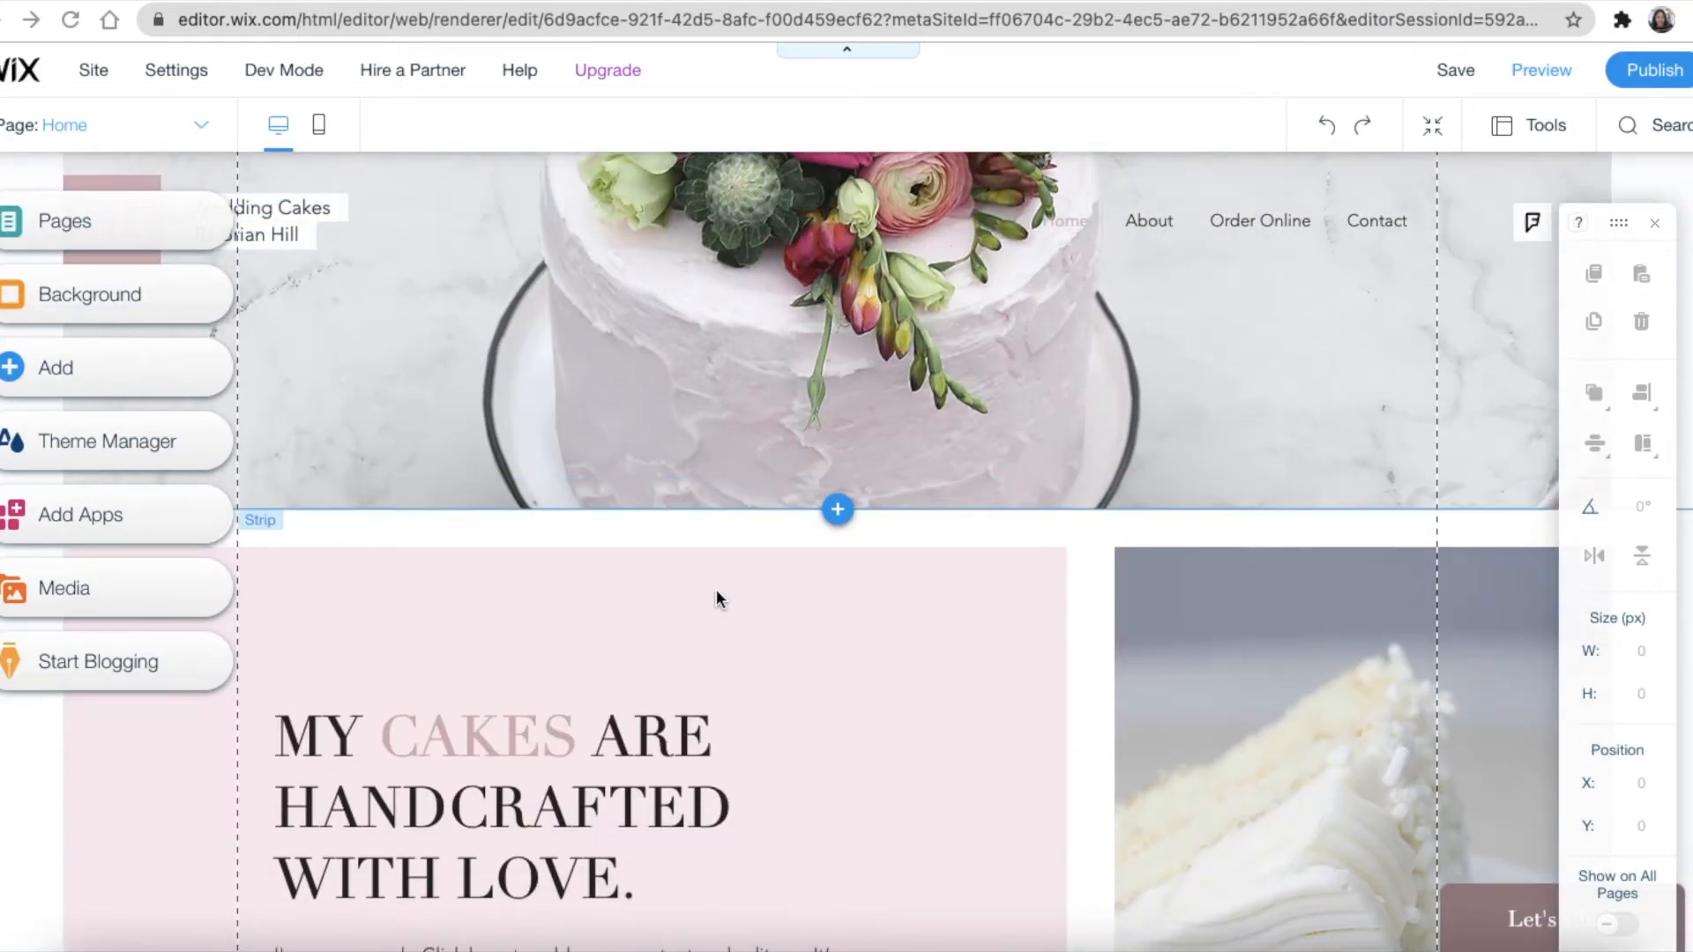
{"action": "scroll", "coordinate": [716, 599], "scroll_direction": "down", "scroll_amount": 10}
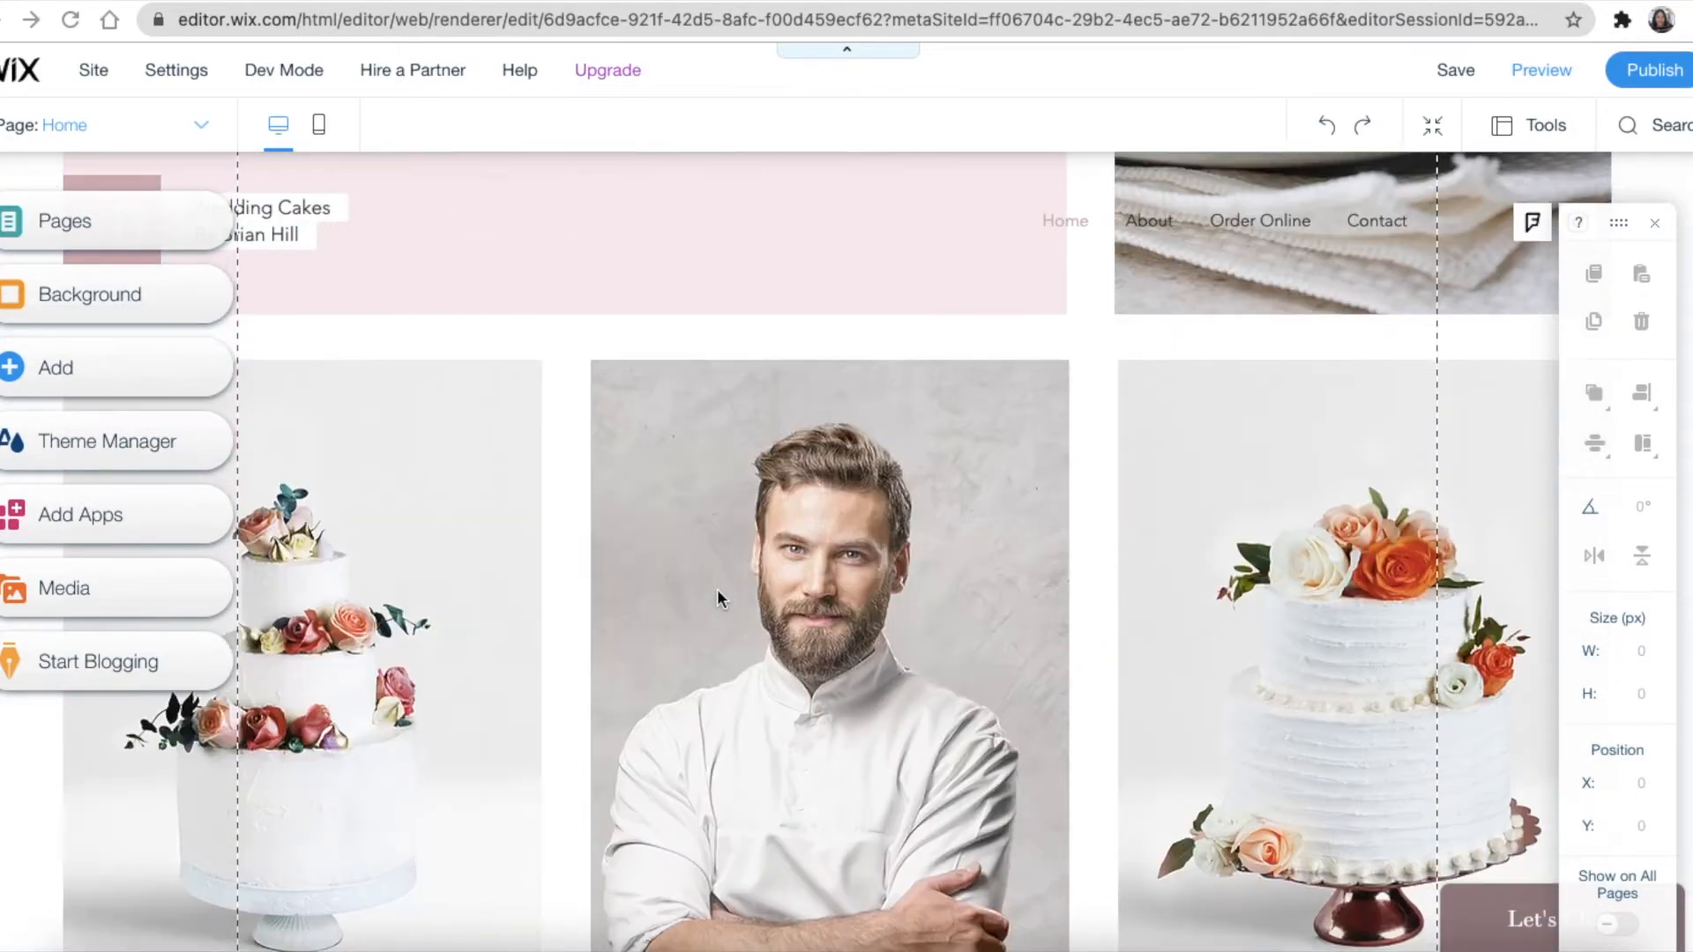
{"action": "scroll", "coordinate": [717, 599], "scroll_direction": "down", "scroll_amount": 7}
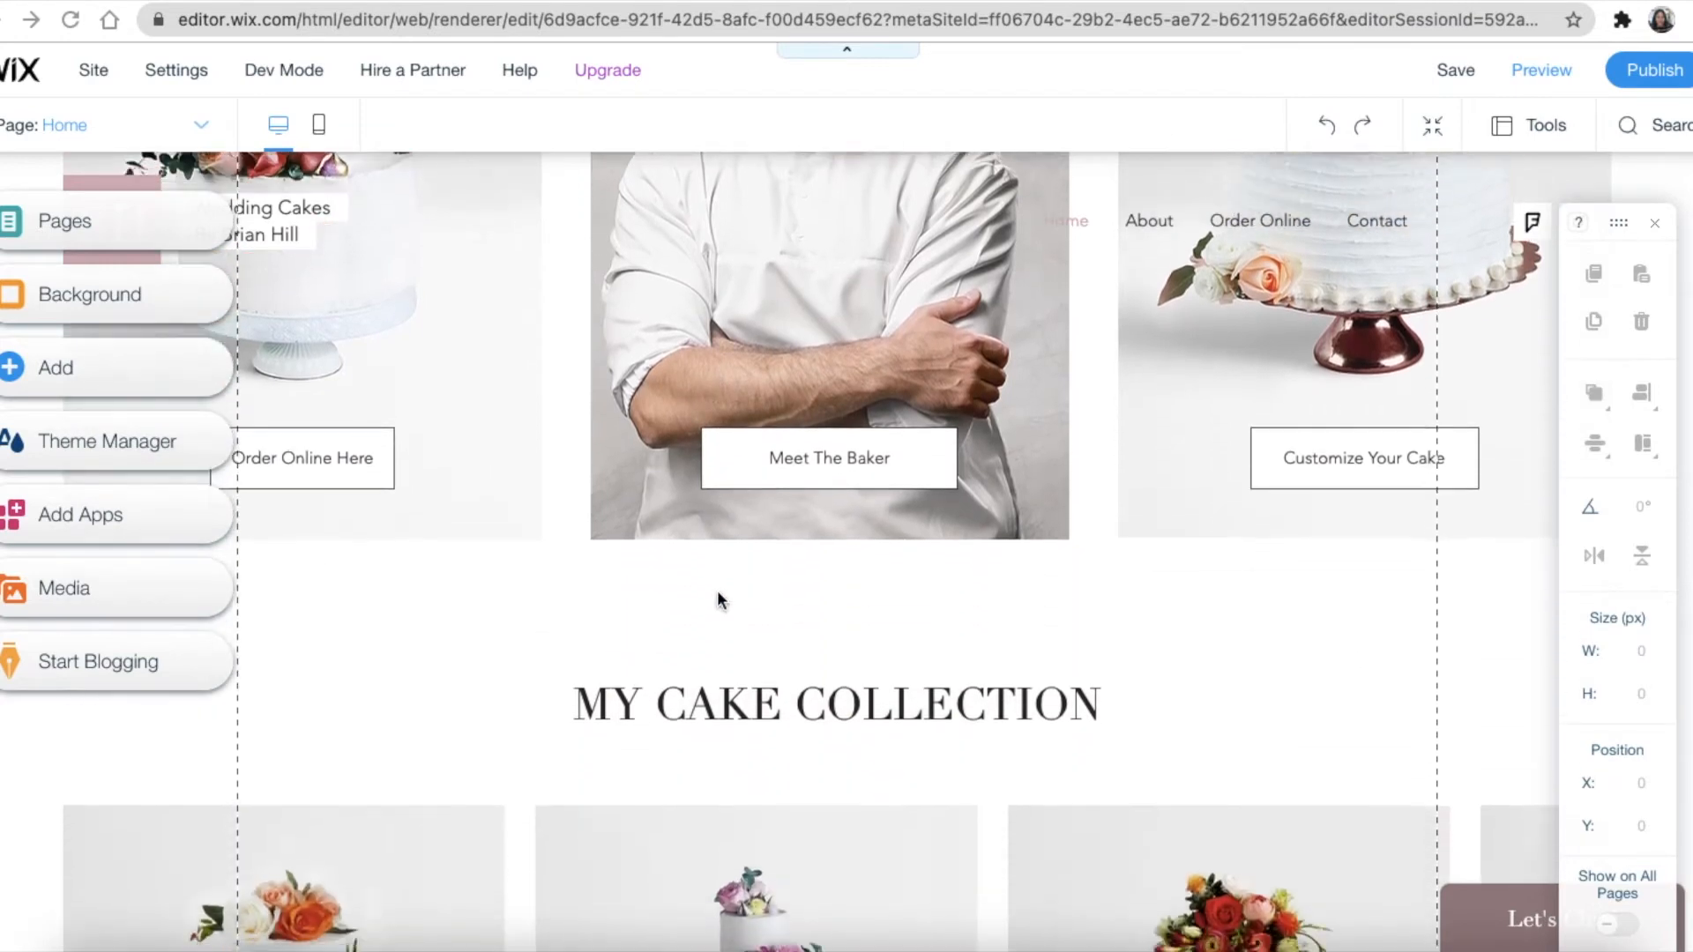
{"action": "scroll", "coordinate": [718, 600], "scroll_direction": "down", "scroll_amount": 2}
{"action": "scroll", "coordinate": [718, 601], "scroll_direction": "down", "scroll_amount": 14}
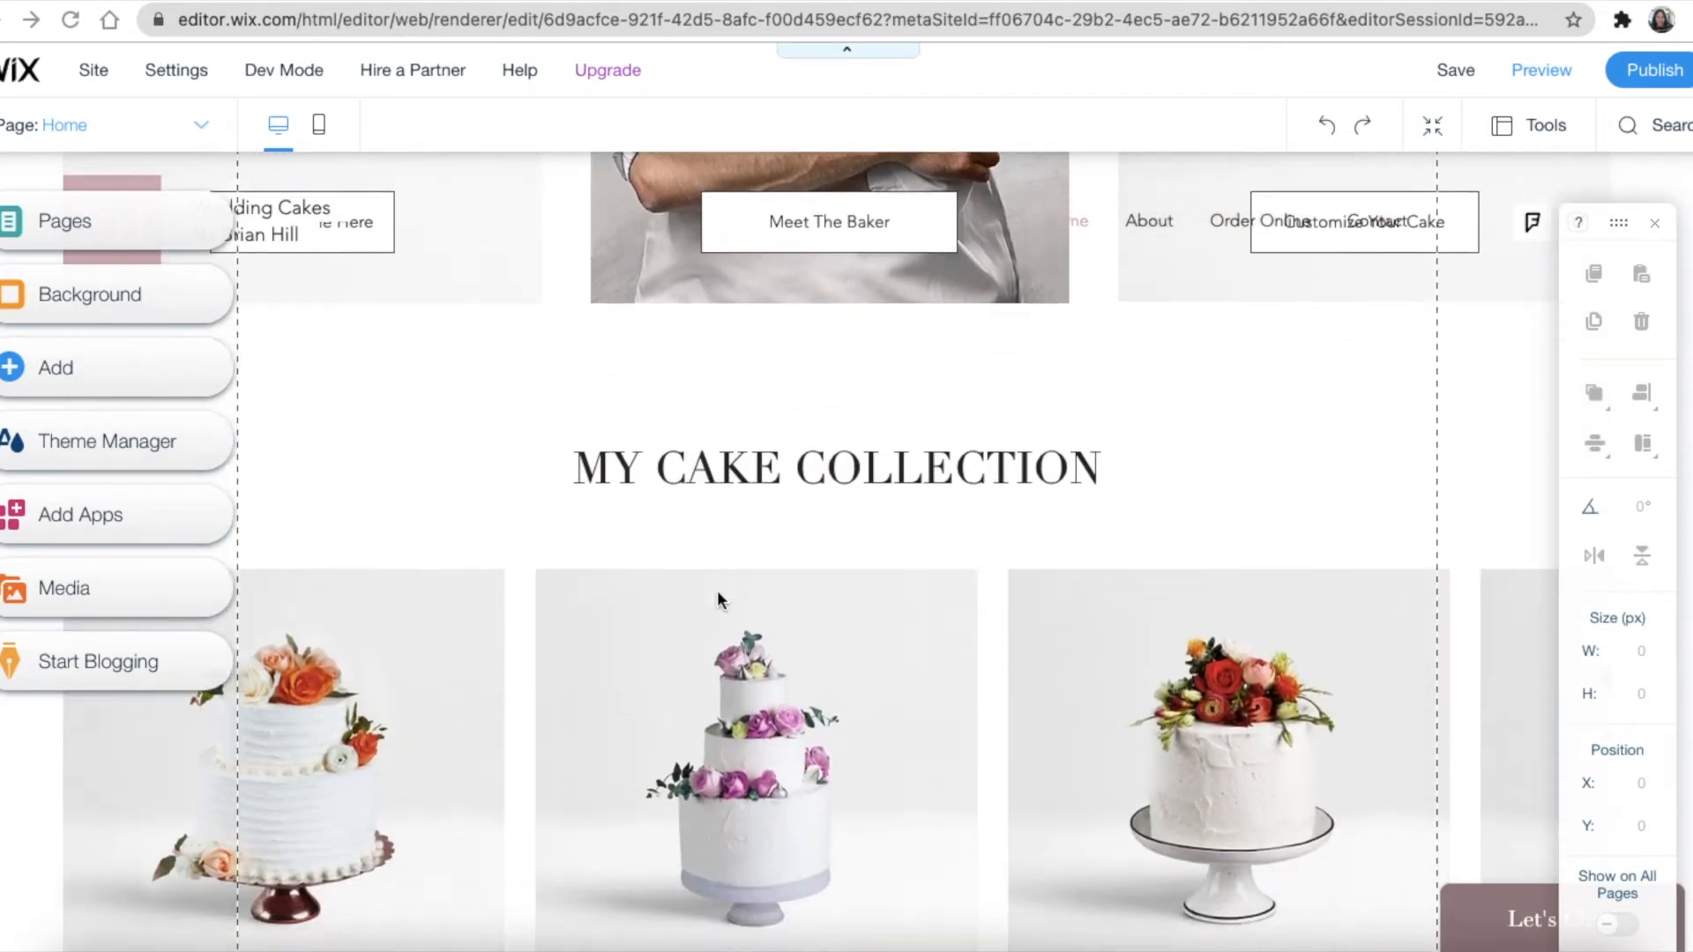
{"action": "scroll", "coordinate": [717, 589], "scroll_direction": "down", "scroll_amount": 6}
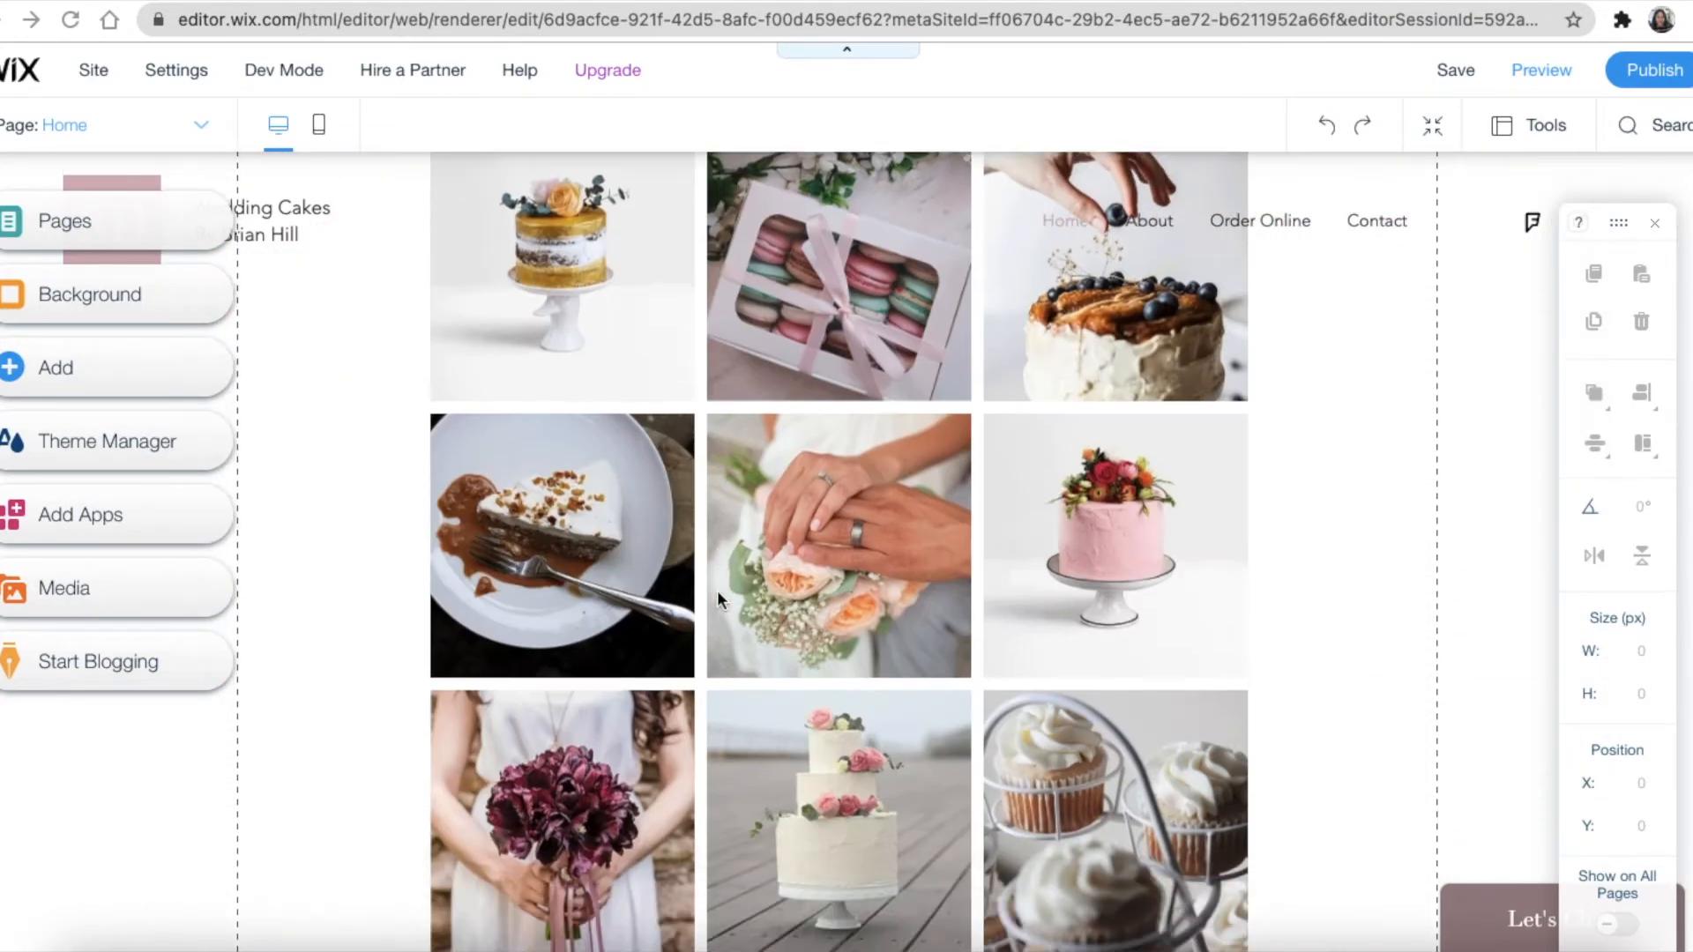
{"action": "scroll", "coordinate": [717, 584], "scroll_direction": "up", "scroll_amount": 9}
{"action": "scroll", "coordinate": [718, 584], "scroll_direction": "up", "scroll_amount": 20}
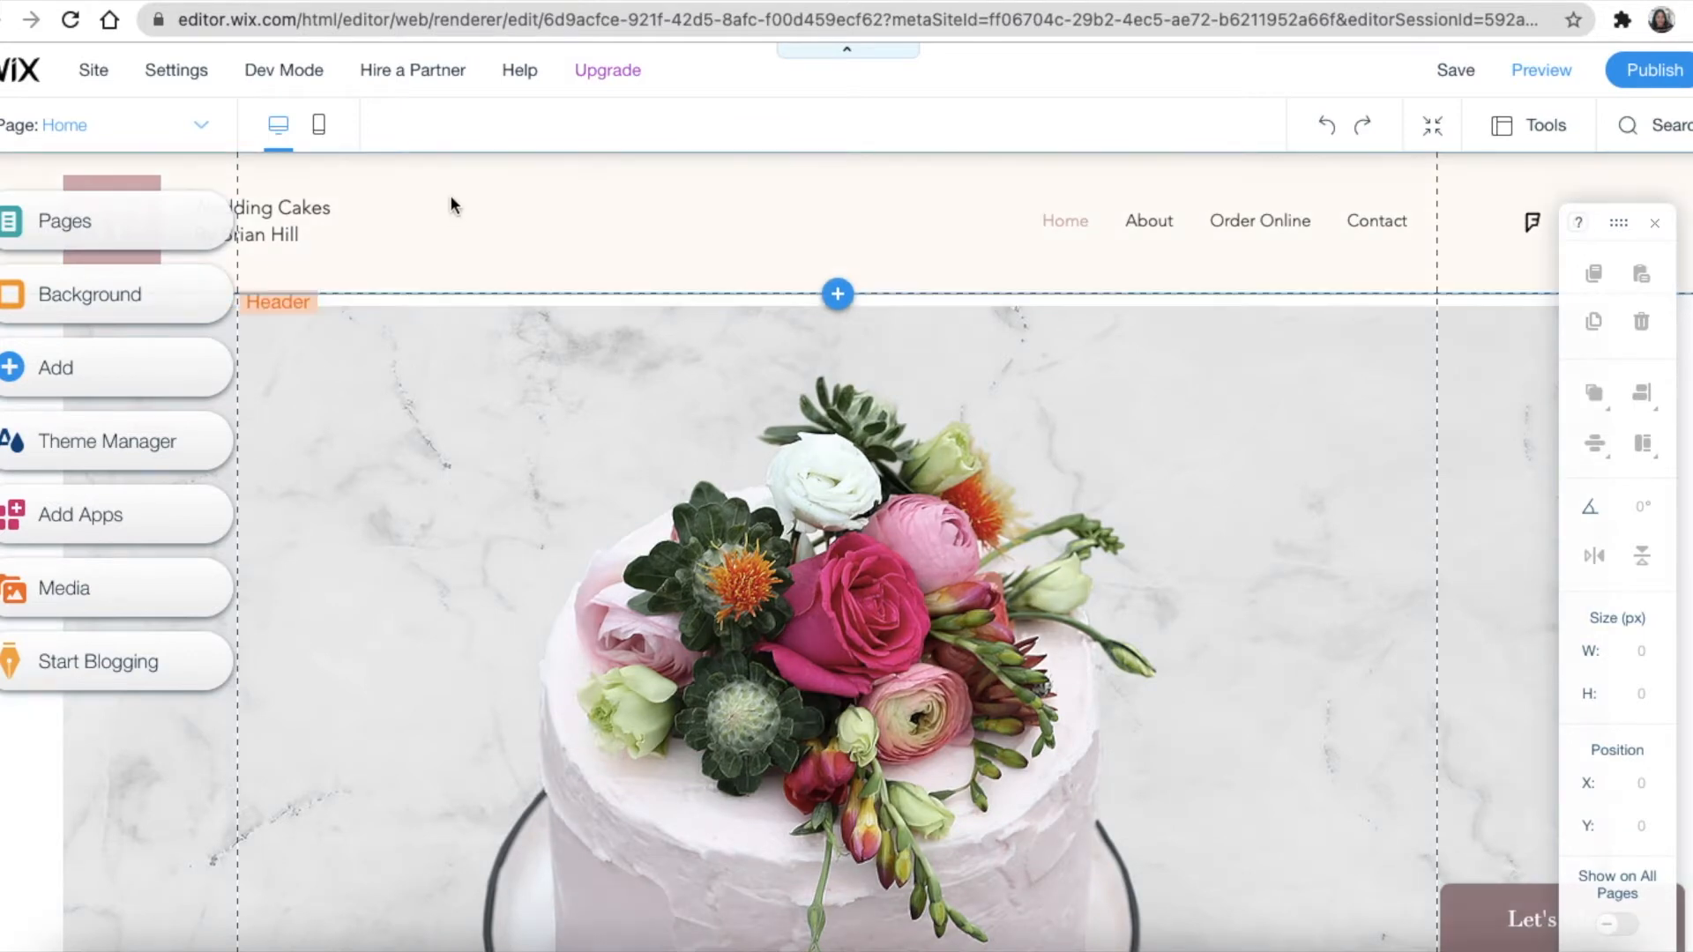
{"action": "scroll", "coordinate": [1014, 492], "scroll_direction": "down", "scroll_amount": 1}
{"action": "scroll", "coordinate": [1013, 488], "scroll_direction": "down", "scroll_amount": 10}
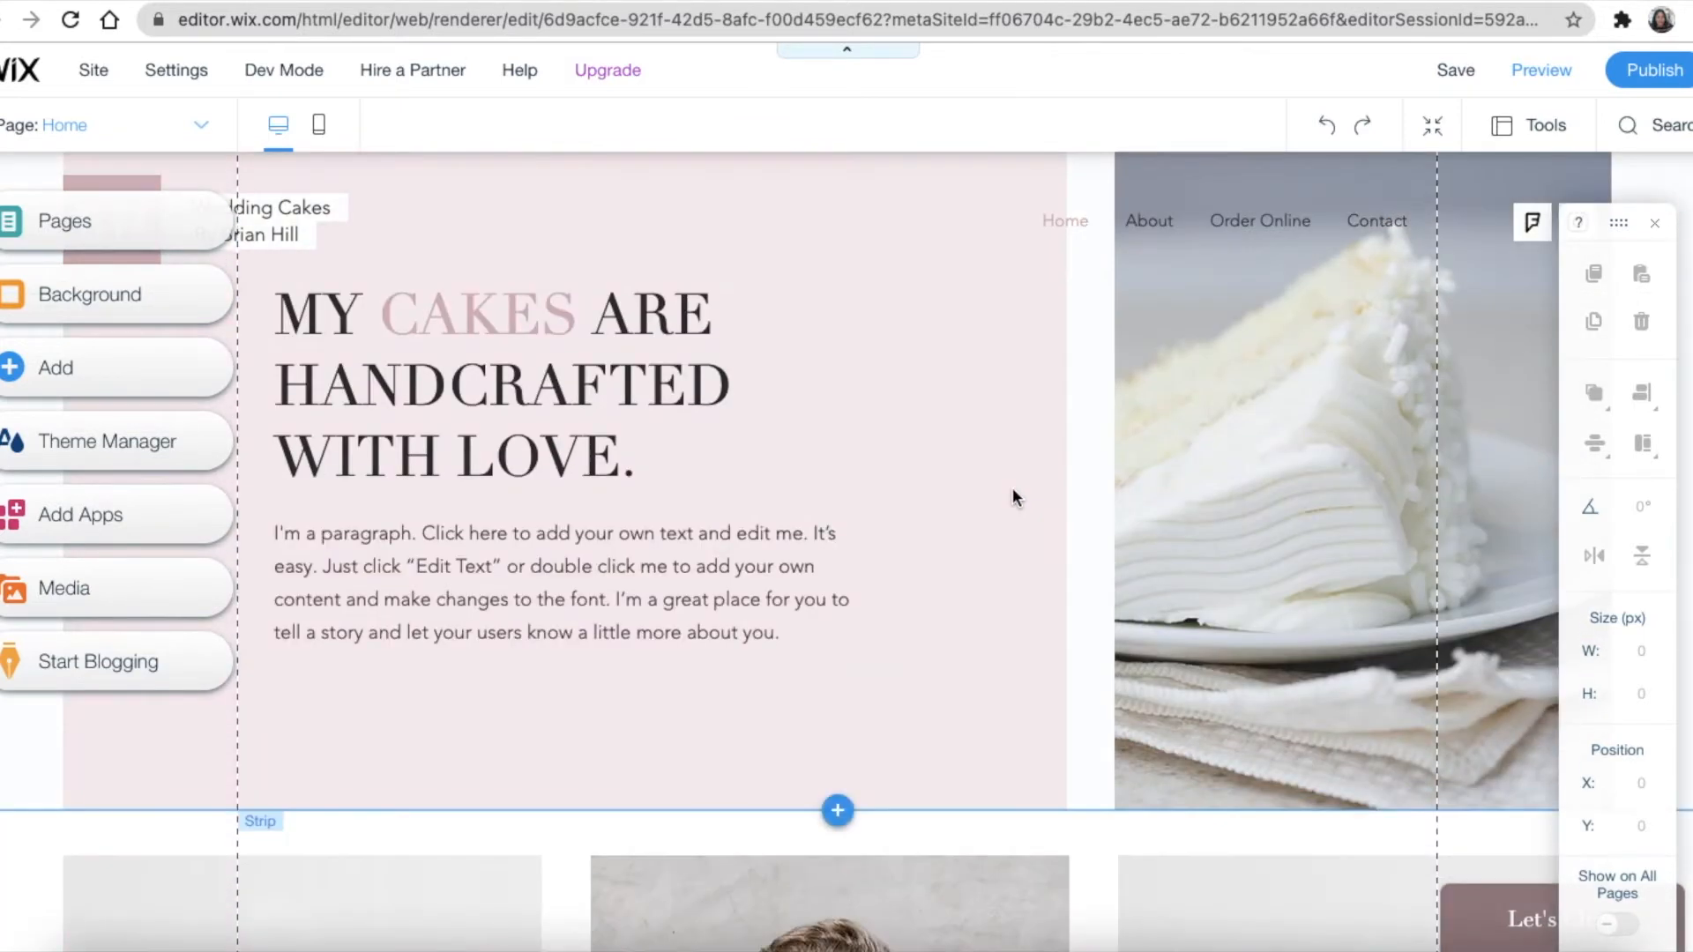
{"action": "scroll", "coordinate": [1011, 649], "scroll_direction": "down", "scroll_amount": 8}
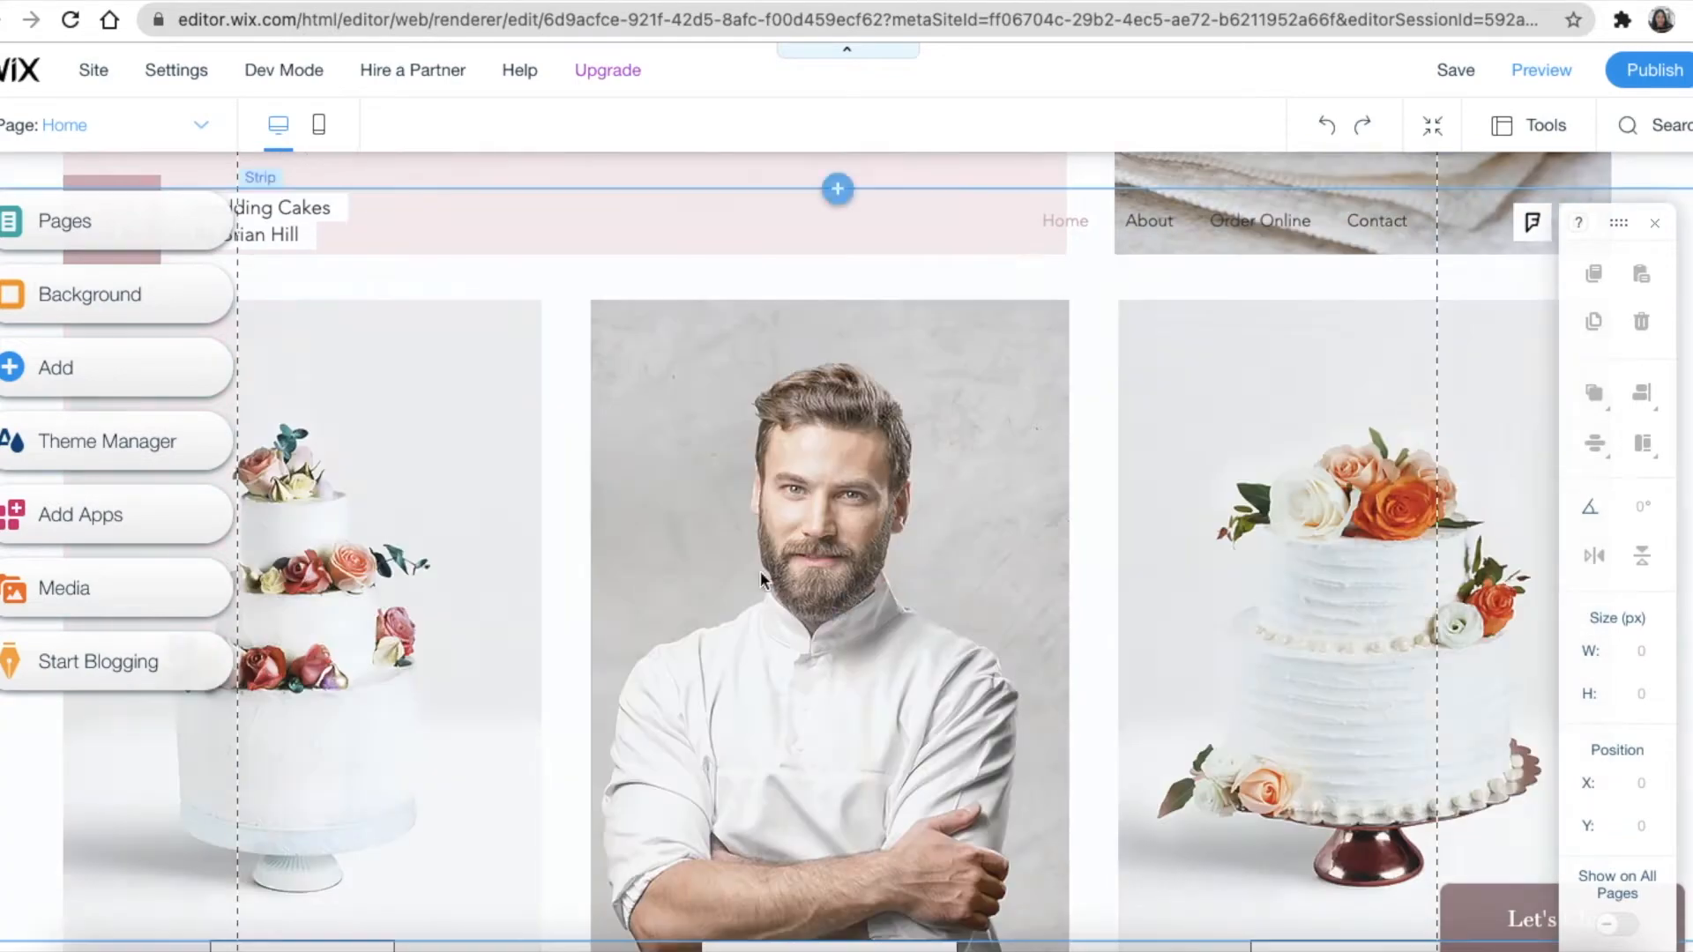
{"action": "scroll", "coordinate": [1252, 608], "scroll_direction": "down", "scroll_amount": 7}
{"action": "scroll", "coordinate": [1128, 608], "scroll_direction": "down", "scroll_amount": 15}
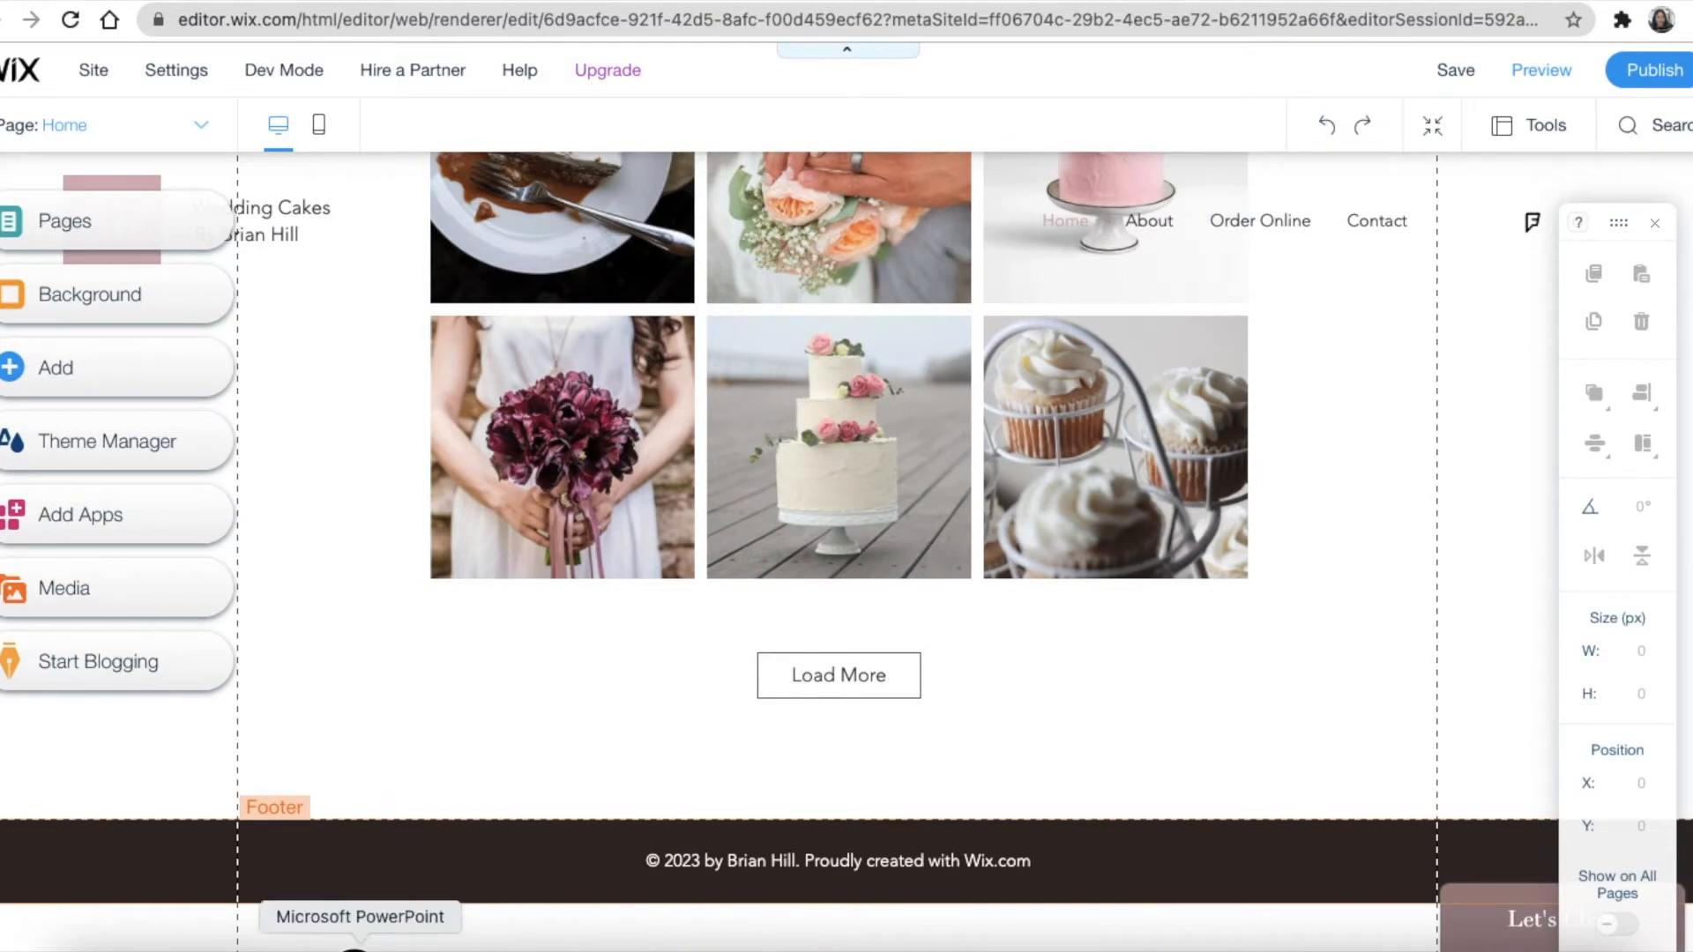
{"action": "left_click", "coordinate": [356, 947]}
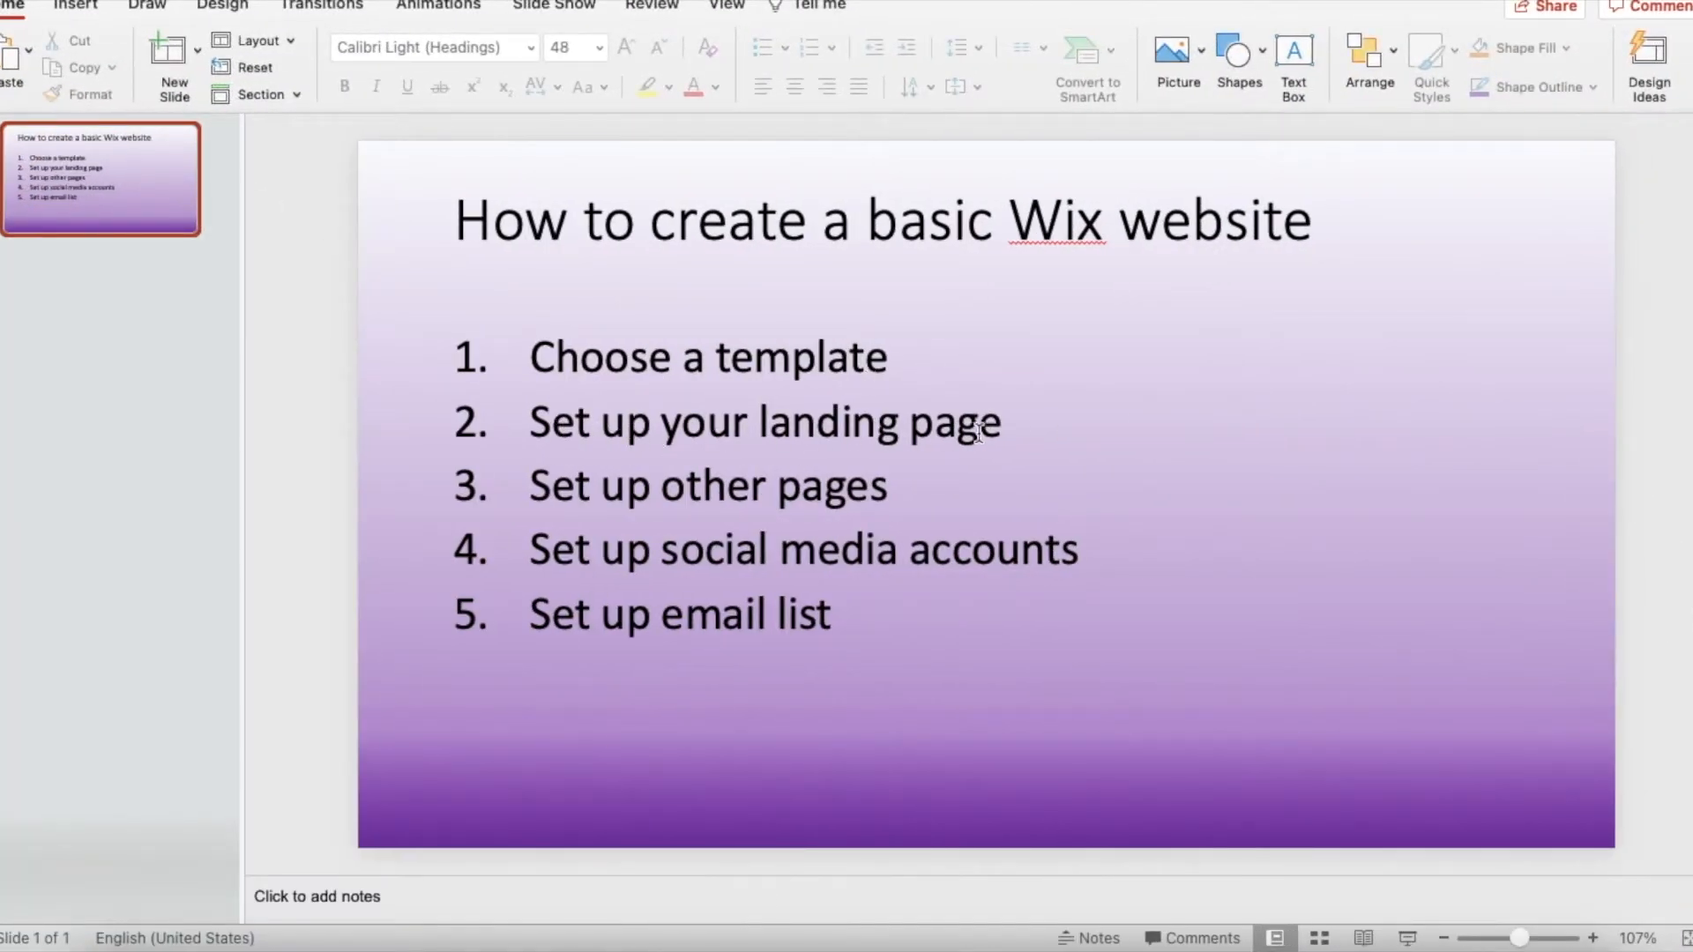
Minimize PowerPoint and scroll the Wix home page back up to its Wedding Cakes header
{"action": "key", "text": "super+m"}
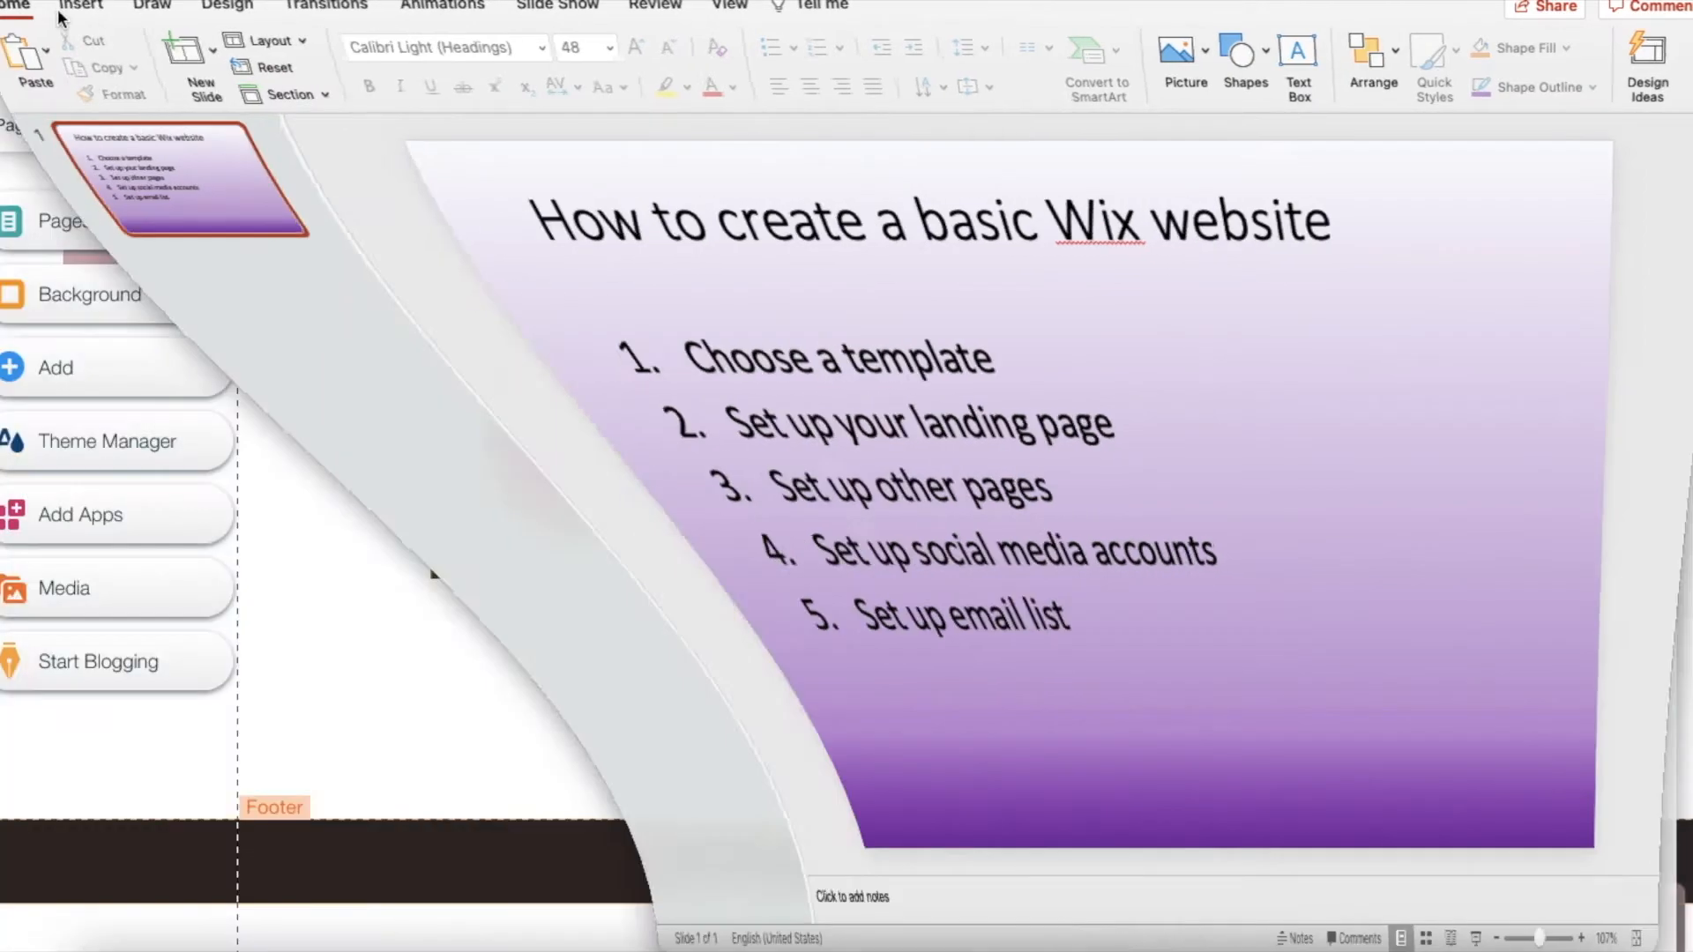
{"action": "scroll", "coordinate": [462, 464], "scroll_direction": "up", "scroll_amount": 4}
{"action": "scroll", "coordinate": [464, 475], "scroll_direction": "up", "scroll_amount": 15}
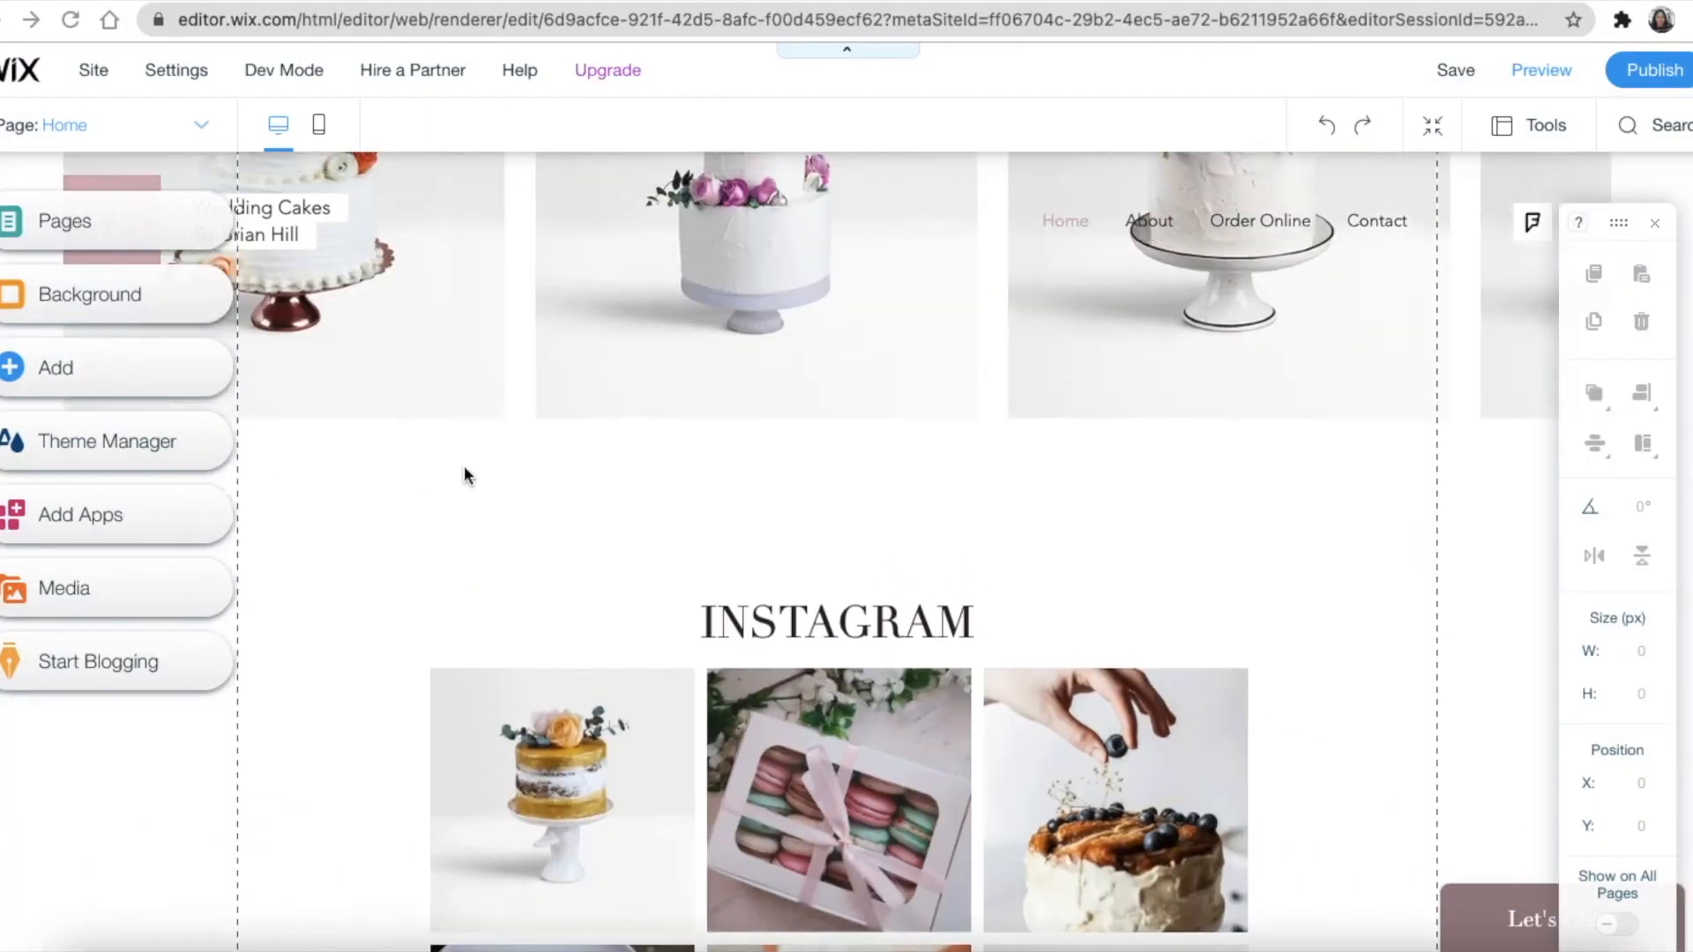
{"action": "scroll", "coordinate": [464, 468], "scroll_direction": "up", "scroll_amount": 3}
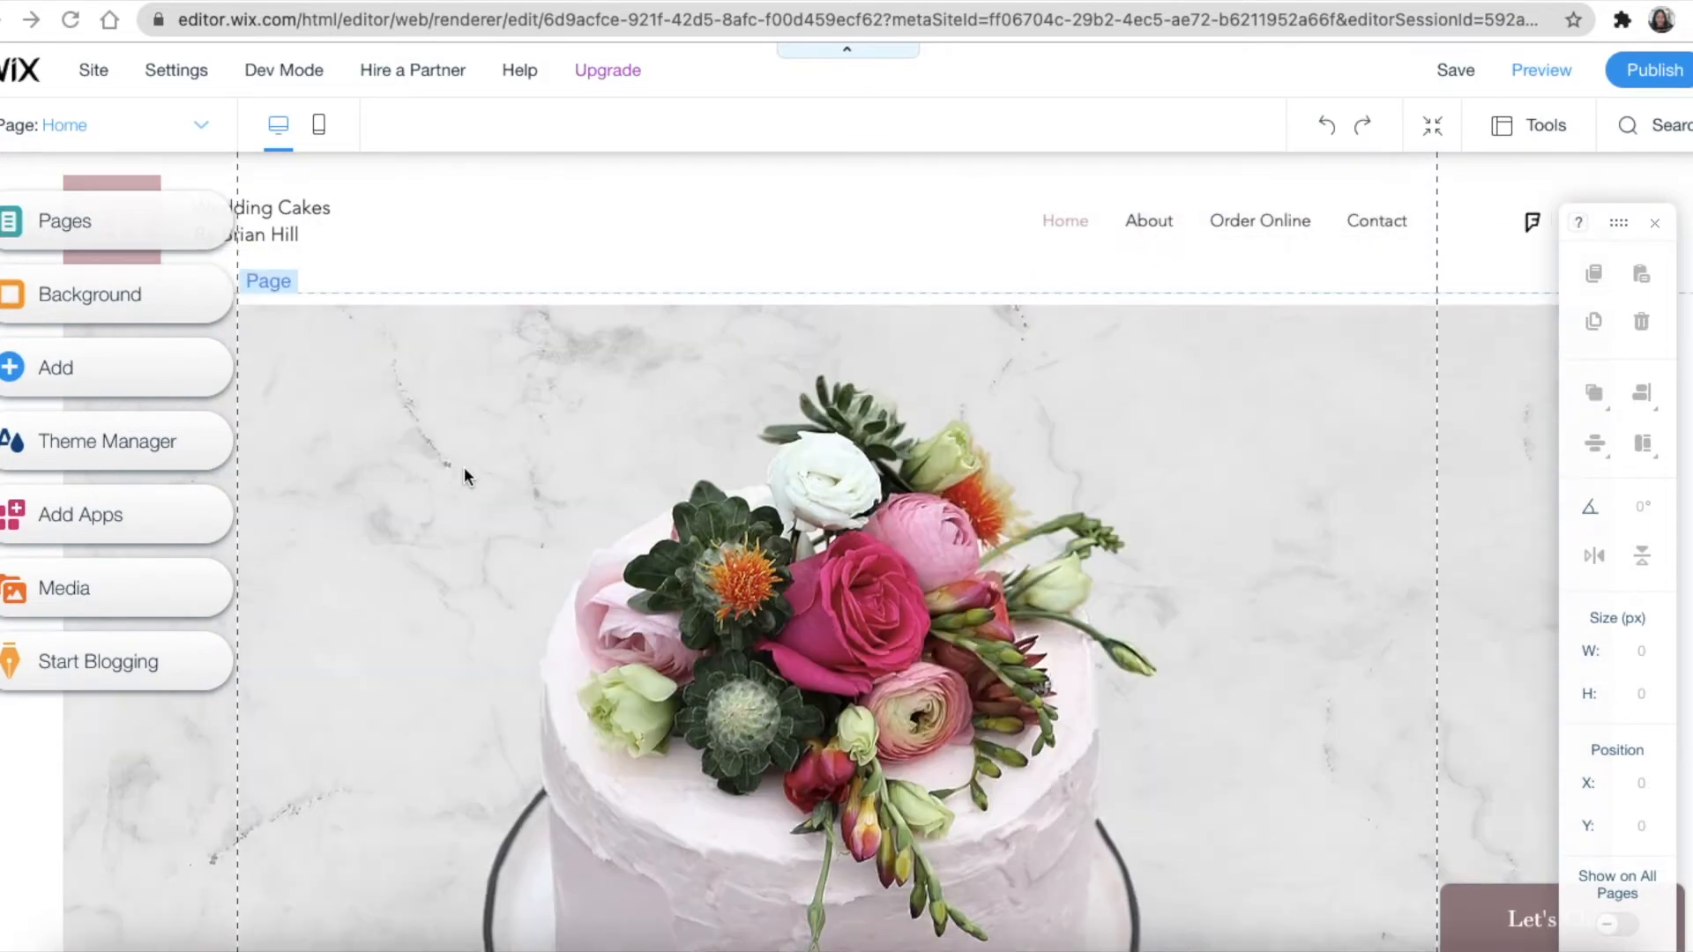
{"action": "left_click", "coordinate": [120, 233]}
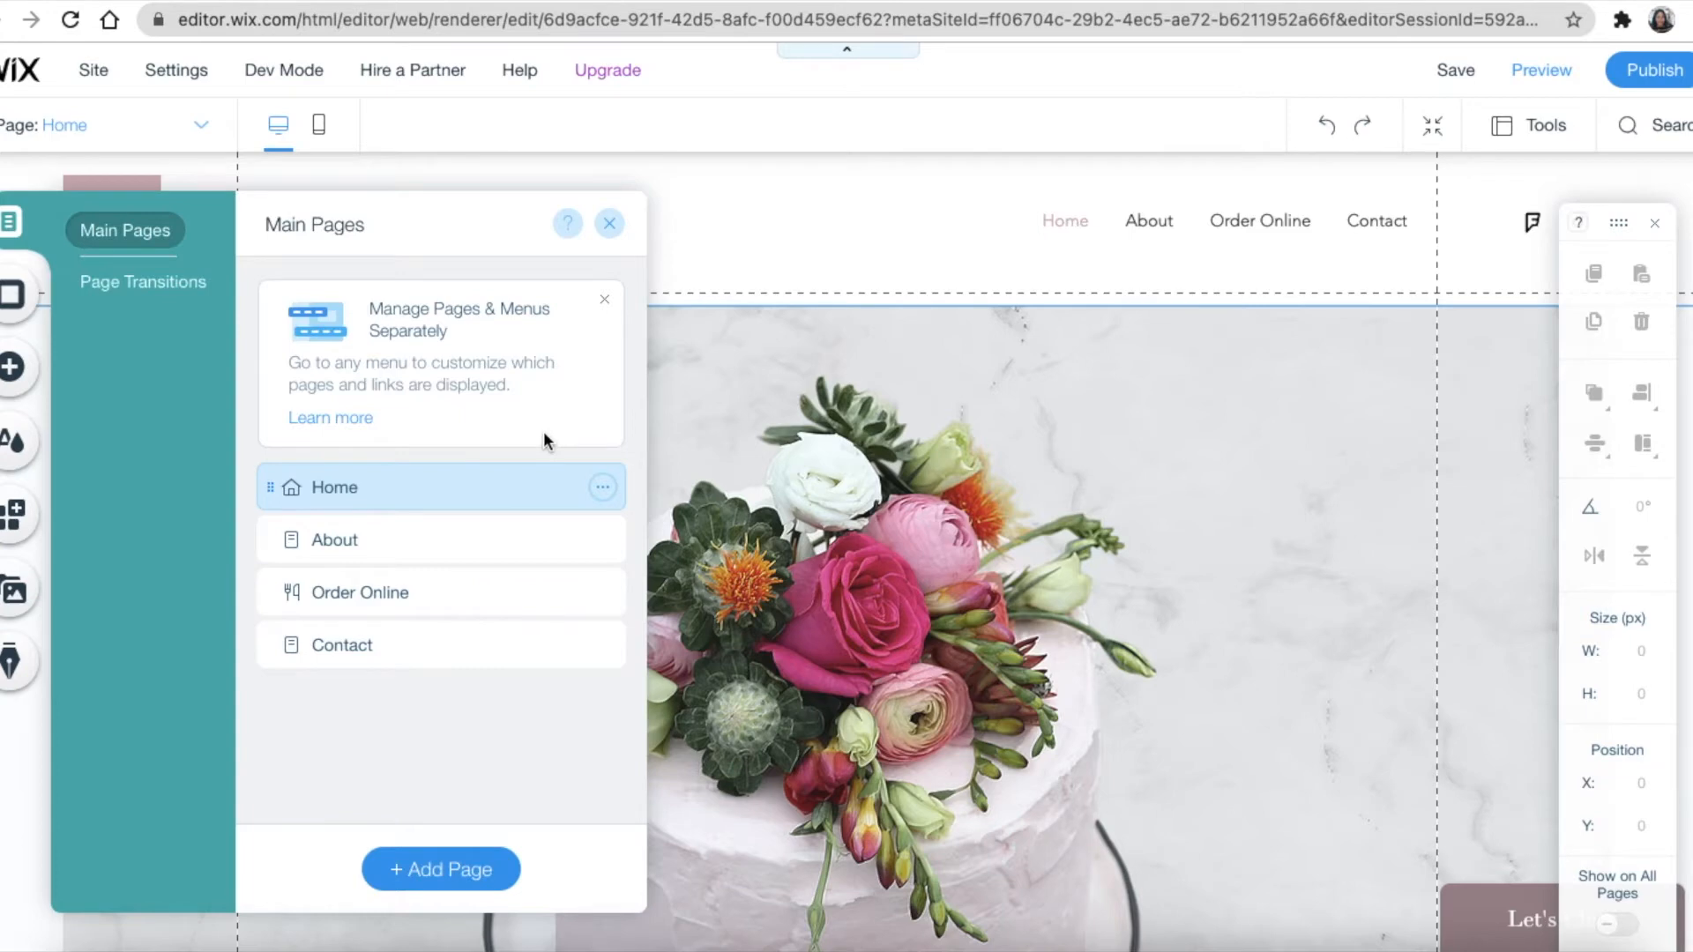
{"action": "left_click", "coordinate": [610, 224]}
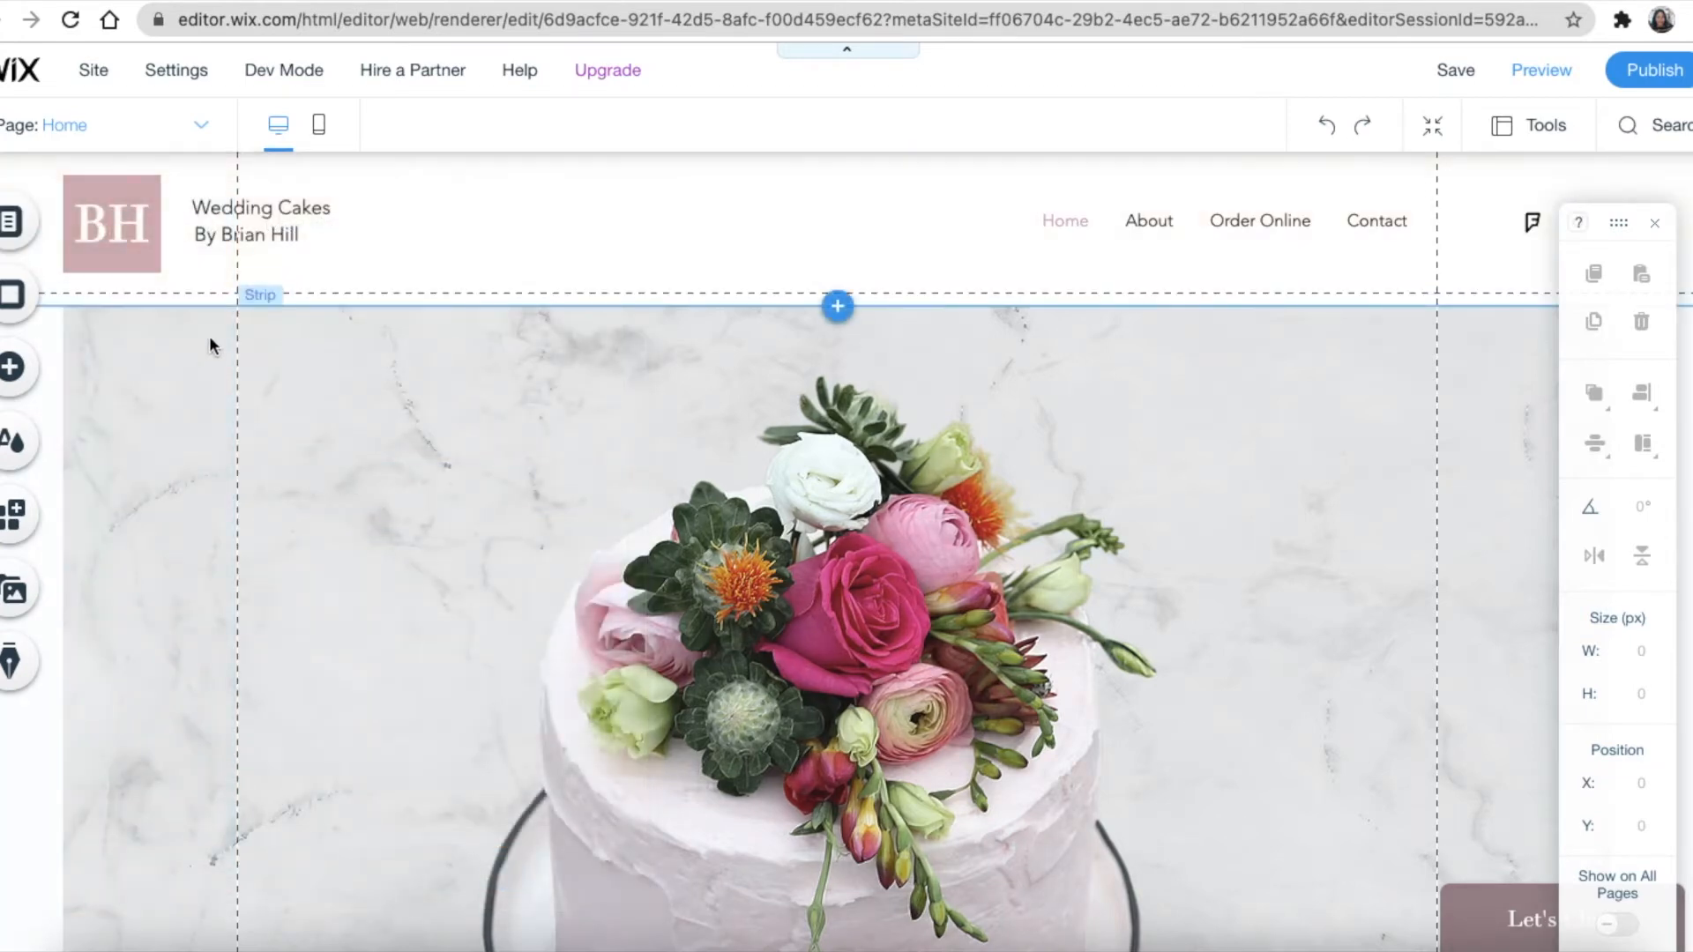
Give the page a solid colour background, trying black before settling on pale pink #E8CFD3
{"action": "left_click", "coordinate": [15, 298]}
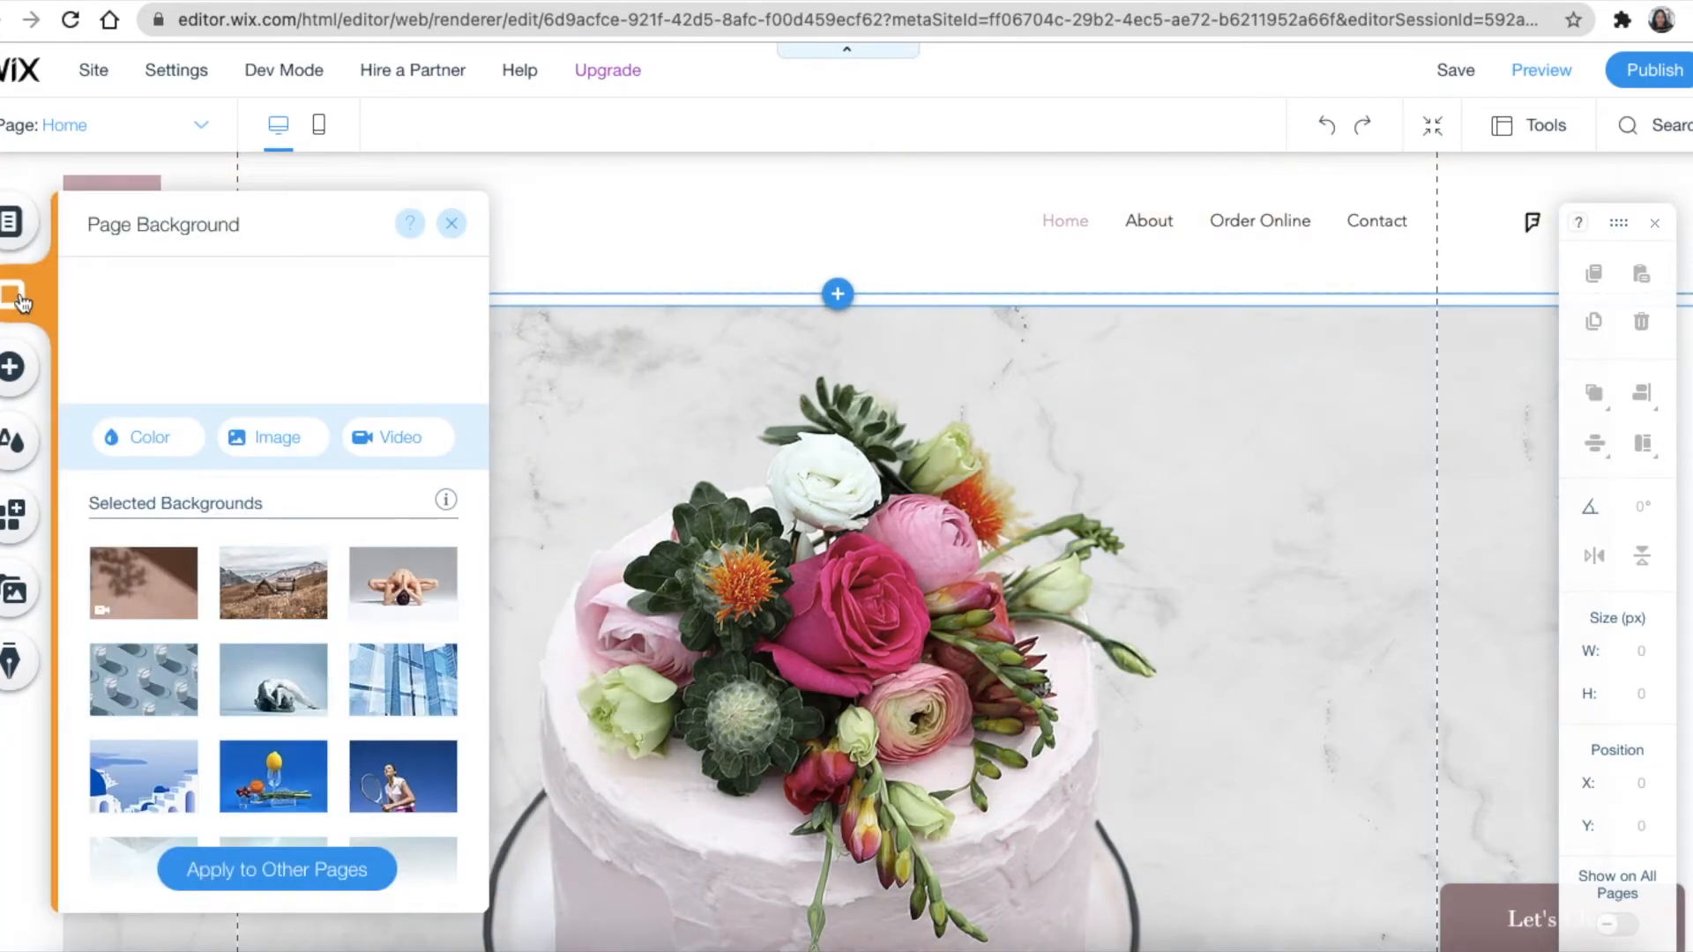
{"action": "scroll", "coordinate": [220, 565], "scroll_direction": "down", "scroll_amount": 1}
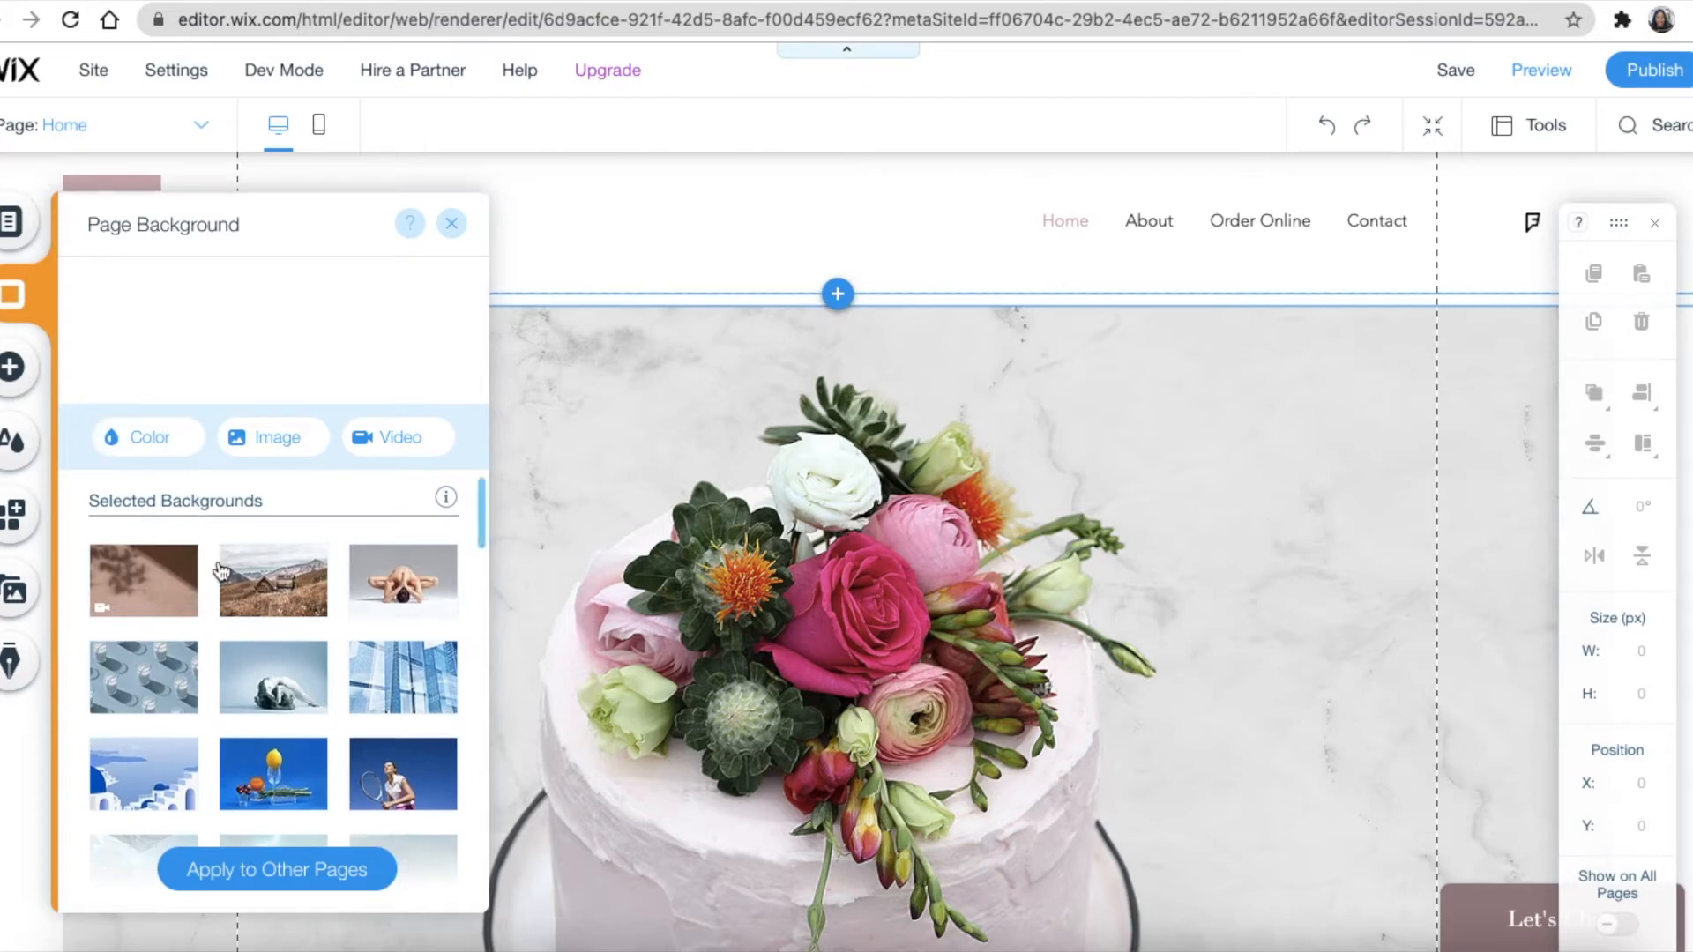
{"action": "left_click", "coordinate": [168, 446]}
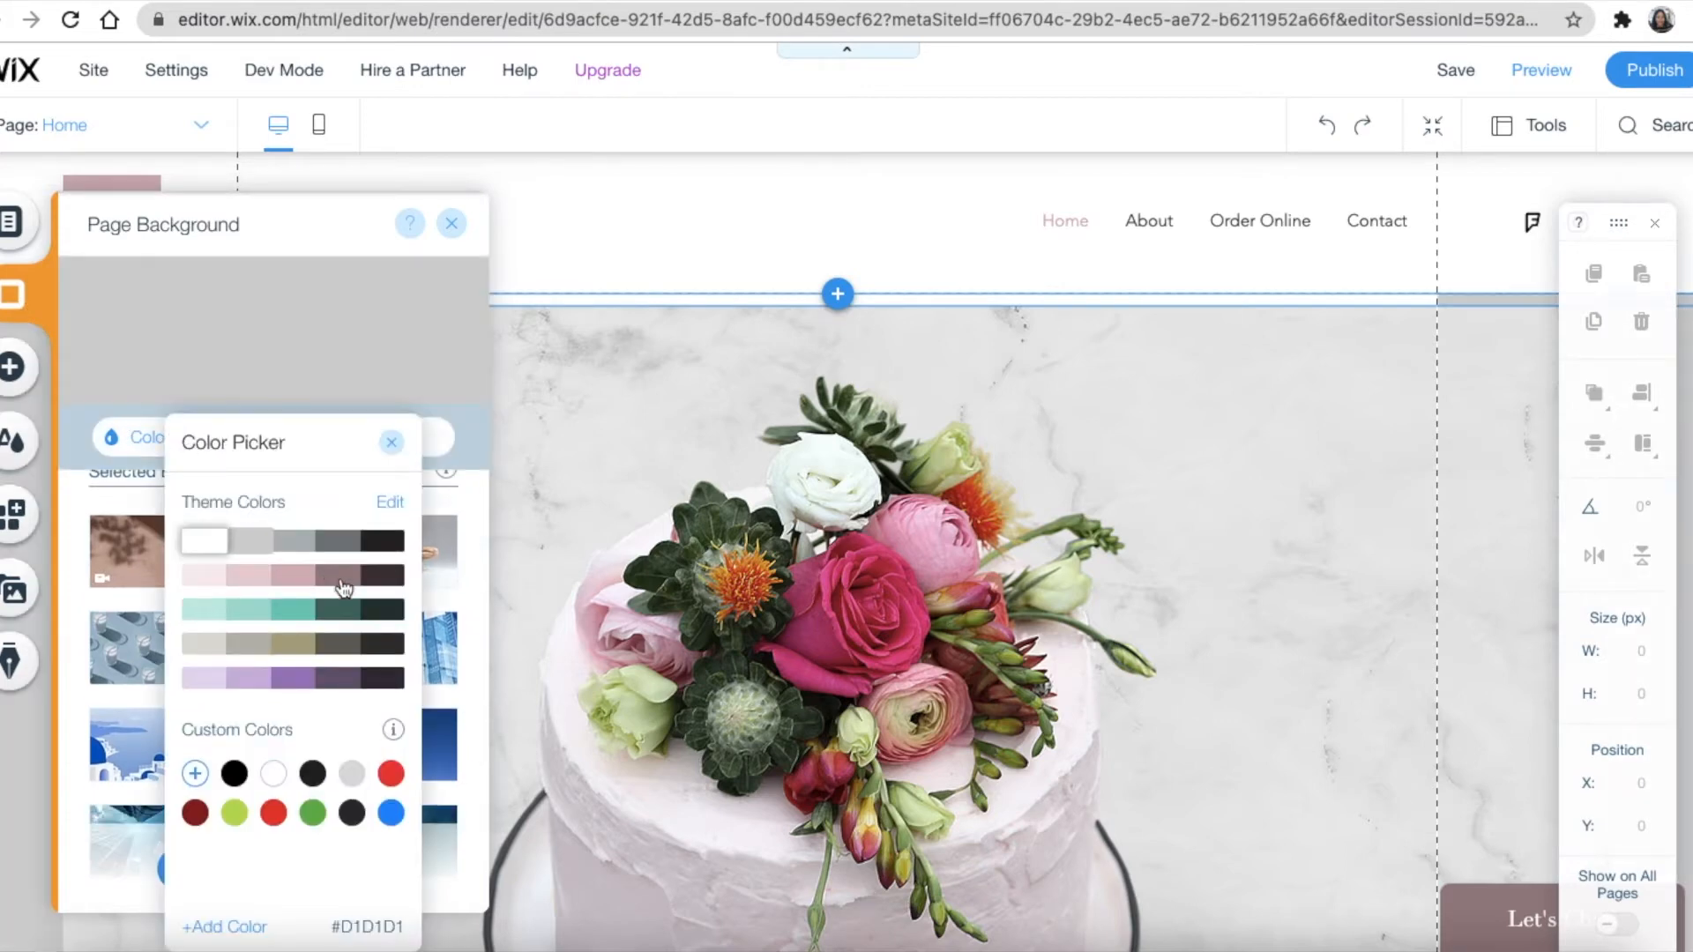
{"action": "left_click", "coordinate": [233, 774]}
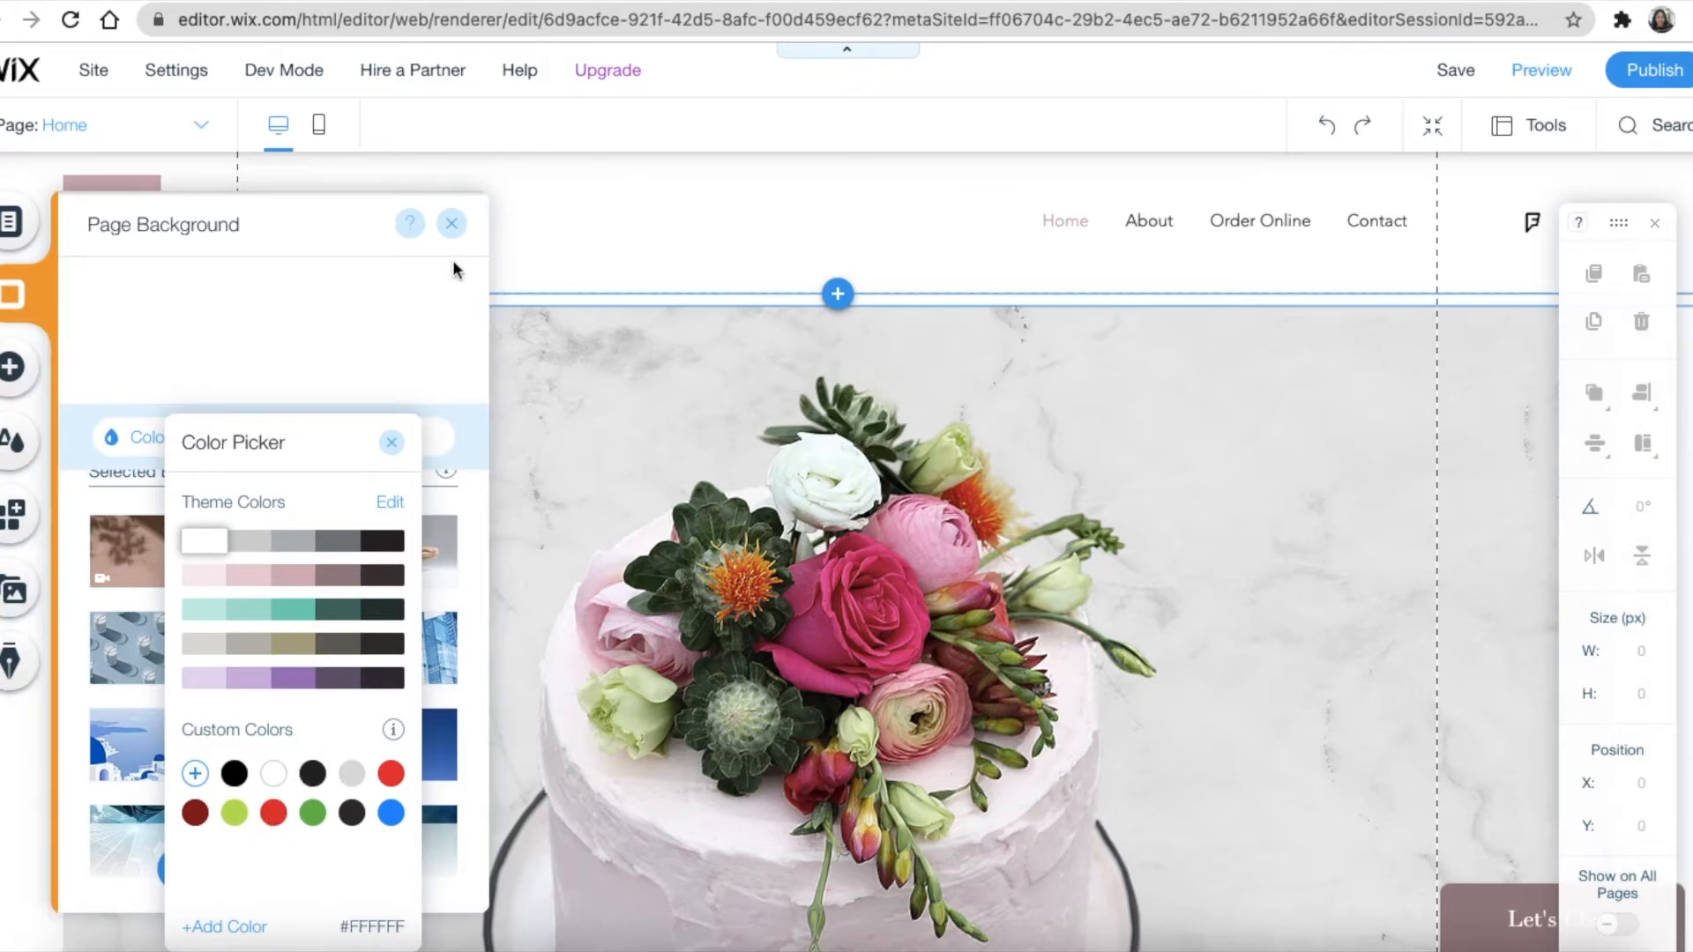
{"action": "left_click", "coordinate": [248, 575]}
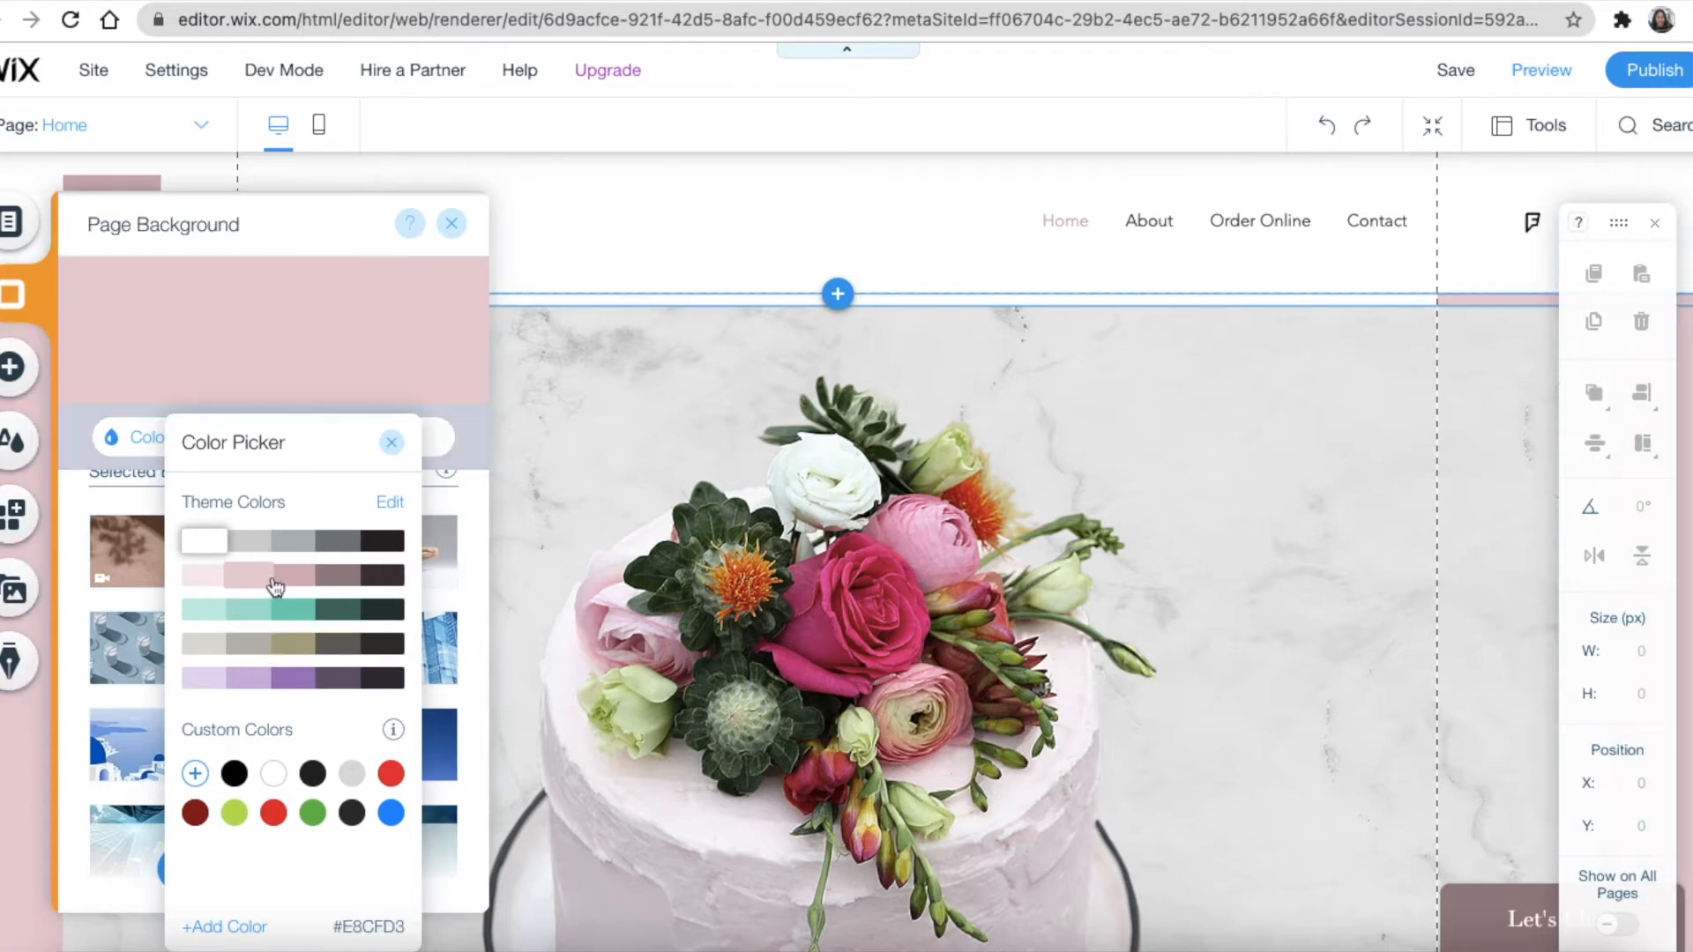
{"action": "left_click", "coordinate": [12, 374]}
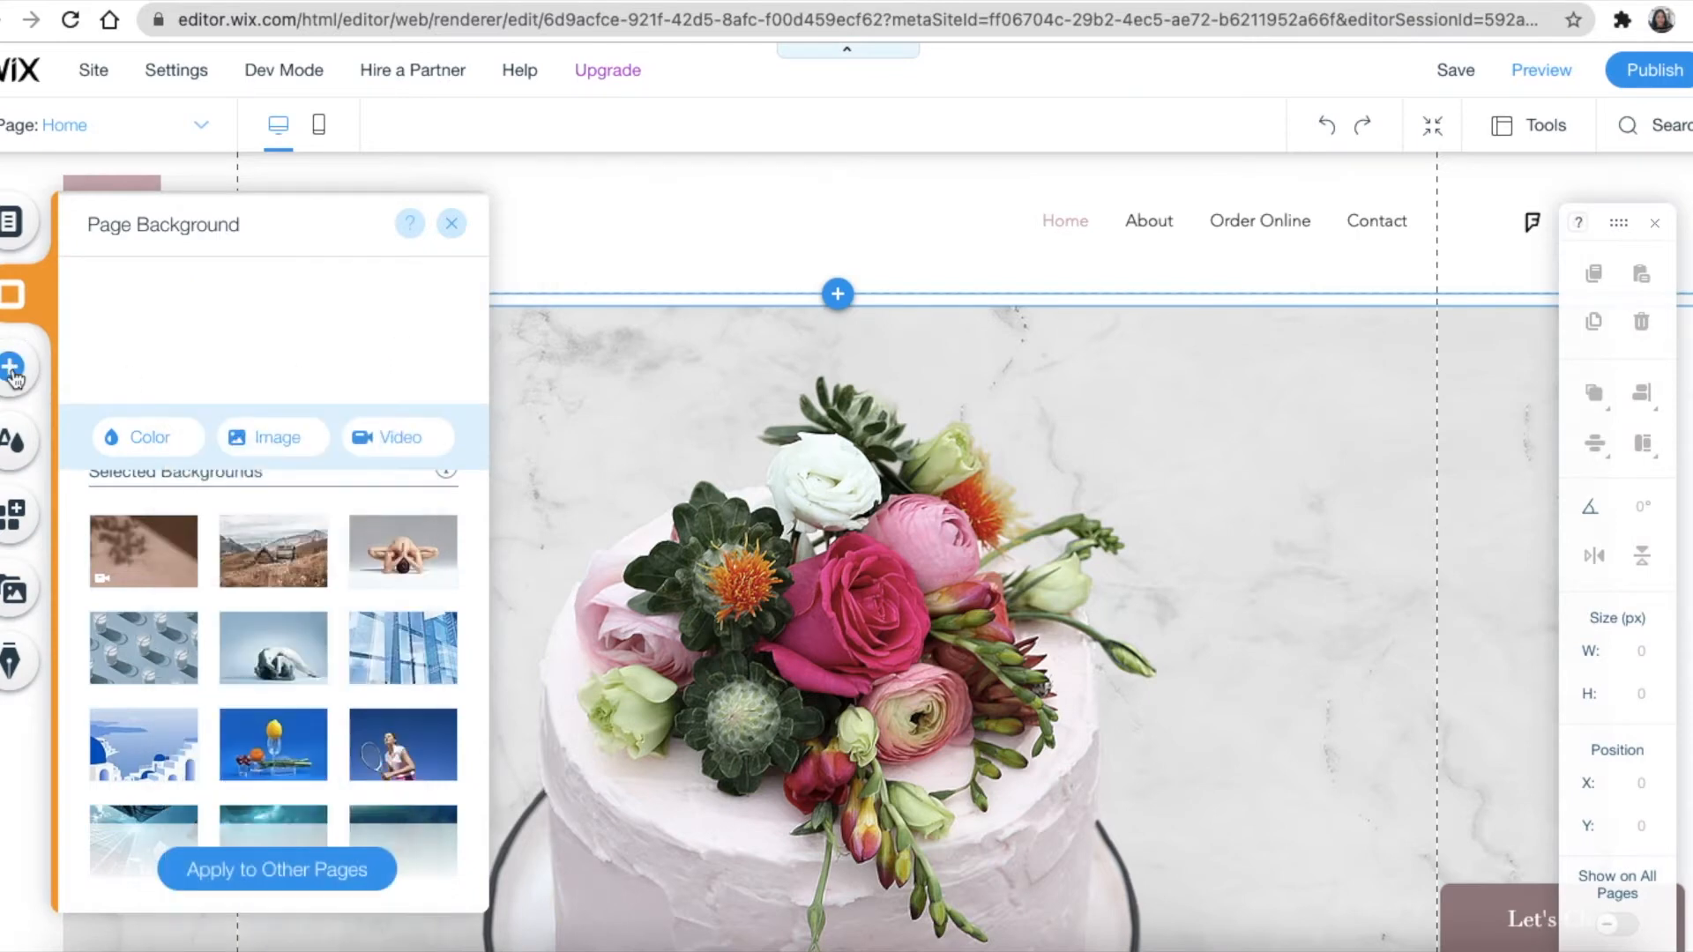
Browse the Add Elements categories (Strip, Gallery, Embed, Text, Members), ending on Buttons
{"action": "left_click", "coordinate": [12, 375]}
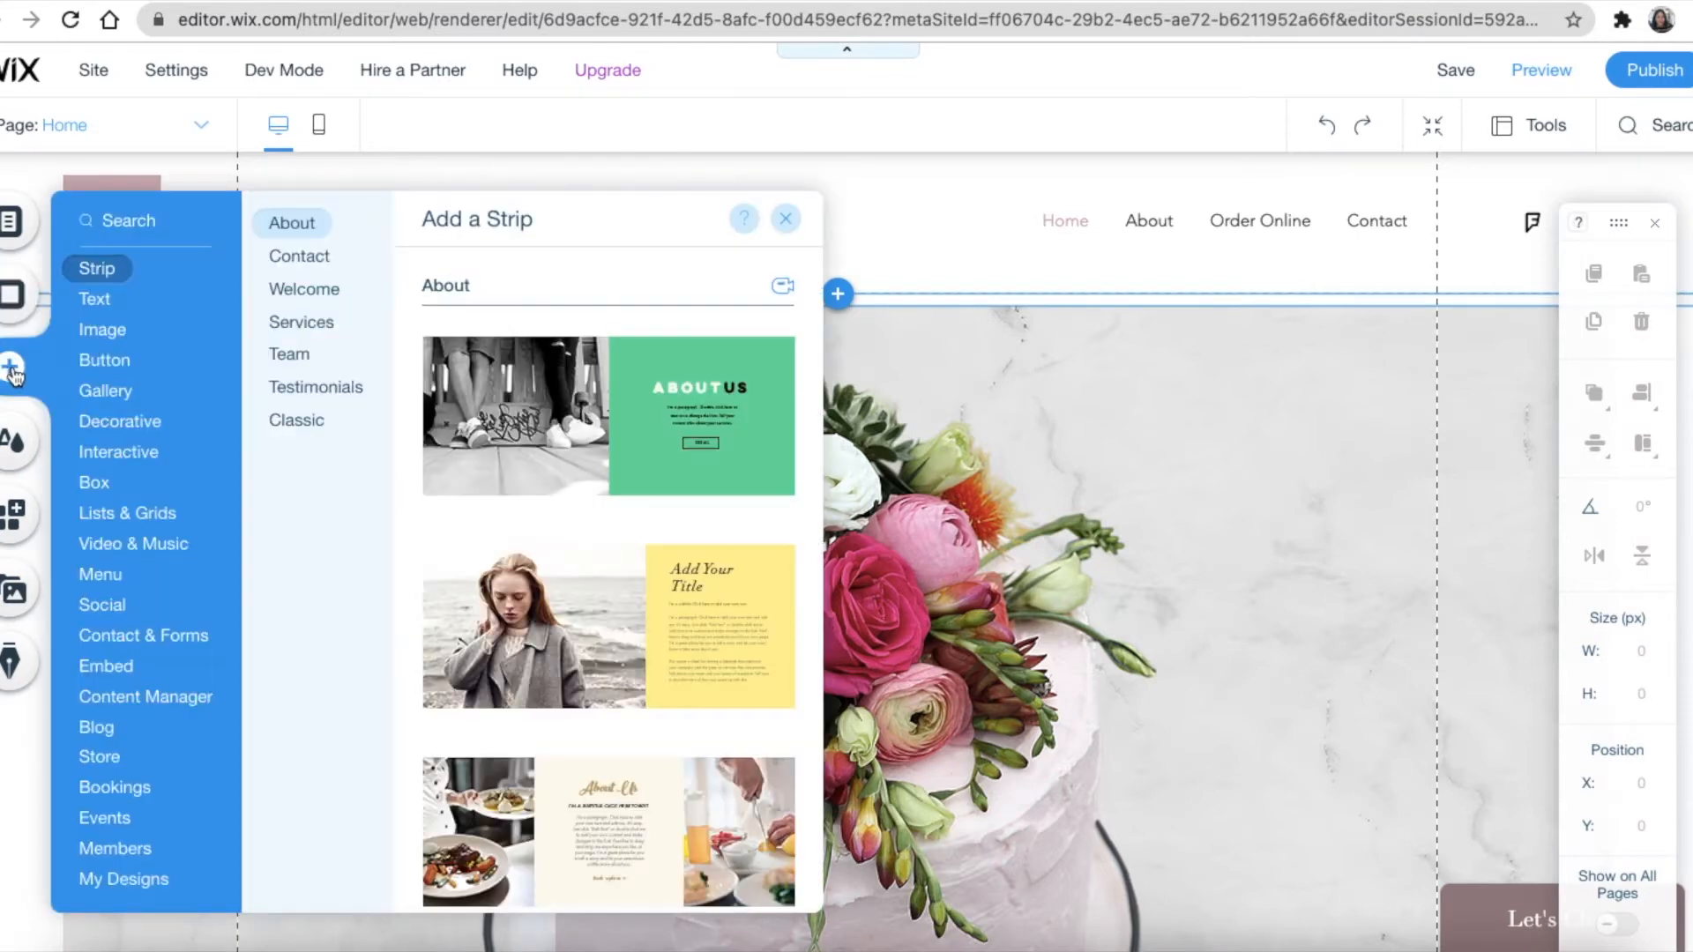
{"action": "left_click", "coordinate": [97, 389]}
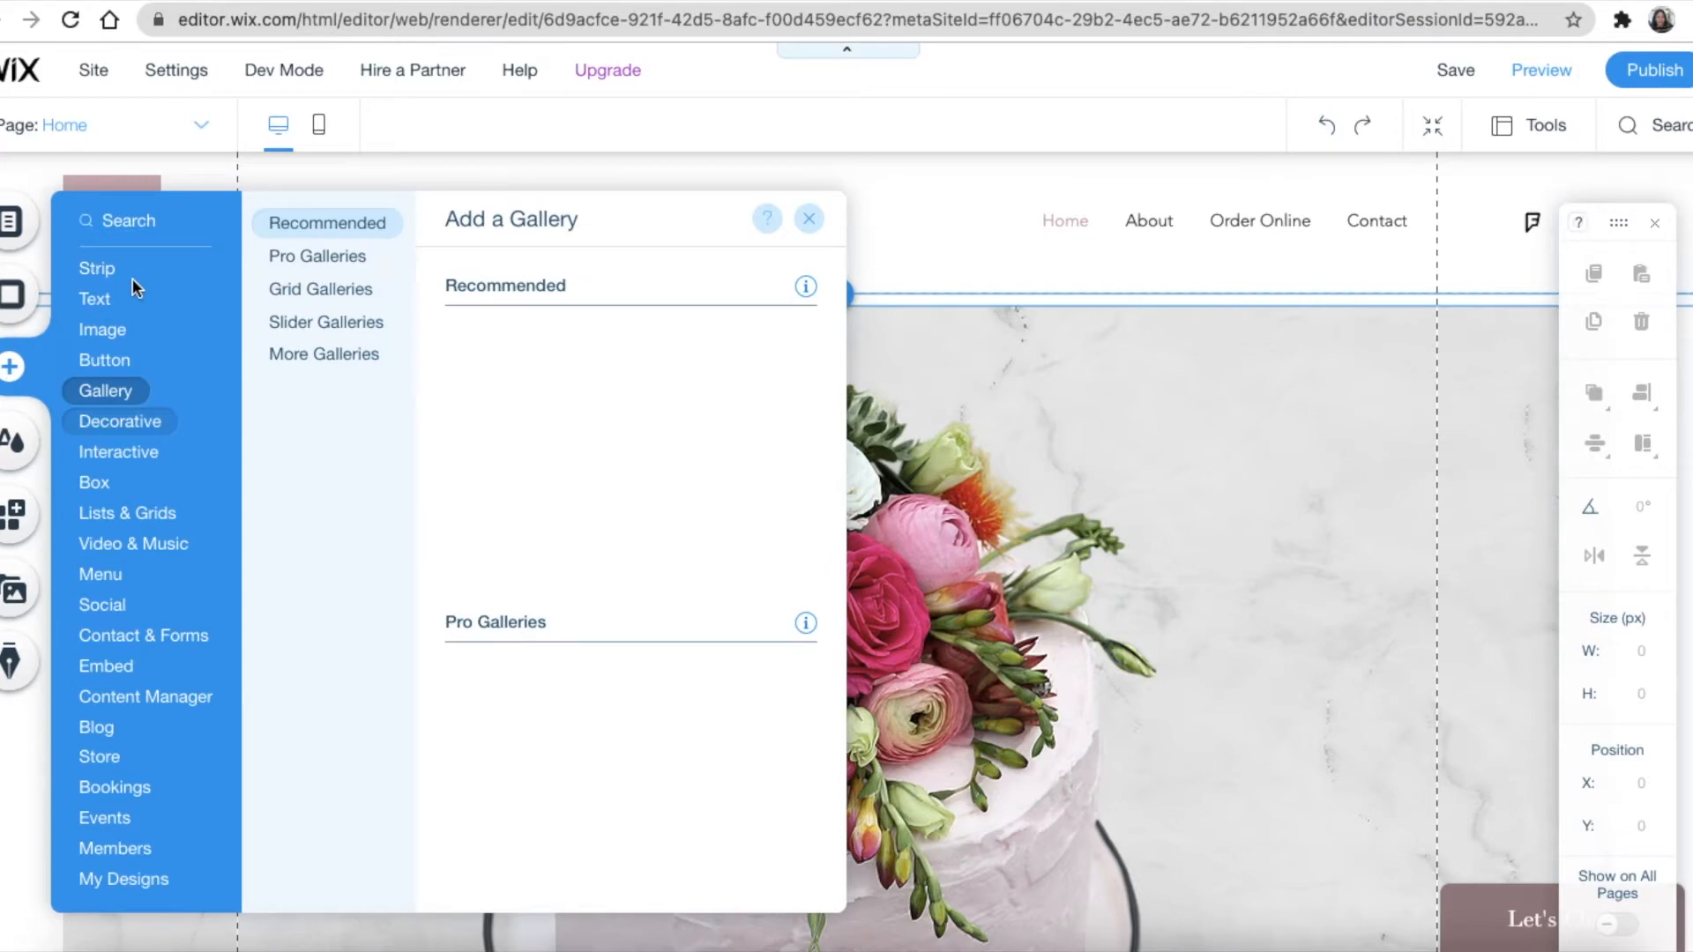
{"action": "left_click", "coordinate": [124, 878]}
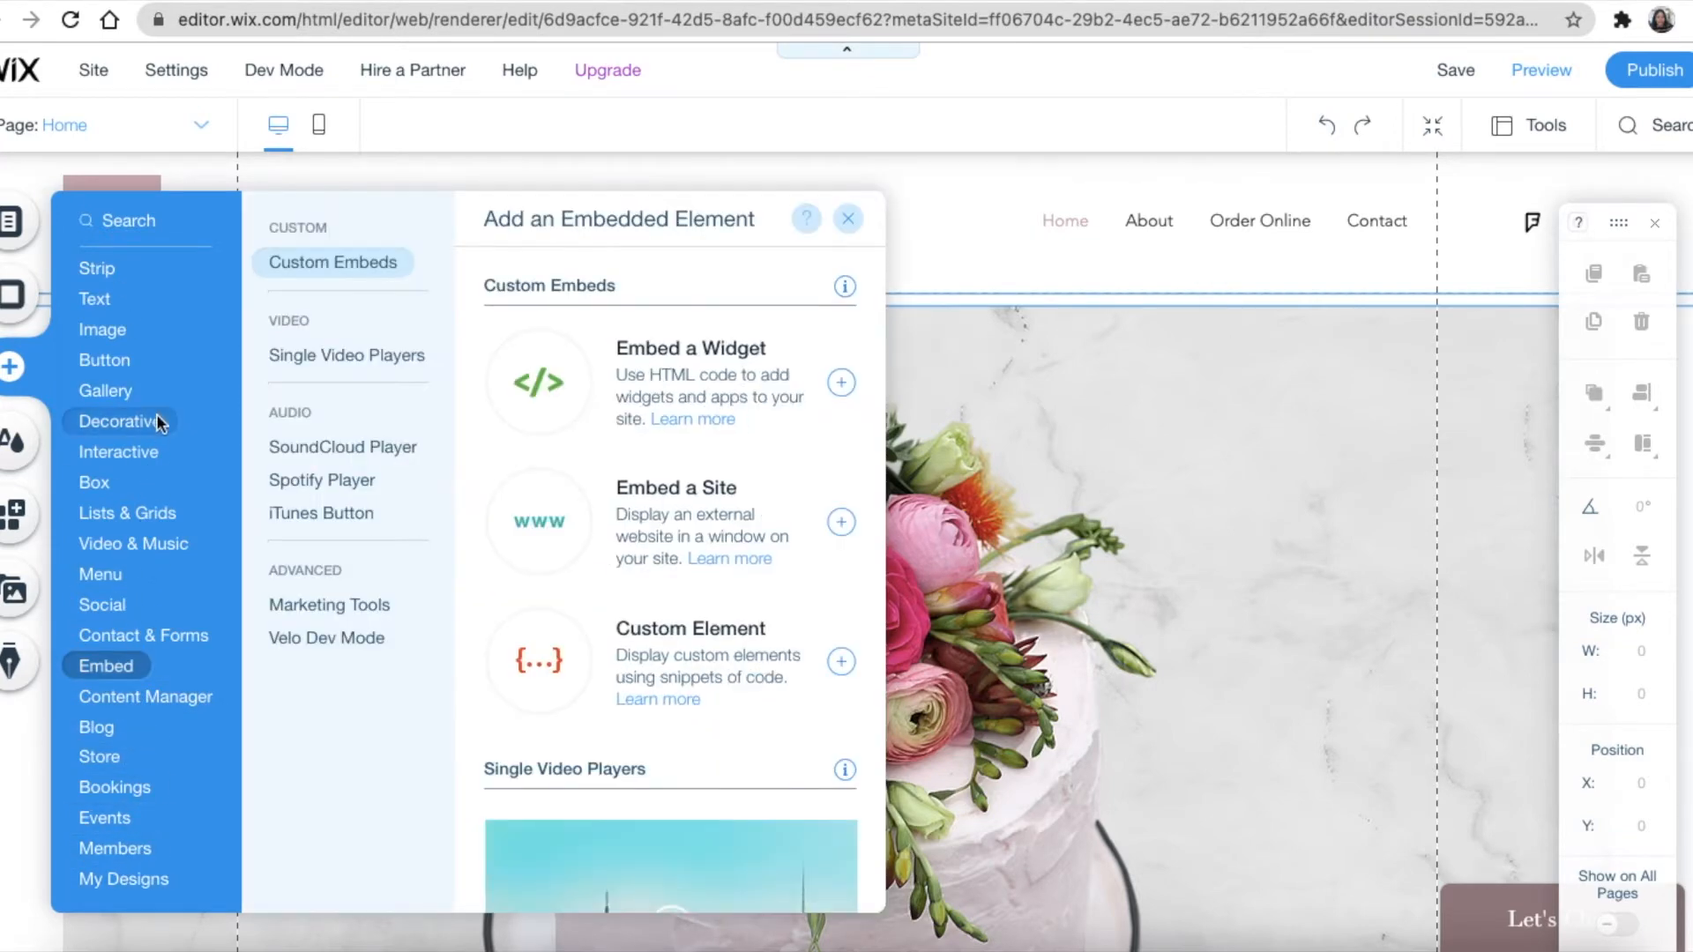
{"action": "mouse_move", "coordinate": [104, 272]}
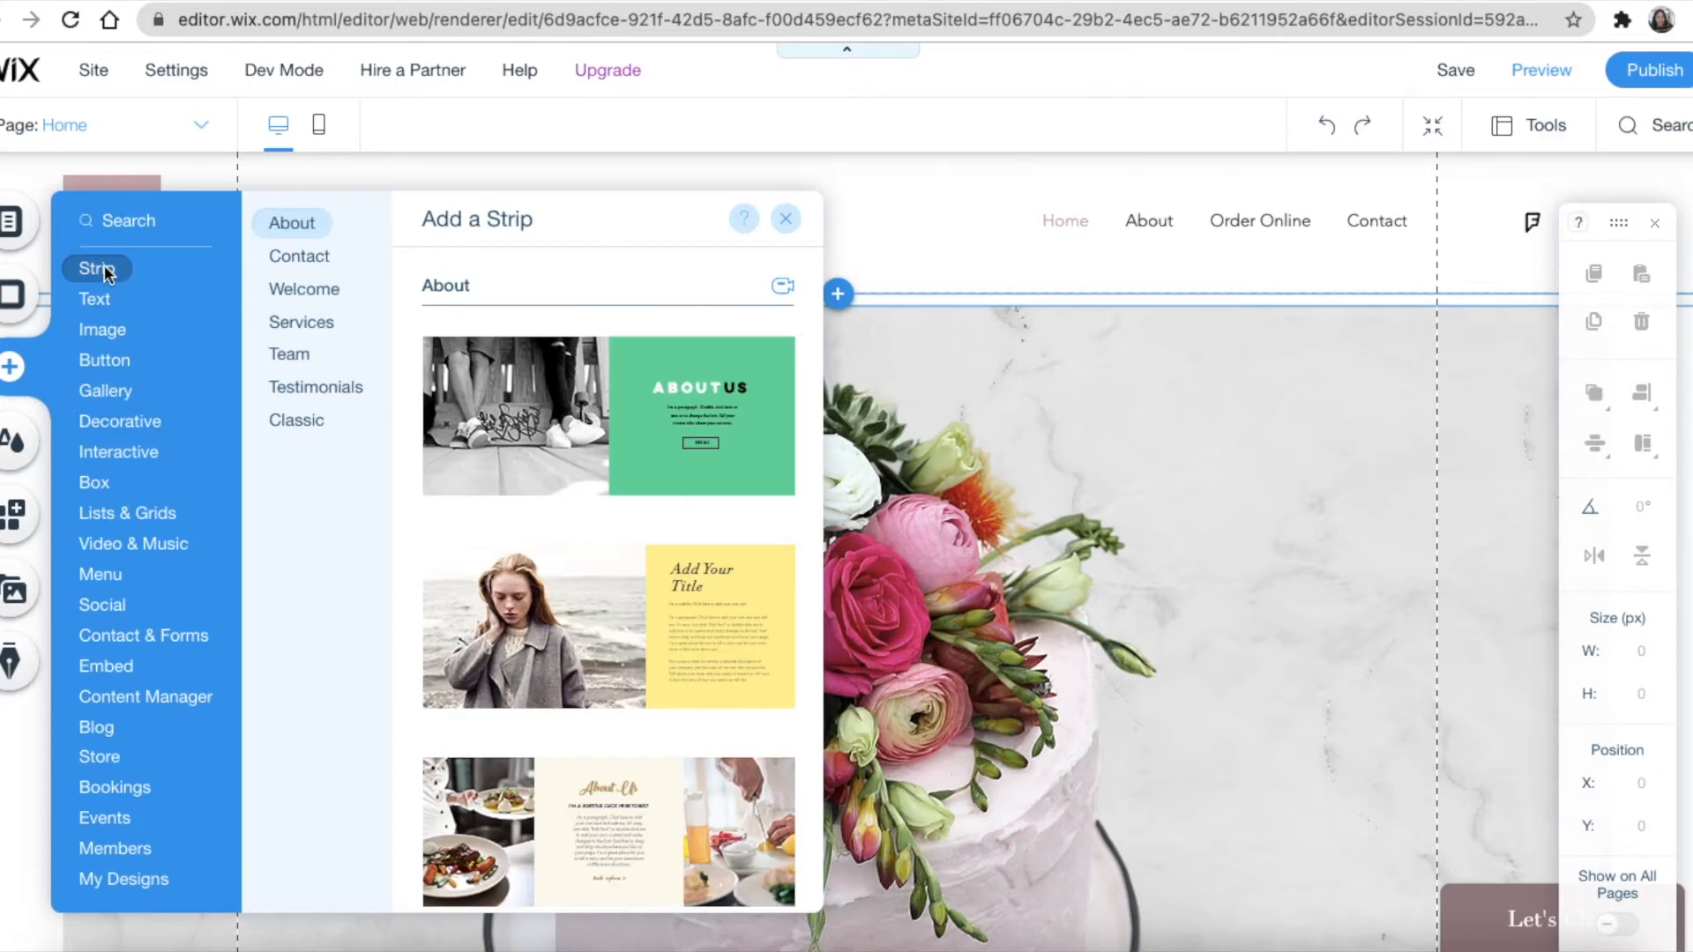
{"action": "mouse_move", "coordinate": [95, 303]}
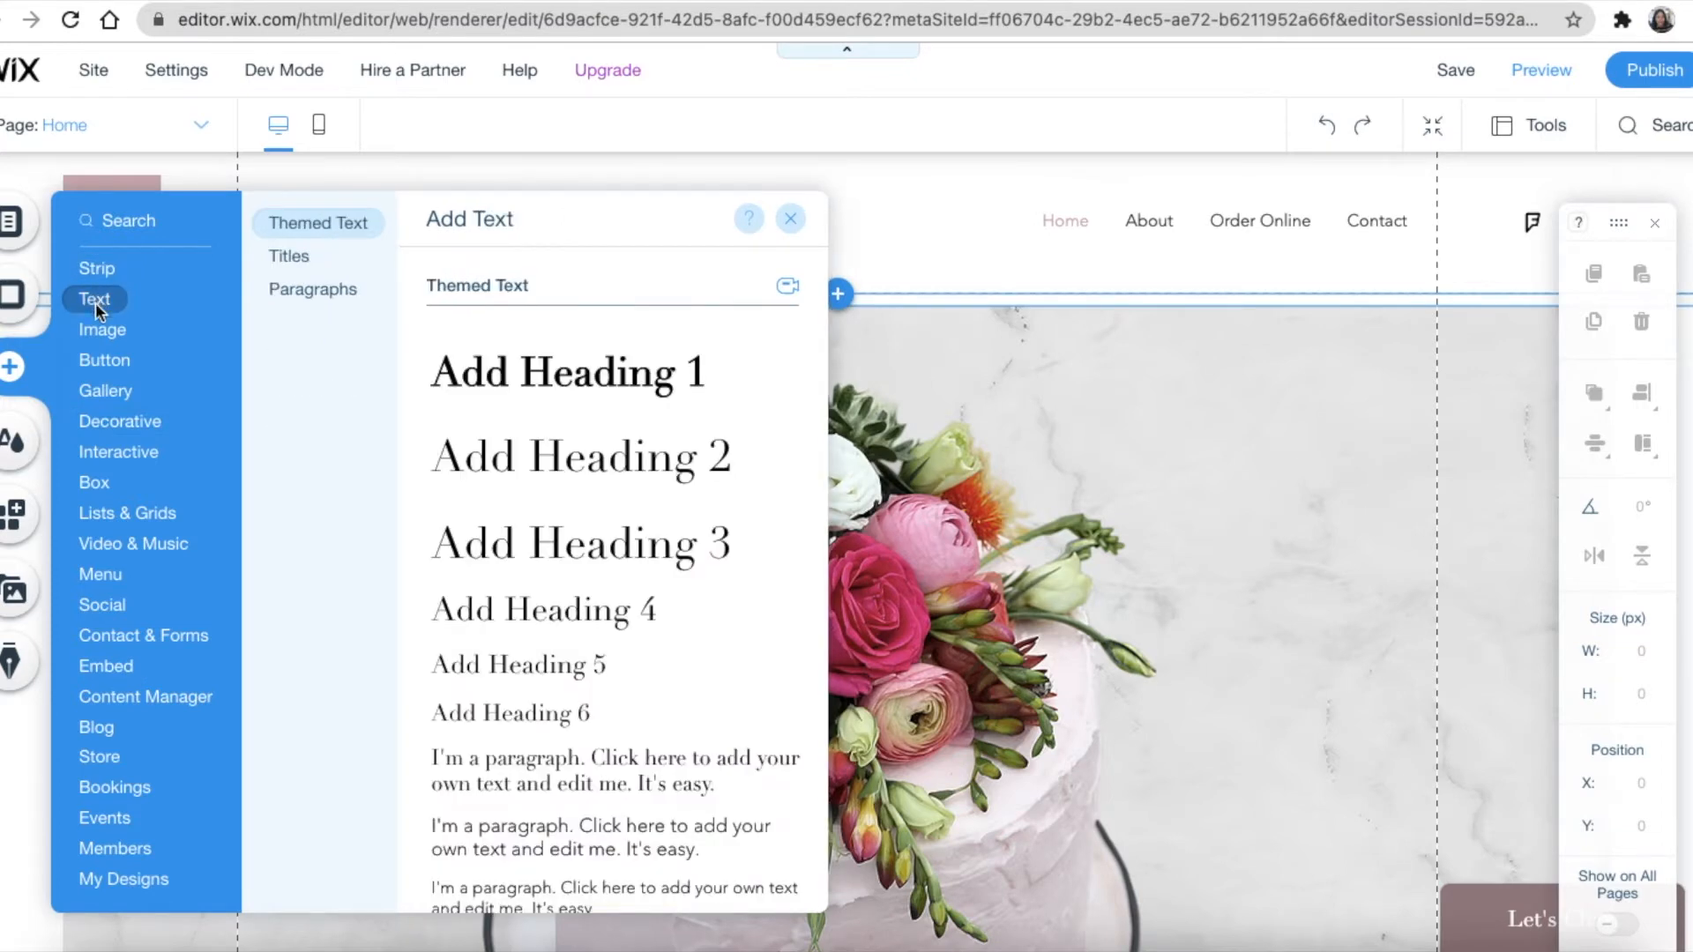
{"action": "mouse_move", "coordinate": [104, 335]}
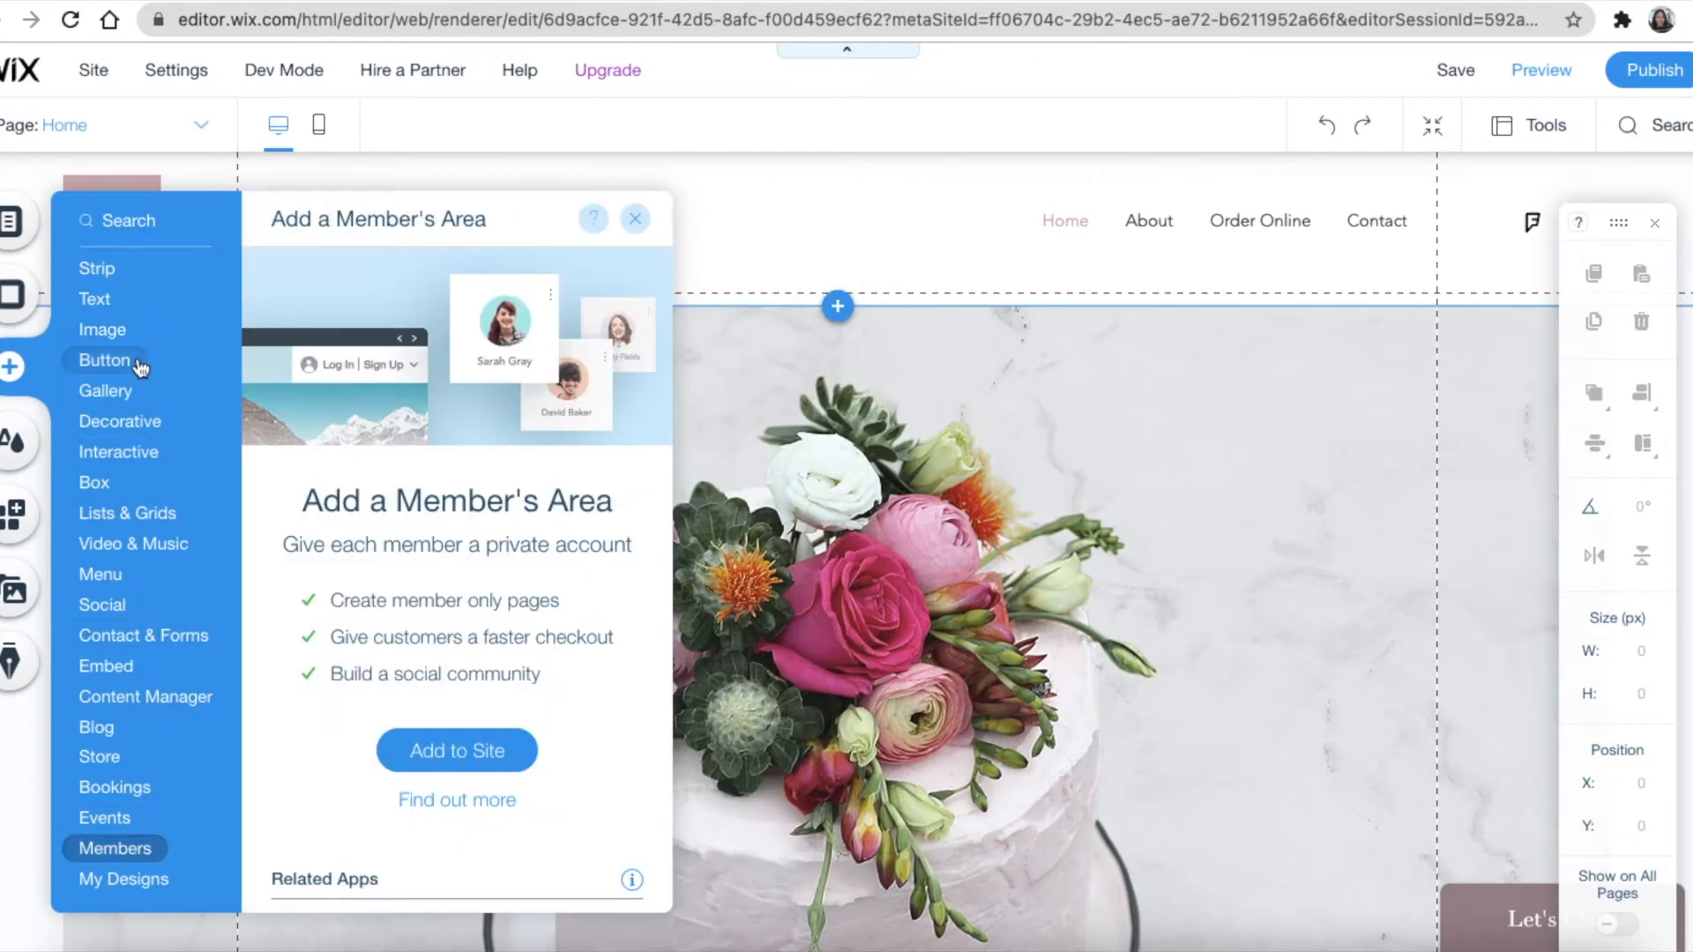
{"action": "mouse_move", "coordinate": [139, 390]}
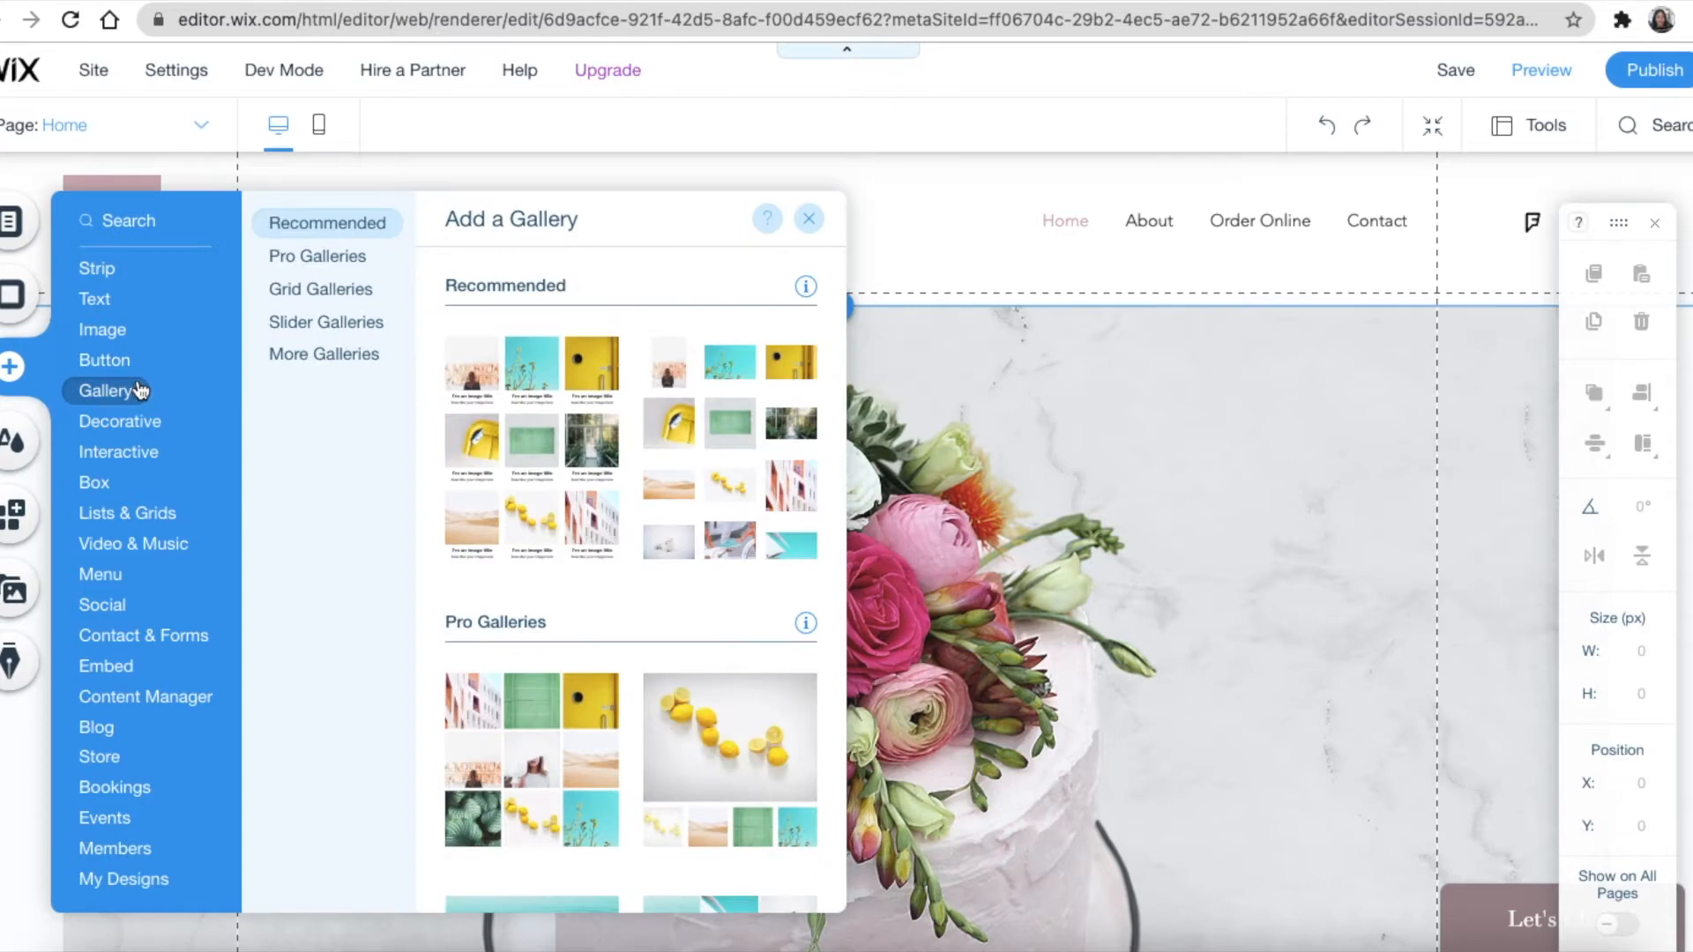
Search the editor for 'ancho' and bring up the Anchors adding options
{"action": "left_click", "coordinate": [128, 222]}
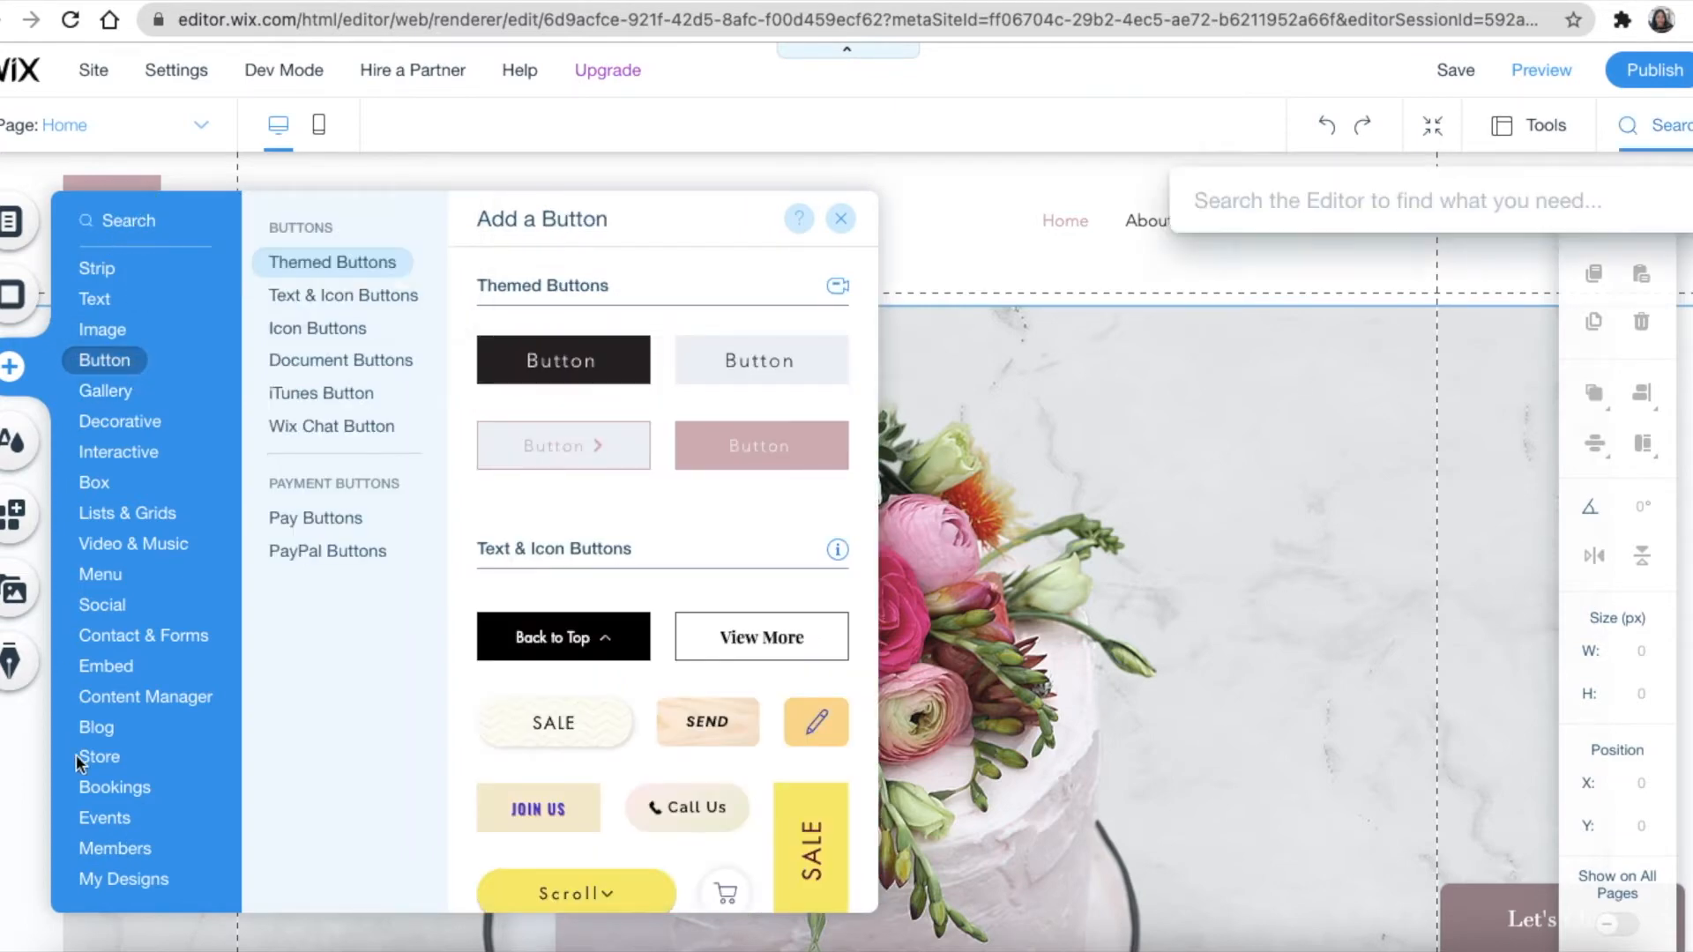
{"action": "left_click", "coordinate": [118, 224]}
{"action": "left_click", "coordinate": [124, 226]}
{"action": "left_click", "coordinate": [126, 228]}
{"action": "type", "text": "anchor"}
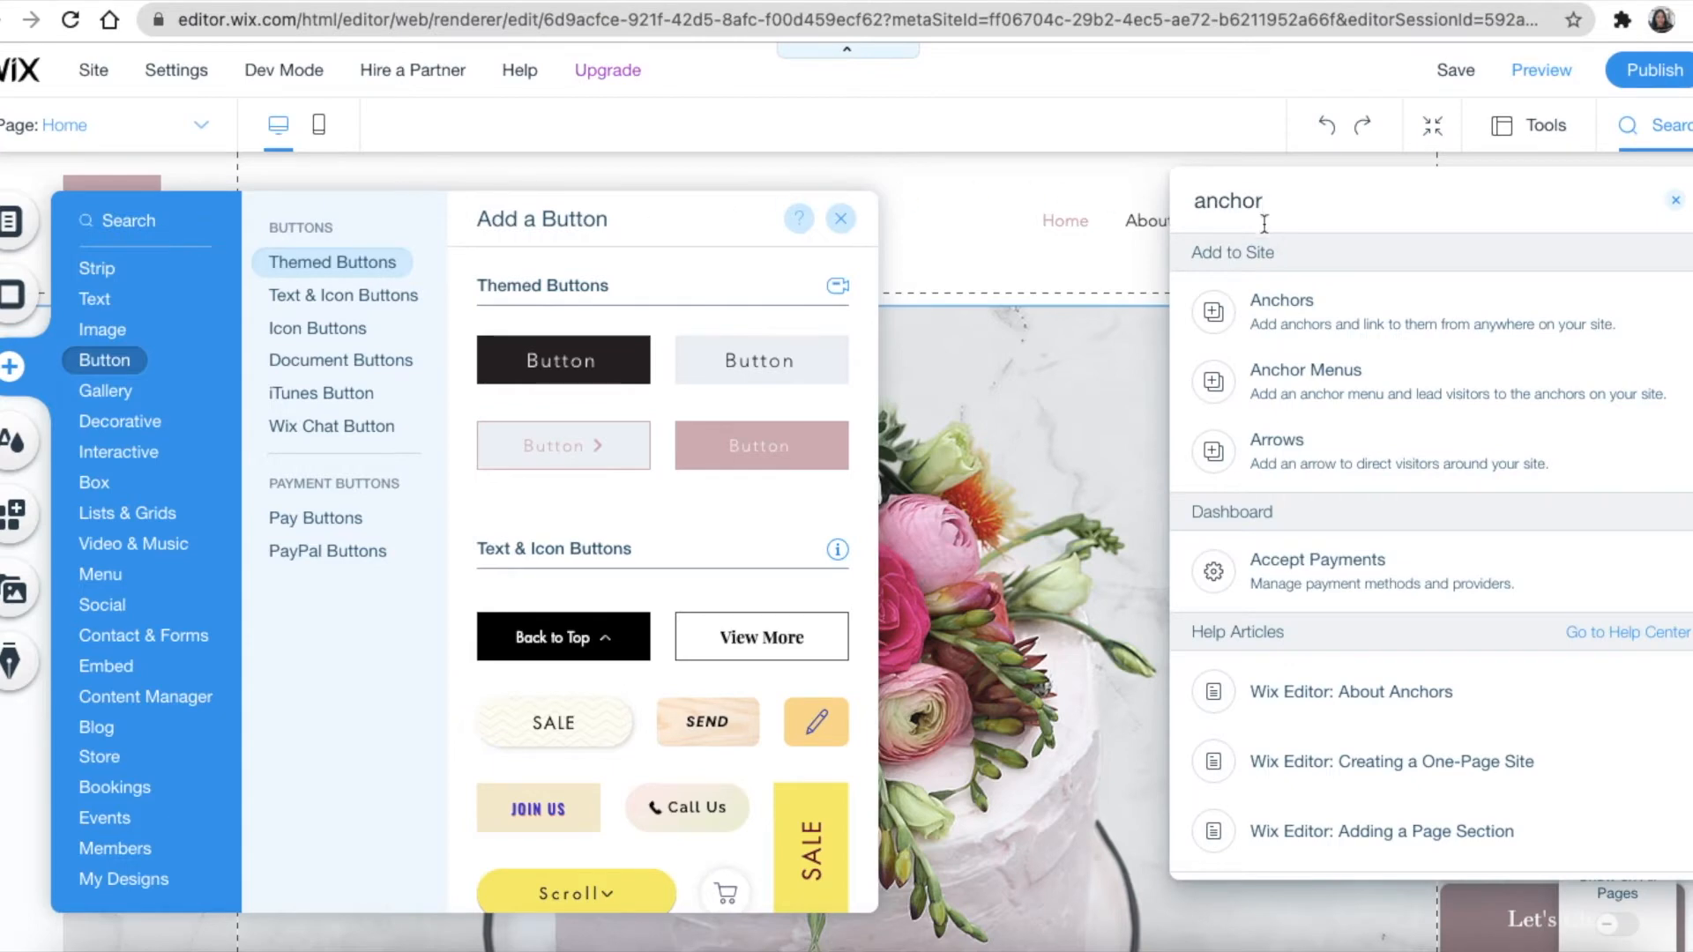
{"action": "left_click", "coordinate": [1280, 303]}
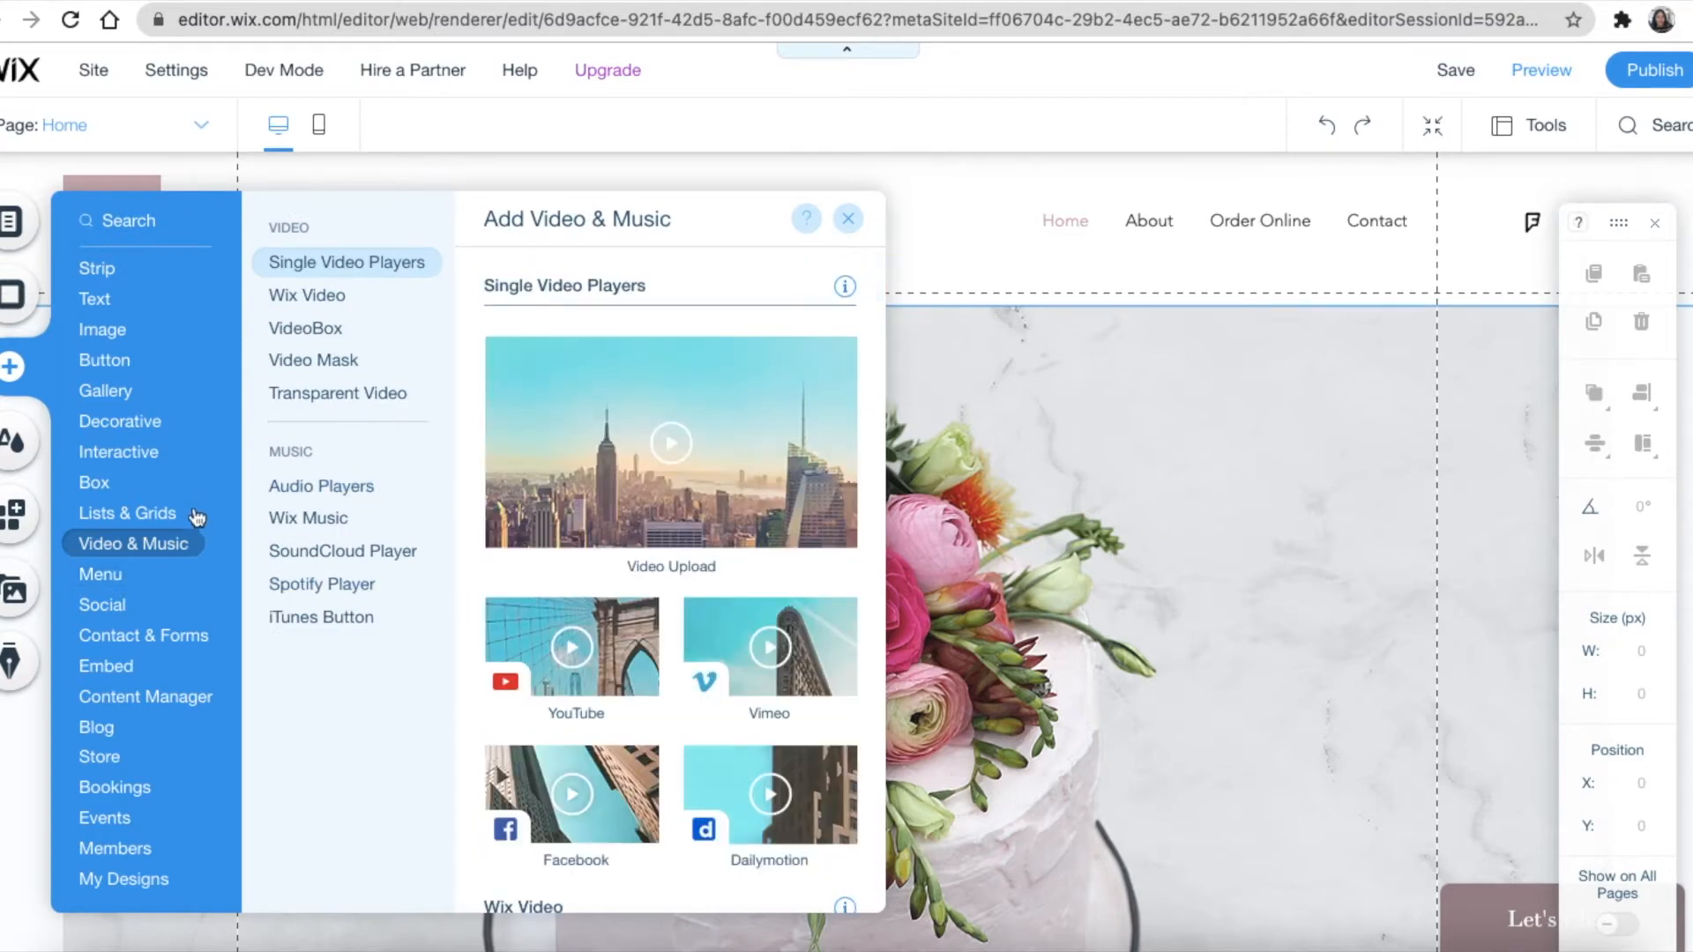
Open Site Colors and bring up the Choose a New Theme list
{"action": "left_click", "coordinate": [7, 443]}
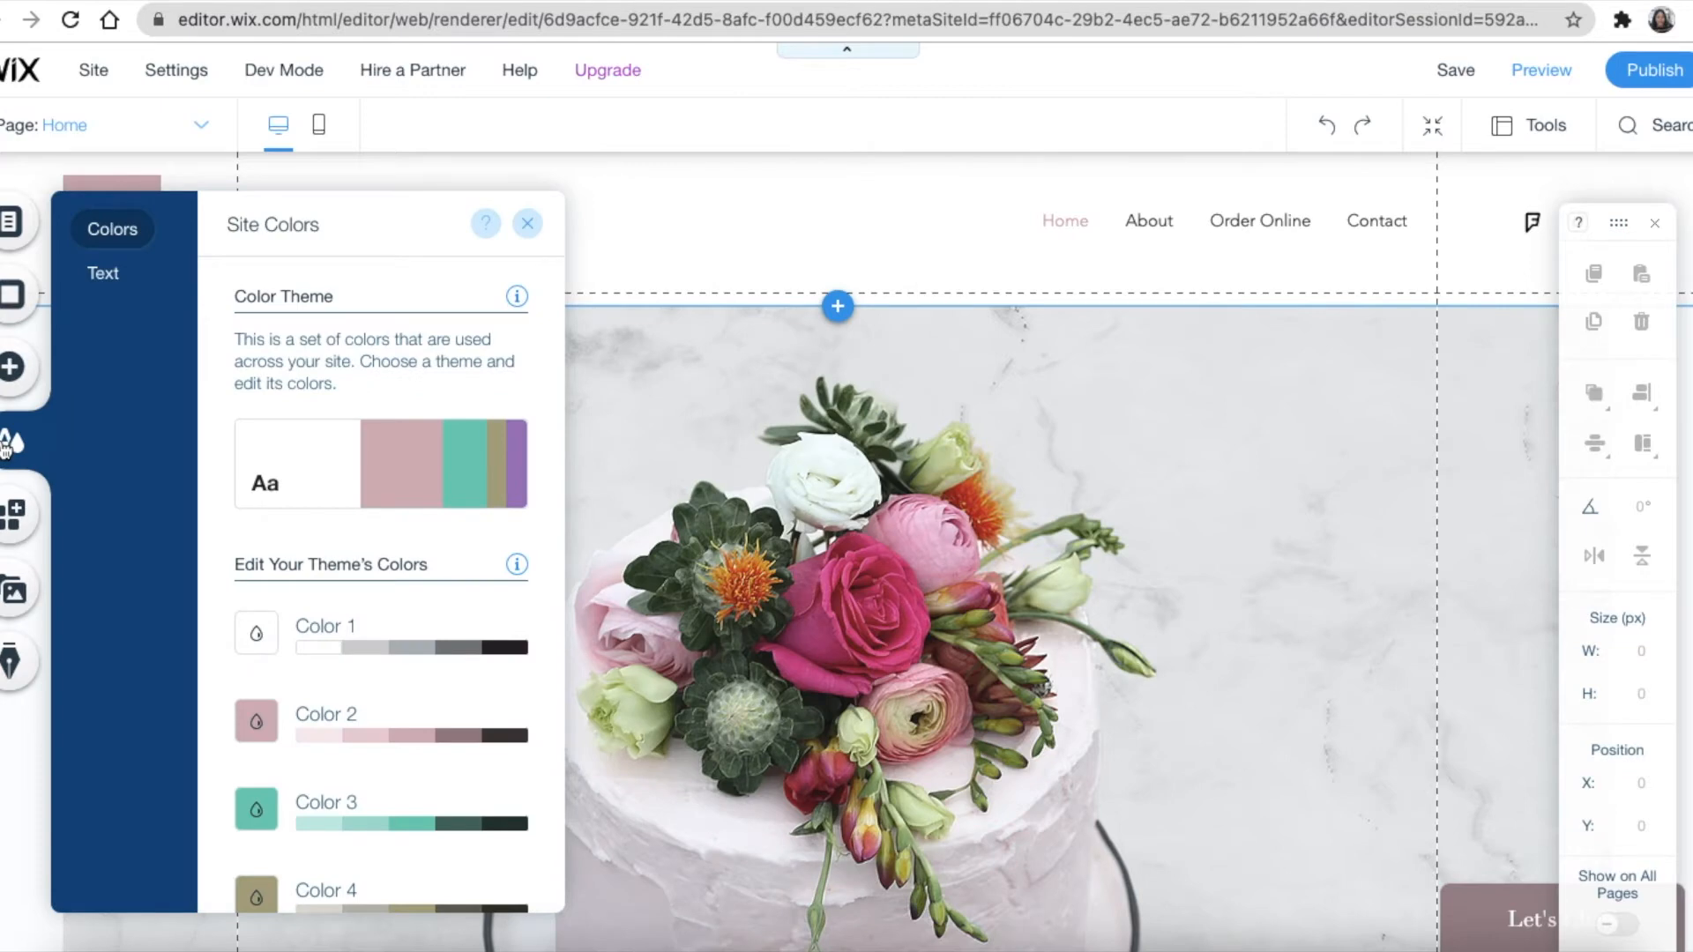
{"action": "mouse_move", "coordinate": [329, 494]}
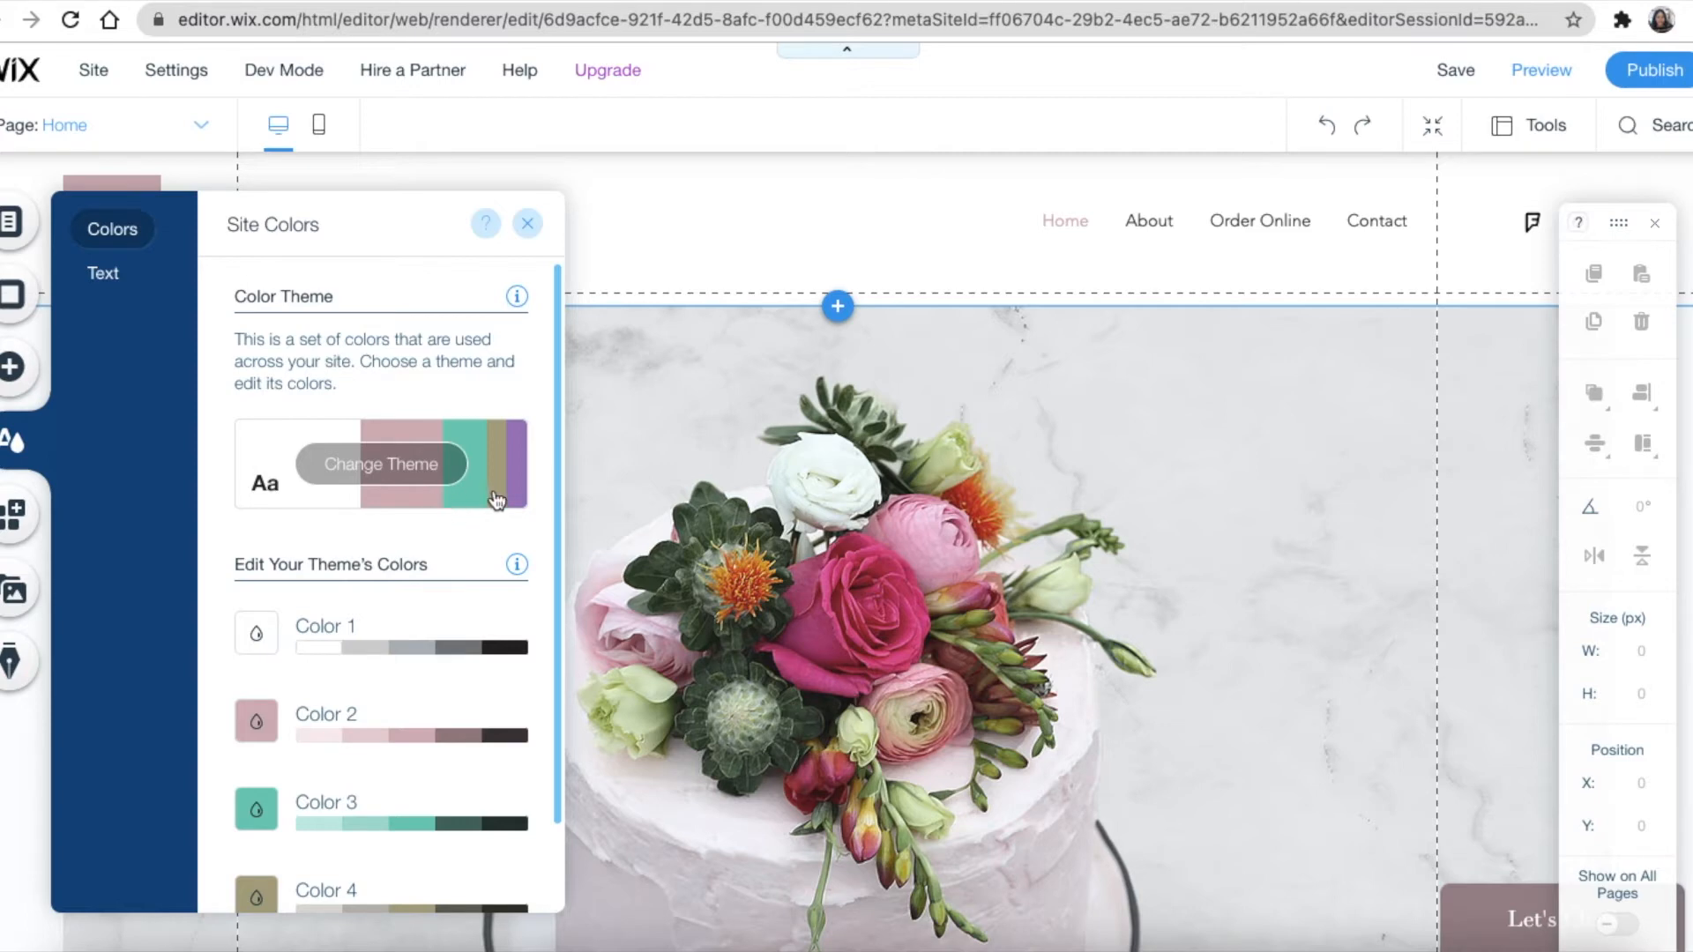
{"action": "left_click", "coordinate": [378, 467]}
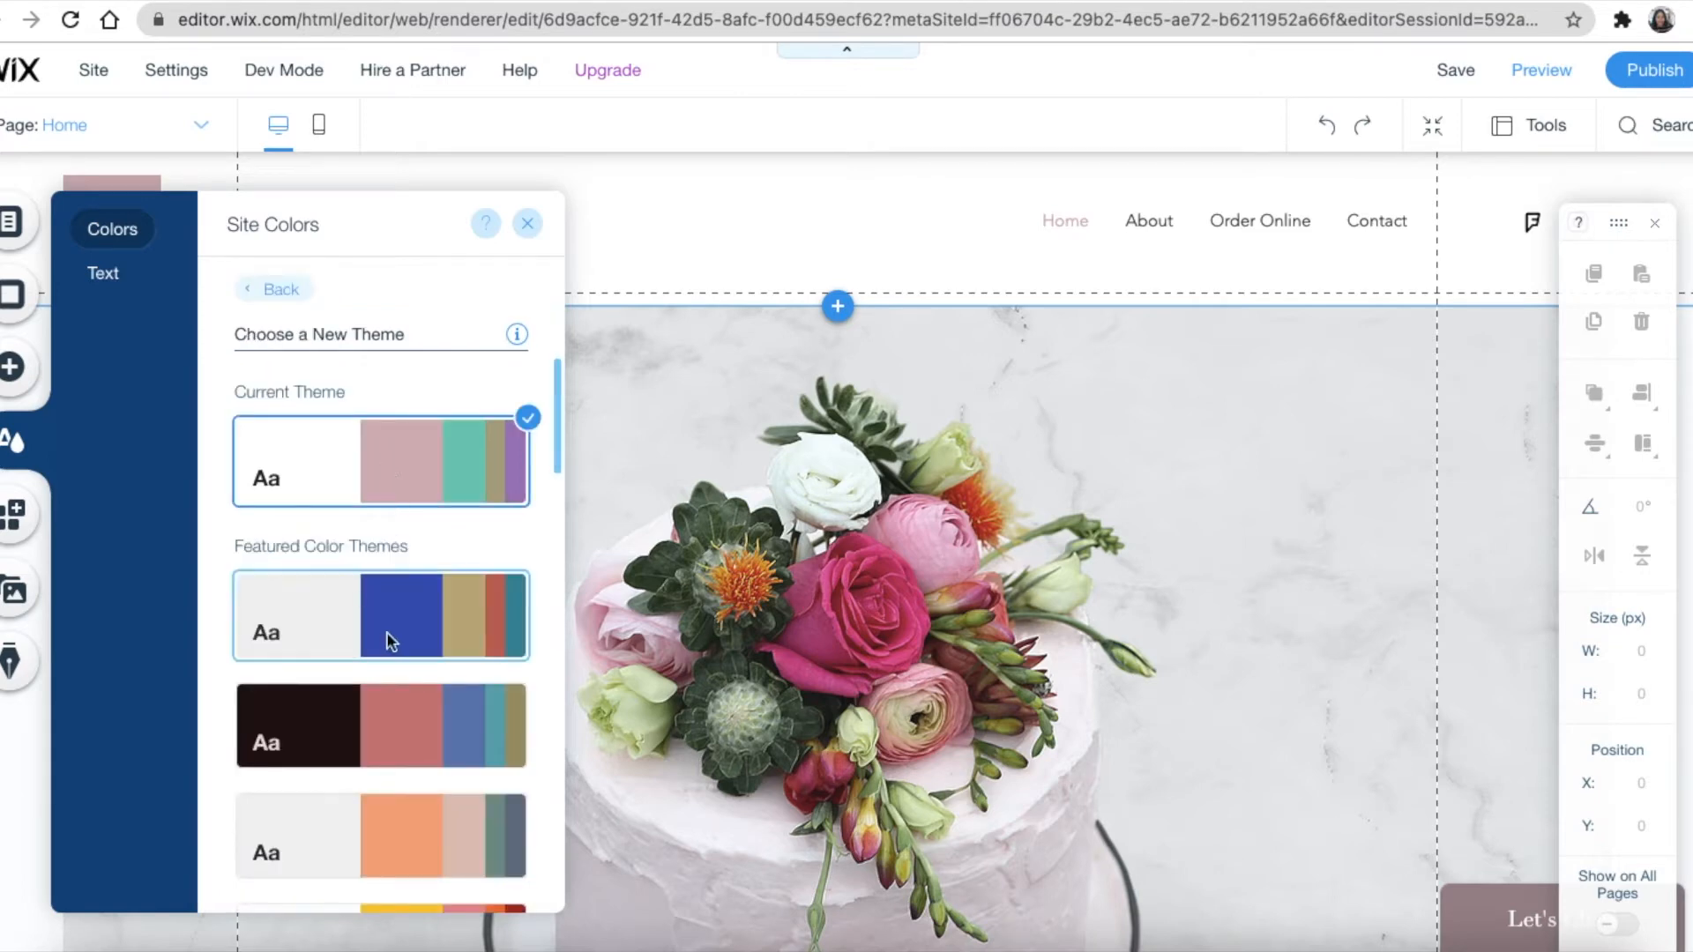
Preview the dark and yellow themes, then return to the original pink and teal theme
{"action": "left_click", "coordinate": [386, 723]}
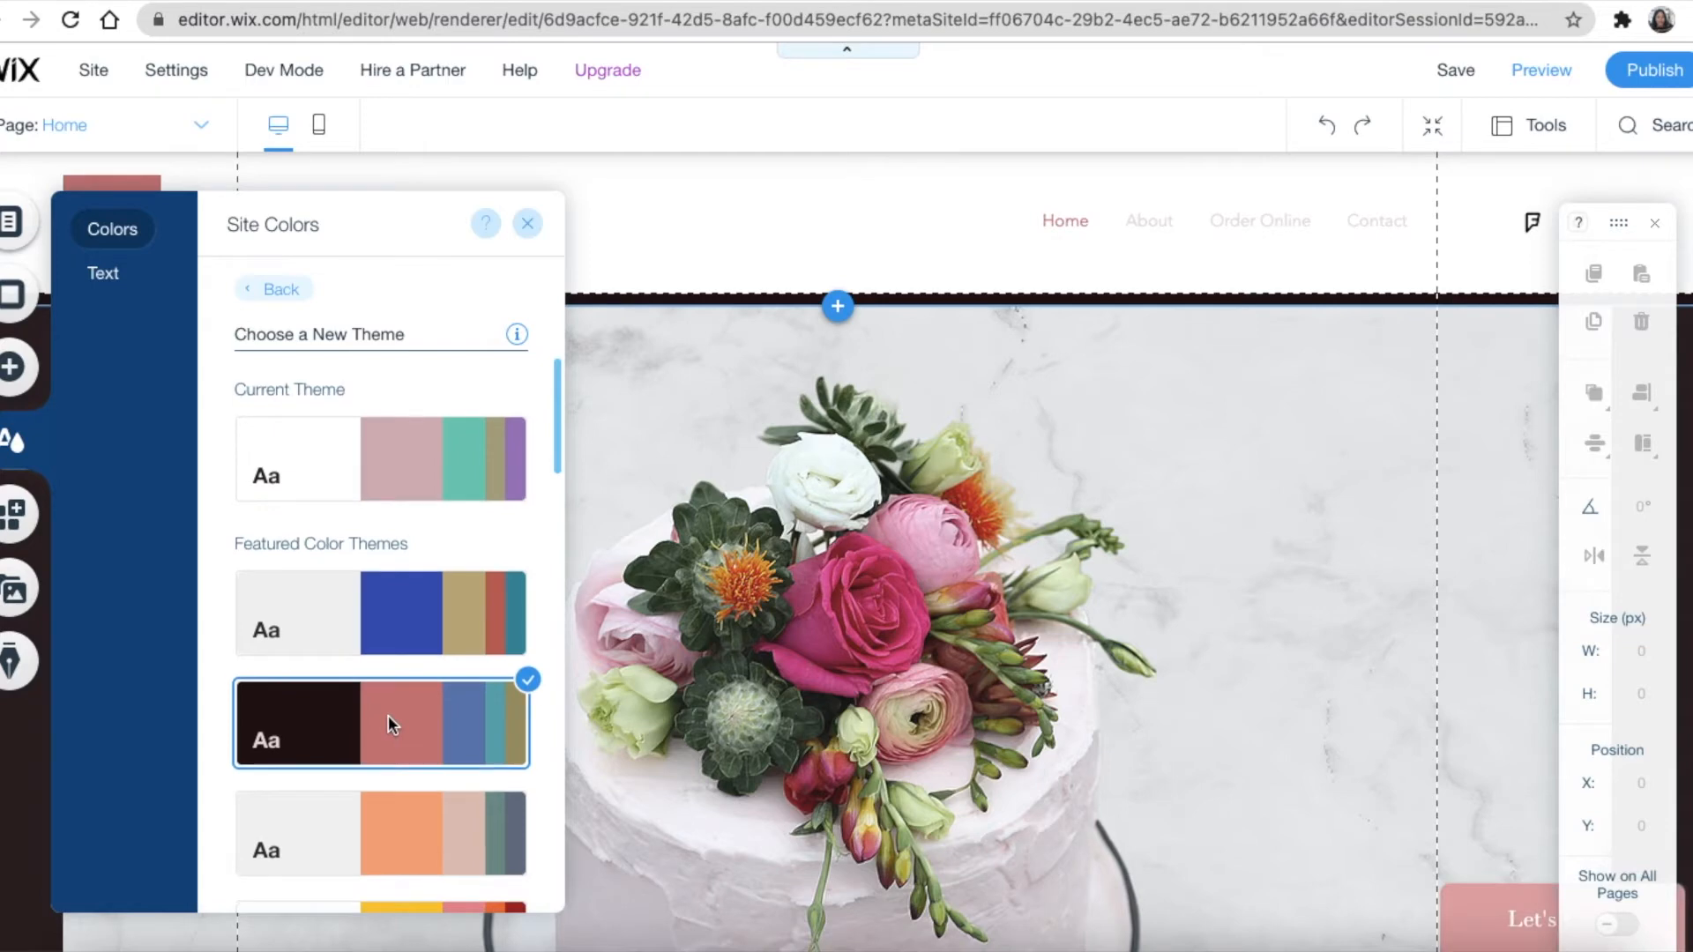
{"action": "scroll", "coordinate": [388, 716], "scroll_direction": "down", "scroll_amount": 3}
{"action": "left_click", "coordinate": [385, 746]}
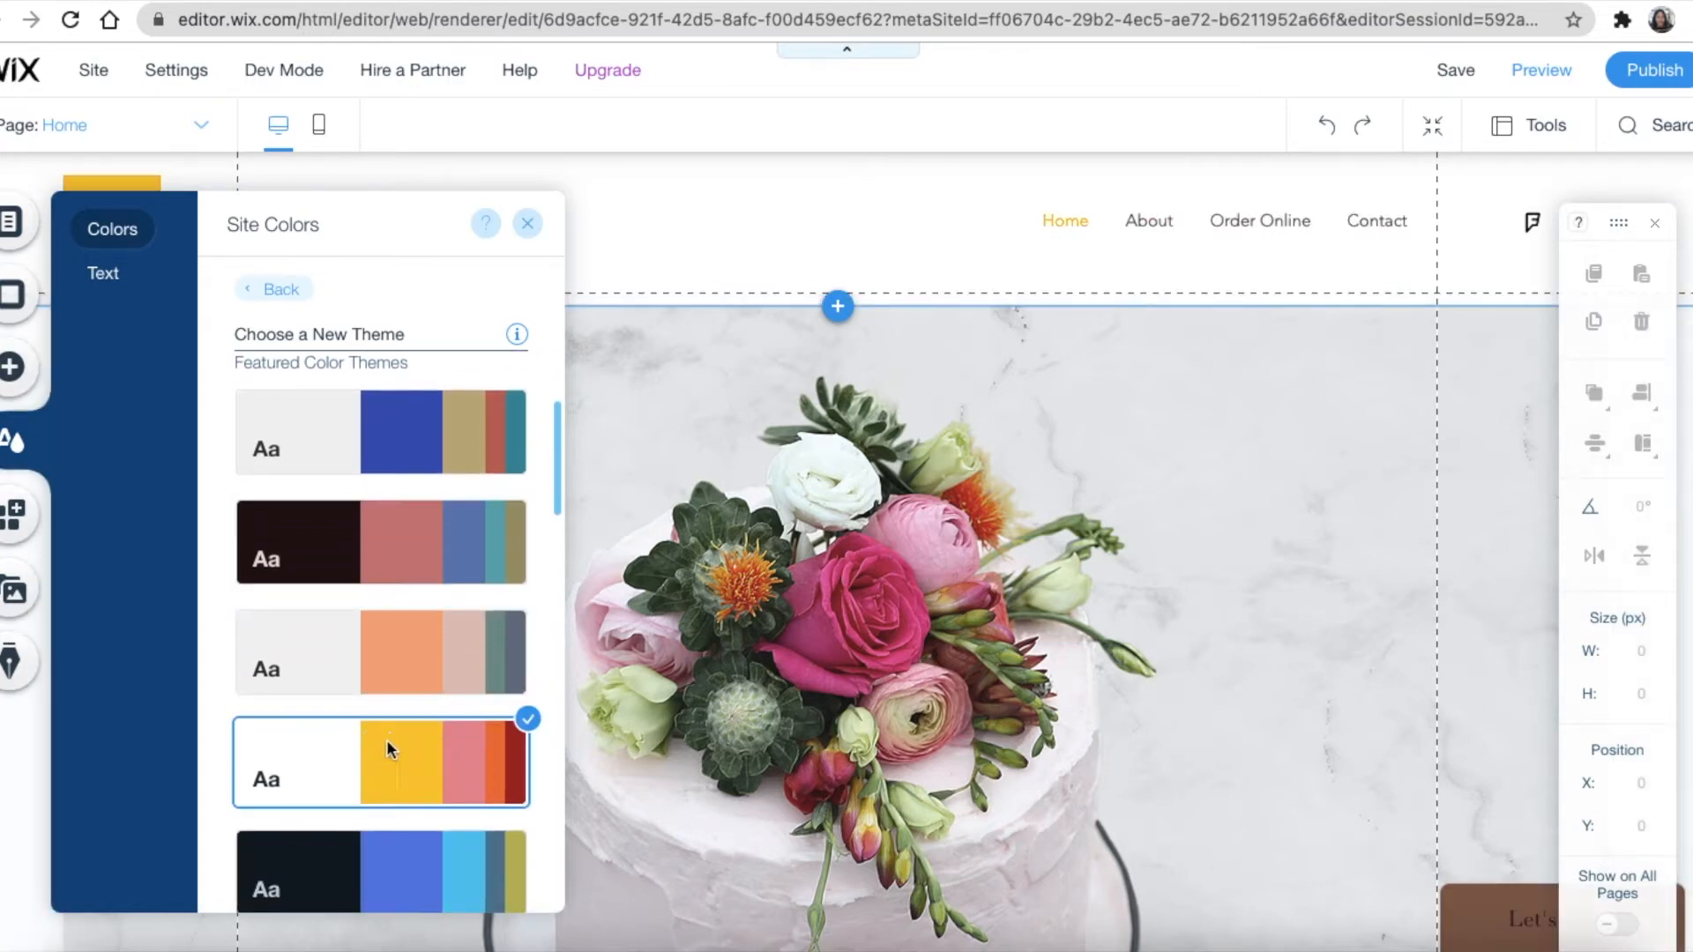
{"action": "scroll", "coordinate": [400, 669], "scroll_direction": "down", "scroll_amount": 5}
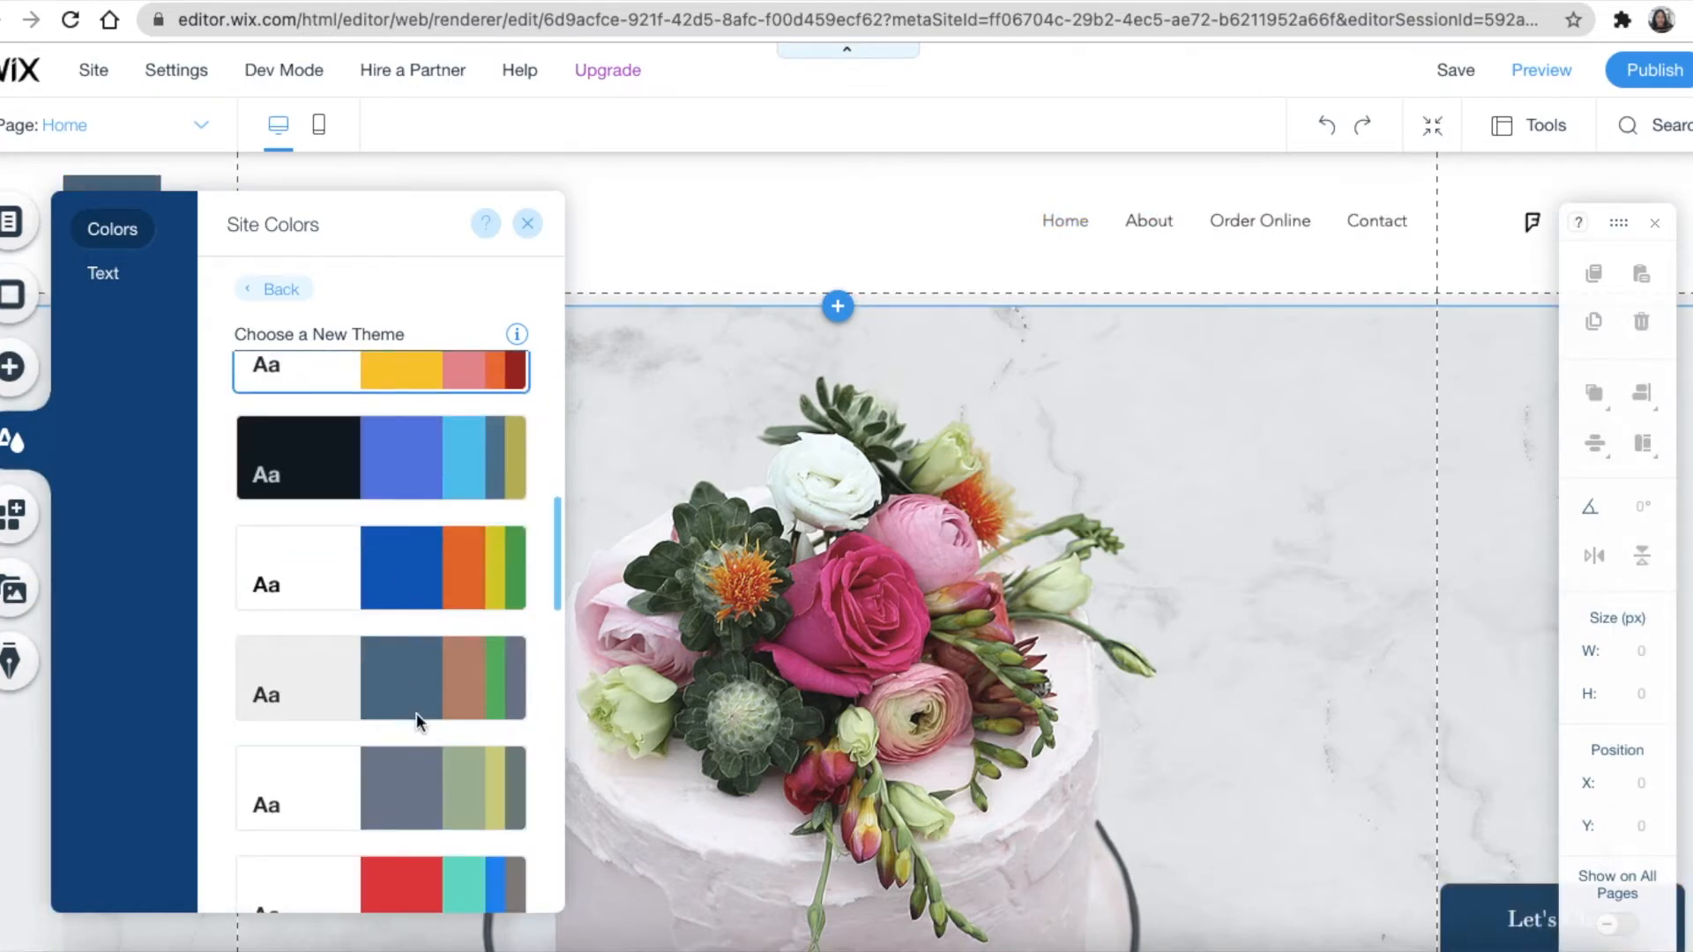
{"action": "scroll", "coordinate": [418, 677], "scroll_direction": "up", "scroll_amount": 6}
{"action": "scroll", "coordinate": [418, 677], "scroll_direction": "up", "scroll_amount": 1}
{"action": "left_click", "coordinate": [403, 468]}
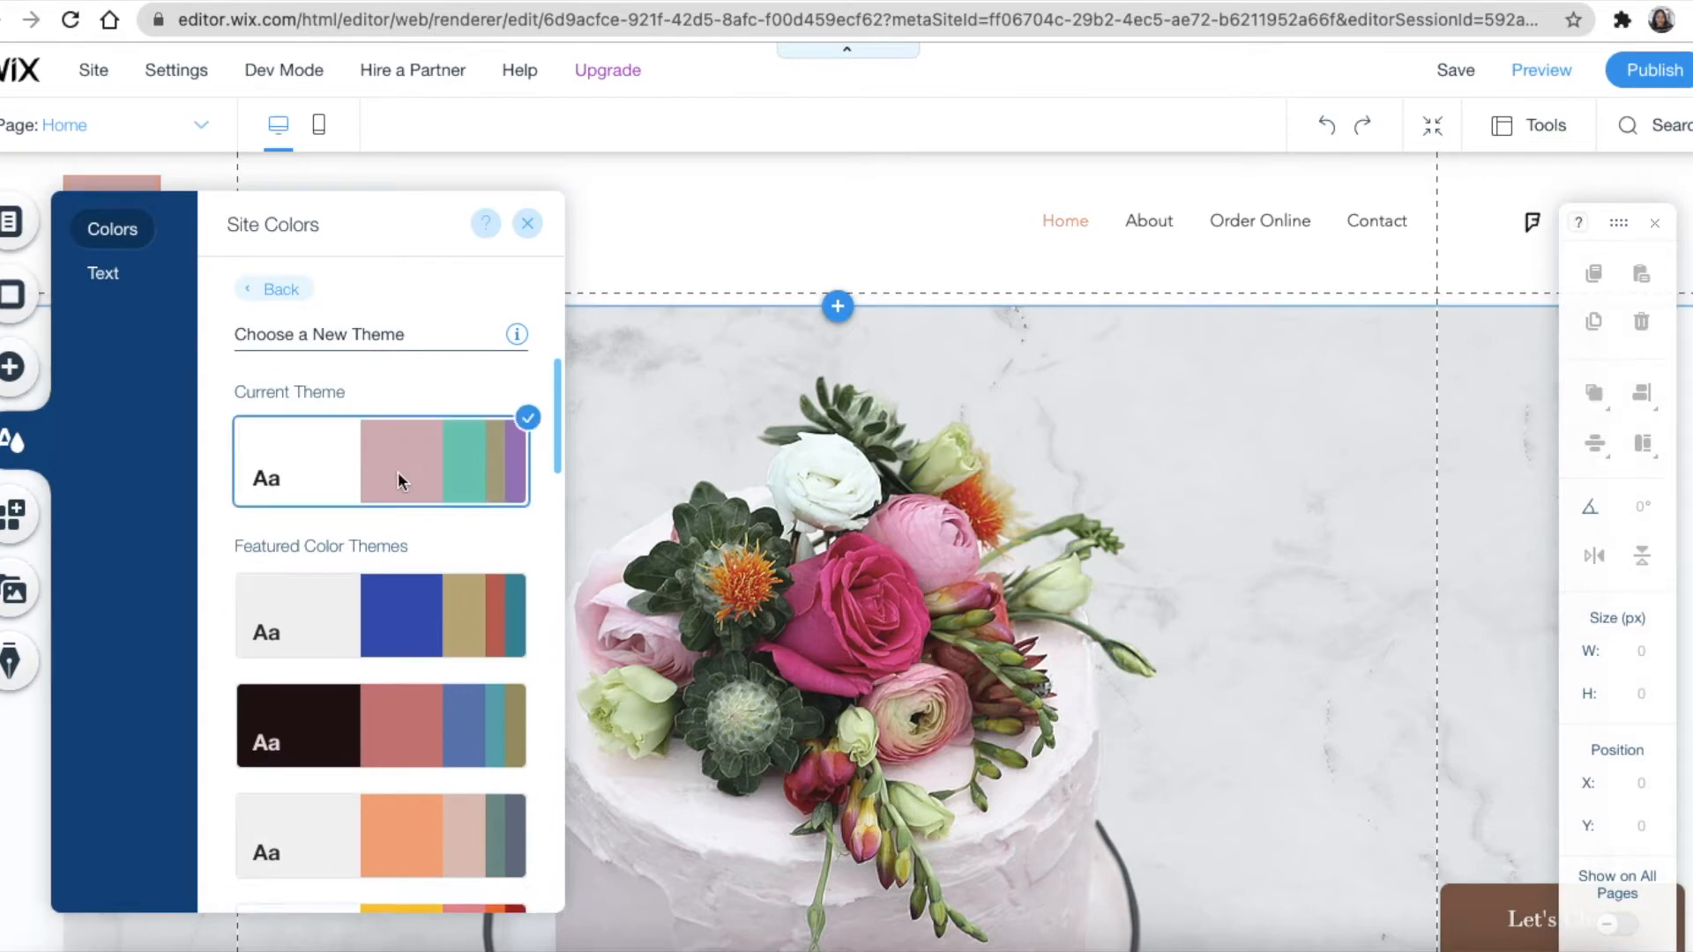
{"action": "scroll", "coordinate": [415, 688], "scroll_direction": "down", "scroll_amount": 8}
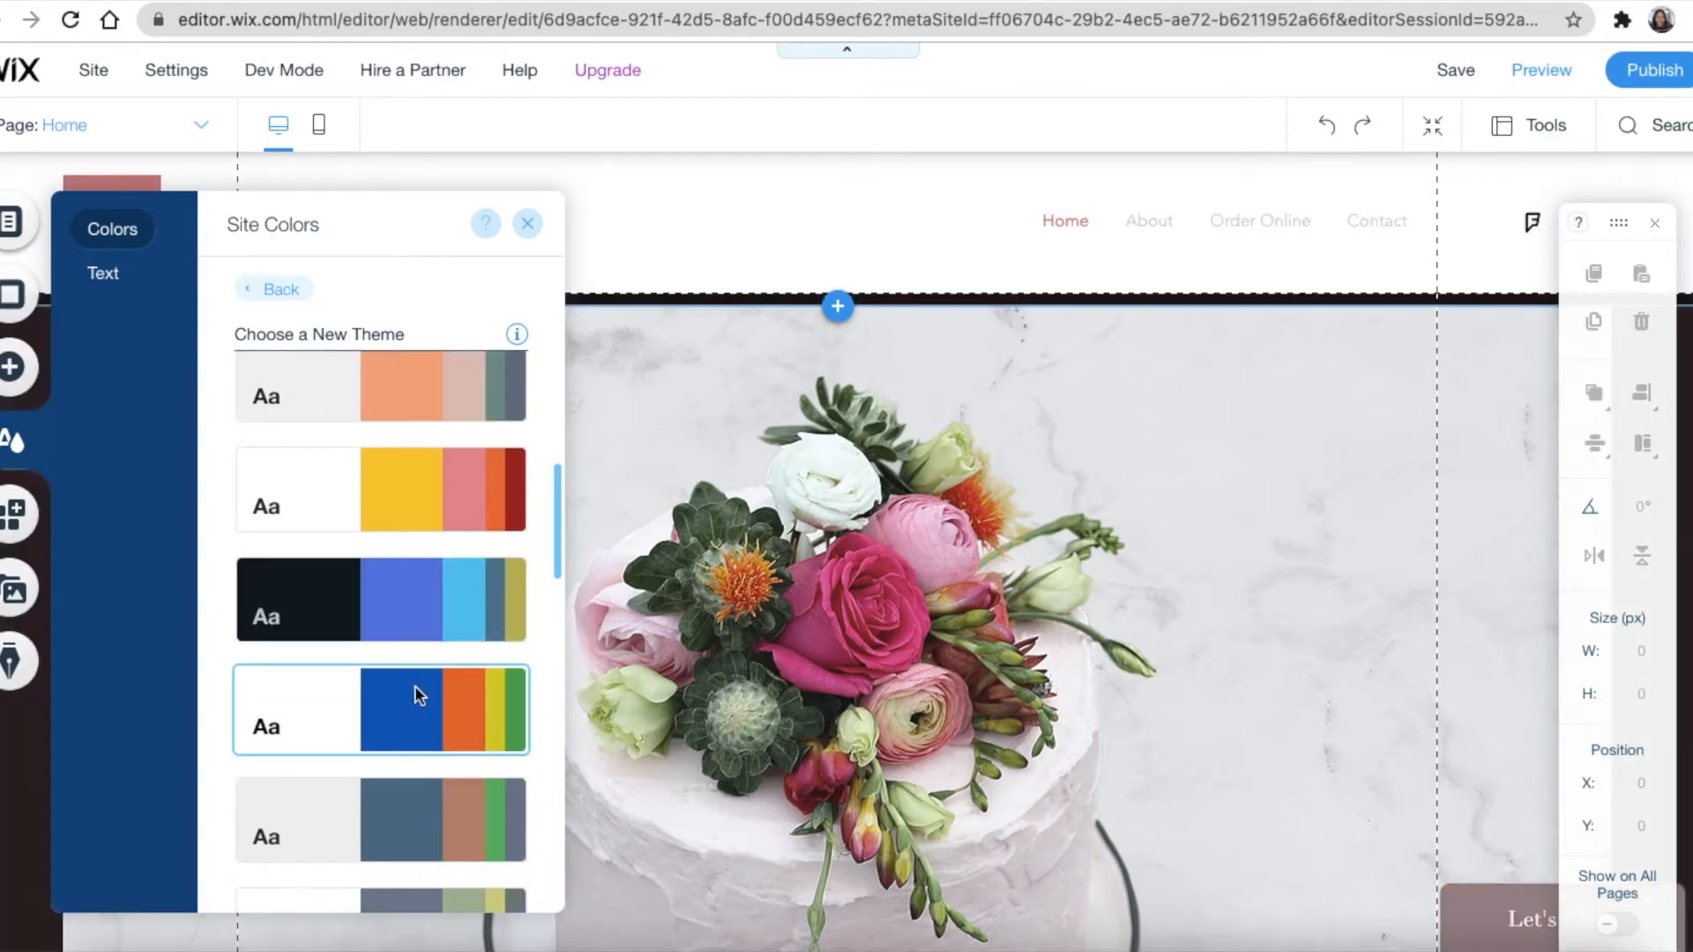
{"action": "scroll", "coordinate": [414, 686], "scroll_direction": "up", "scroll_amount": 9}
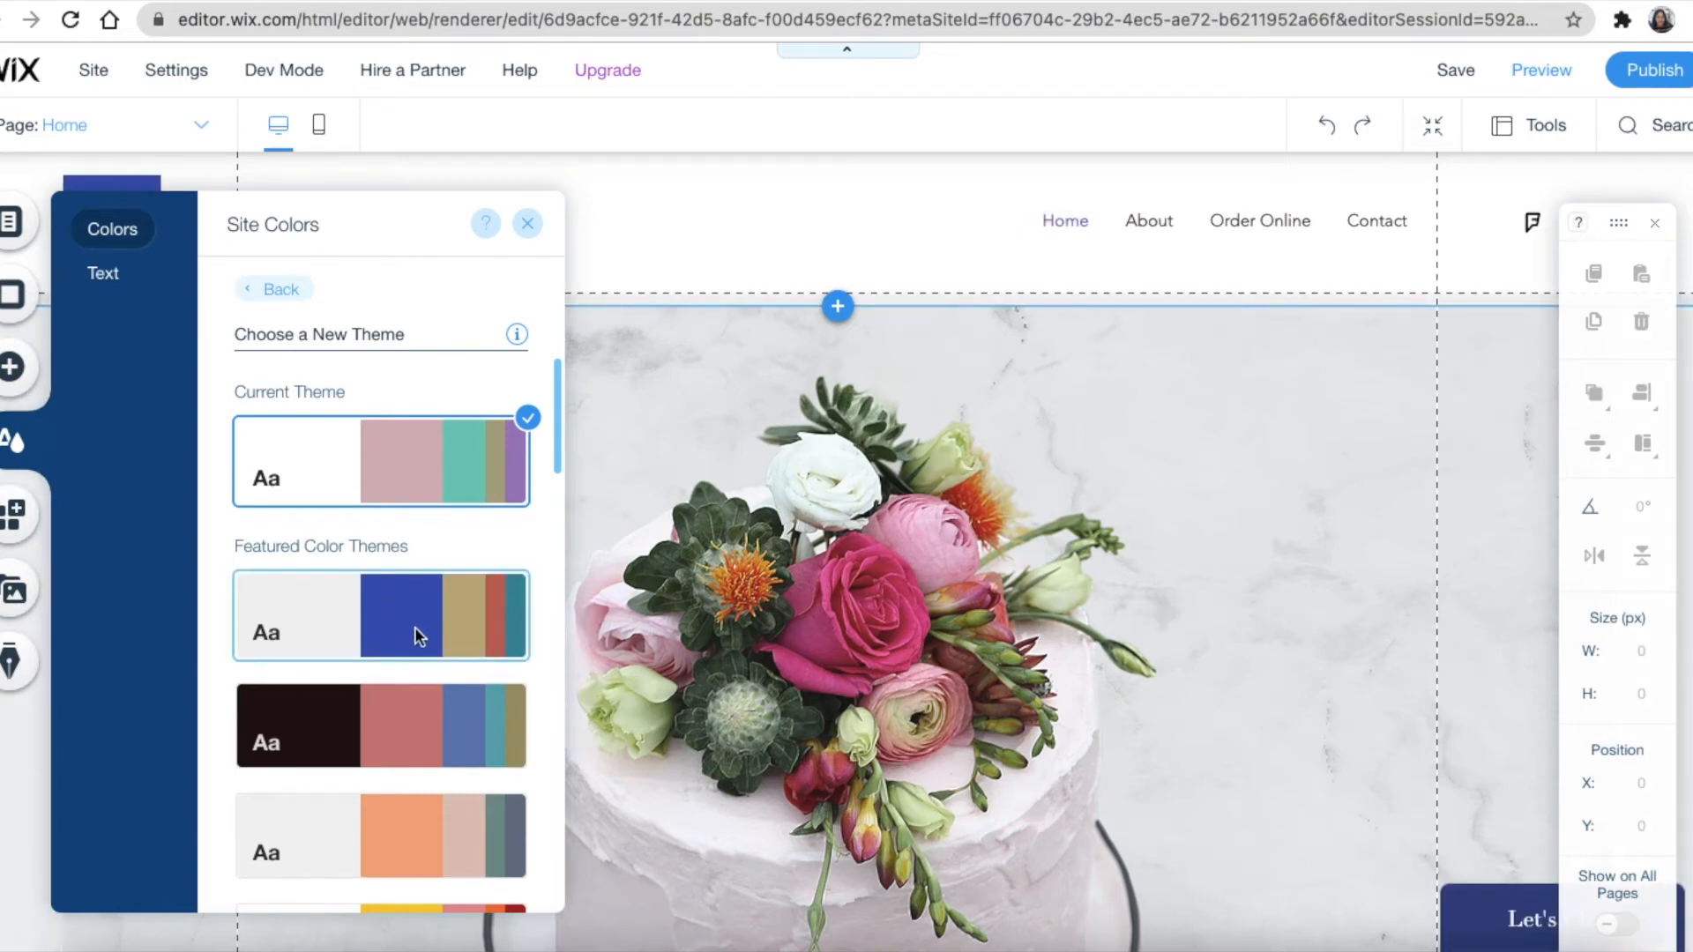
{"action": "scroll", "coordinate": [415, 627], "scroll_direction": "down", "scroll_amount": 5}
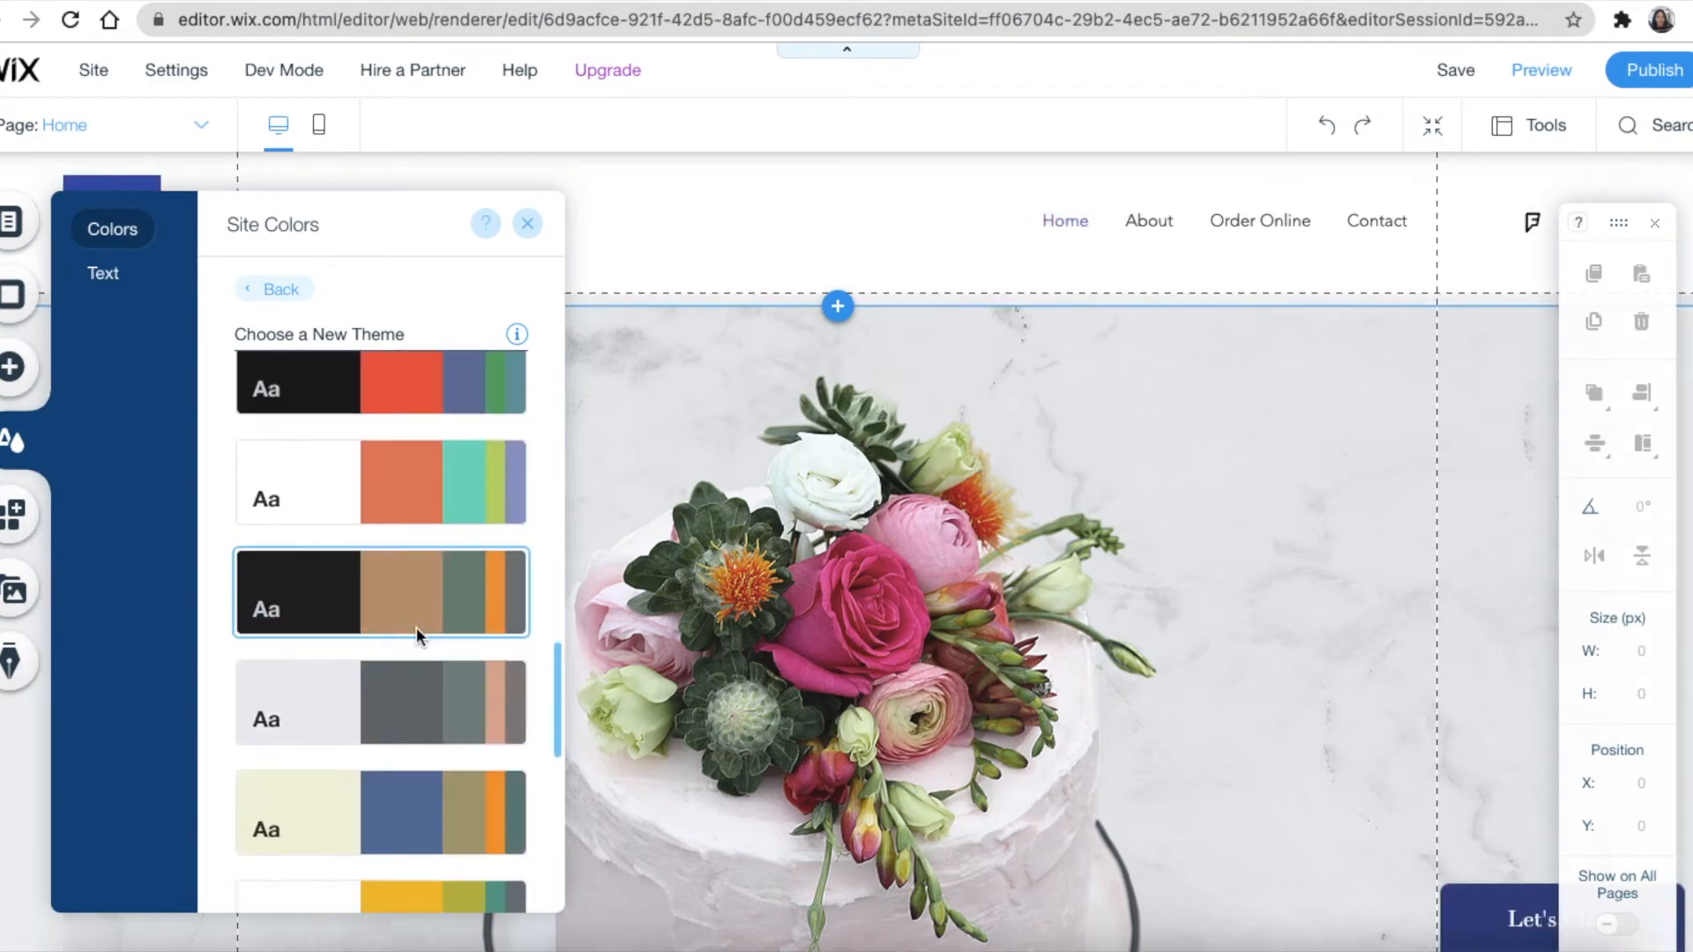
Turn Color 1's middle shade from grey to a fully saturated dark navy and apply it
{"action": "left_click", "coordinate": [282, 289]}
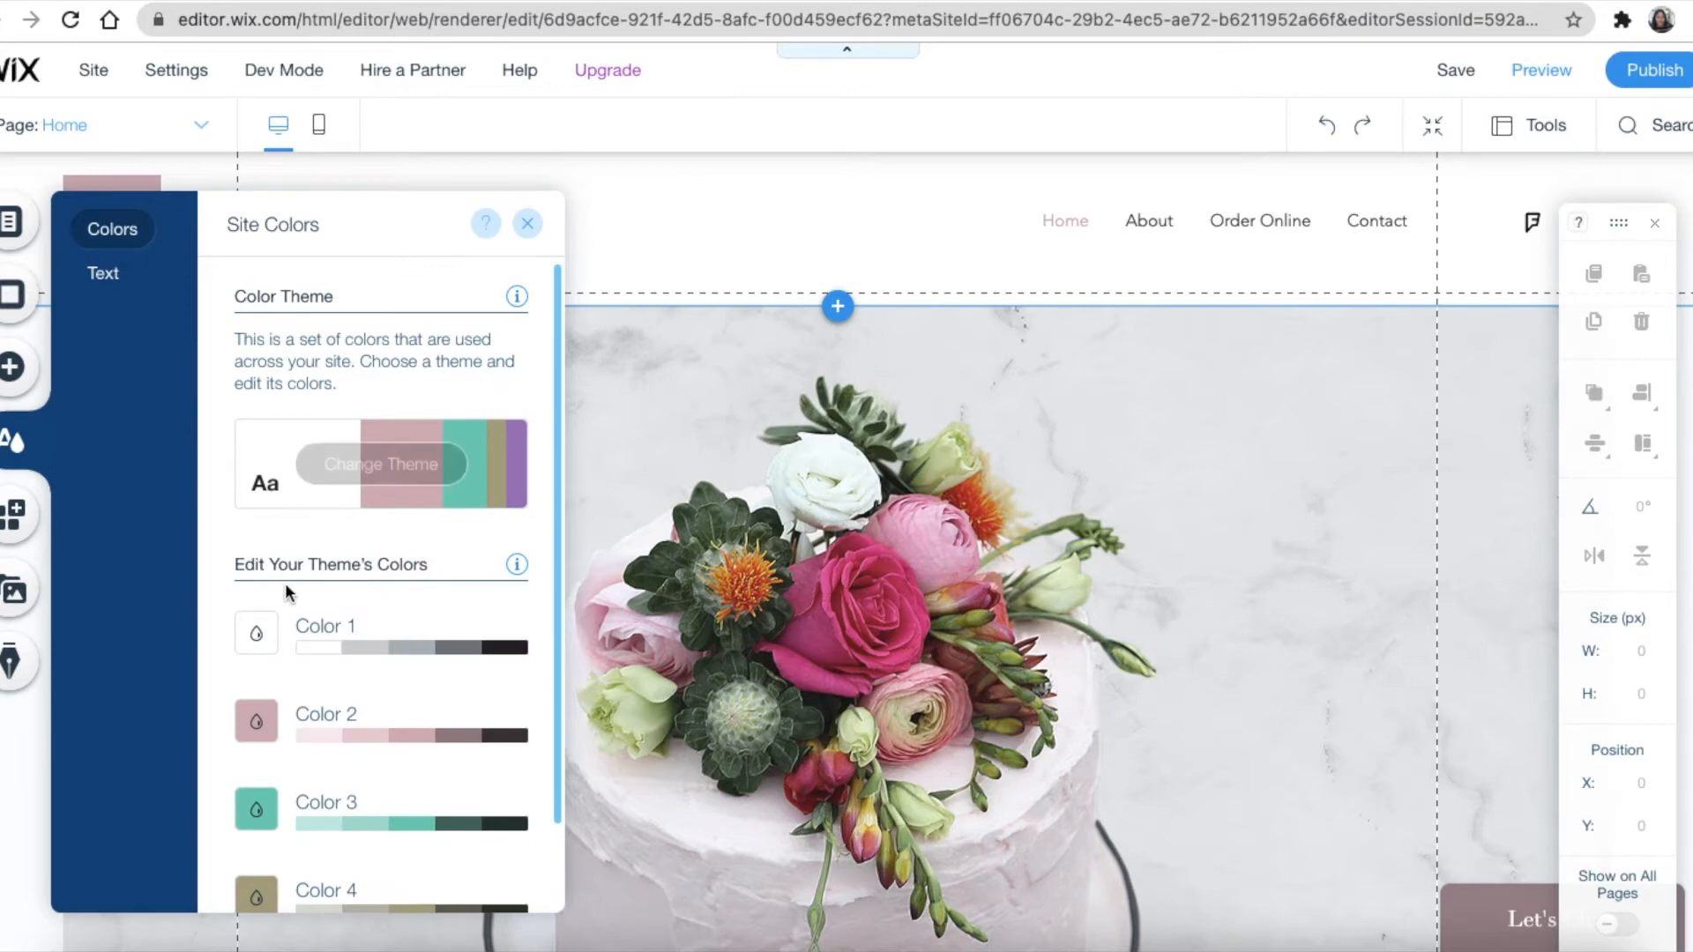
{"action": "left_click", "coordinate": [422, 652]}
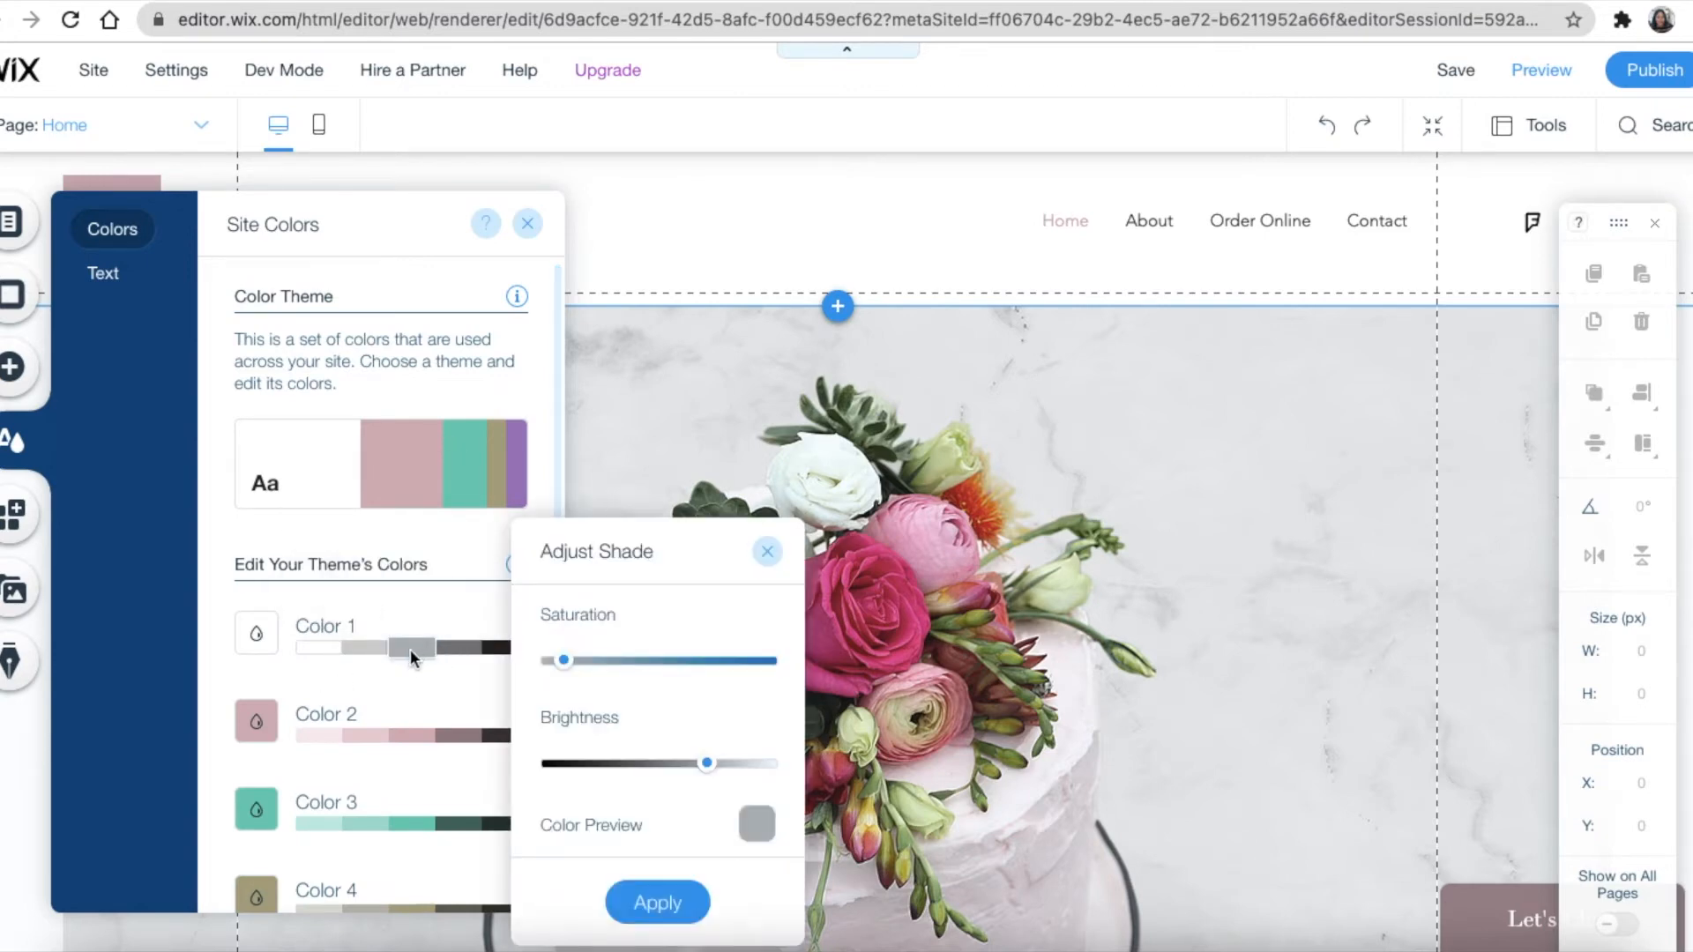
{"action": "left_click", "coordinate": [573, 661]}
{"action": "left_click_drag", "start_coordinate": [580, 669], "coordinate": [775, 661]}
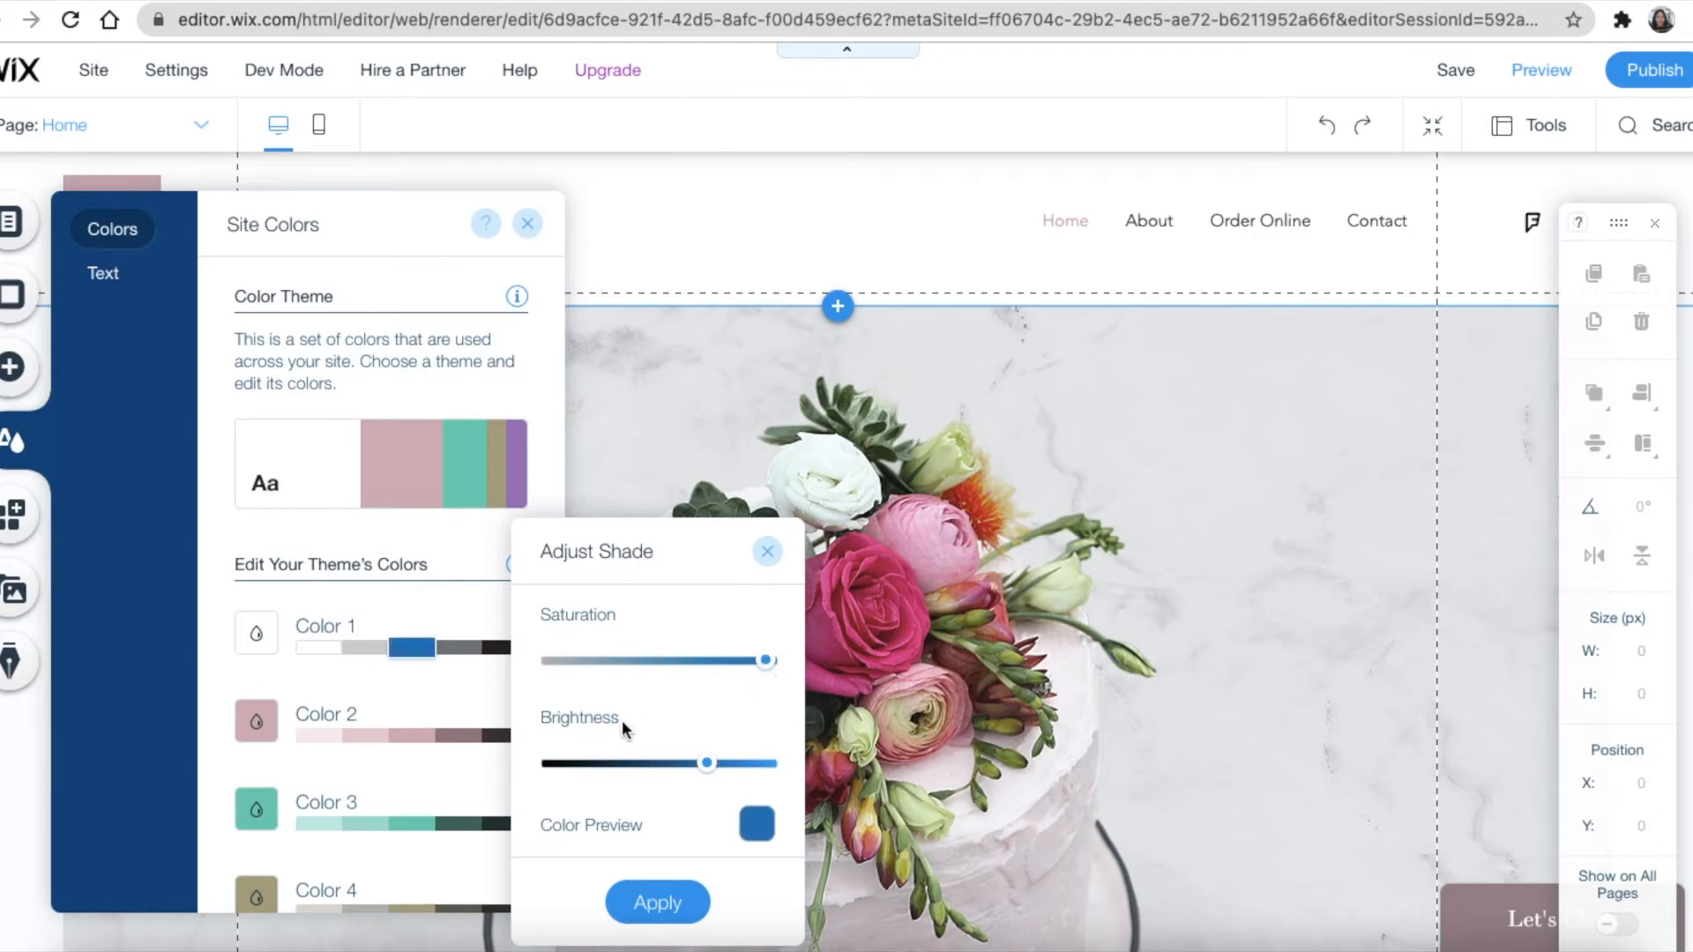
{"action": "left_click_drag", "start_coordinate": [705, 763], "coordinate": [601, 764]}
{"action": "left_click", "coordinate": [654, 901]}
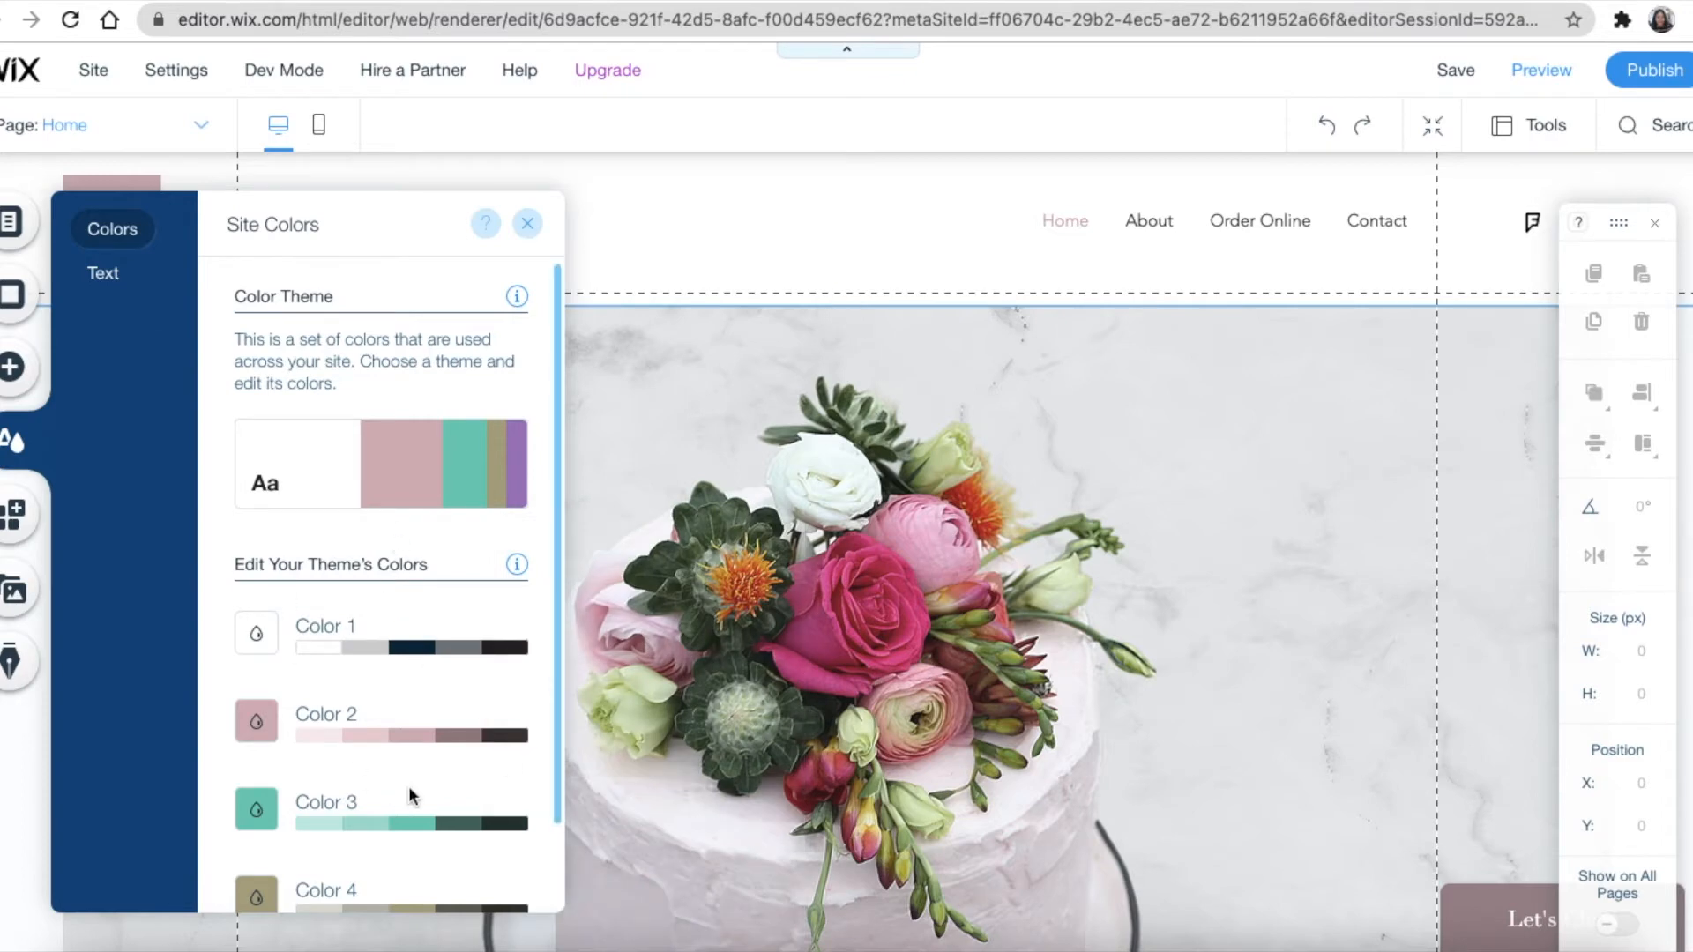
{"action": "scroll", "coordinate": [407, 811], "scroll_direction": "down", "scroll_amount": 2}
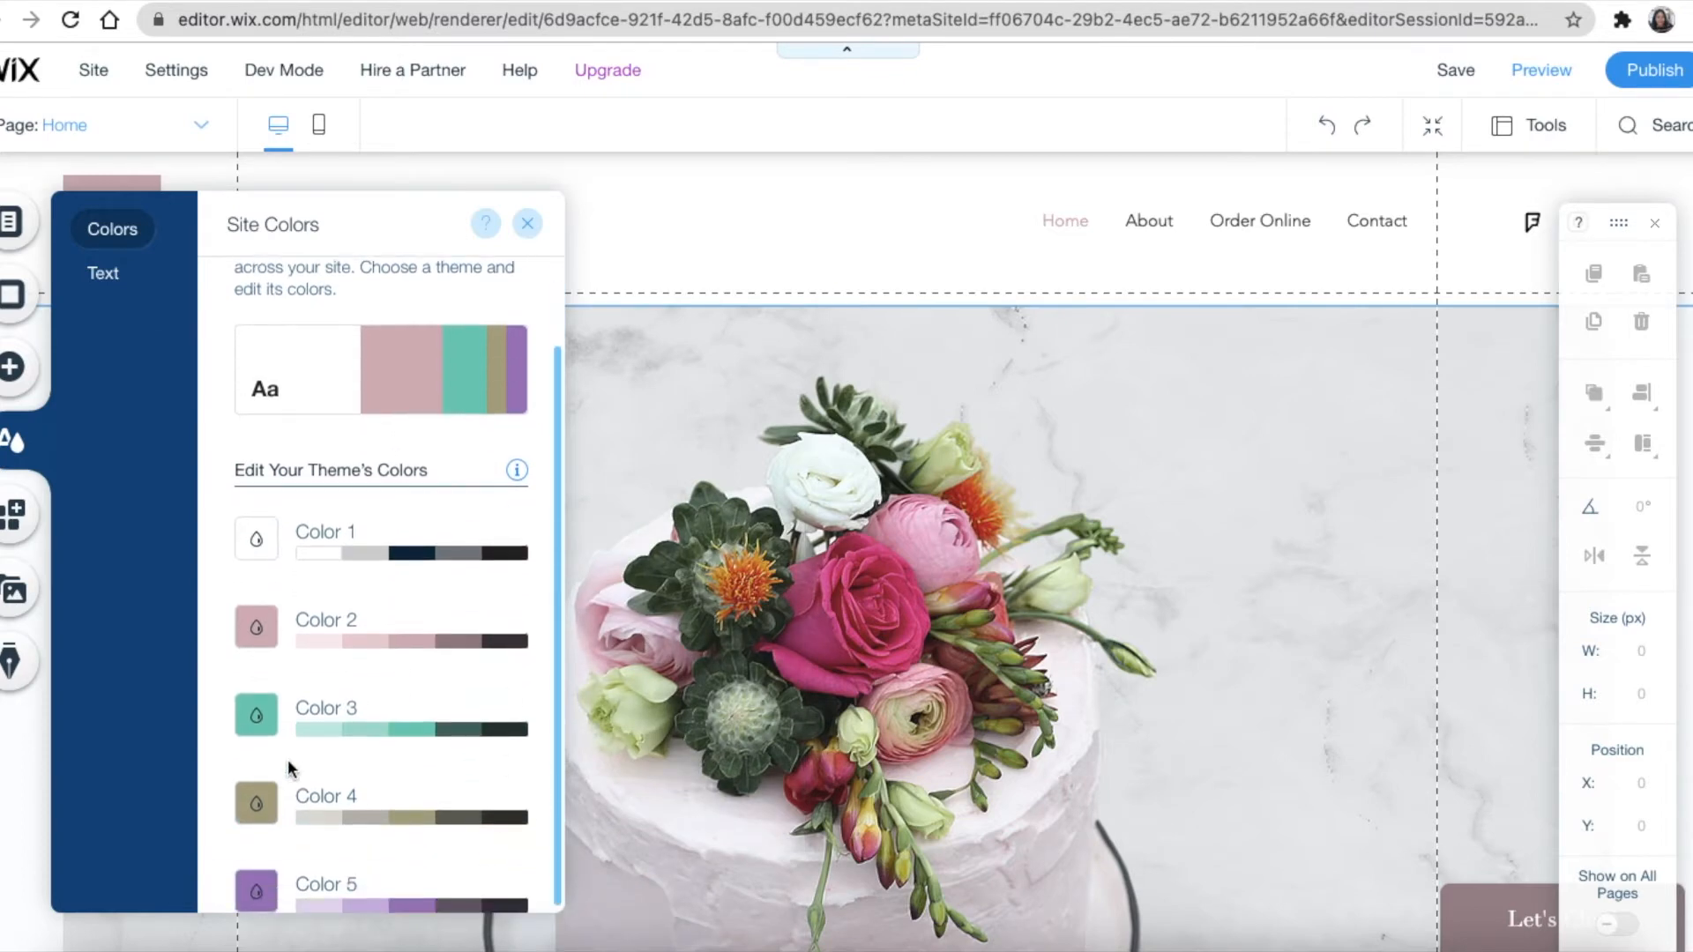
Search the App Market for 'ecwid', view the Online Store app's details, then open the Media panel
{"action": "left_click", "coordinate": [16, 521]}
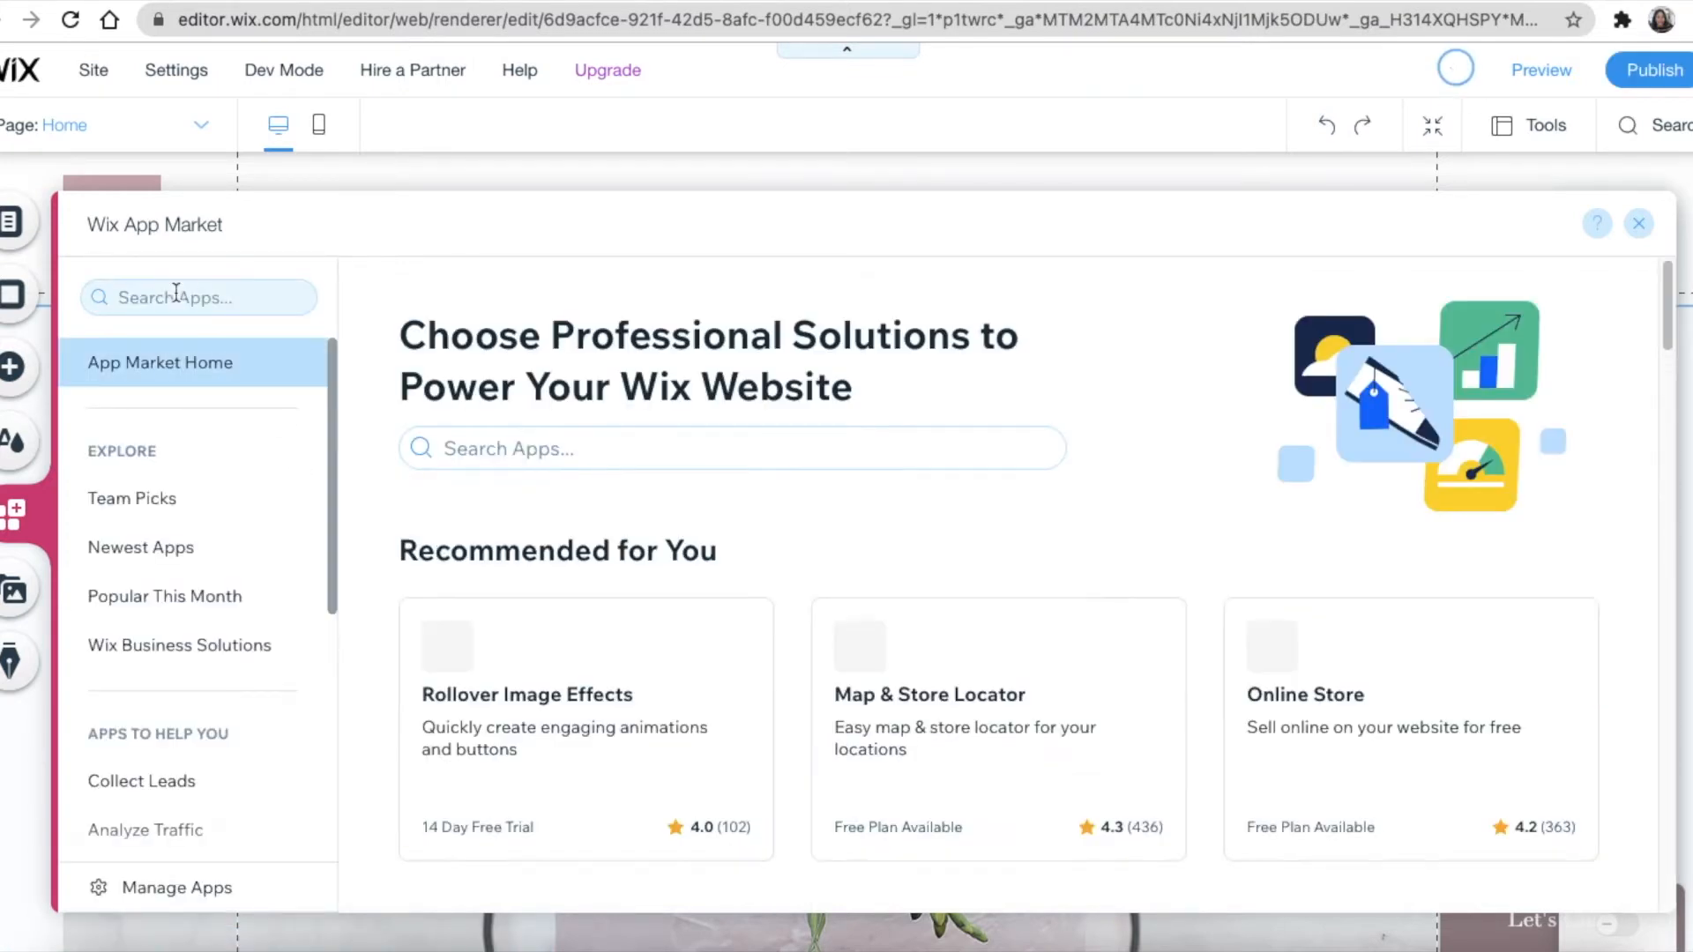
{"action": "left_click", "coordinate": [177, 297]}
{"action": "type", "text": "ecw"}
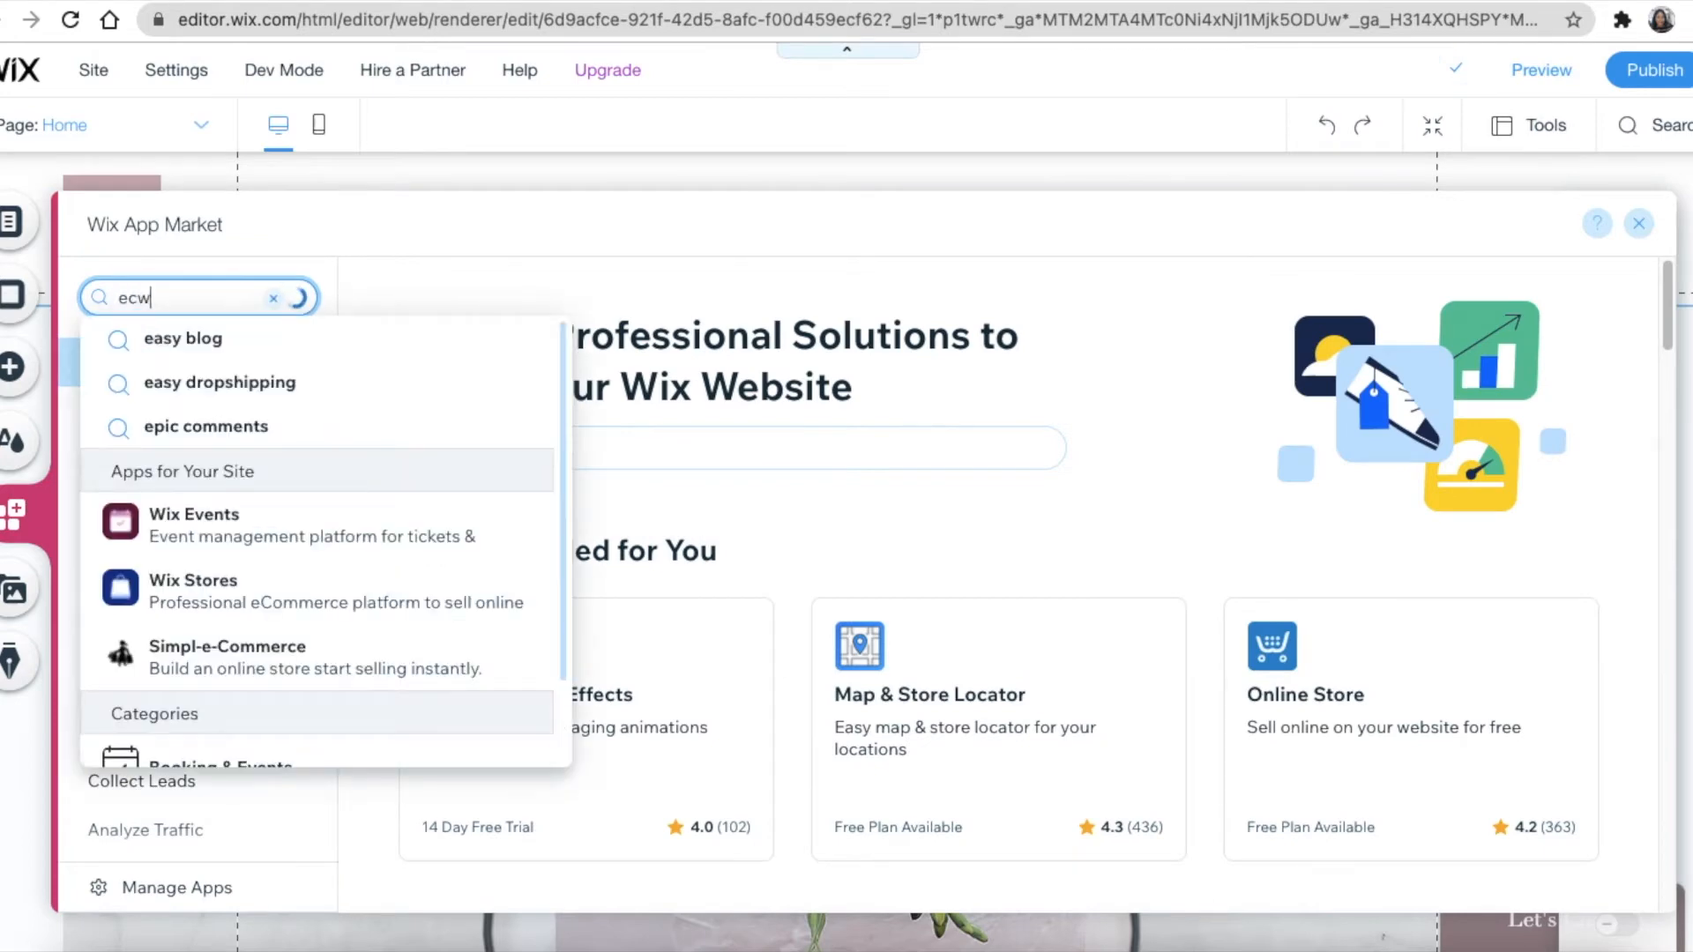
{"action": "type", "text": "id"}
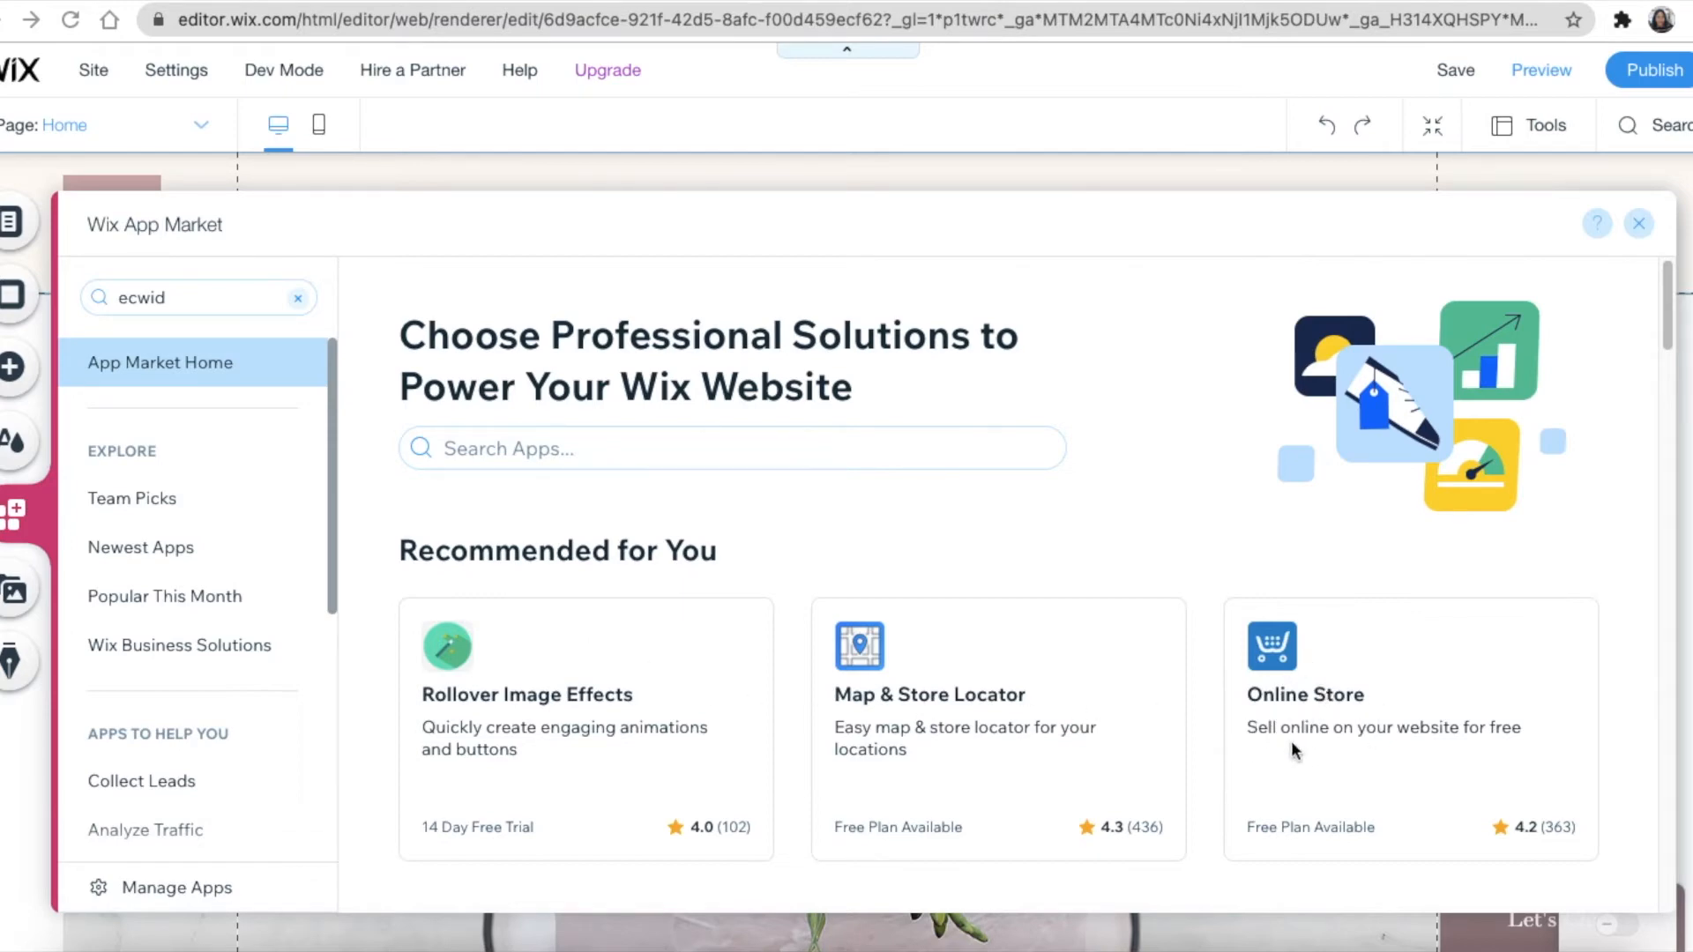
{"action": "left_click", "coordinate": [1355, 720]}
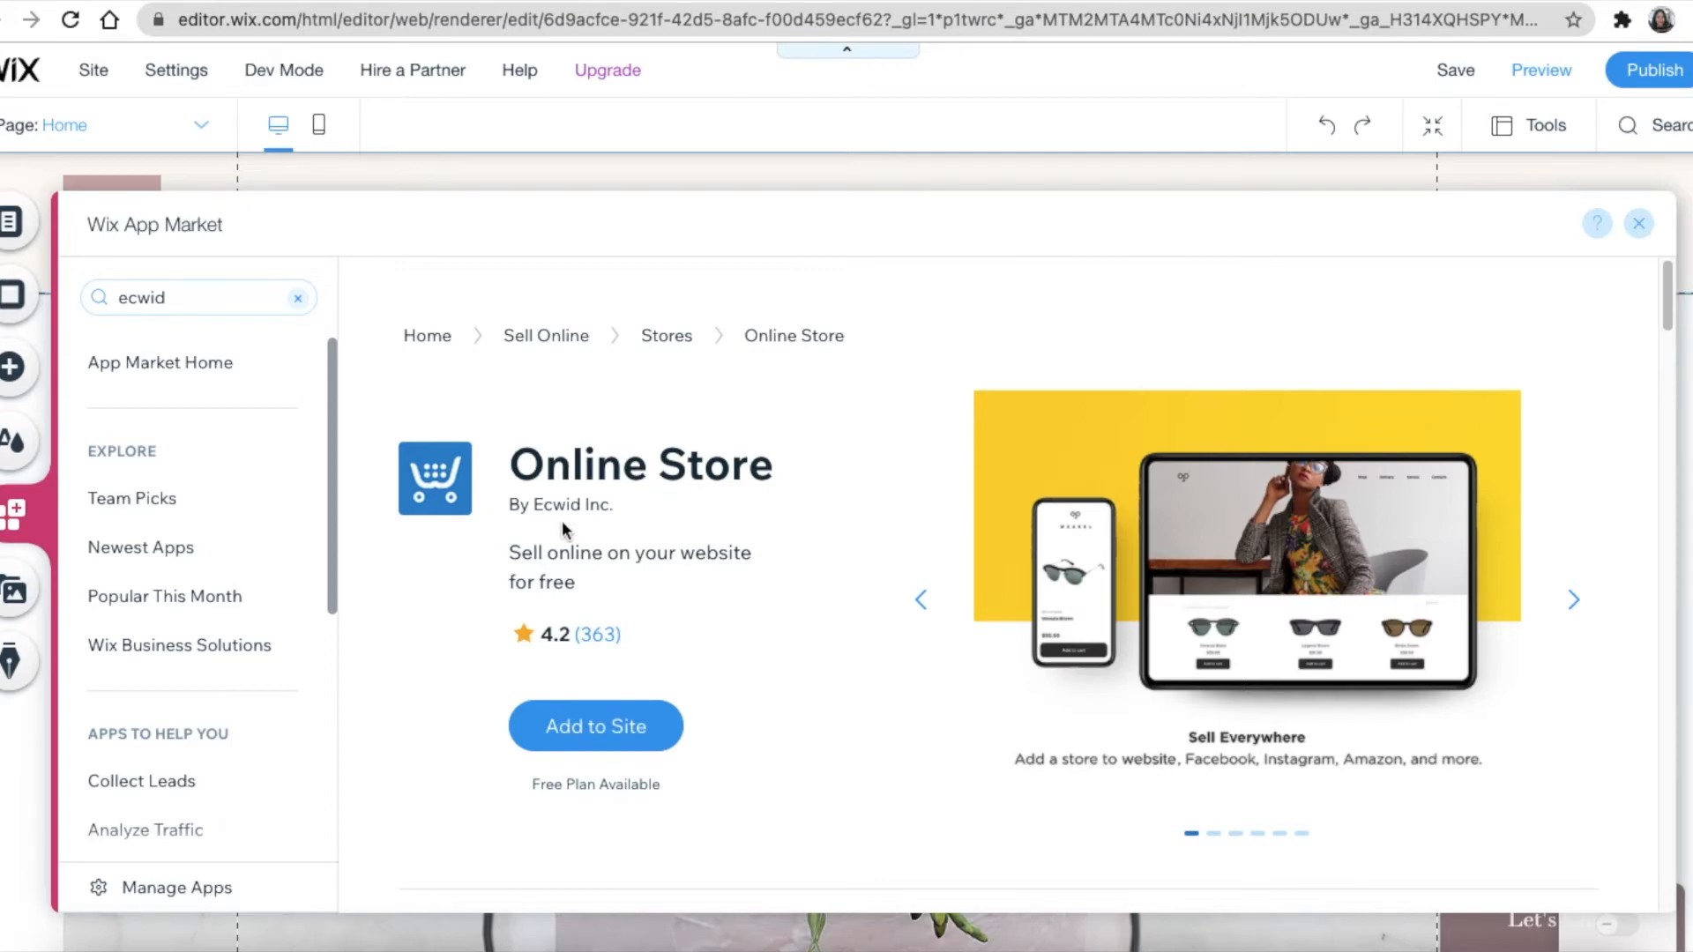
{"action": "left_click", "coordinate": [14, 593]}
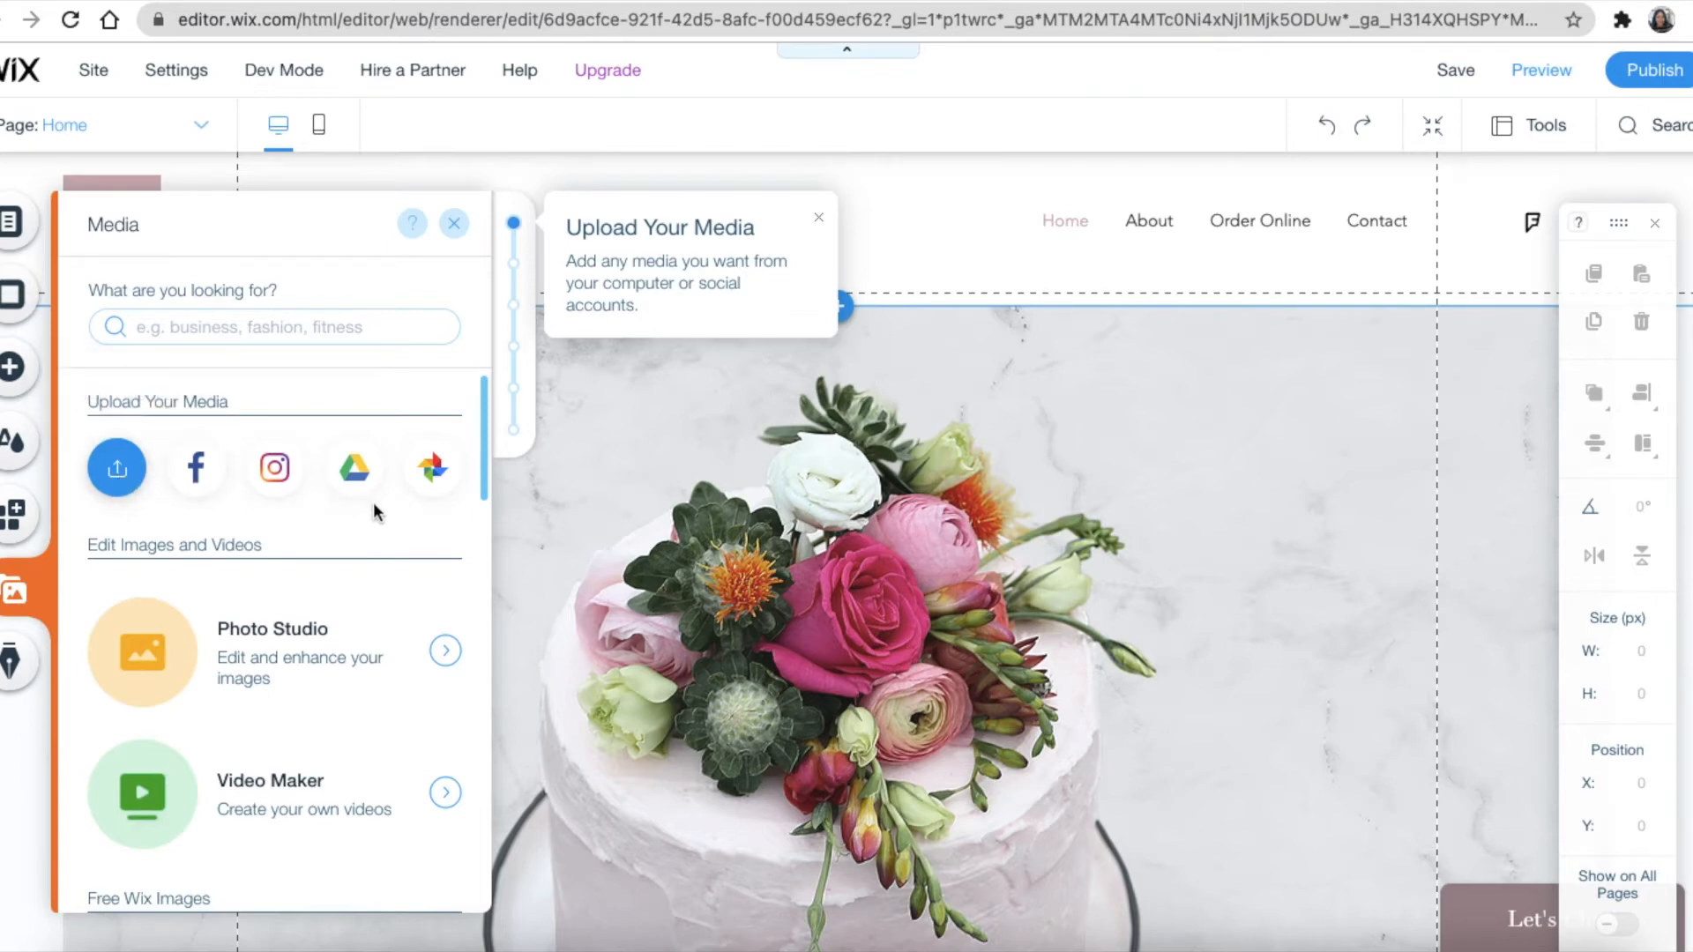
{"action": "scroll", "coordinate": [326, 599], "scroll_direction": "down", "scroll_amount": 3}
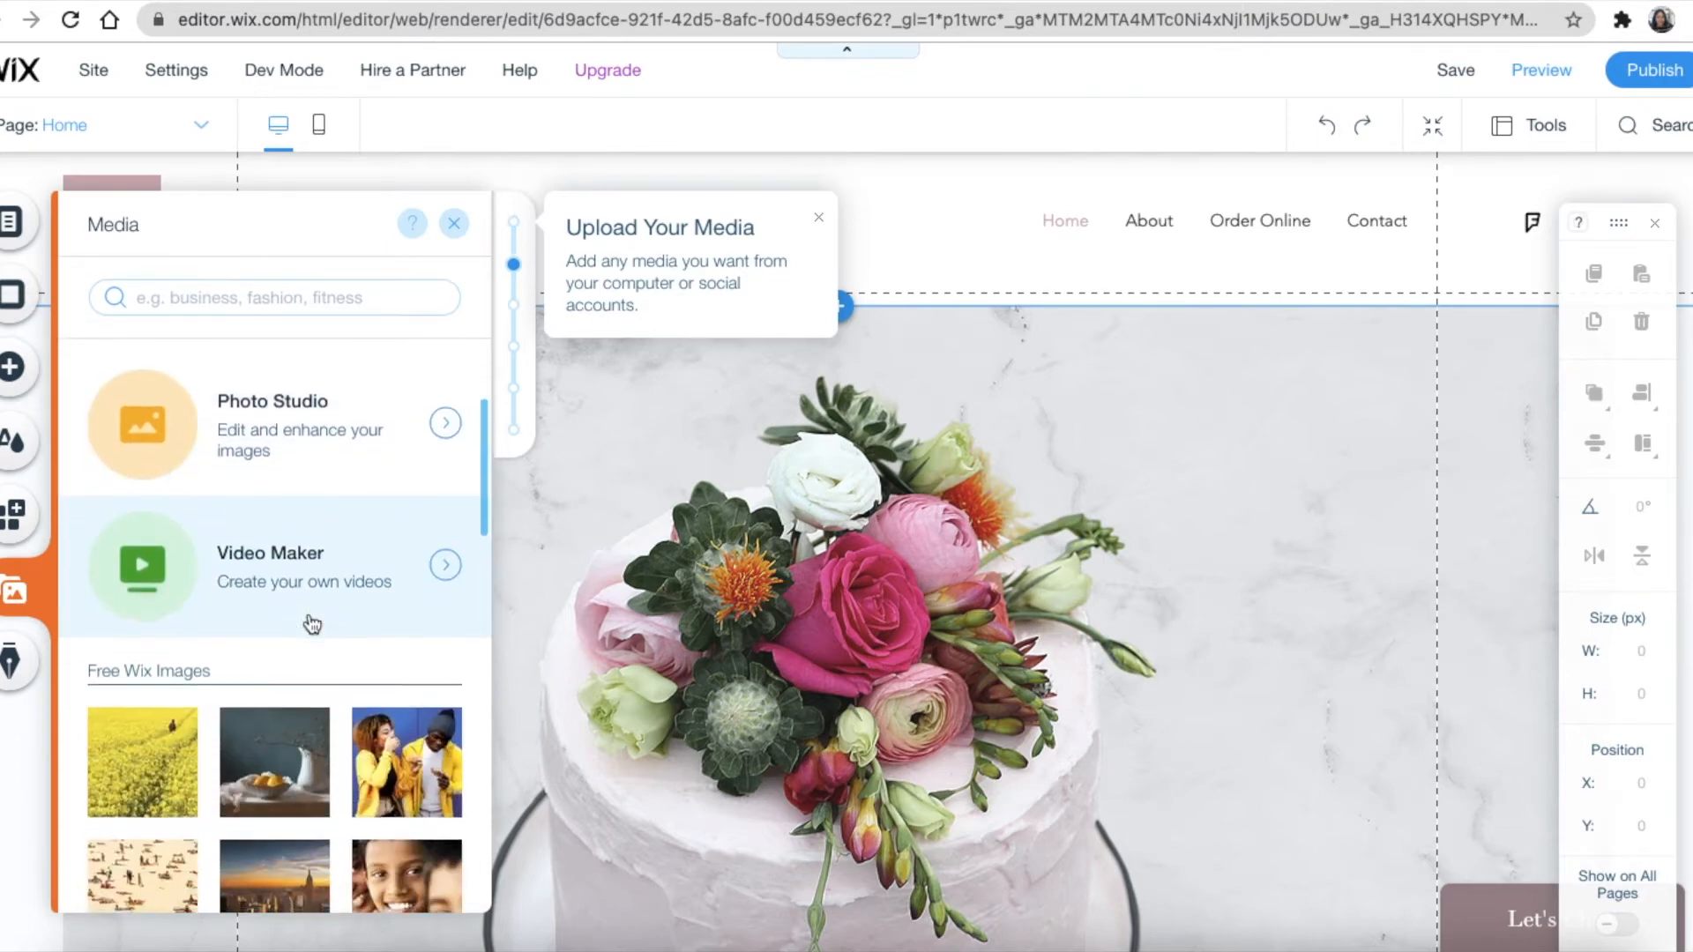
{"action": "scroll", "coordinate": [311, 617], "scroll_direction": "down", "scroll_amount": 2}
{"action": "scroll", "coordinate": [331, 555], "scroll_direction": "down", "scroll_amount": 3}
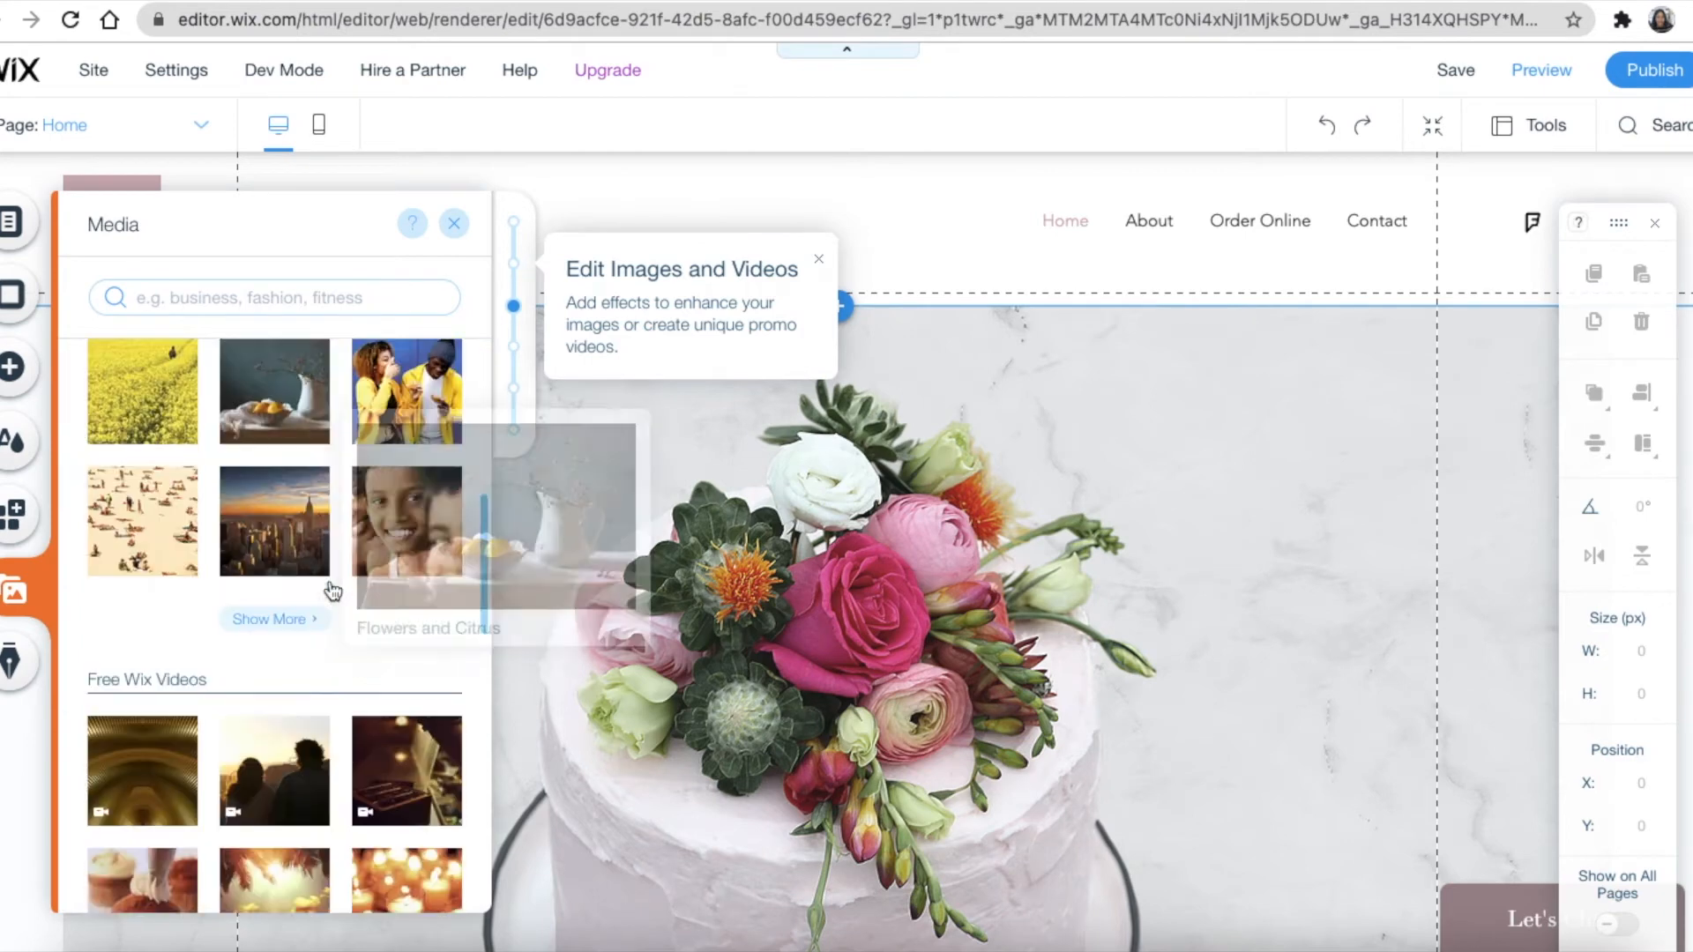
{"action": "scroll", "coordinate": [291, 650], "scroll_direction": "down", "scroll_amount": 2}
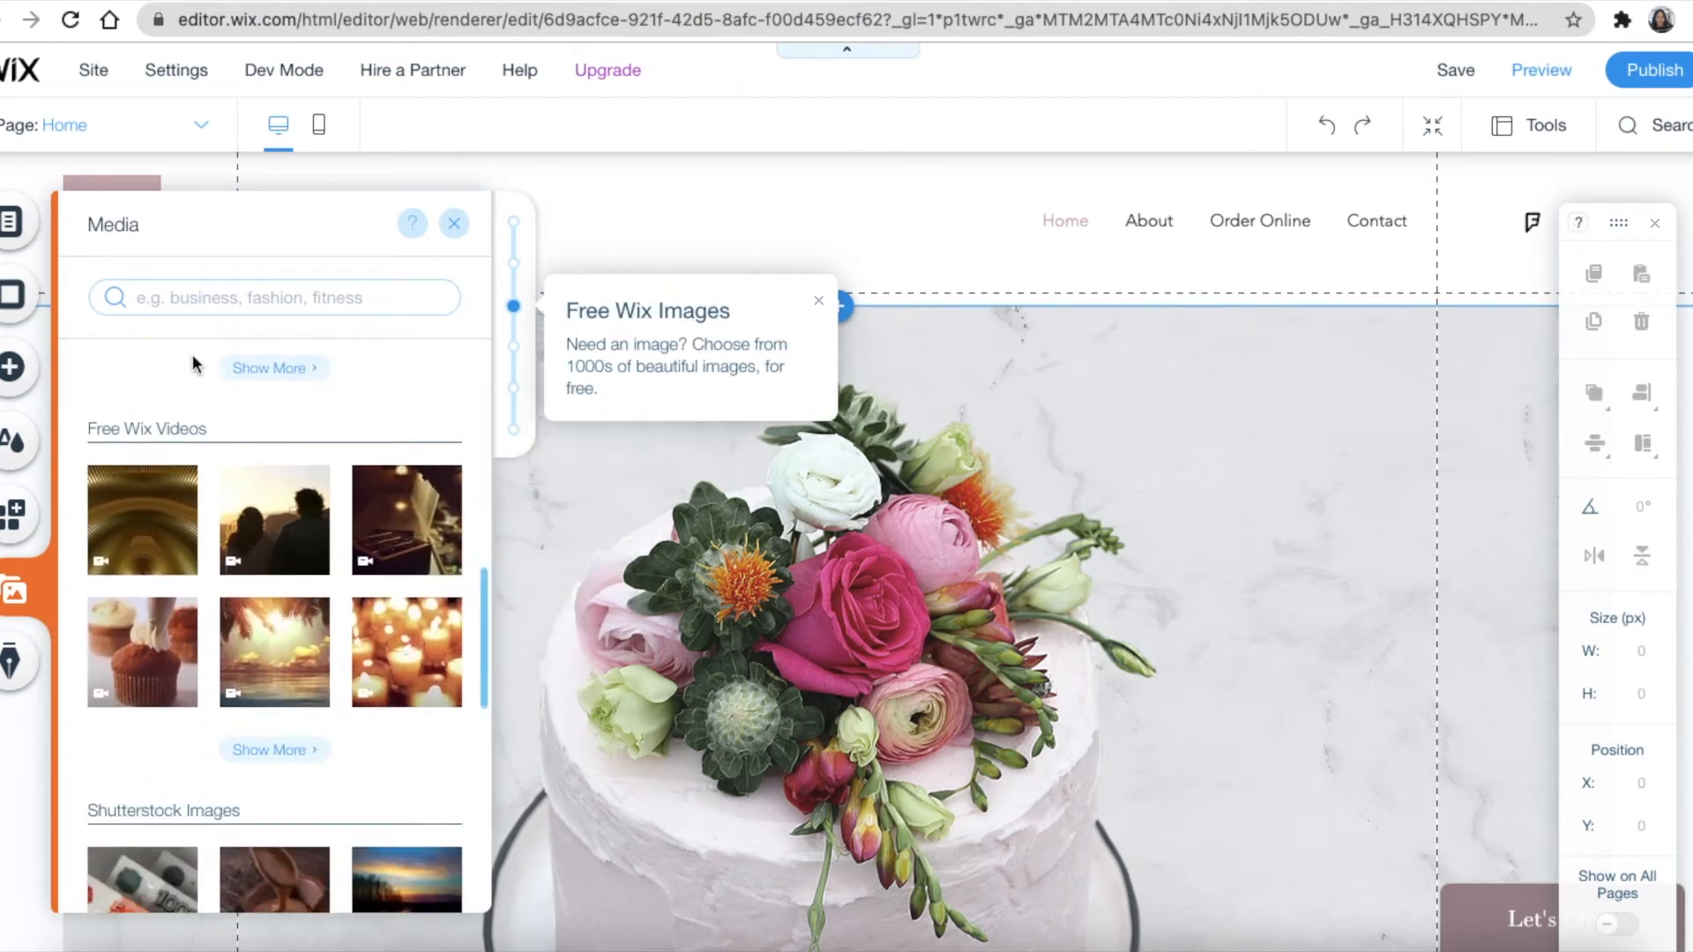
{"action": "scroll", "coordinate": [209, 783], "scroll_direction": "down", "scroll_amount": 6}
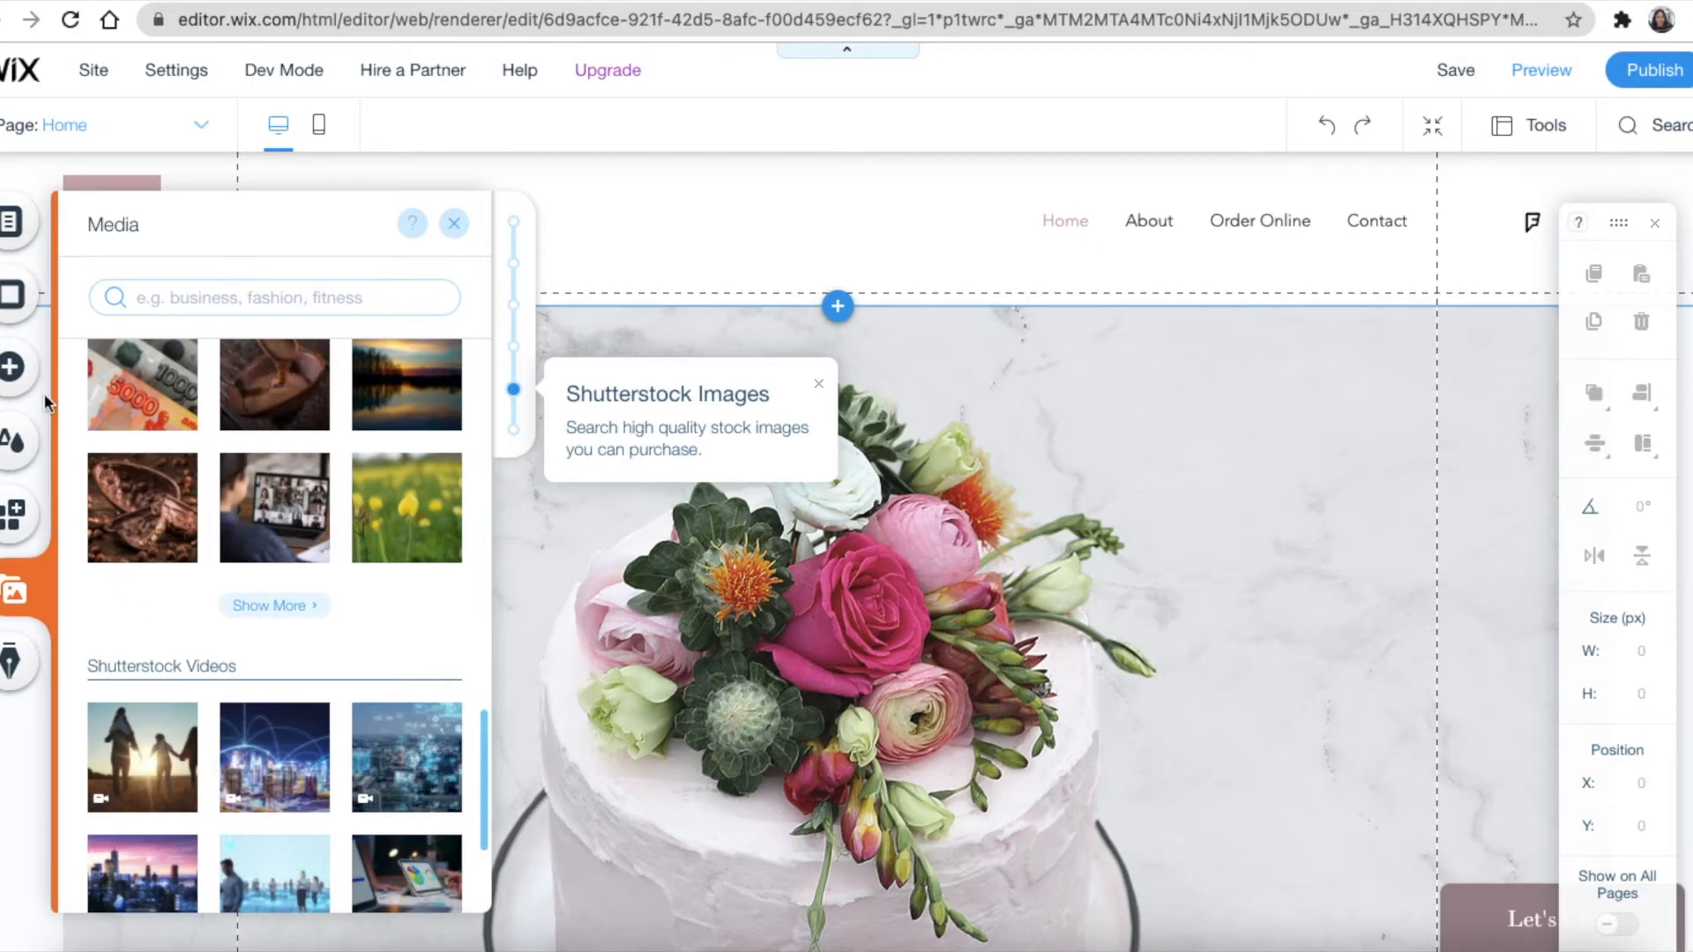
Bring up the Start a Blog panel from the left sidebar
{"action": "left_click", "coordinate": [10, 663]}
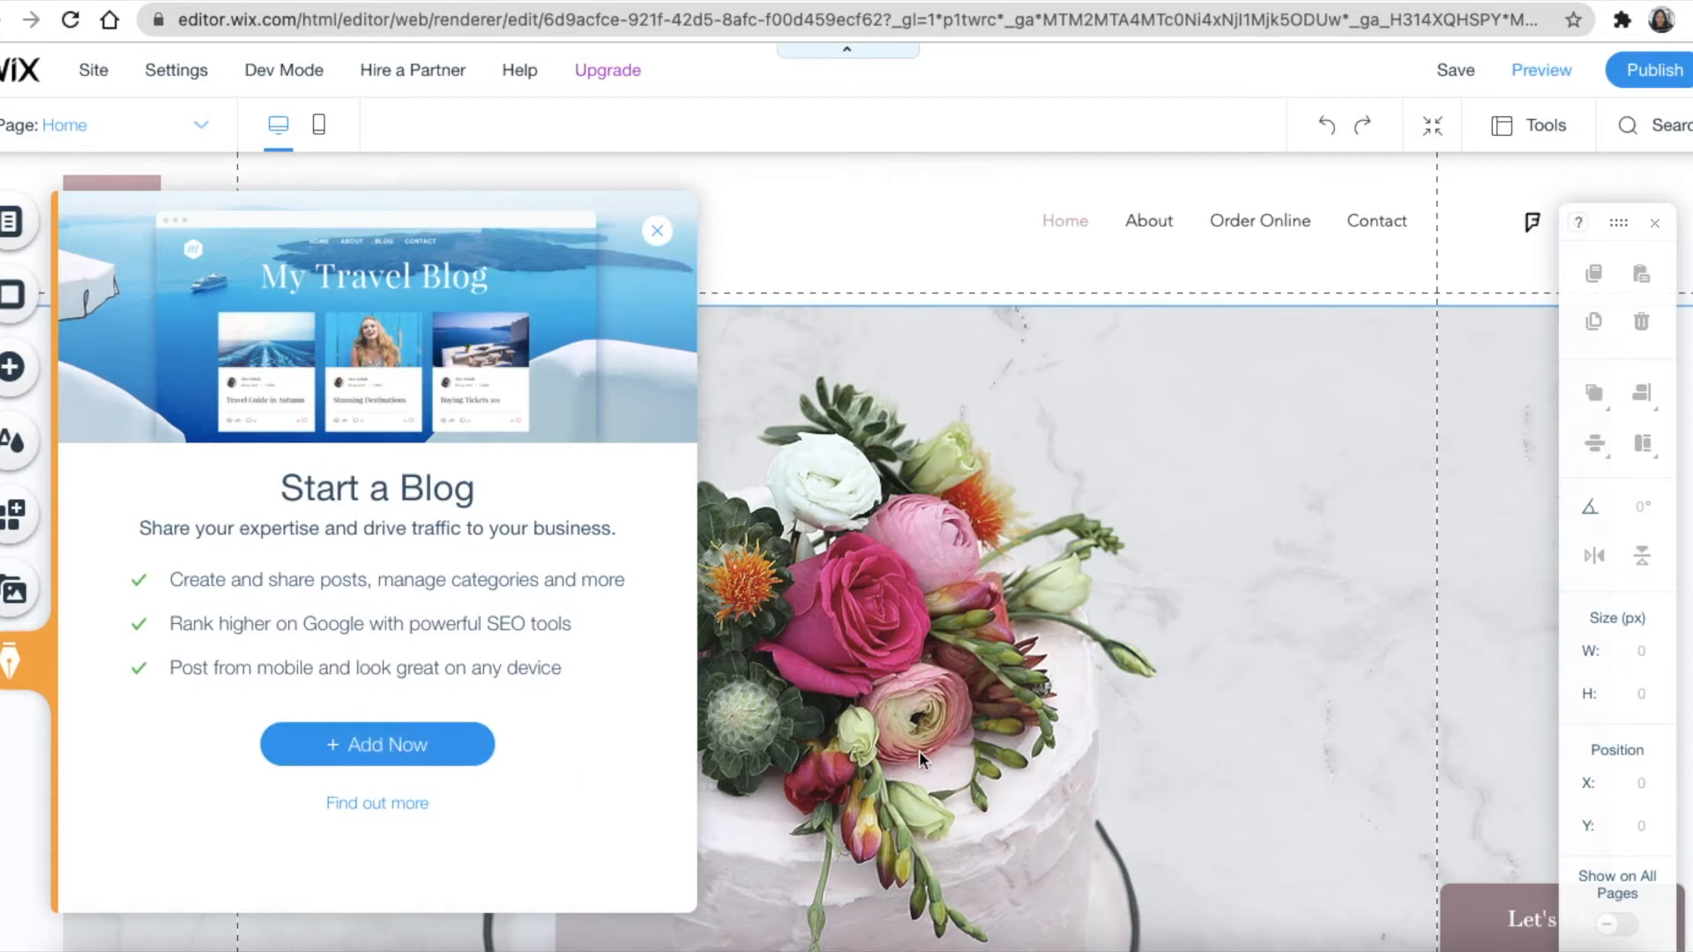
Dismiss the blog offer and retitle the Wedding Cakes header to the owner's name plus 'Sweet Tooth'
{"action": "left_click", "coordinate": [657, 231]}
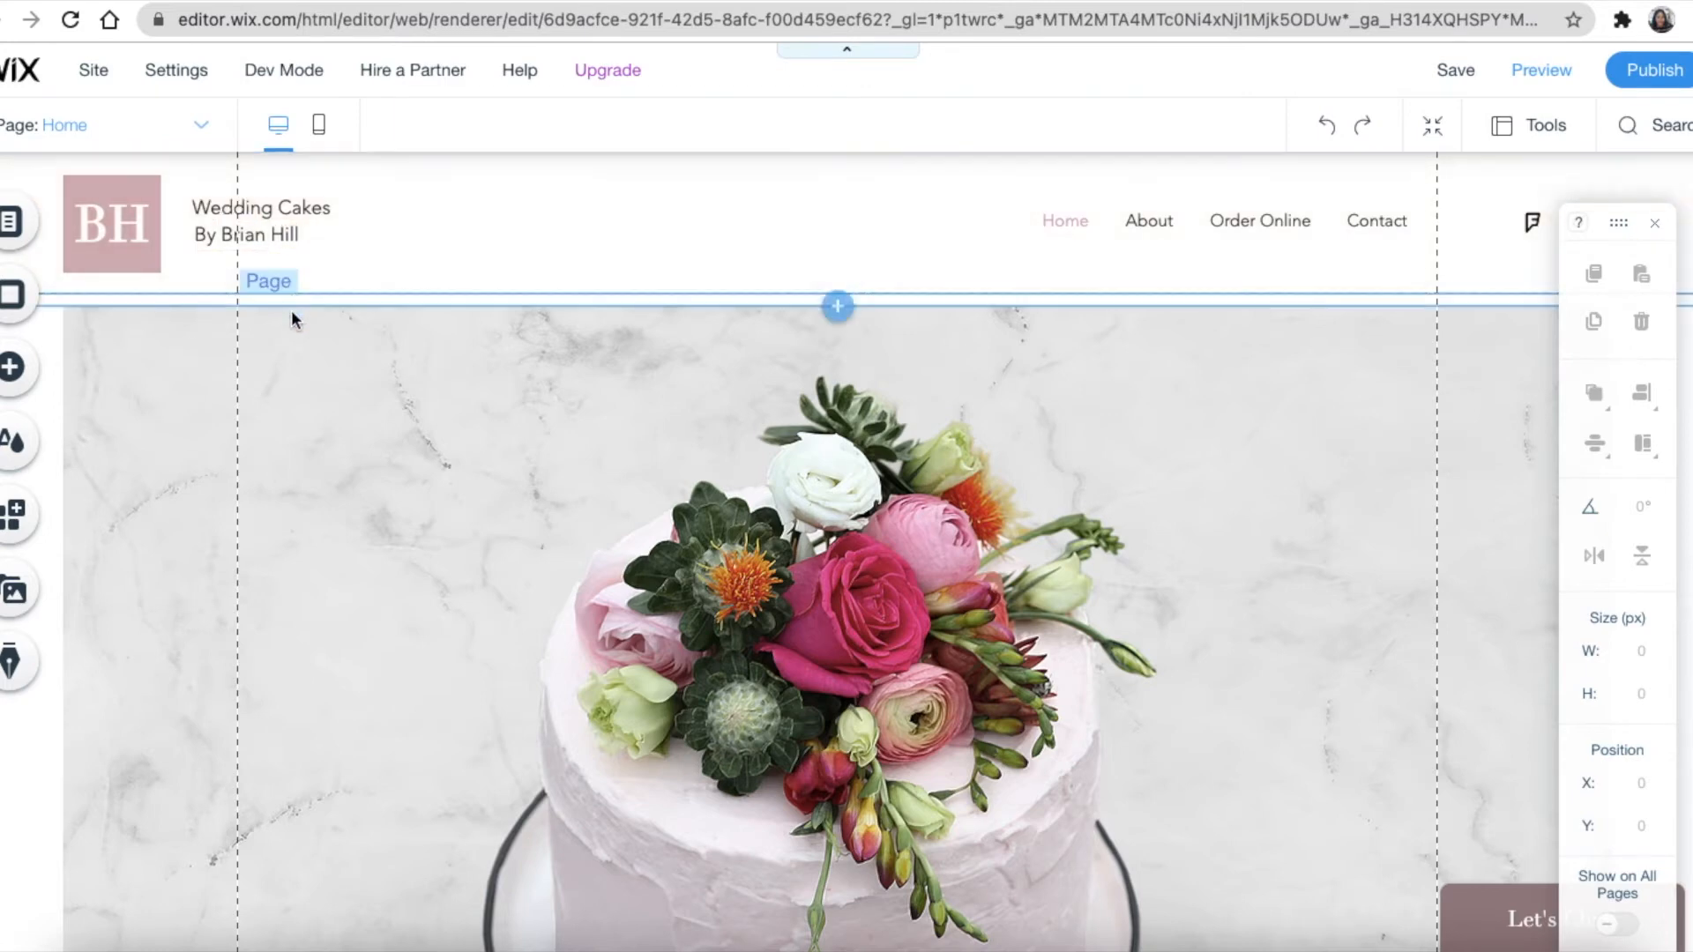
{"action": "left_click", "coordinate": [262, 211]}
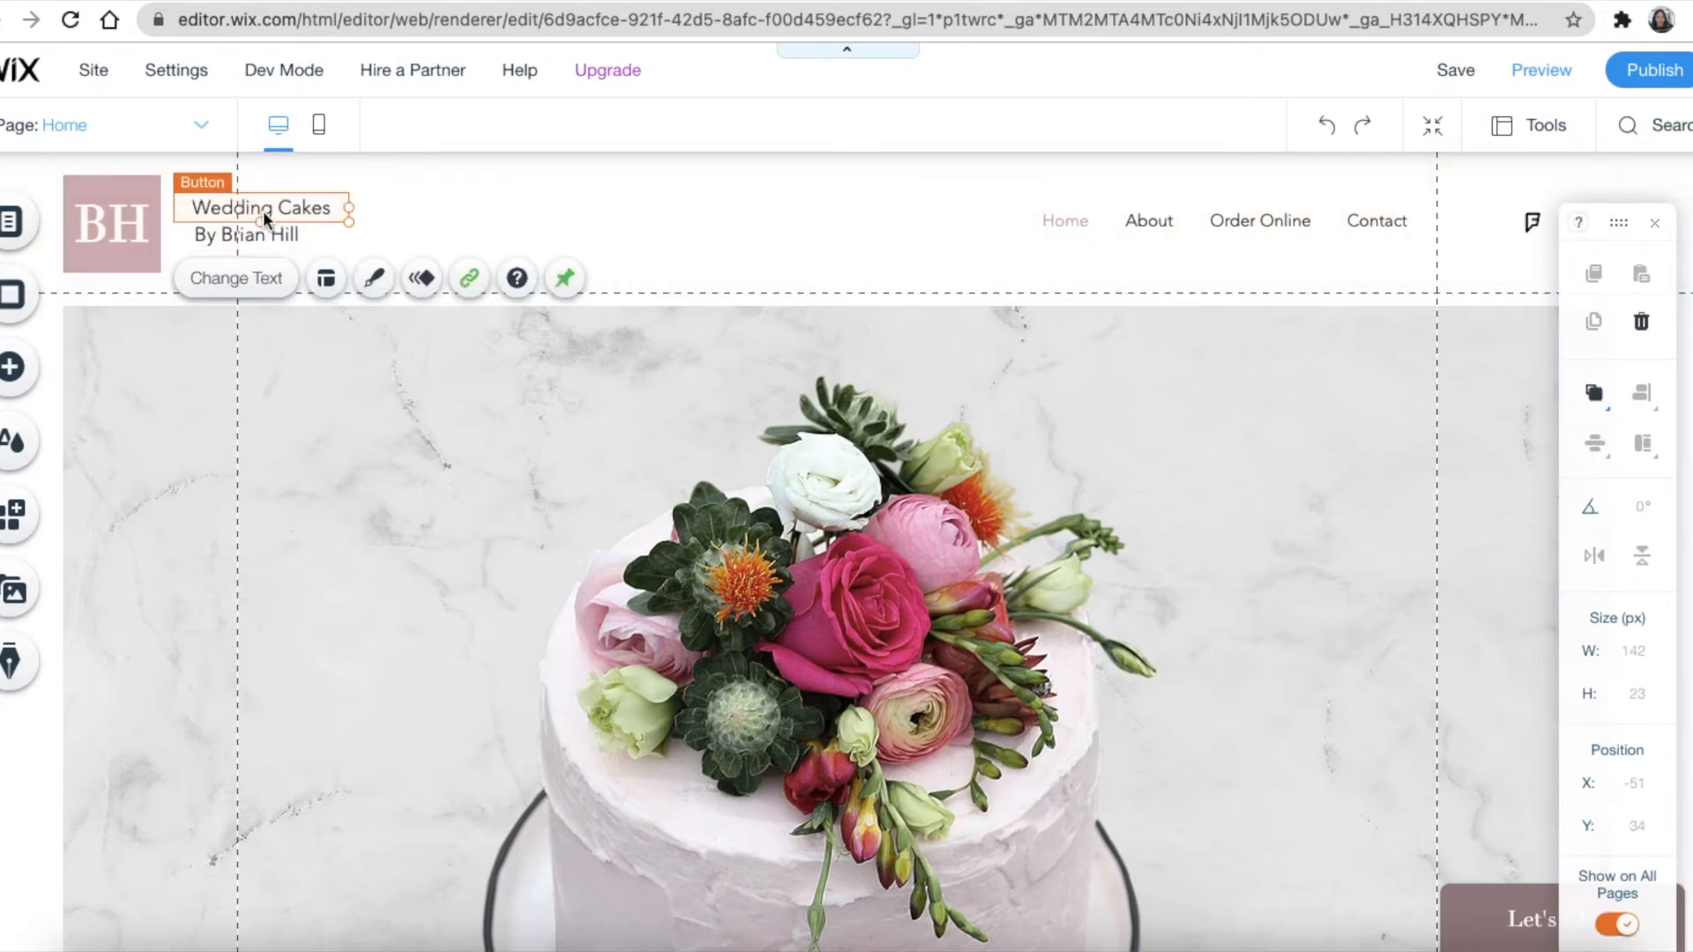
{"action": "left_click", "coordinate": [254, 288]}
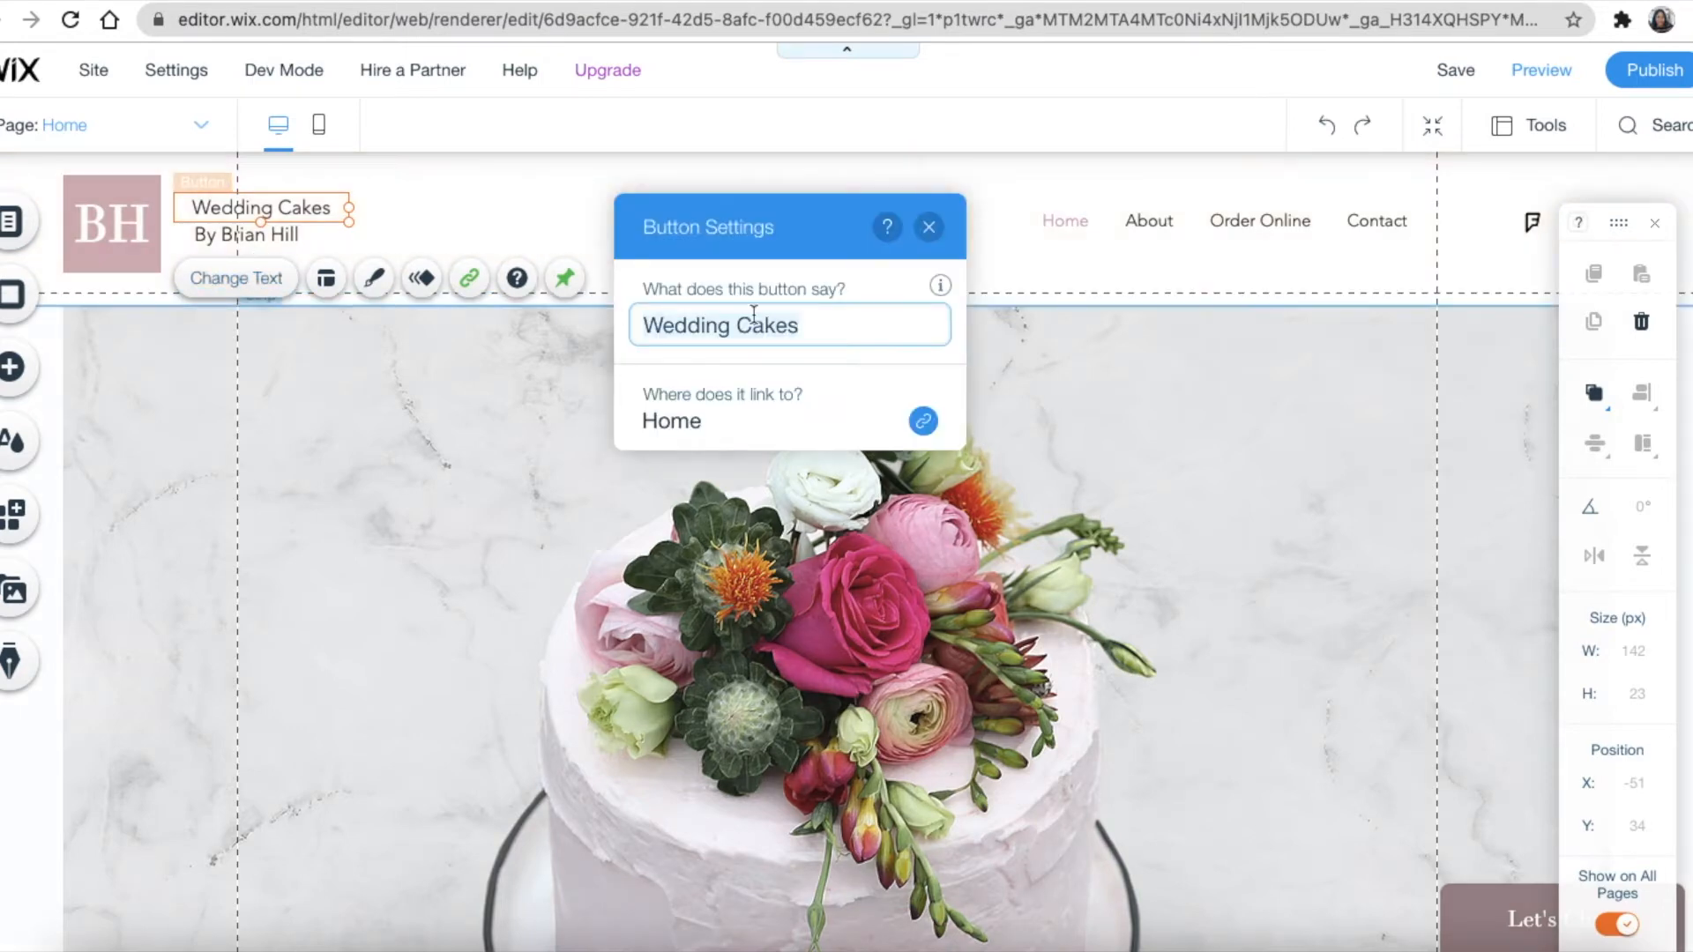
{"action": "type", "text": "Zin"}
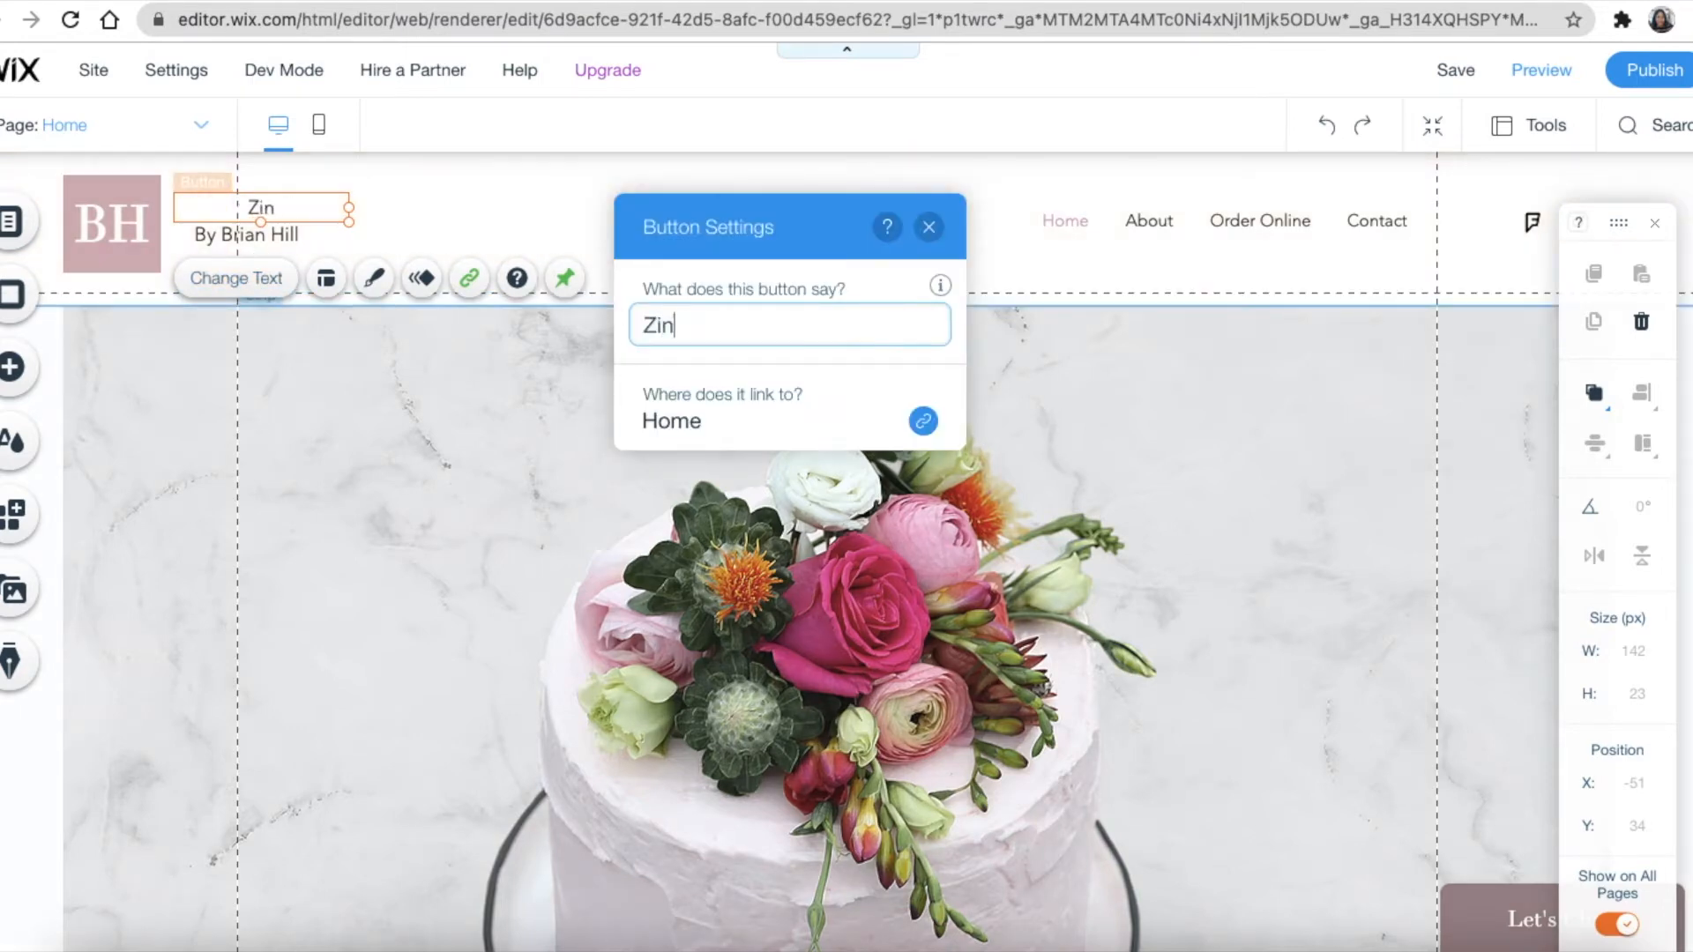
{"action": "type", "text": "hle Swee"}
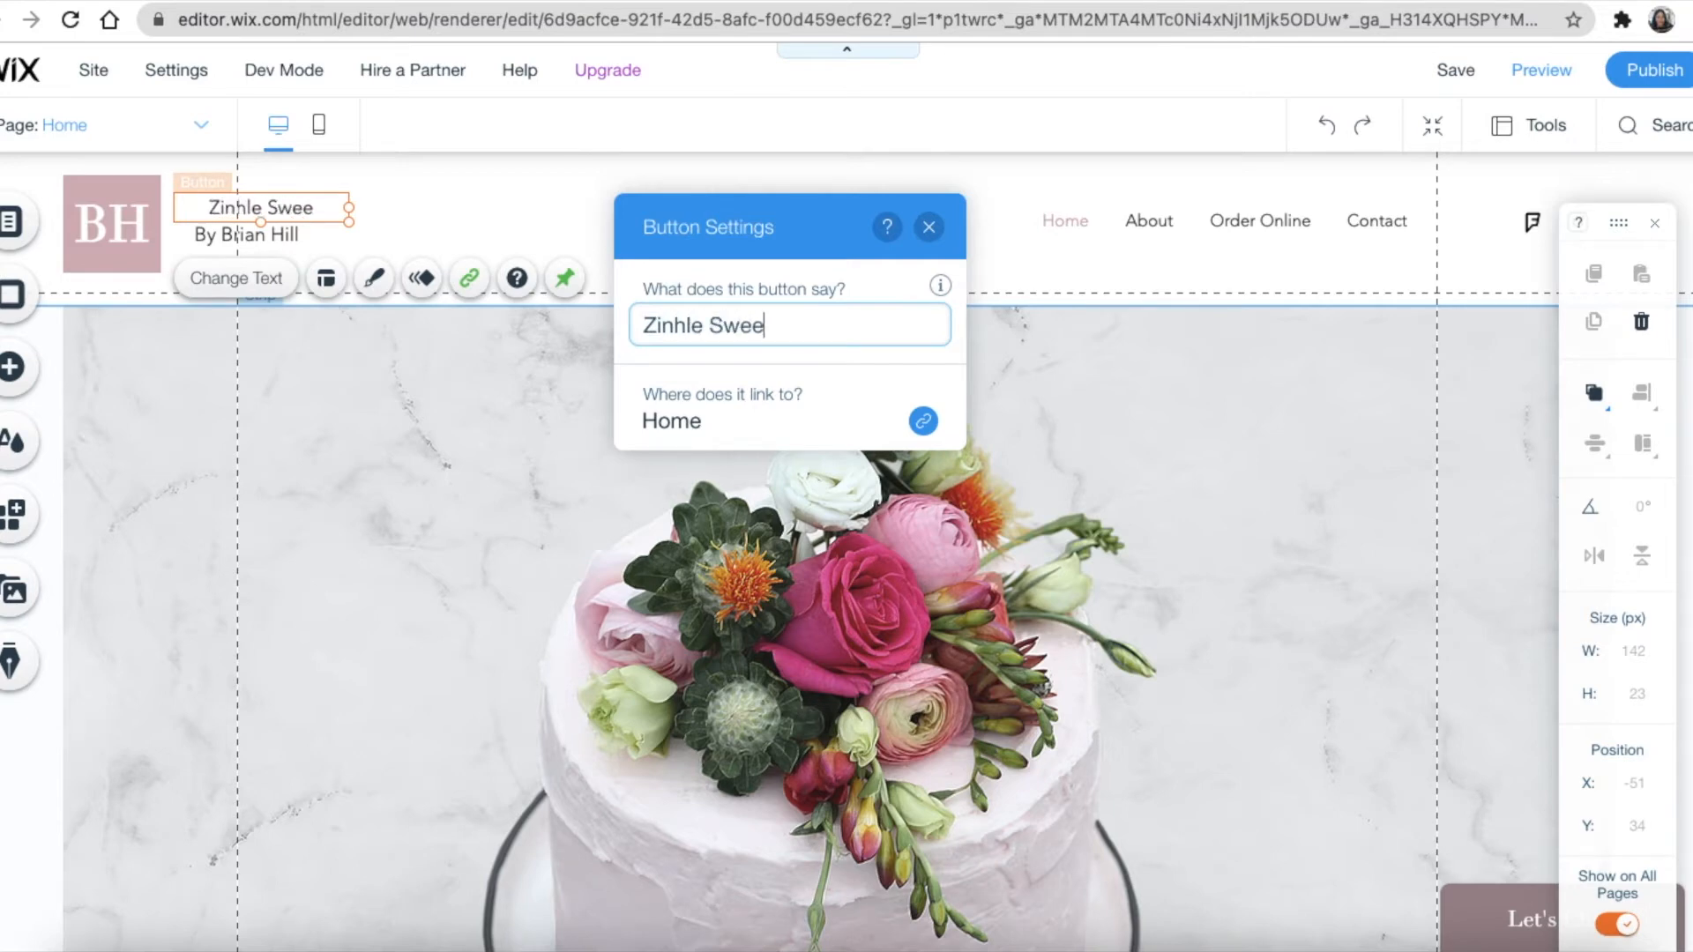
{"action": "type", "text": "t Tooth"}
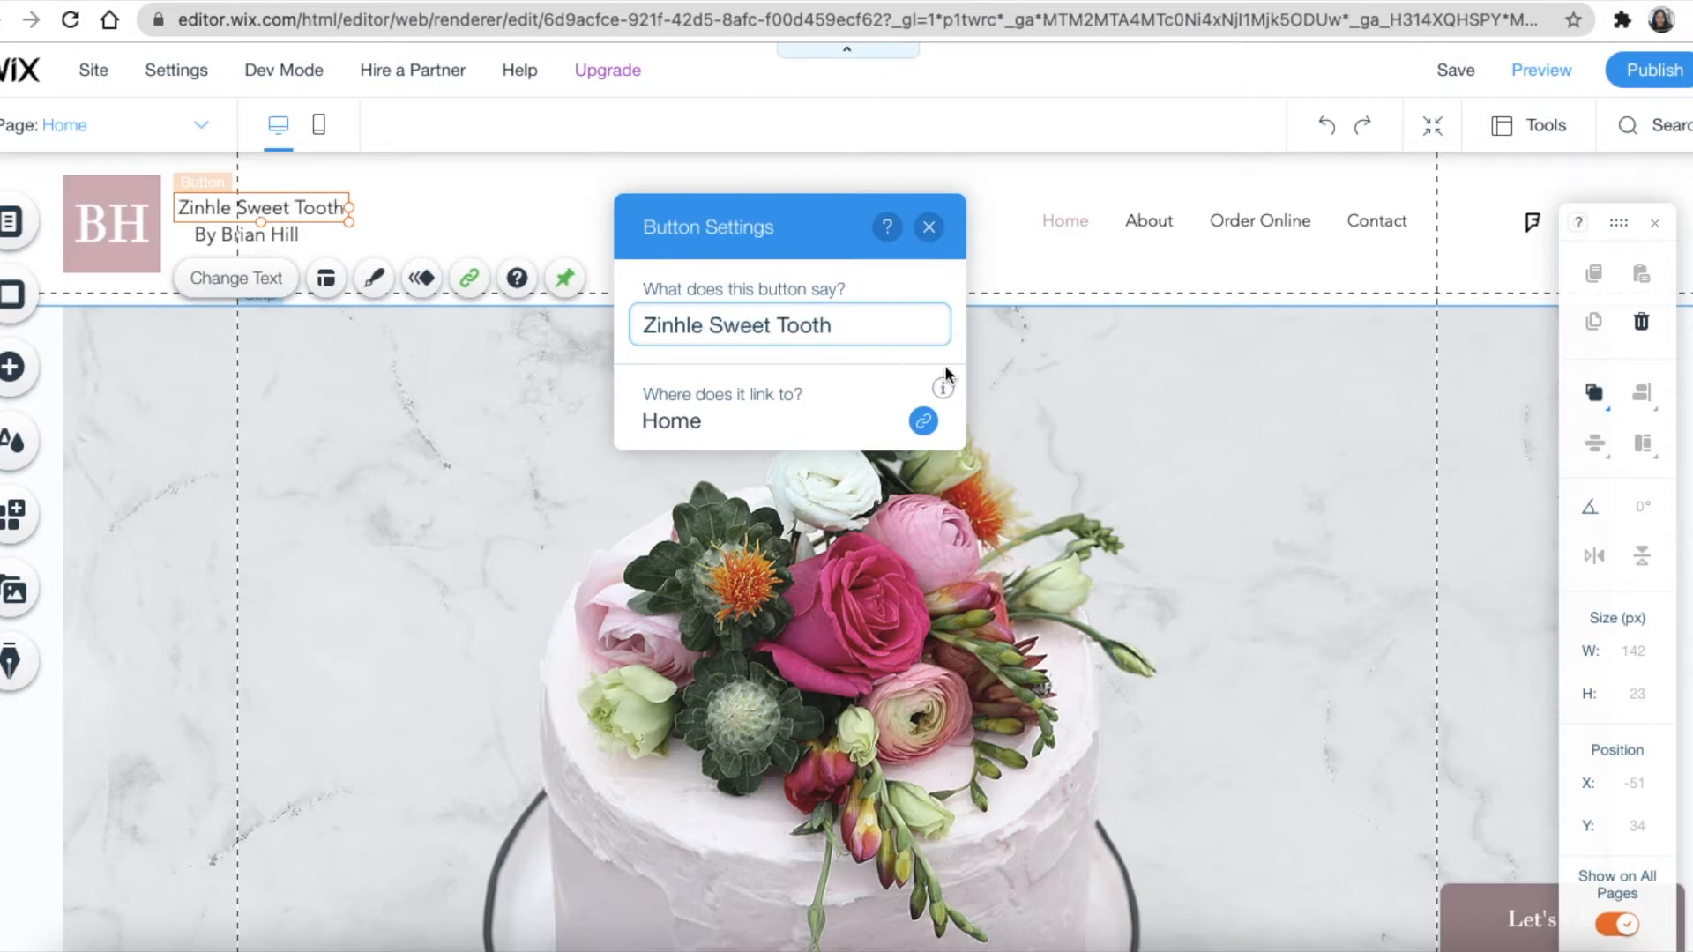
{"action": "left_click", "coordinate": [1023, 369]}
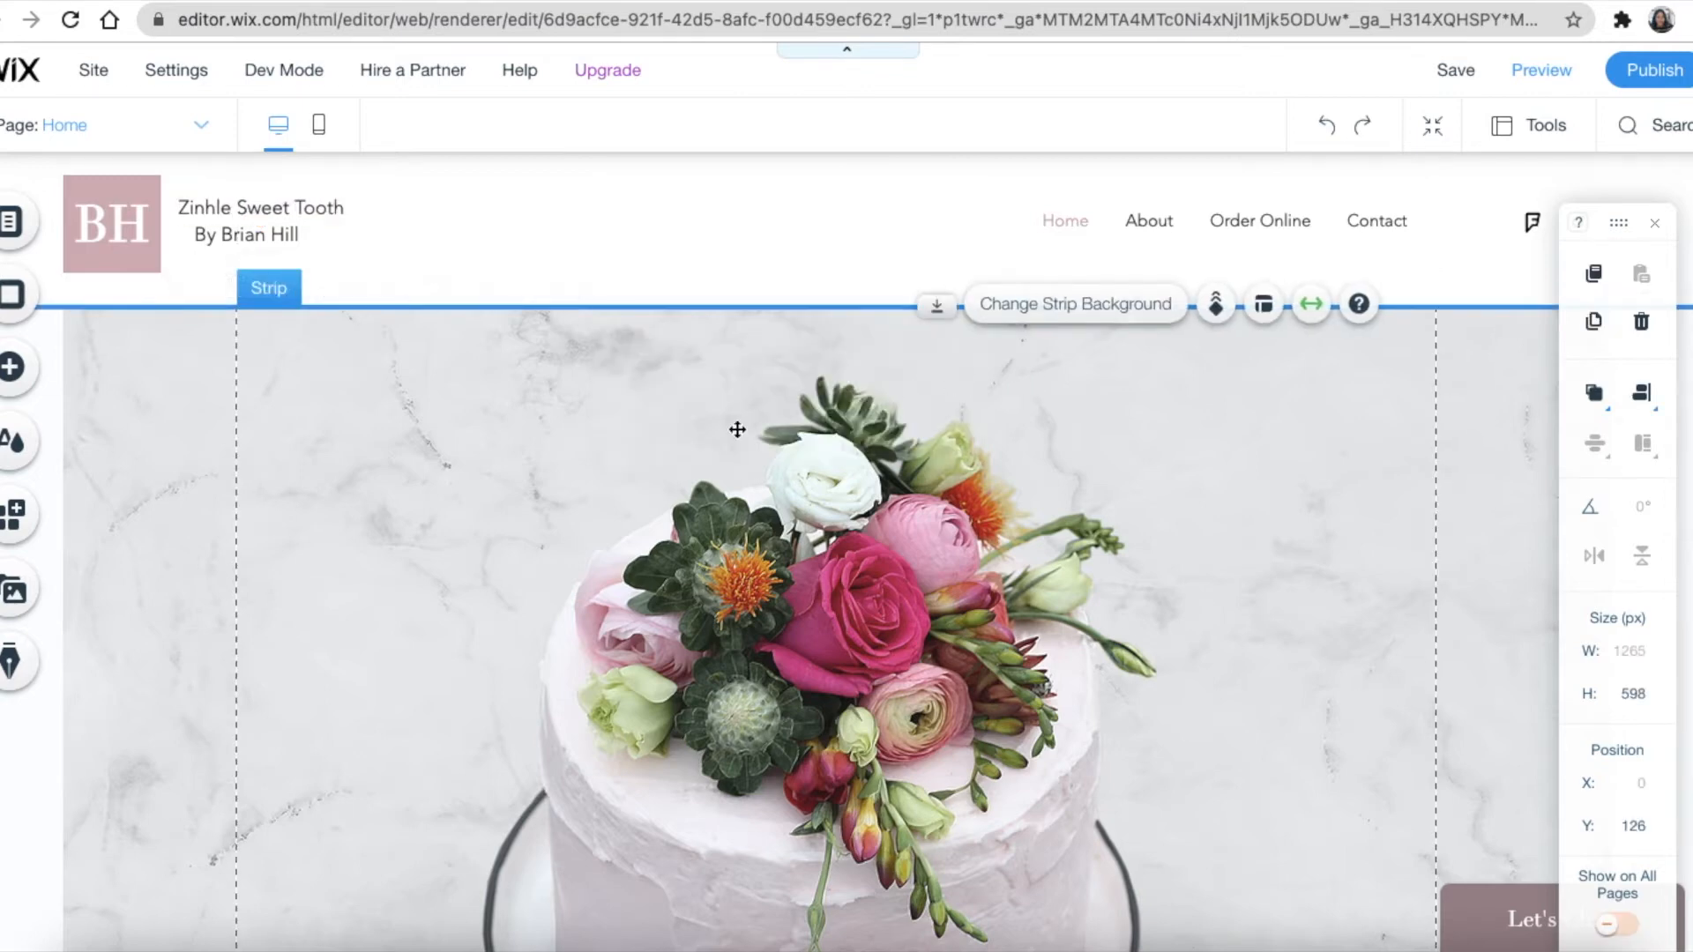
Replace the template owner's name in the header byline with the new owner's first name
{"action": "left_click", "coordinate": [265, 238]}
{"action": "left_click", "coordinate": [260, 306]}
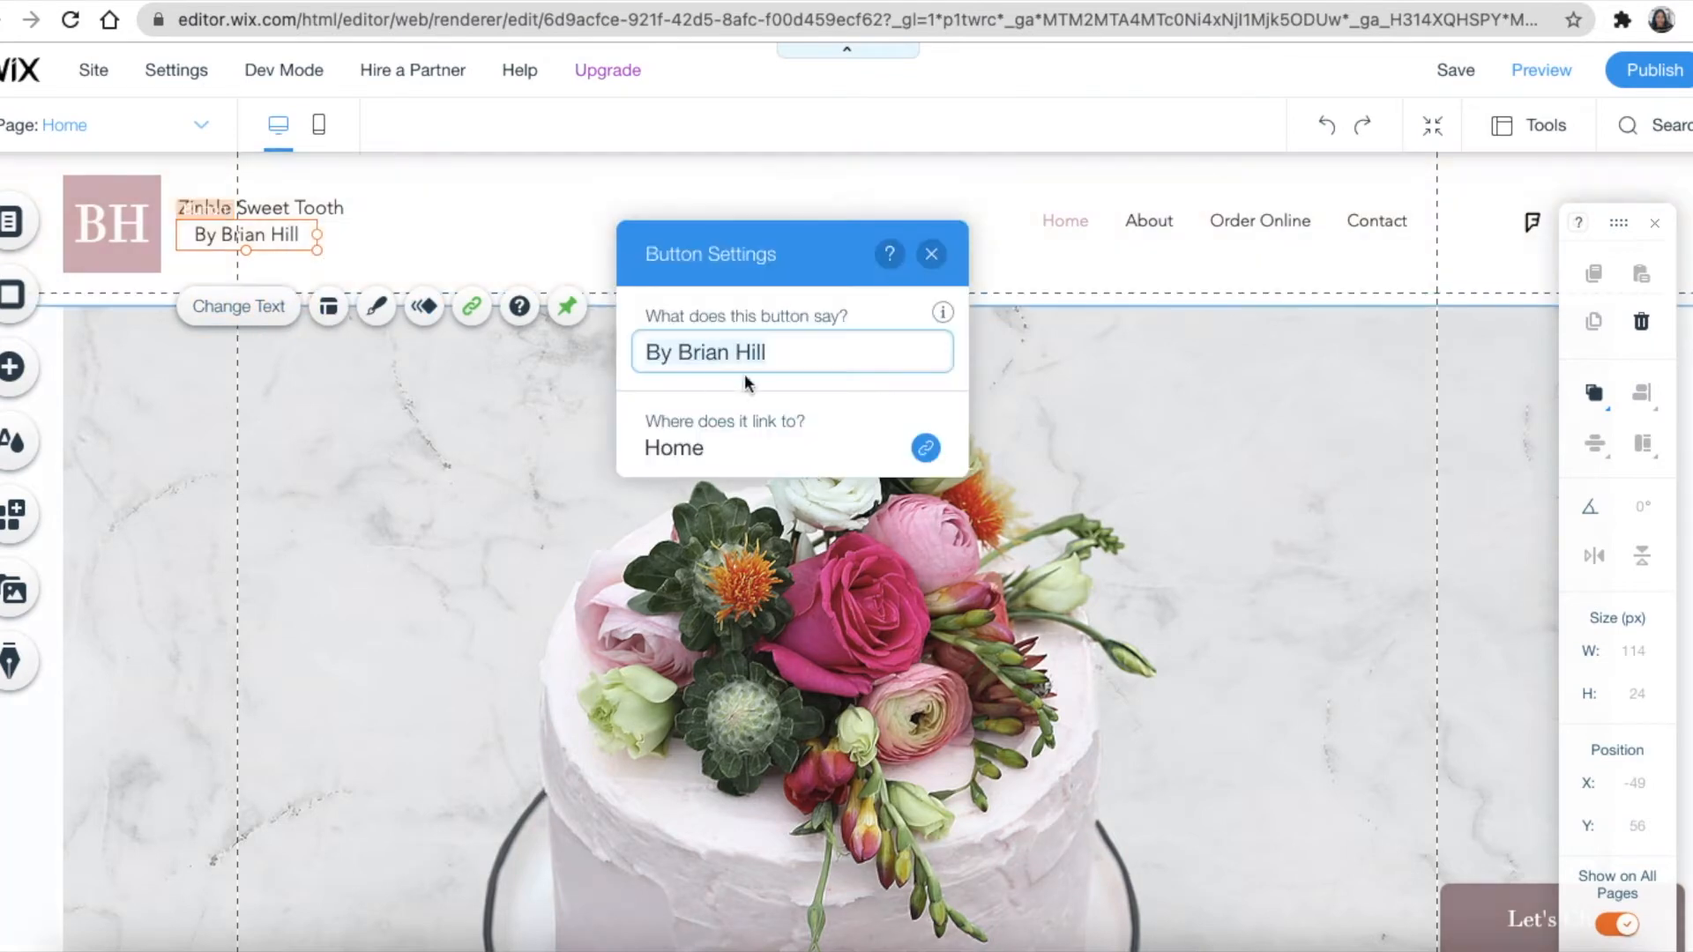
{"action": "left_click", "coordinate": [685, 353]}
{"action": "left_click_drag", "start_coordinate": [682, 356], "coordinate": [801, 355]}
{"action": "type", "text": "Zinhle"}
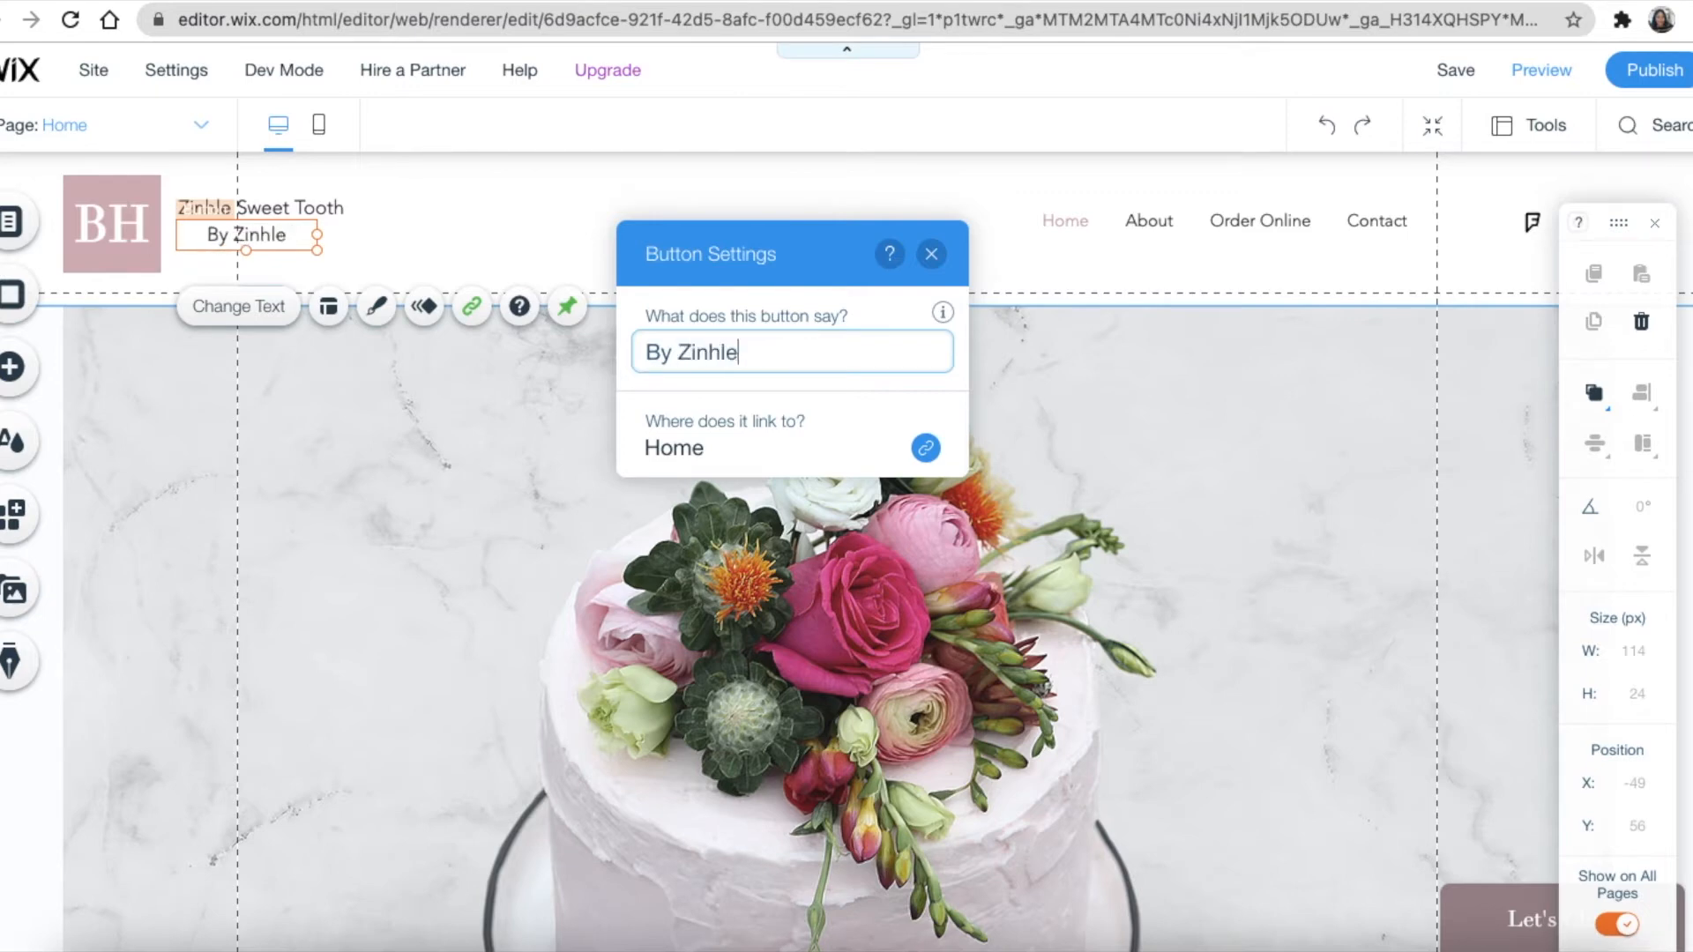
{"action": "left_click", "coordinate": [931, 254]}
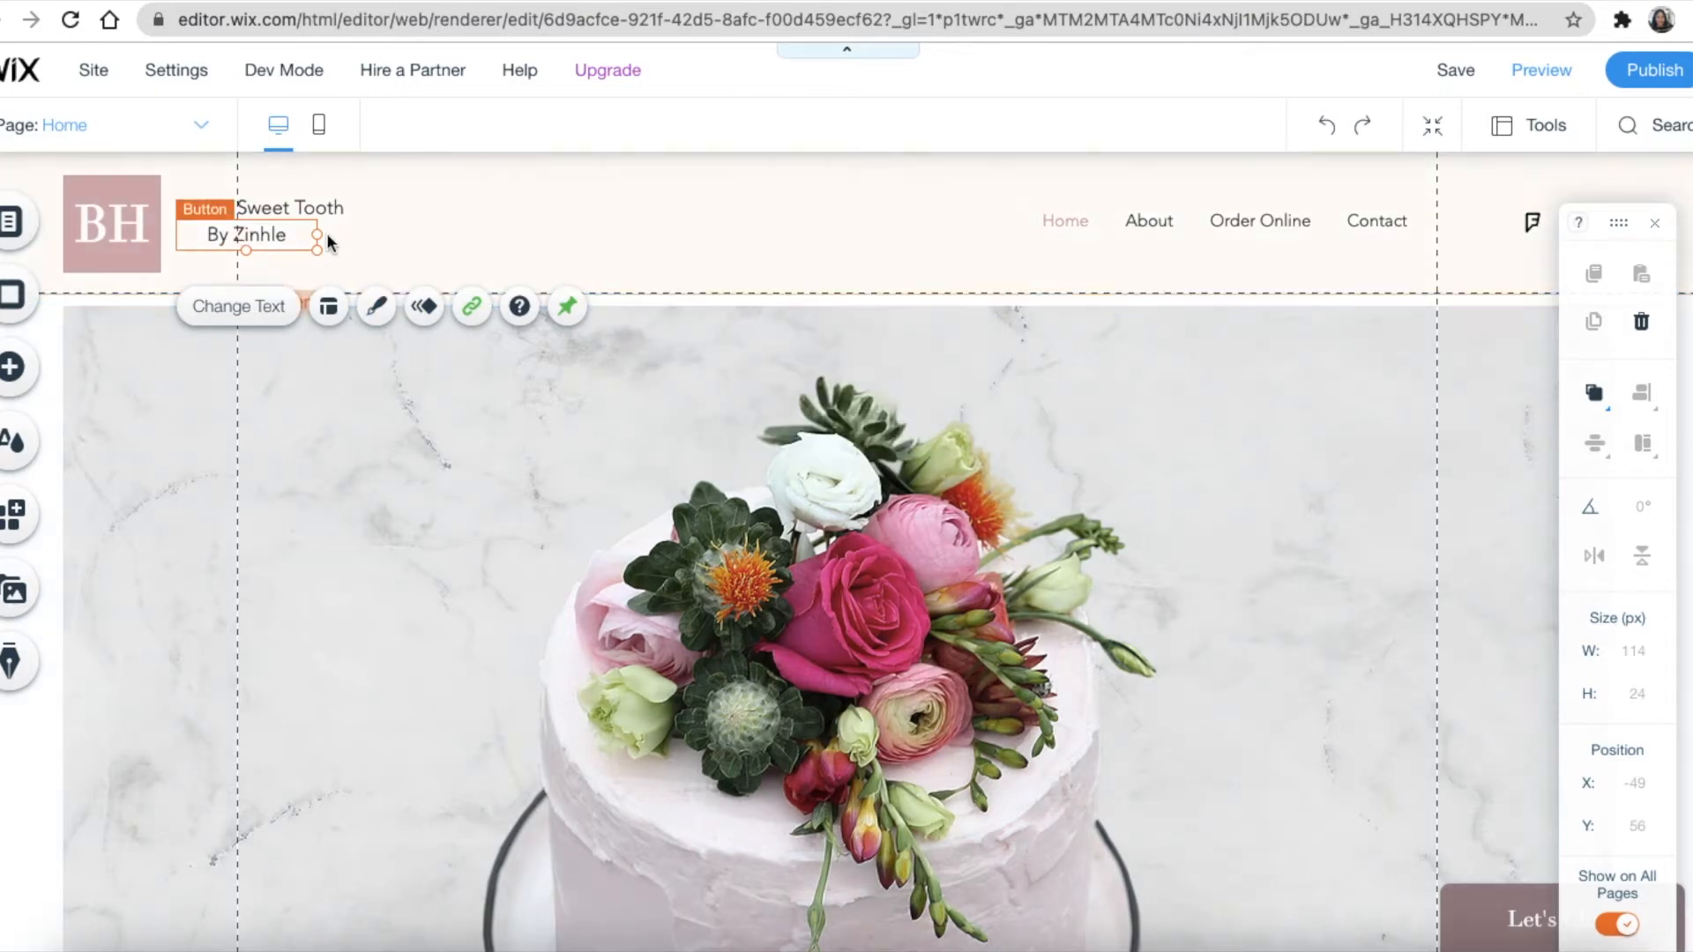
{"action": "left_click", "coordinate": [395, 233]}
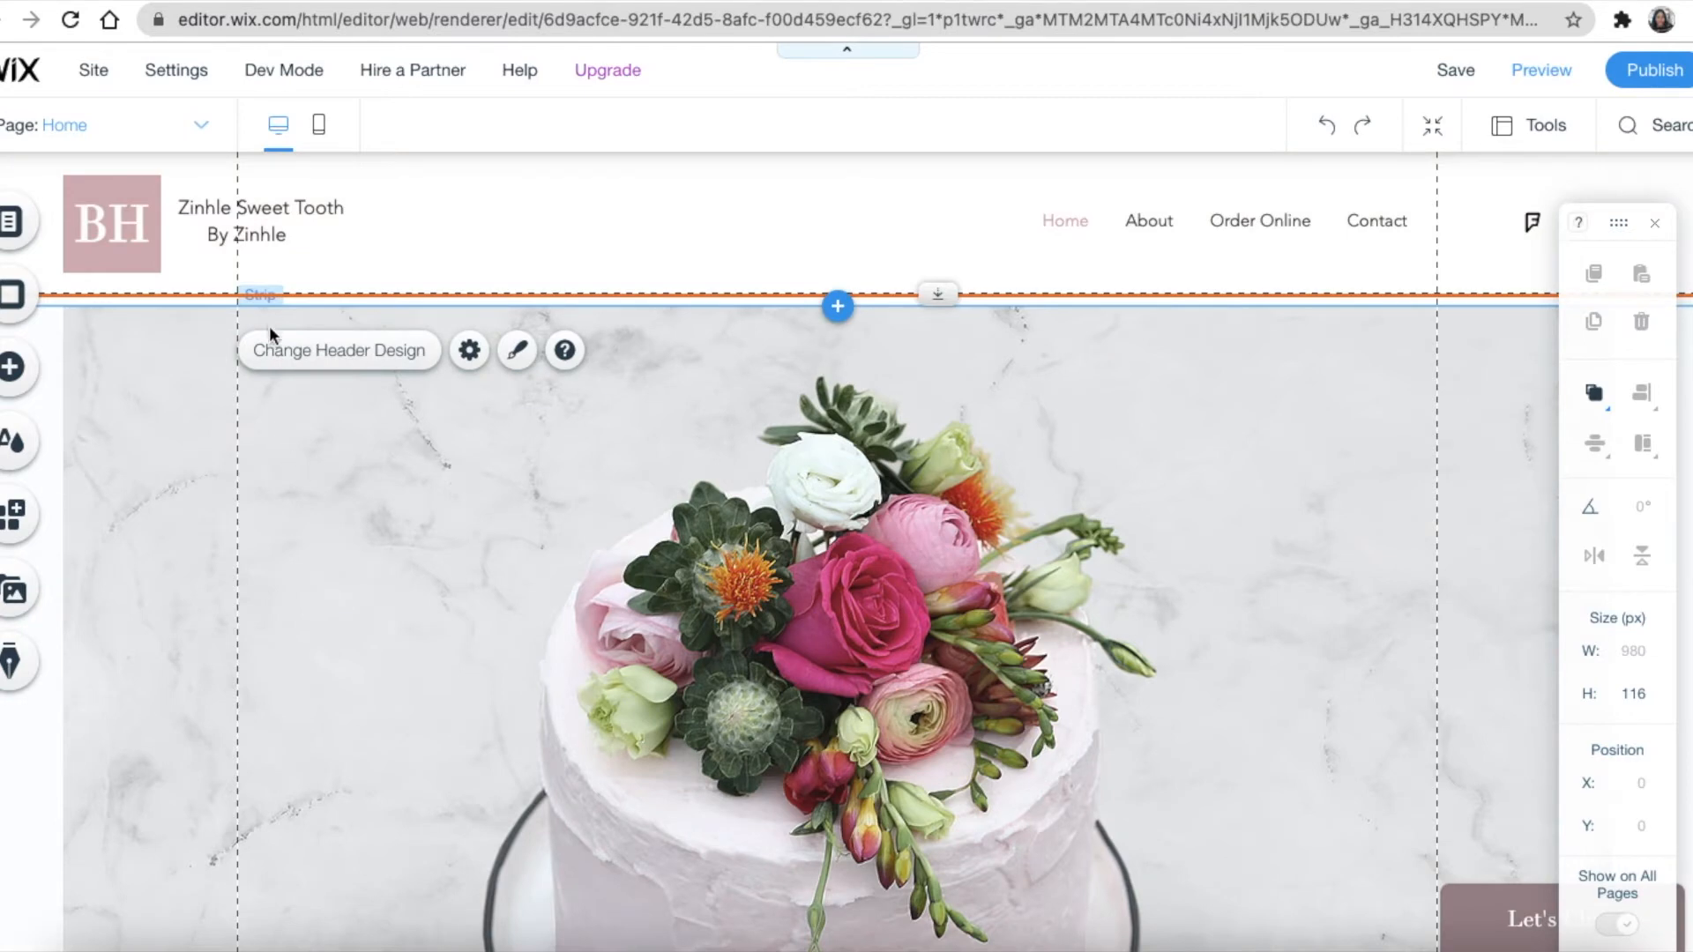
{"action": "left_click", "coordinate": [115, 205]}
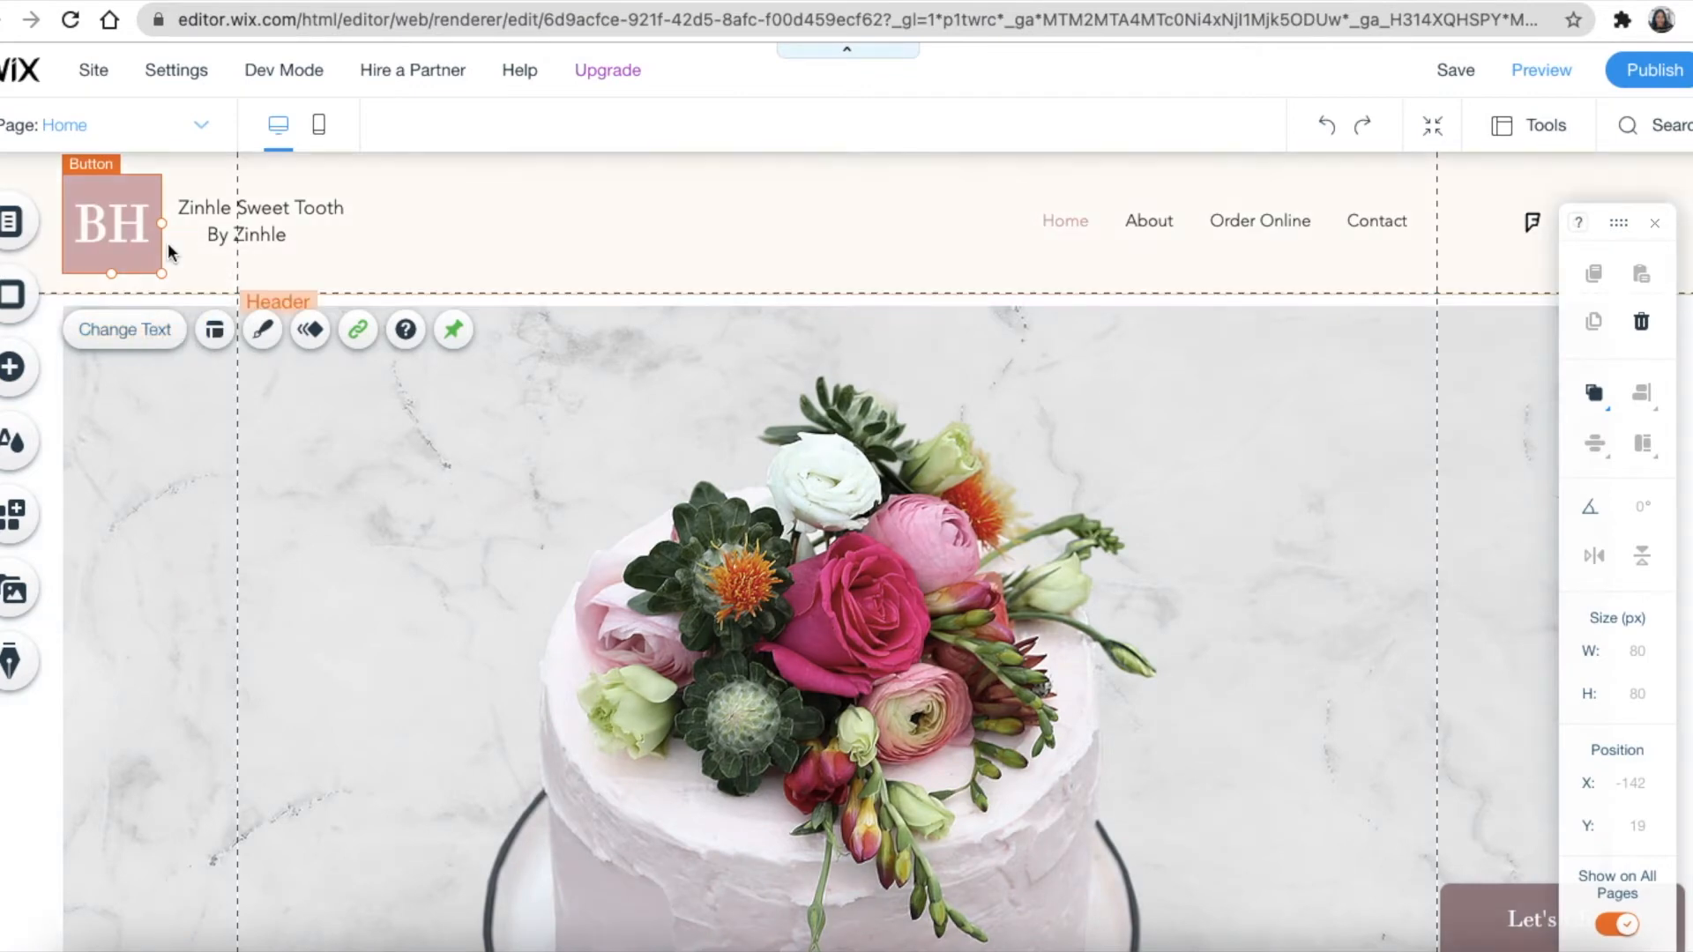
Delete the BH logo from the header and bring up the Add panel's image options
{"action": "key", "text": "Delete"}
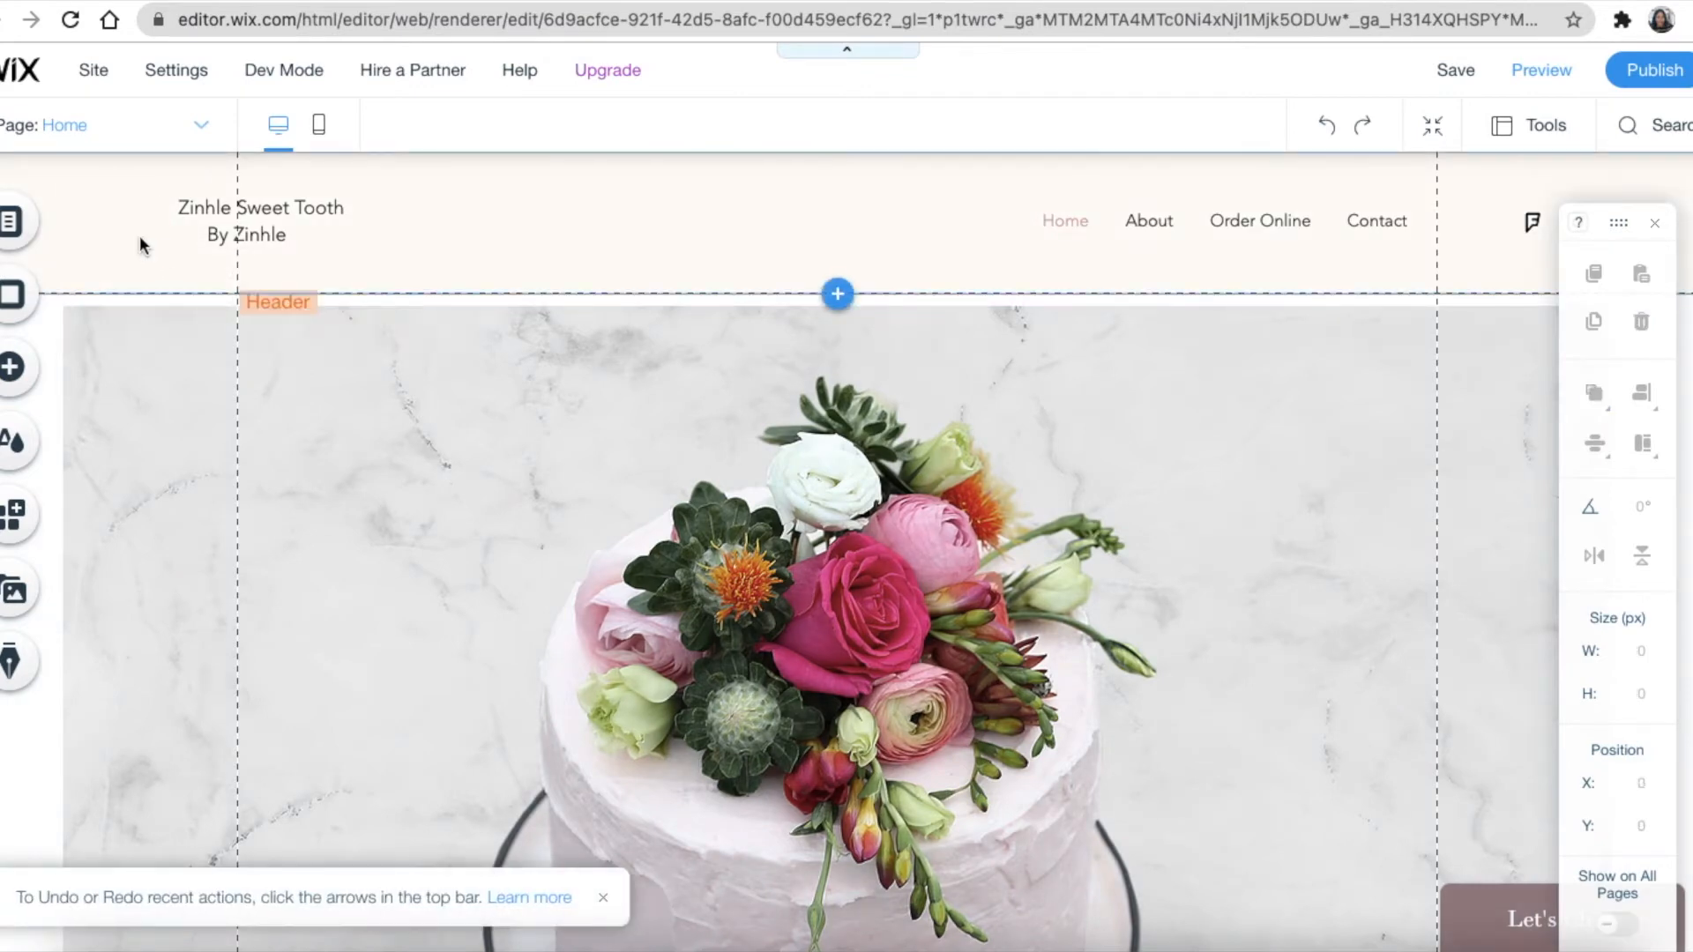
{"action": "left_click", "coordinate": [14, 370]}
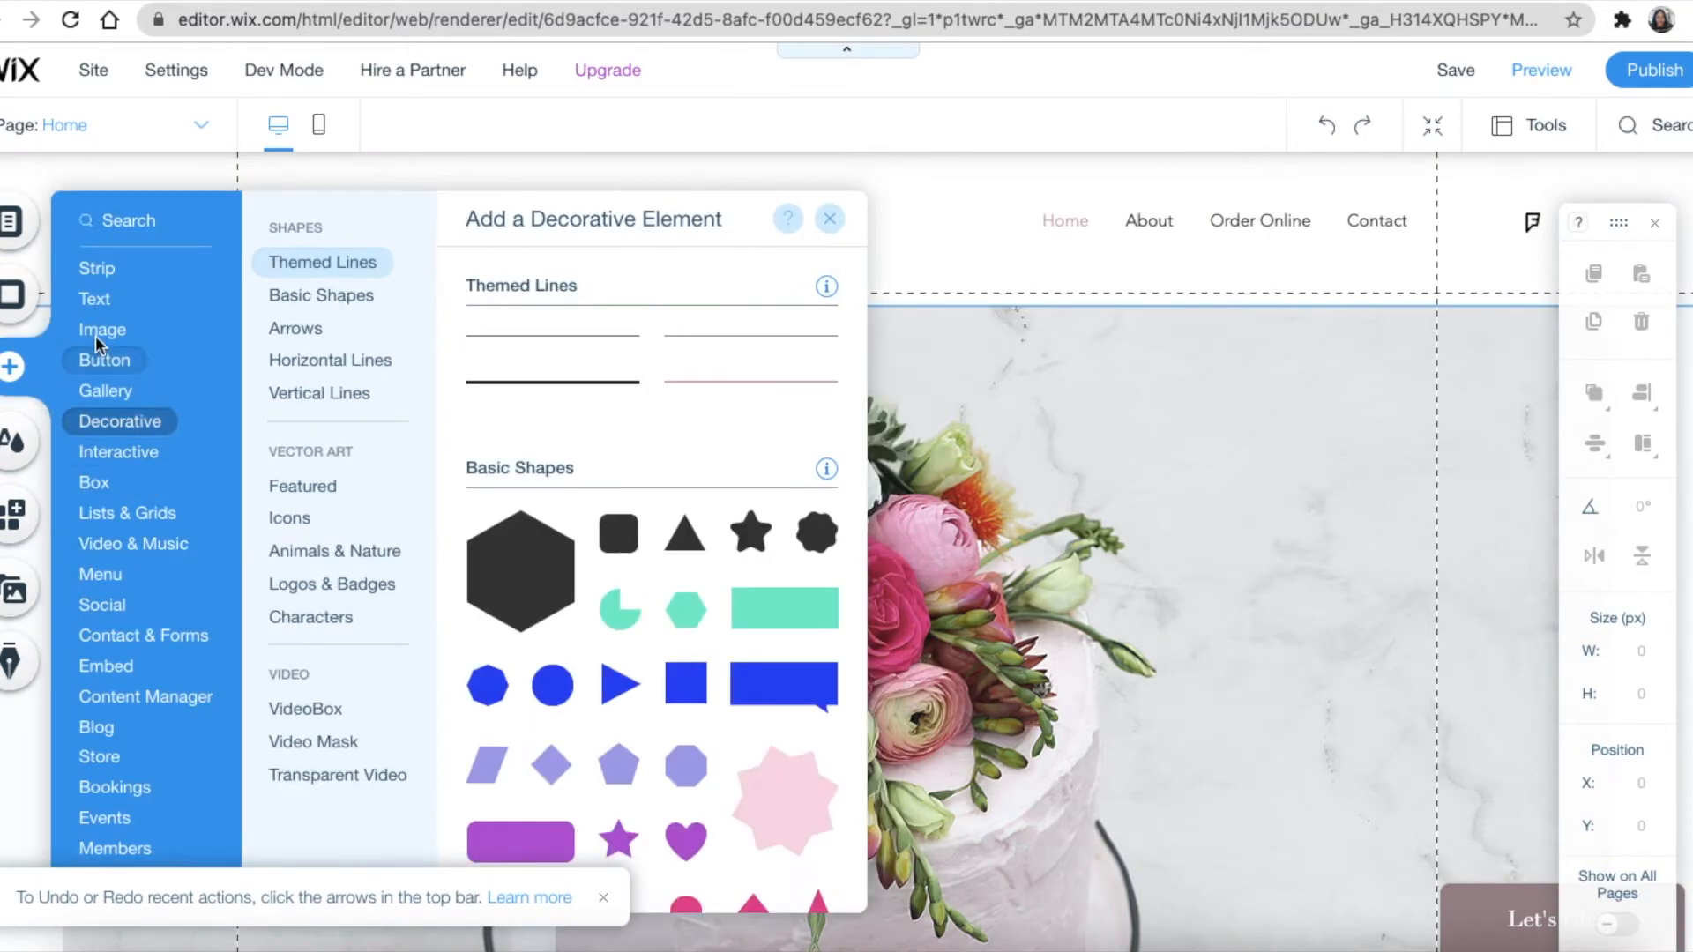
{"action": "mouse_move", "coordinate": [103, 329]}
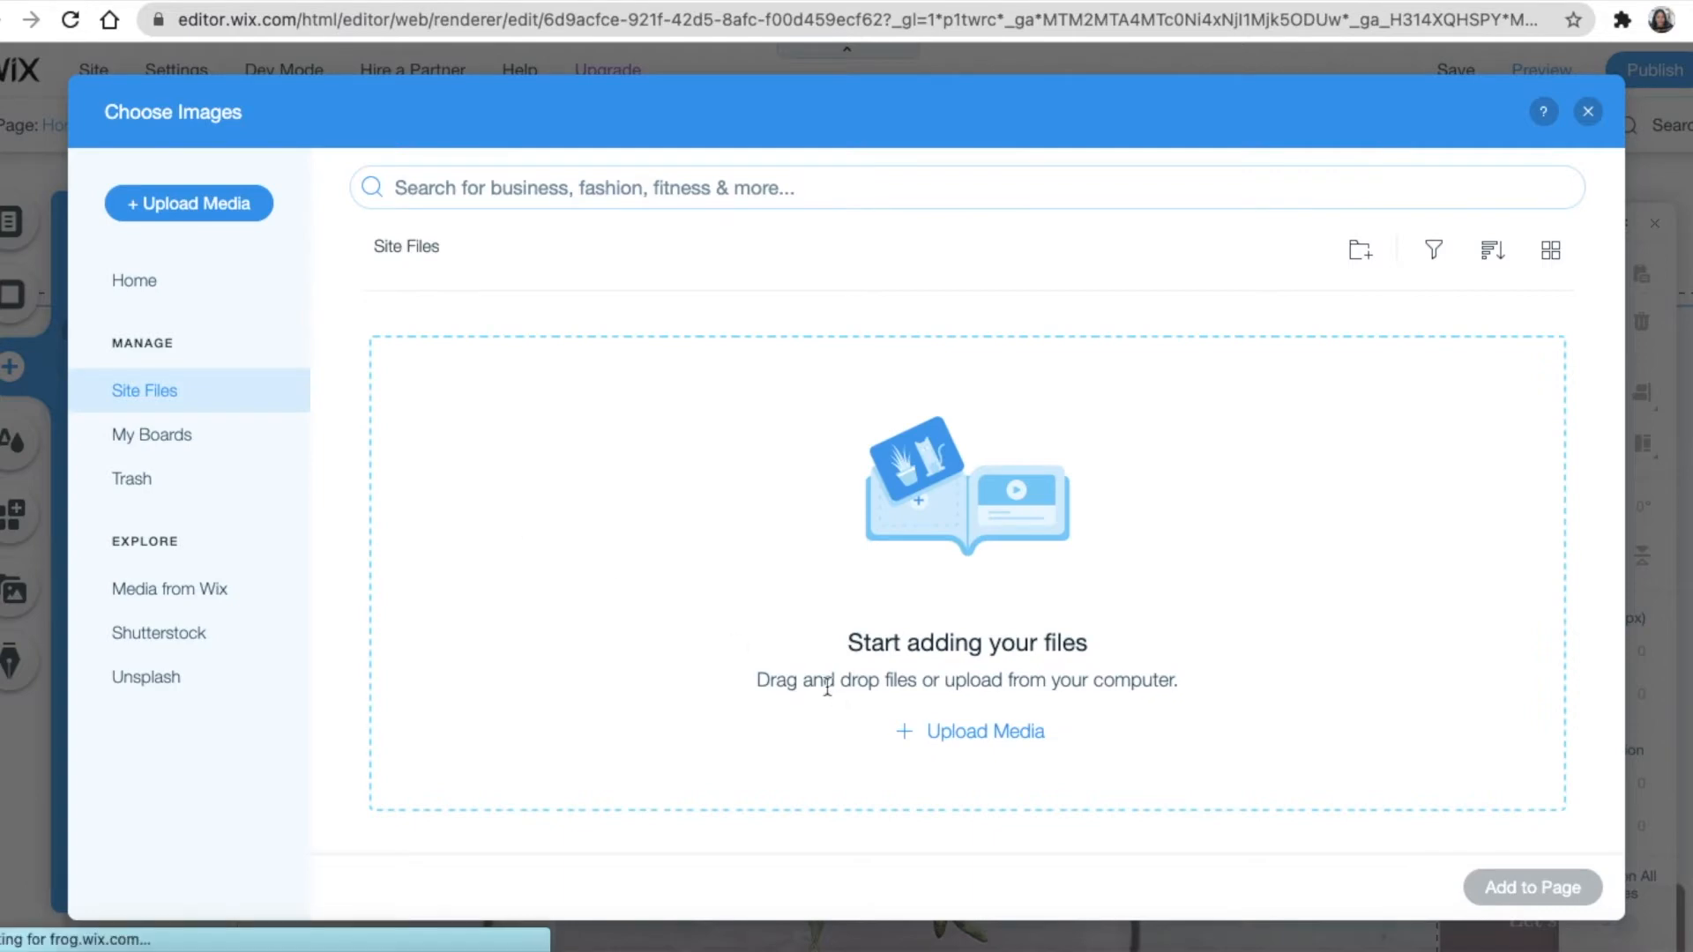
Upload Logo 1.png from the computer into Site Files, locating it with a 'logo' search
{"action": "left_click", "coordinate": [214, 217]}
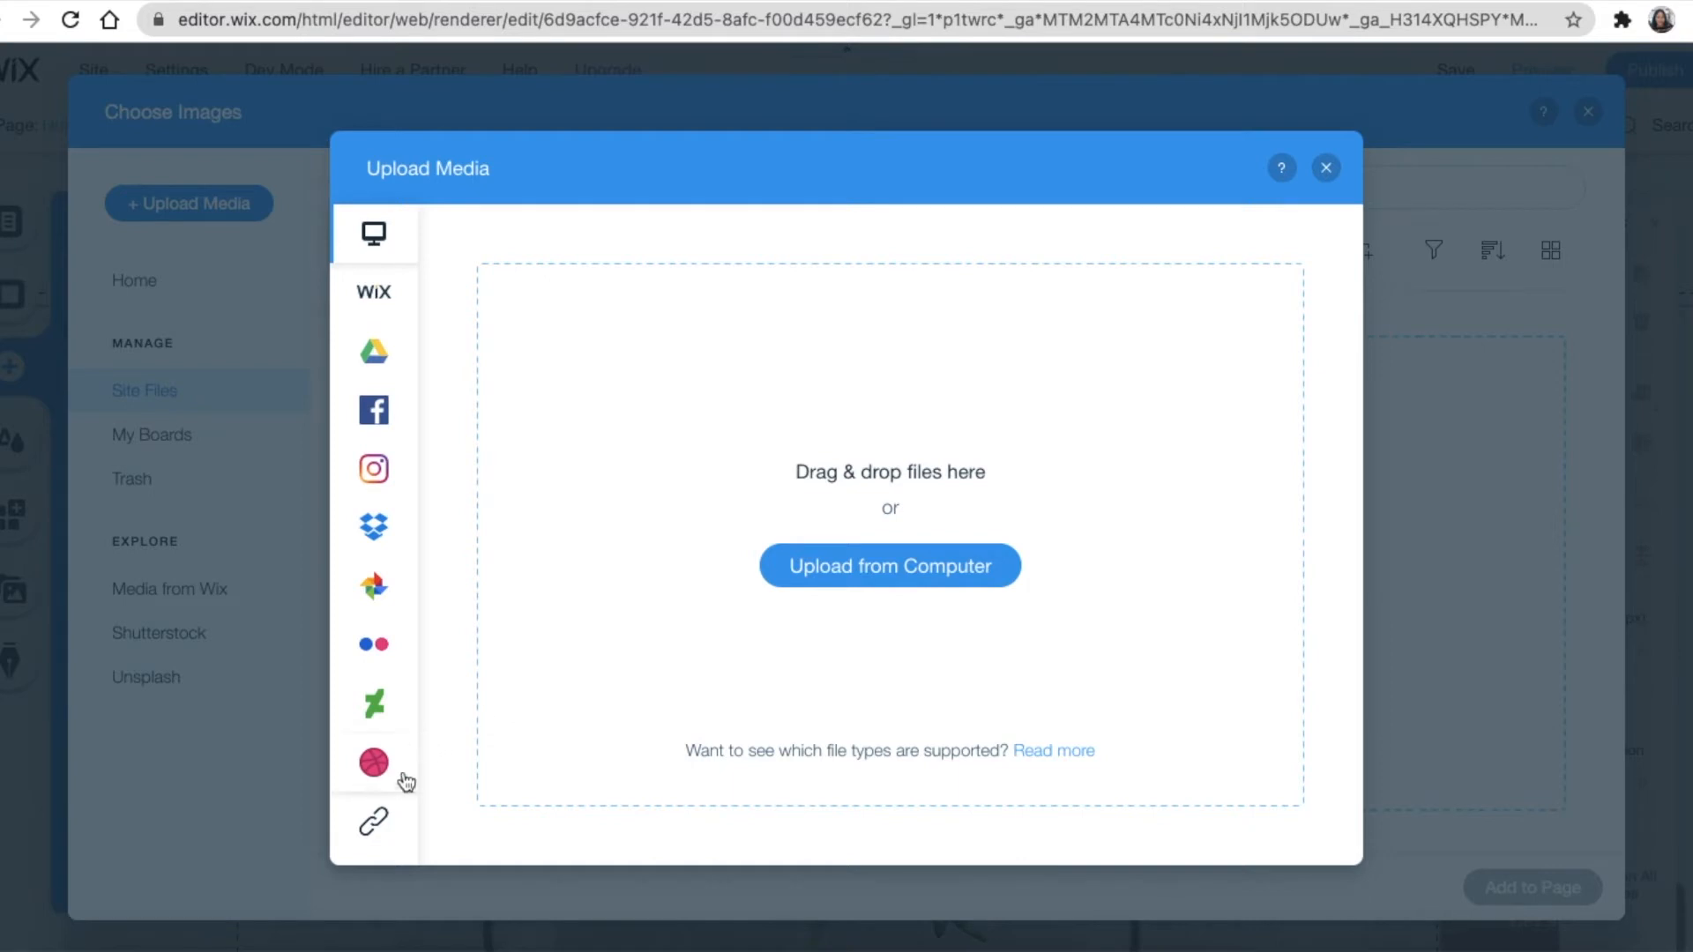
{"action": "left_click", "coordinate": [886, 572]}
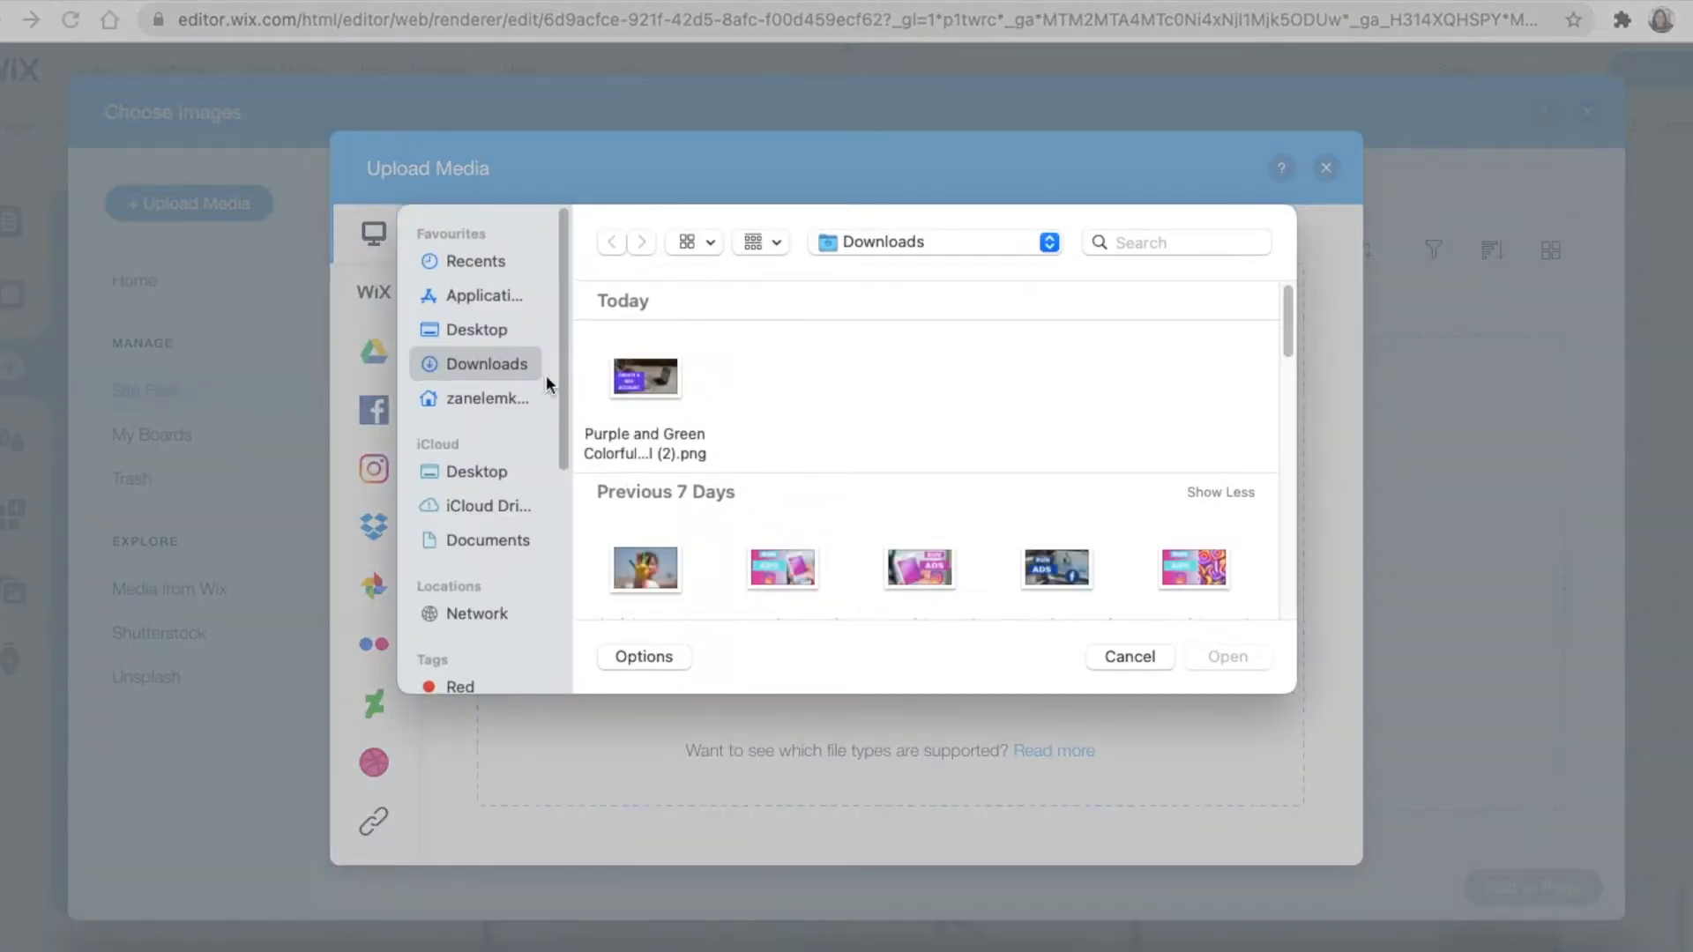
{"action": "left_click", "coordinate": [1123, 243]}
{"action": "type", "text": "logo"}
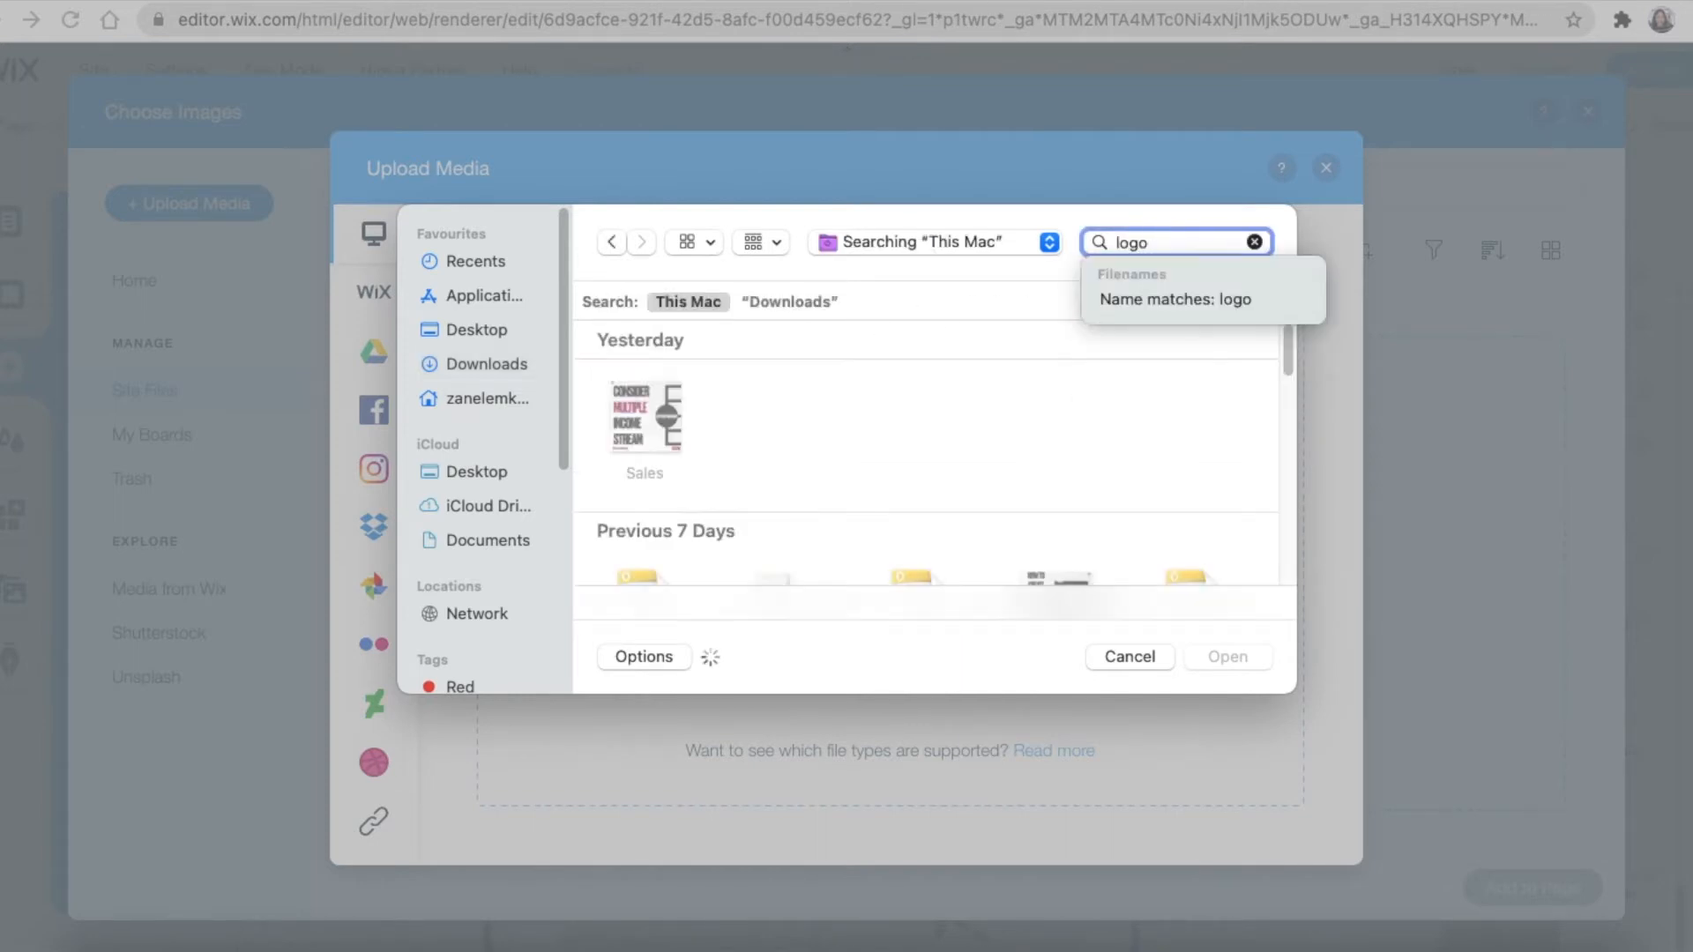
{"action": "key", "text": "Return"}
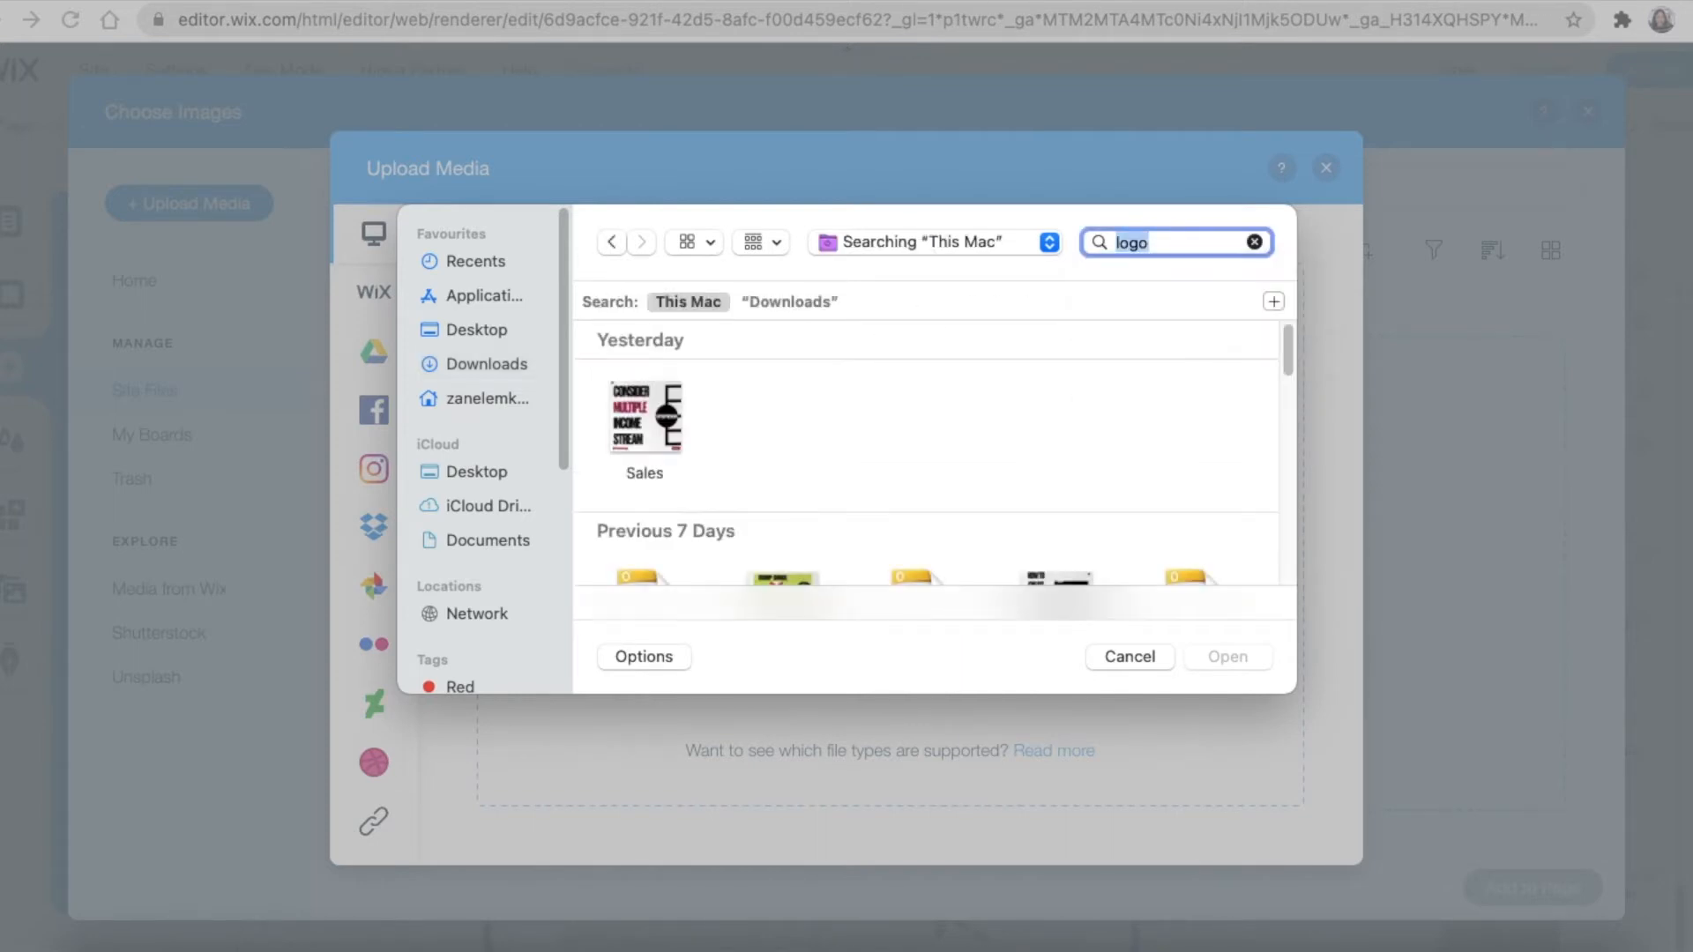
{"action": "scroll", "coordinate": [1083, 426], "scroll_direction": "down", "scroll_amount": 5}
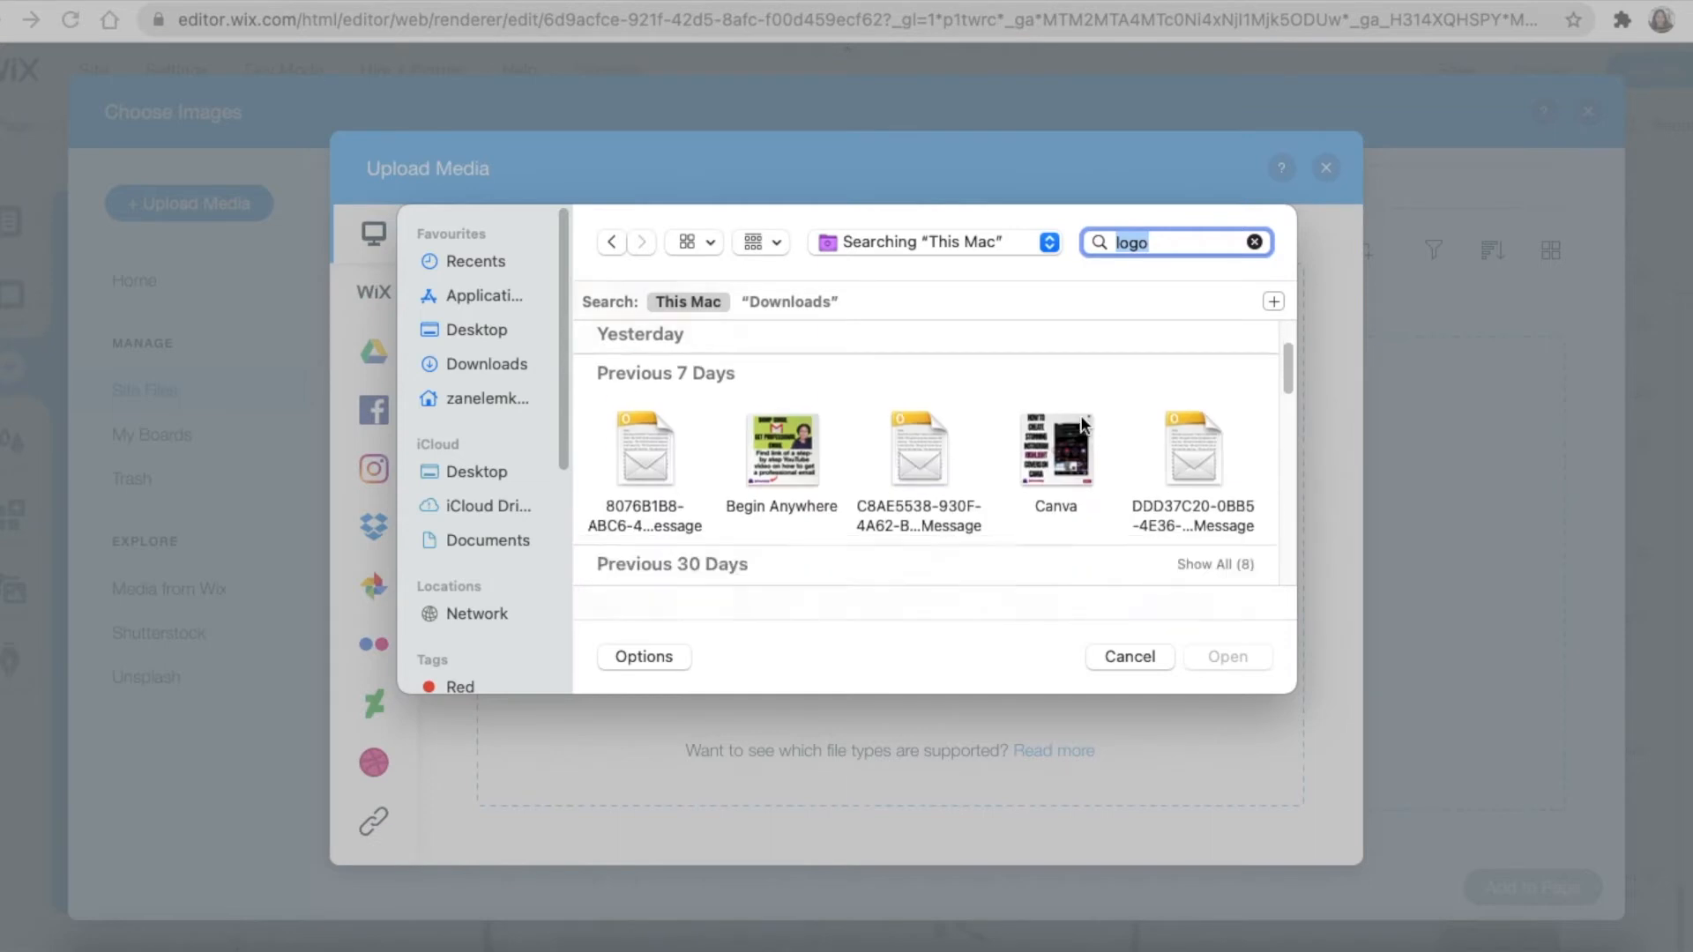
{"action": "scroll", "coordinate": [1083, 426], "scroll_direction": "down", "scroll_amount": 3}
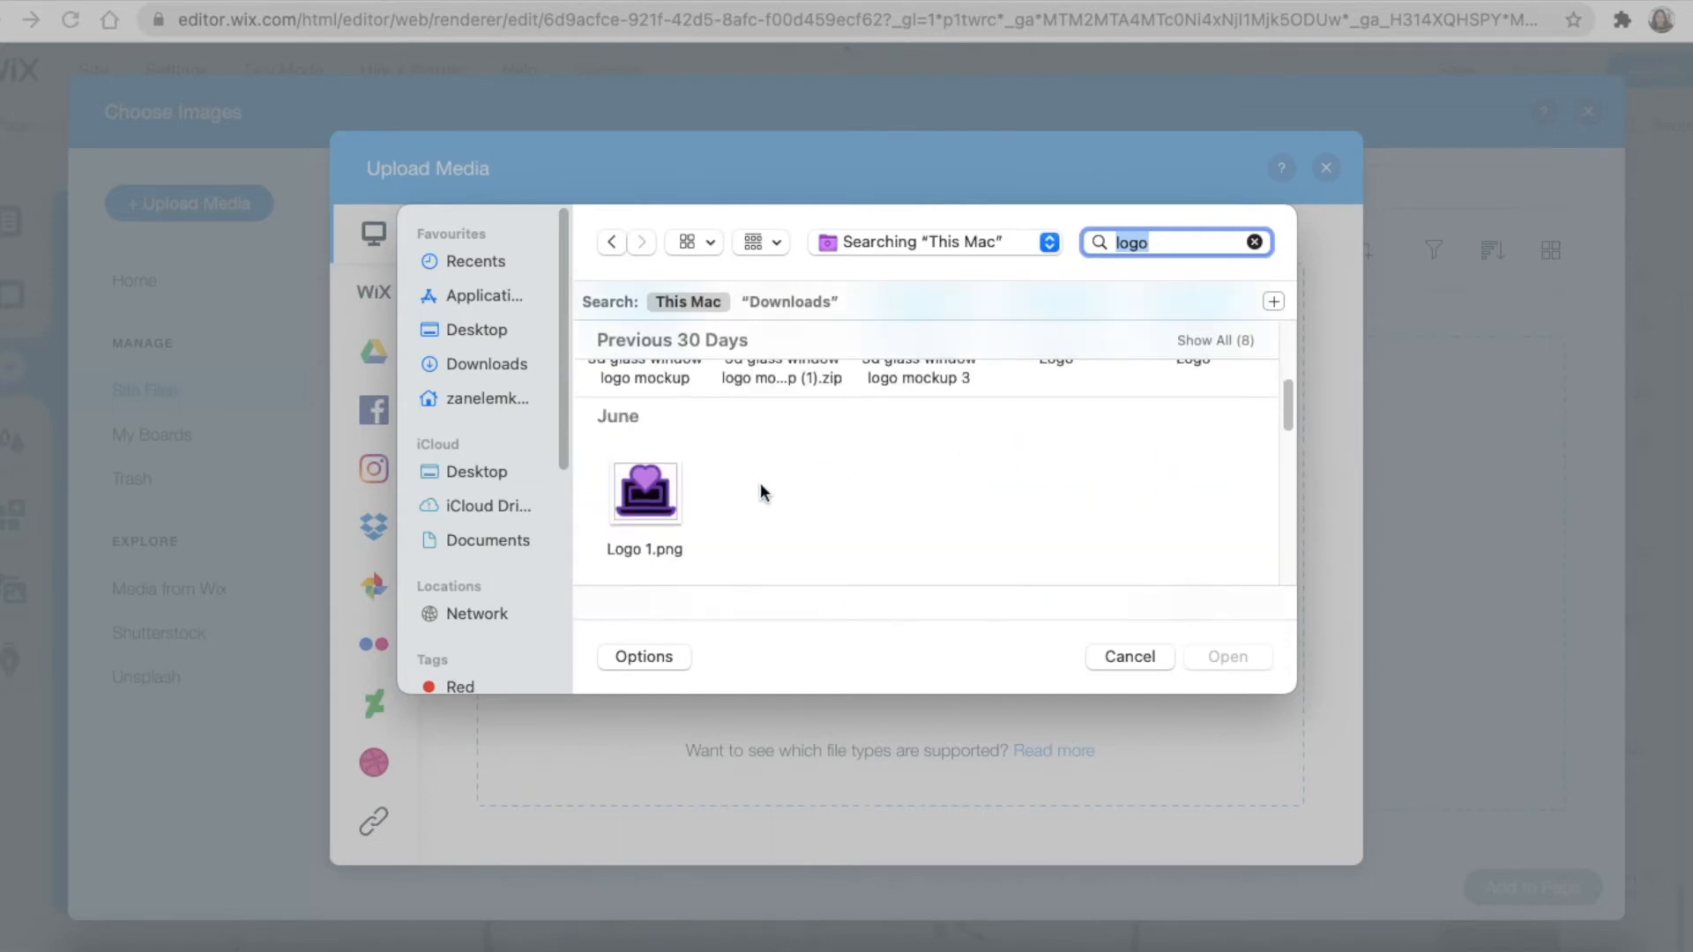
{"action": "left_click", "coordinate": [616, 500]}
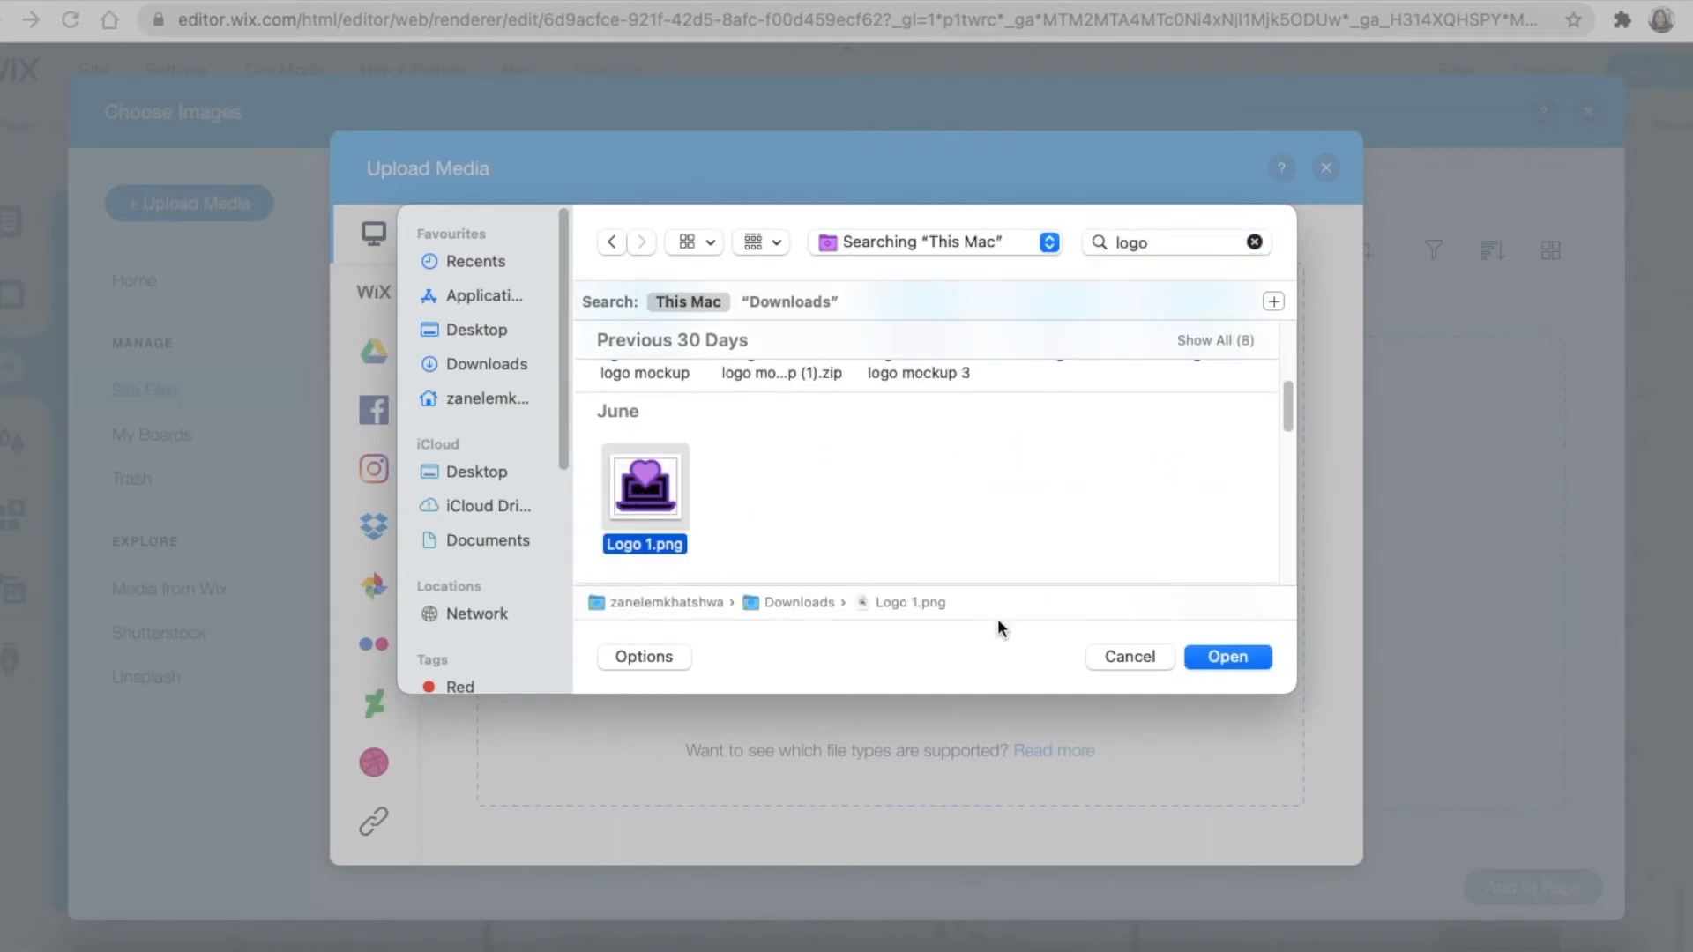
{"action": "left_click", "coordinate": [1259, 657]}
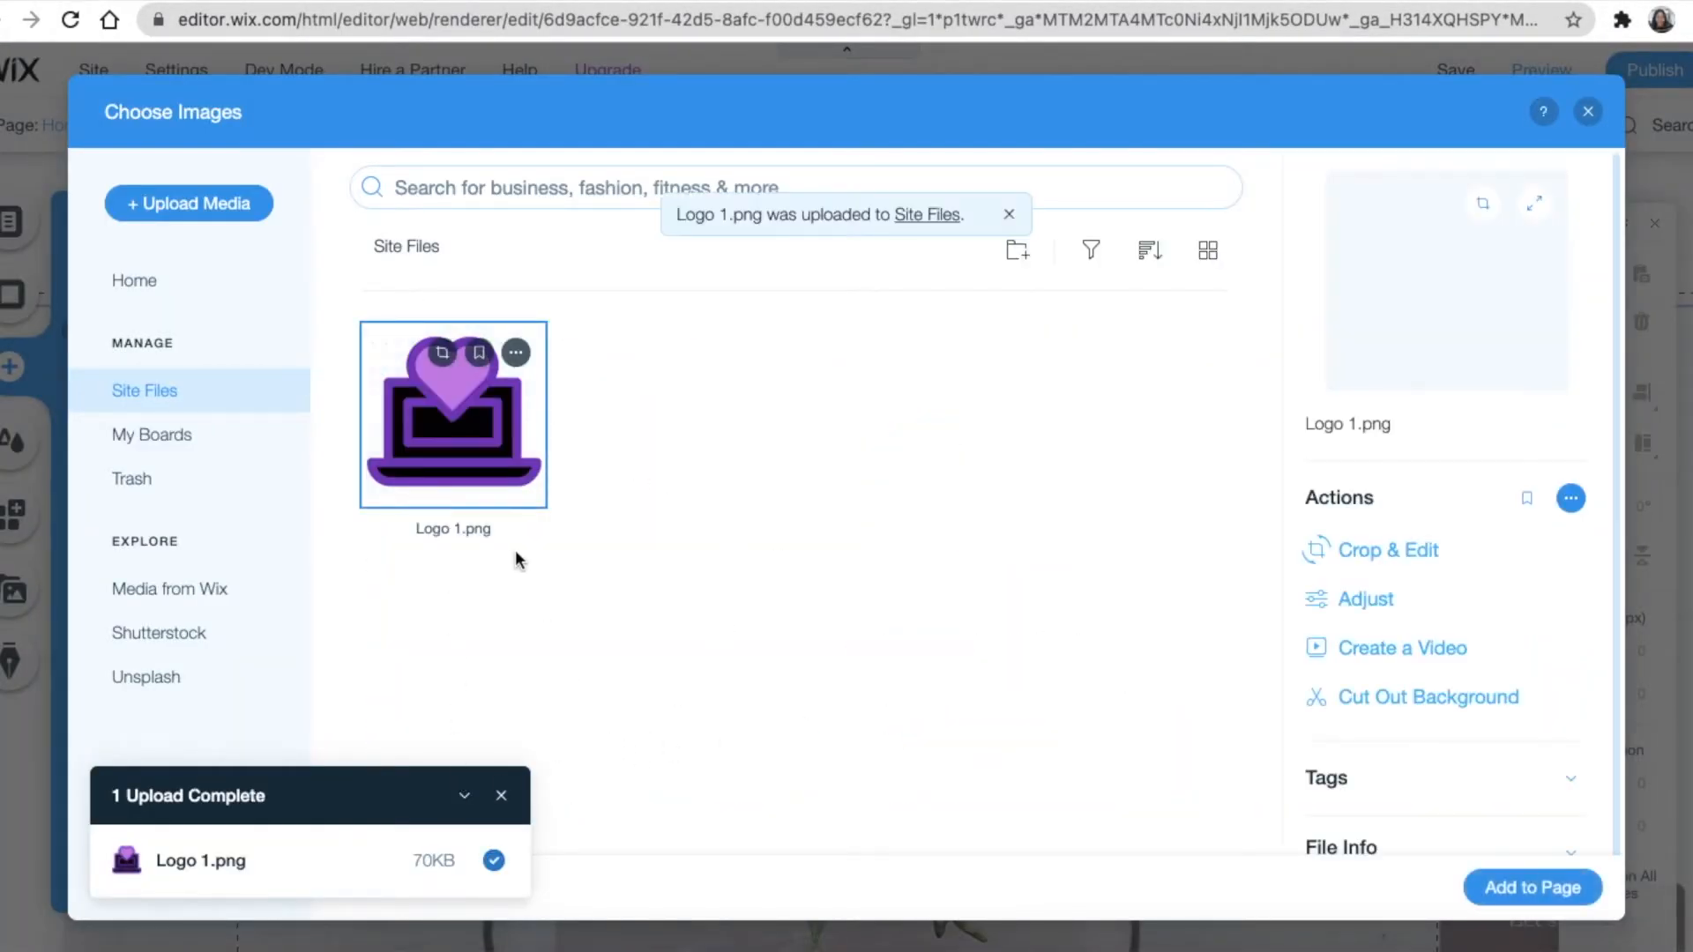
Add the uploaded logo to the page and shrink it to a small icon left of the site title
{"action": "left_click", "coordinate": [1549, 891]}
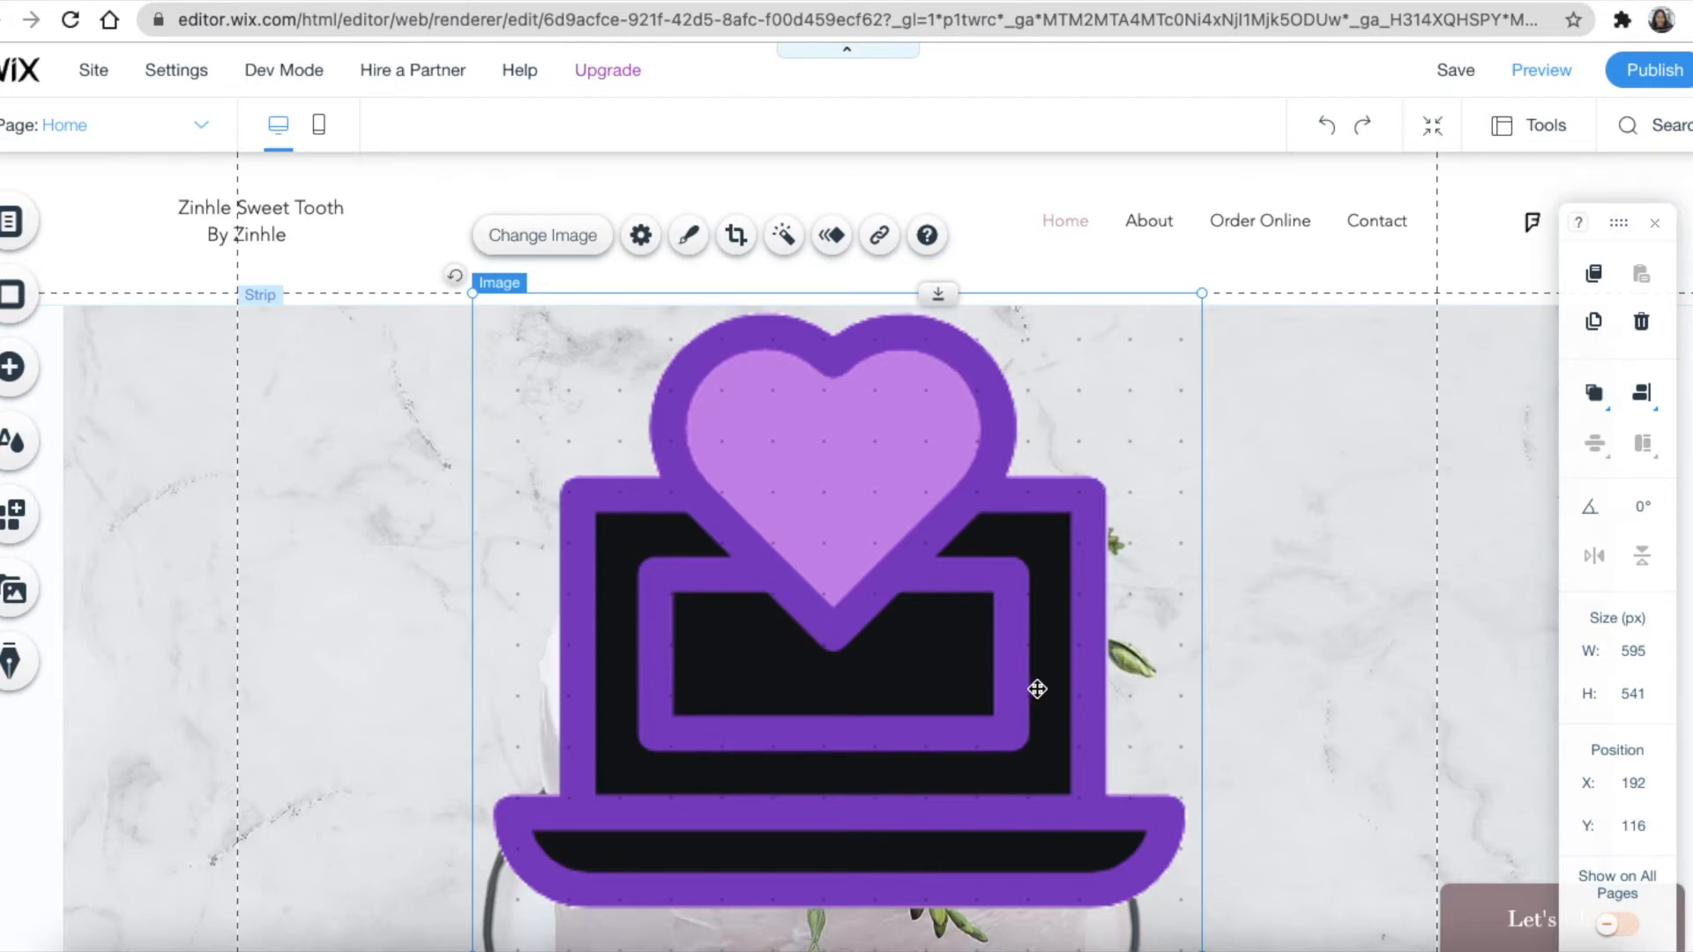
{"action": "left_click", "coordinate": [1203, 293]}
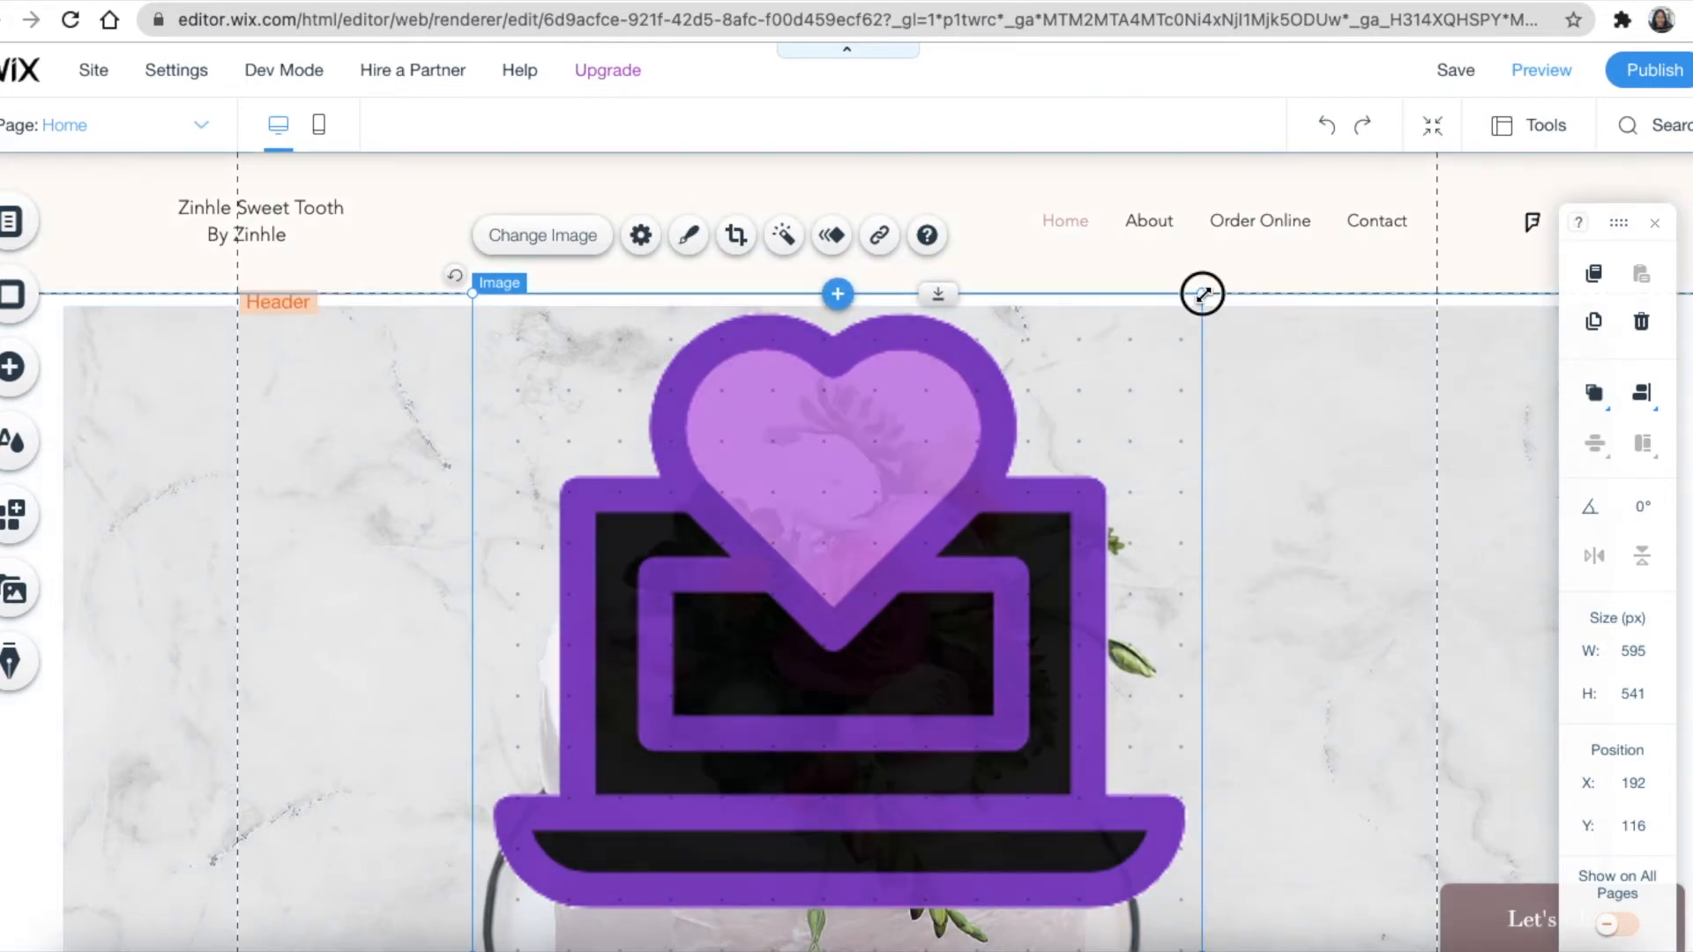
{"action": "left_click_drag", "start_coordinate": [1203, 293], "coordinate": [123, 229]}
{"action": "left_click", "coordinate": [349, 425]}
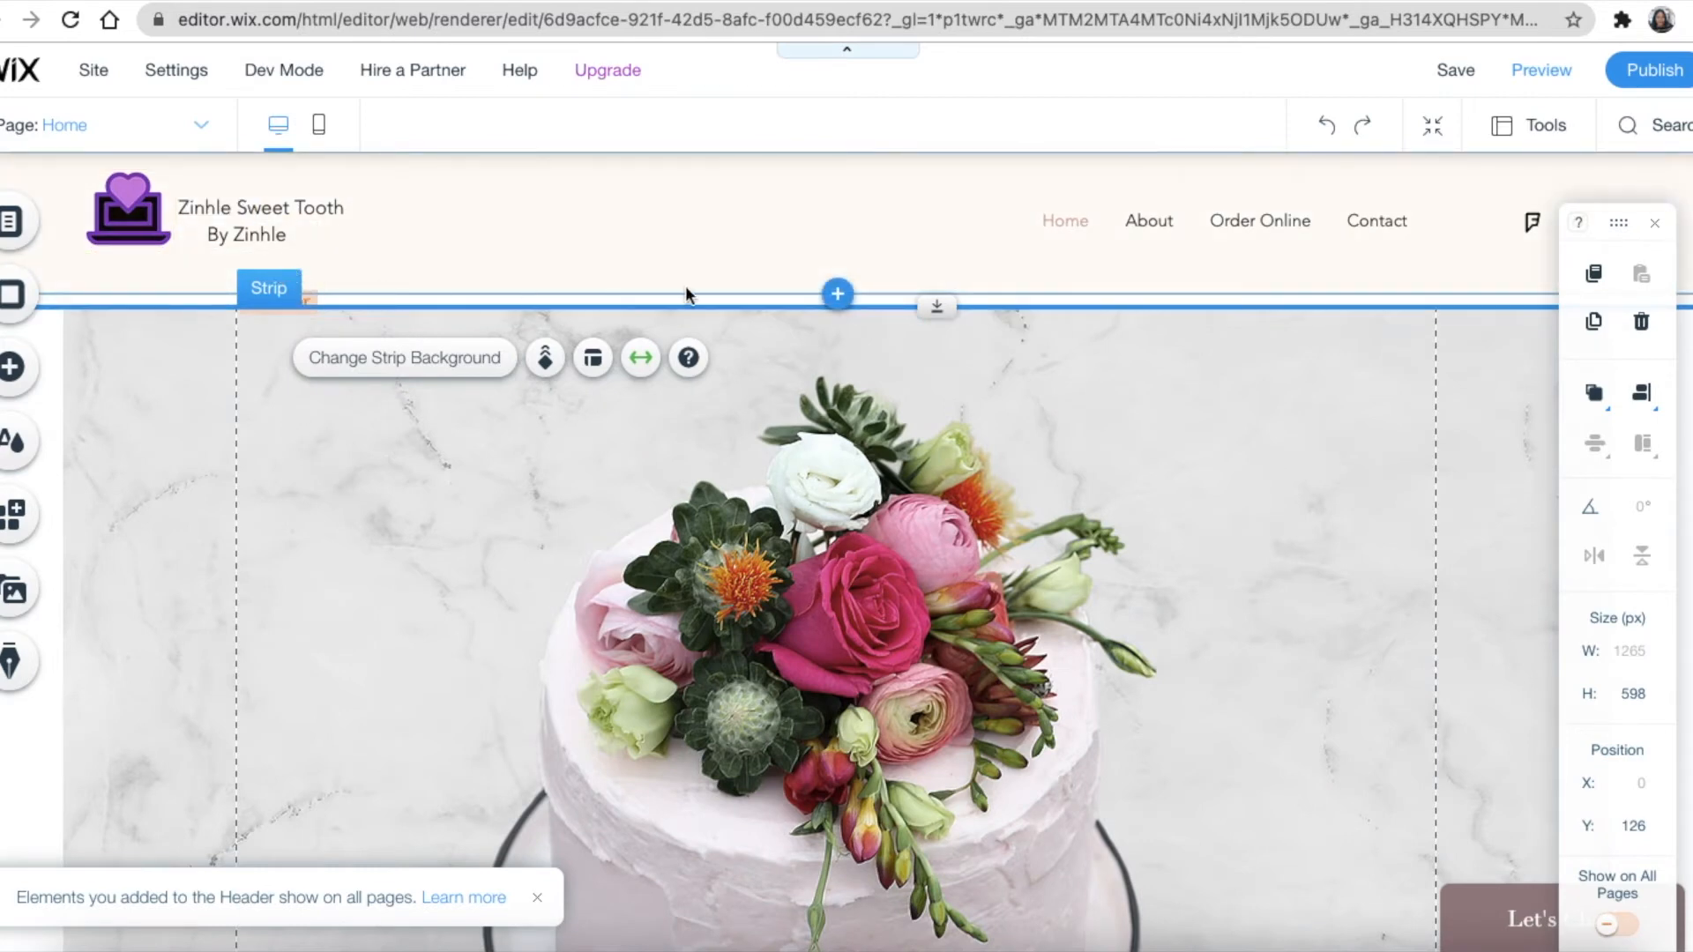
{"action": "scroll", "coordinate": [546, 512], "scroll_direction": "down", "scroll_amount": 3}
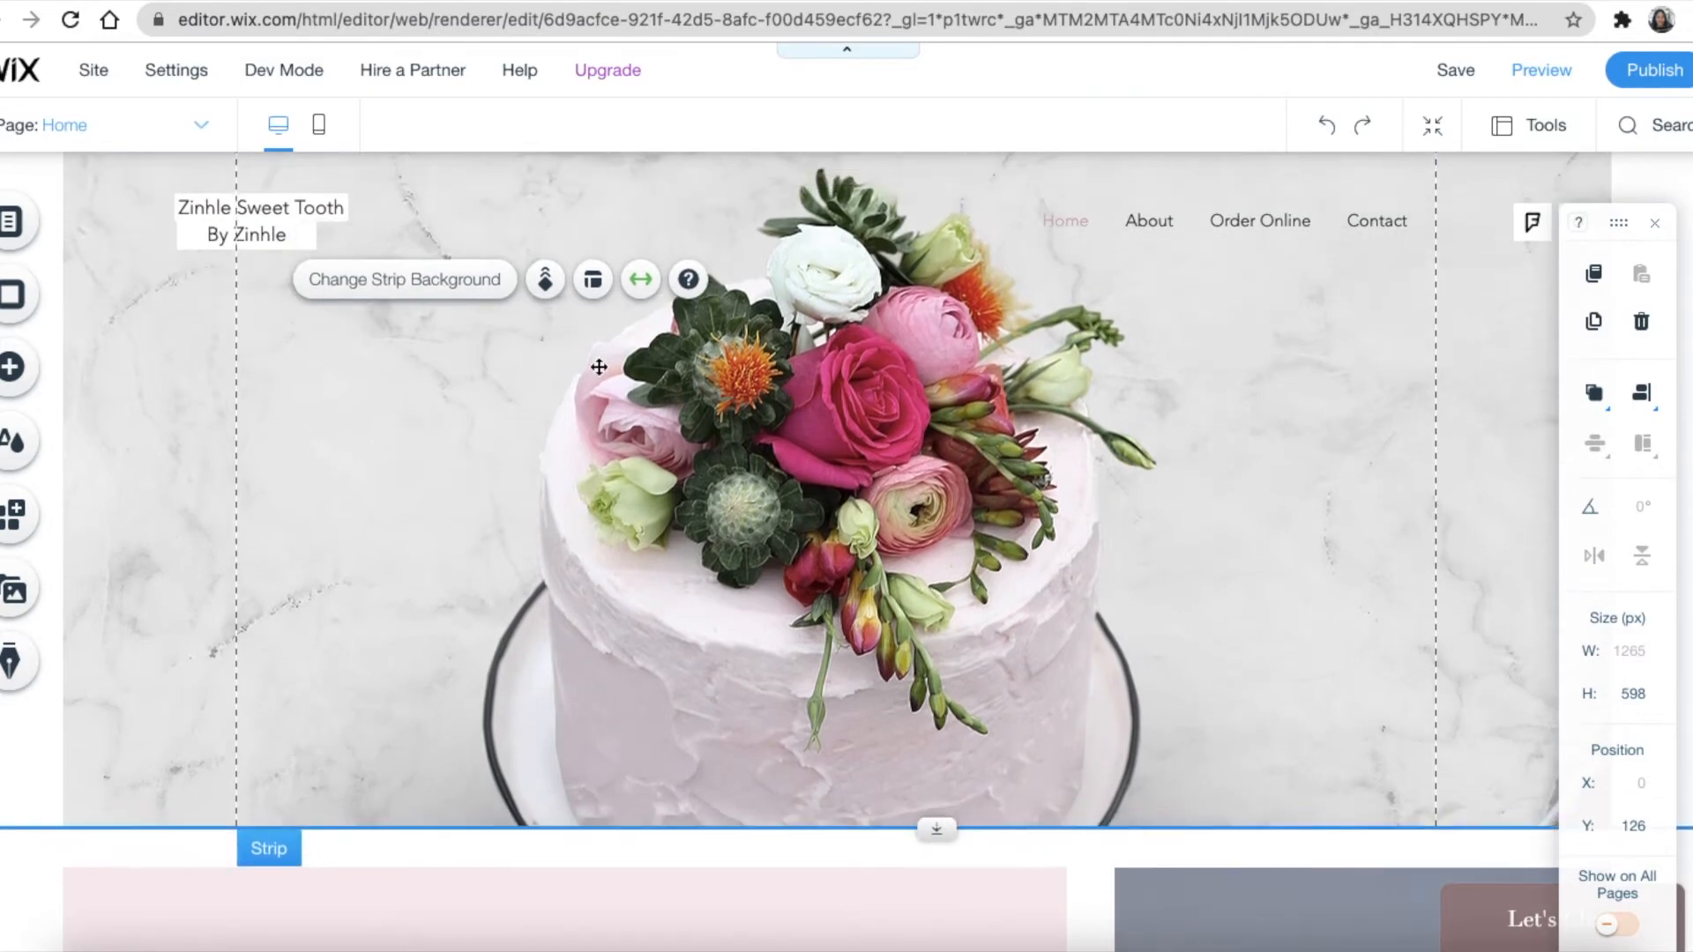
Set the hero strip background to the Wedding Cake stock photo found by searching 'cake'
{"action": "left_click", "coordinate": [818, 513]}
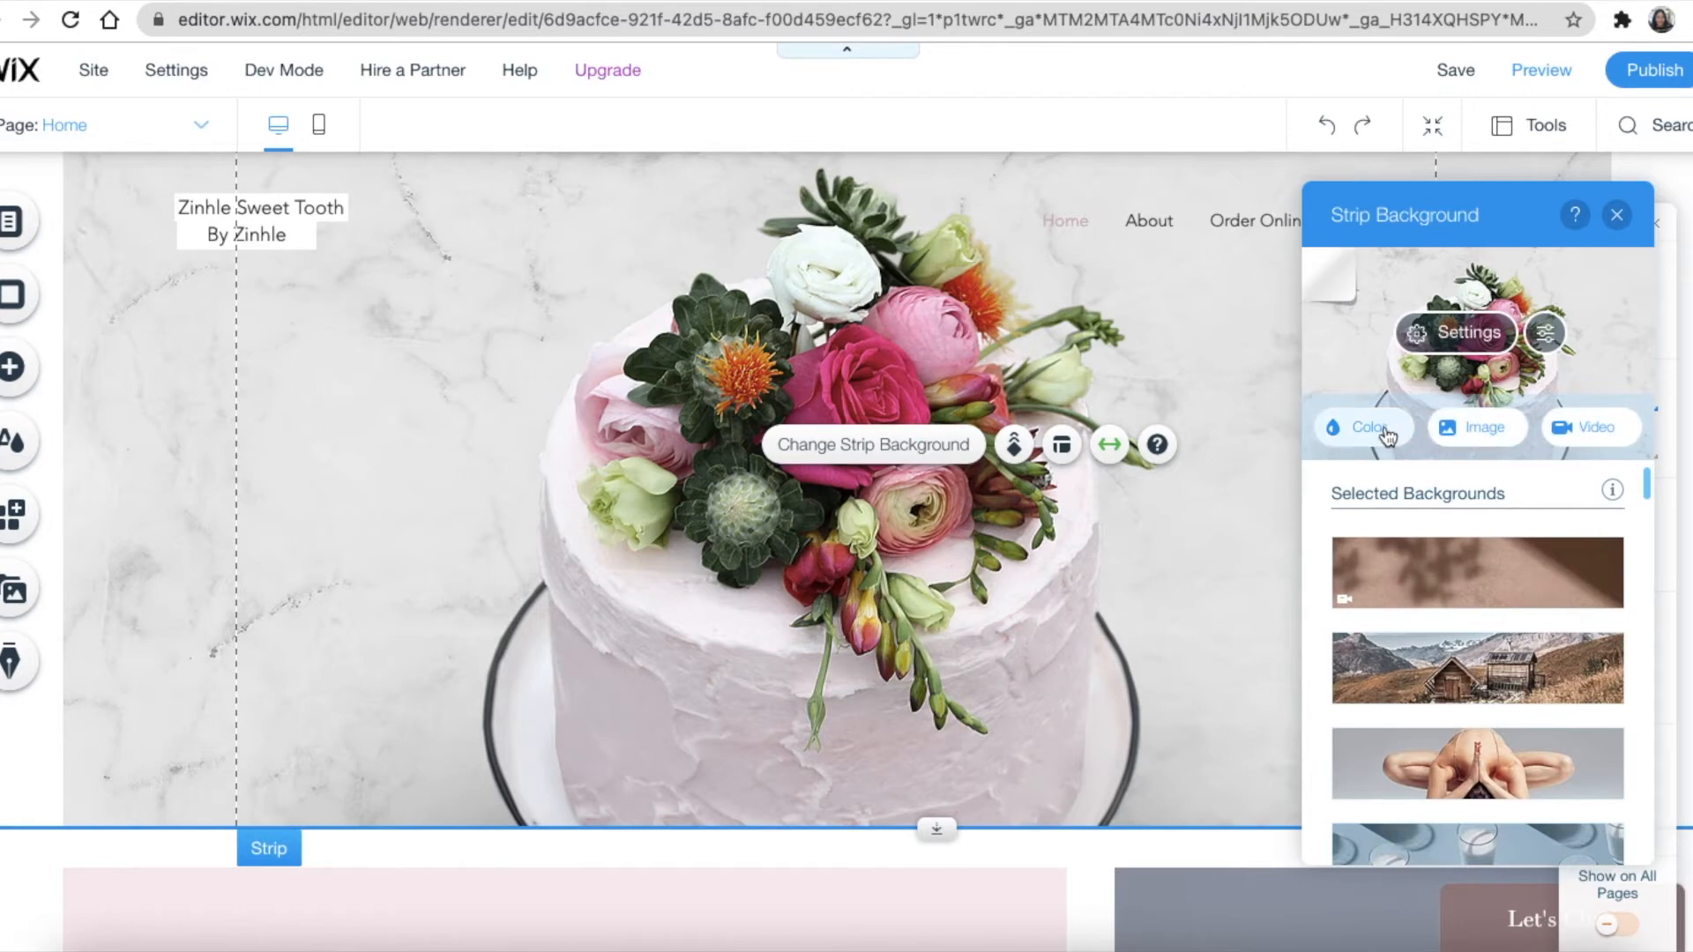
{"action": "left_click", "coordinate": [1469, 431]}
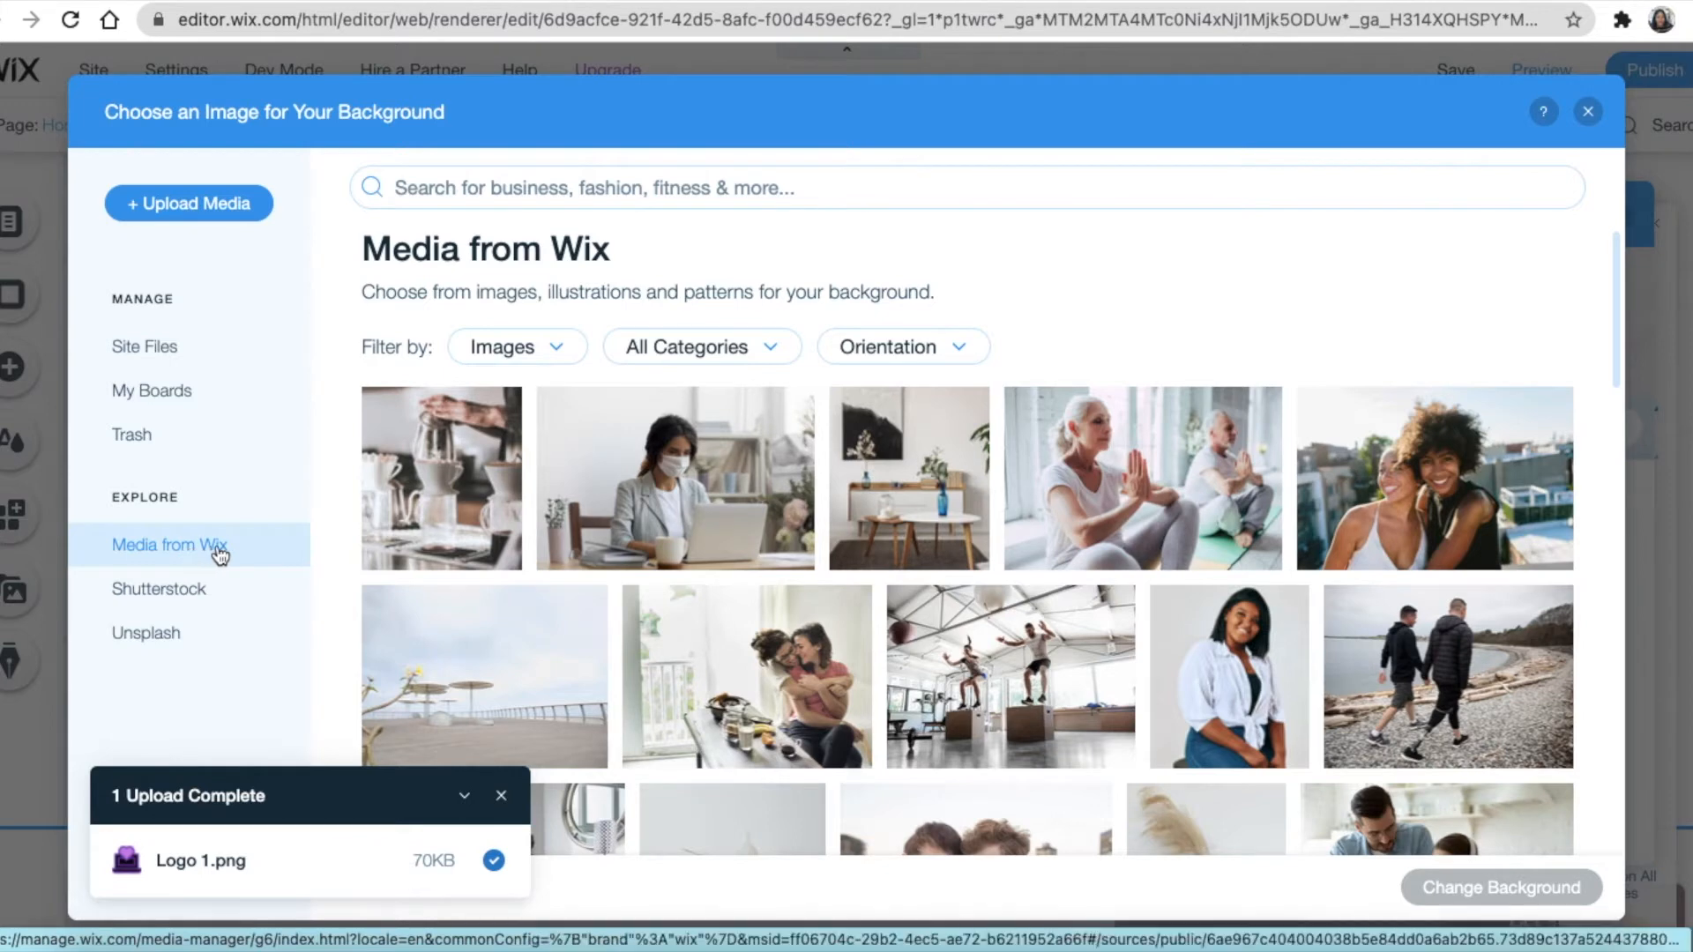
{"action": "left_click", "coordinate": [501, 190]}
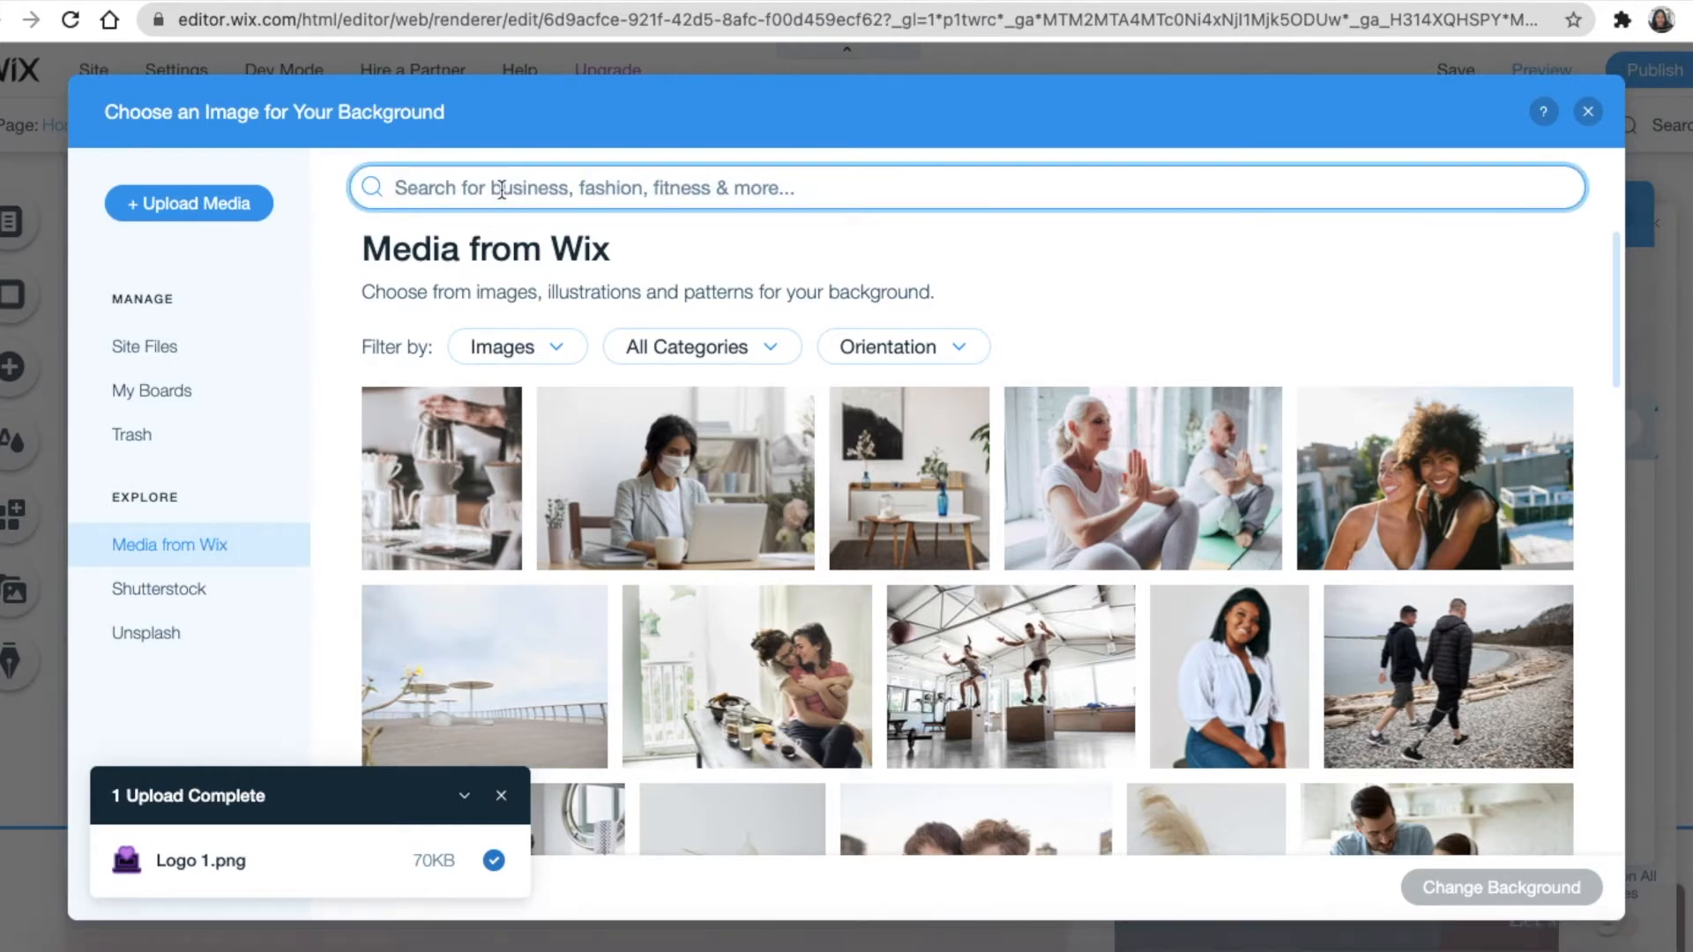
{"action": "type", "text": "cake"}
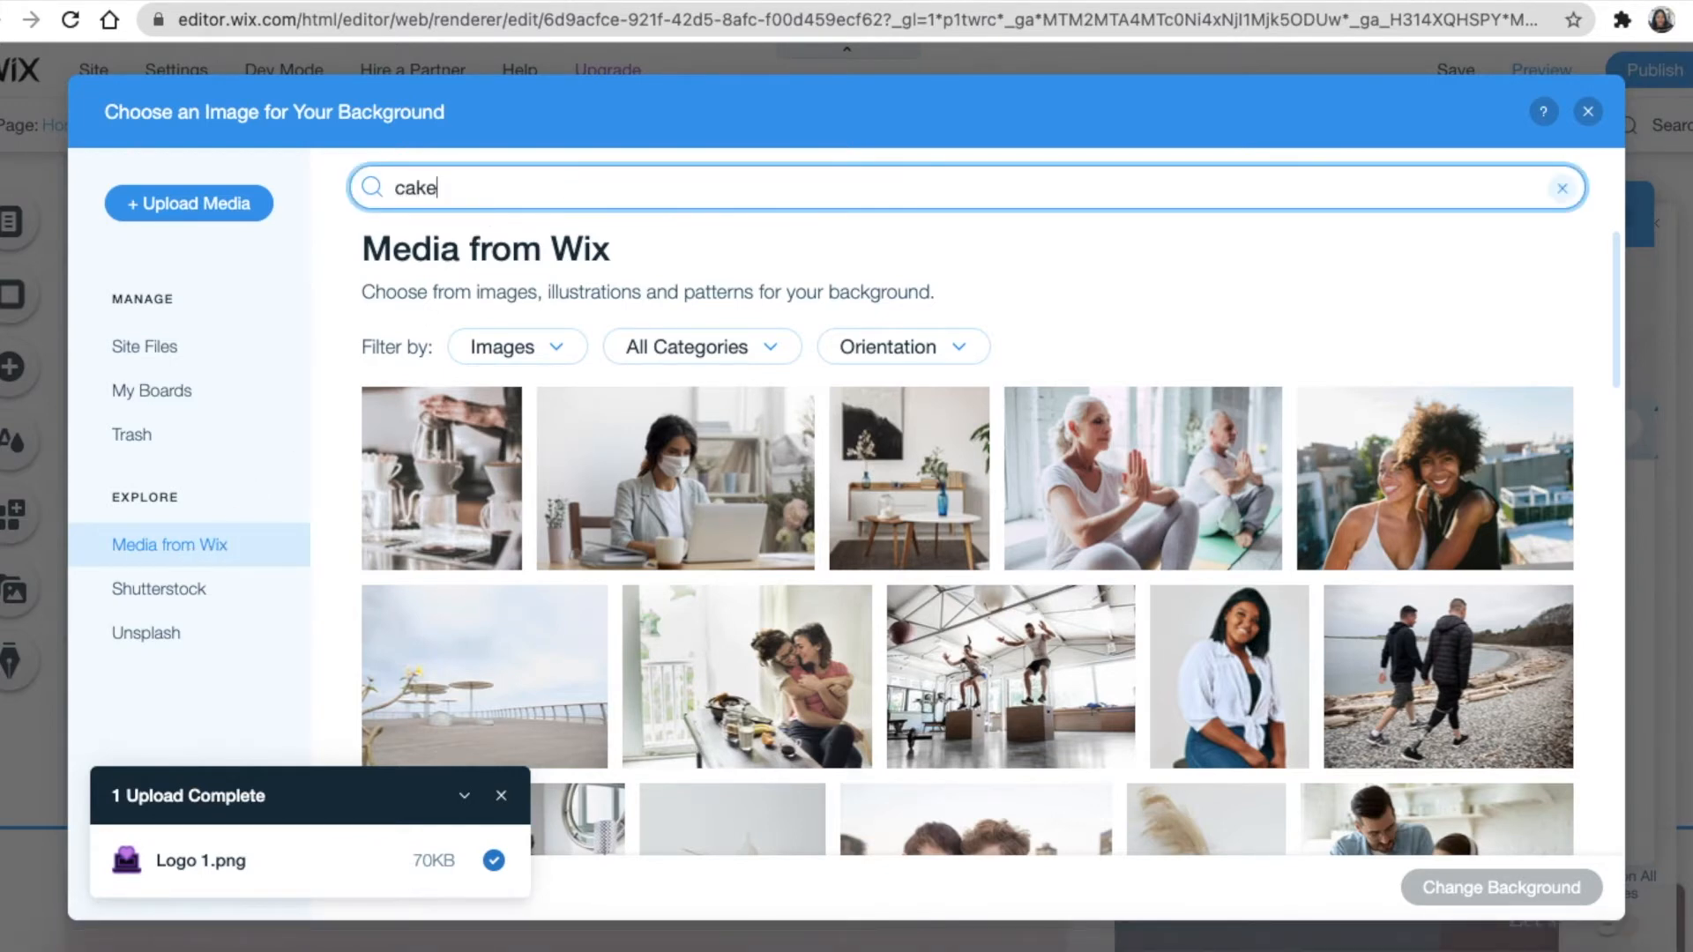
{"action": "key", "text": "Return"}
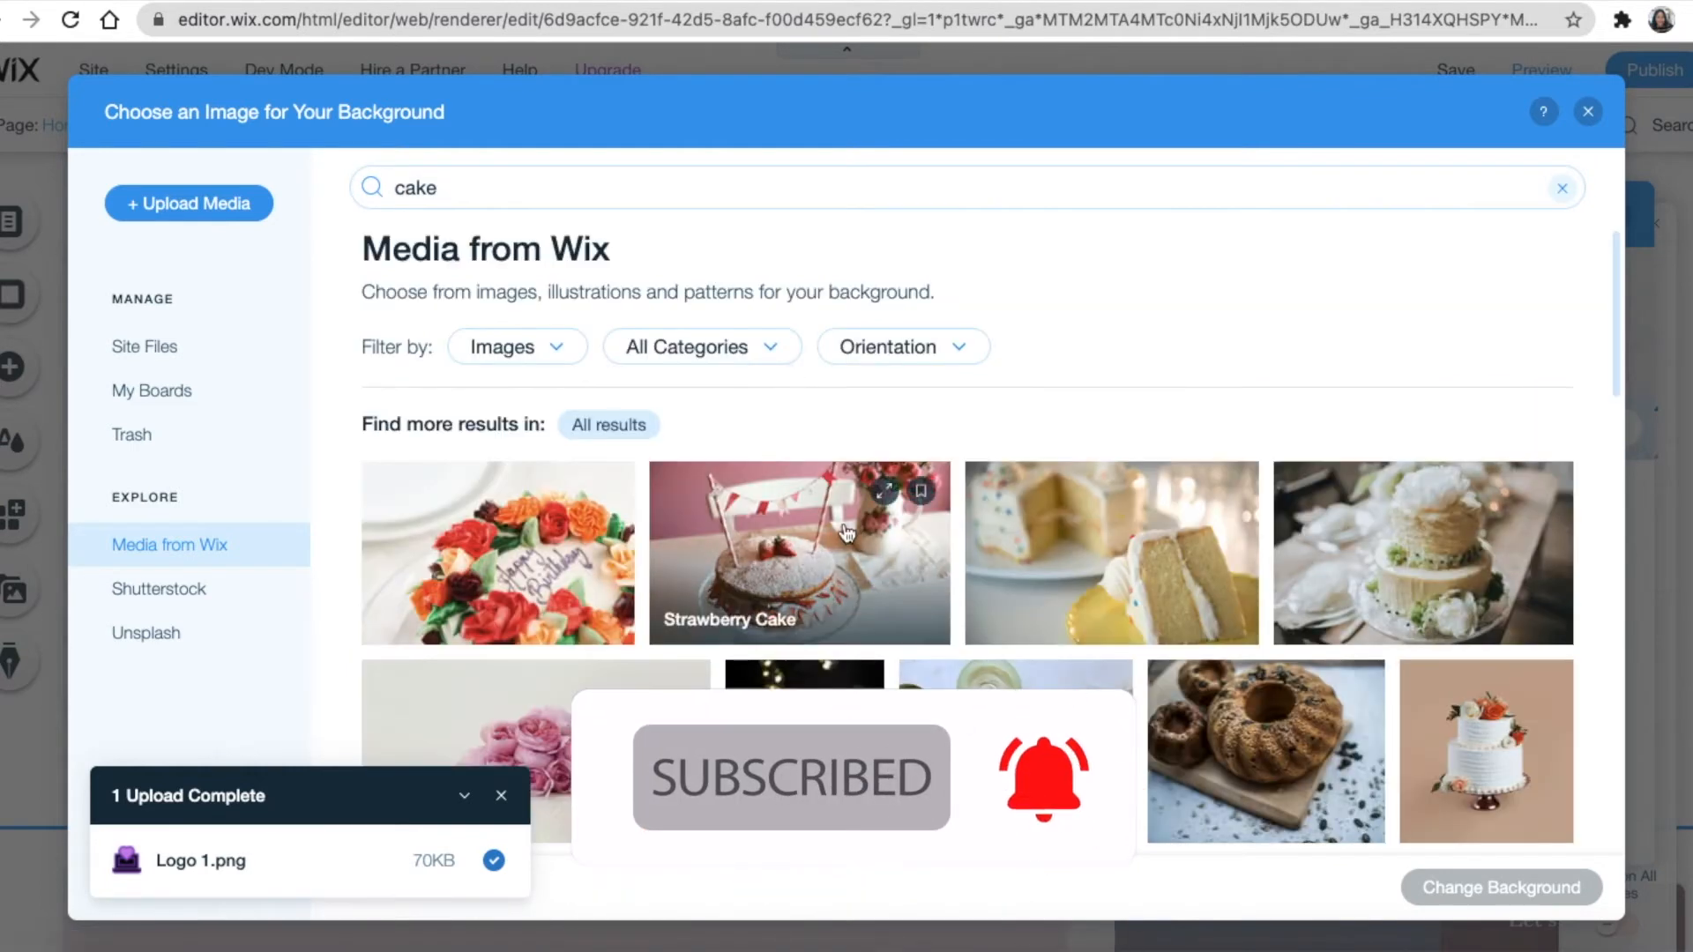
{"action": "scroll", "coordinate": [847, 533], "scroll_direction": "down", "scroll_amount": 3}
{"action": "left_click", "coordinate": [1416, 397]}
{"action": "left_click", "coordinate": [1497, 889]}
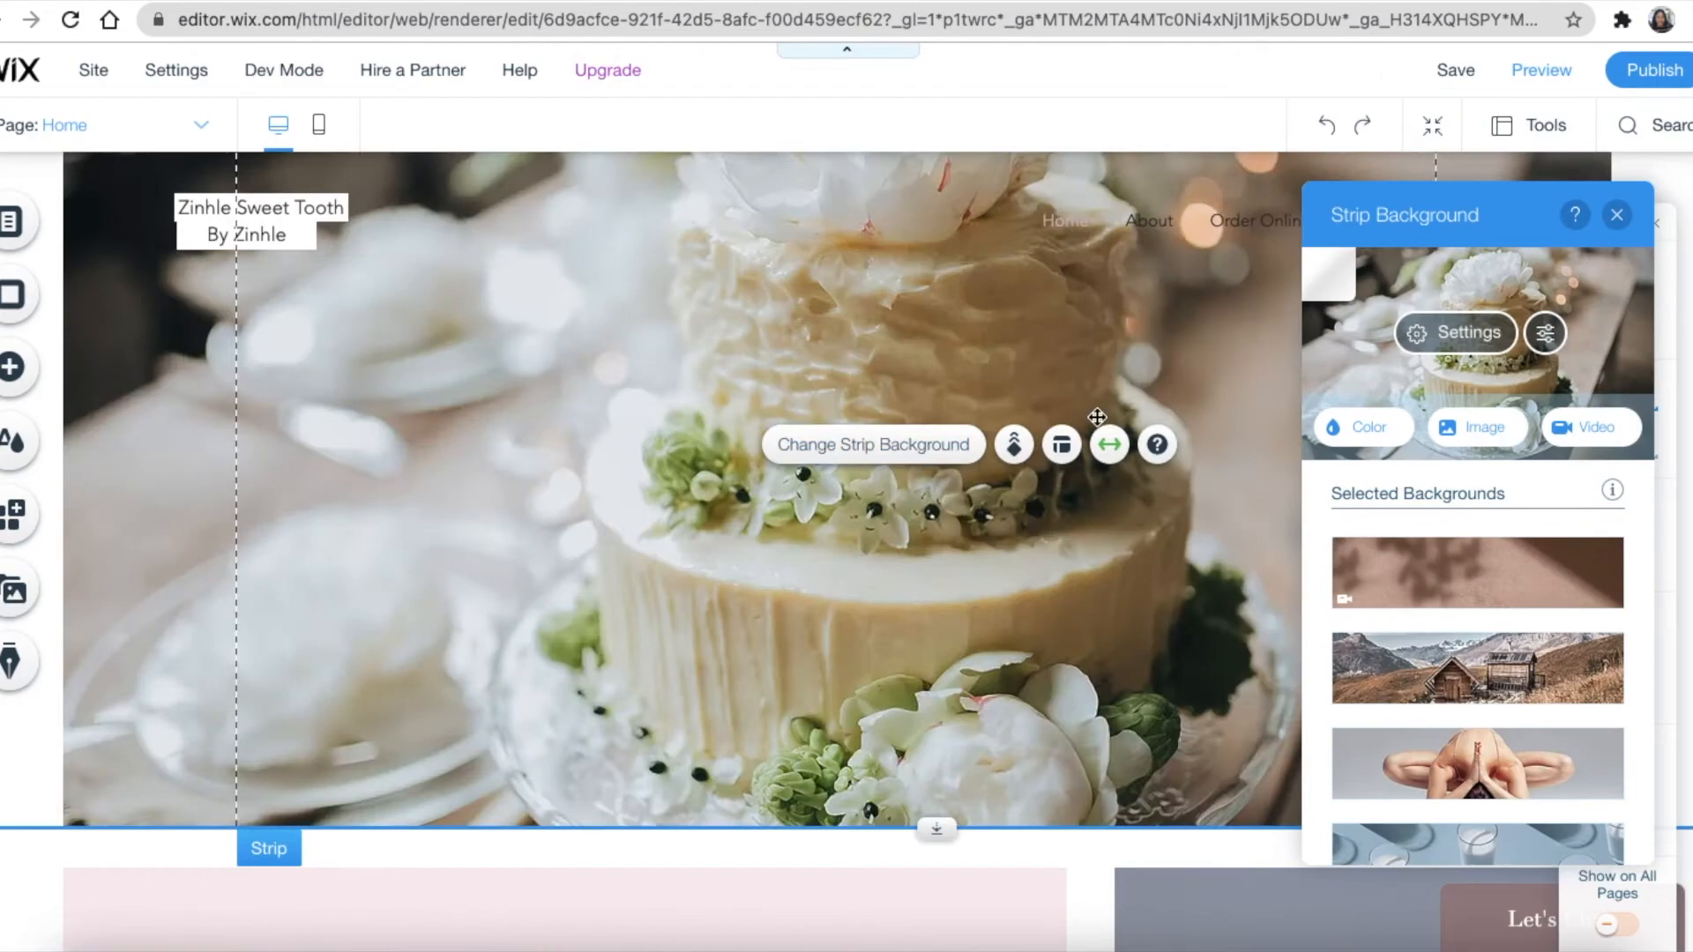
Rewrite the paragraph under the handcrafted-cakes heading to 'Our cakes are freshly baked as per order.'
{"action": "scroll", "coordinate": [1135, 578], "scroll_direction": "down", "scroll_amount": 2}
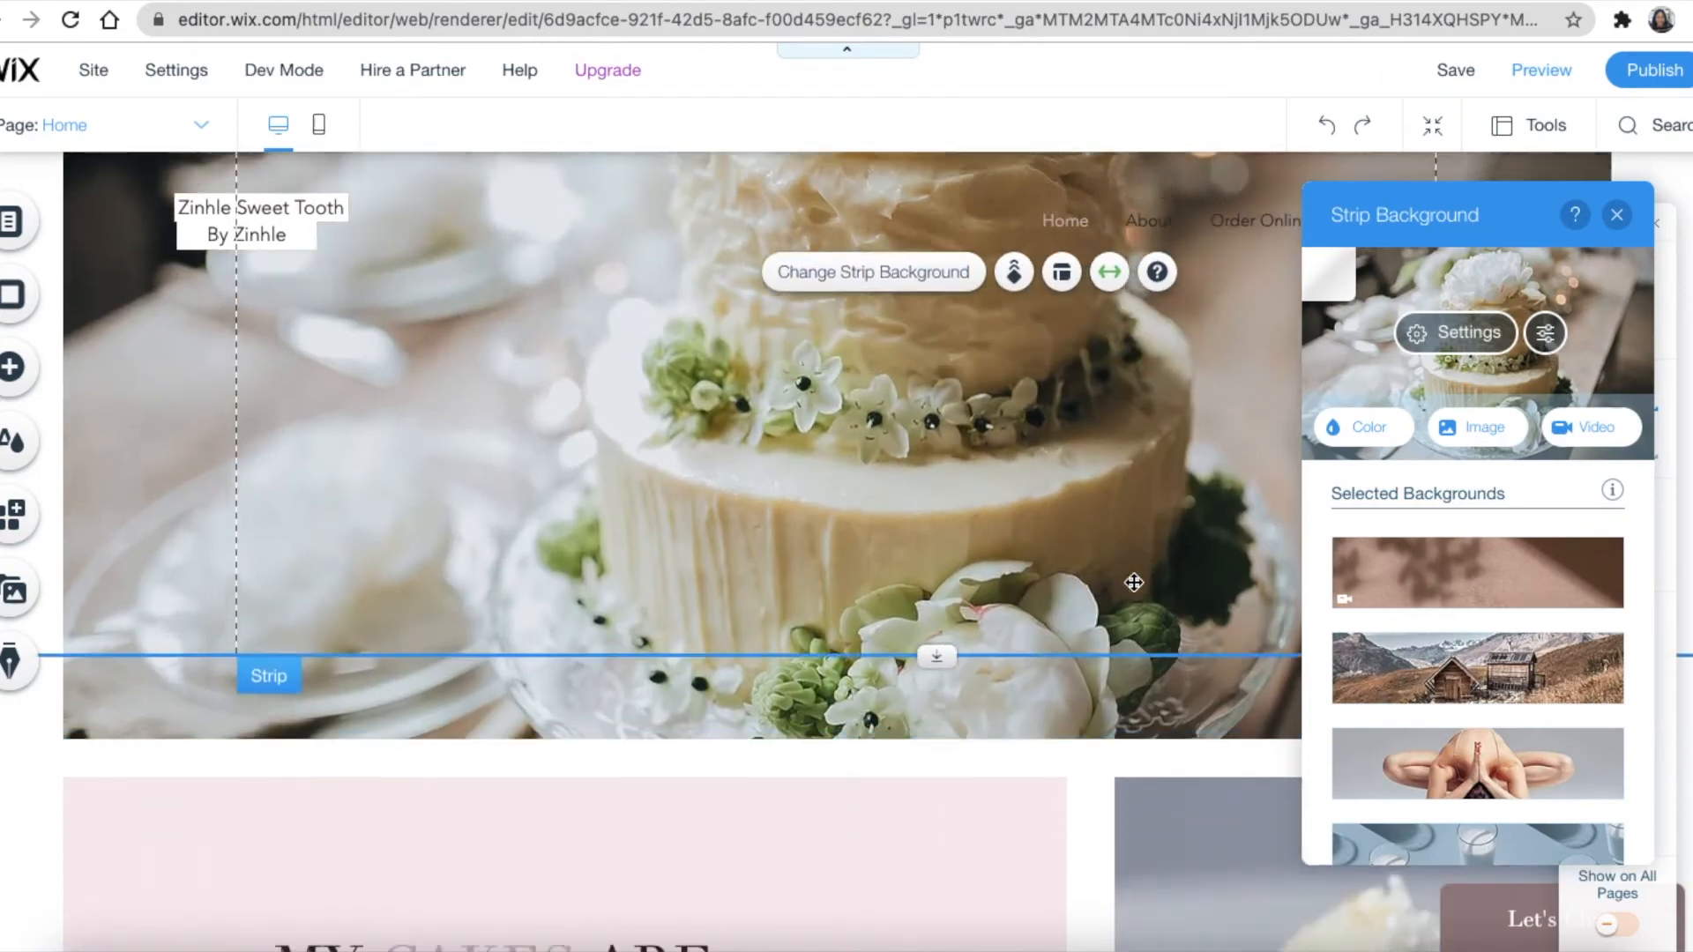
{"action": "scroll", "coordinate": [1134, 582], "scroll_direction": "down", "scroll_amount": 5}
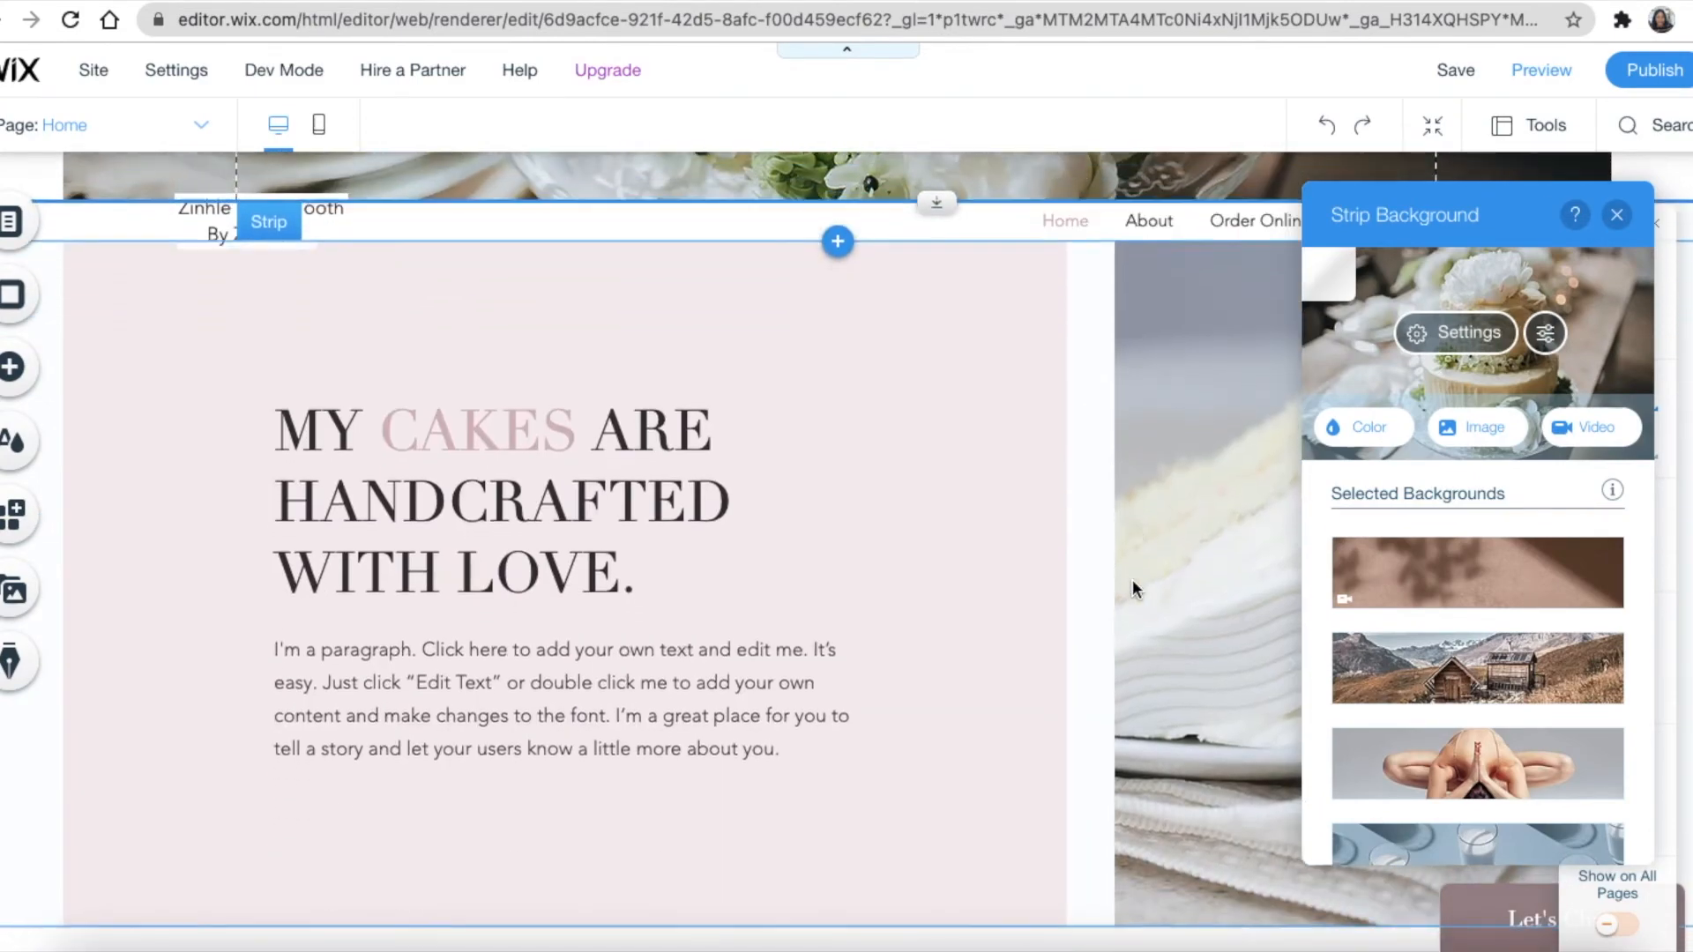
{"action": "scroll", "coordinate": [1132, 579], "scroll_direction": "down", "scroll_amount": 2}
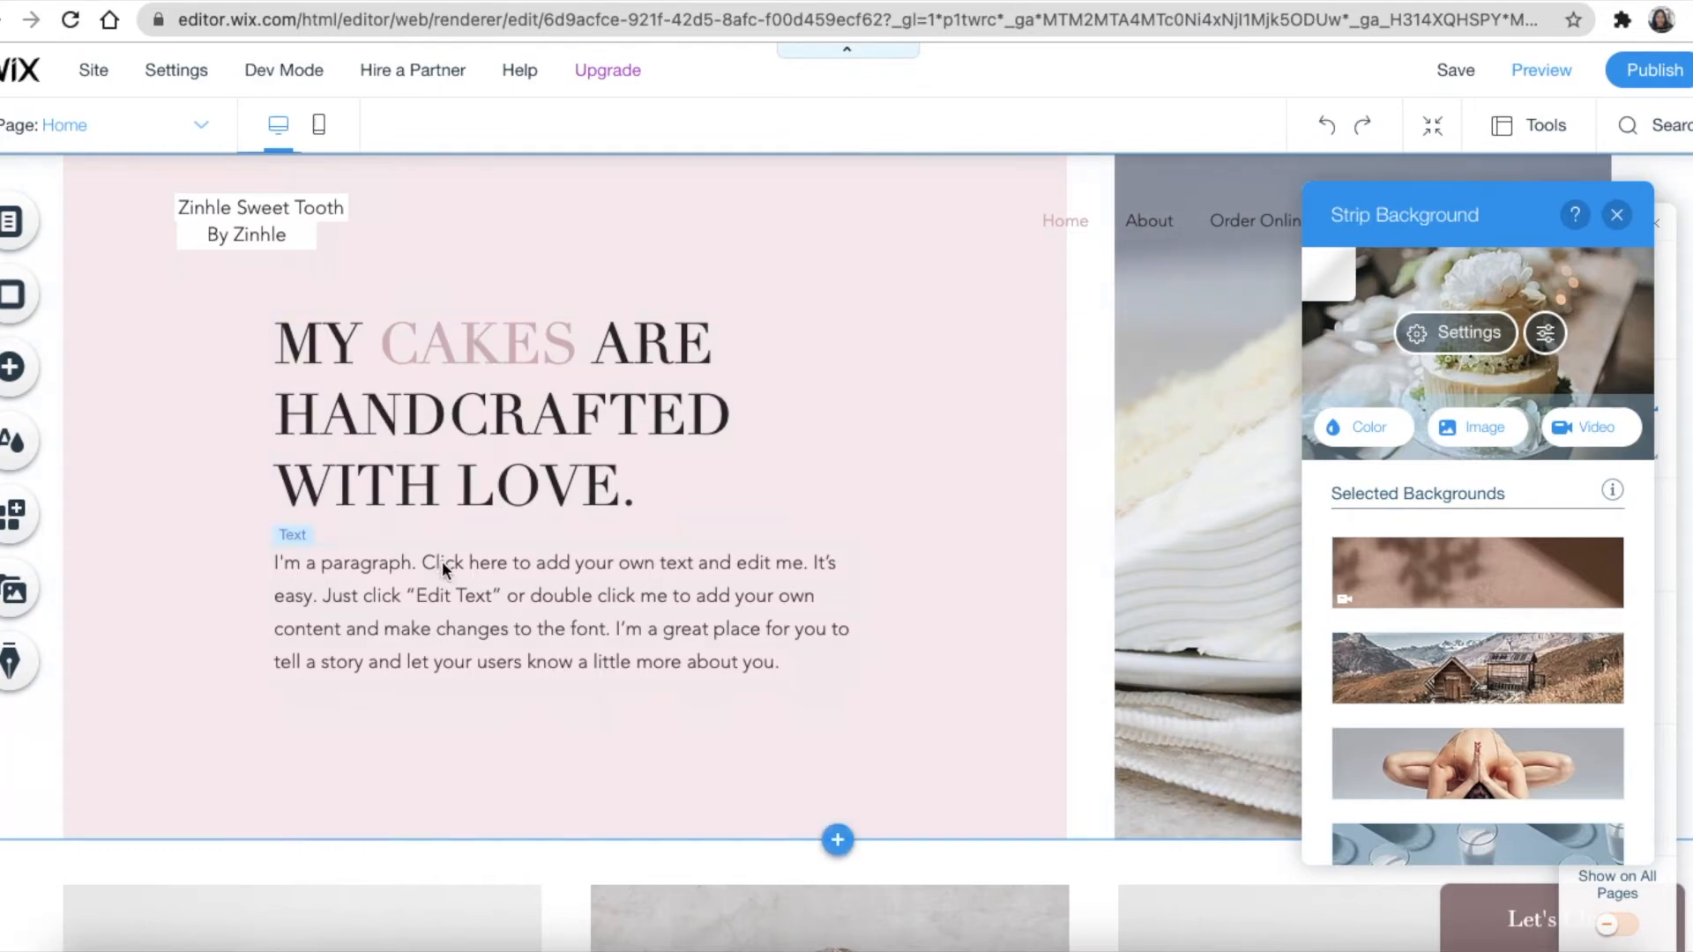
{"action": "left_click", "coordinate": [520, 622]}
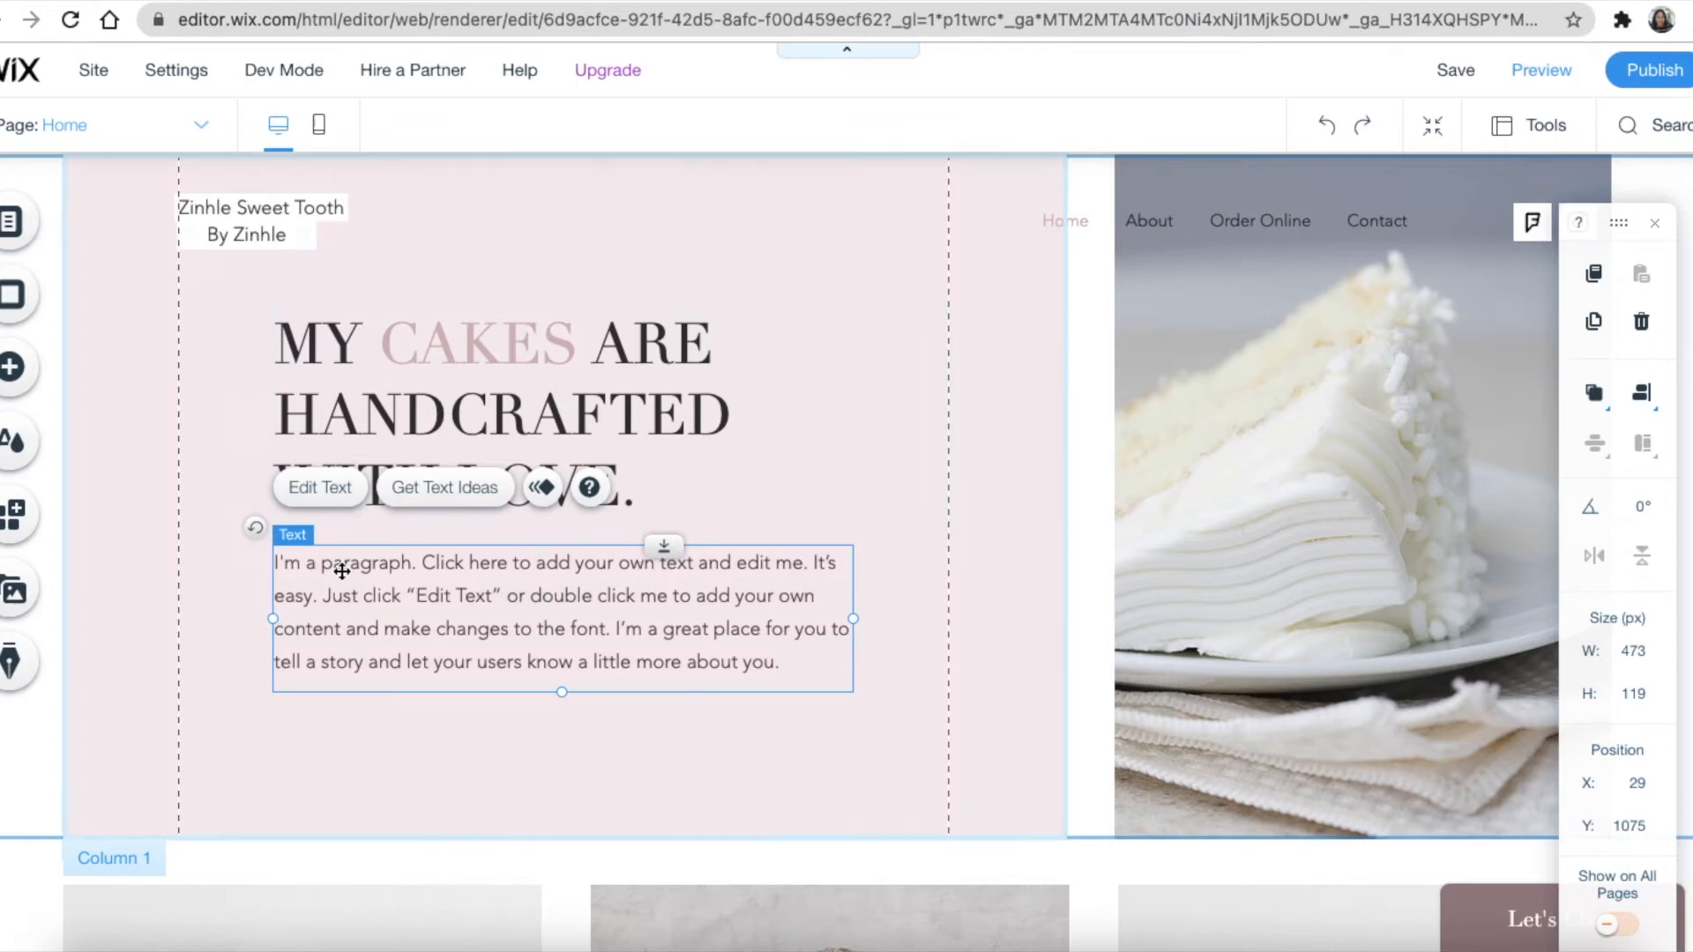
{"action": "left_click", "coordinate": [319, 488]}
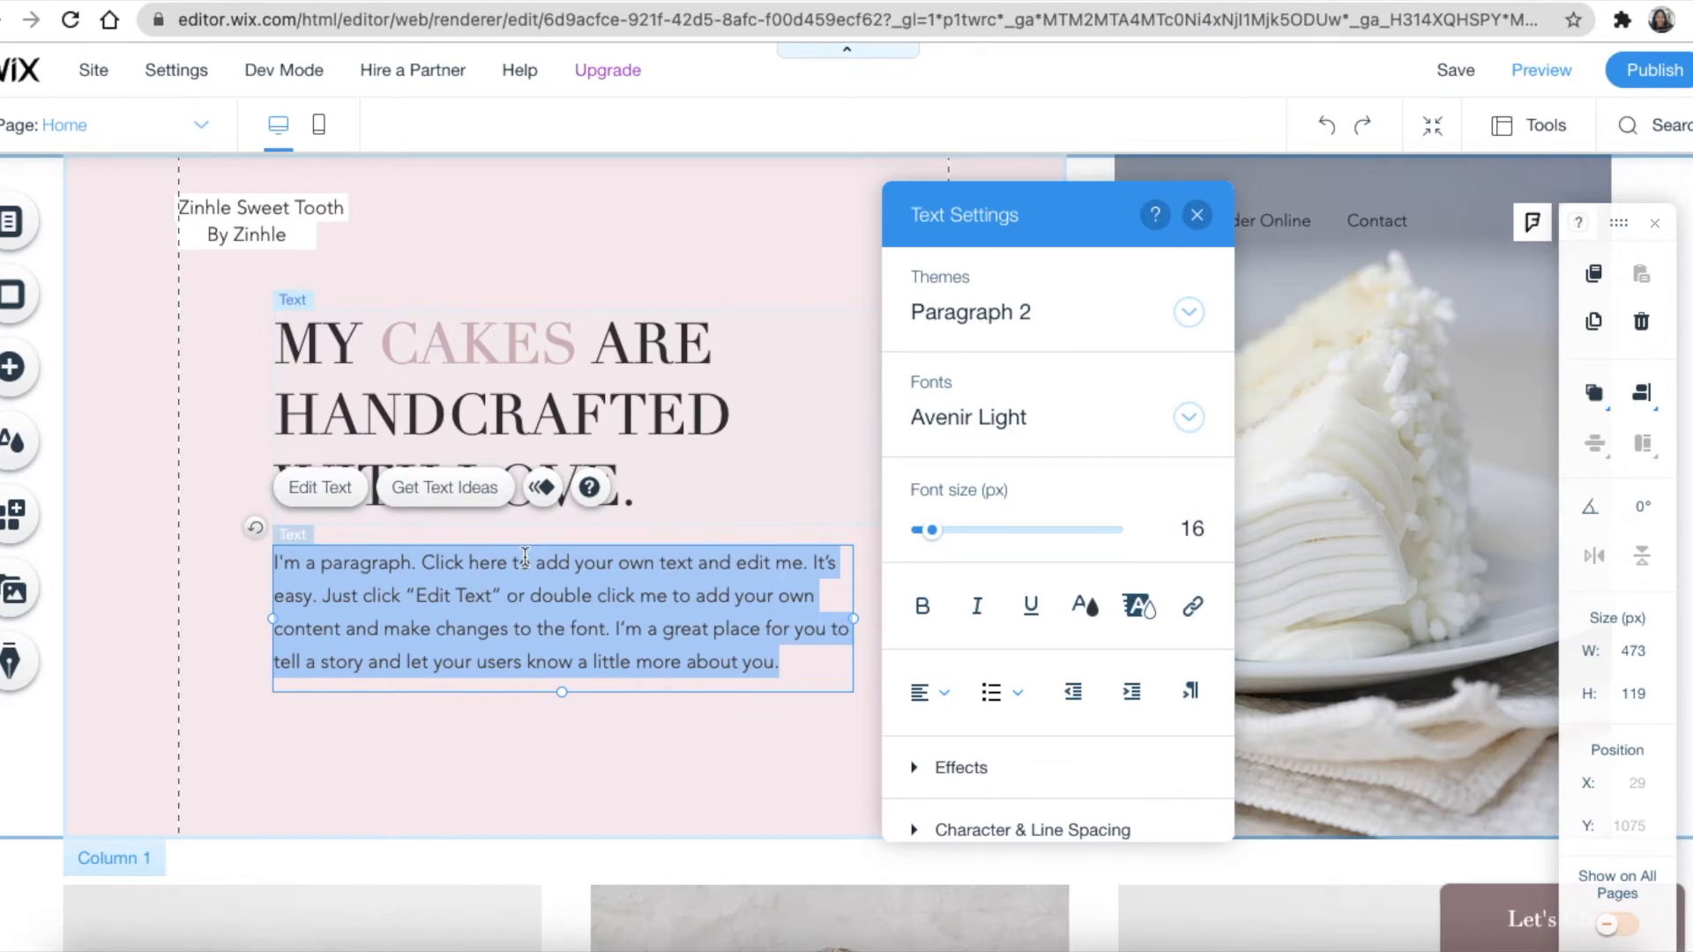
{"action": "type", "text": "order."}
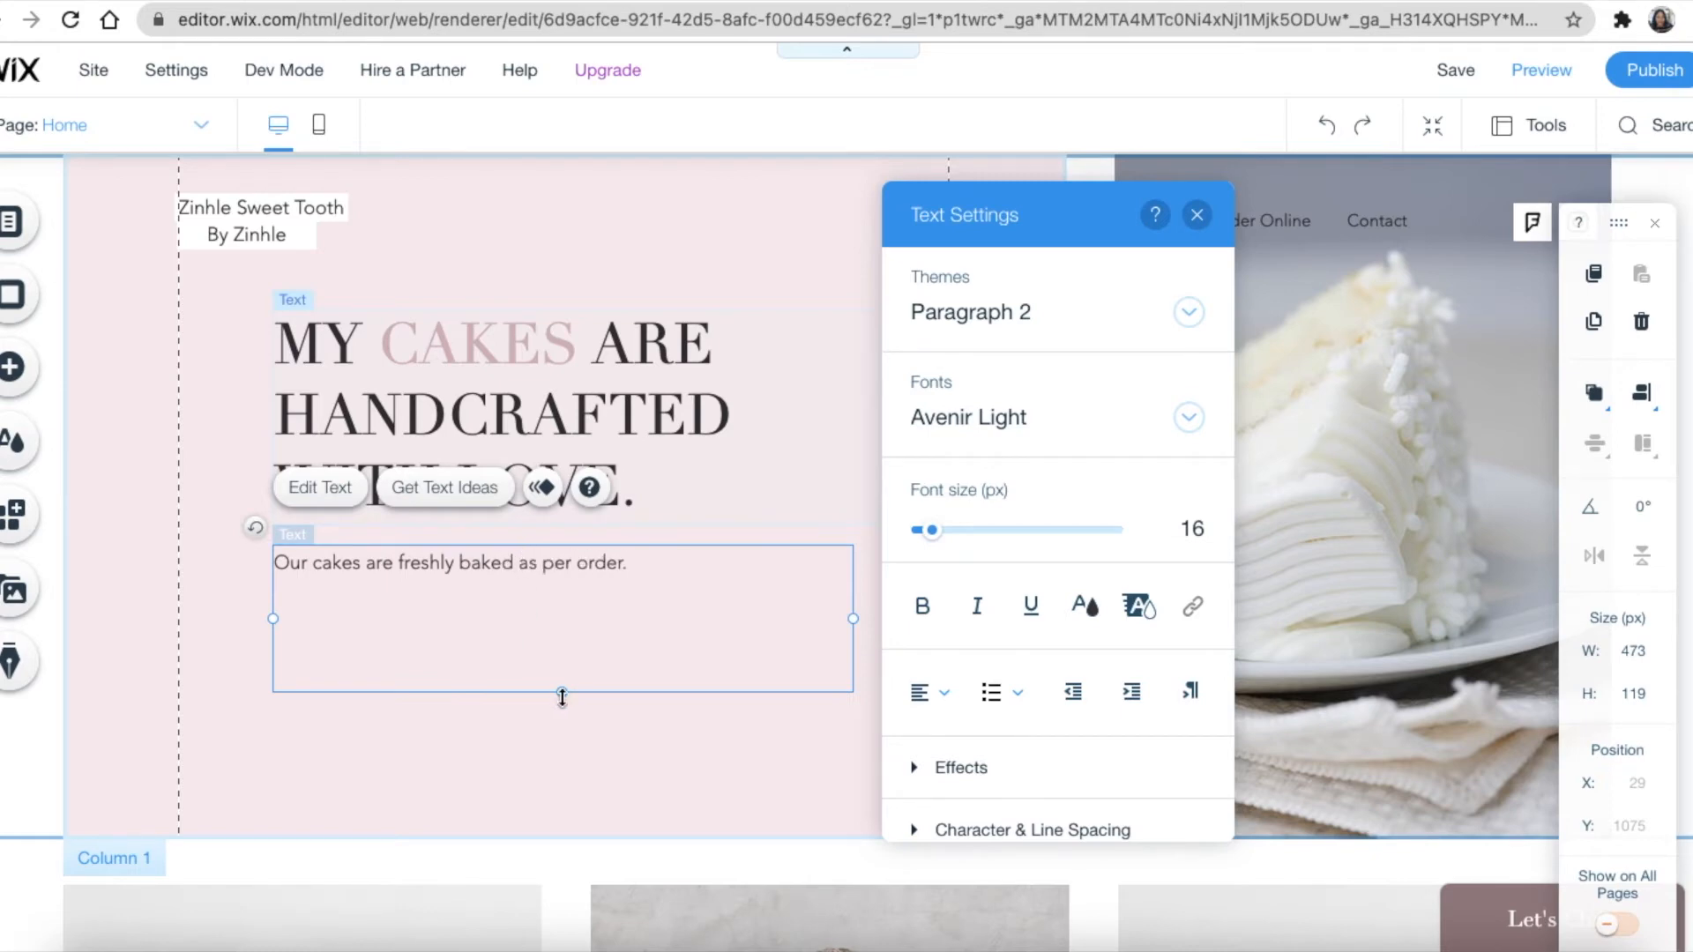
{"action": "left_click", "coordinate": [540, 730]}
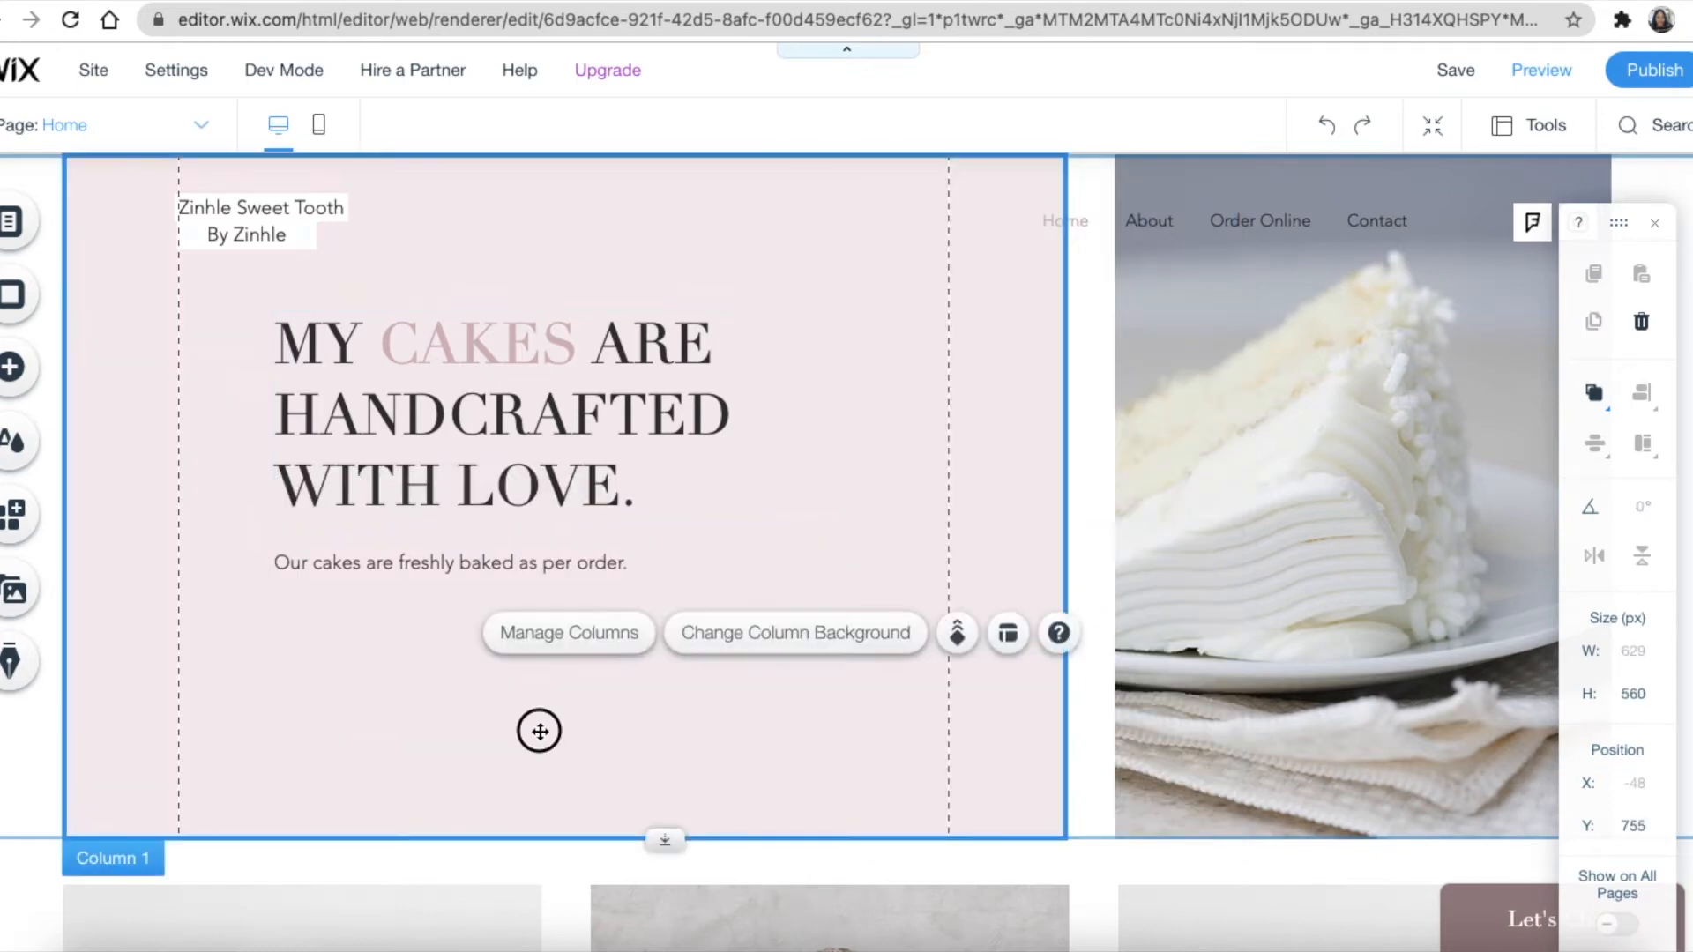
Select the cake-slice column and choose a video for its background
{"action": "left_click", "coordinate": [1289, 578]}
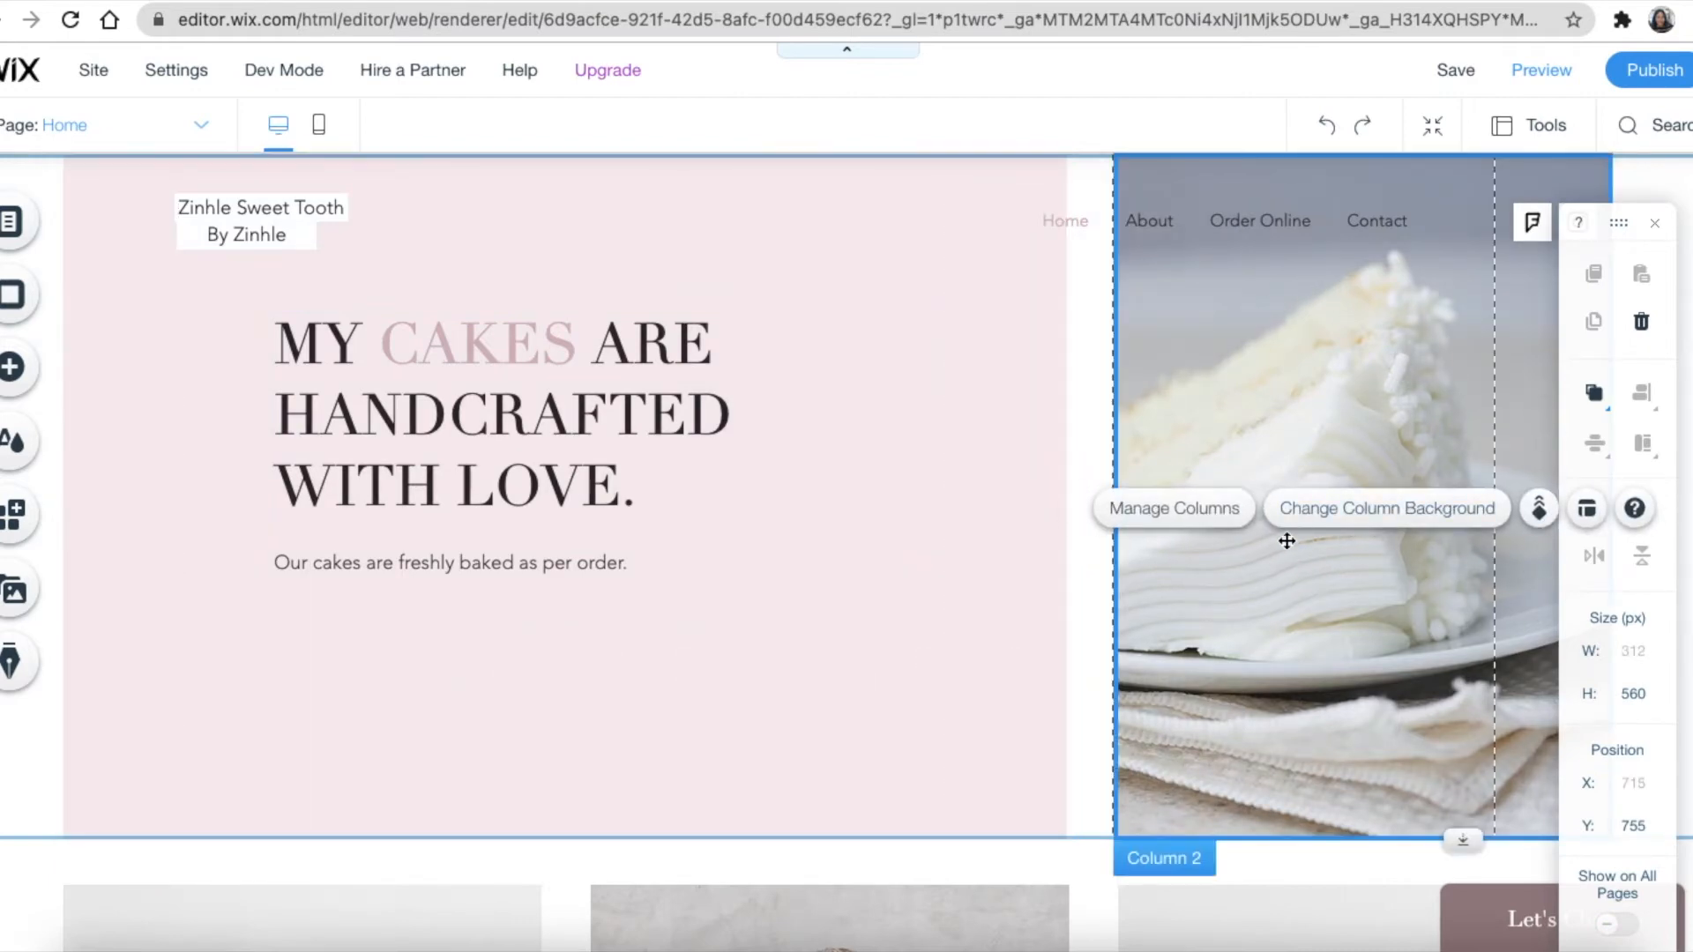
{"action": "left_click", "coordinate": [1347, 527]}
{"action": "mouse_move", "coordinate": [908, 555]}
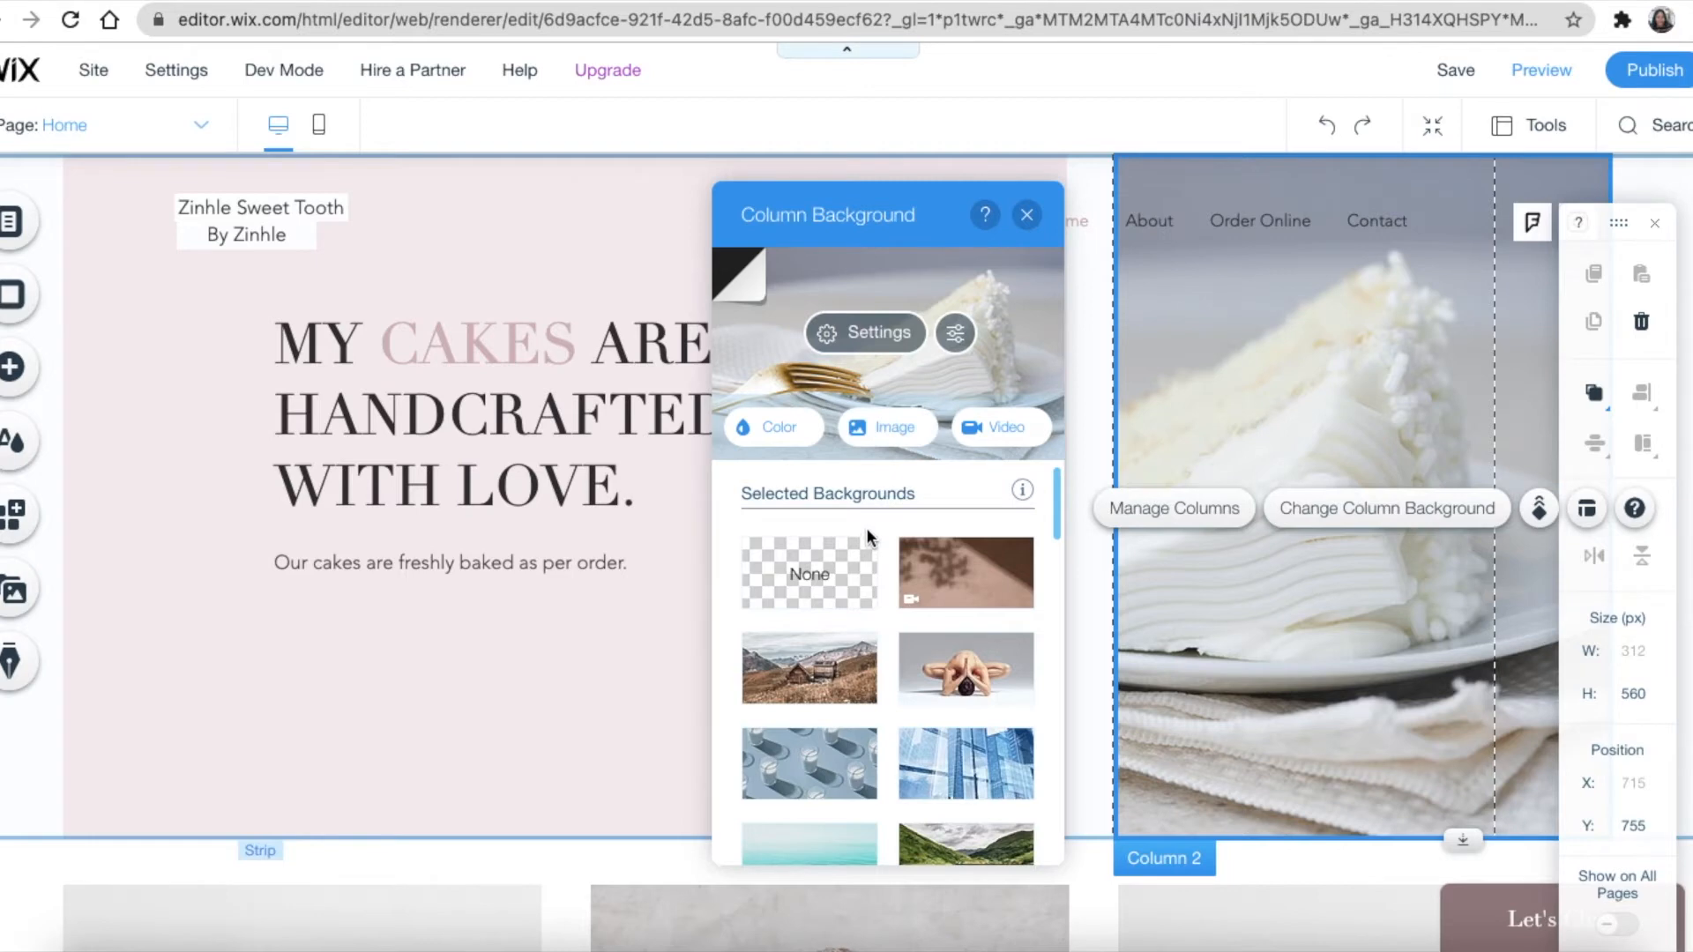
{"action": "left_click", "coordinate": [988, 432]}
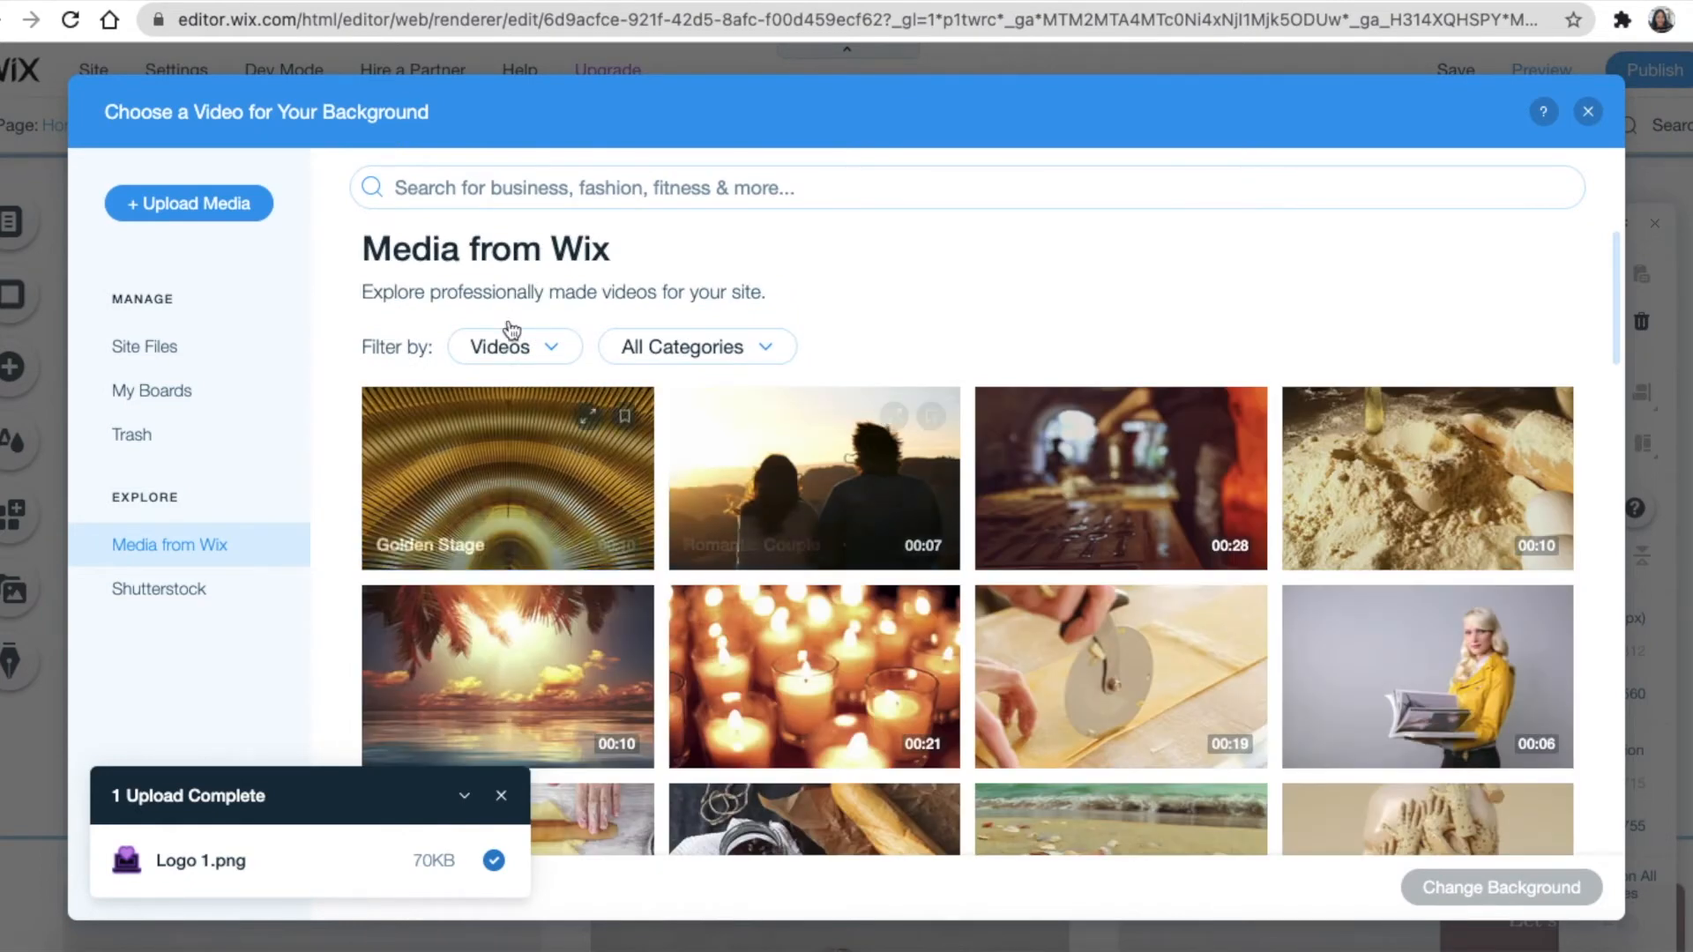
Search background videos for 'cake' and apply Cupcakes as the column background
{"action": "left_click", "coordinate": [479, 192]}
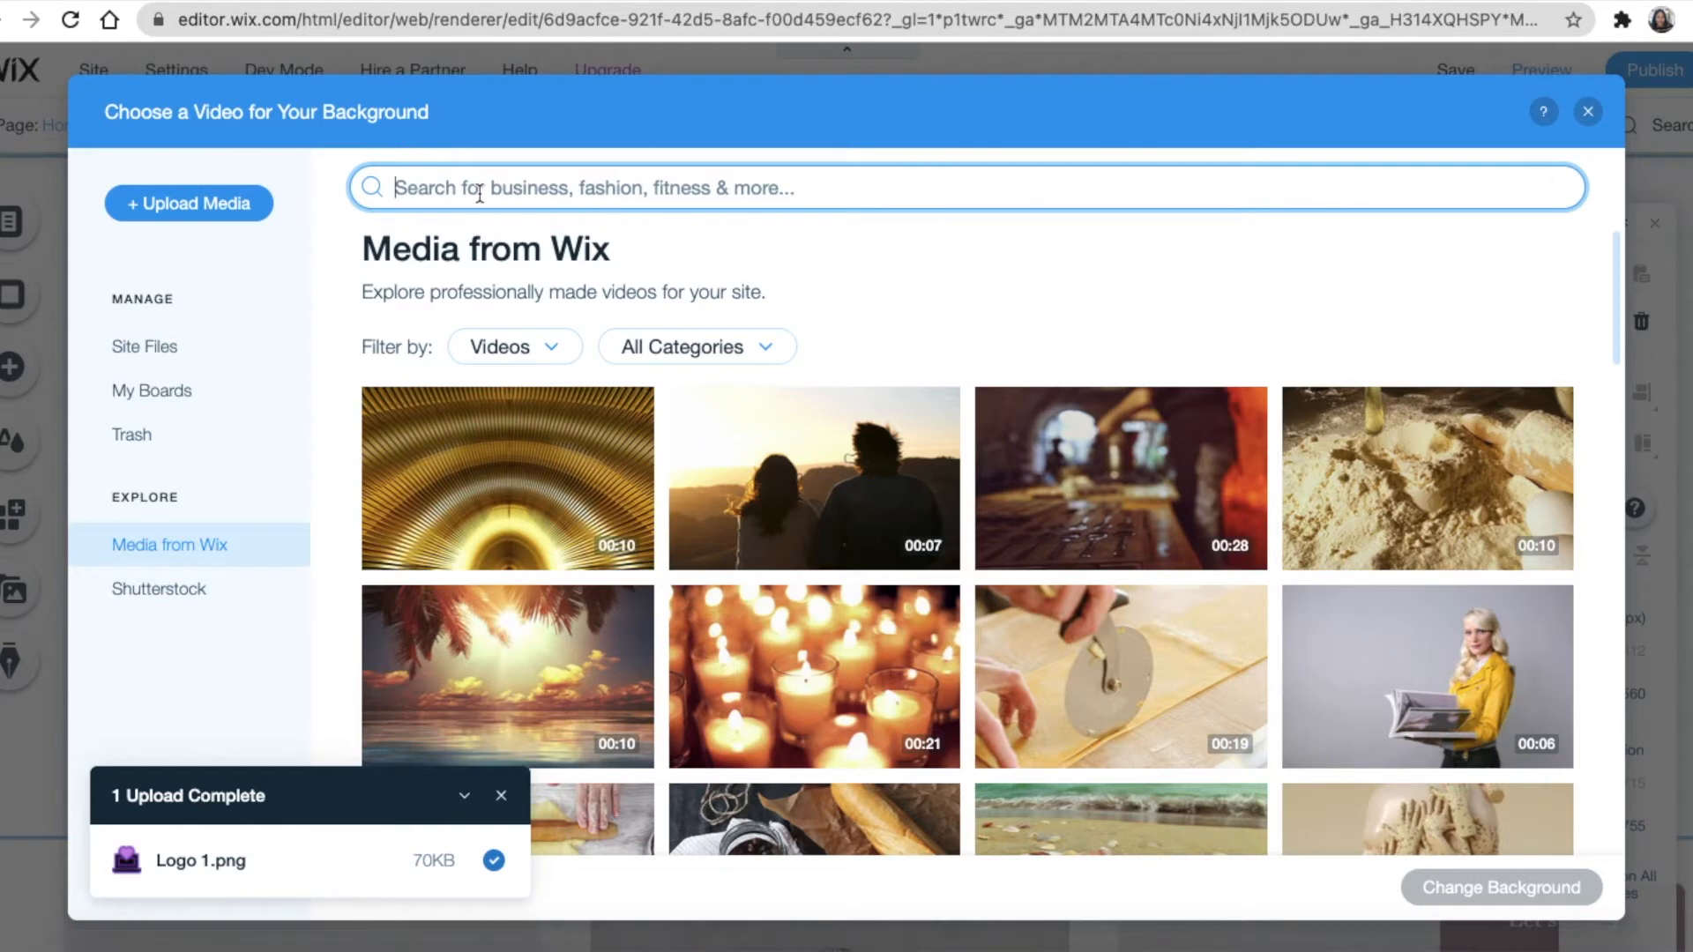
{"action": "type", "text": "bs"}
{"action": "key", "text": "BackSpace"}
{"action": "key", "text": "BackSpace"}
{"action": "type", "text": "cake"}
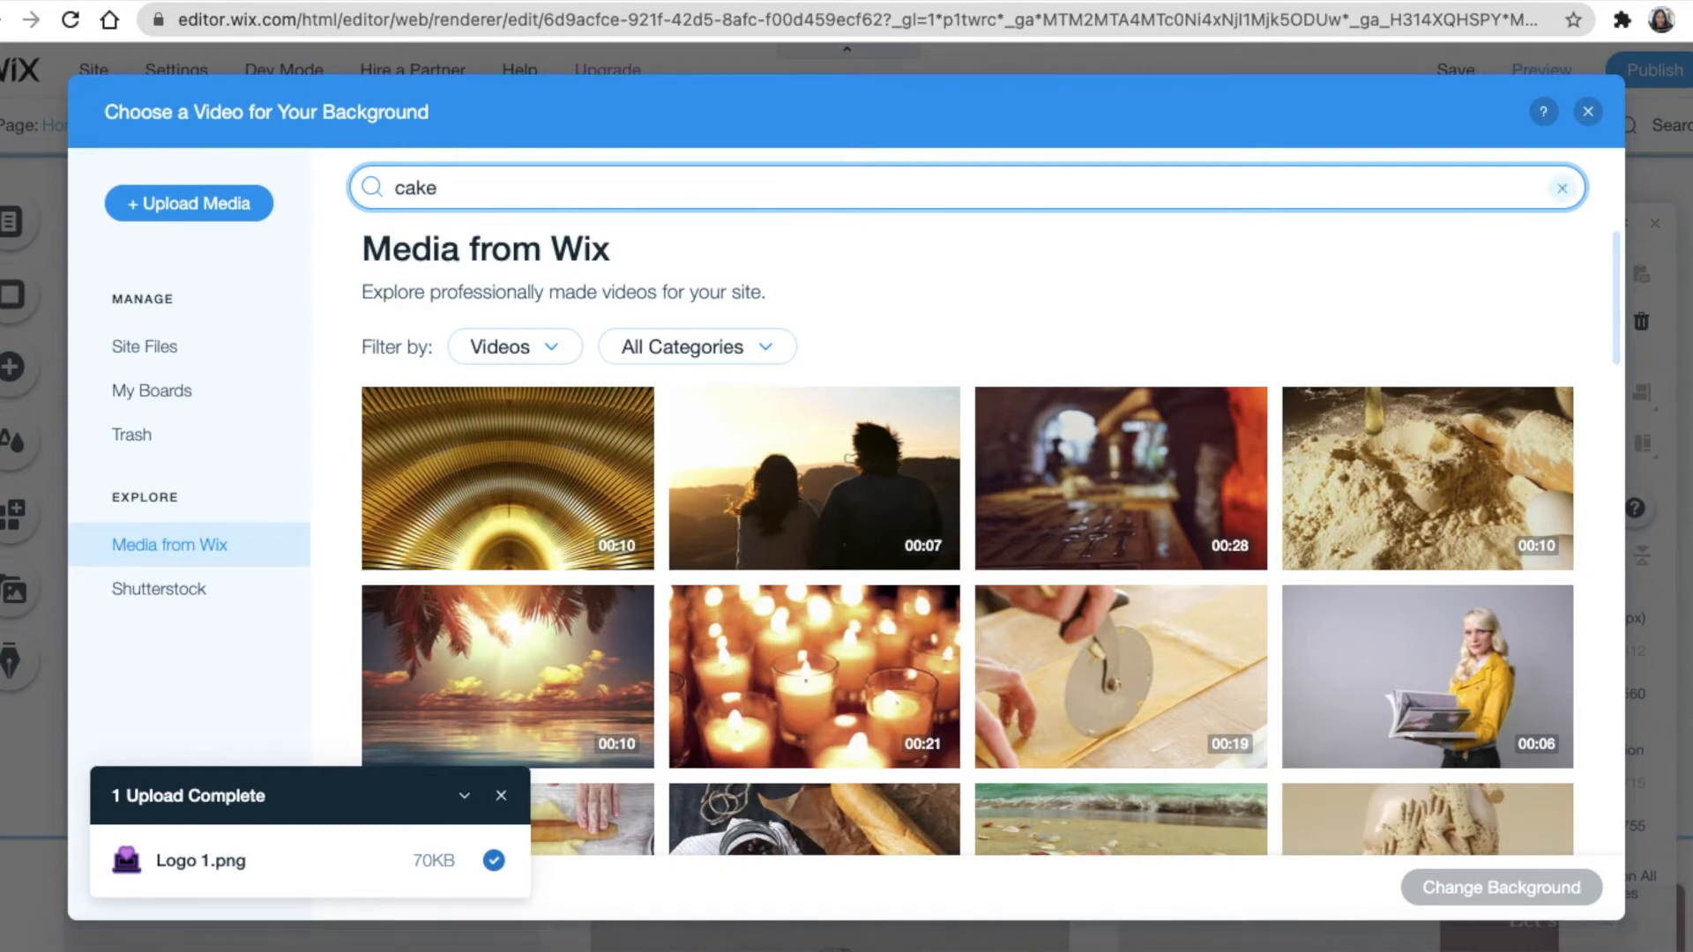
{"action": "key", "text": "Return"}
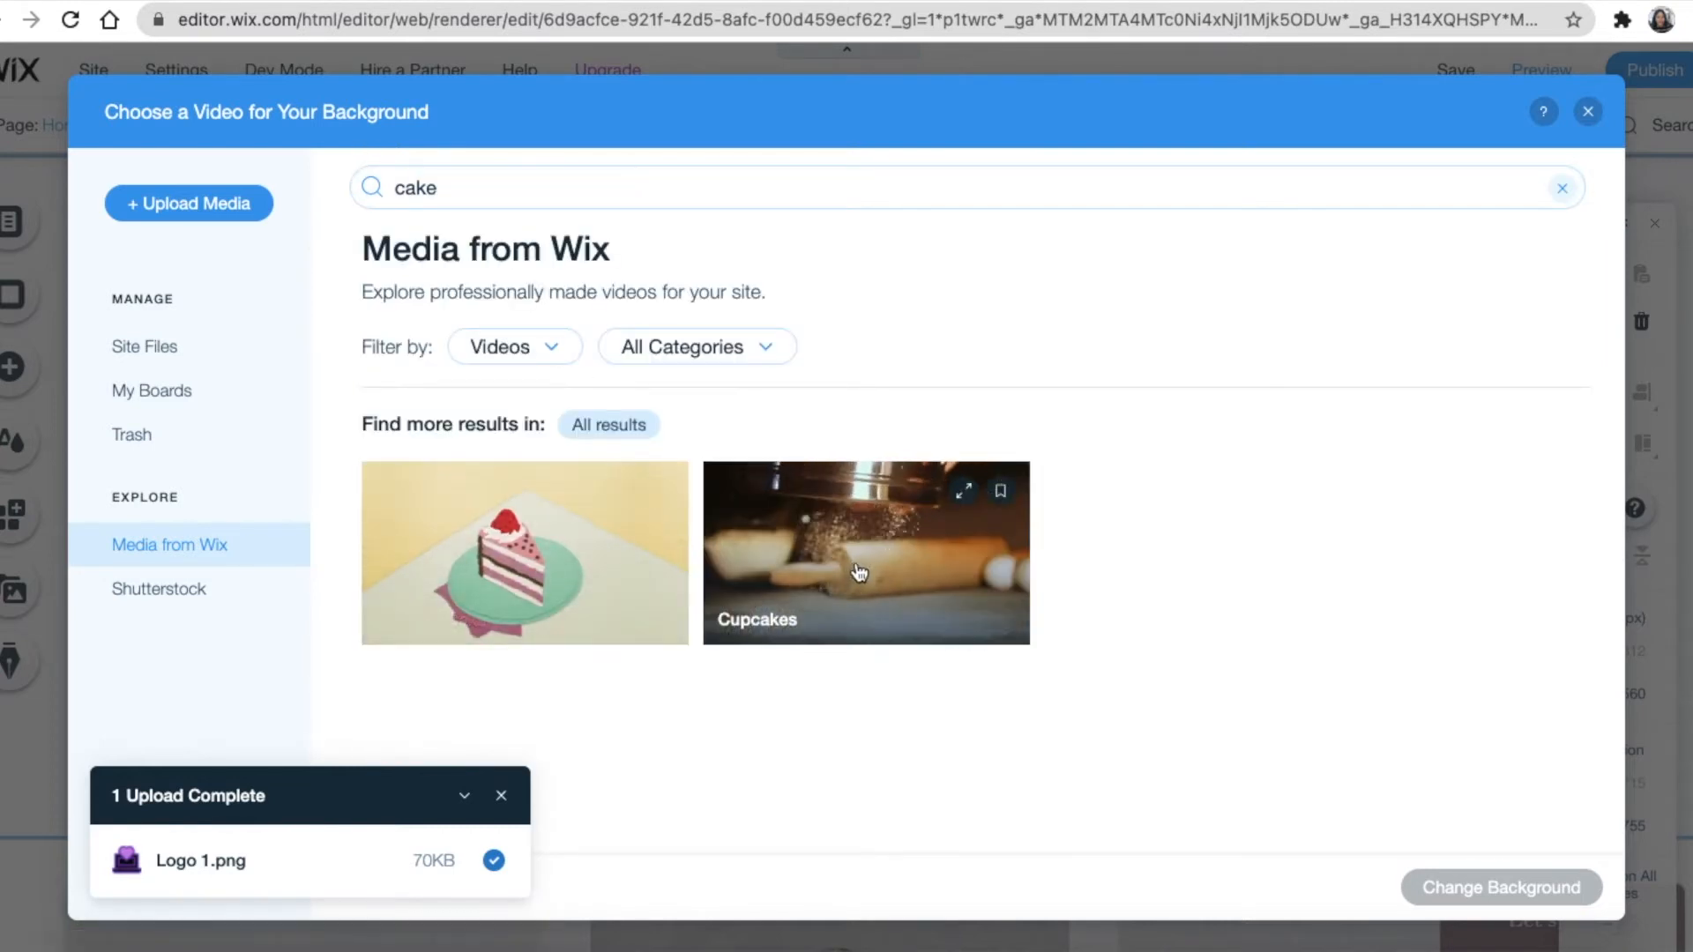
{"action": "left_click", "coordinate": [1009, 625]}
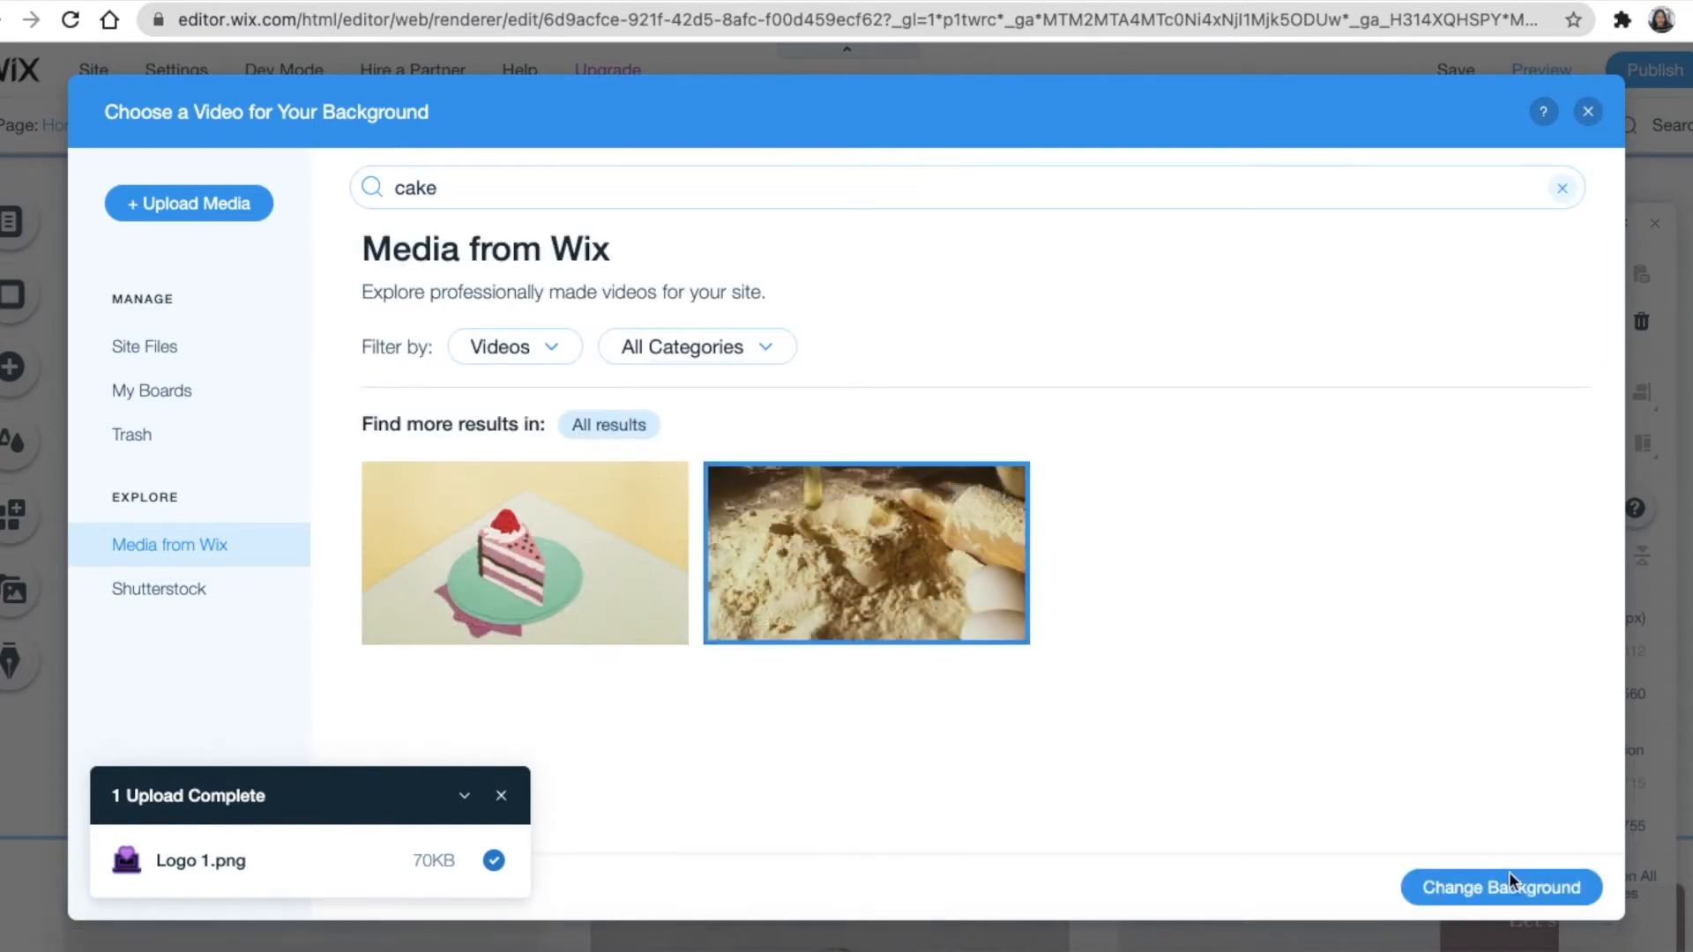
{"action": "left_click", "coordinate": [1429, 886]}
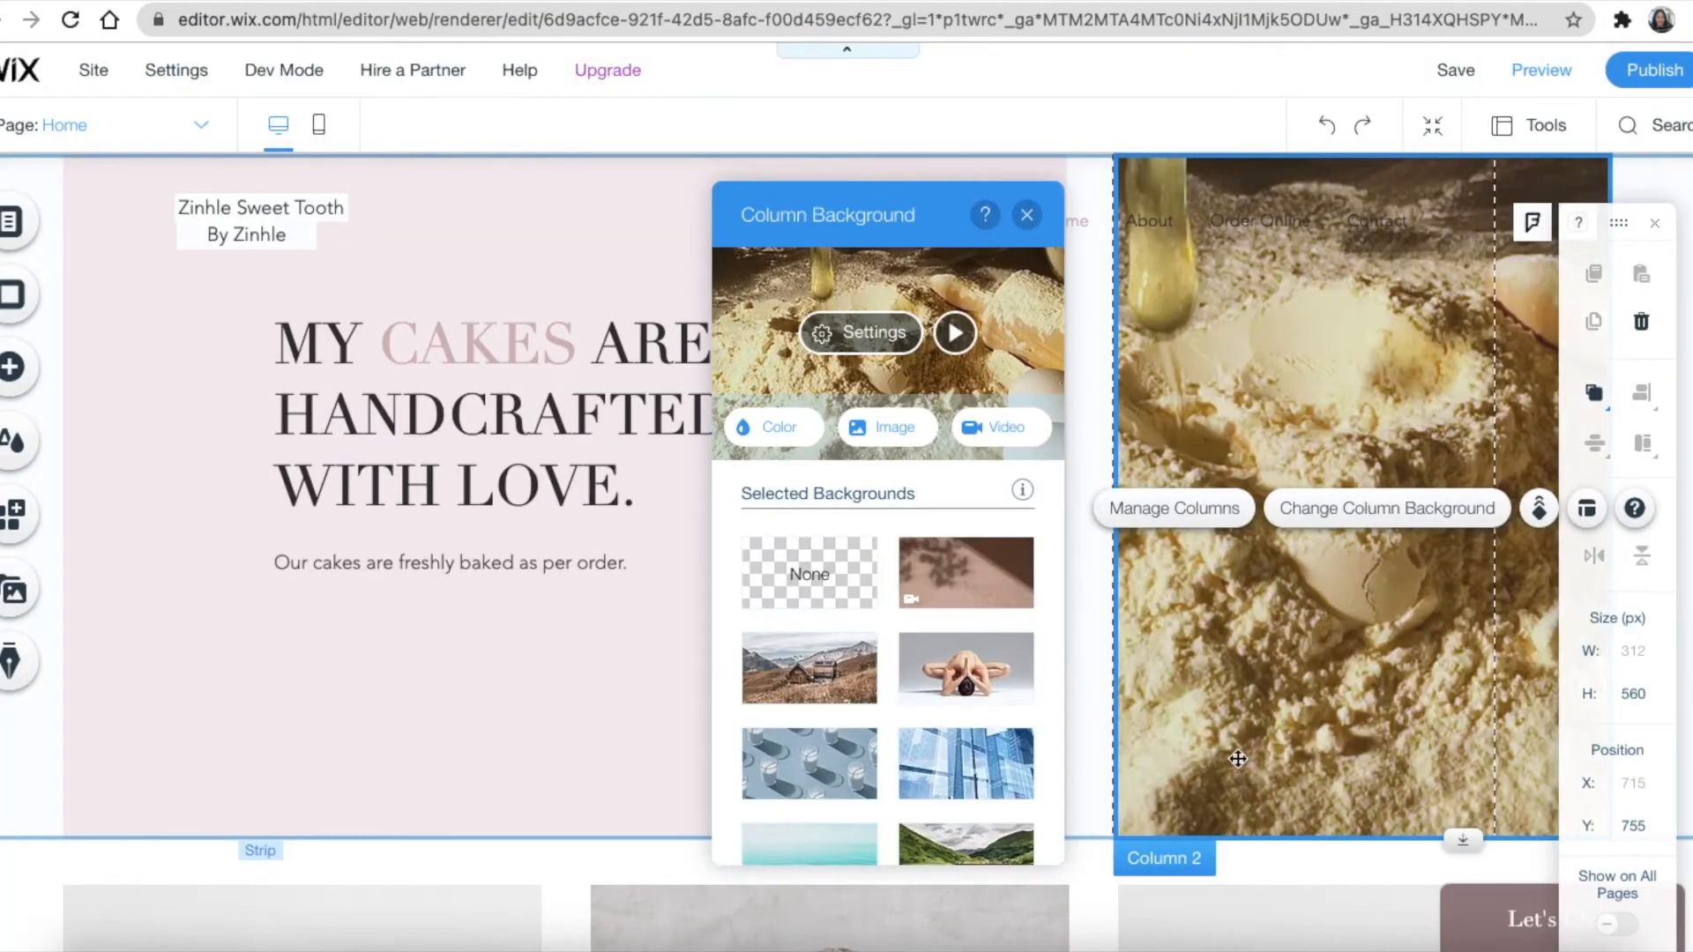
{"action": "scroll", "coordinate": [1215, 559], "scroll_direction": "down", "scroll_amount": 5}
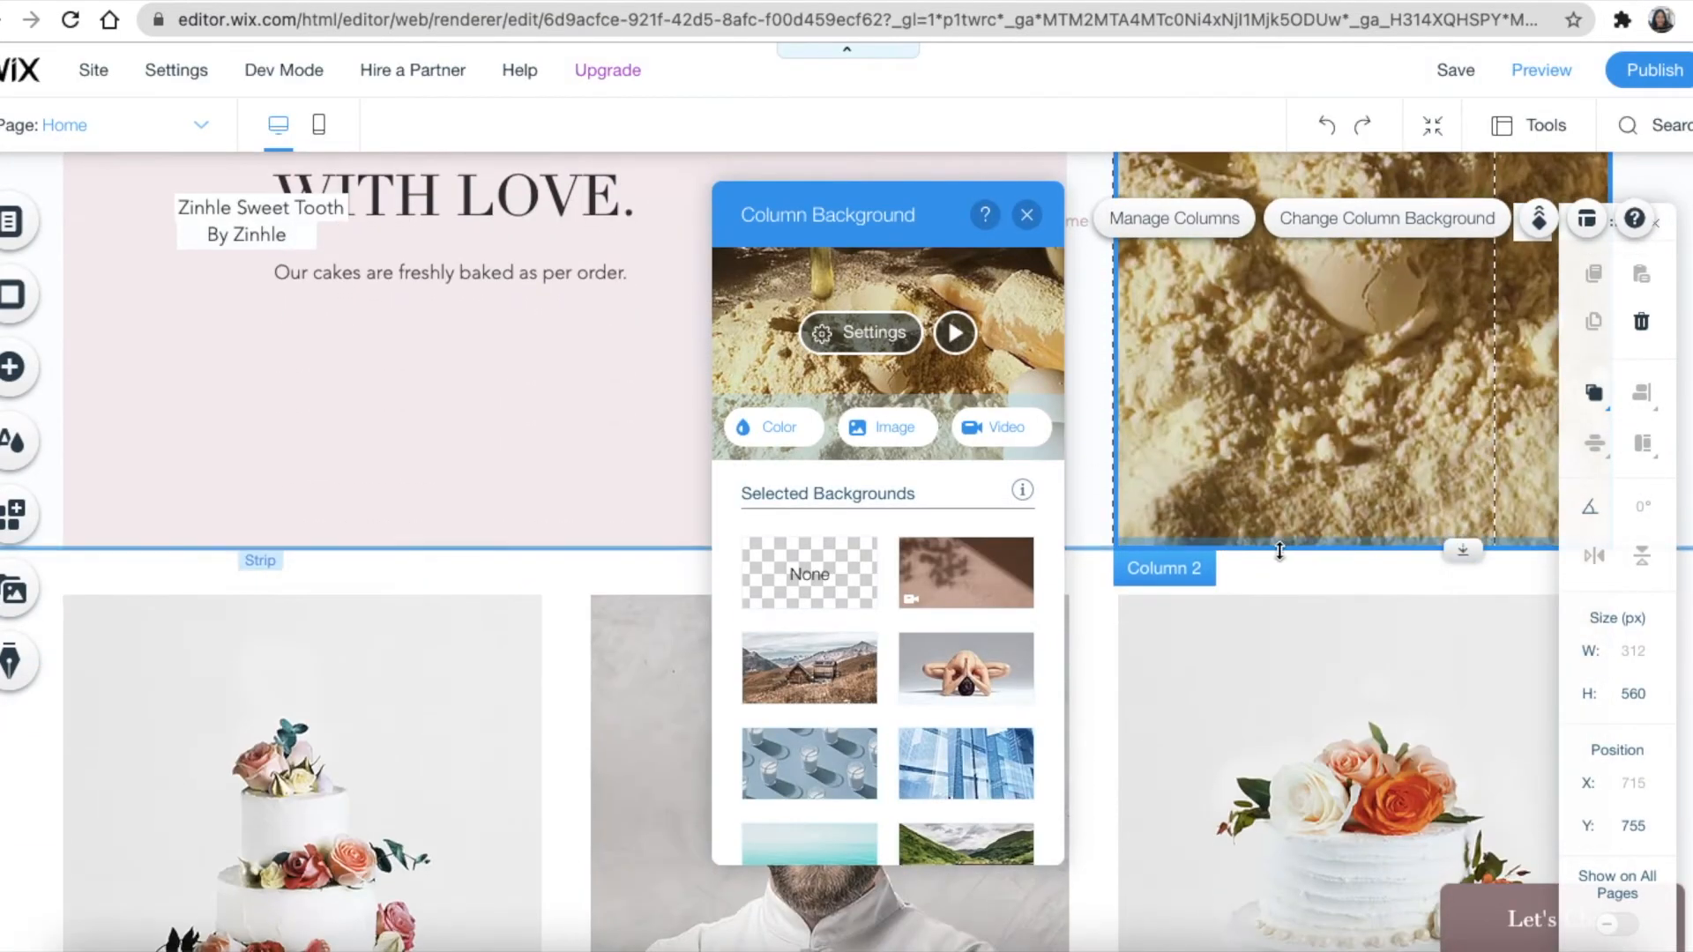
{"action": "scroll", "coordinate": [1280, 618], "scroll_direction": "up", "scroll_amount": 10}
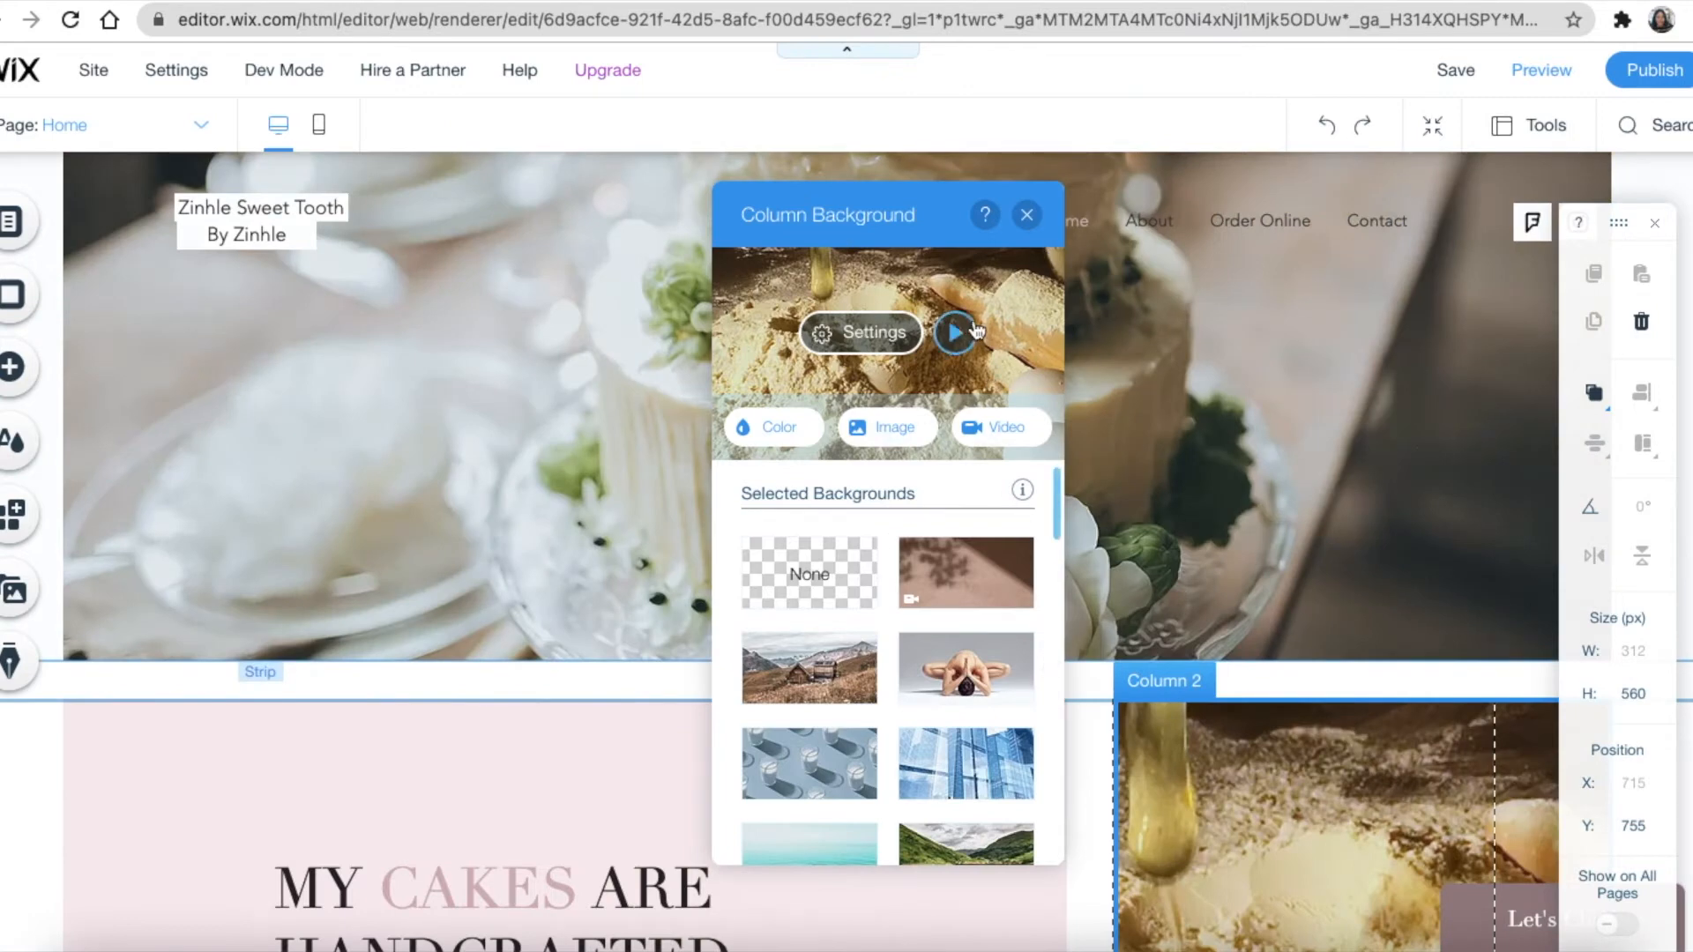
{"action": "left_click", "coordinate": [1026, 214]}
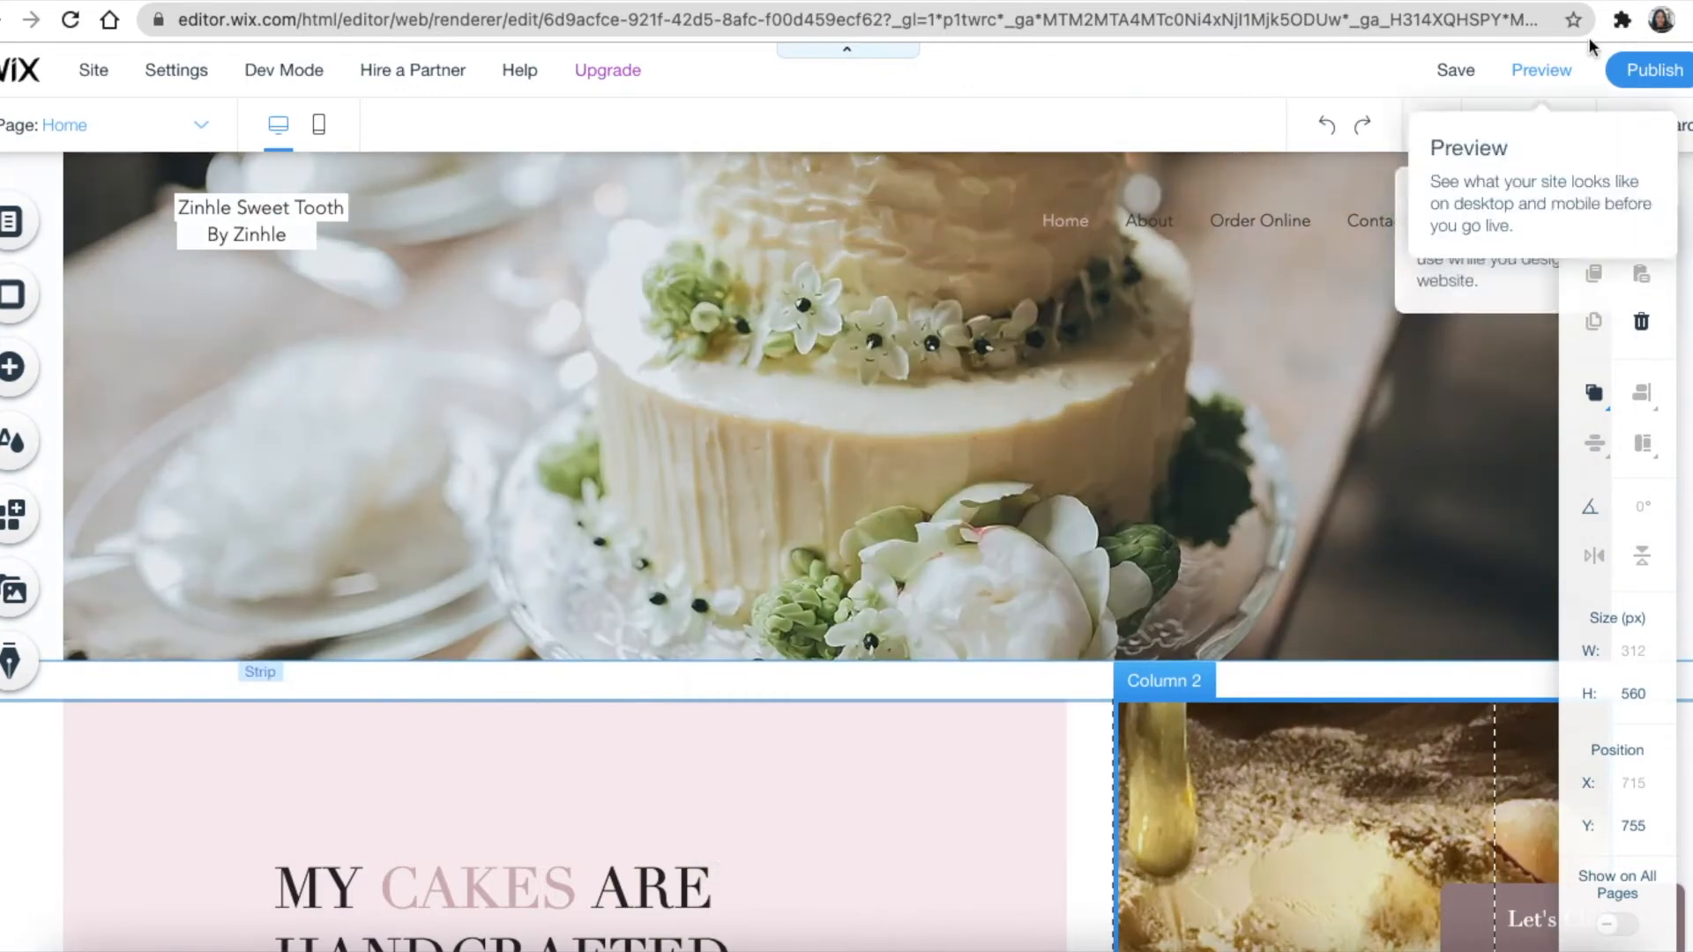
Preview the home page, scrolling past the wedding cake strip and Cupcakes video, then return to editing
{"action": "left_click", "coordinate": [1544, 70]}
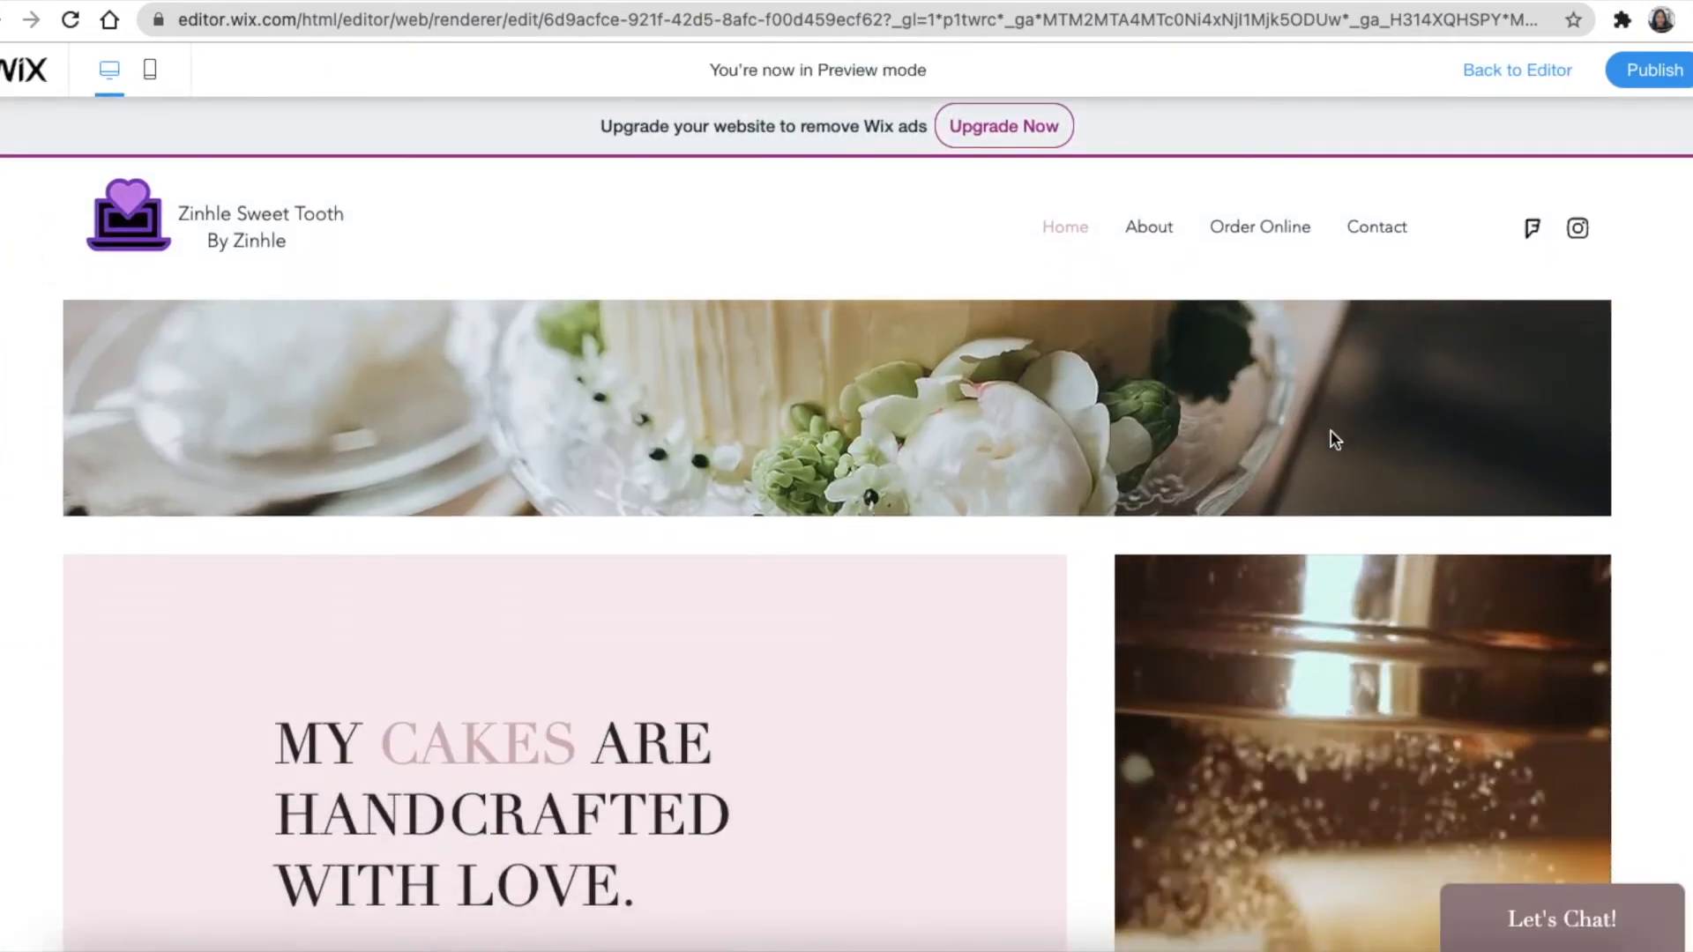
{"action": "scroll", "coordinate": [1335, 468], "scroll_direction": "down", "scroll_amount": 3}
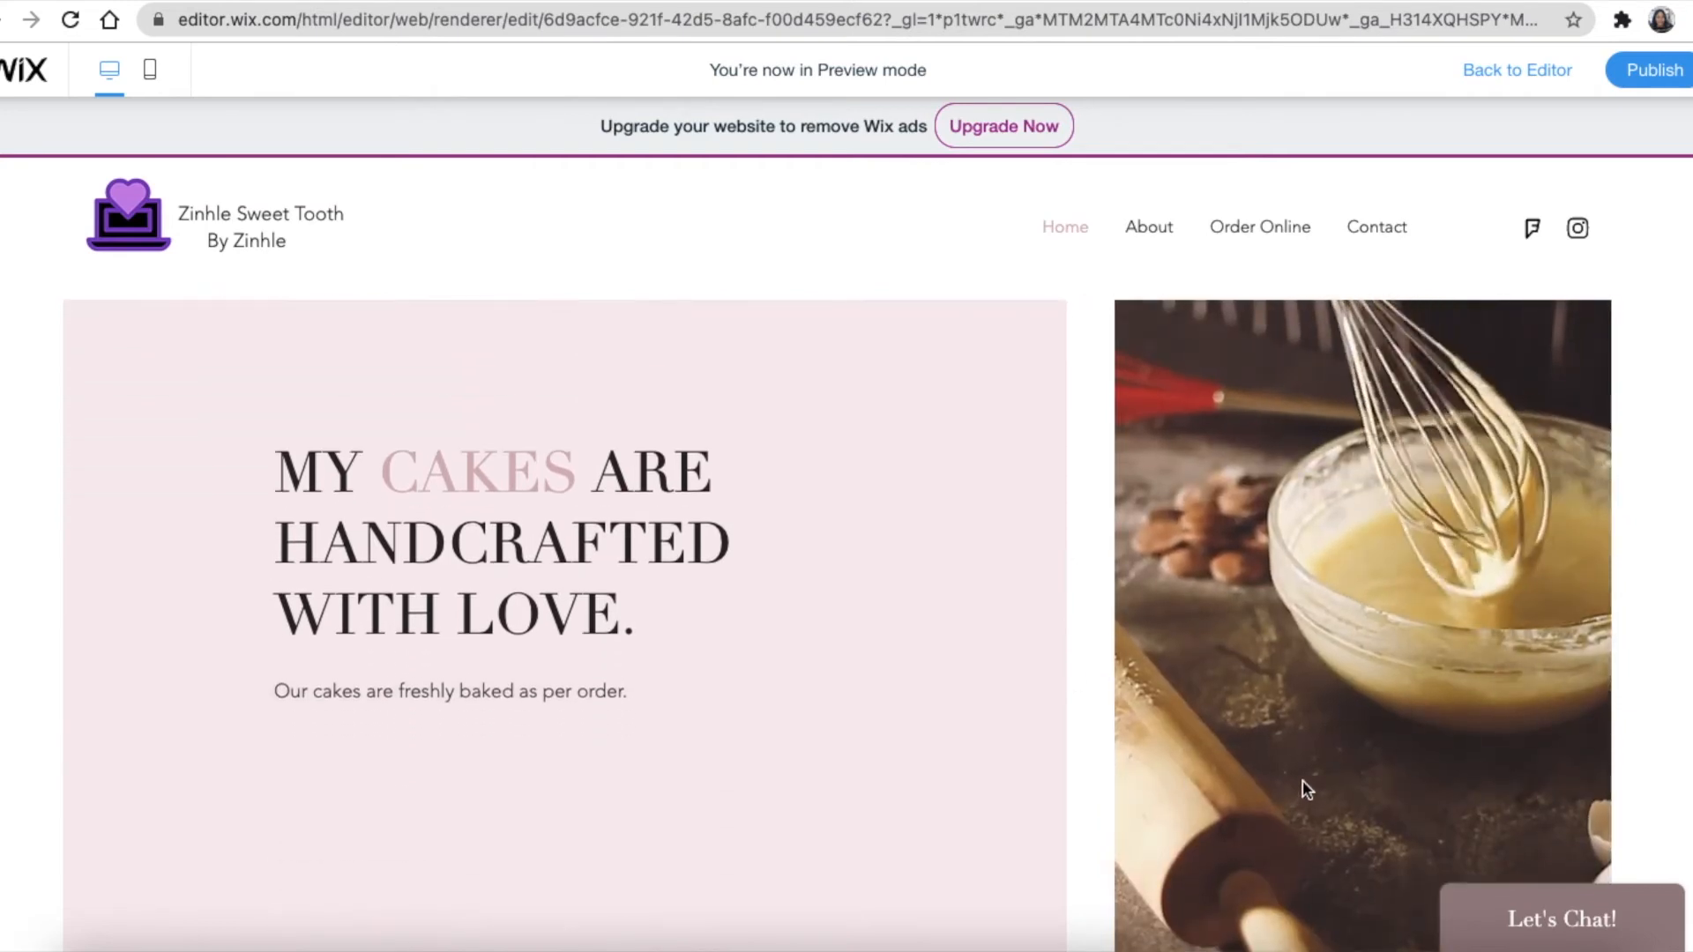
{"action": "scroll", "coordinate": [1296, 776], "scroll_direction": "down", "scroll_amount": 2}
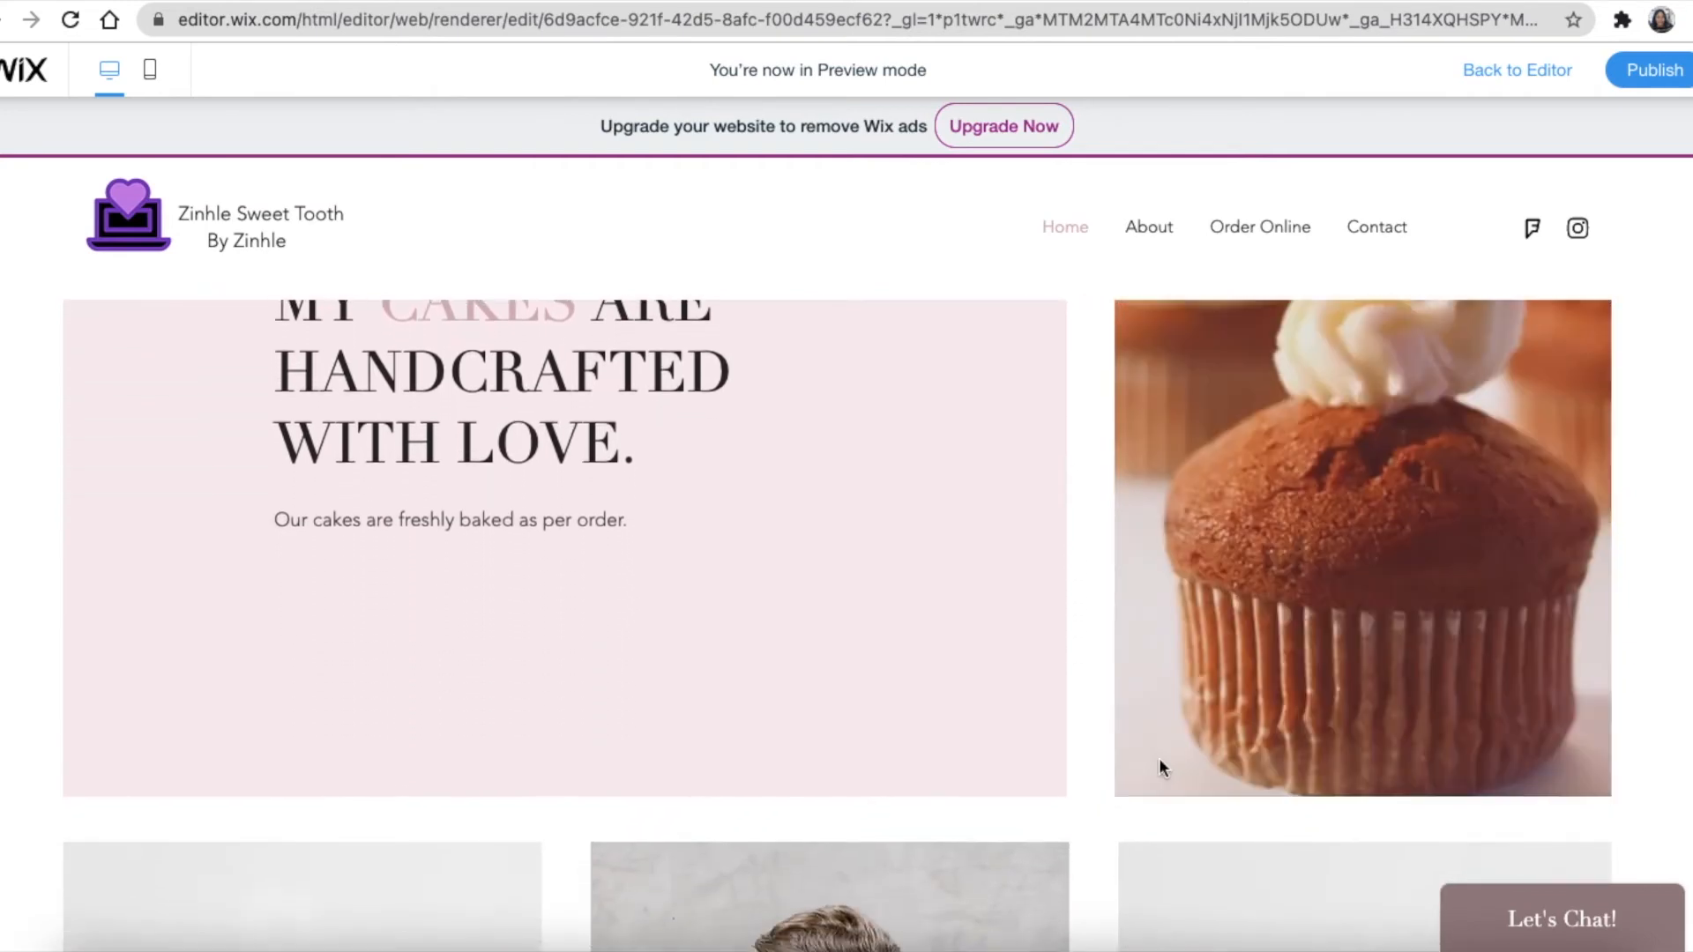
{"action": "scroll", "coordinate": [1158, 760], "scroll_direction": "down", "scroll_amount": 1}
{"action": "scroll", "coordinate": [1085, 740], "scroll_direction": "down", "scroll_amount": 2}
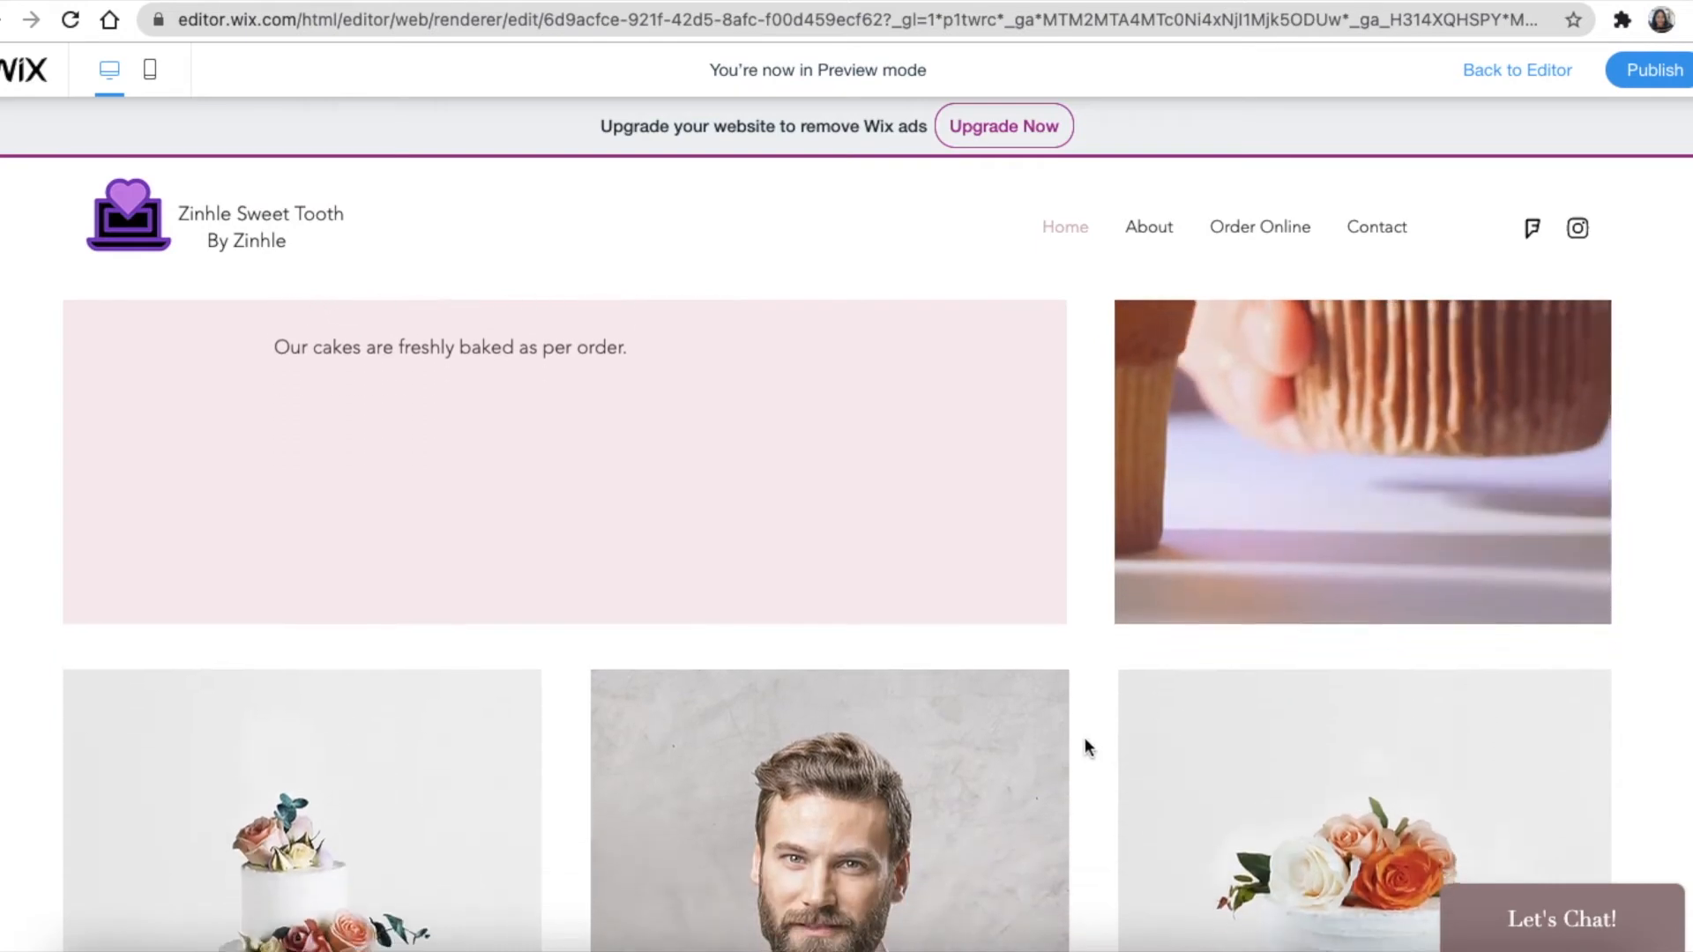
{"action": "scroll", "coordinate": [1120, 676], "scroll_direction": "down", "scroll_amount": 3}
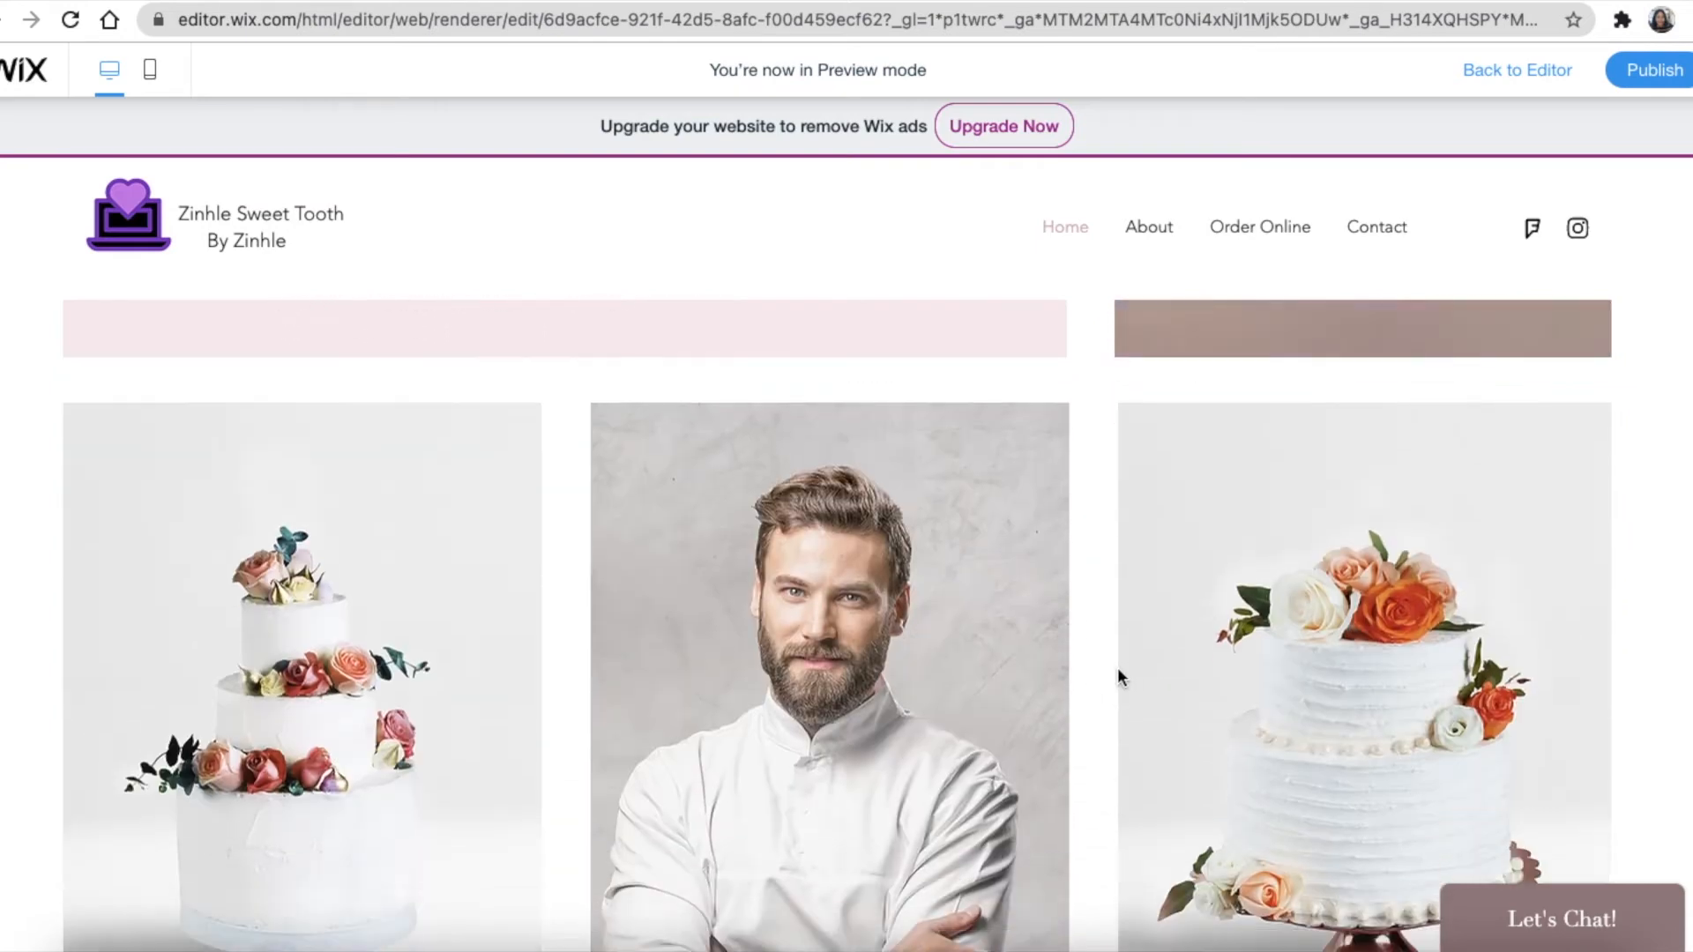
{"action": "left_click", "coordinate": [1536, 78]}
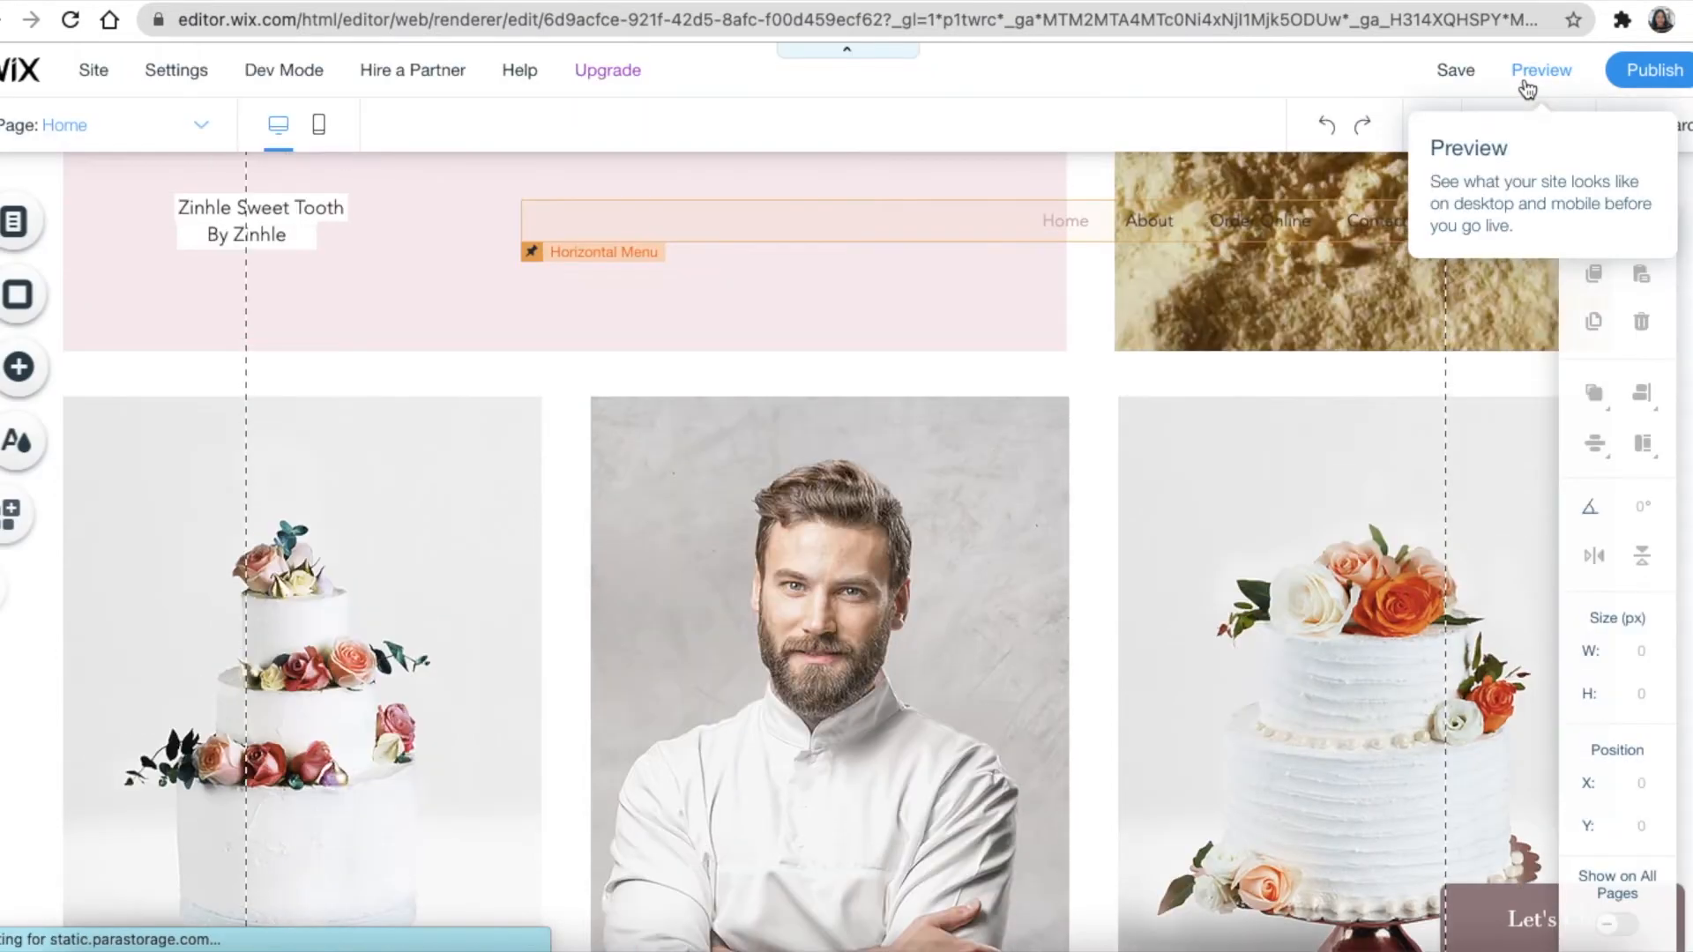
Select the chef-photo column in the three-image strip and browse images for its background
{"action": "scroll", "coordinate": [1440, 448], "scroll_direction": "down", "scroll_amount": 5}
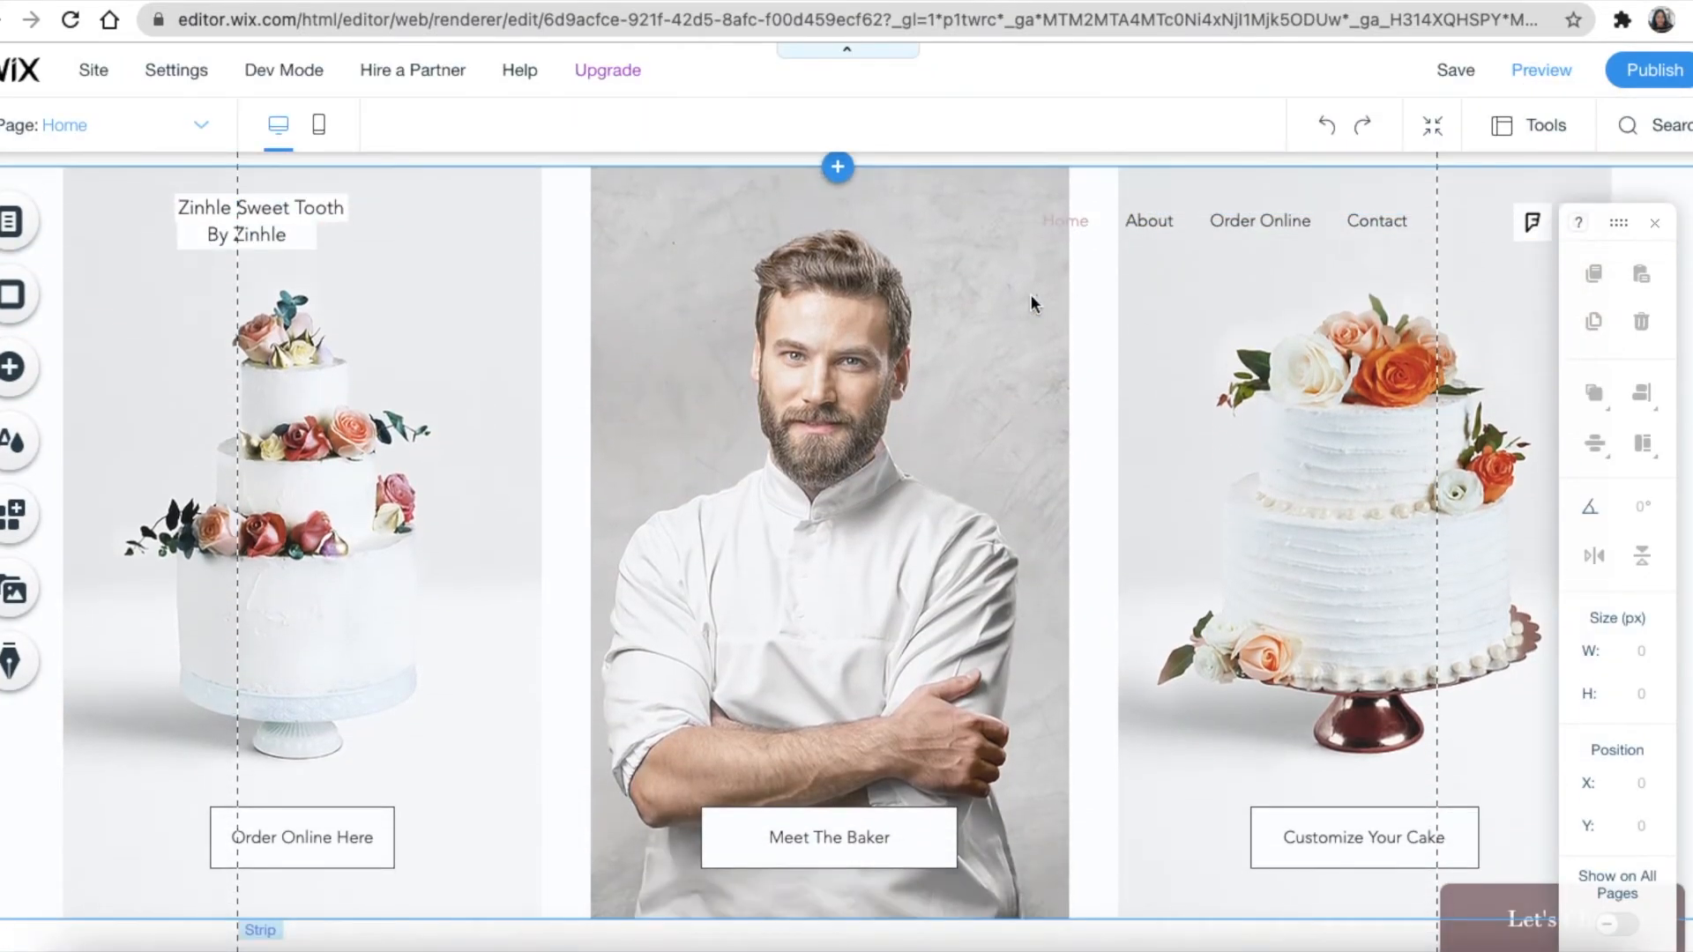
{"action": "scroll", "coordinate": [880, 395], "scroll_direction": "down", "scroll_amount": 3}
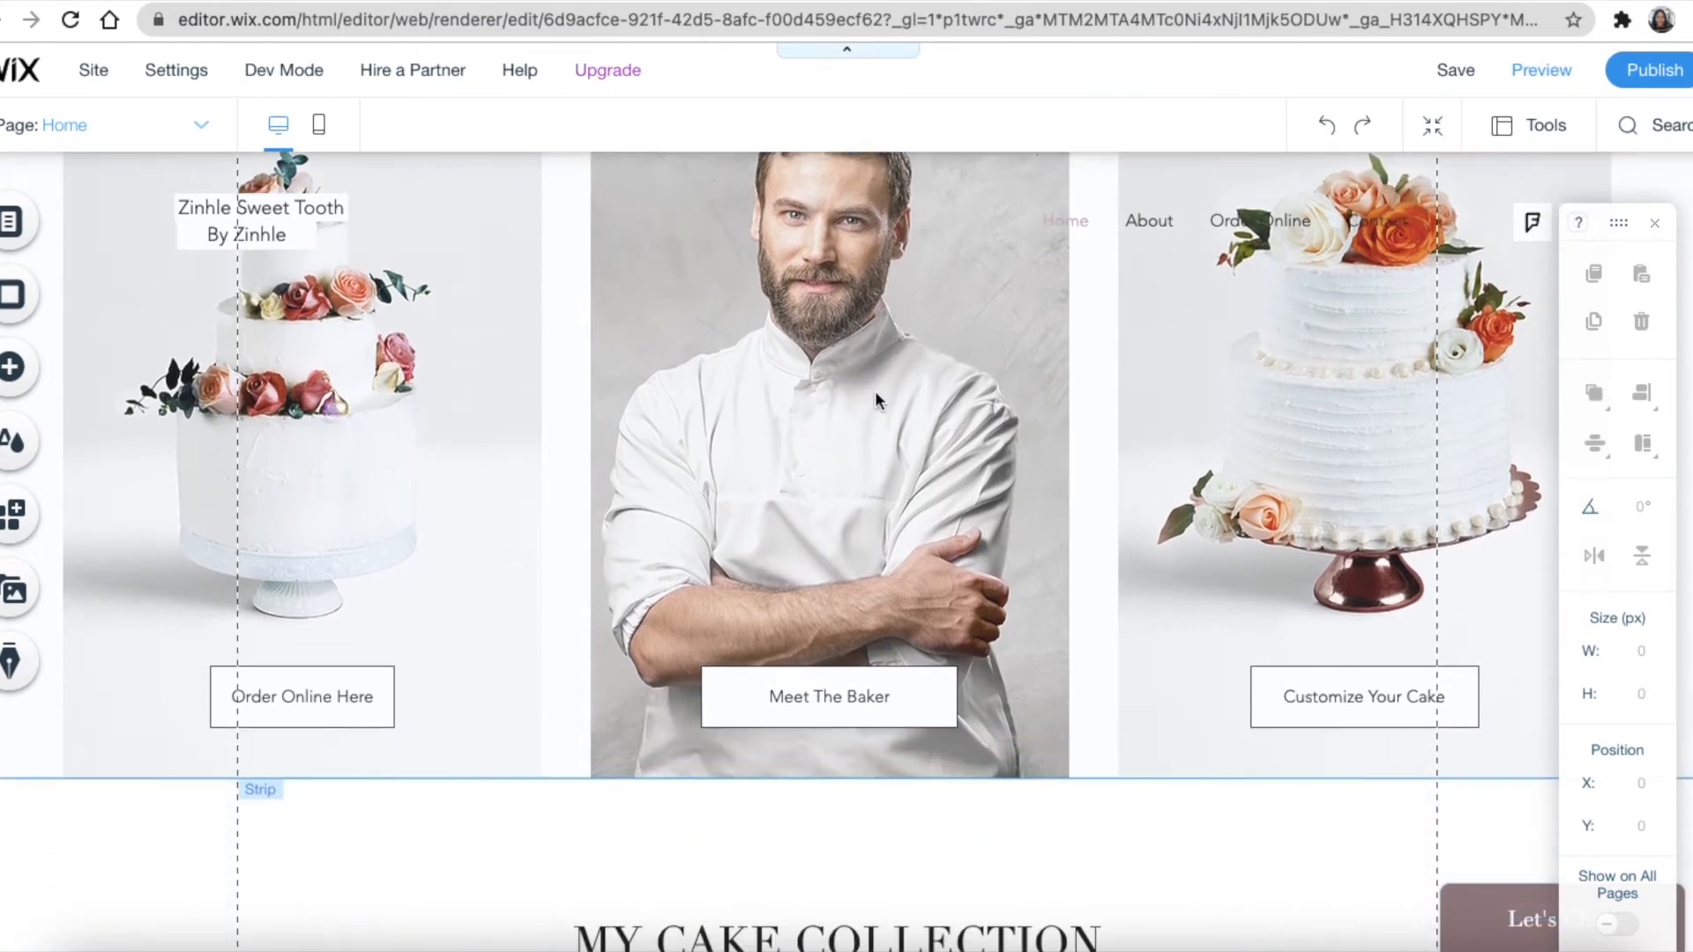
{"action": "left_click", "coordinate": [879, 398]}
{"action": "left_click", "coordinate": [876, 392]}
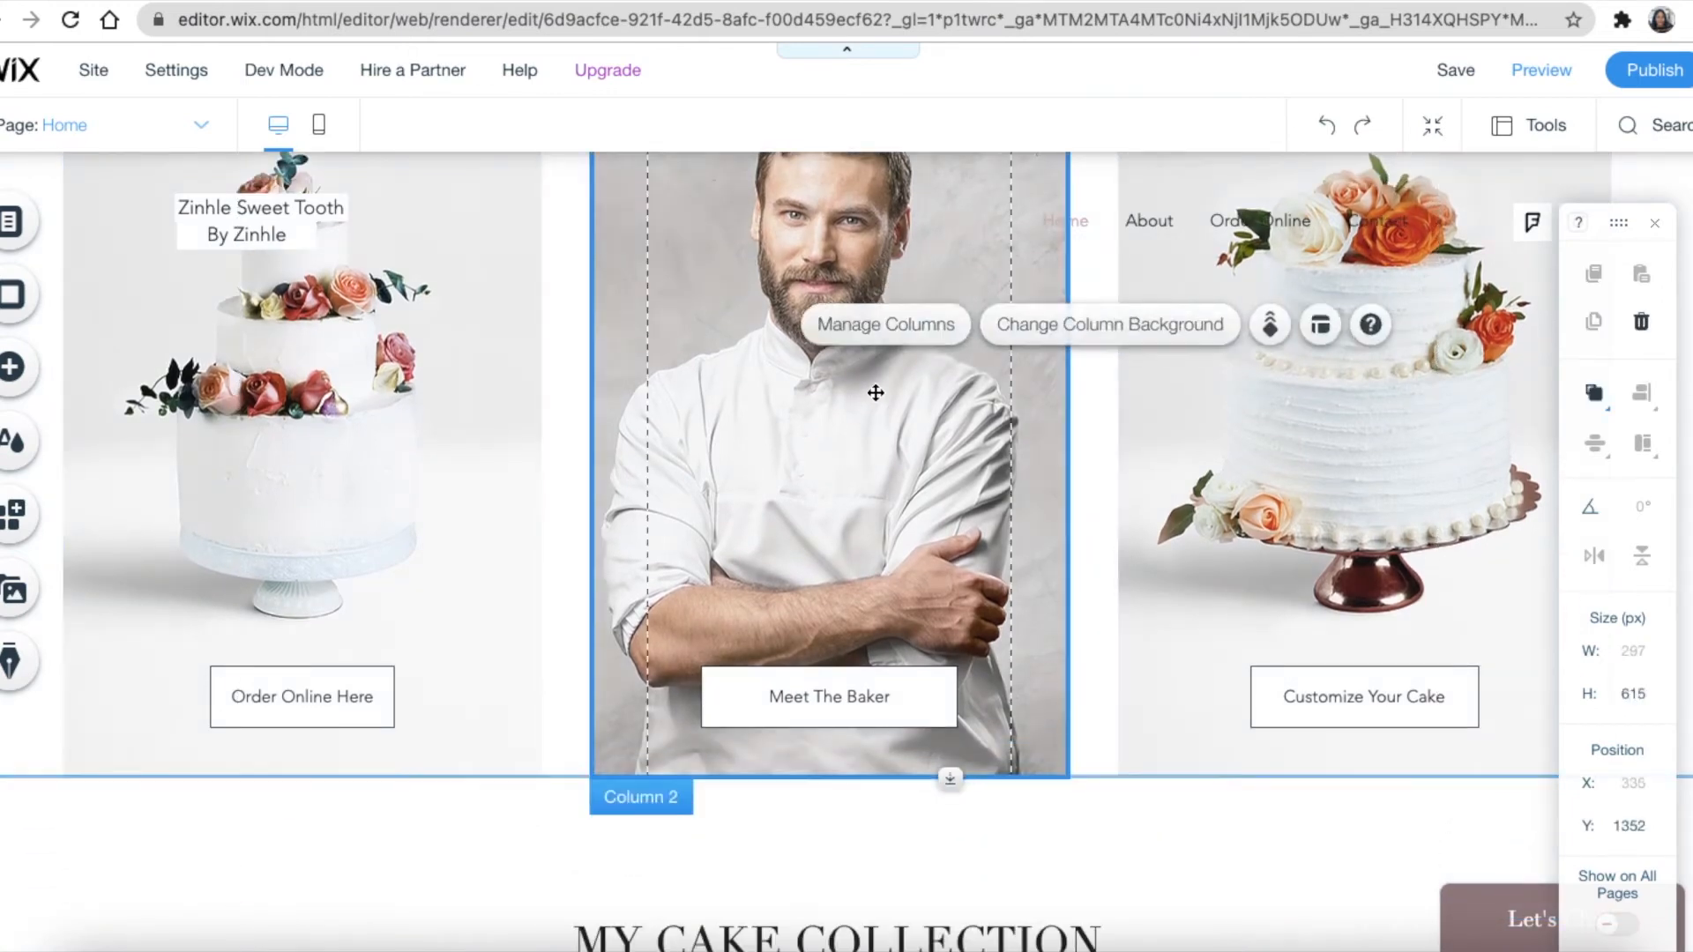
{"action": "left_click", "coordinate": [1051, 342]}
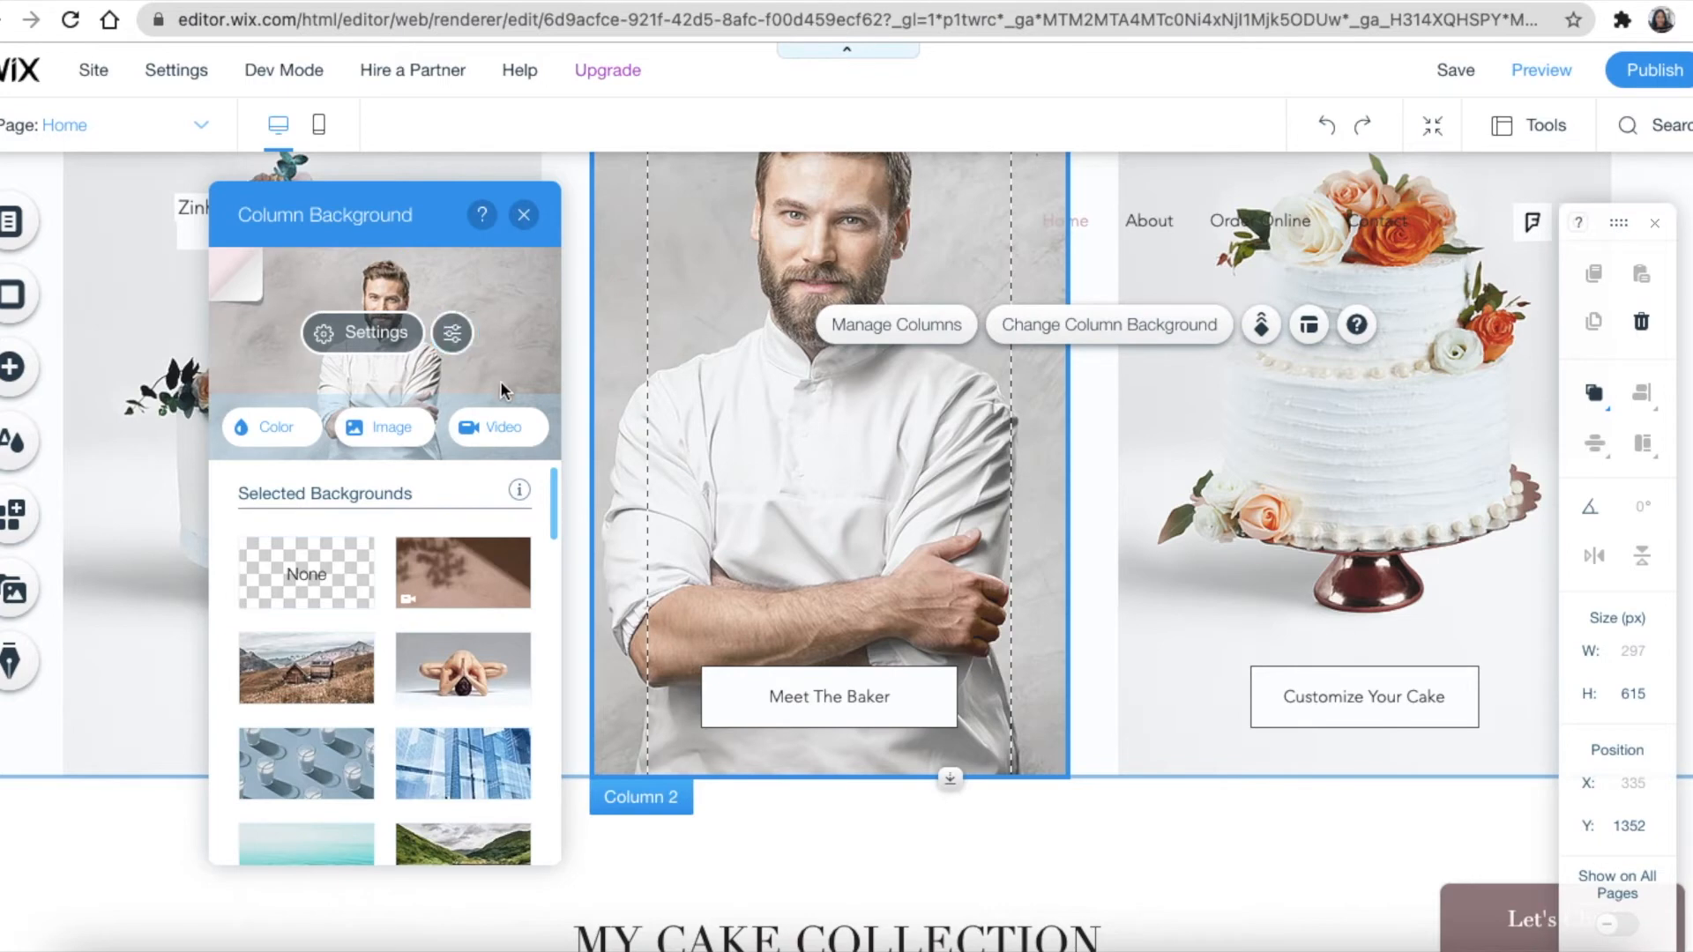
{"action": "left_click", "coordinate": [389, 438]}
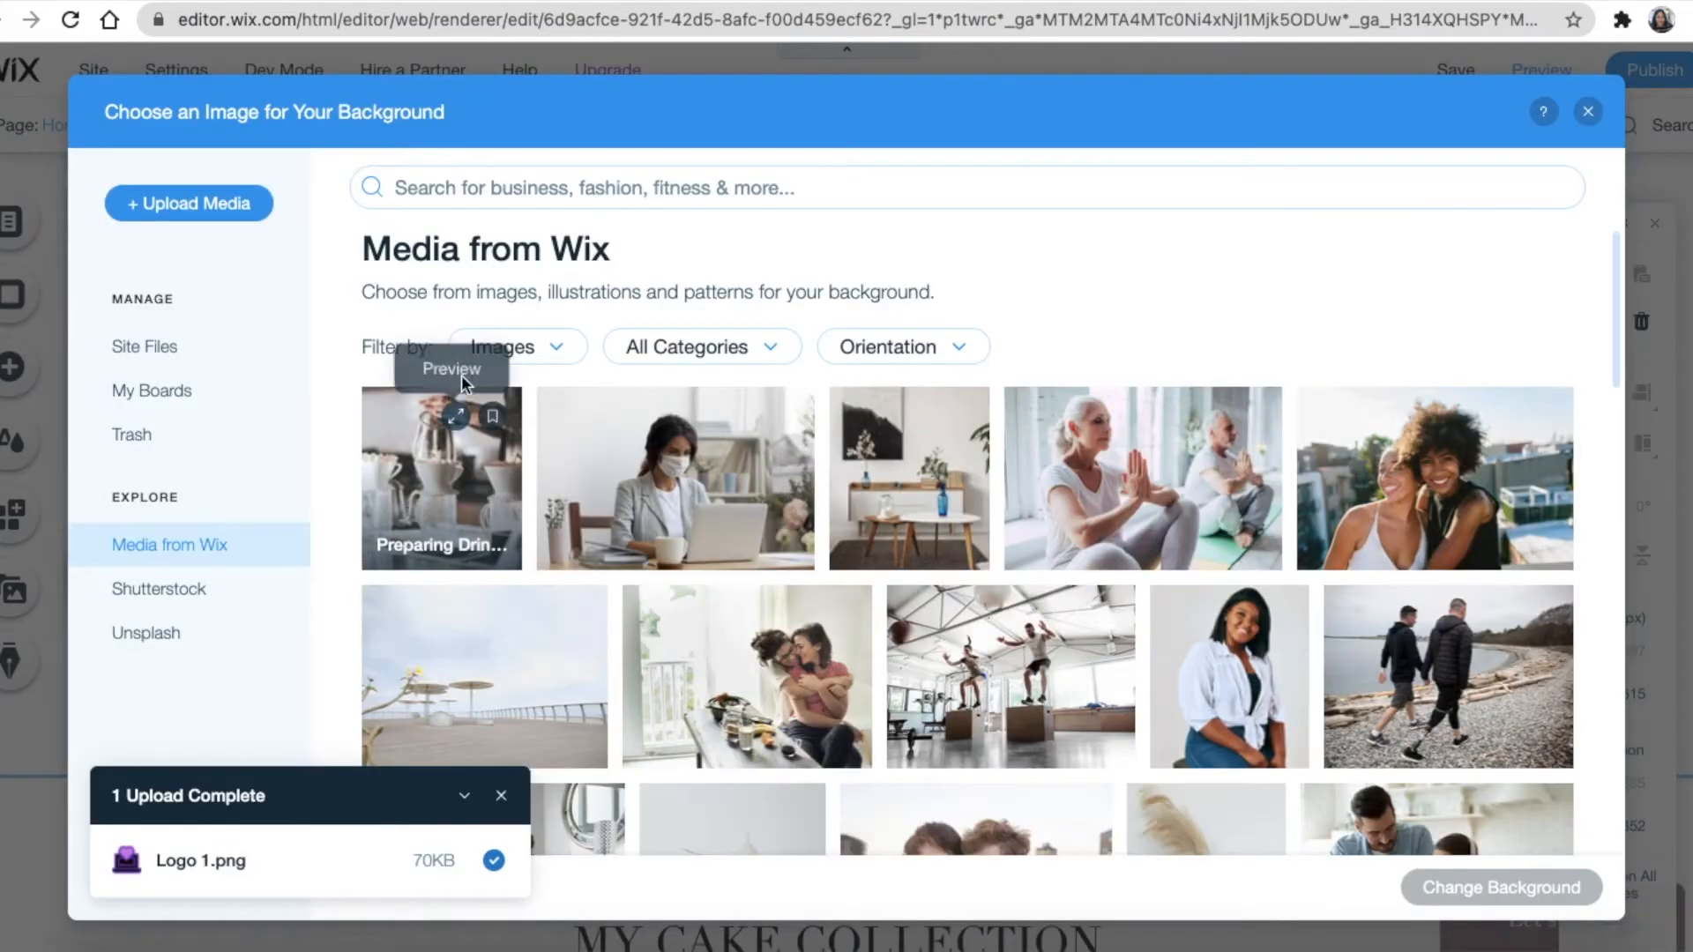
Search the library for 'bak' and set the dough-kneading baker photo as the column background
{"action": "left_click", "coordinate": [477, 190]}
{"action": "type", "text": "baker"}
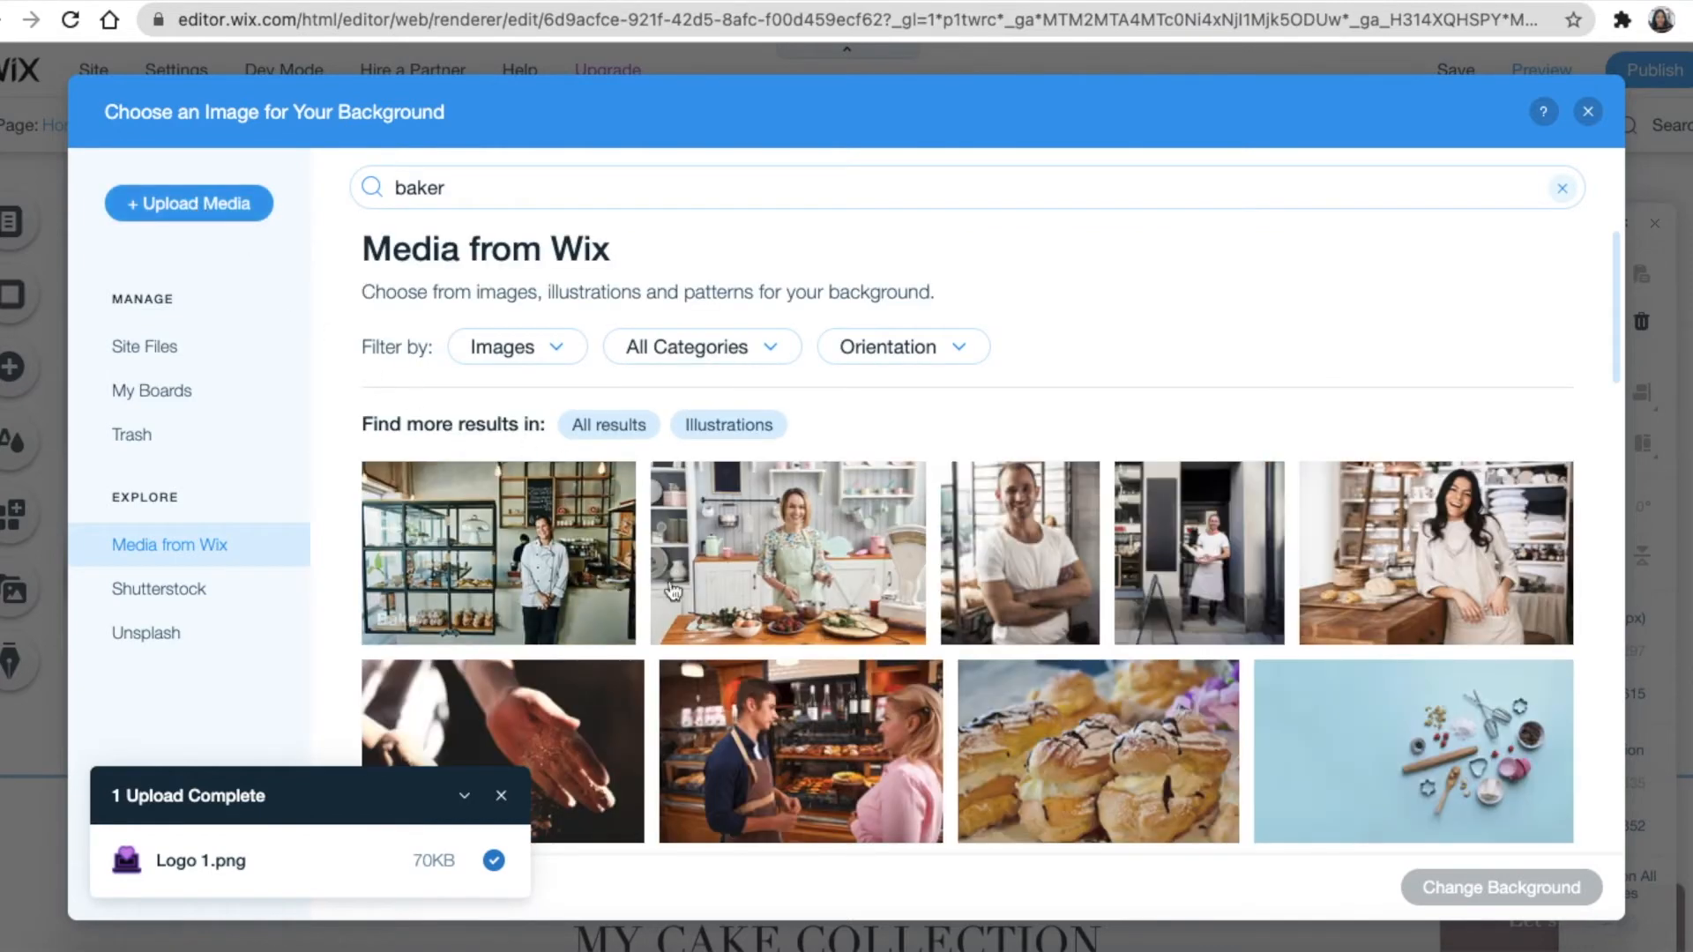
{"action": "scroll", "coordinate": [774, 696], "scroll_direction": "down", "scroll_amount": 2}
{"action": "scroll", "coordinate": [773, 696], "scroll_direction": "down", "scroll_amount": 6}
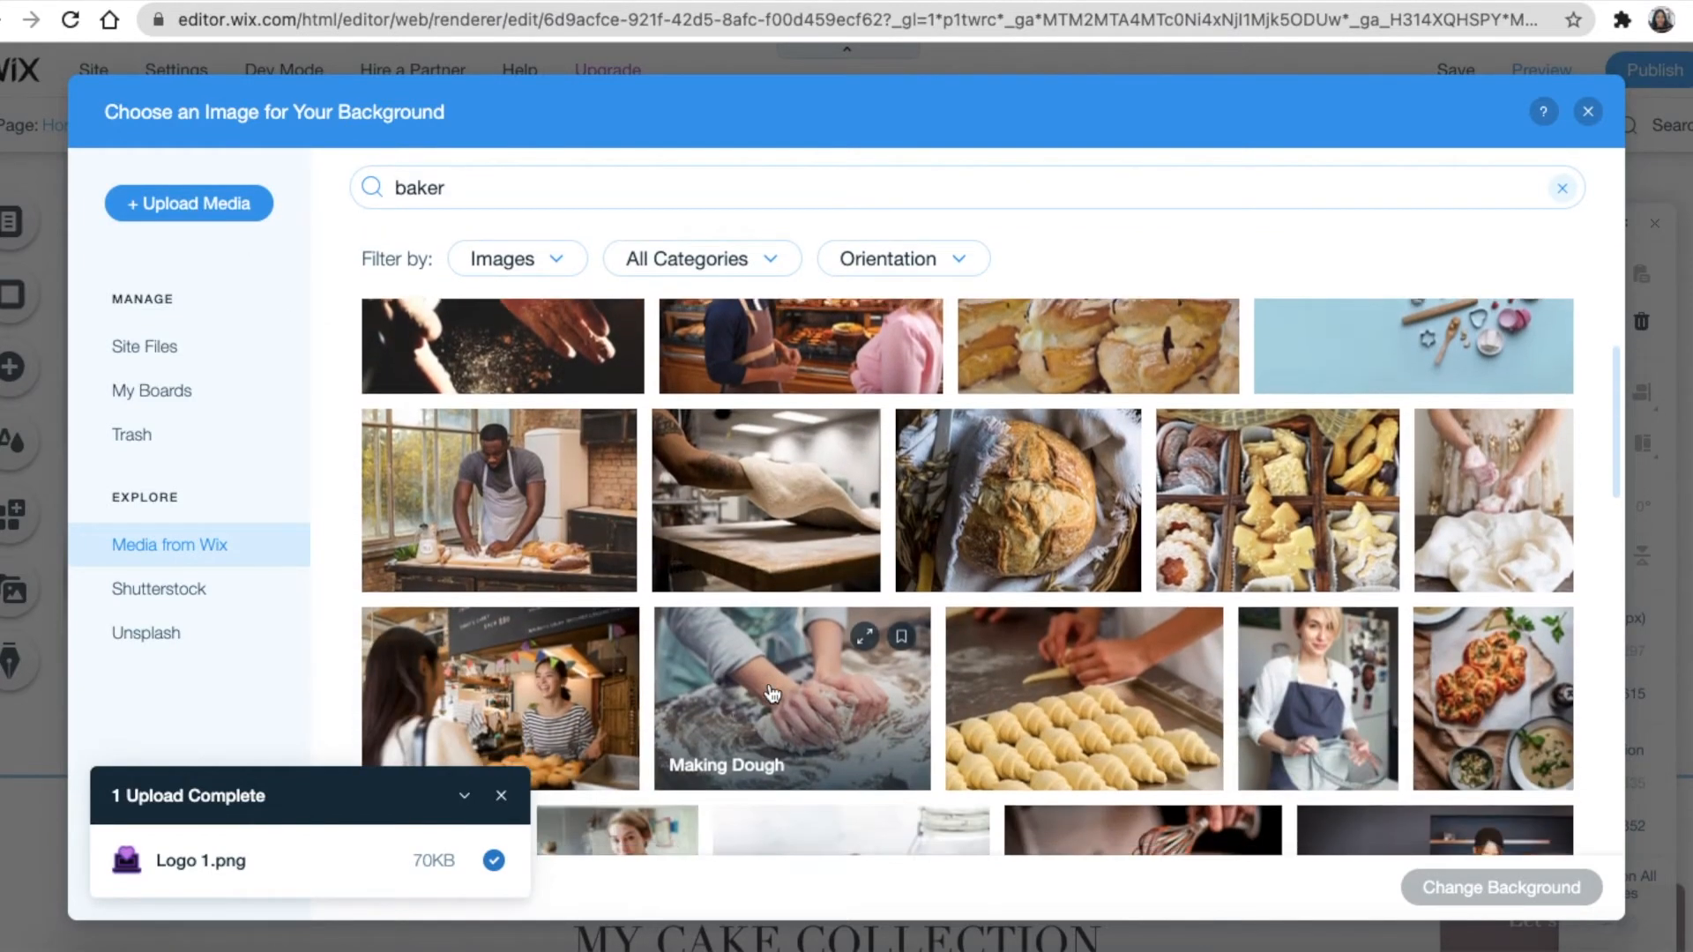
{"action": "scroll", "coordinate": [640, 542], "scroll_direction": "down", "scroll_amount": 10}
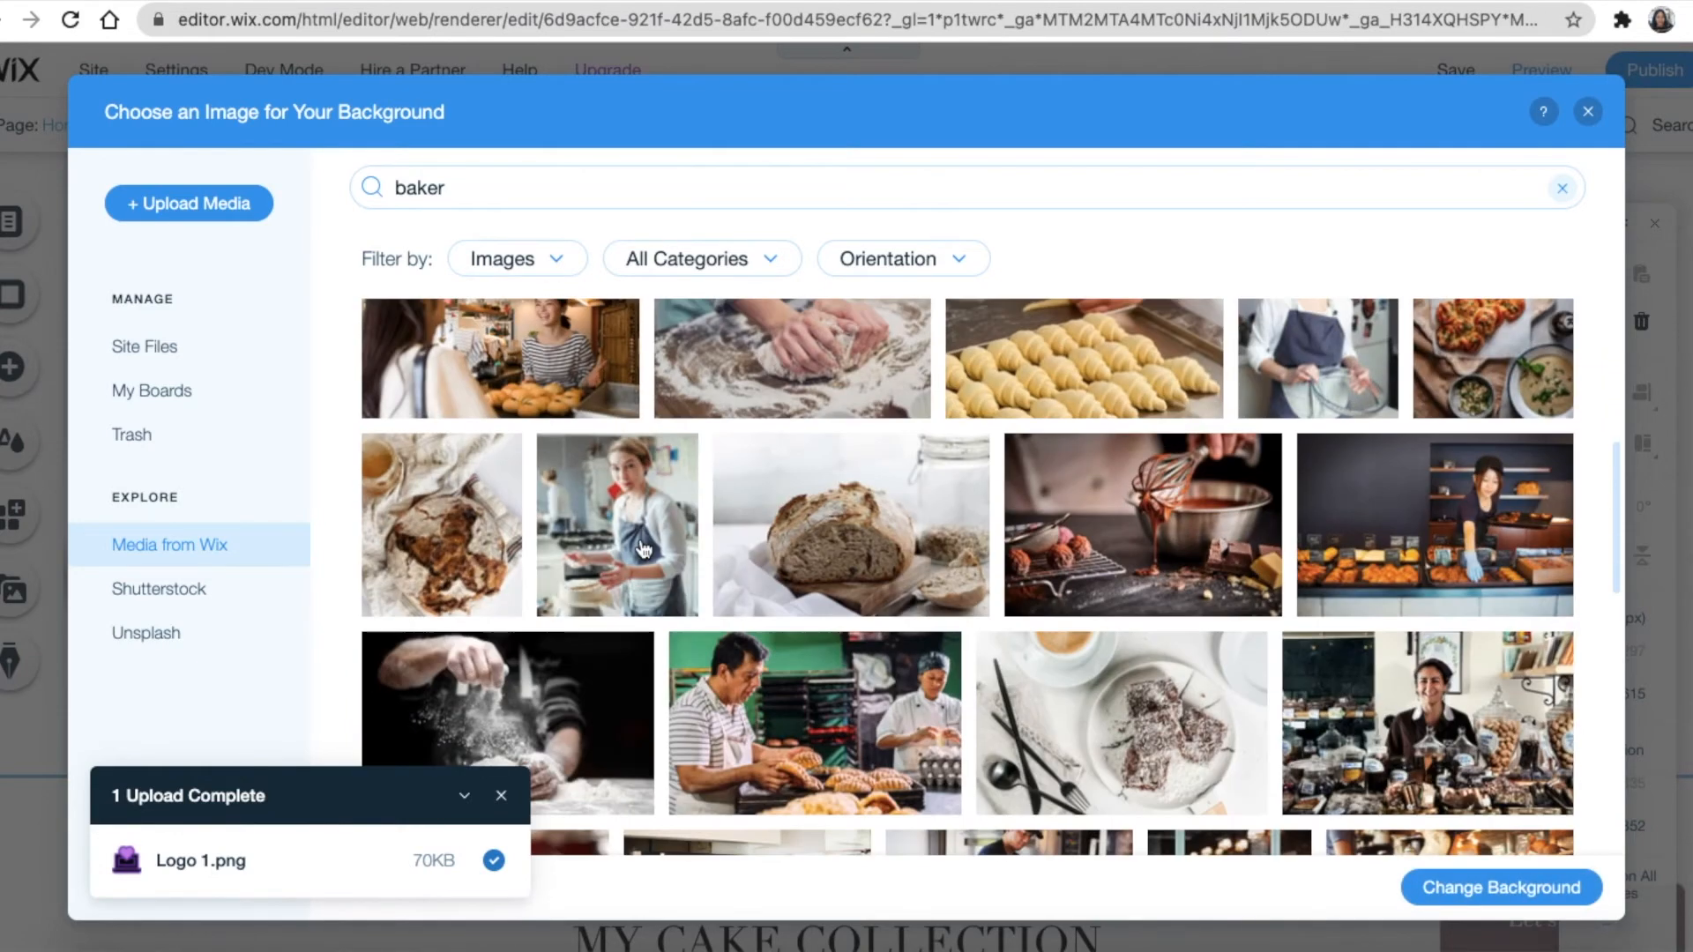
{"action": "scroll", "coordinate": [641, 547], "scroll_direction": "down", "scroll_amount": 6}
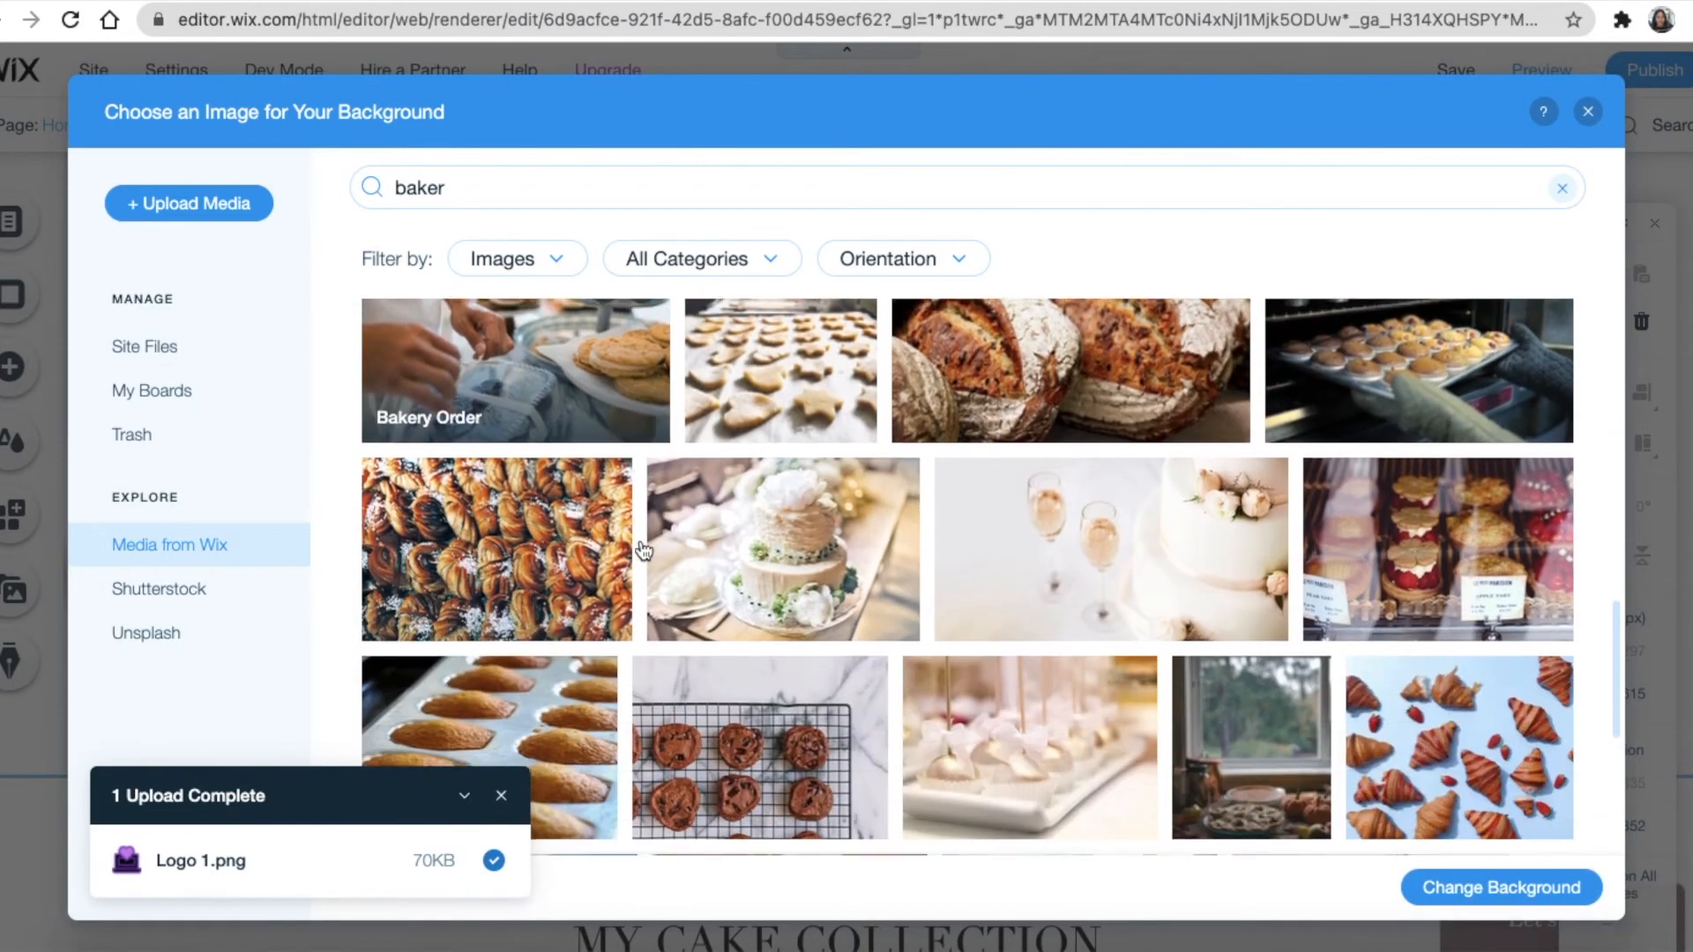
{"action": "scroll", "coordinate": [687, 600], "scroll_direction": "down", "scroll_amount": 10}
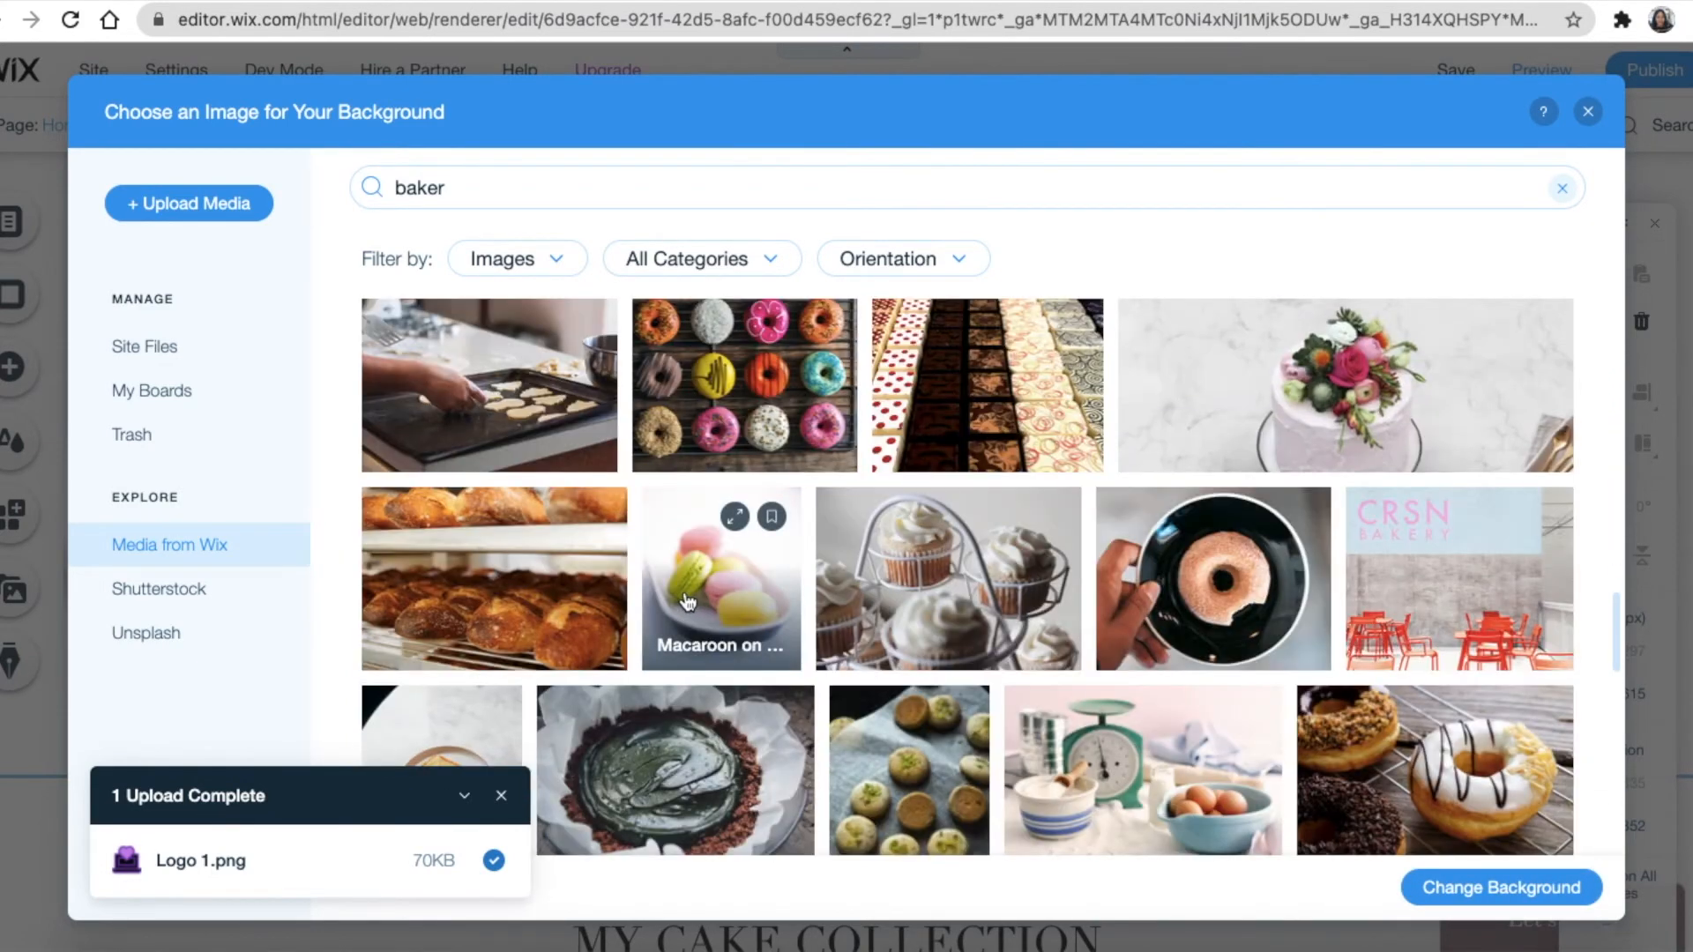
{"action": "scroll", "coordinate": [687, 598], "scroll_direction": "down", "scroll_amount": 10}
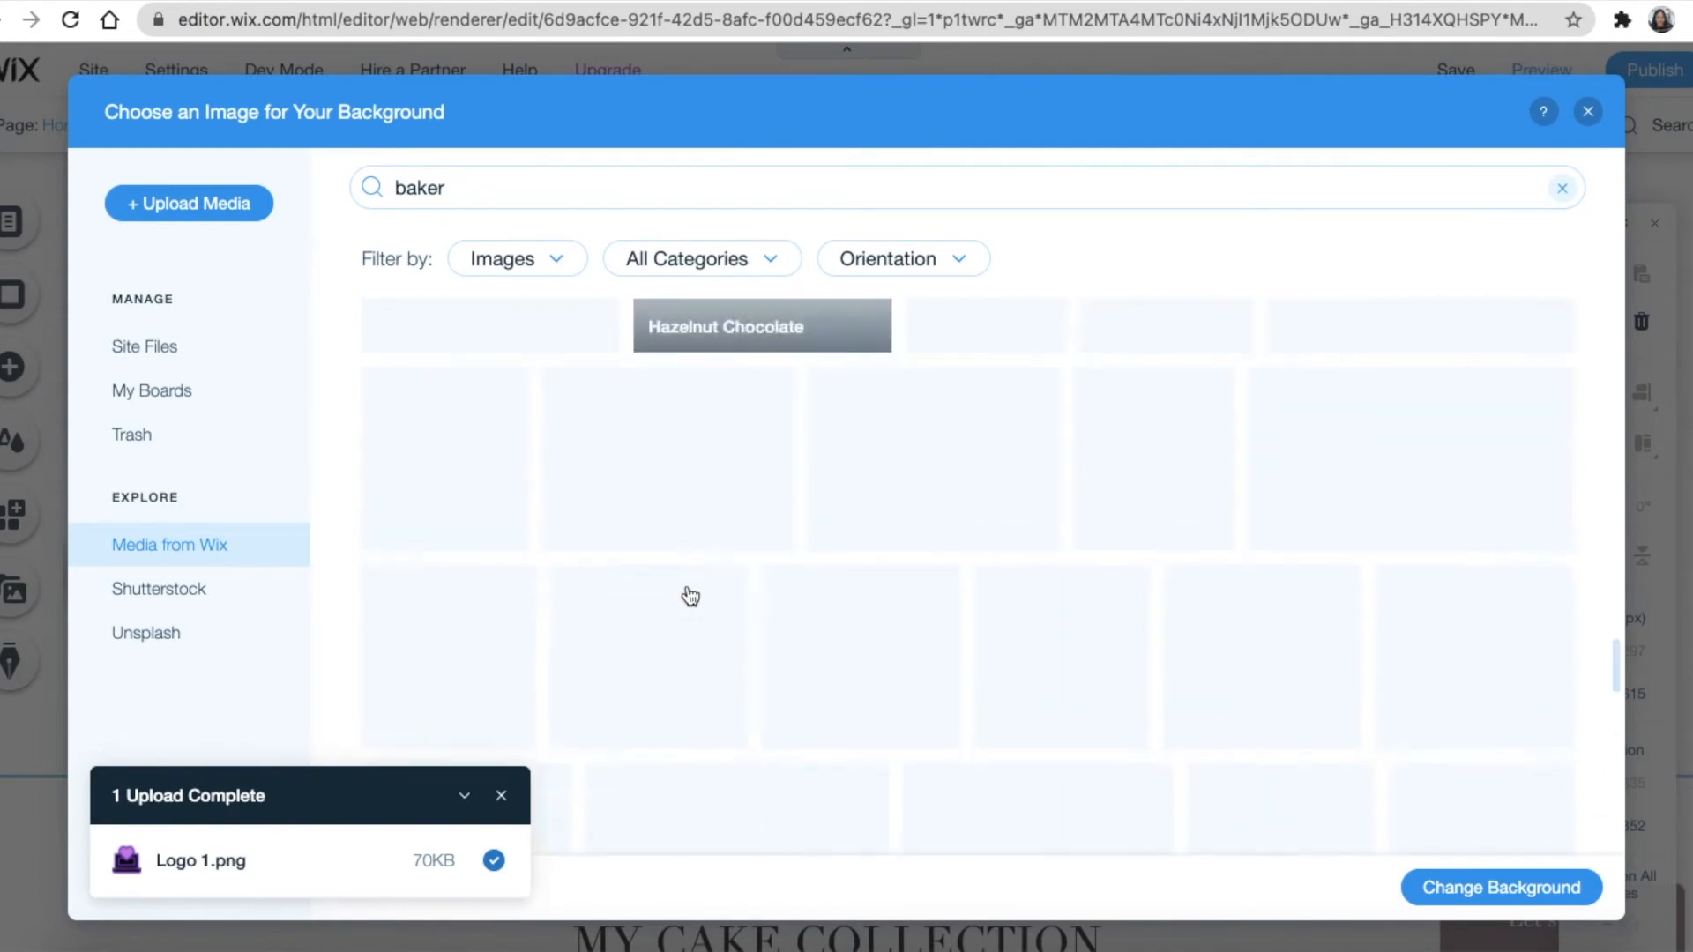
{"action": "scroll", "coordinate": [690, 594], "scroll_direction": "down", "scroll_amount": 5}
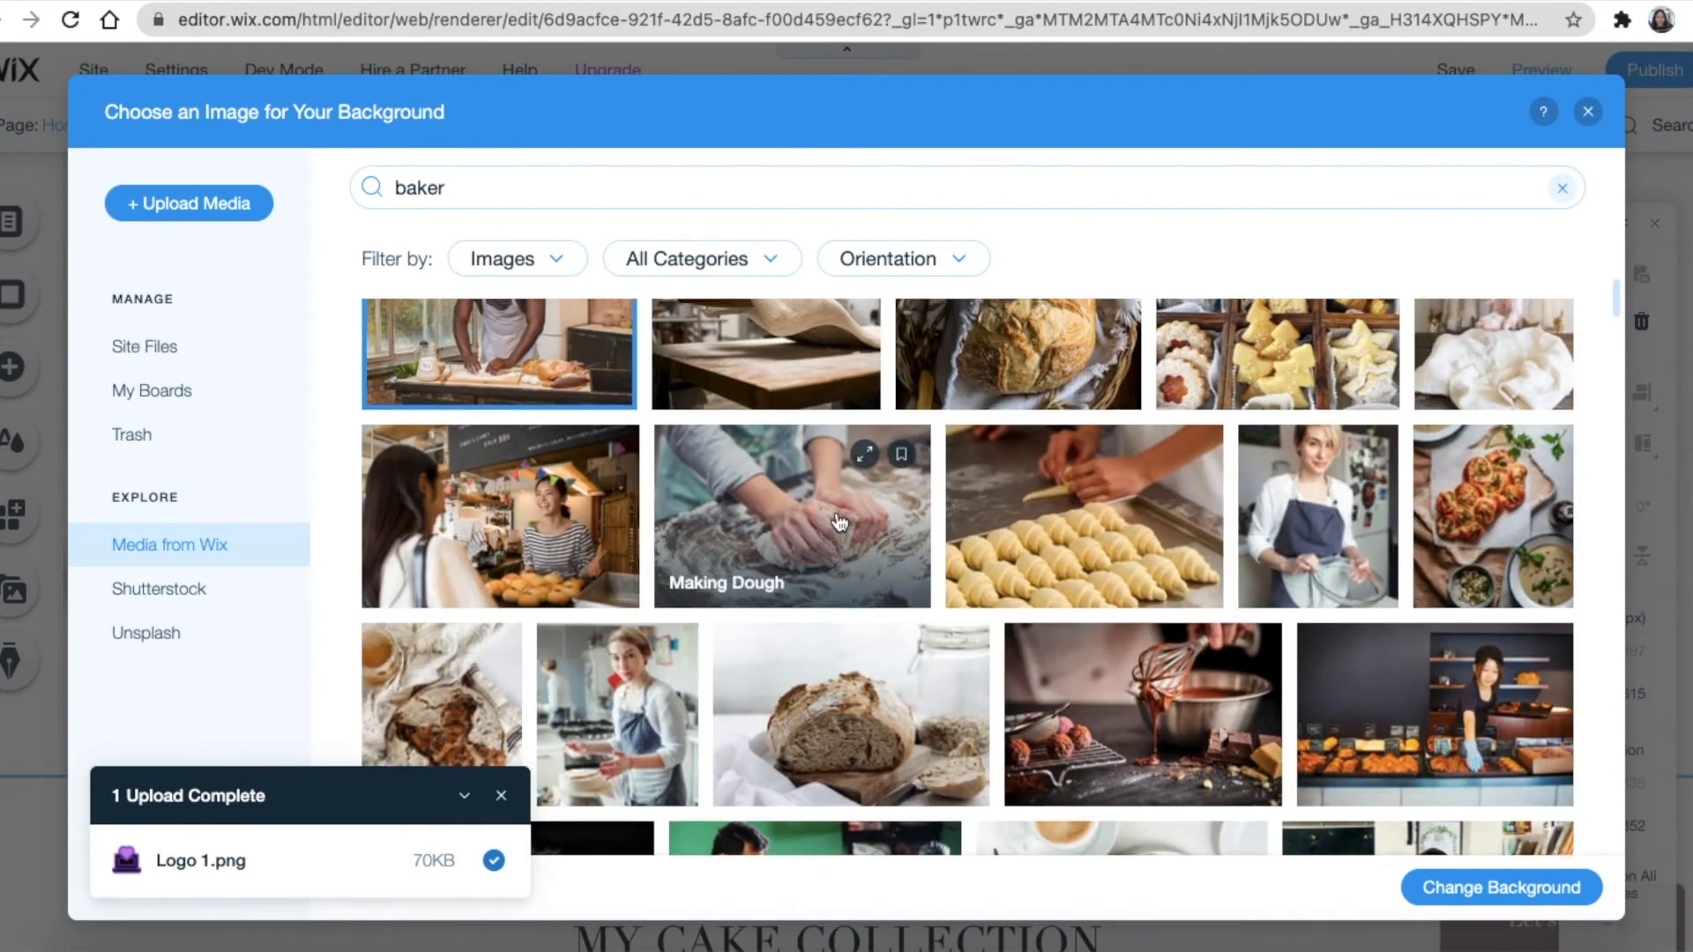
{"action": "scroll", "coordinate": [840, 523], "scroll_direction": "up", "scroll_amount": 5}
{"action": "scroll", "coordinate": [840, 523], "scroll_direction": "down", "scroll_amount": 5}
{"action": "scroll", "coordinate": [605, 415], "scroll_direction": "up", "scroll_amount": 3}
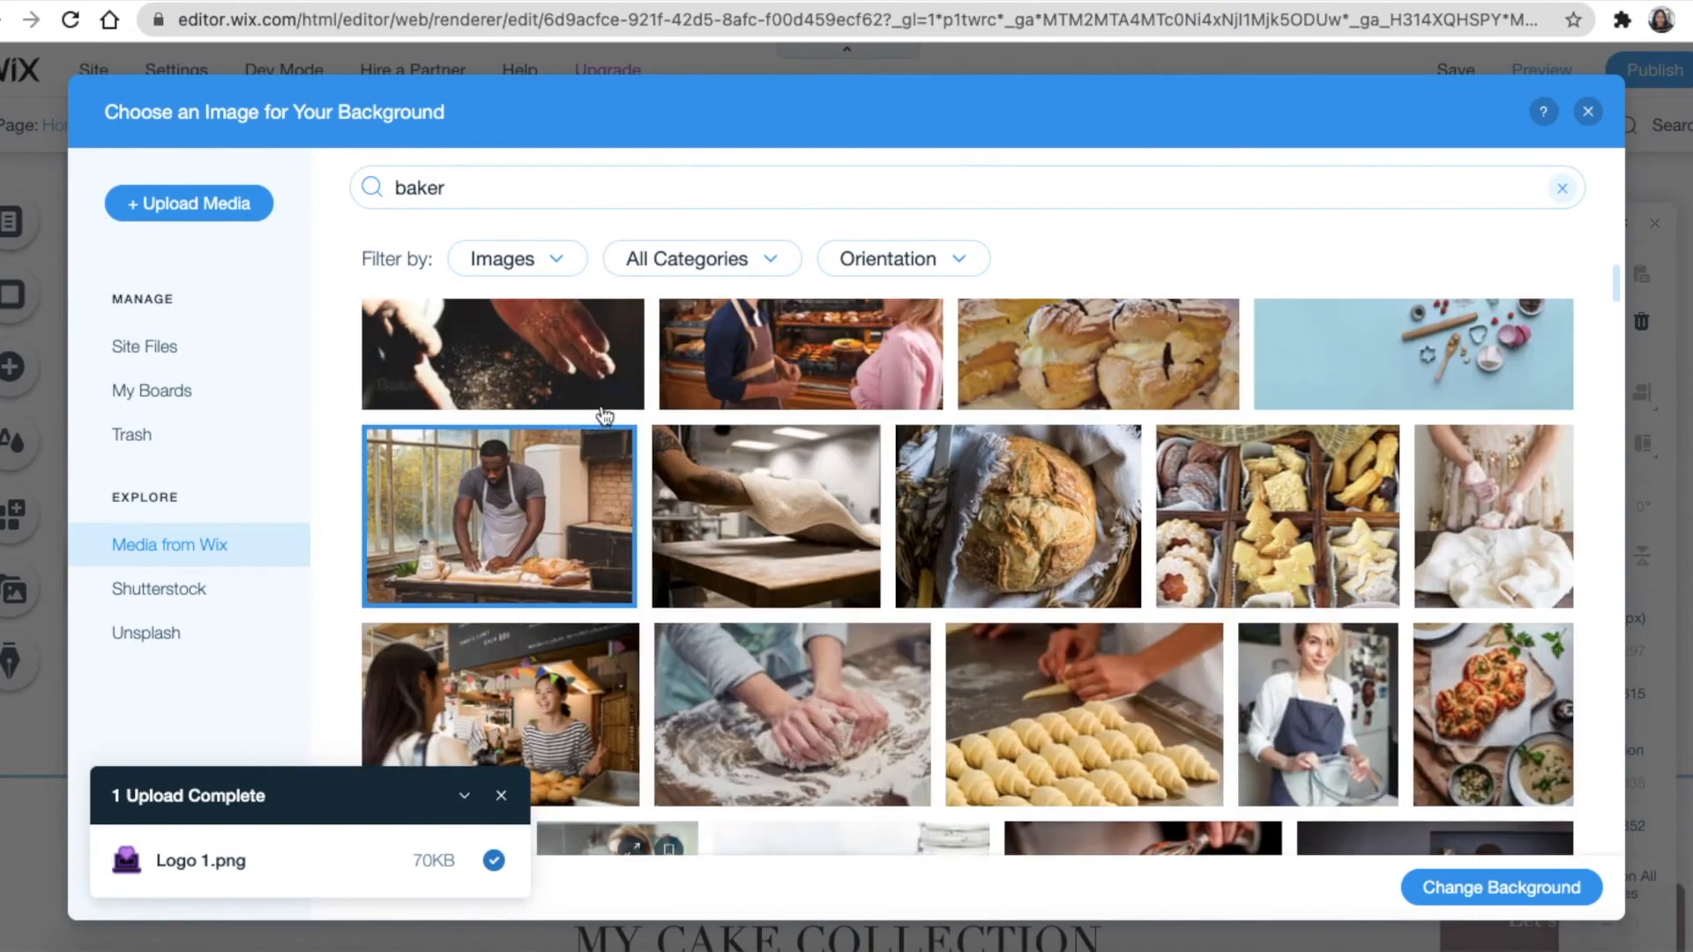
{"action": "left_click", "coordinate": [1504, 886]}
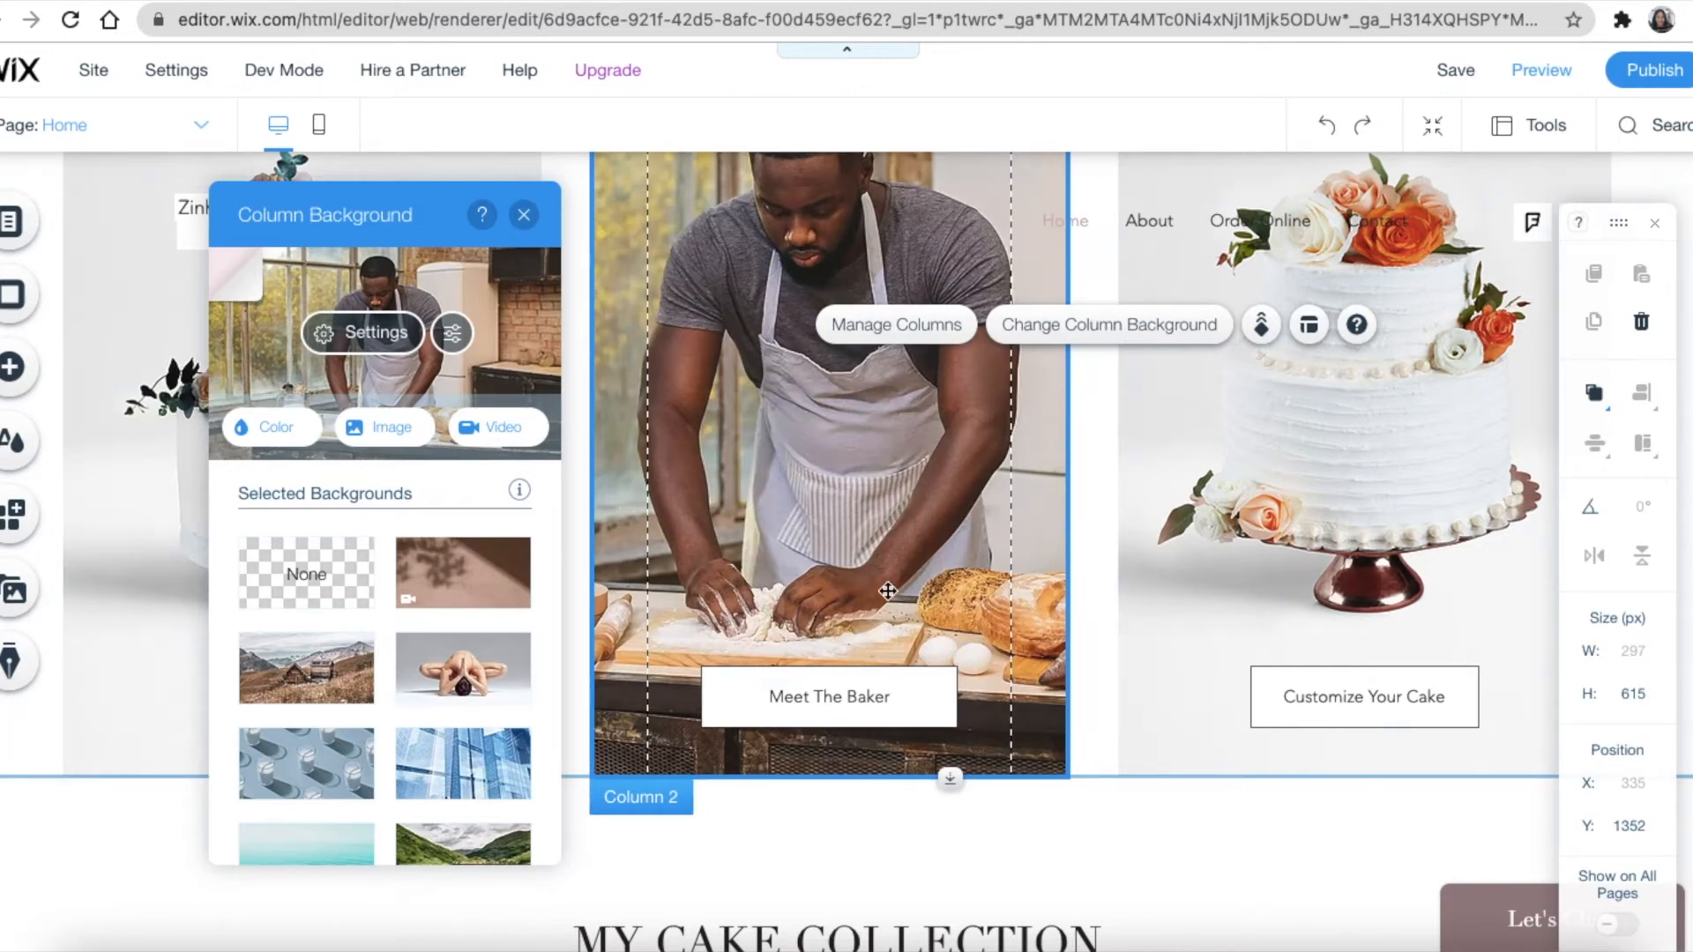
Link the Home page's Meet The Baker button to the About page
{"action": "scroll", "coordinate": [885, 589], "scroll_direction": "down", "scroll_amount": 2}
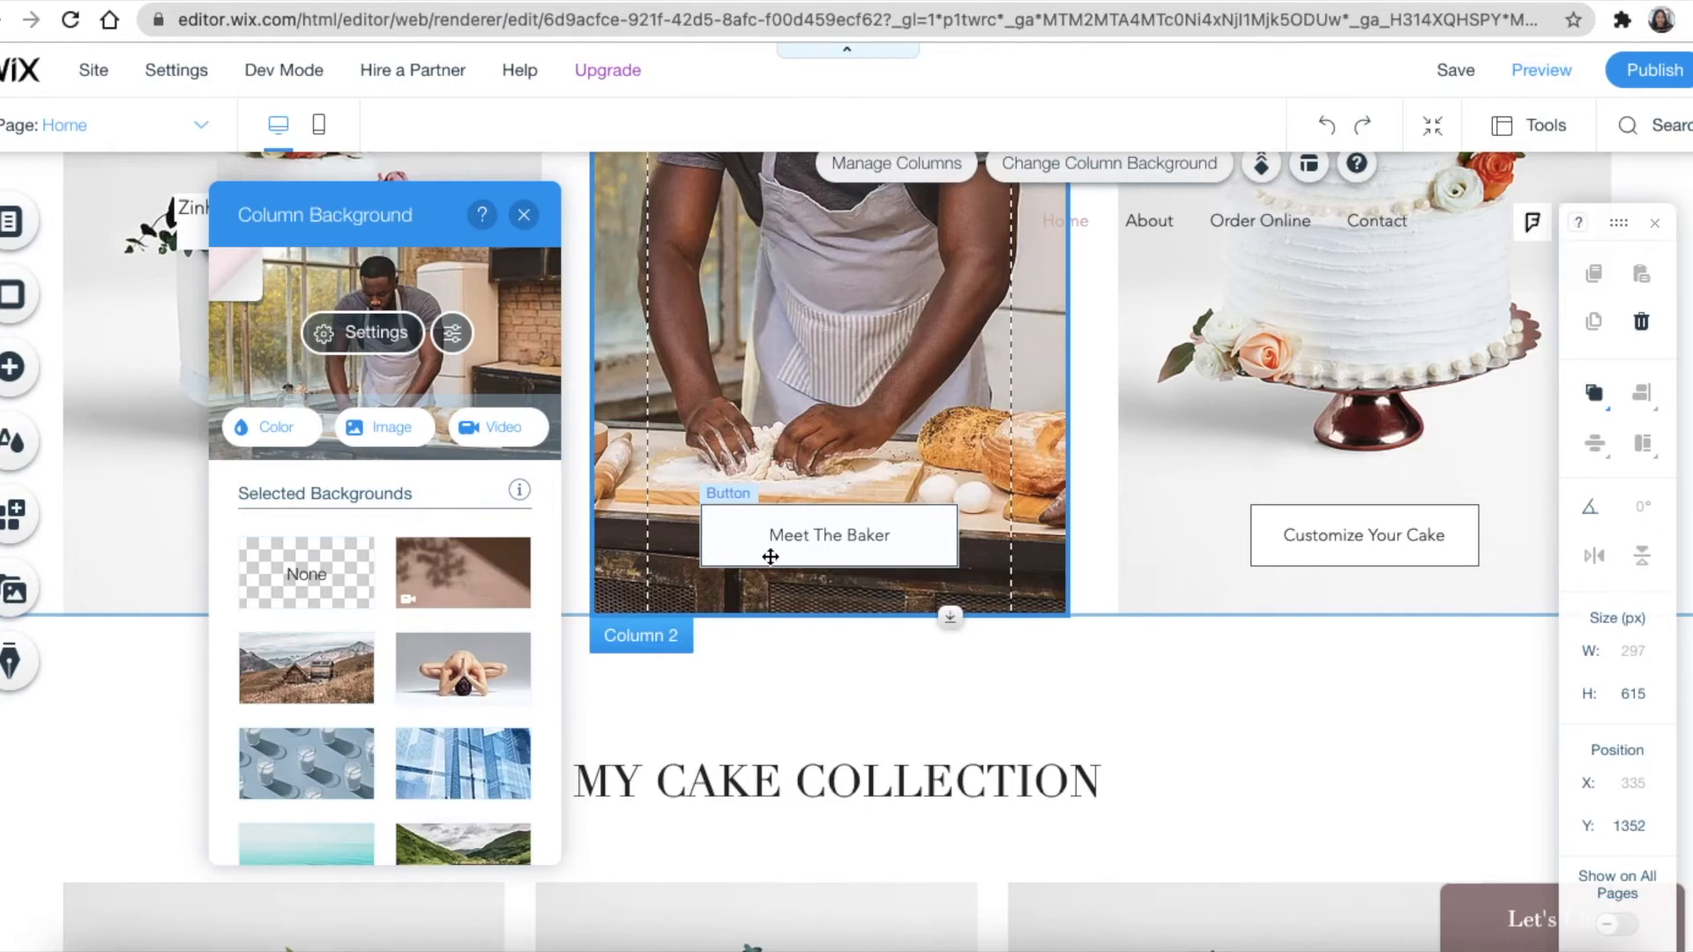
{"action": "left_click", "coordinate": [859, 555]}
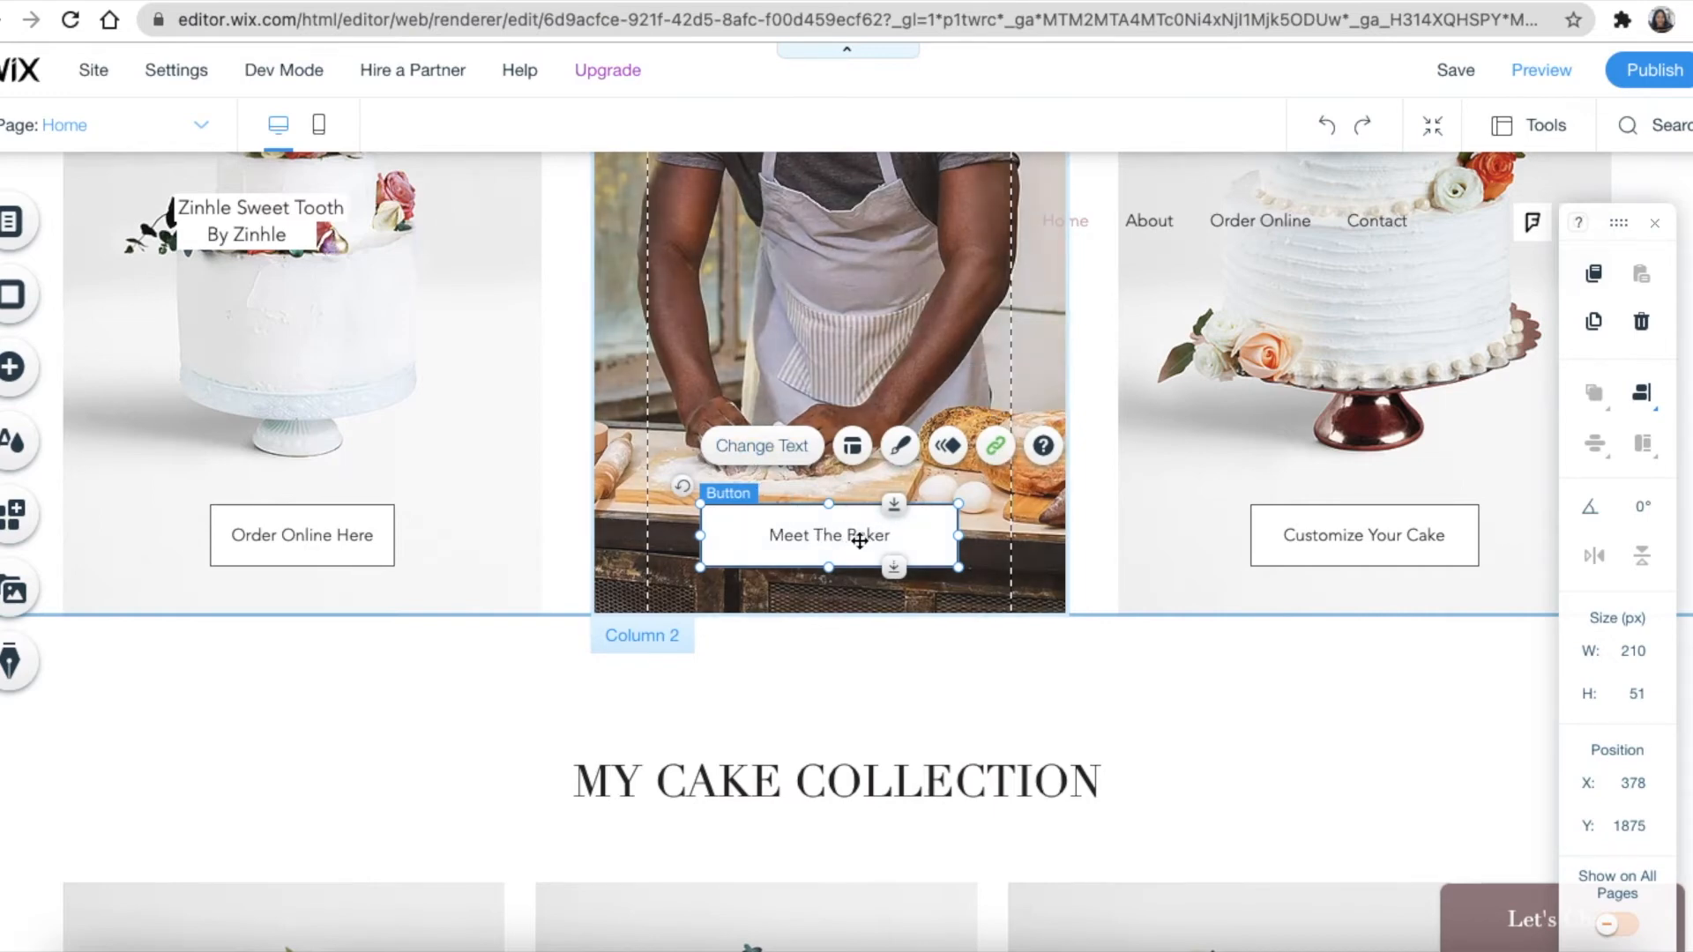
{"action": "left_click", "coordinate": [997, 448]}
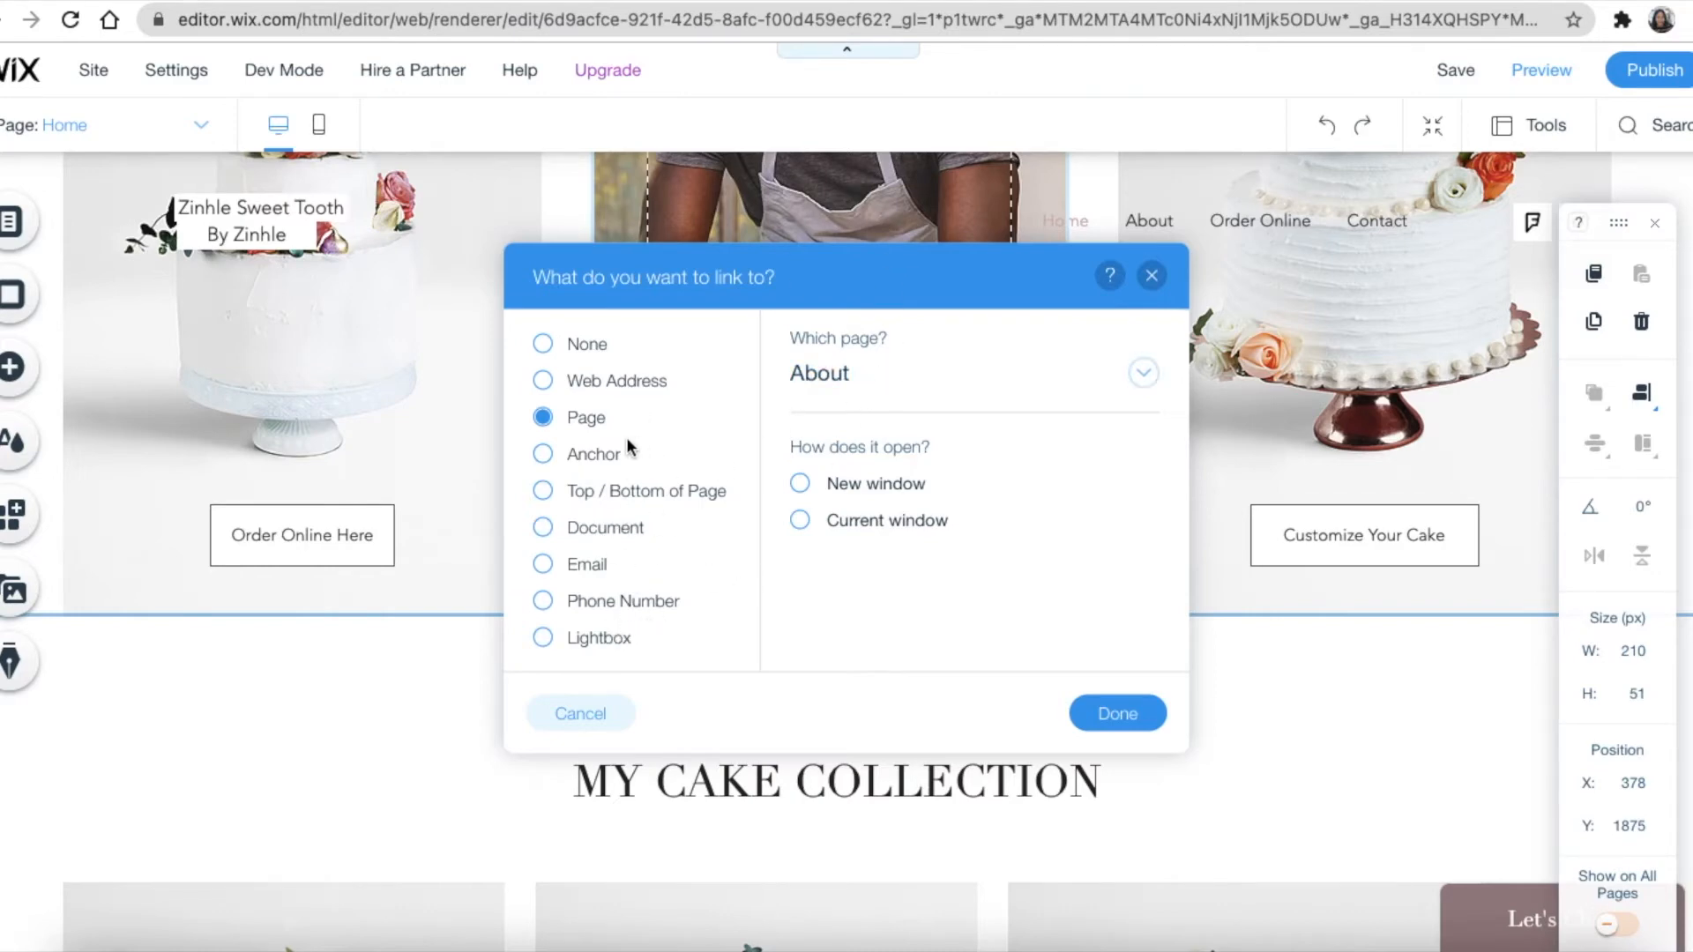
{"action": "left_click", "coordinate": [1140, 373]}
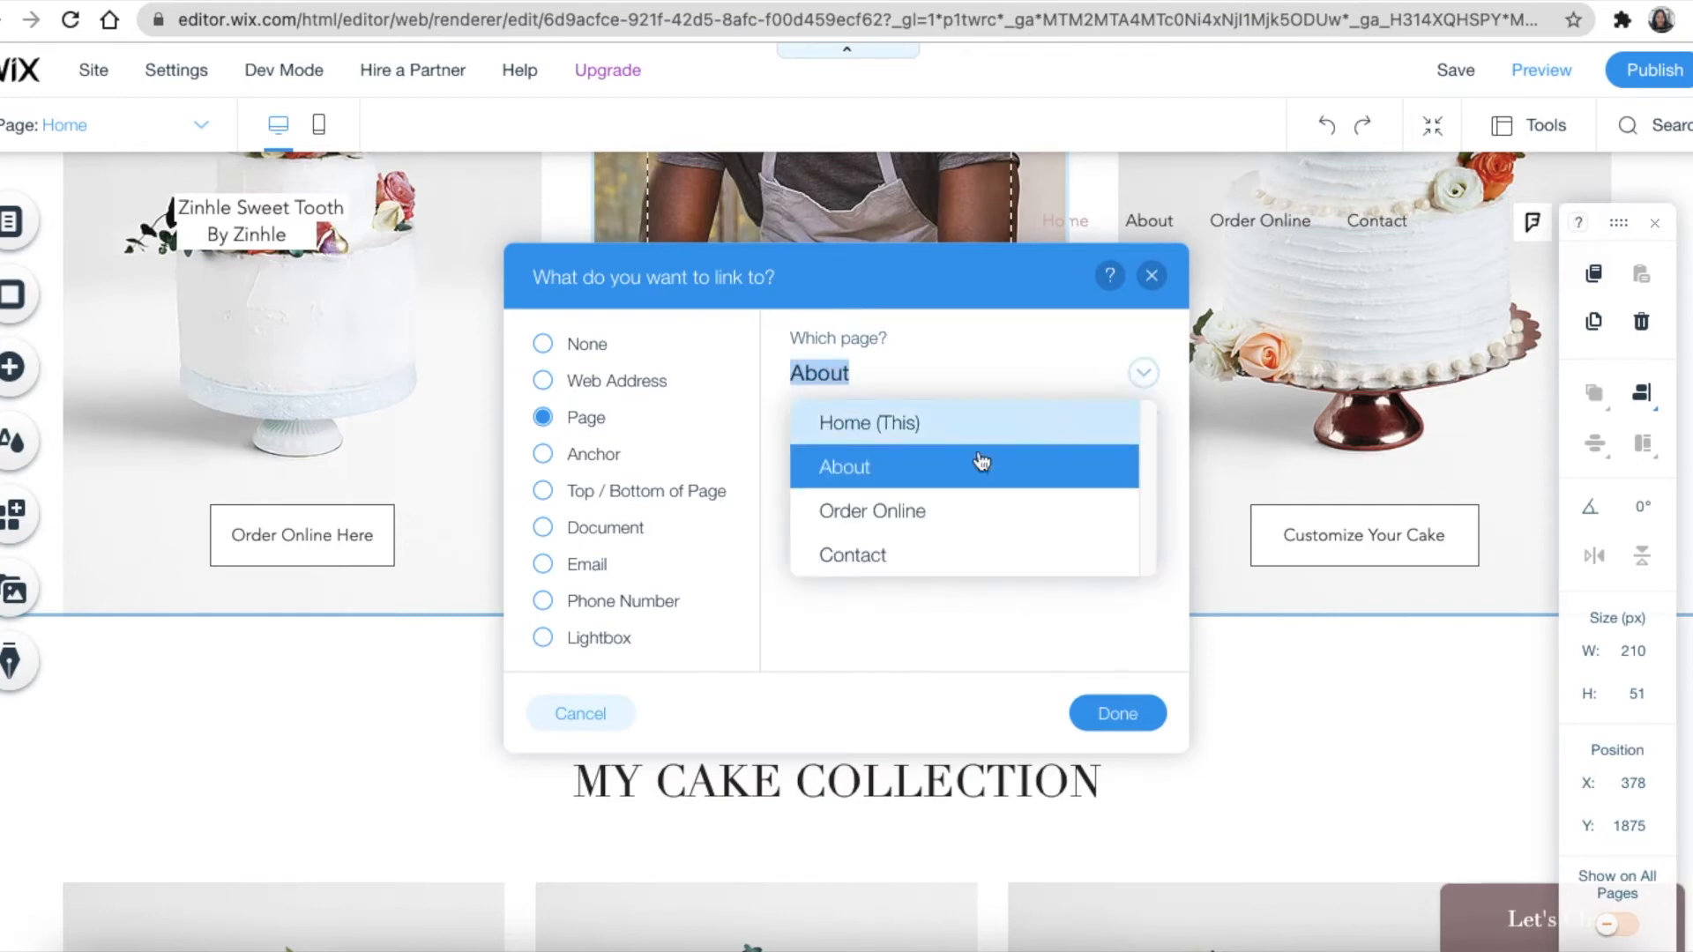
{"action": "left_click", "coordinate": [860, 476]}
{"action": "left_click", "coordinate": [1118, 714]}
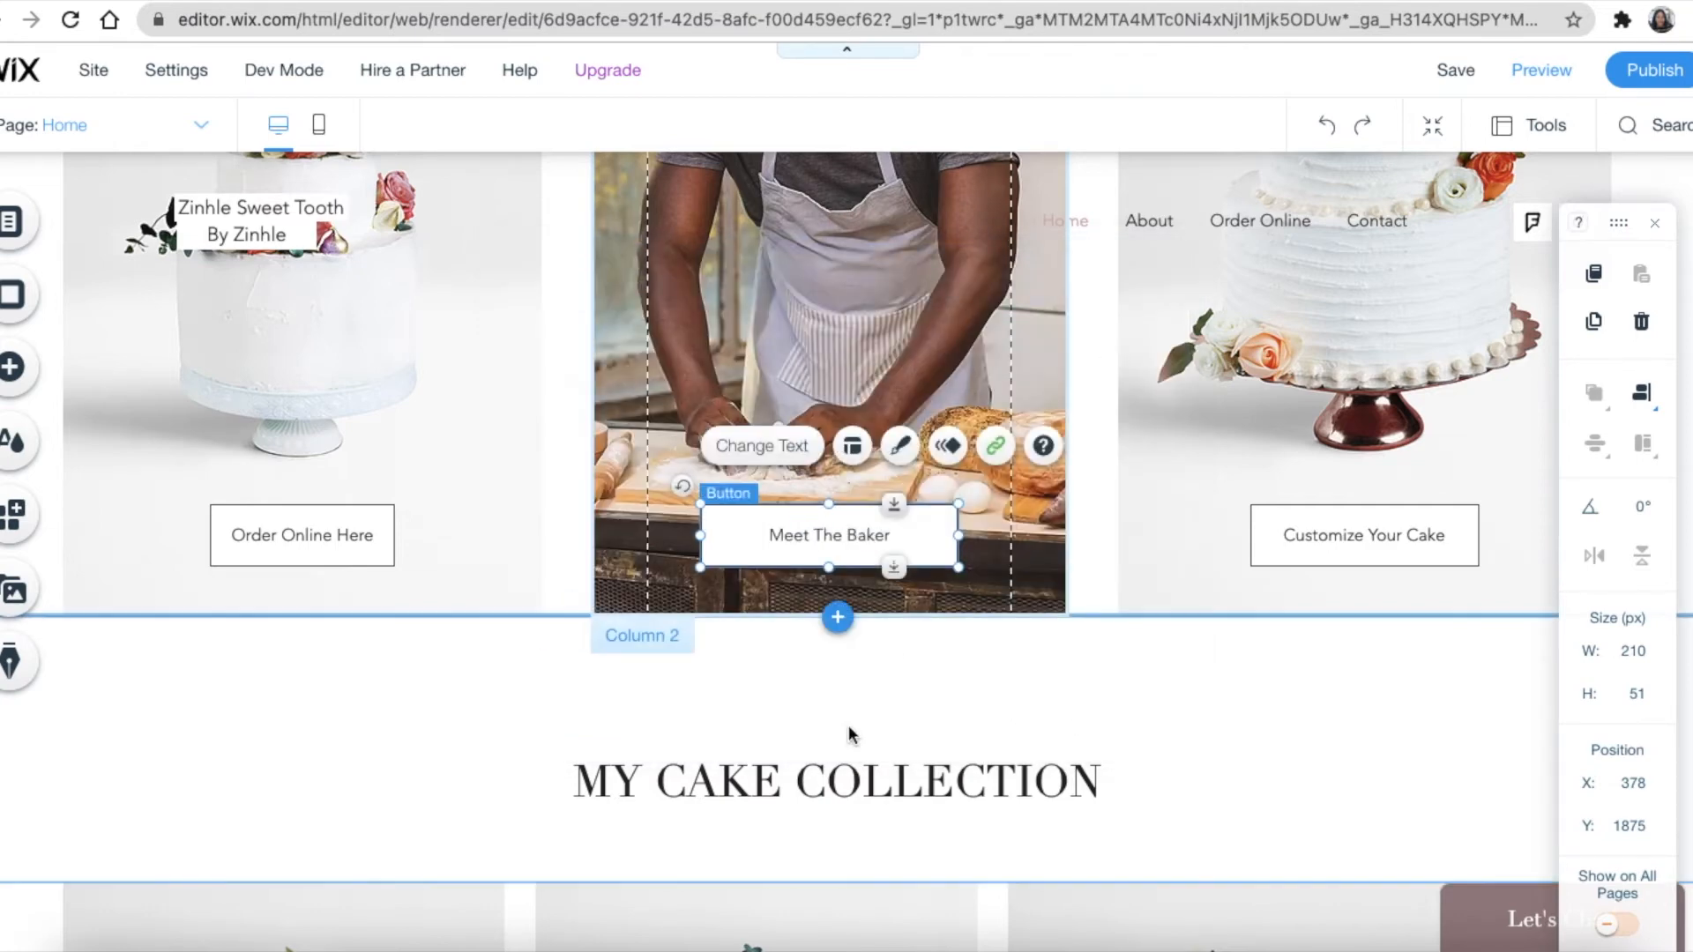
Scroll down to MY CAKE COLLECTION and select its Pro Gallery
{"action": "scroll", "coordinate": [813, 716], "scroll_direction": "up", "scroll_amount": 2}
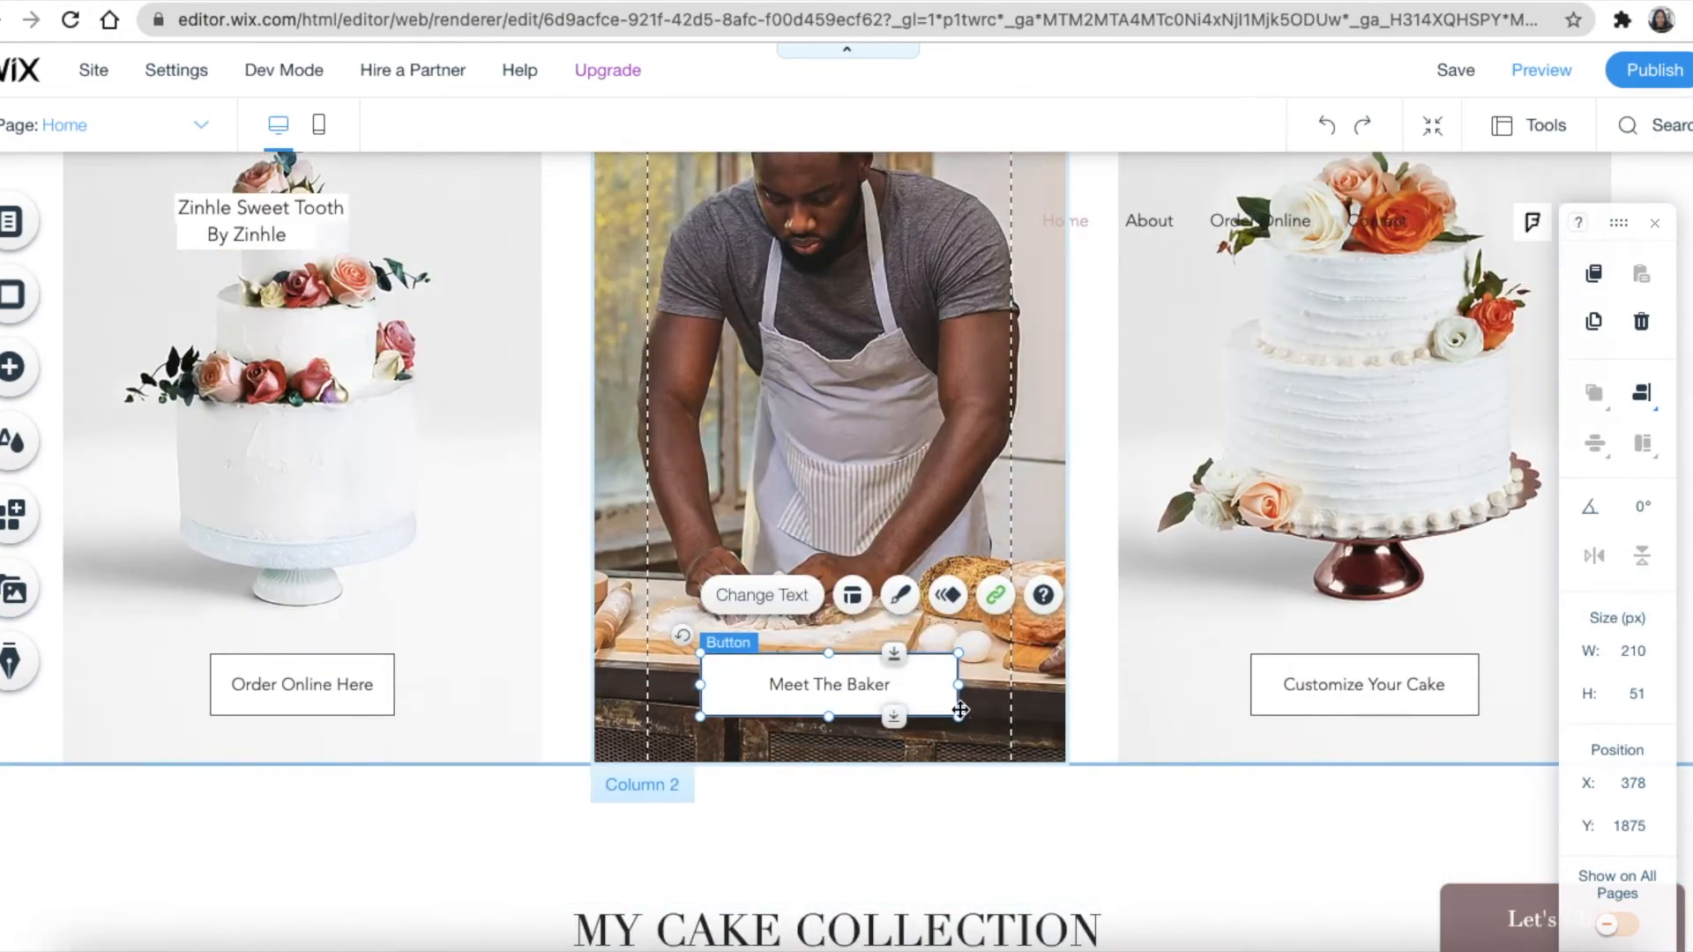
{"action": "scroll", "coordinate": [806, 688], "scroll_direction": "down", "scroll_amount": 6}
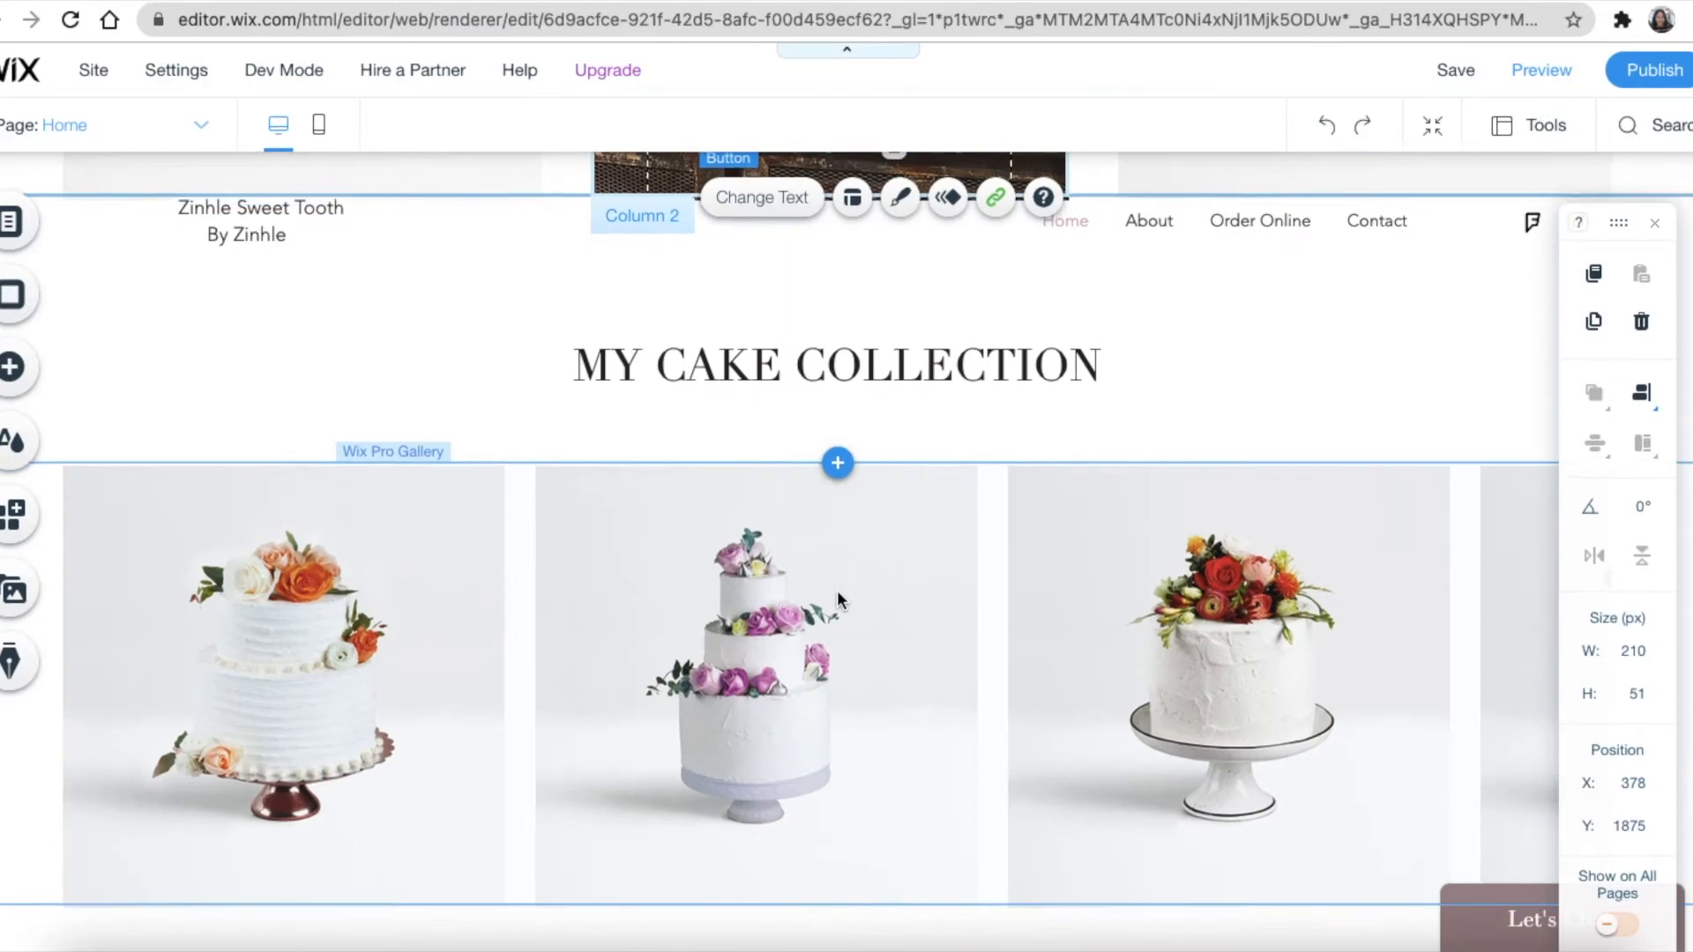
{"action": "scroll", "coordinate": [838, 590], "scroll_direction": "down", "scroll_amount": 3}
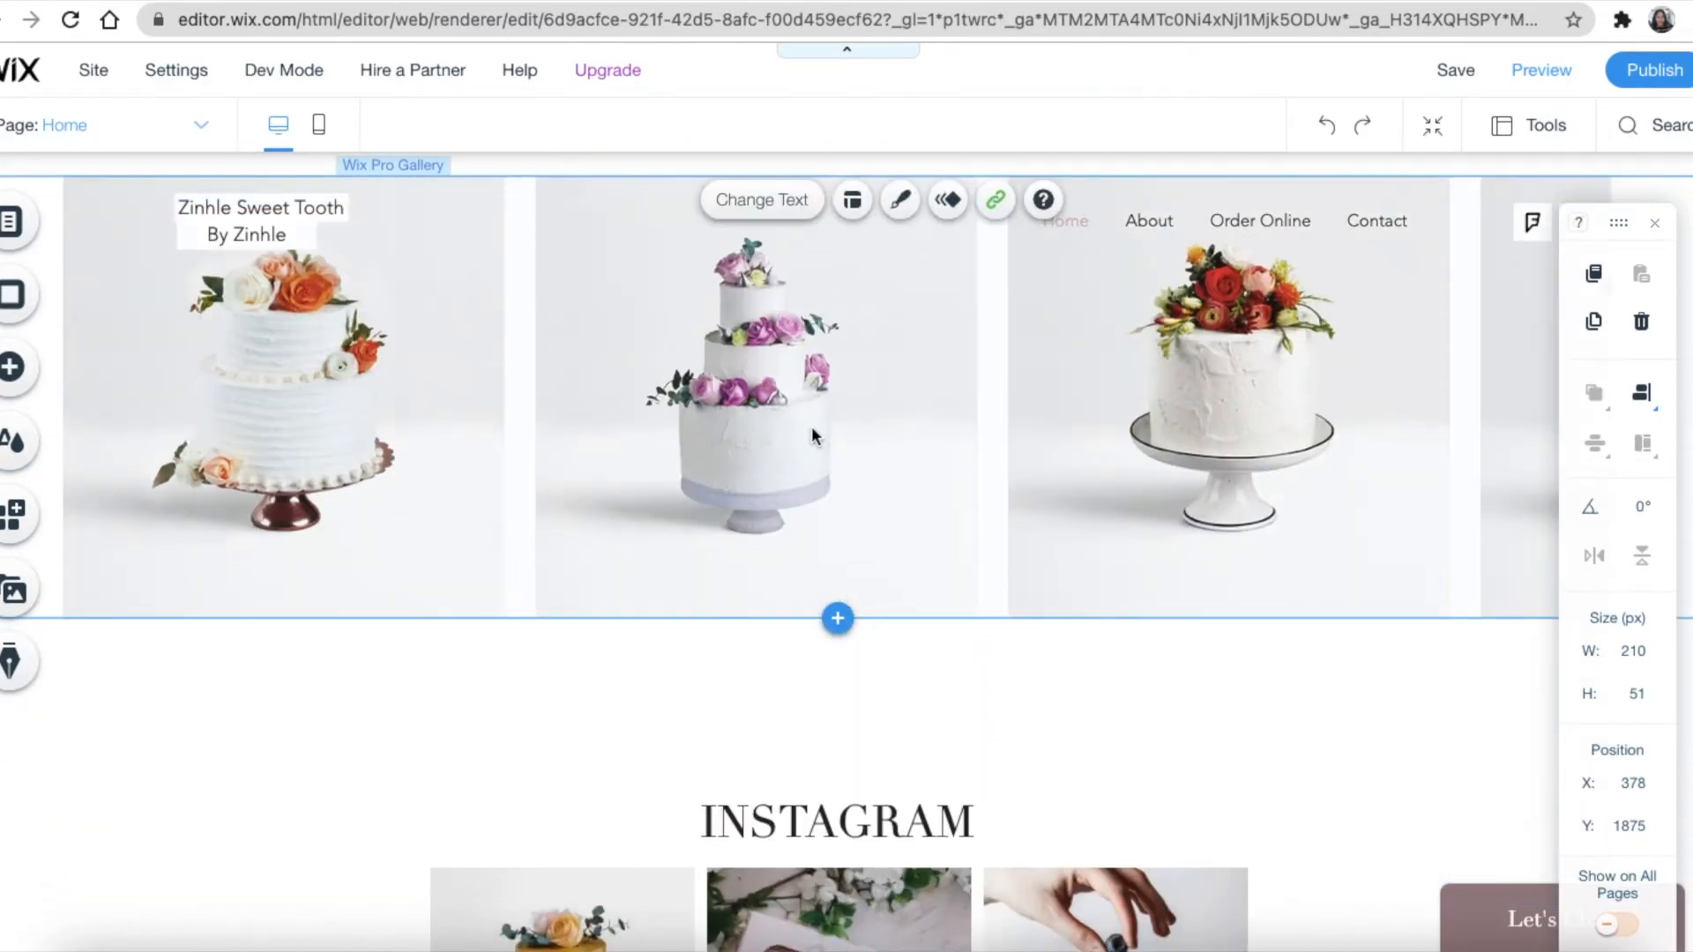
{"action": "scroll", "coordinate": [1214, 429], "scroll_direction": "down", "scroll_amount": 1}
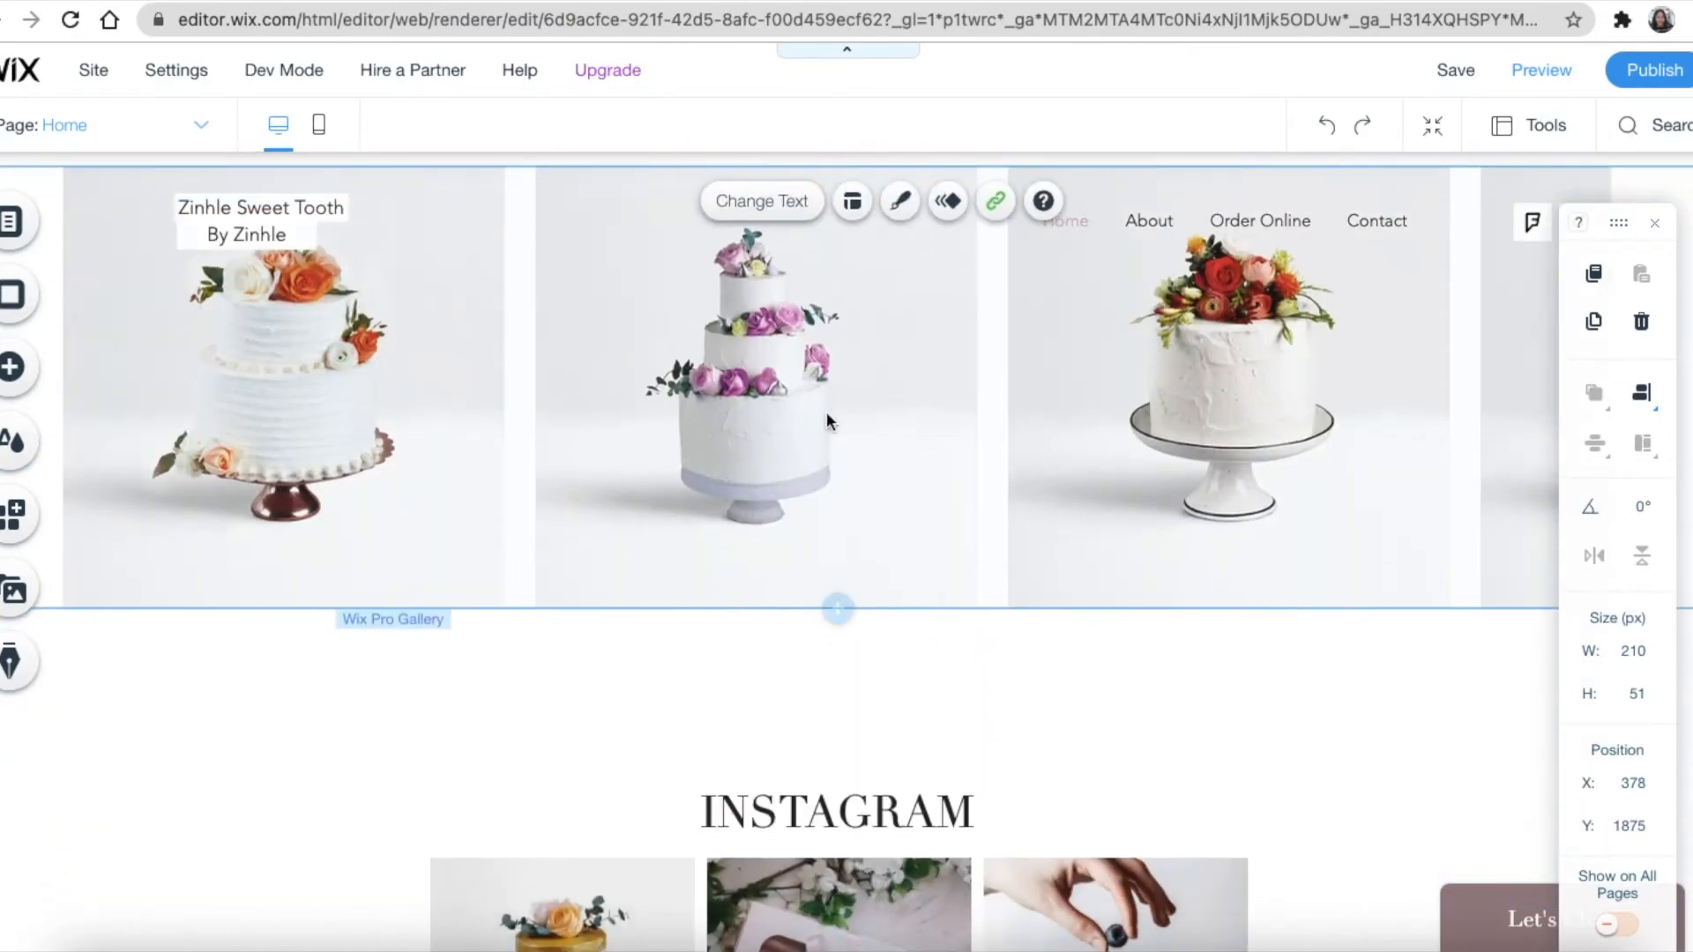
{"action": "left_click", "coordinate": [1014, 456]}
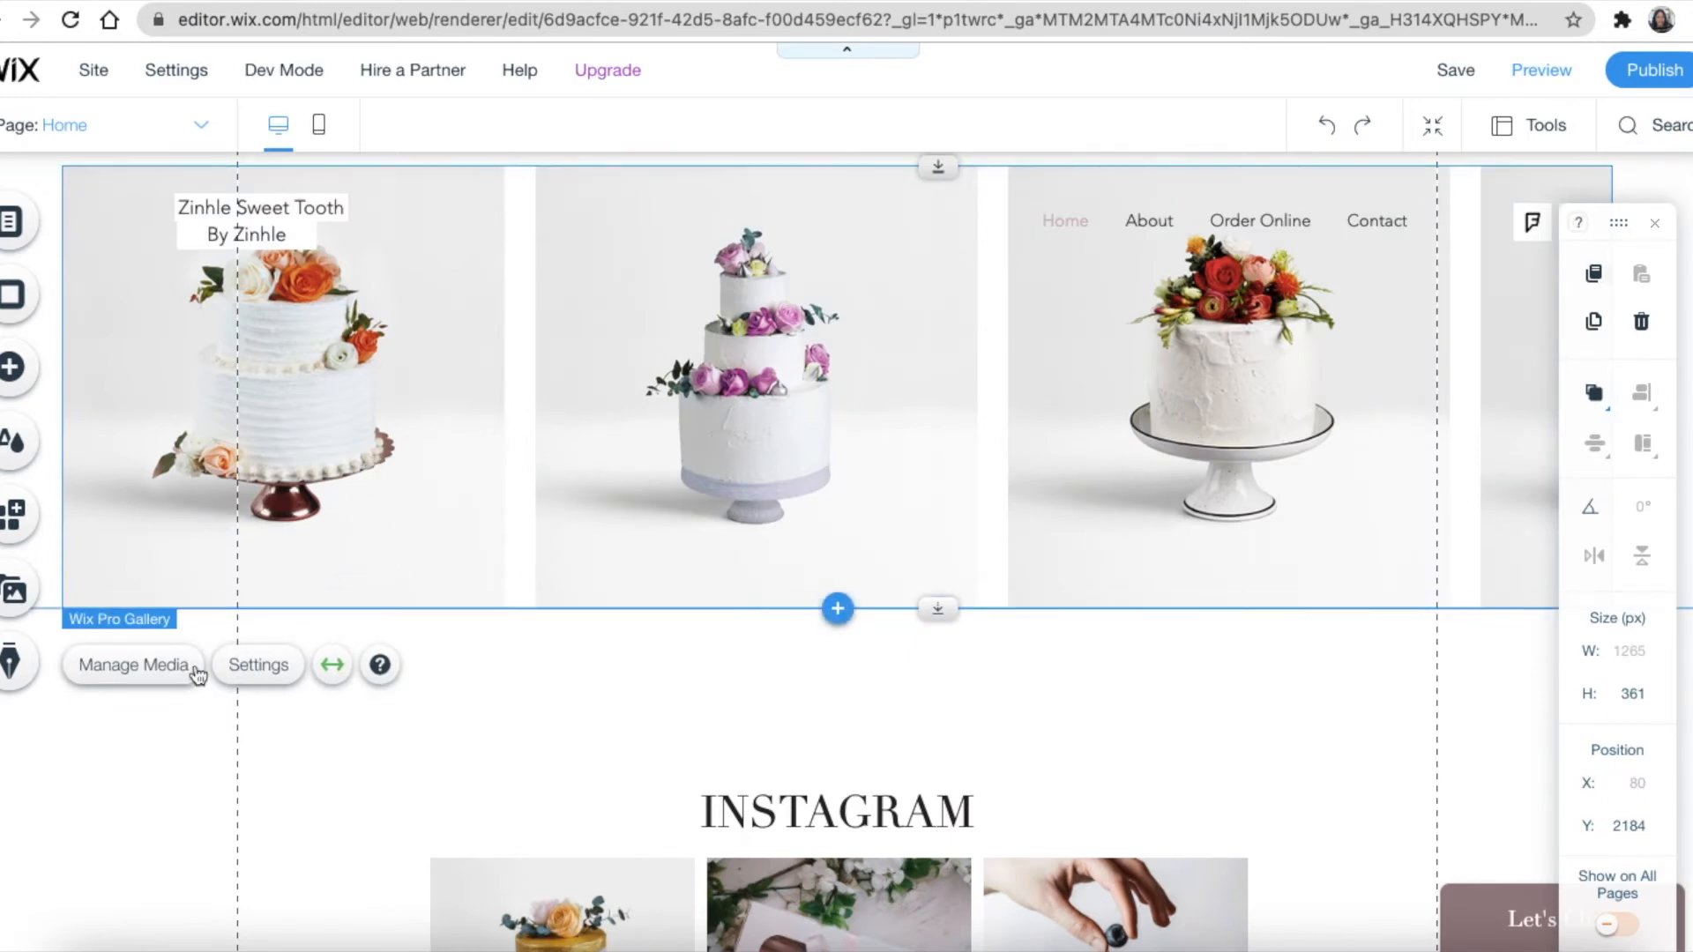
Move the first cake photo in the gallery to the sixth slot using Manage Media
{"action": "left_click", "coordinate": [126, 668]}
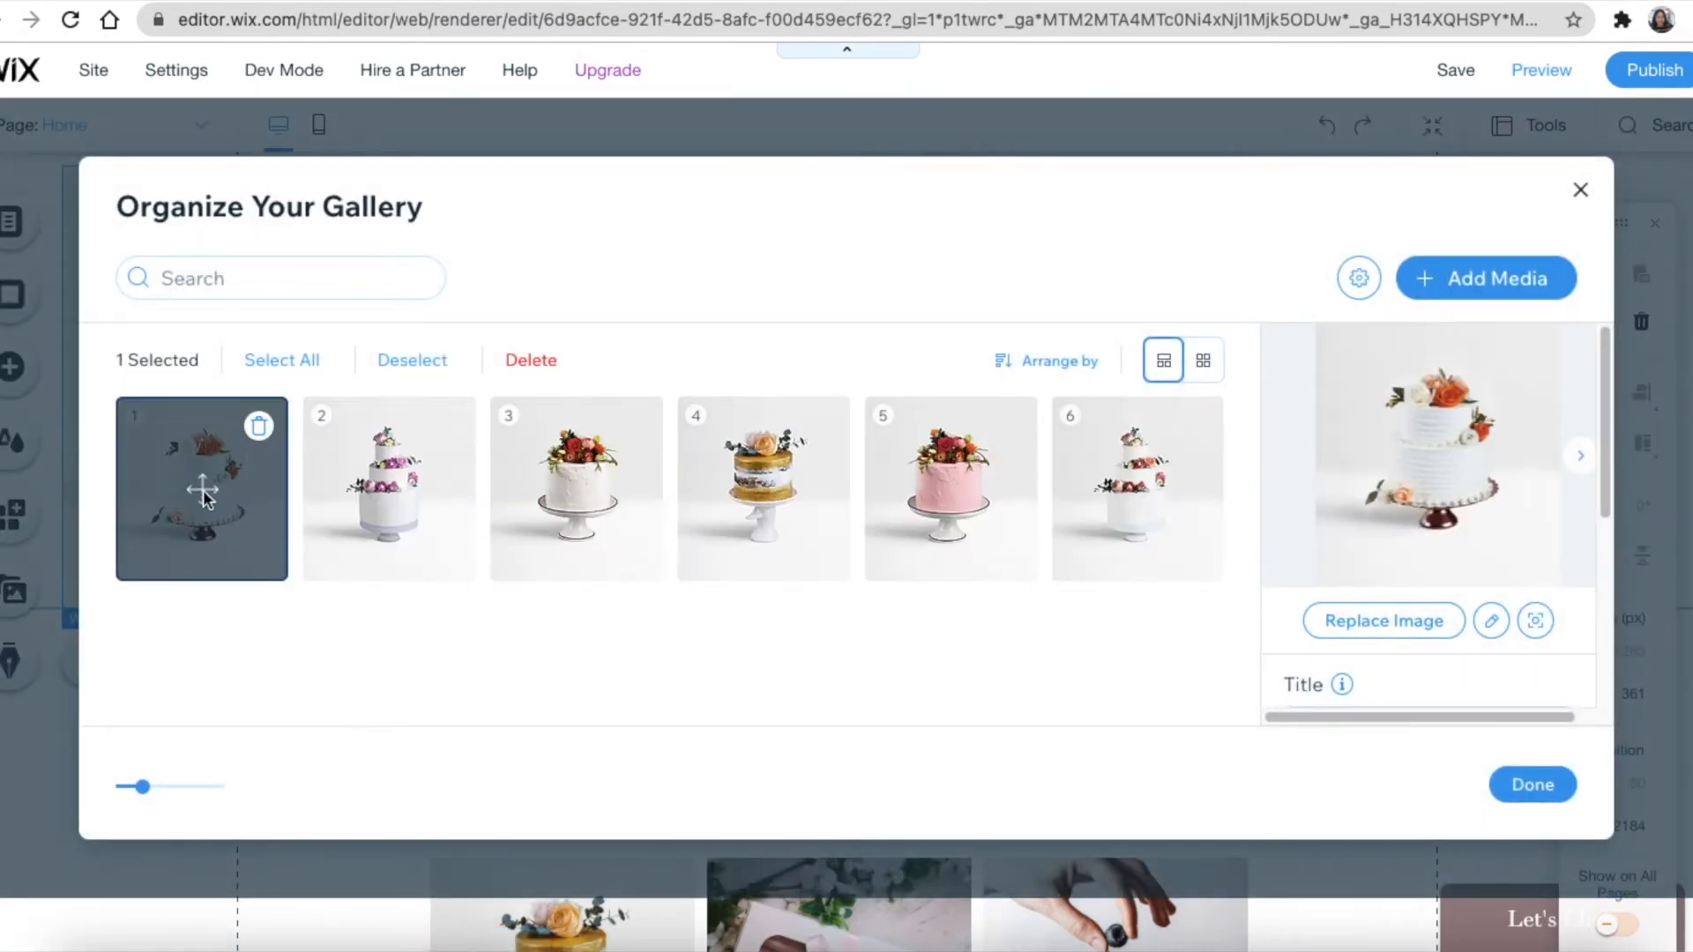
{"action": "left_click_drag", "start_coordinate": [203, 494], "coordinate": [628, 567]}
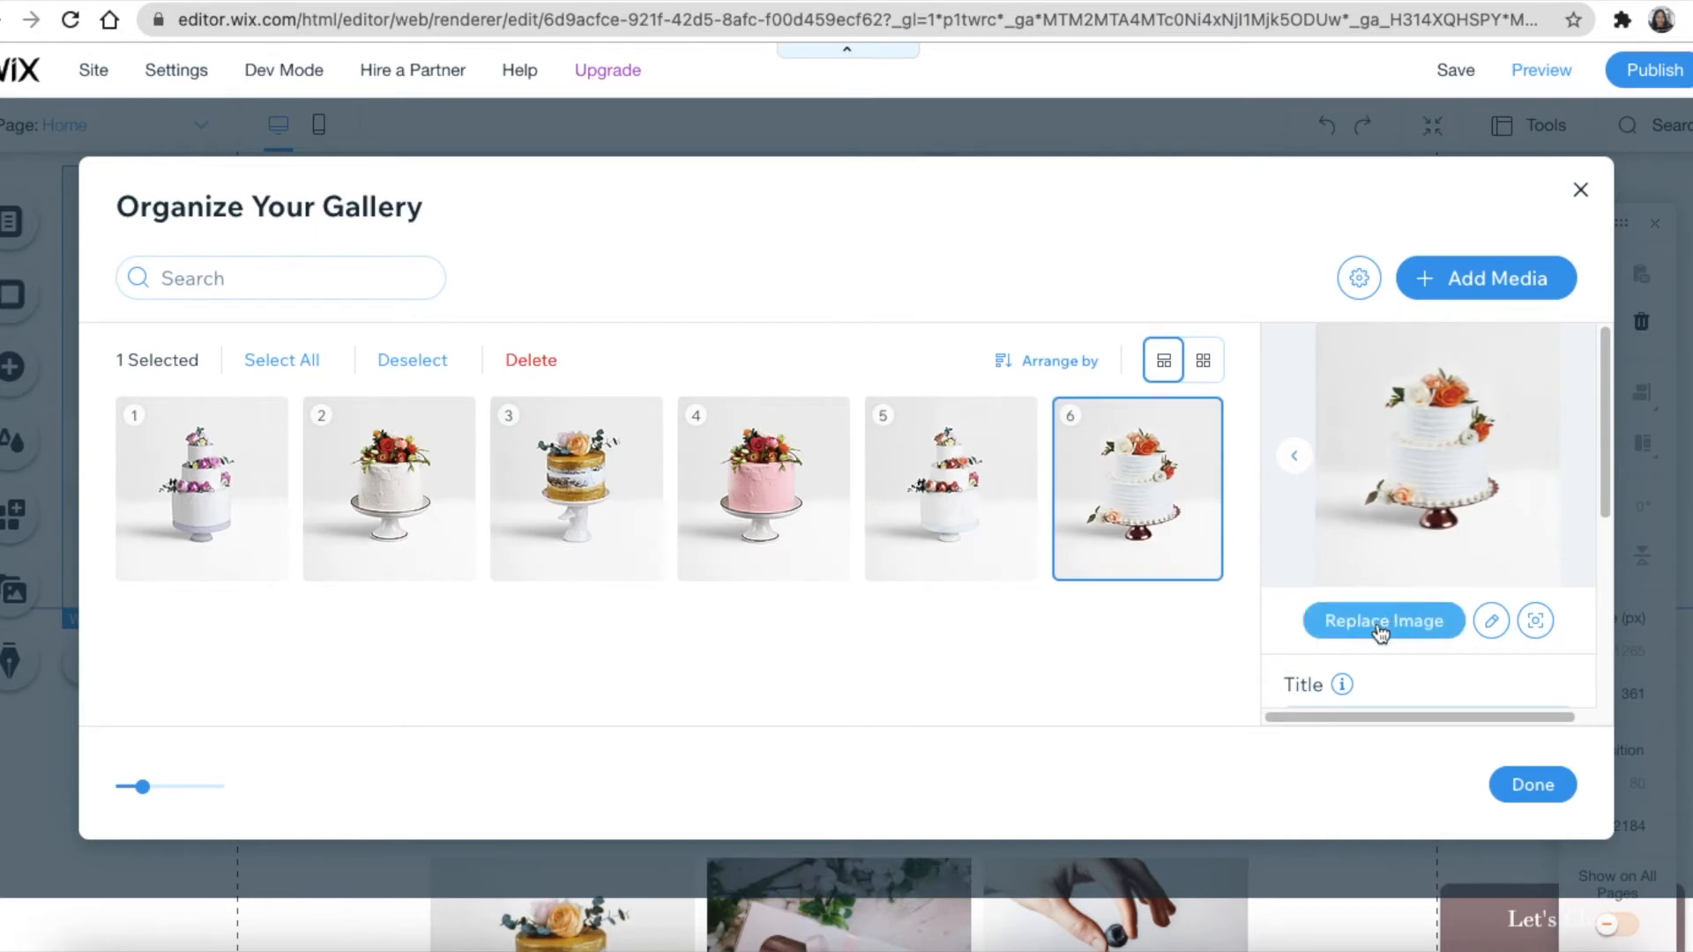
{"action": "left_click", "coordinate": [1552, 787]}
Look over the Instagram feed grid, then bring up the Add elements panel
{"action": "scroll", "coordinate": [800, 732], "scroll_direction": "down", "scroll_amount": 6}
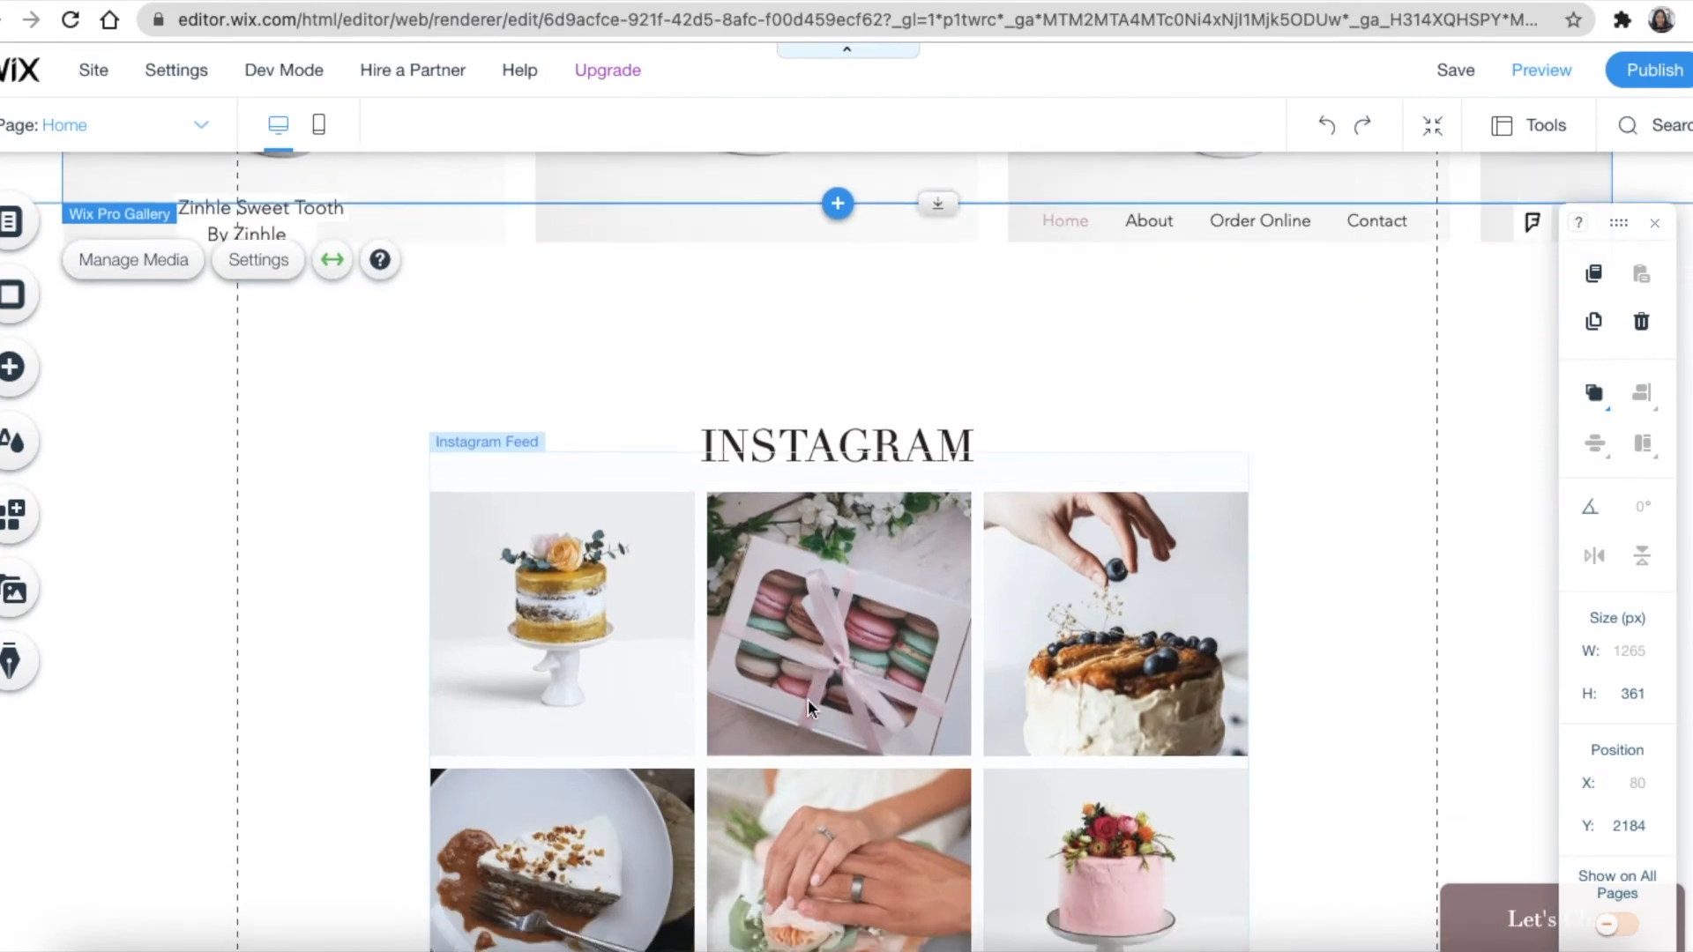
{"action": "scroll", "coordinate": [805, 701], "scroll_direction": "down", "scroll_amount": 1}
{"action": "scroll", "coordinate": [804, 700], "scroll_direction": "up", "scroll_amount": 3}
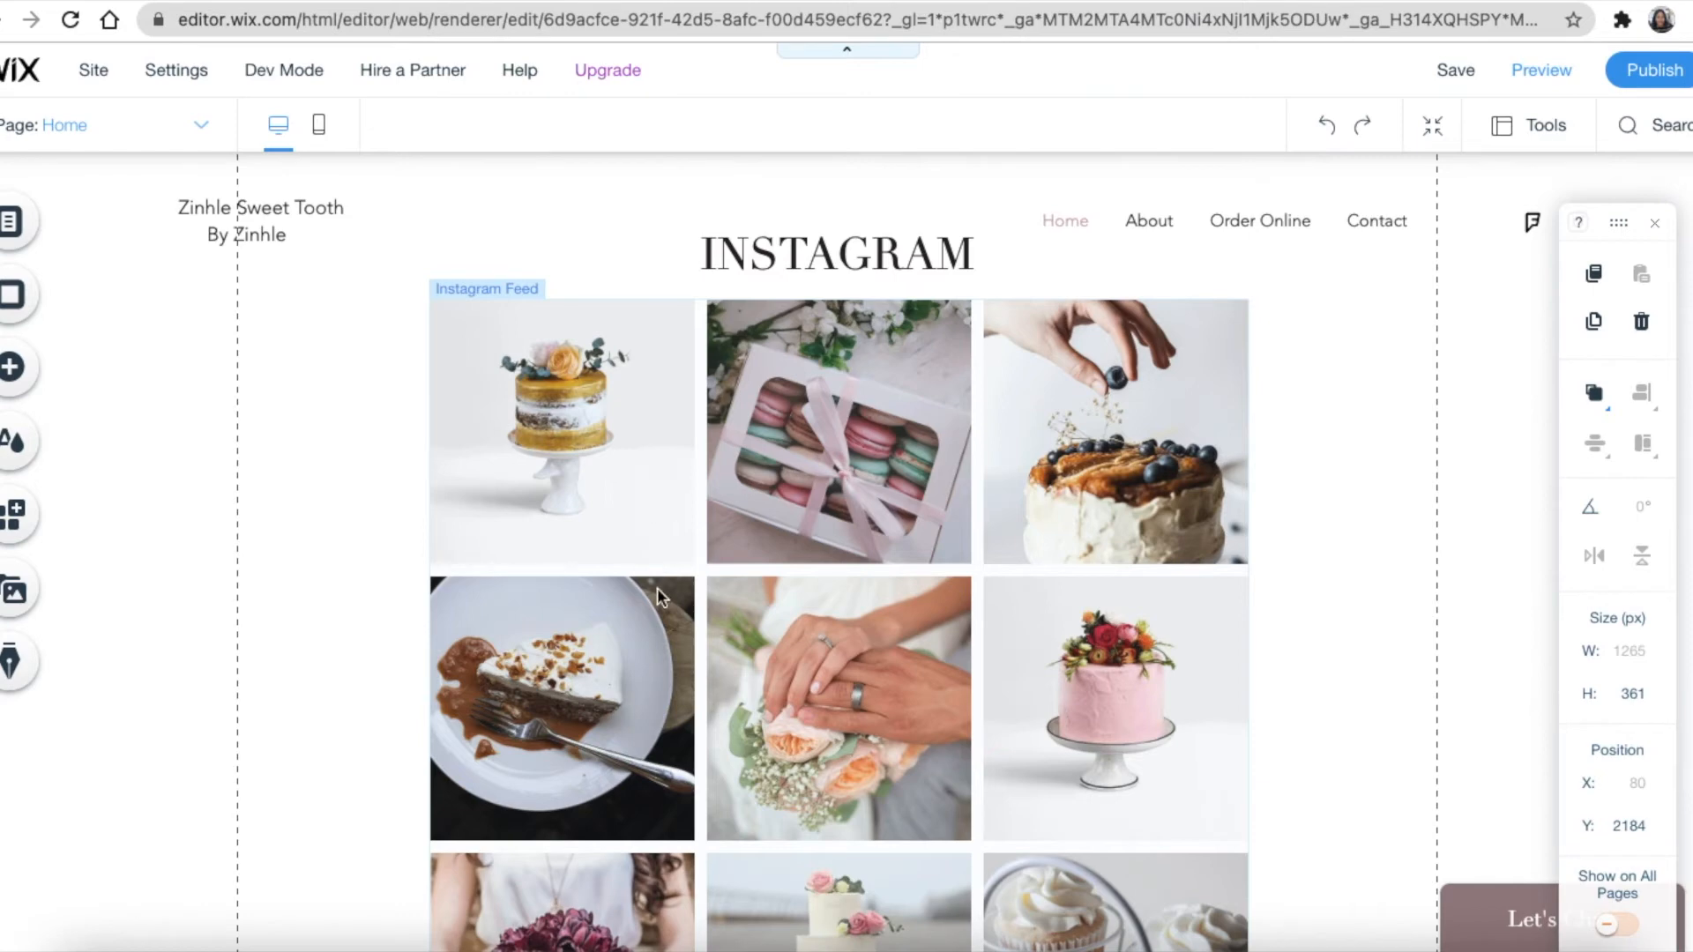
{"action": "scroll", "coordinate": [658, 586], "scroll_direction": "down", "scroll_amount": 3}
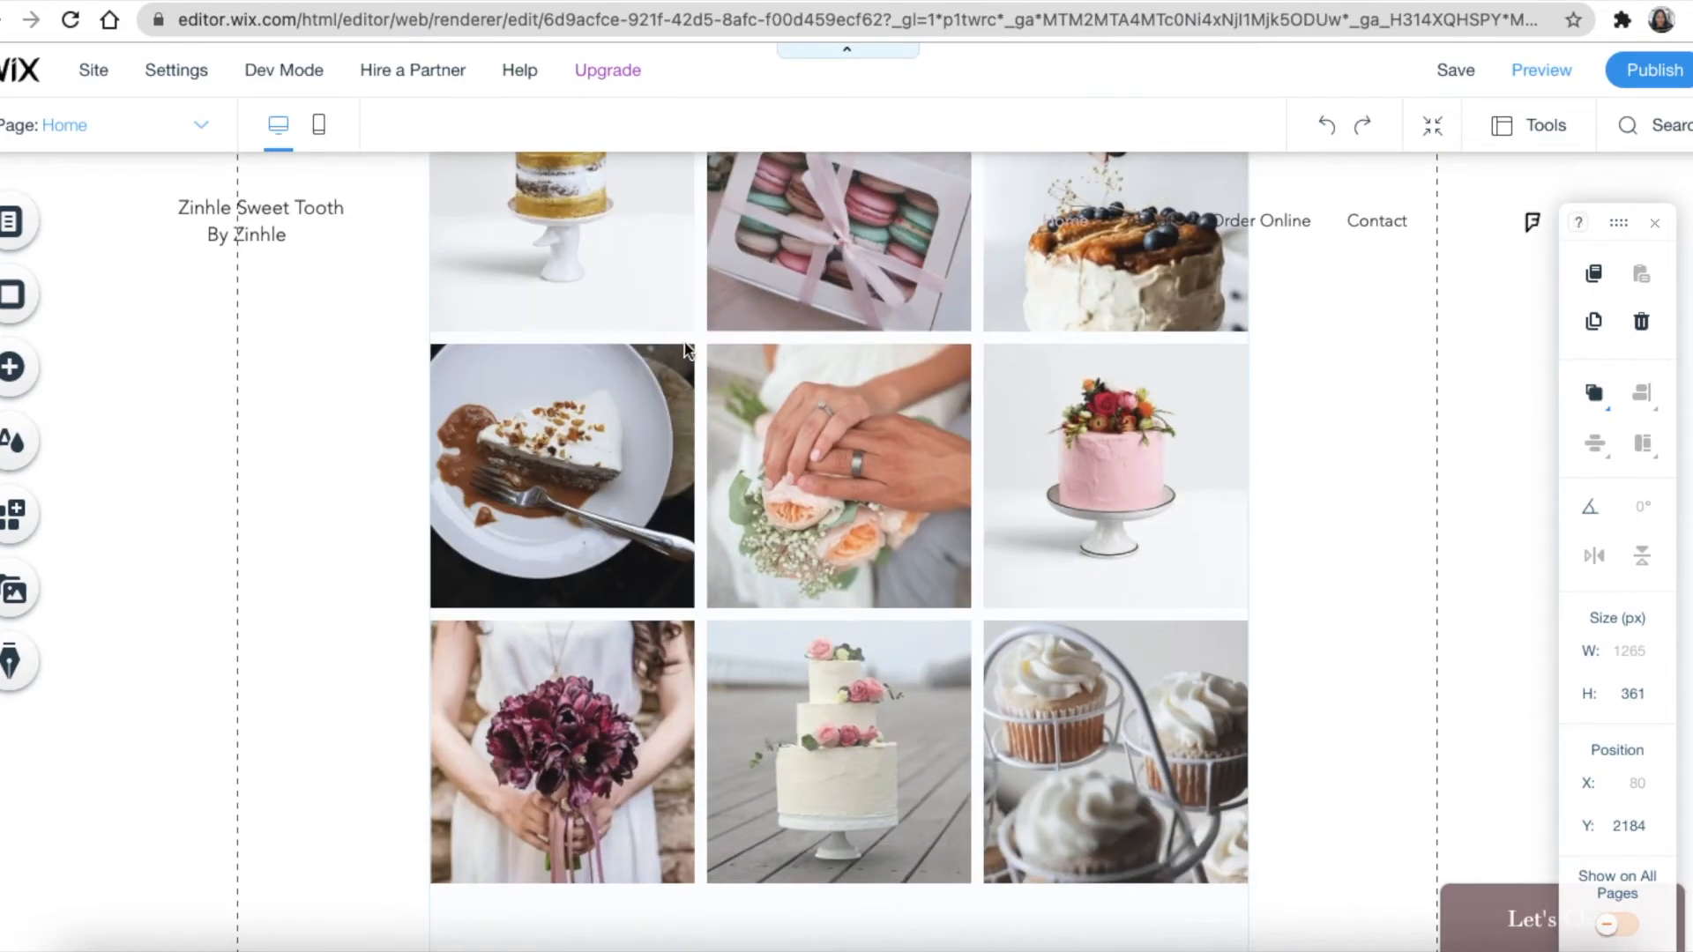
{"action": "scroll", "coordinate": [702, 679], "scroll_direction": "down", "scroll_amount": 3}
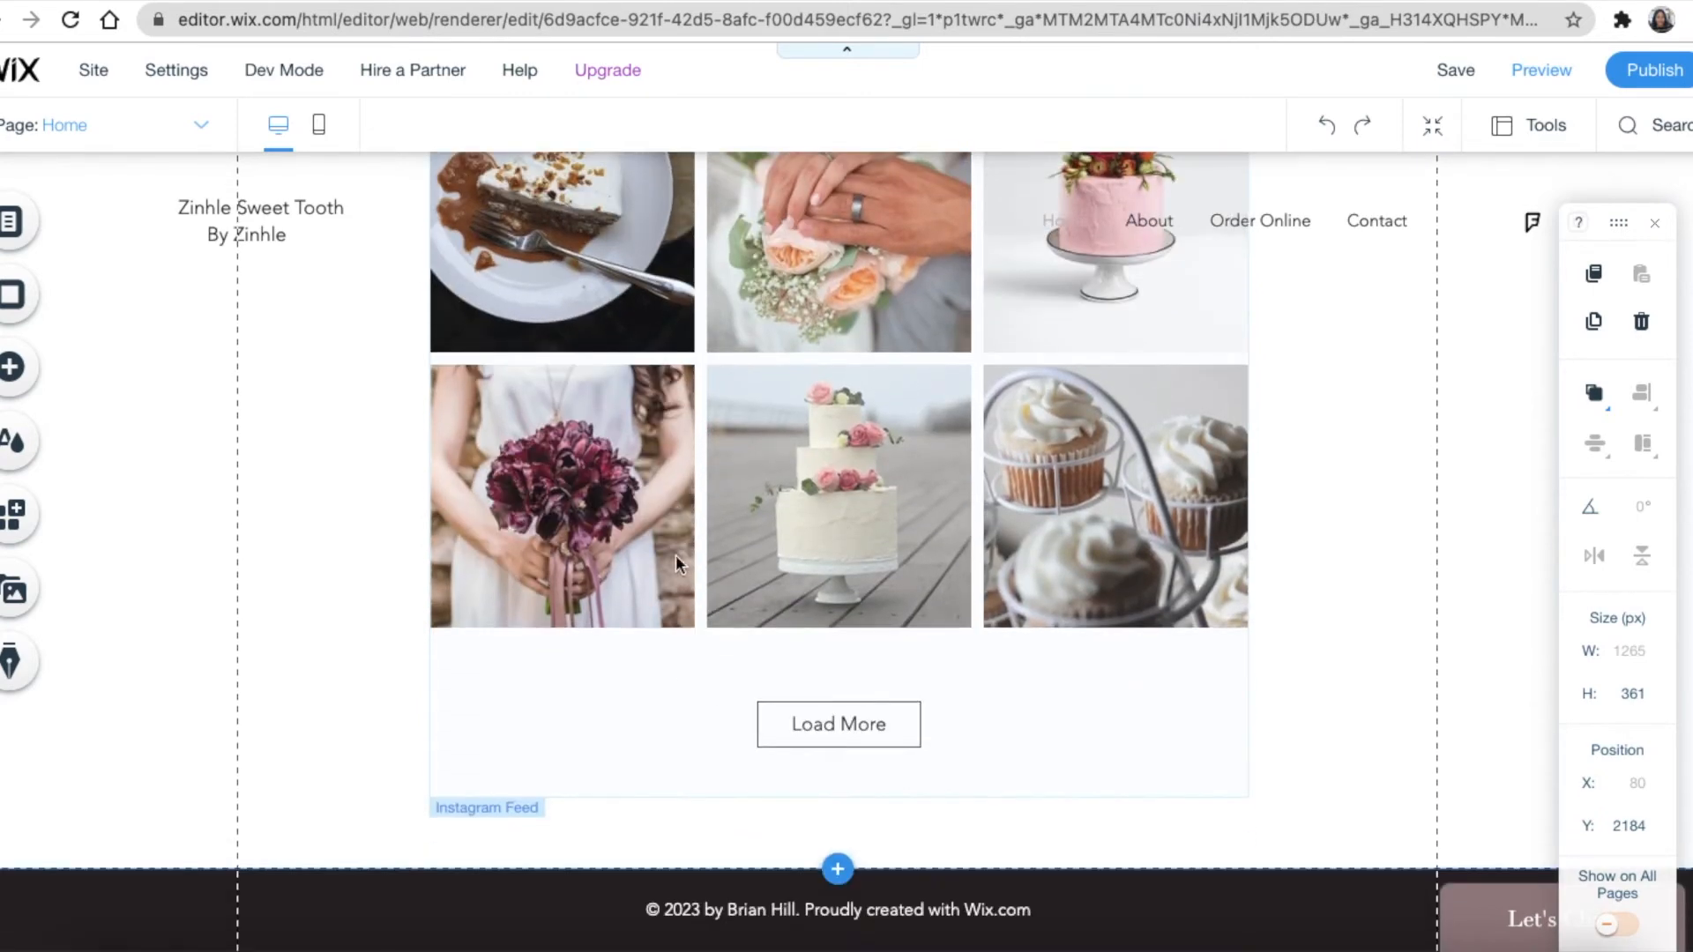
{"action": "scroll", "coordinate": [660, 316], "scroll_direction": "up", "scroll_amount": 3}
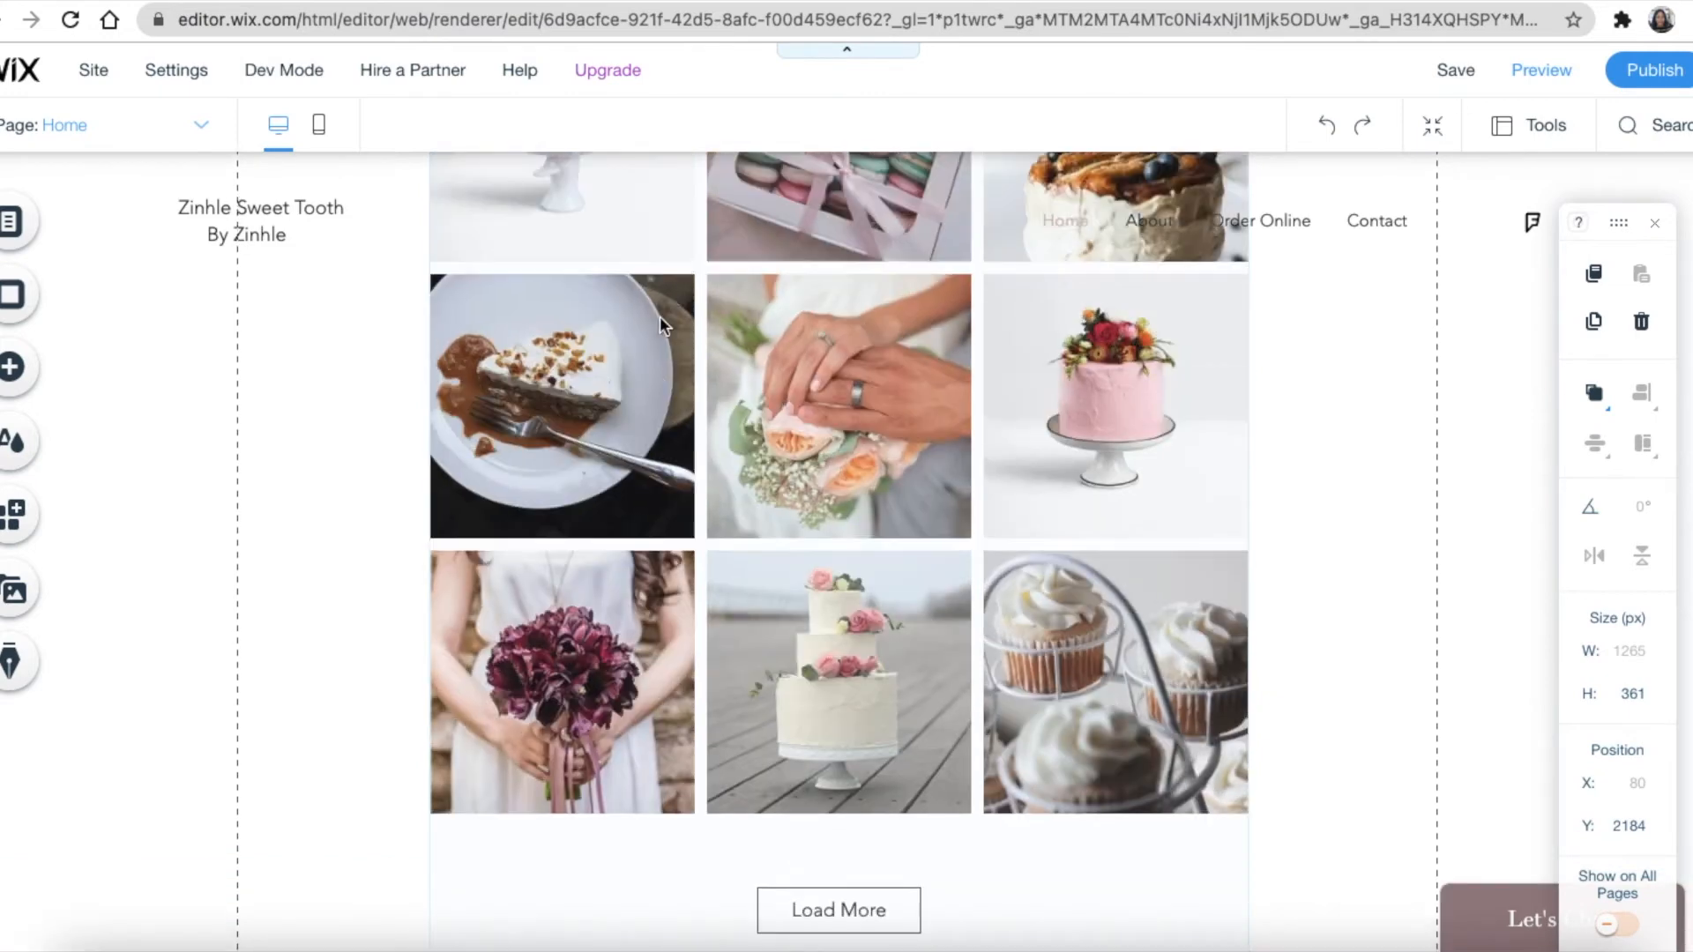
{"action": "scroll", "coordinate": [785, 389], "scroll_direction": "up", "scroll_amount": 3}
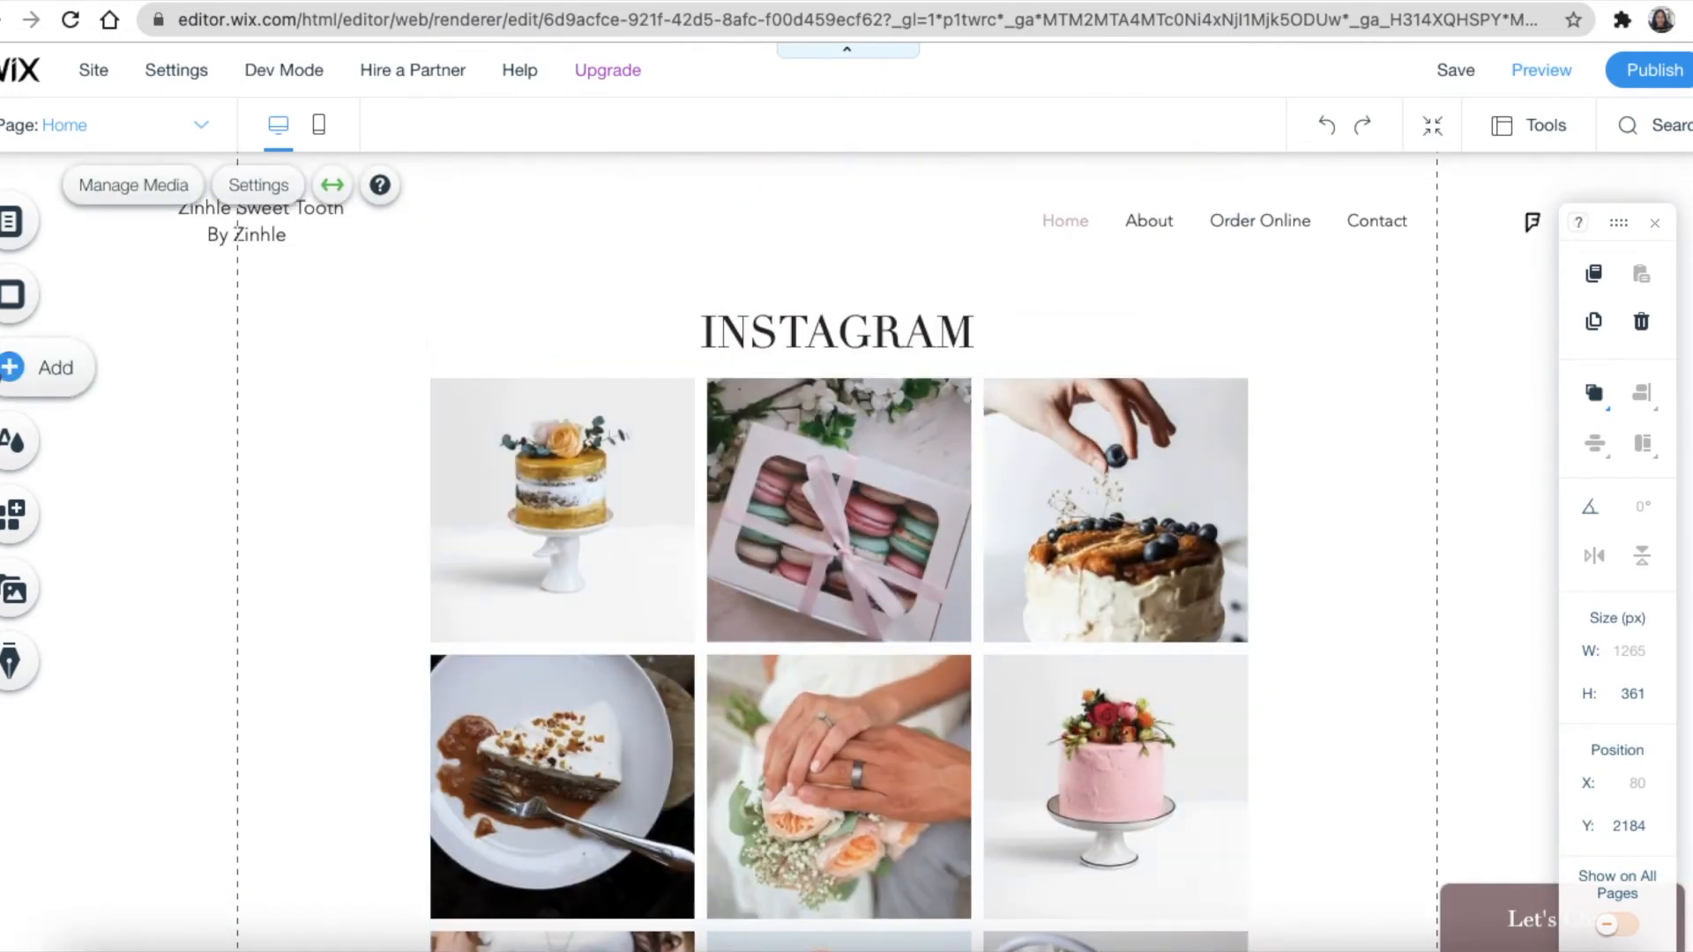
{"action": "left_click", "coordinate": [8, 368]}
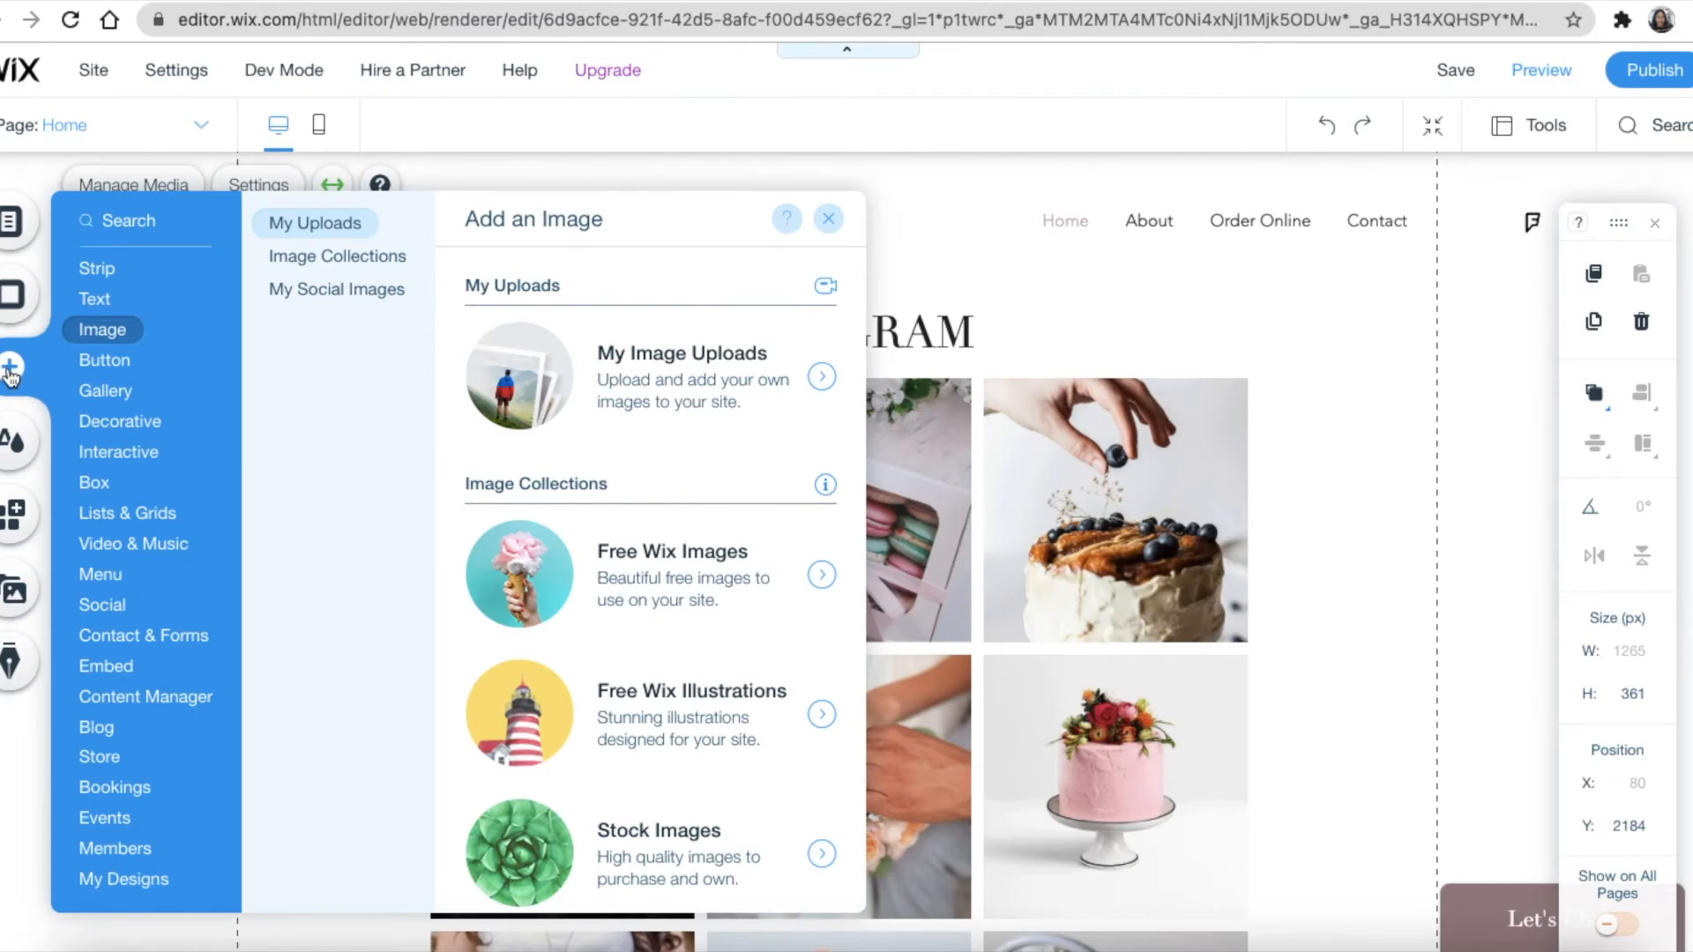
Search the Add panel for 'fe' to check the Instagram Feed element, then close both panels
{"action": "left_click", "coordinate": [134, 221]}
{"action": "left_click", "coordinate": [135, 221]}
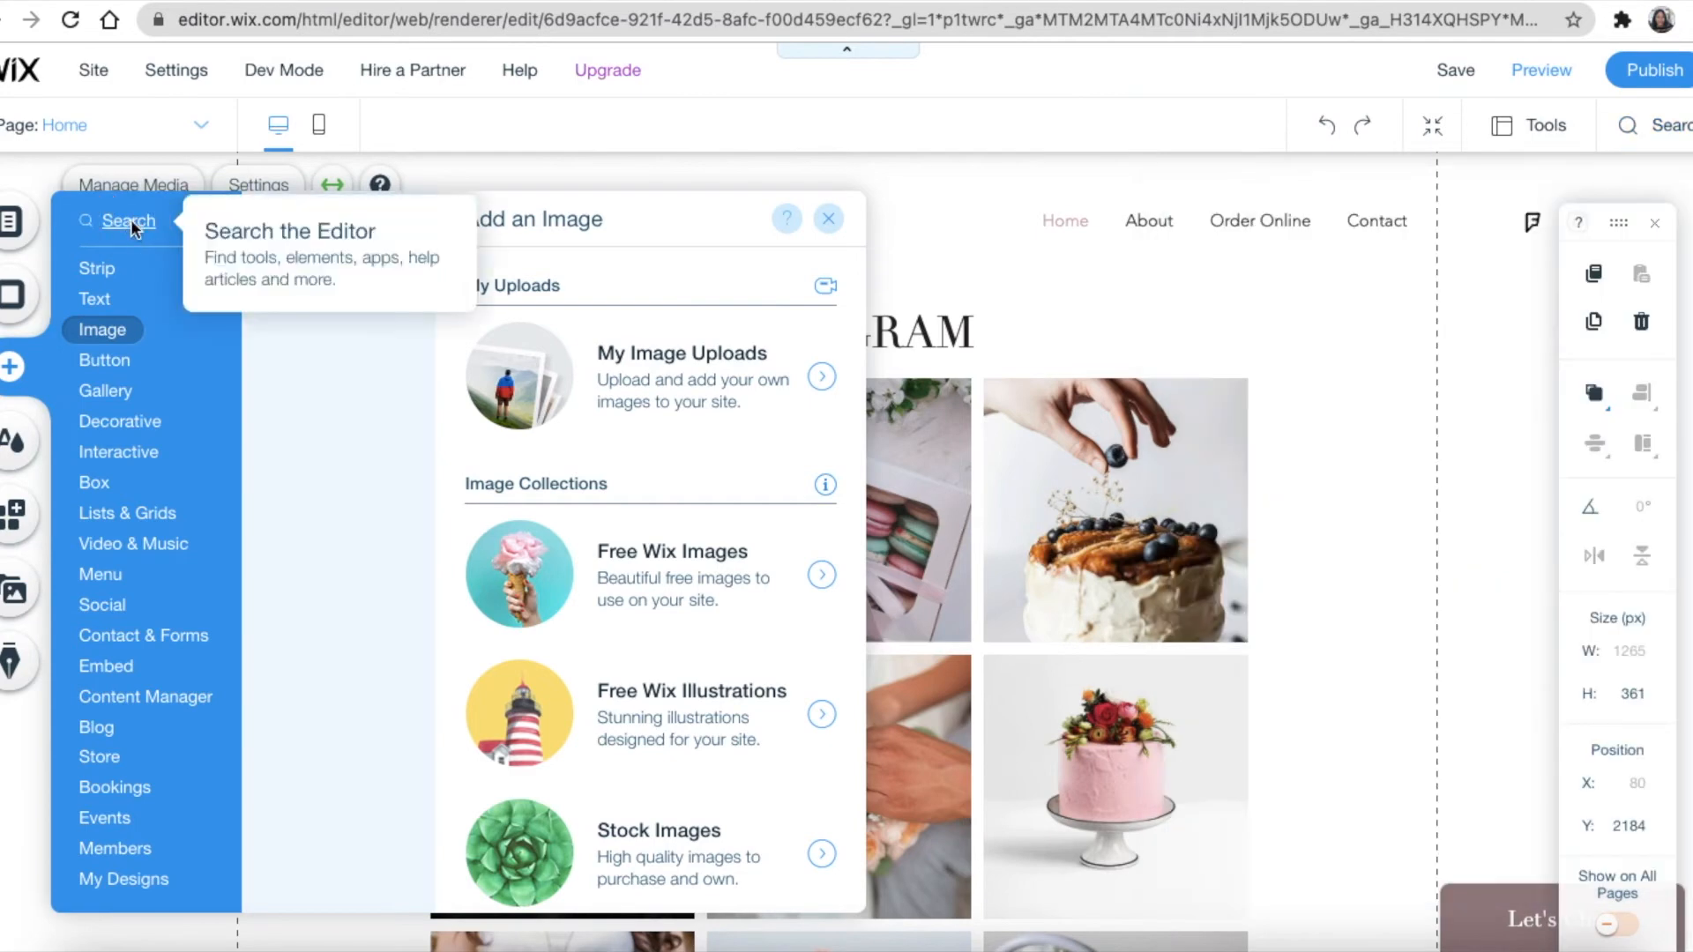
{"action": "left_click", "coordinate": [132, 222]}
{"action": "type", "text": "feed"}
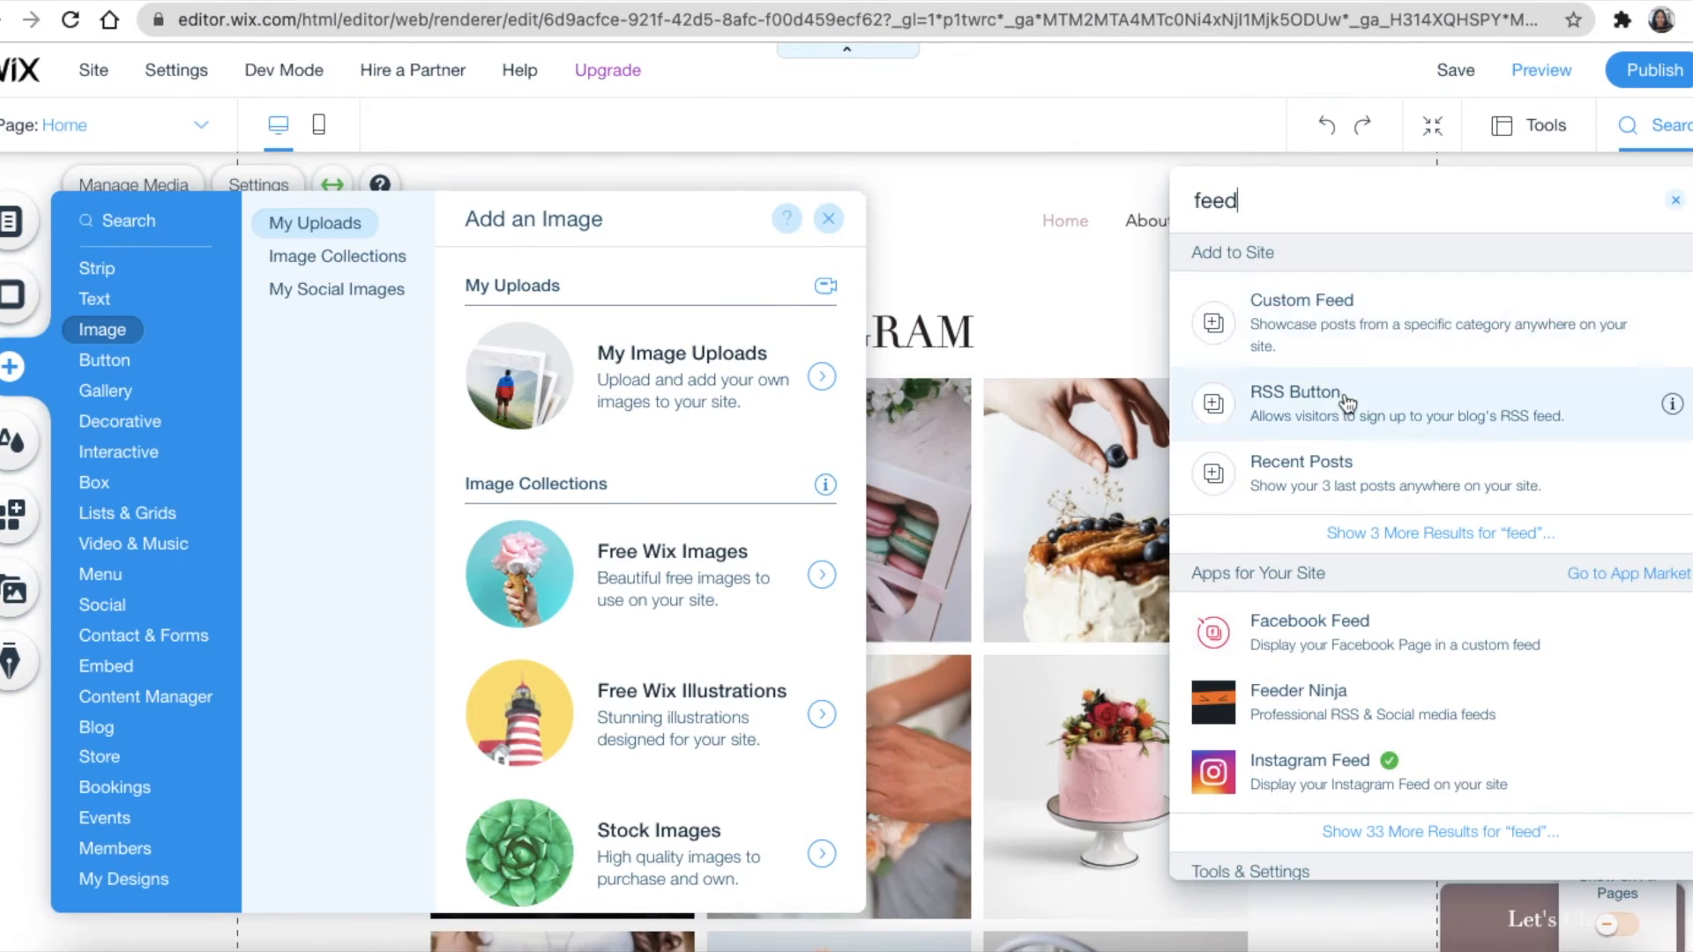
{"action": "scroll", "coordinate": [1330, 617], "scroll_direction": "down", "scroll_amount": 1}
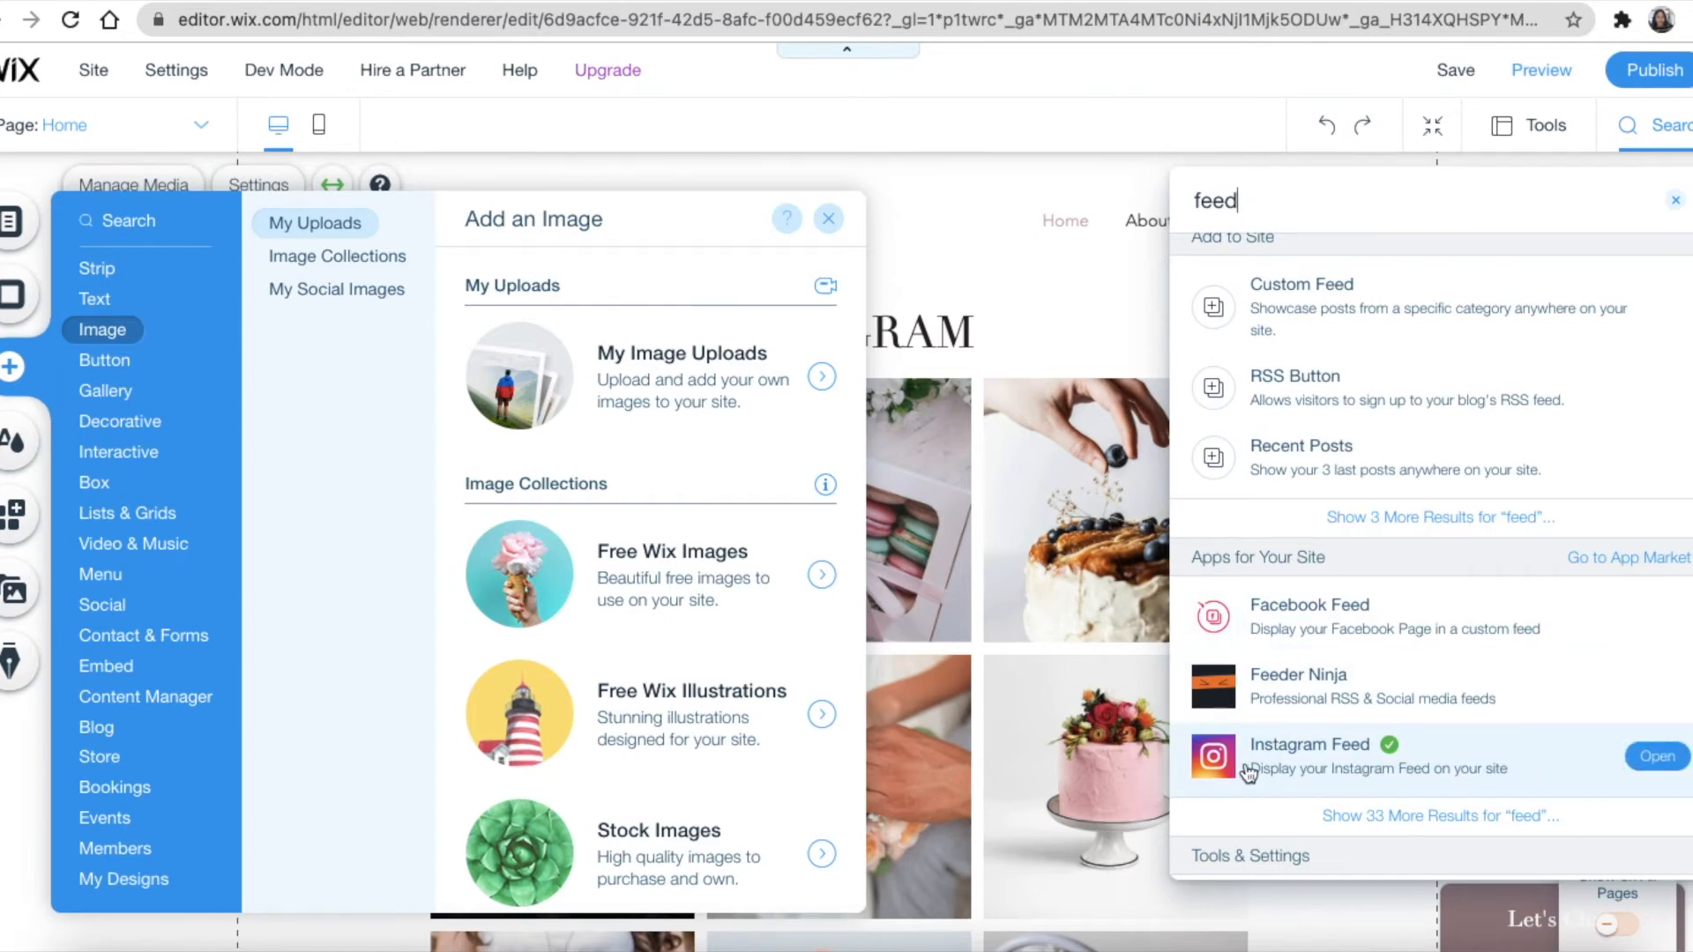
{"action": "left_click", "coordinate": [1067, 552]}
{"action": "left_click", "coordinate": [868, 253]}
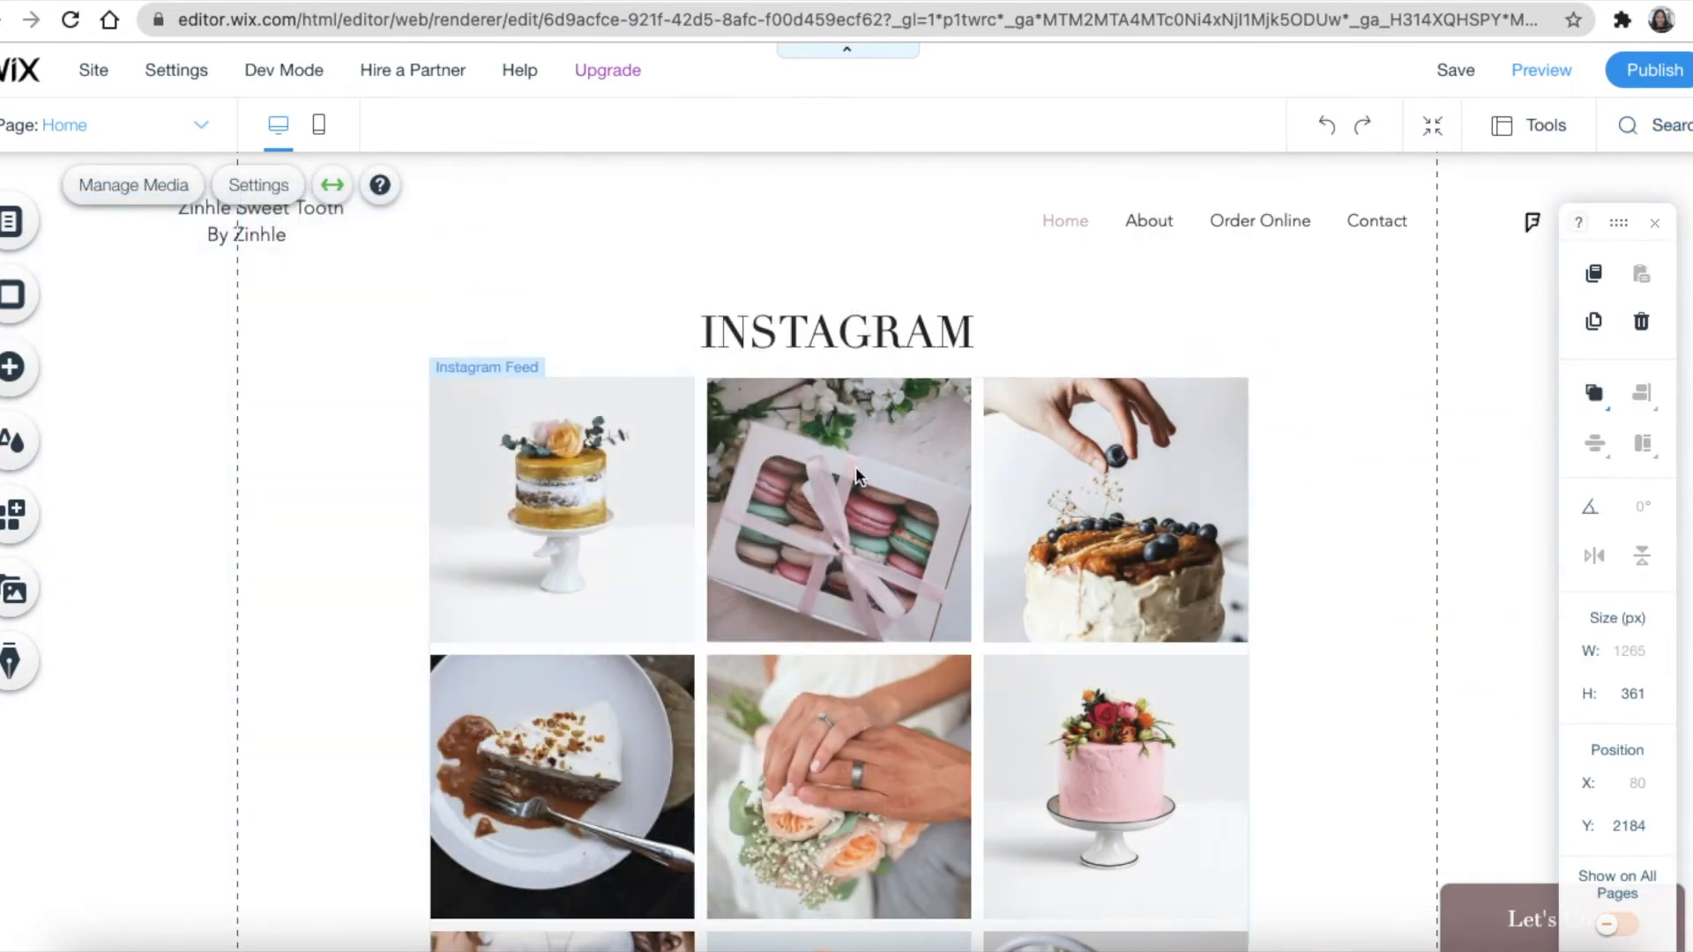
Replace the old name in the footer copyright with the owner's first name plus 'Sweet Tooth'
{"action": "scroll", "coordinate": [855, 468], "scroll_direction": "down", "scroll_amount": 7}
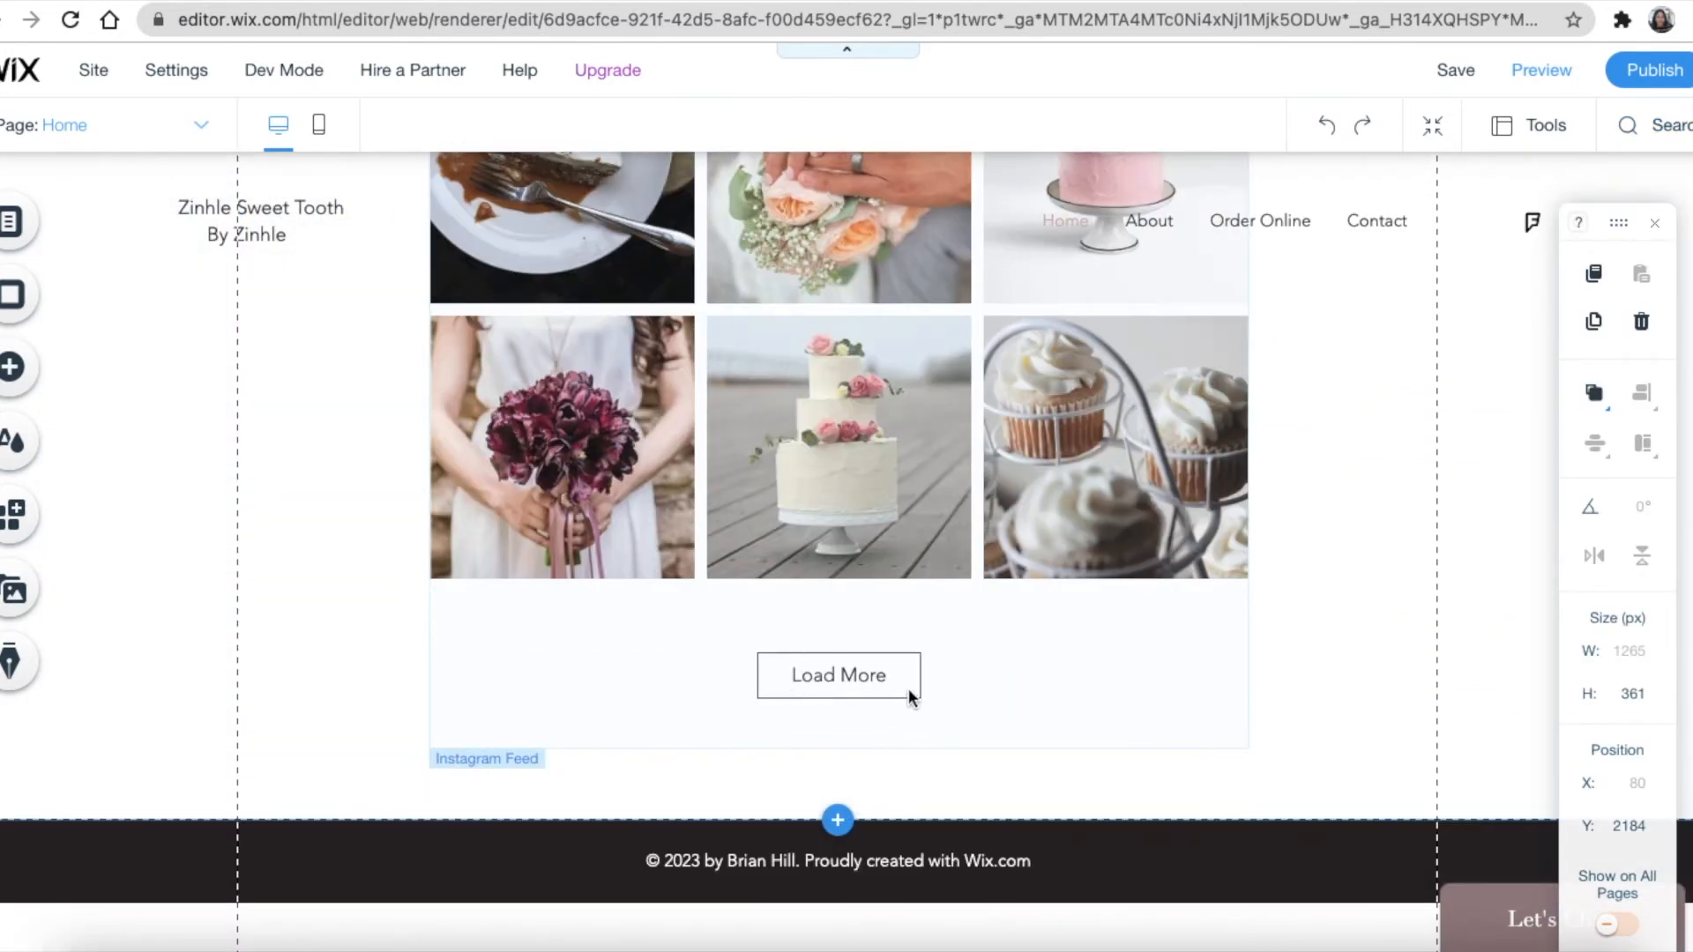
{"action": "left_click", "coordinate": [859, 672]}
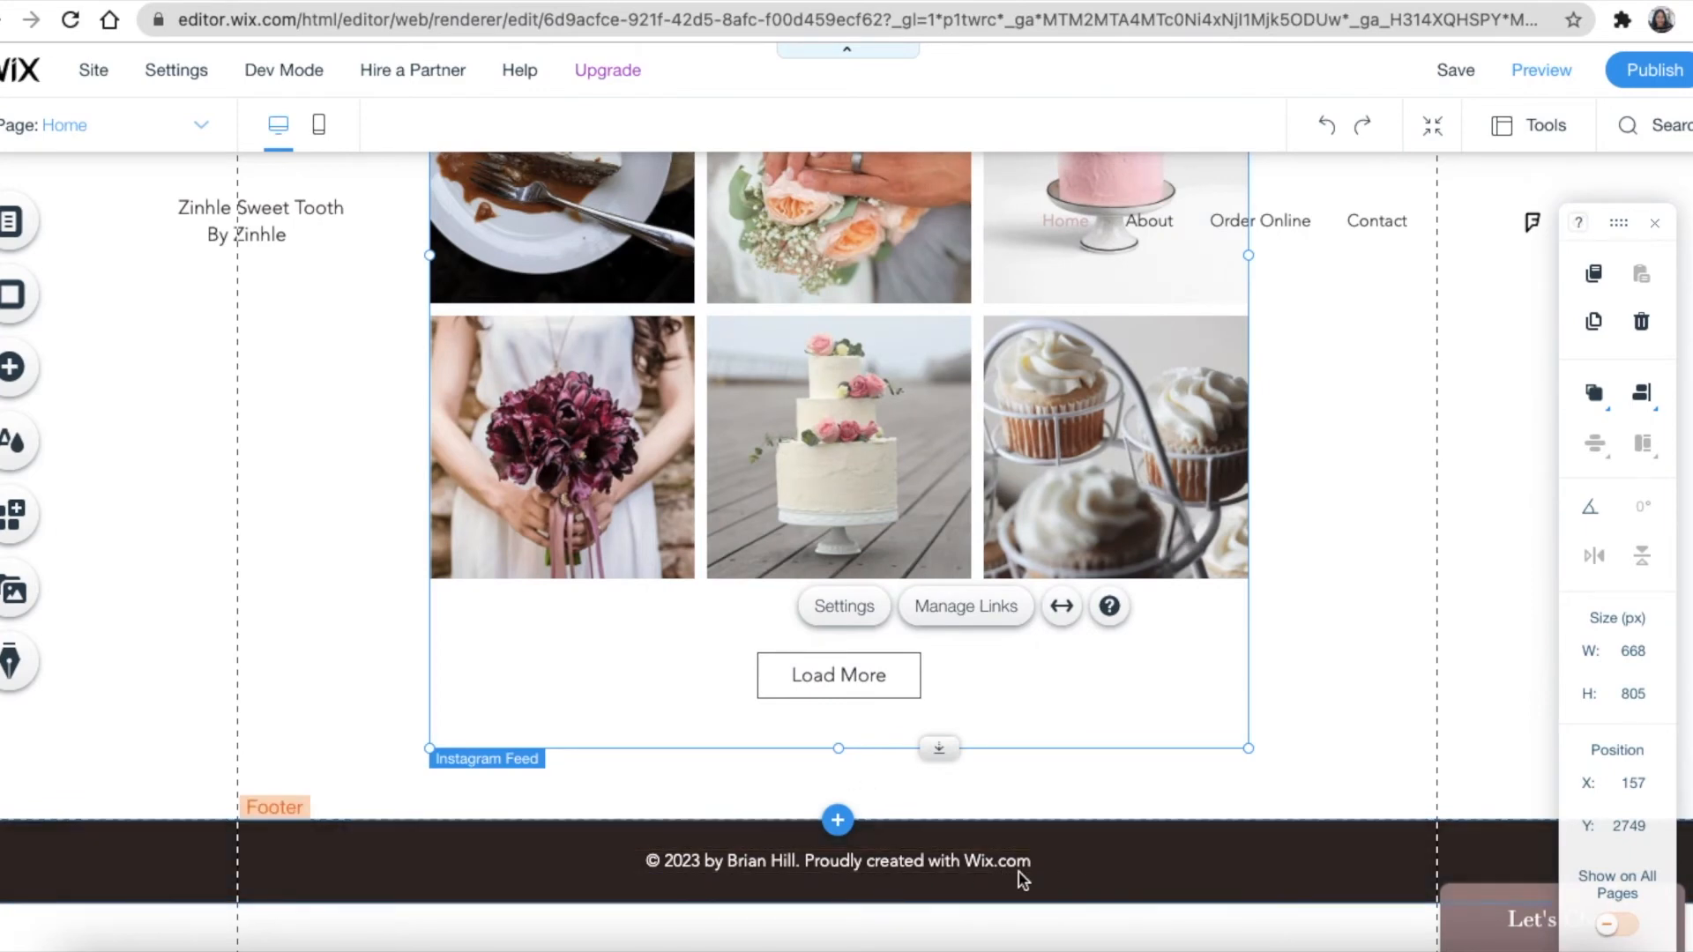
{"action": "left_click", "coordinate": [1045, 880]}
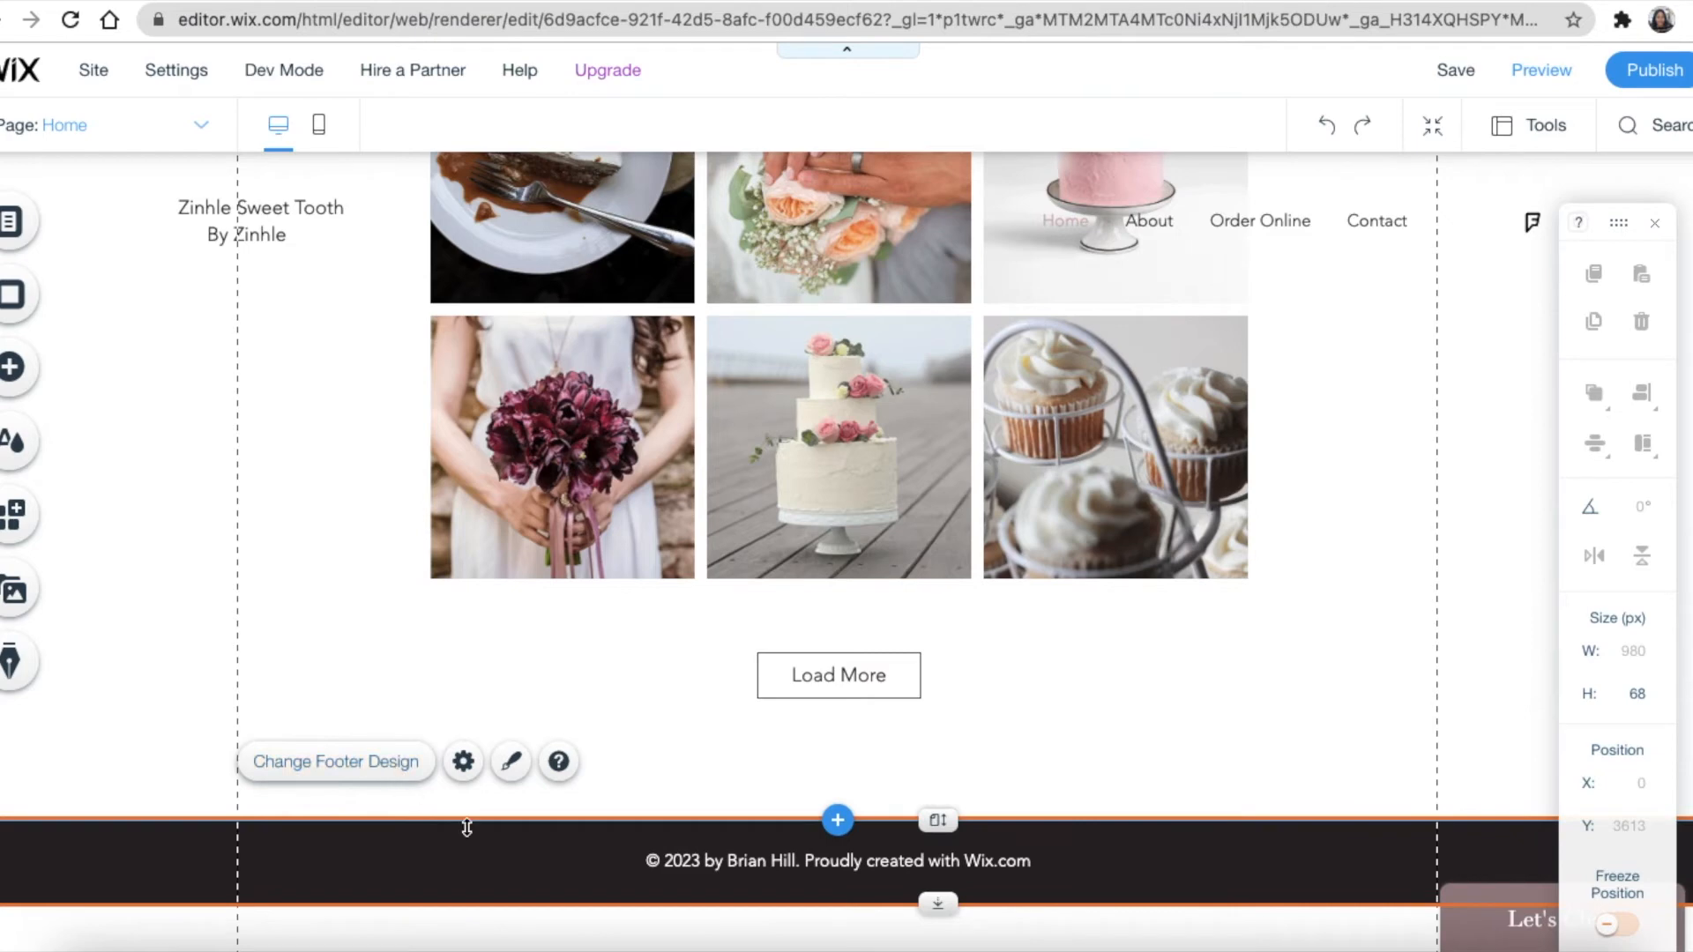
{"action": "left_click", "coordinate": [733, 864]}
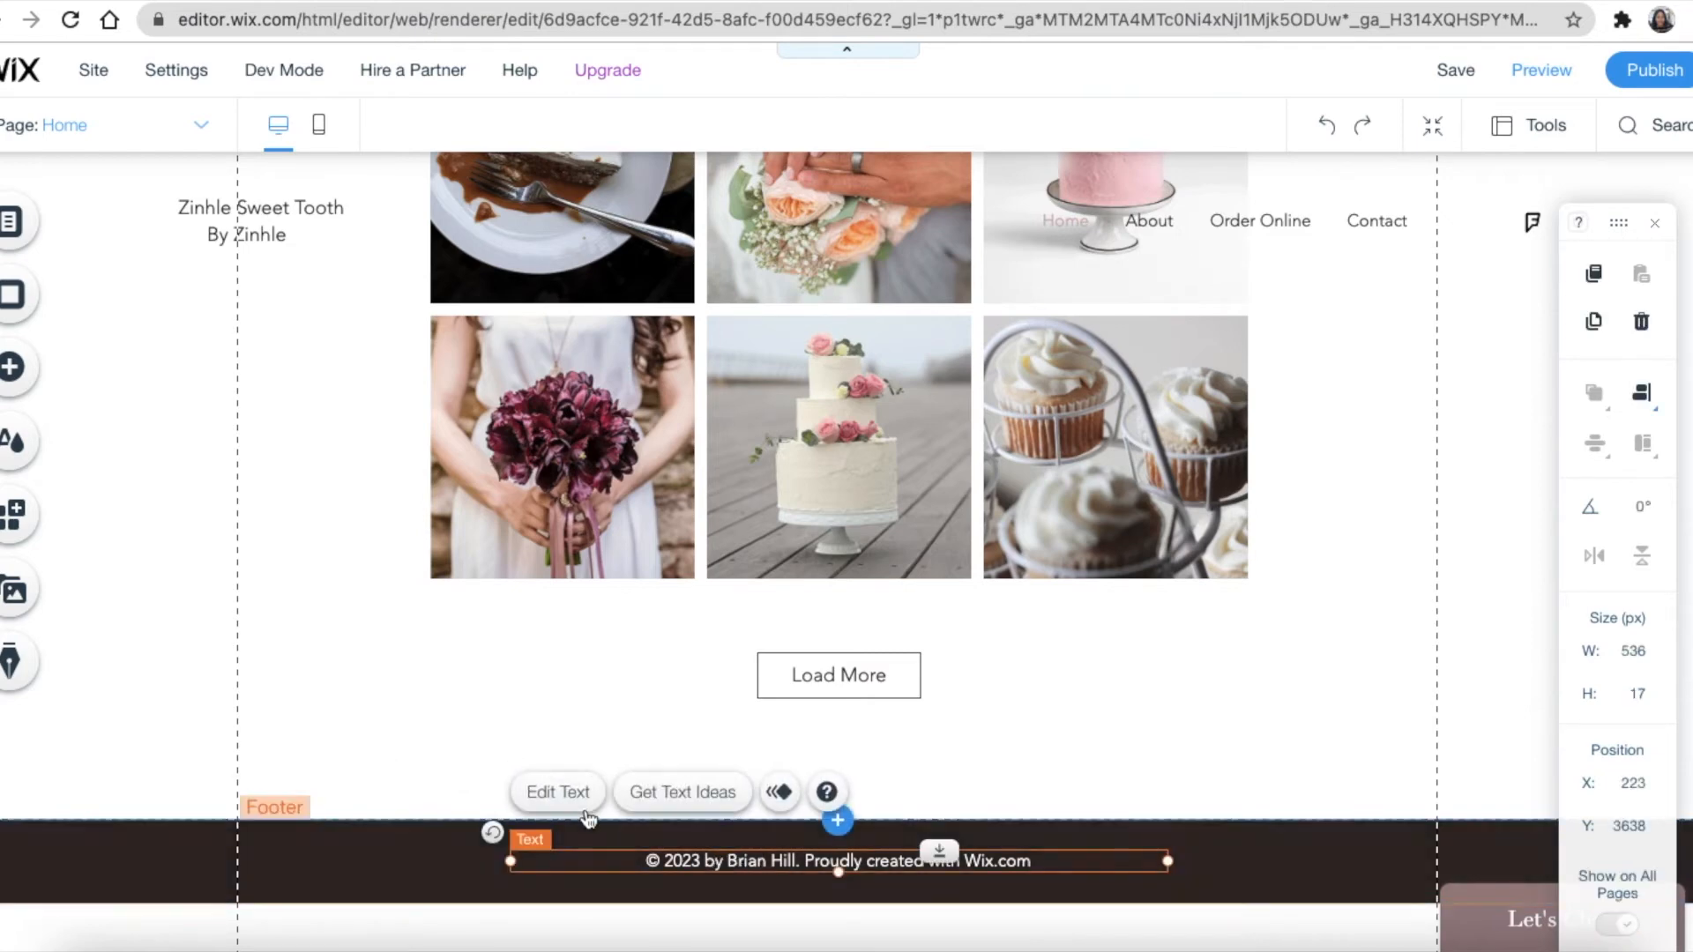
{"action": "left_click", "coordinate": [558, 792]}
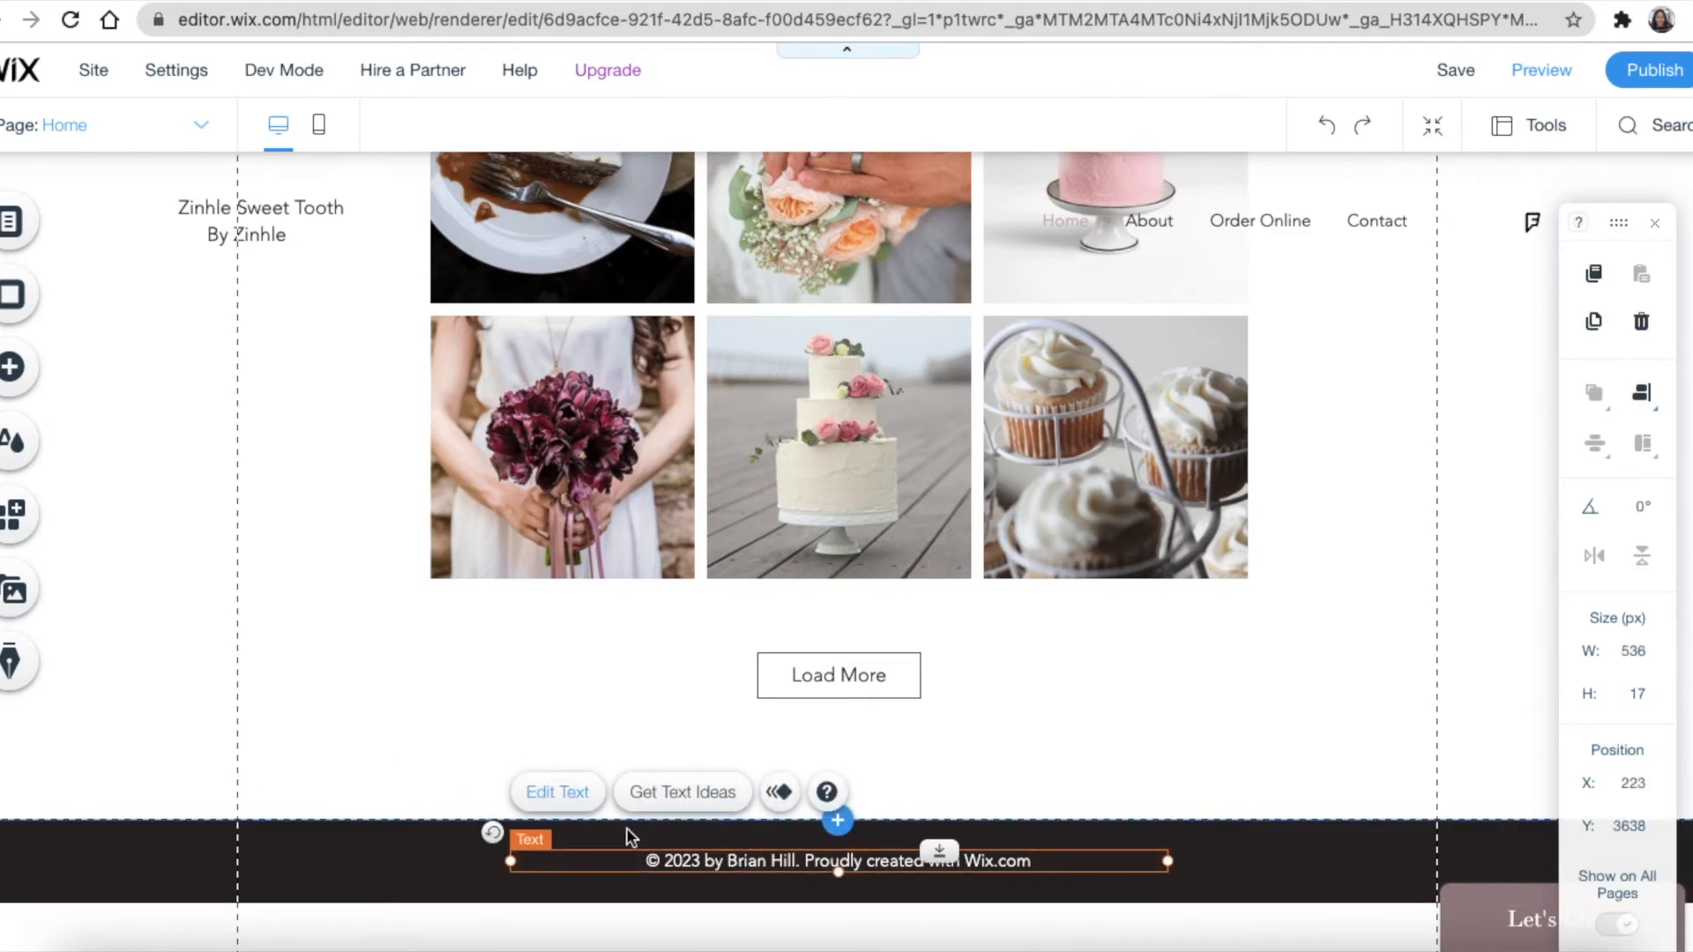
{"action": "left_click", "coordinate": [792, 864]}
{"action": "key", "text": "BackSpace"}
{"action": "key", "text": "BackSpace"}
{"action": "key", "text": "BackSpace"}
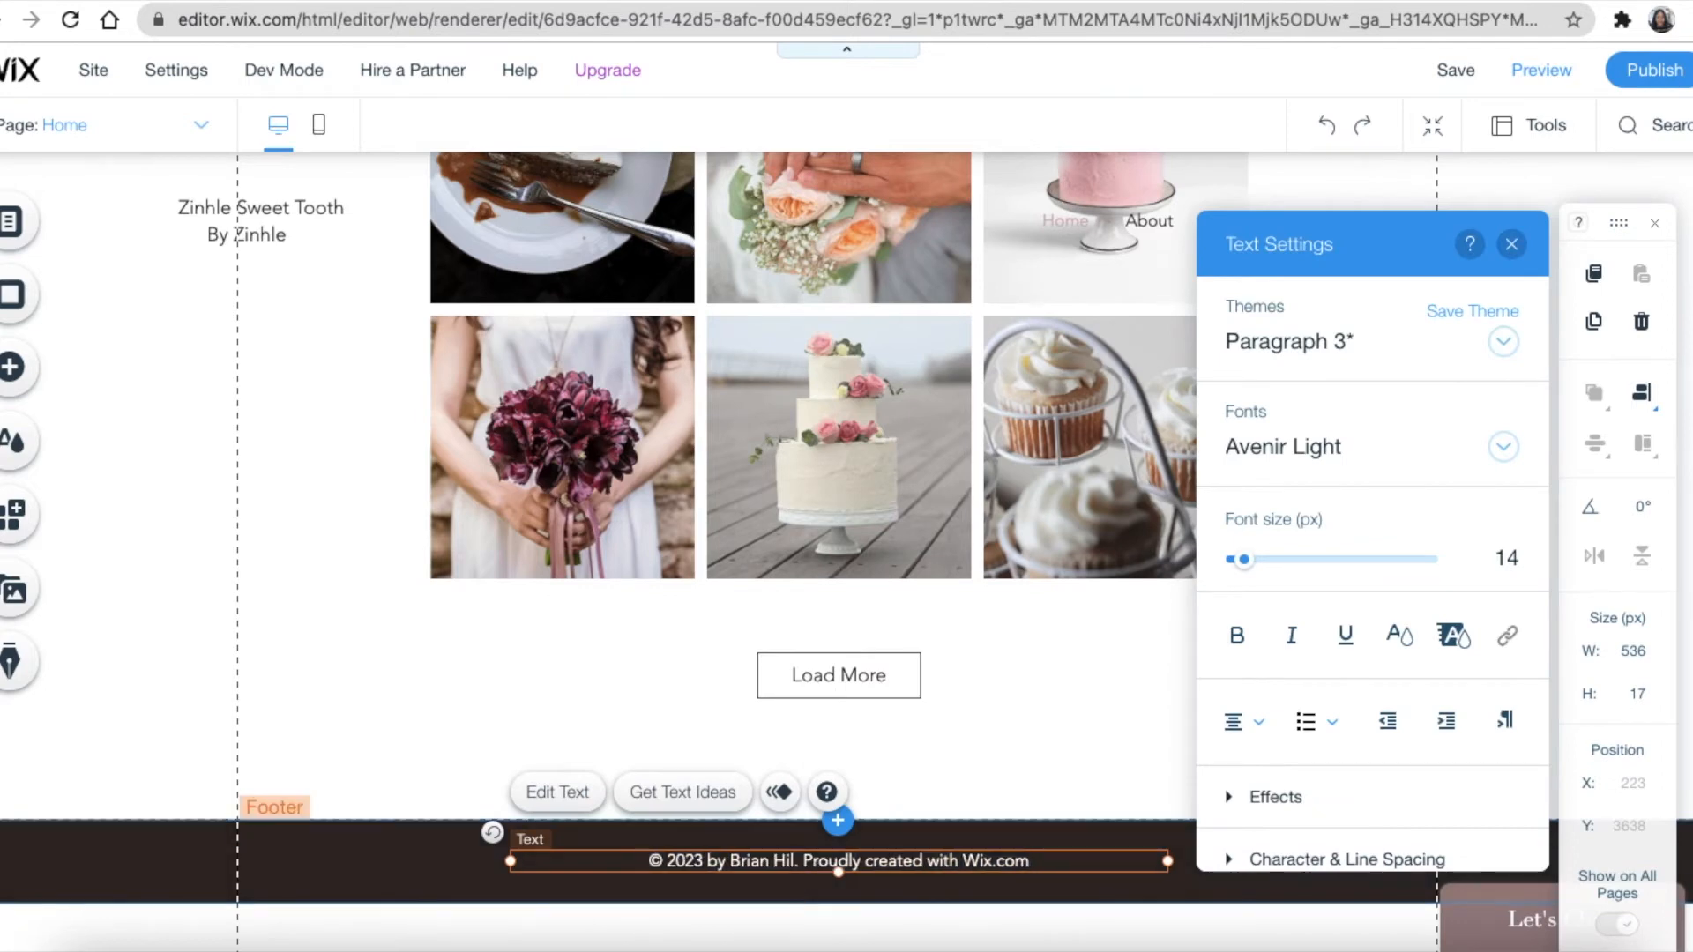
{"action": "key", "text": "BackSpace"}
{"action": "key", "text": "BackSpace"}
{"action": "key", "text": "BackSpace"}
{"action": "key", "text": "BackSpace"}
{"action": "key", "text": "BackSpace"}
{"action": "key", "text": "BackSpace"}
{"action": "key", "text": "BackSpace"}
{"action": "key", "text": "BackSpace"}
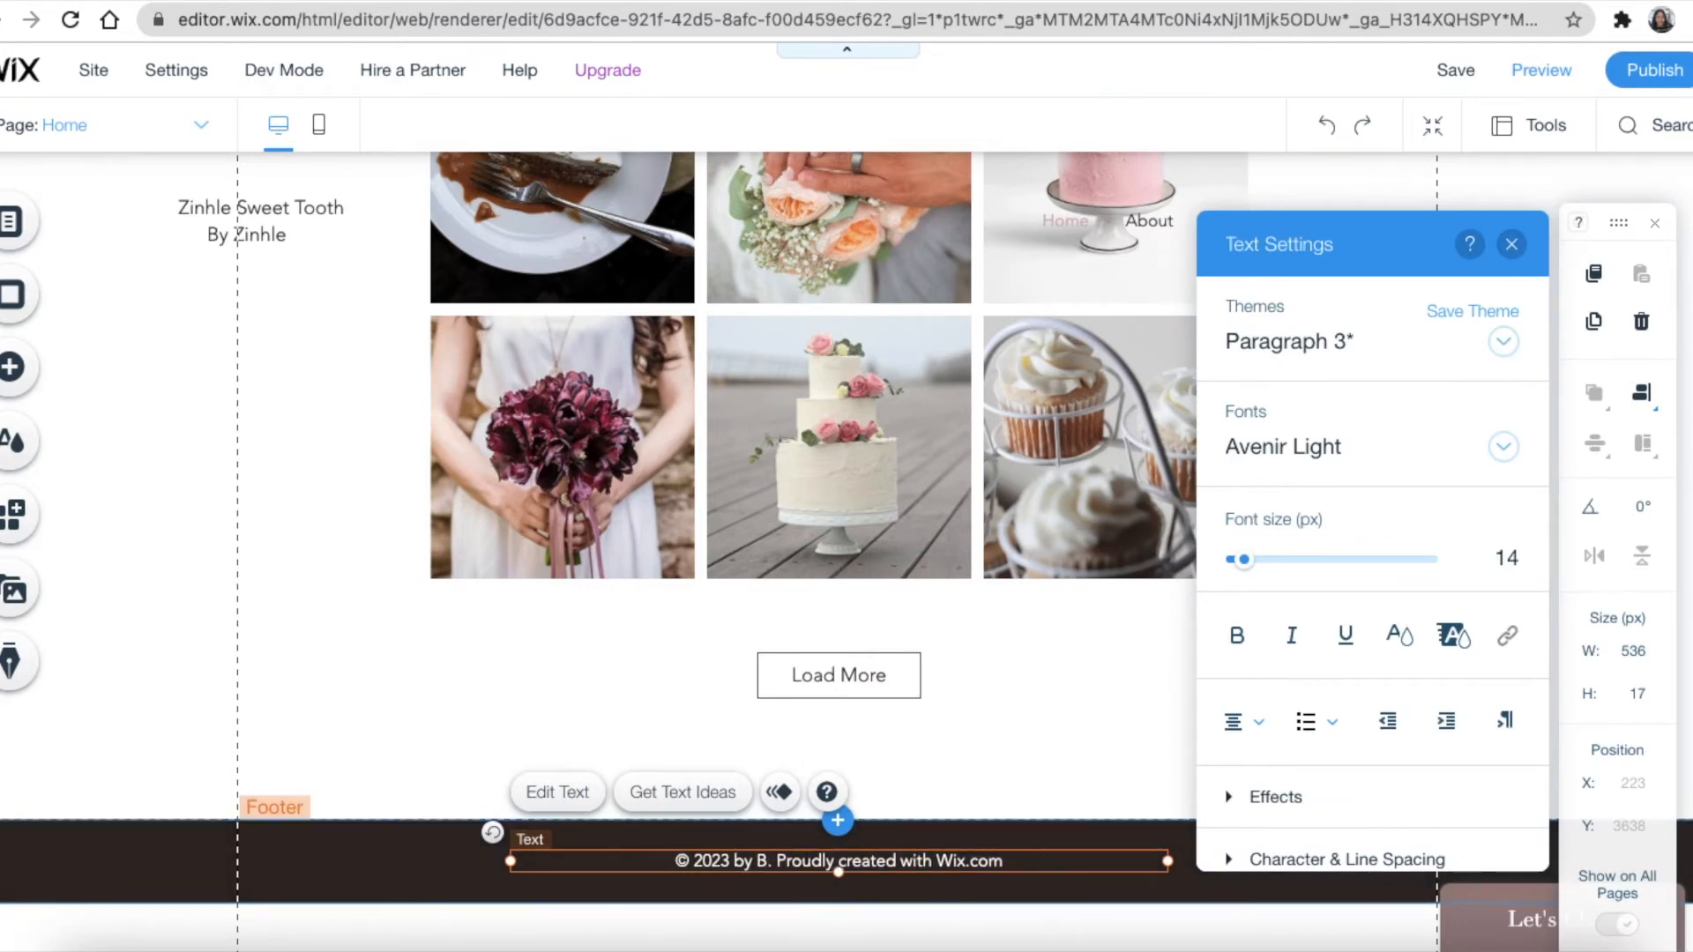
{"action": "type", "text": "Zinhle"}
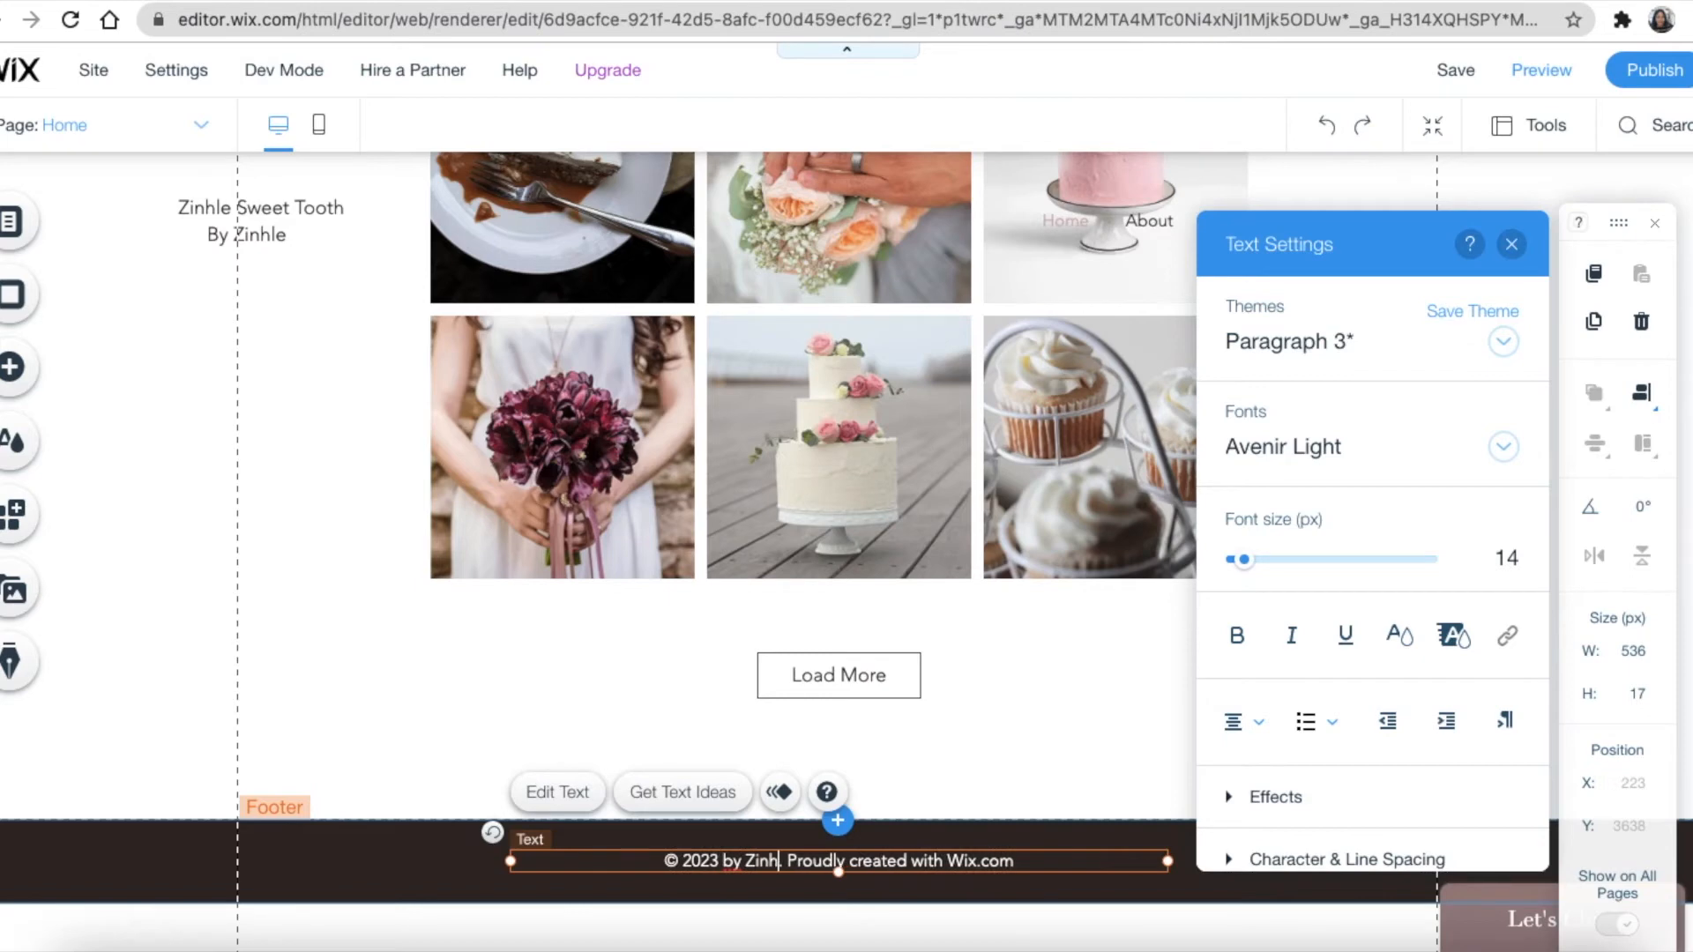
{"action": "type", "text": " Swee"}
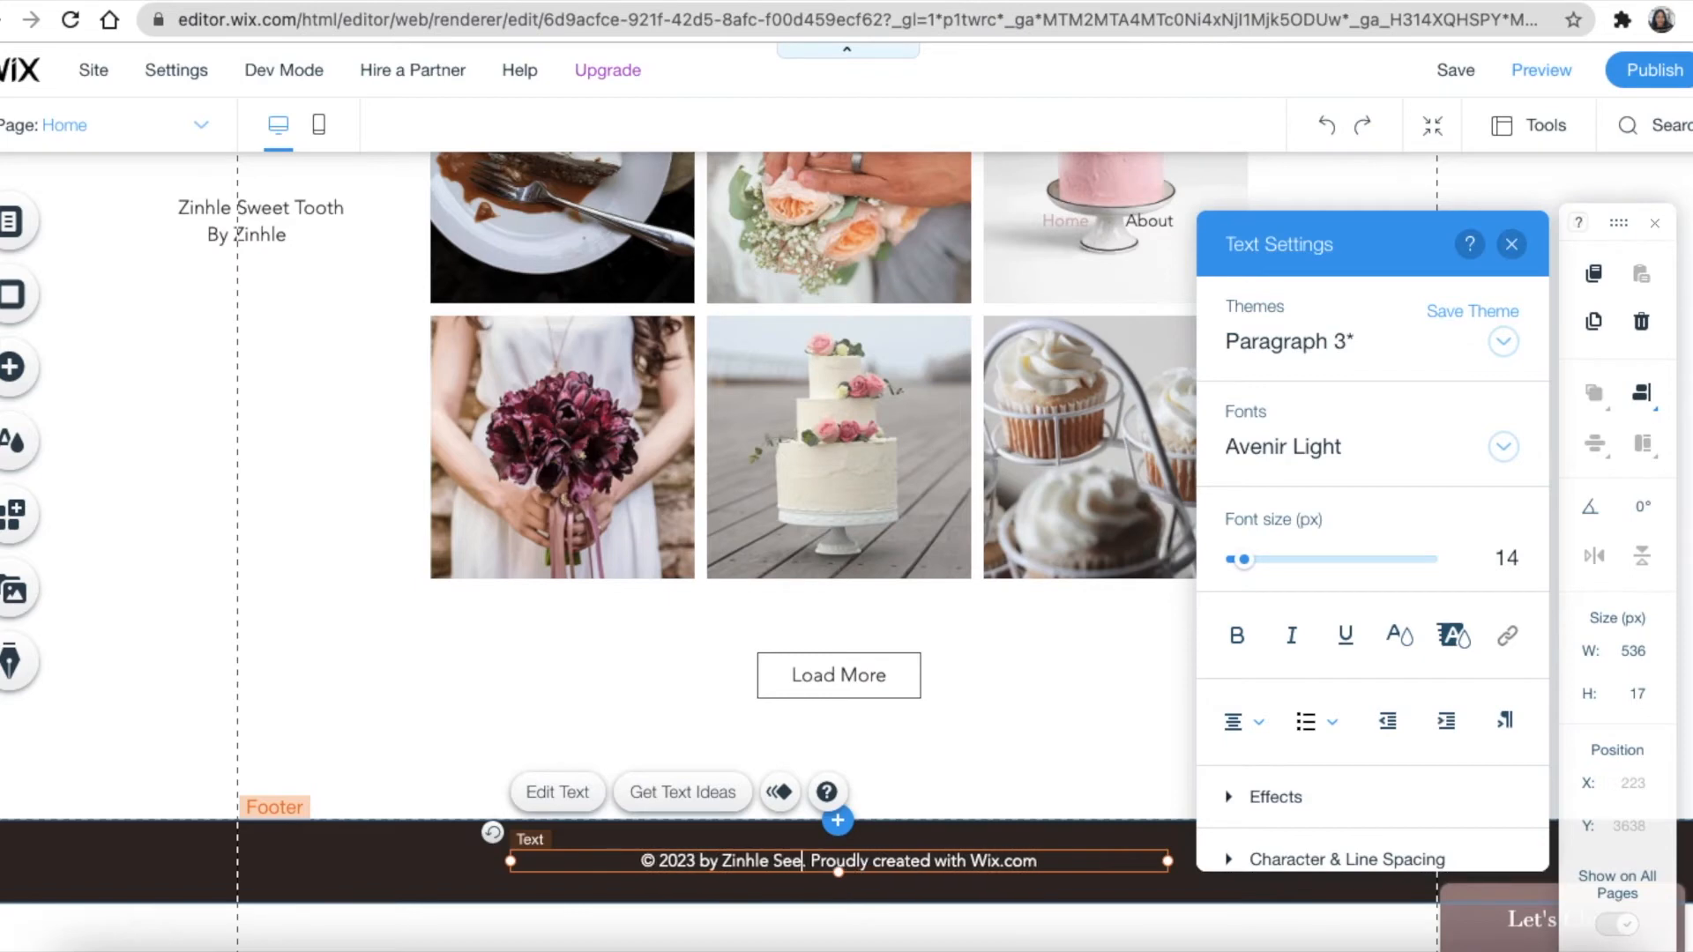
{"action": "type", "text": "t Toot"}
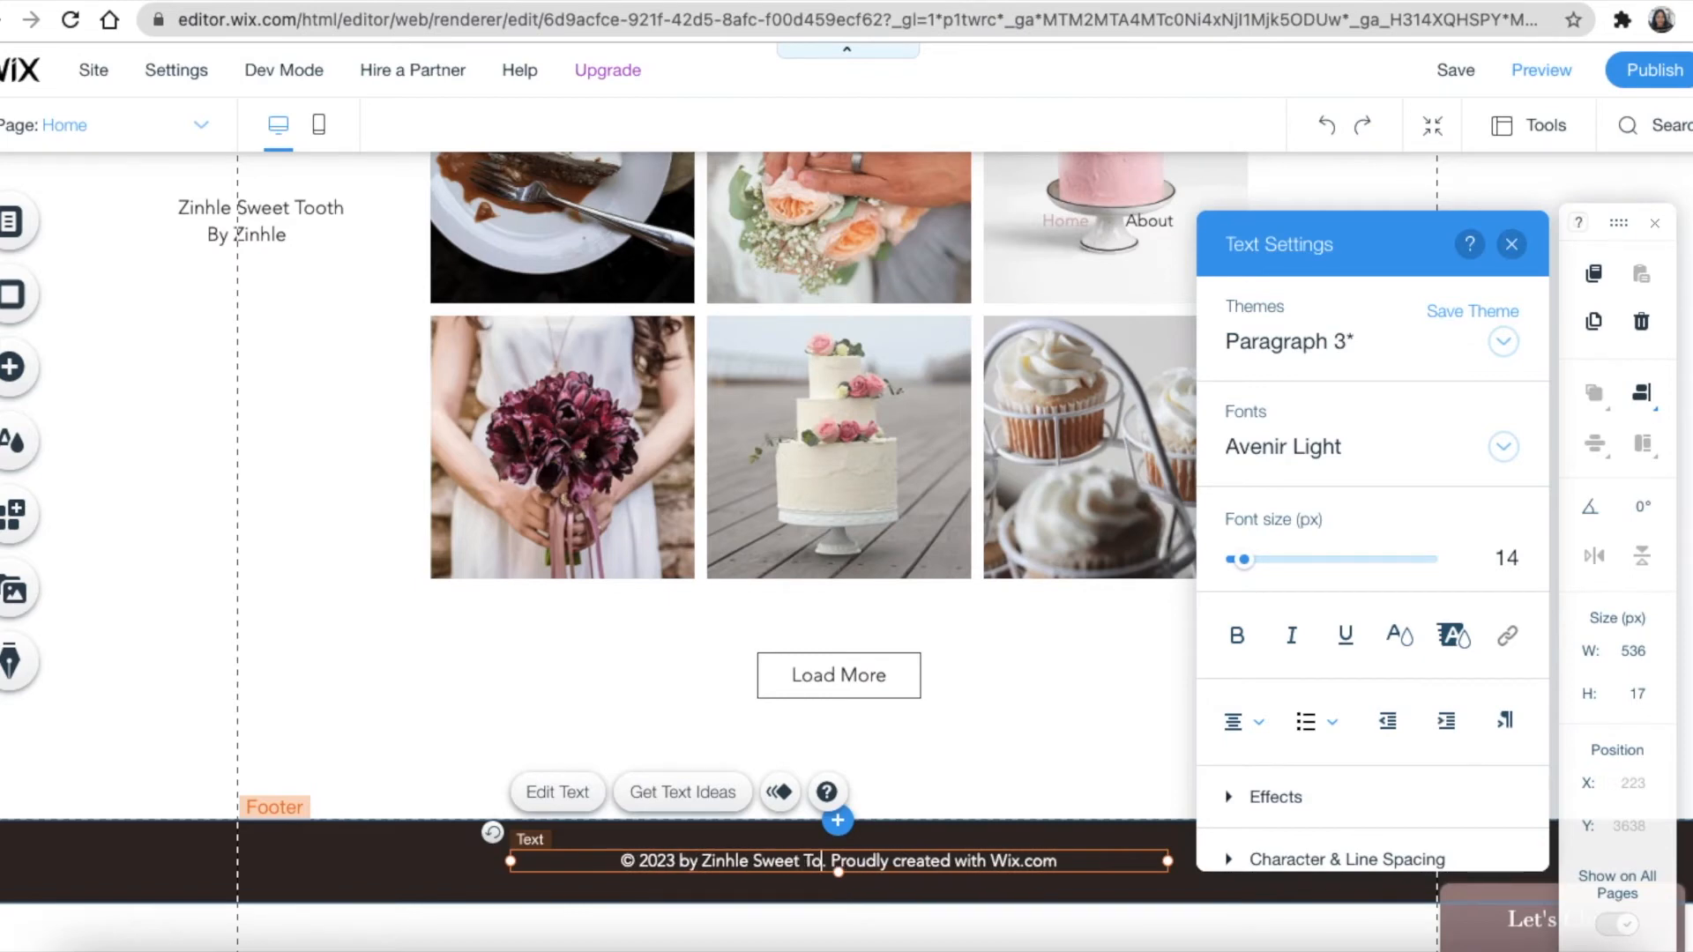
{"action": "type", "text": "h"}
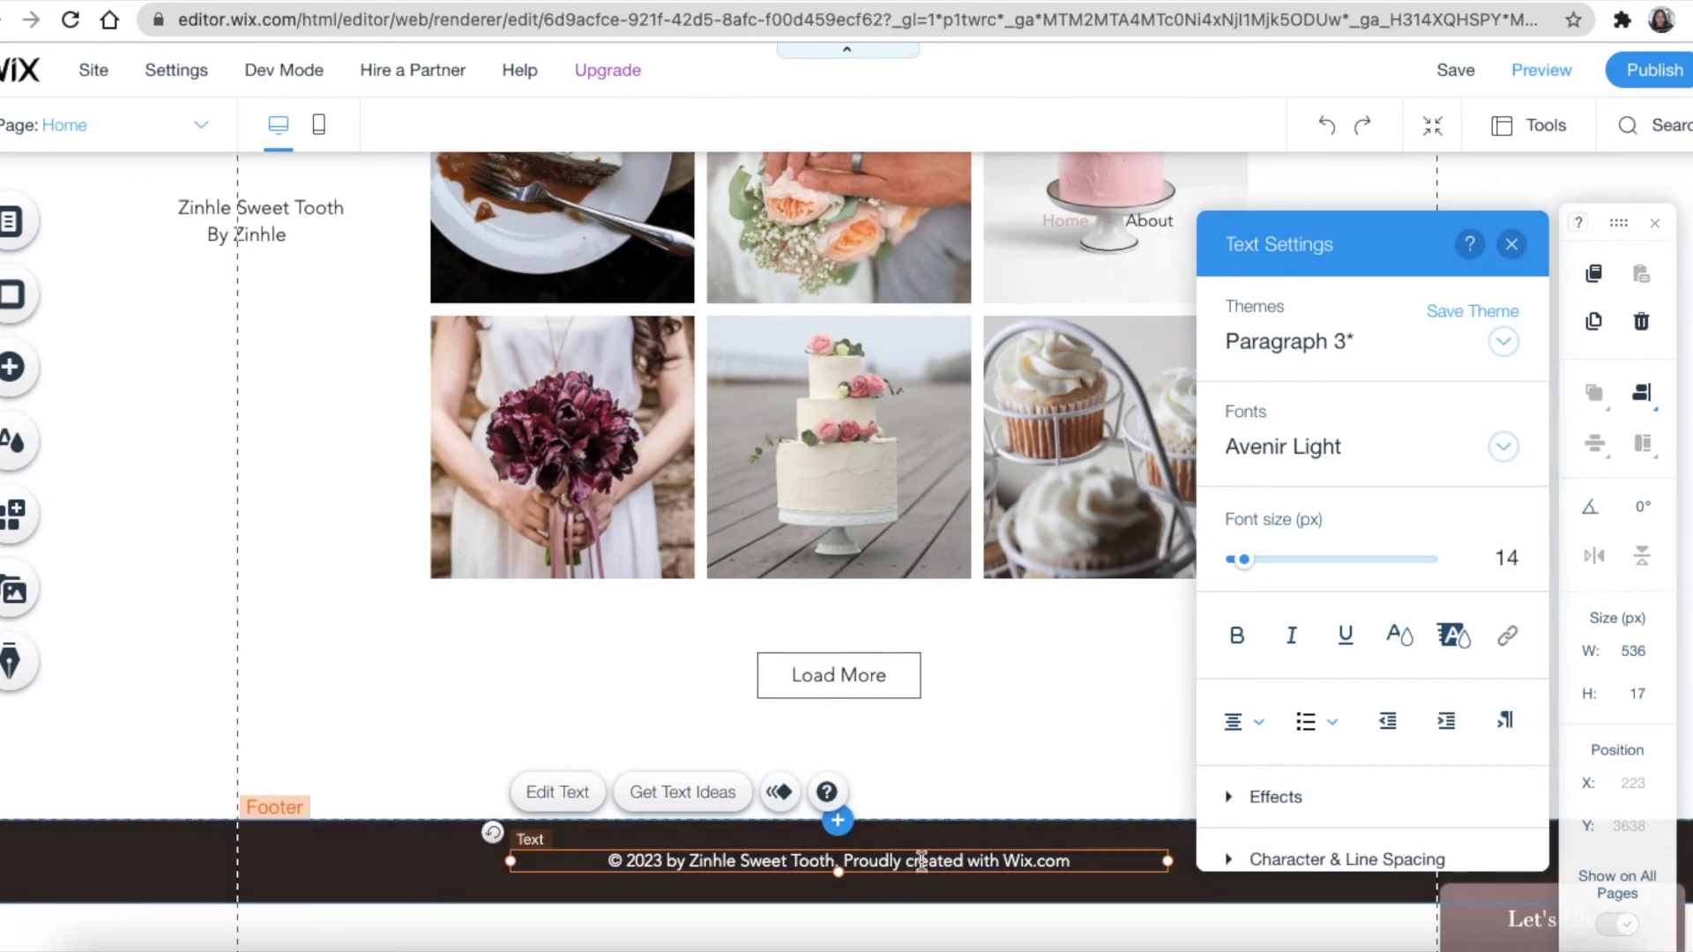
Replace 'Wix.com' at the end of the copyright line with the owner's first name
{"action": "left_click_drag", "start_coordinate": [1002, 860], "coordinate": [1120, 858]}
{"action": "type", "text": "Zinhl"}
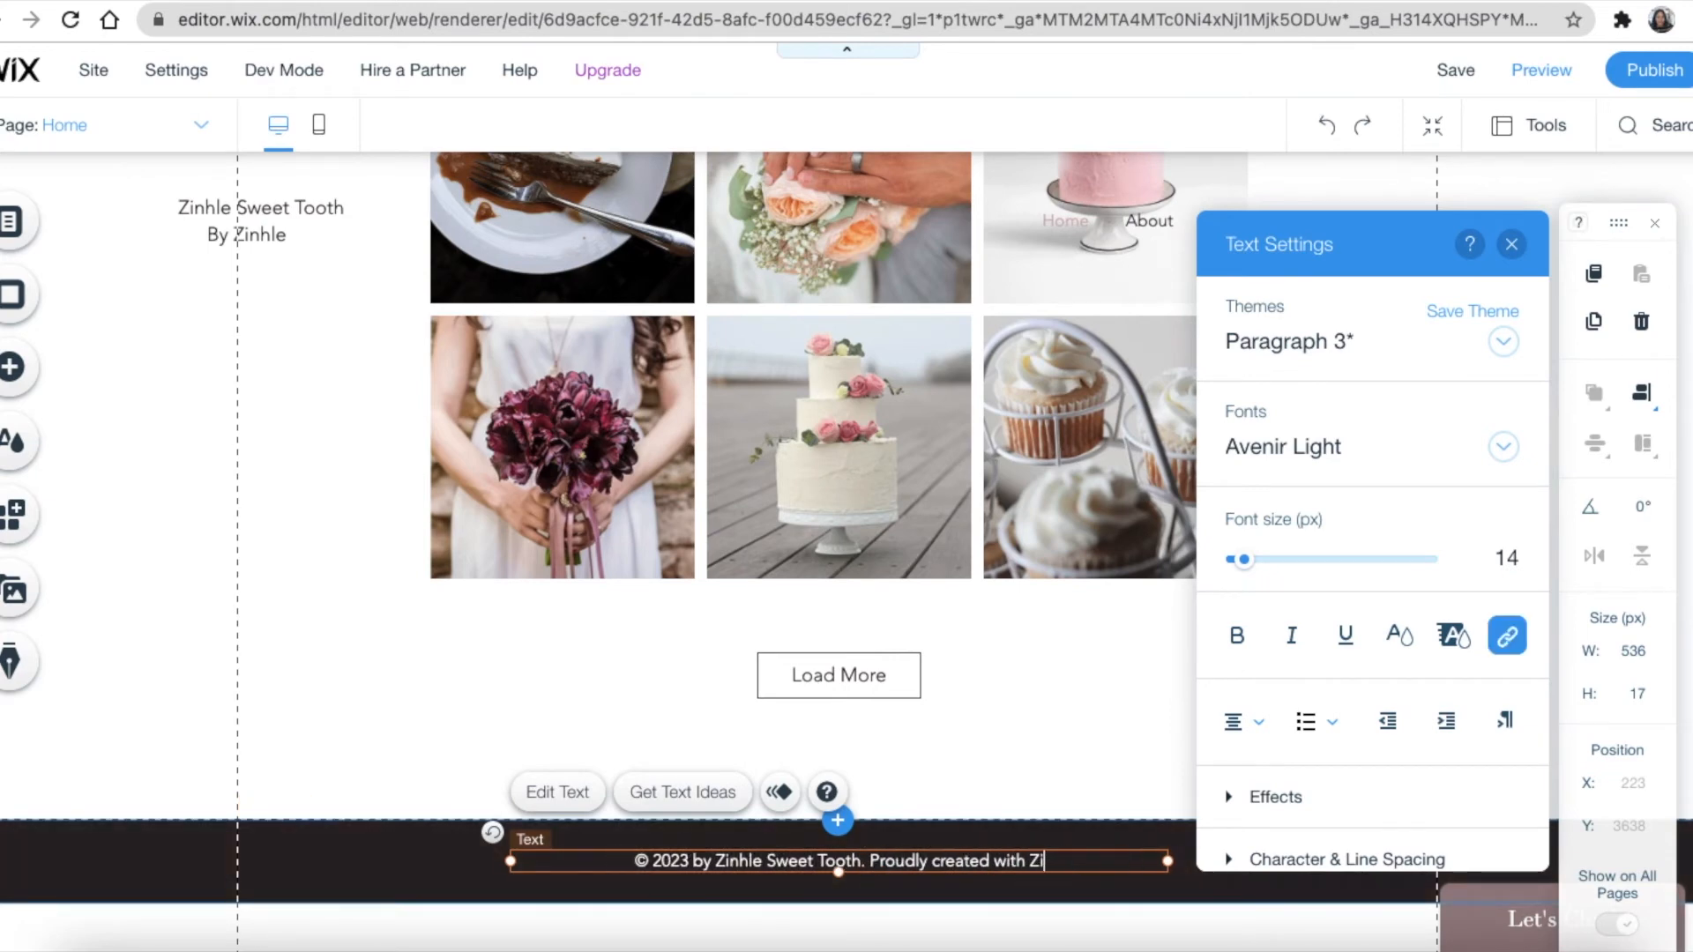
{"action": "type", "text": "e"}
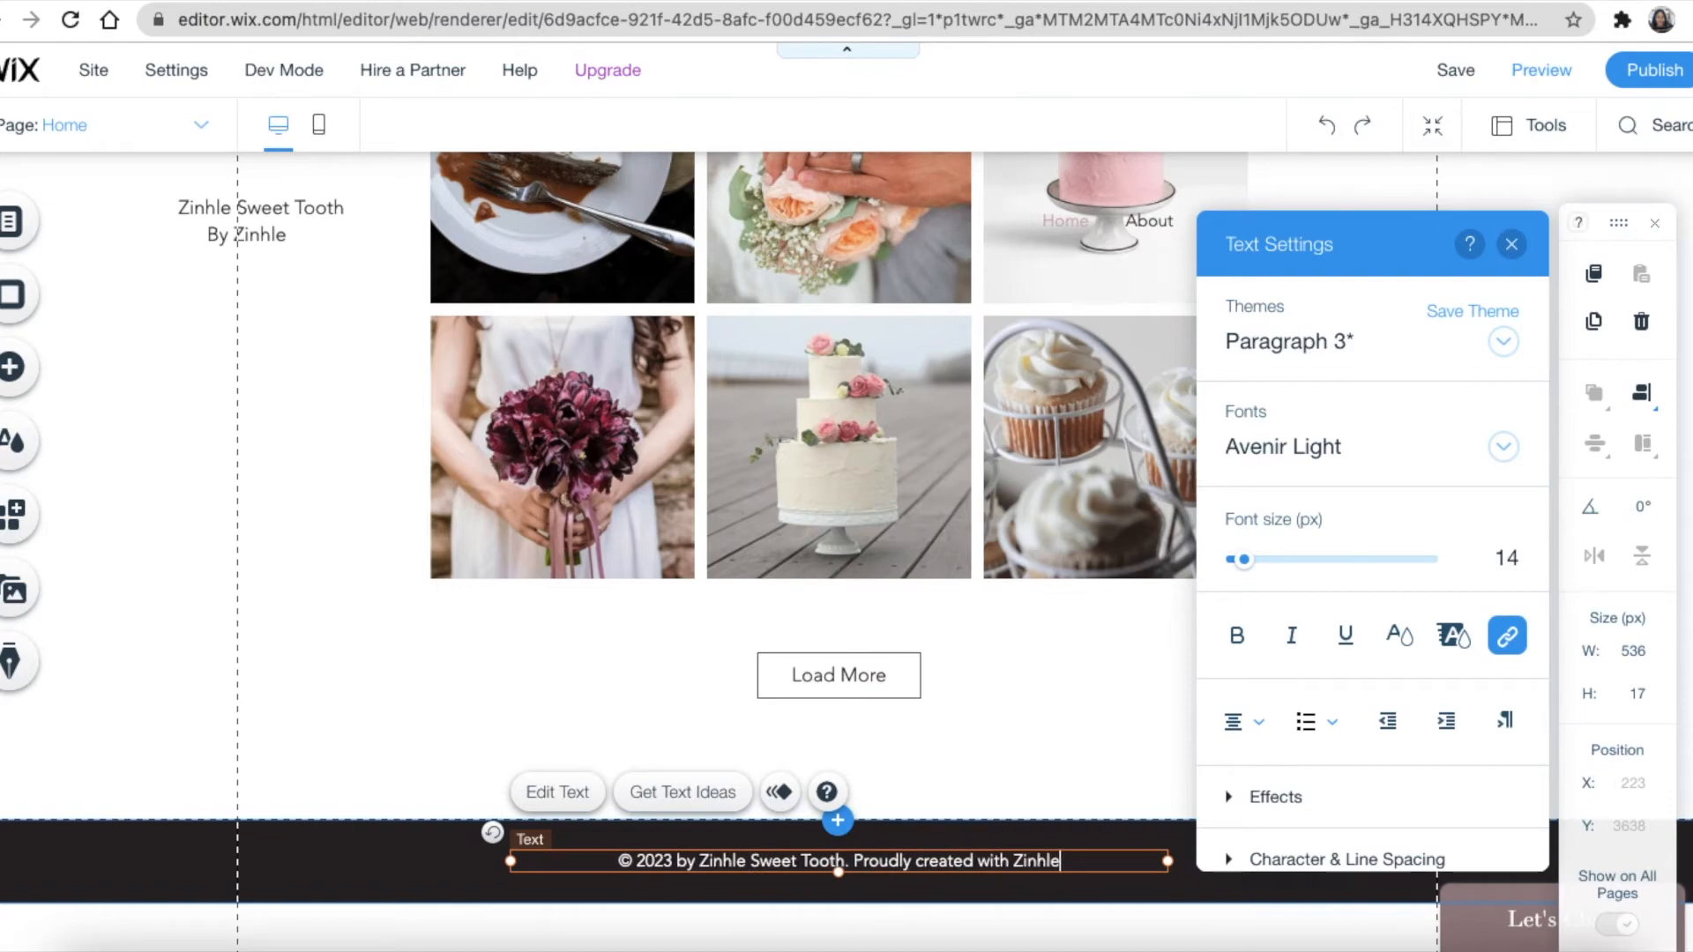
{"action": "left_click", "coordinate": [495, 892]}
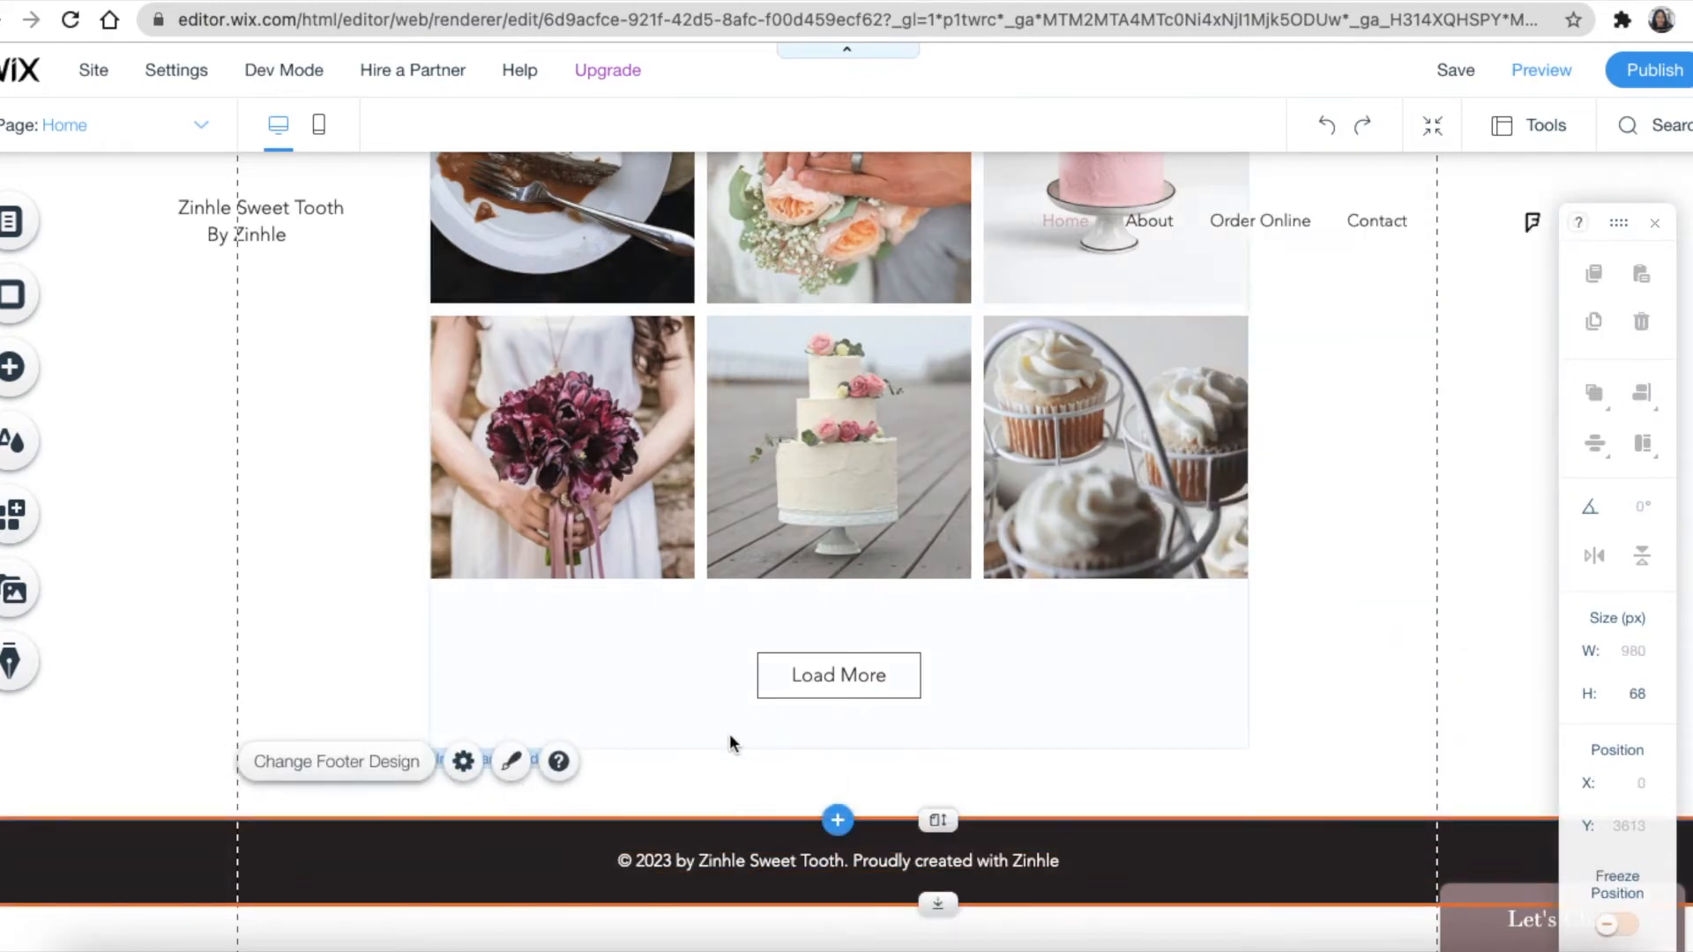
Switch the editor to the mobile layout view
{"action": "scroll", "coordinate": [991, 489], "scroll_direction": "up", "scroll_amount": 20}
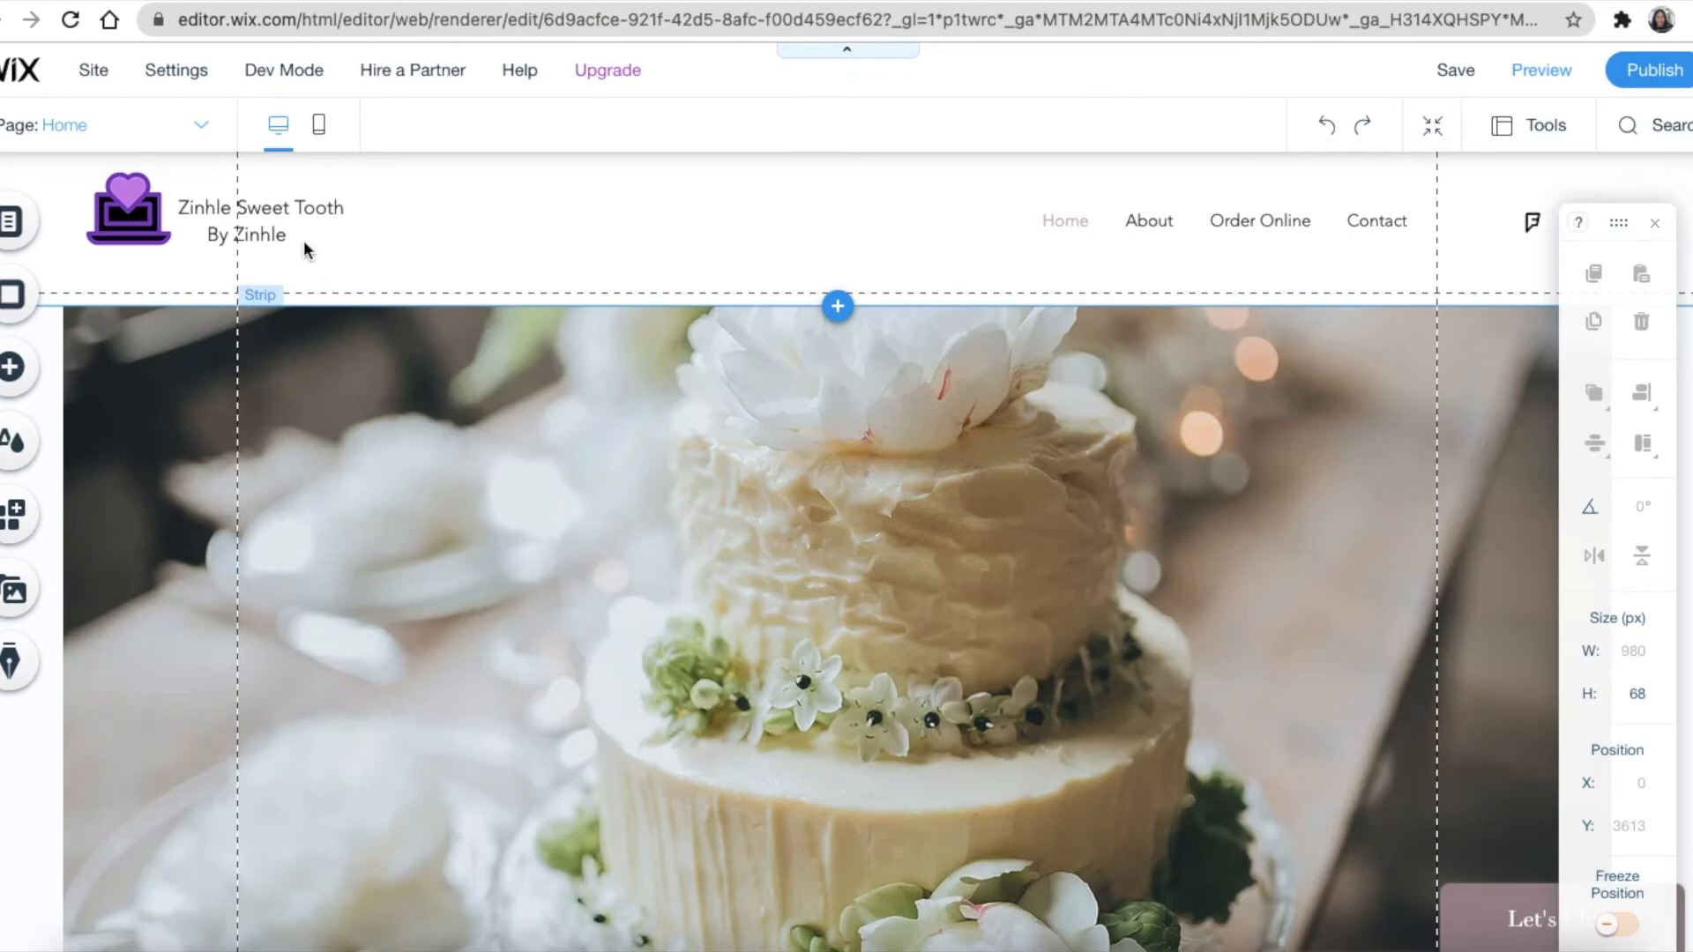
{"action": "left_click", "coordinate": [320, 132]}
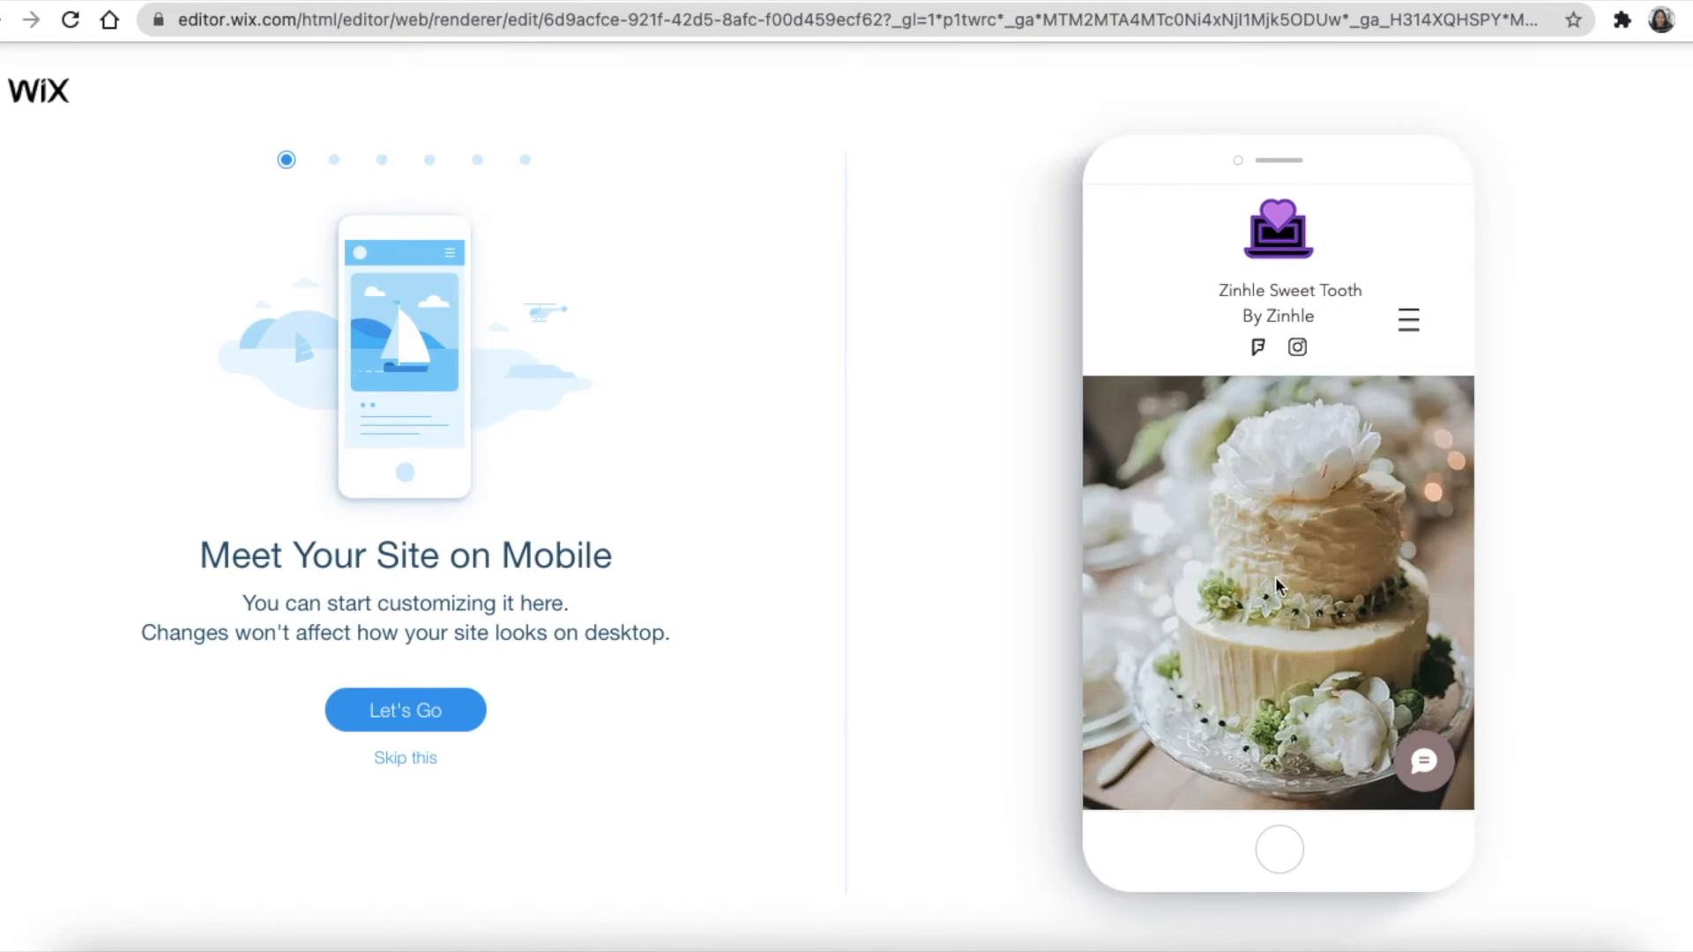
Dismiss the mobile intro and resize the header site title one size up, then one down
{"action": "left_click", "coordinate": [407, 760]}
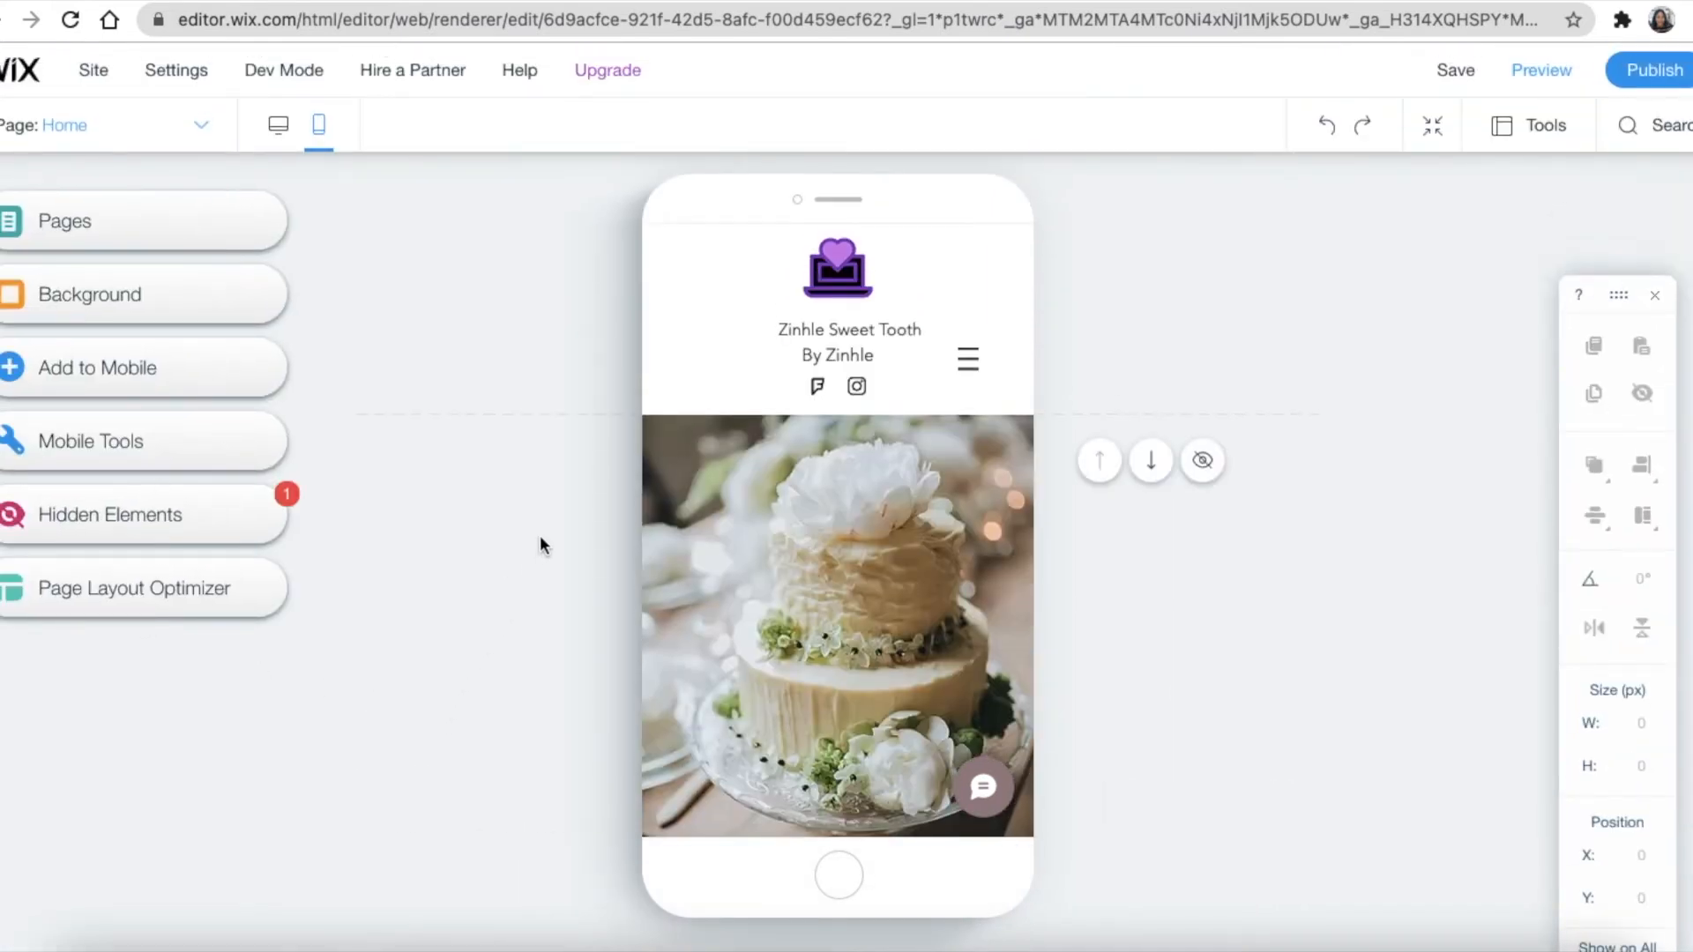
{"action": "scroll", "coordinate": [726, 481], "scroll_direction": "down", "scroll_amount": 5}
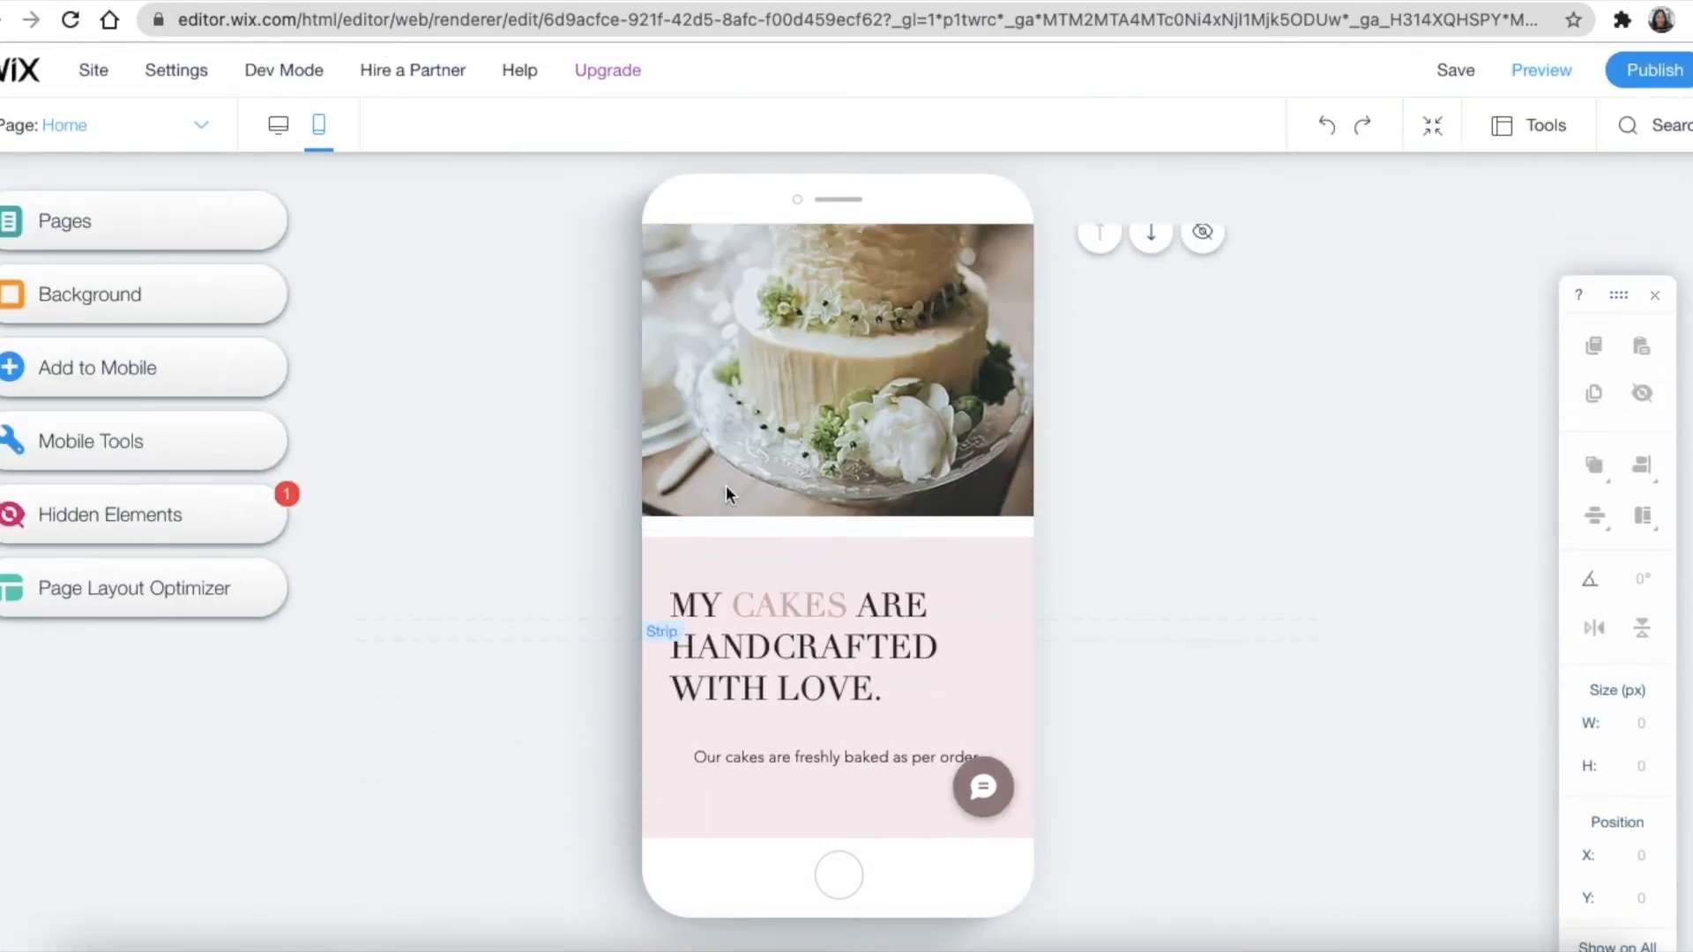
{"action": "scroll", "coordinate": [727, 485], "scroll_direction": "up", "scroll_amount": 5}
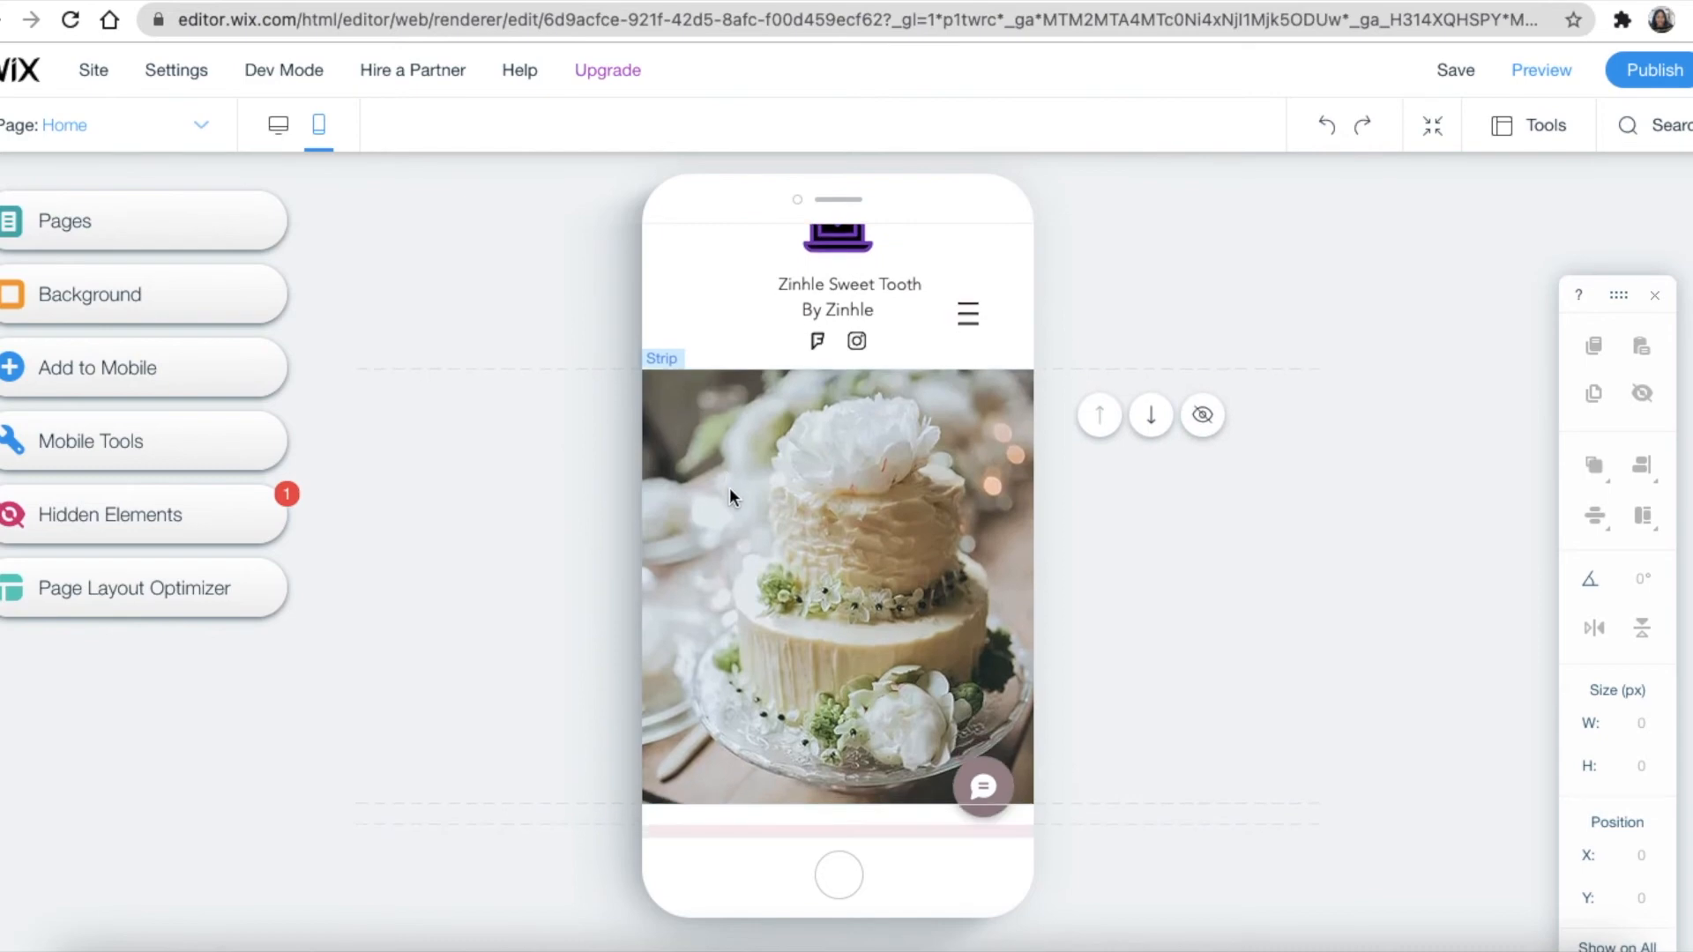
{"action": "left_click", "coordinate": [870, 284]}
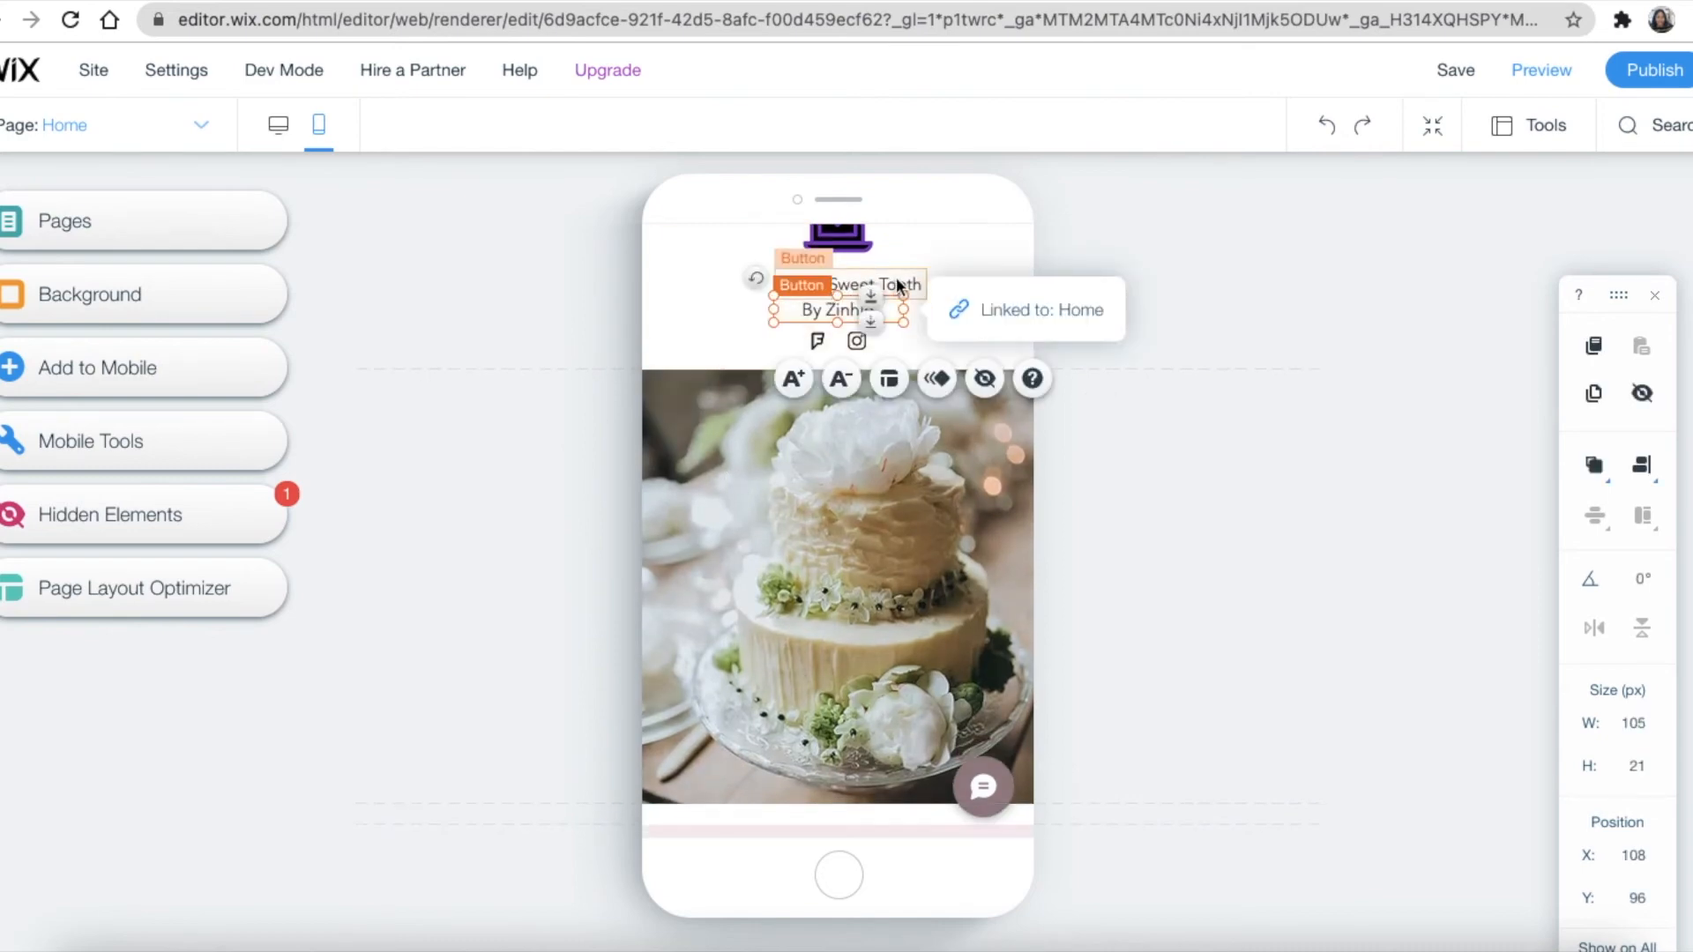
{"action": "left_click", "coordinate": [794, 378]}
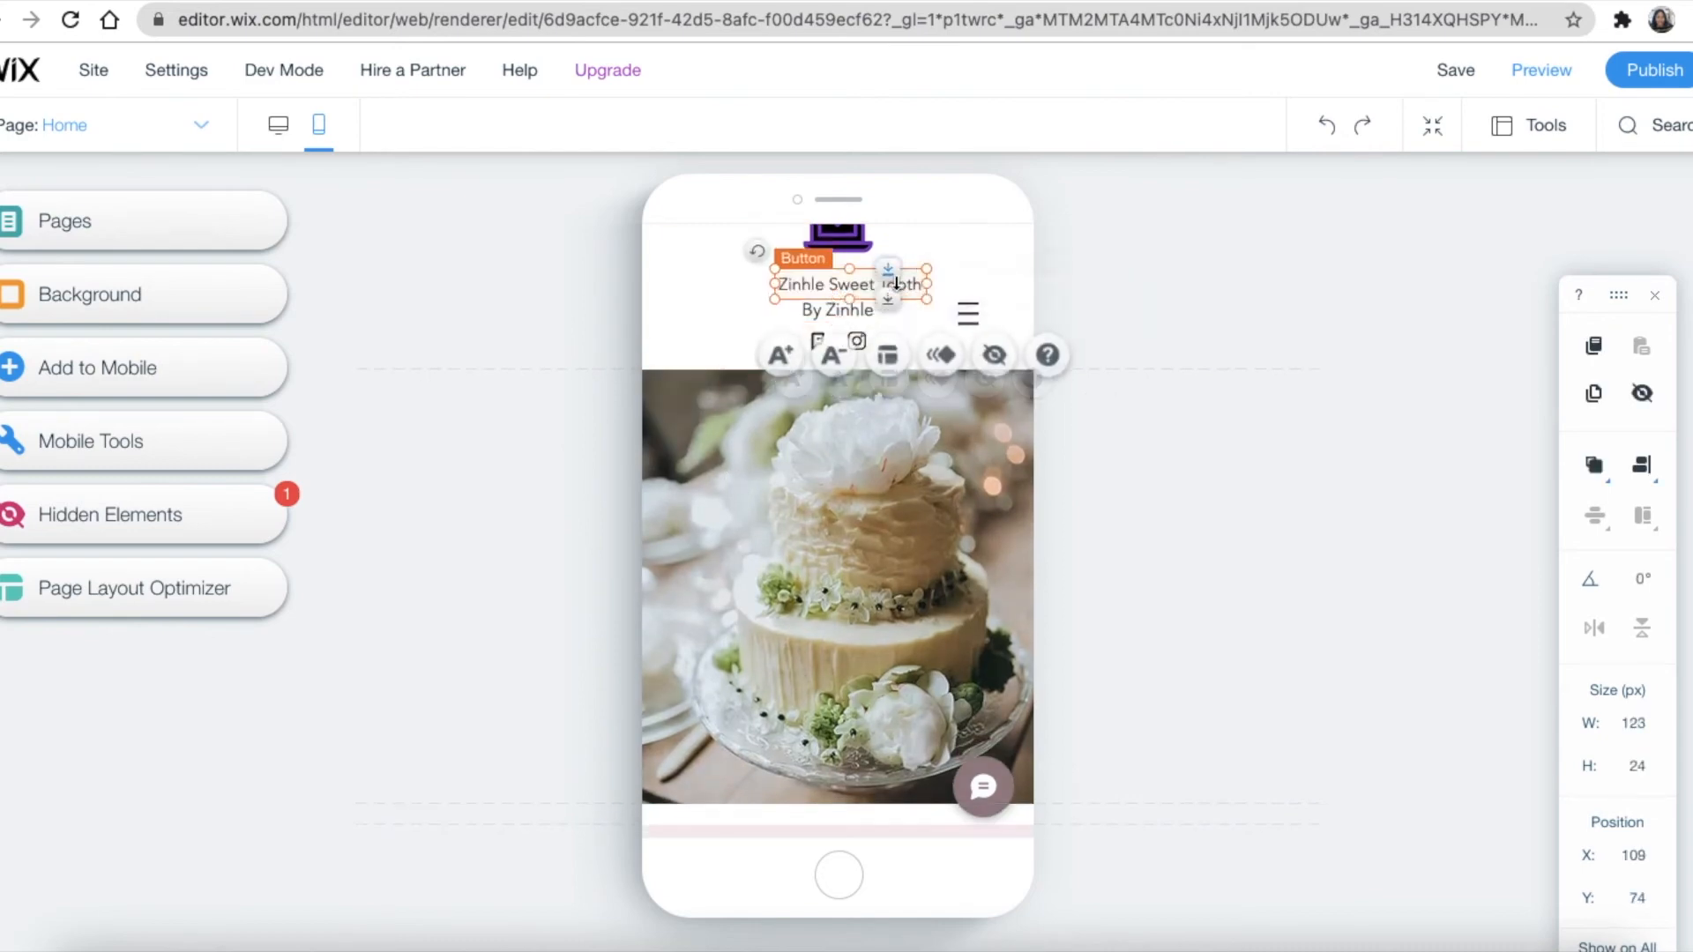
{"action": "left_click", "coordinate": [849, 365]}
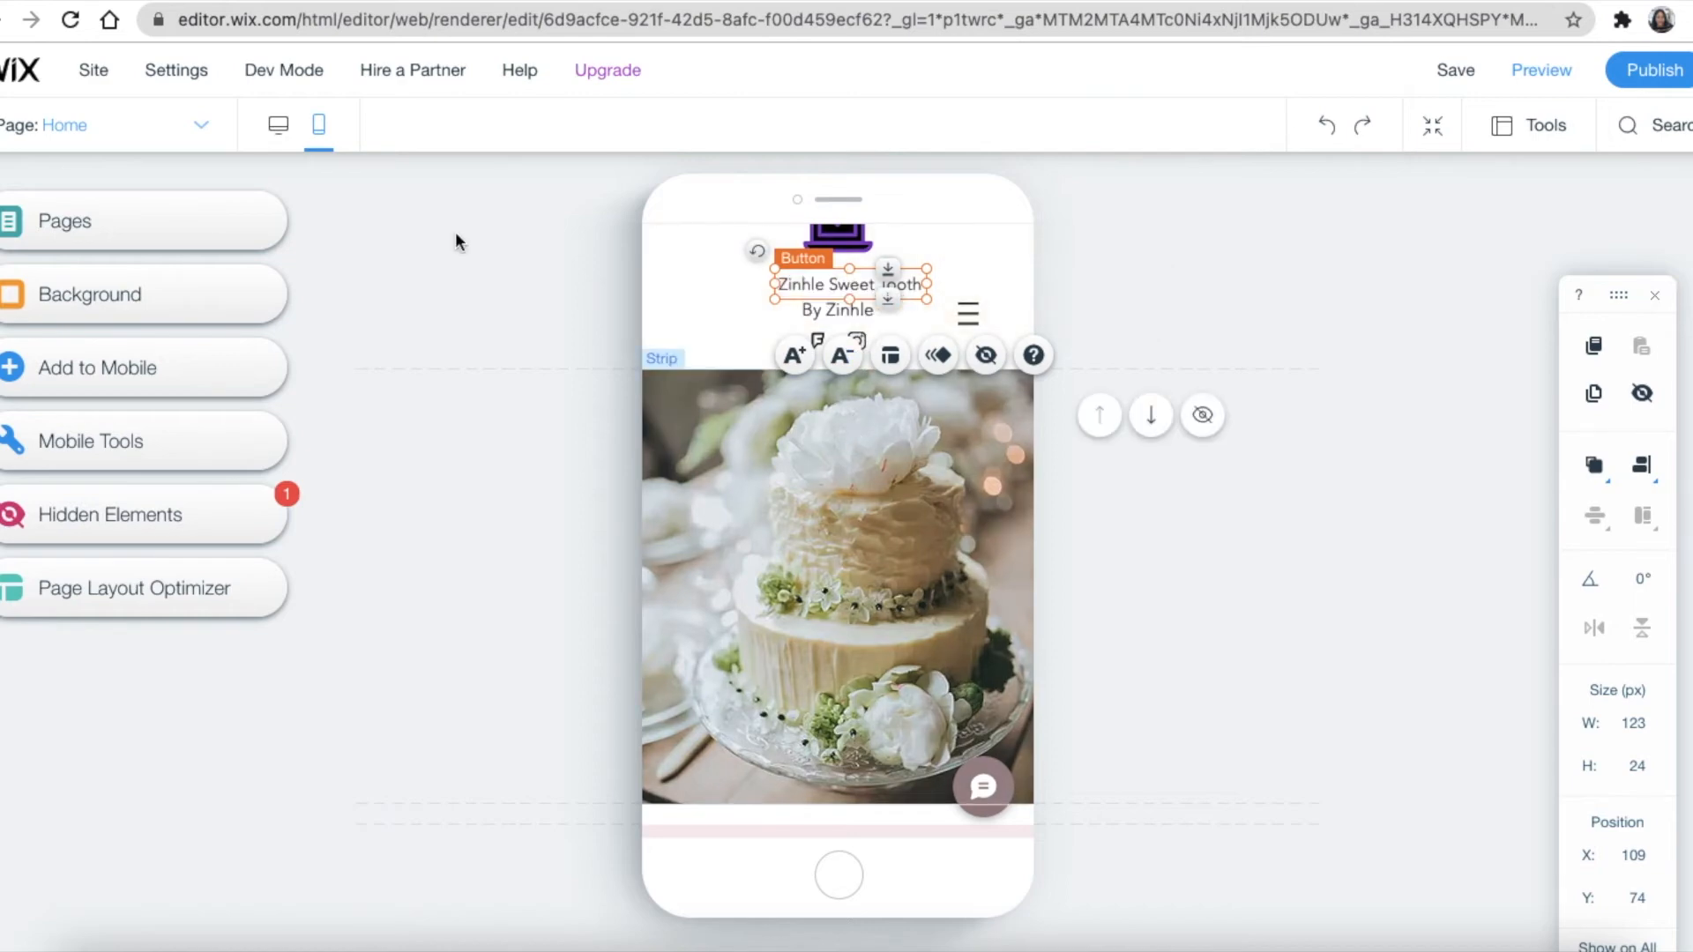
Scroll down to the mobile page's footer and drag its bottom edge up to shorten it
{"action": "scroll", "coordinate": [852, 566], "scroll_direction": "down", "scroll_amount": 10}
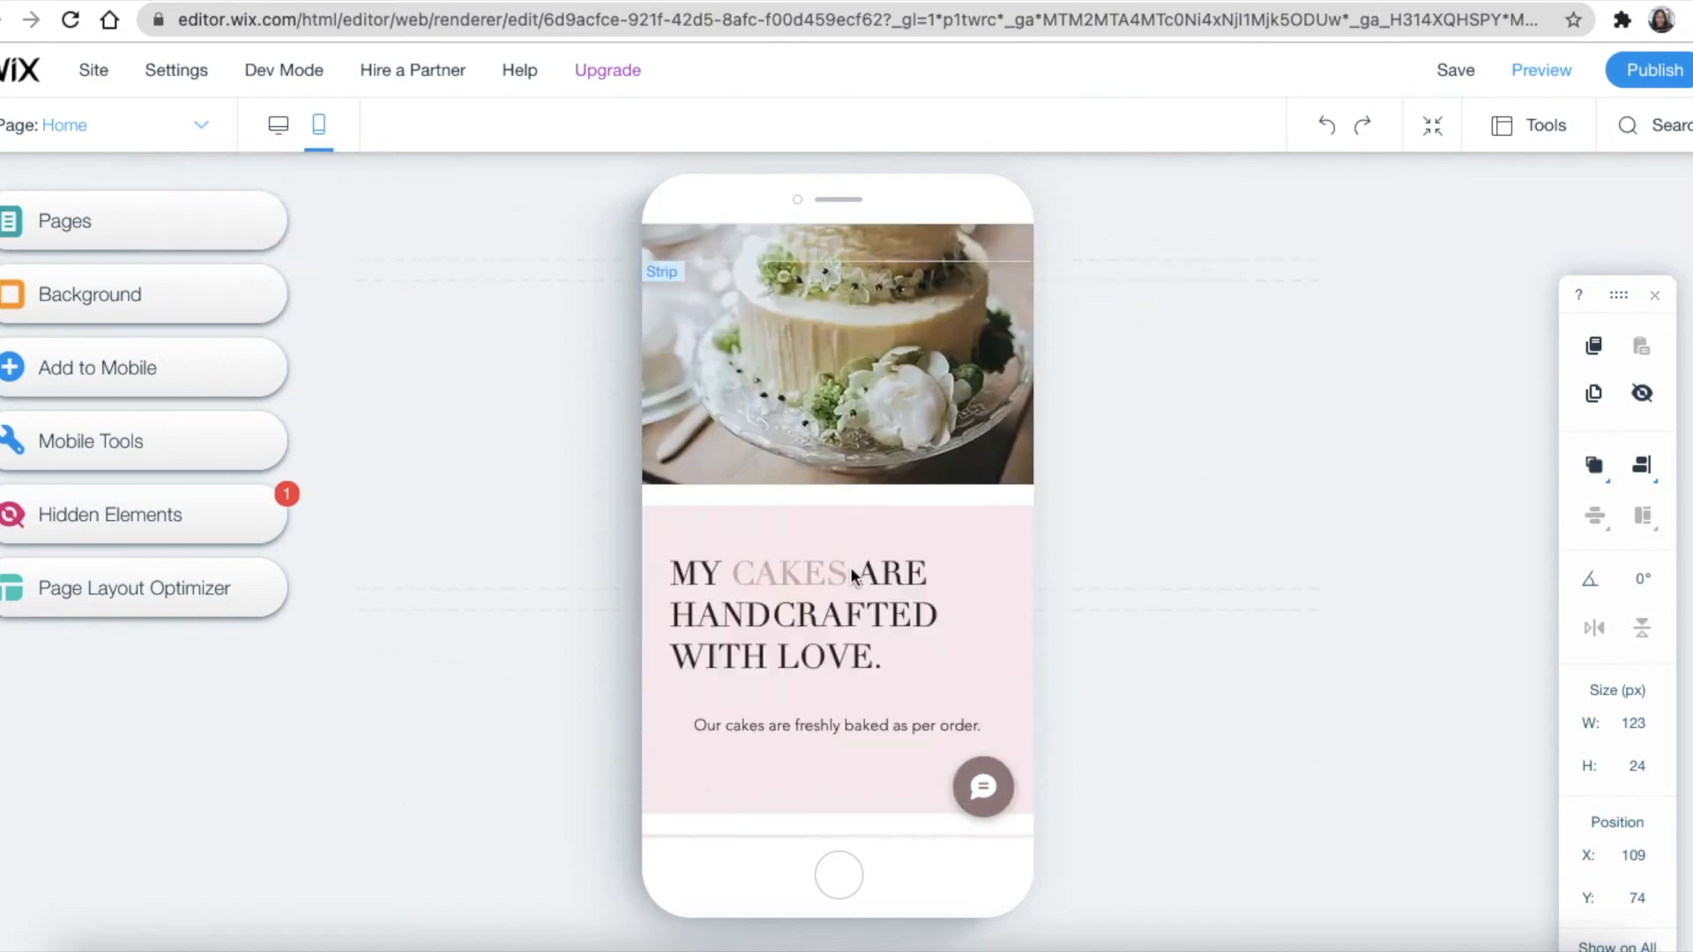
{"action": "scroll", "coordinate": [853, 570], "scroll_direction": "down", "scroll_amount": 10}
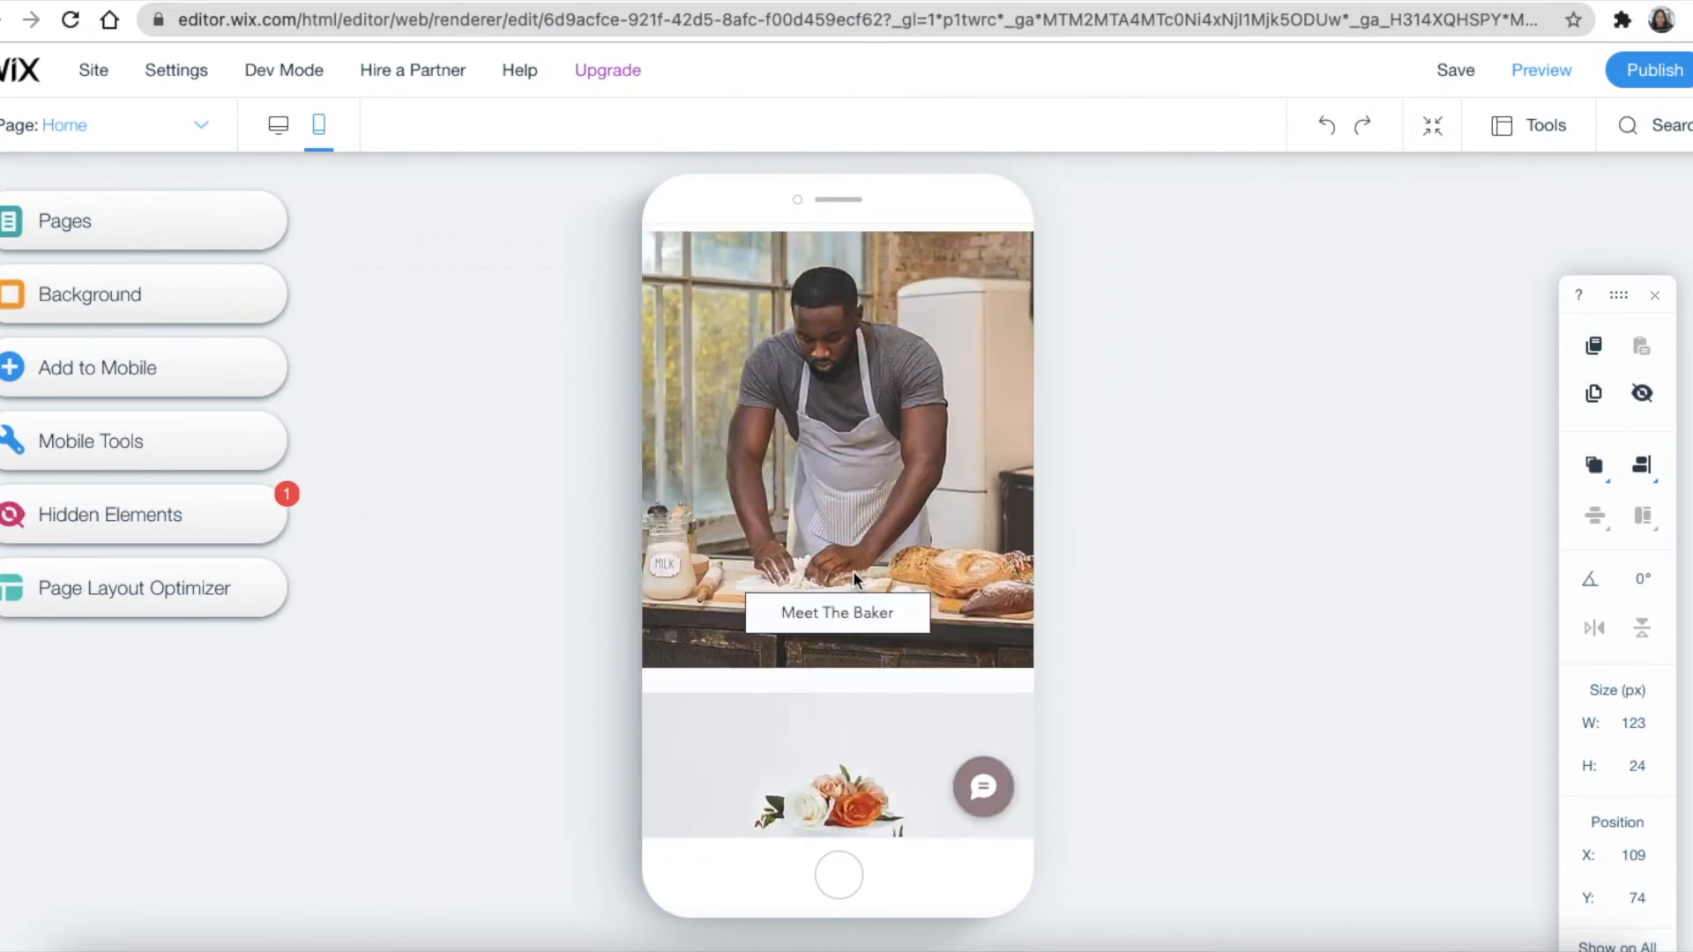
{"action": "scroll", "coordinate": [854, 570], "scroll_direction": "down", "scroll_amount": 6}
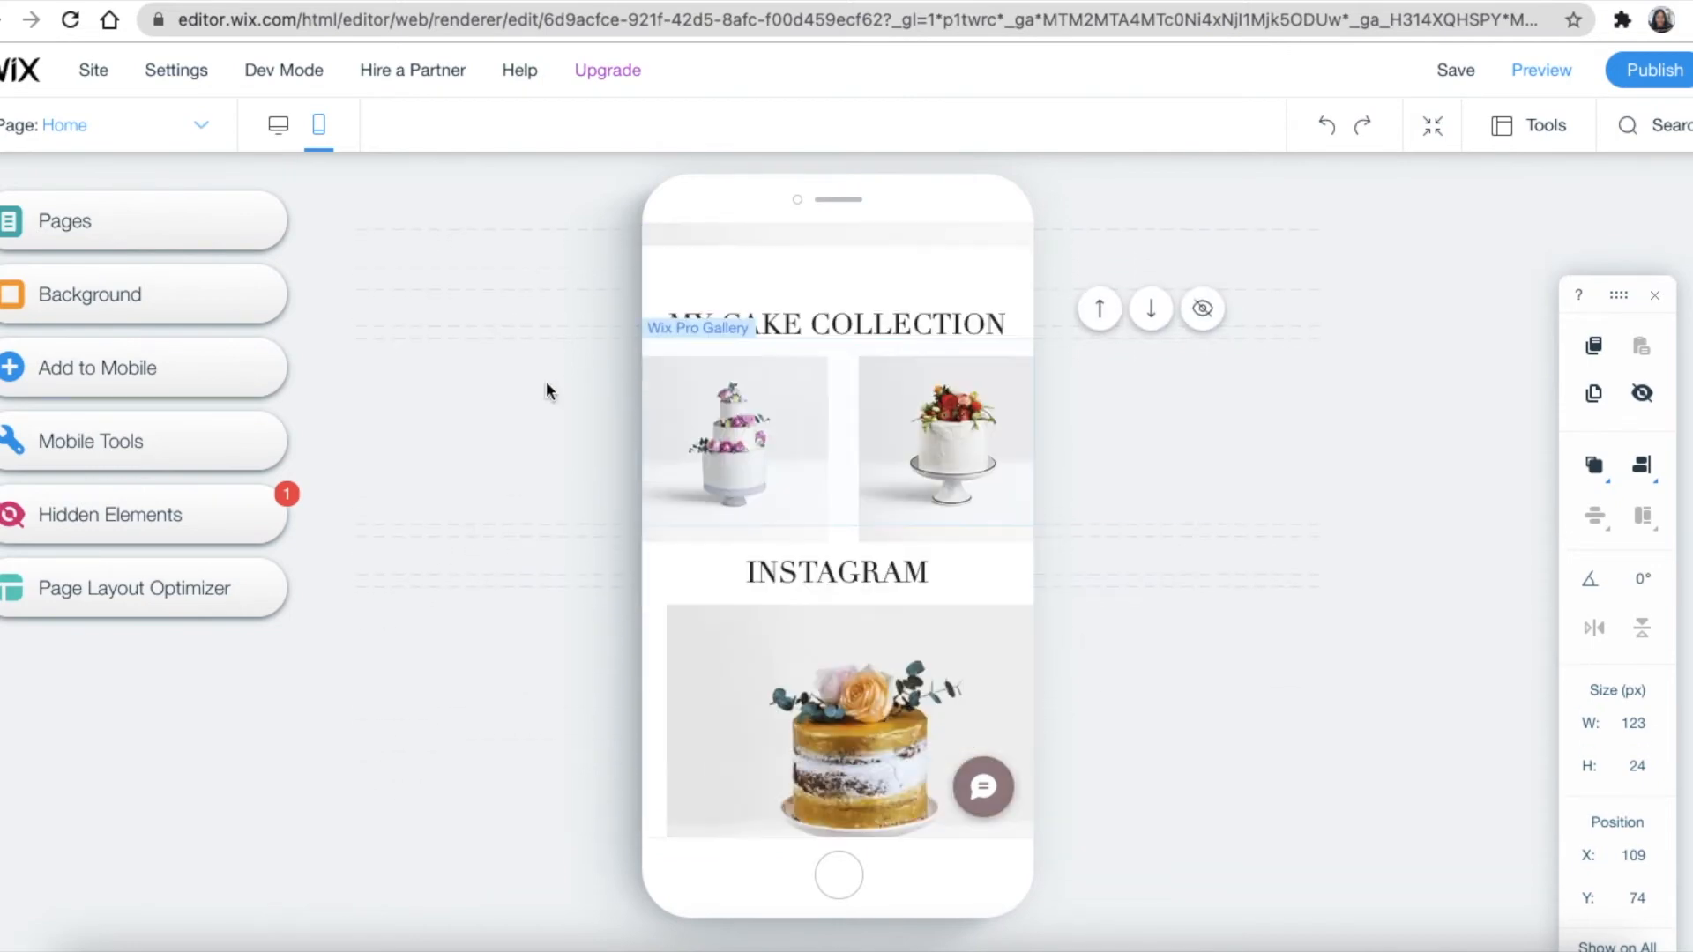
{"action": "scroll", "coordinate": [871, 504], "scroll_direction": "down", "scroll_amount": 5}
{"action": "scroll", "coordinate": [843, 555], "scroll_direction": "down", "scroll_amount": 8}
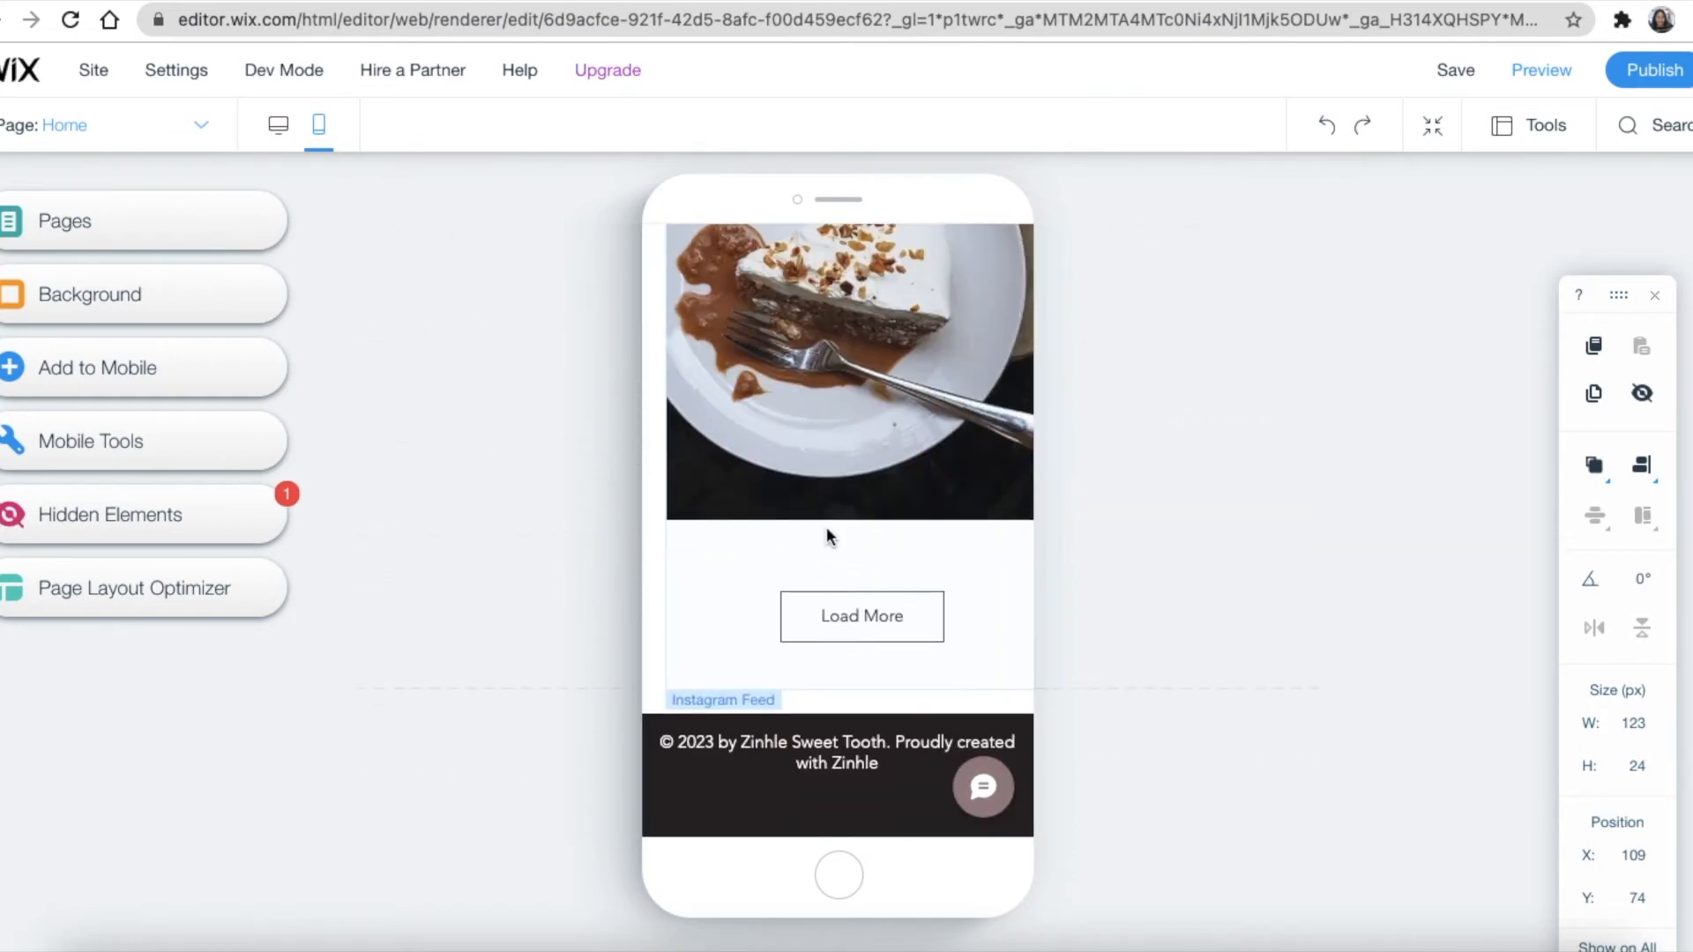
{"action": "left_click", "coordinate": [844, 819]}
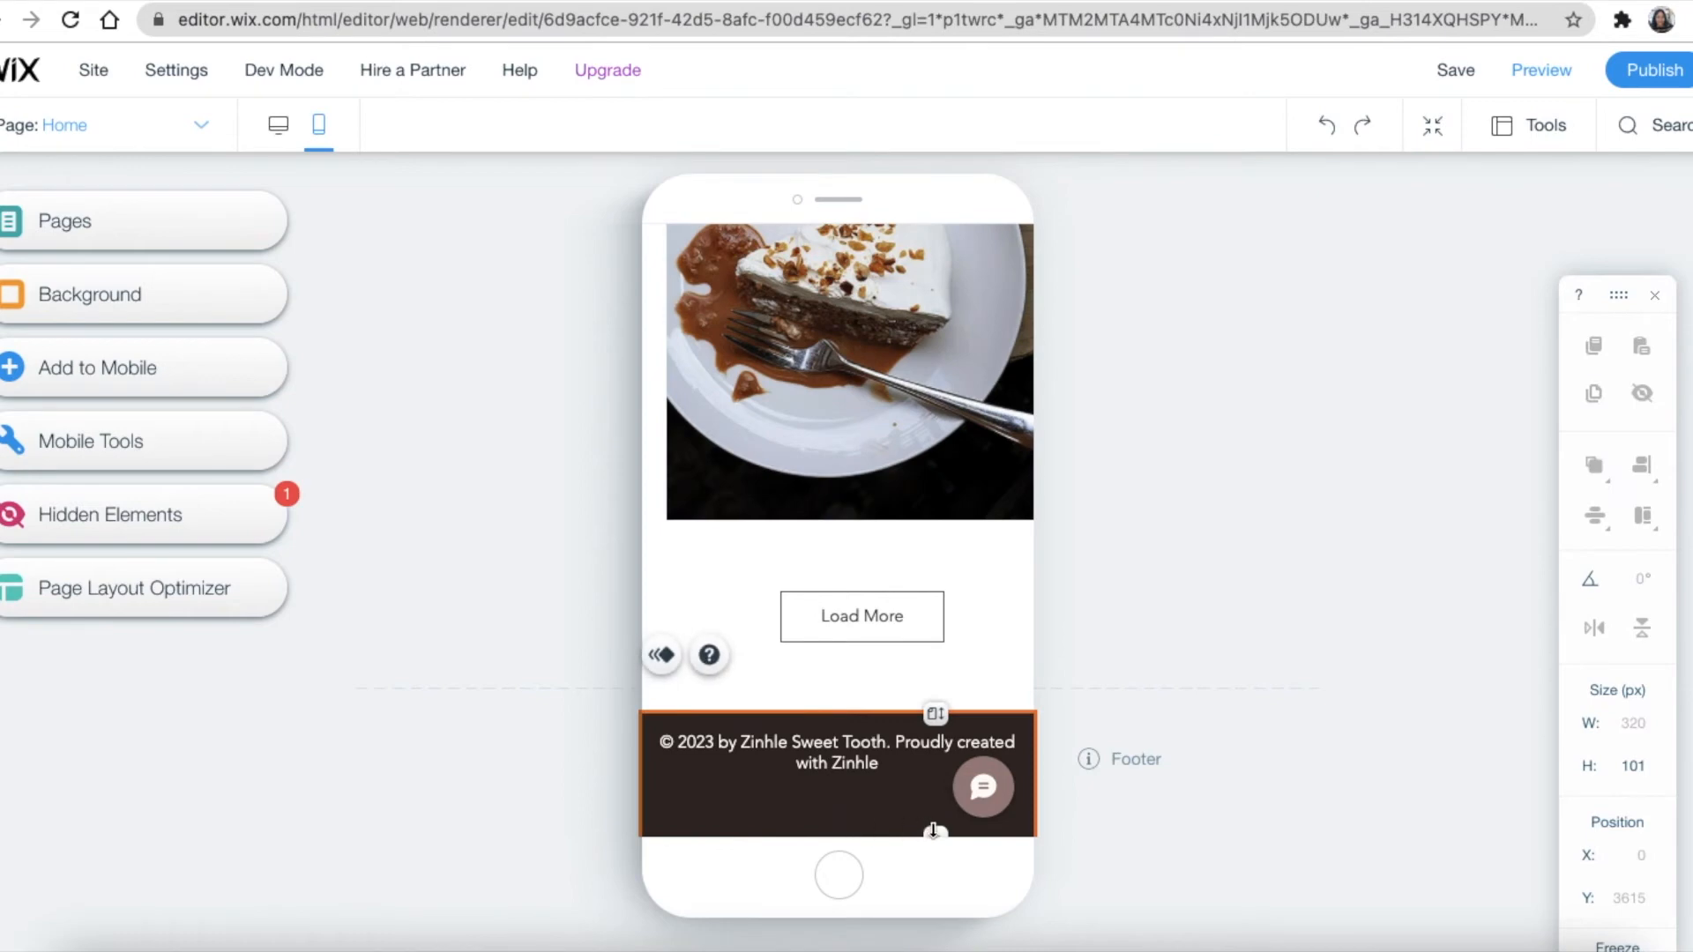
{"action": "left_click_drag", "start_coordinate": [936, 834], "coordinate": [935, 813]}
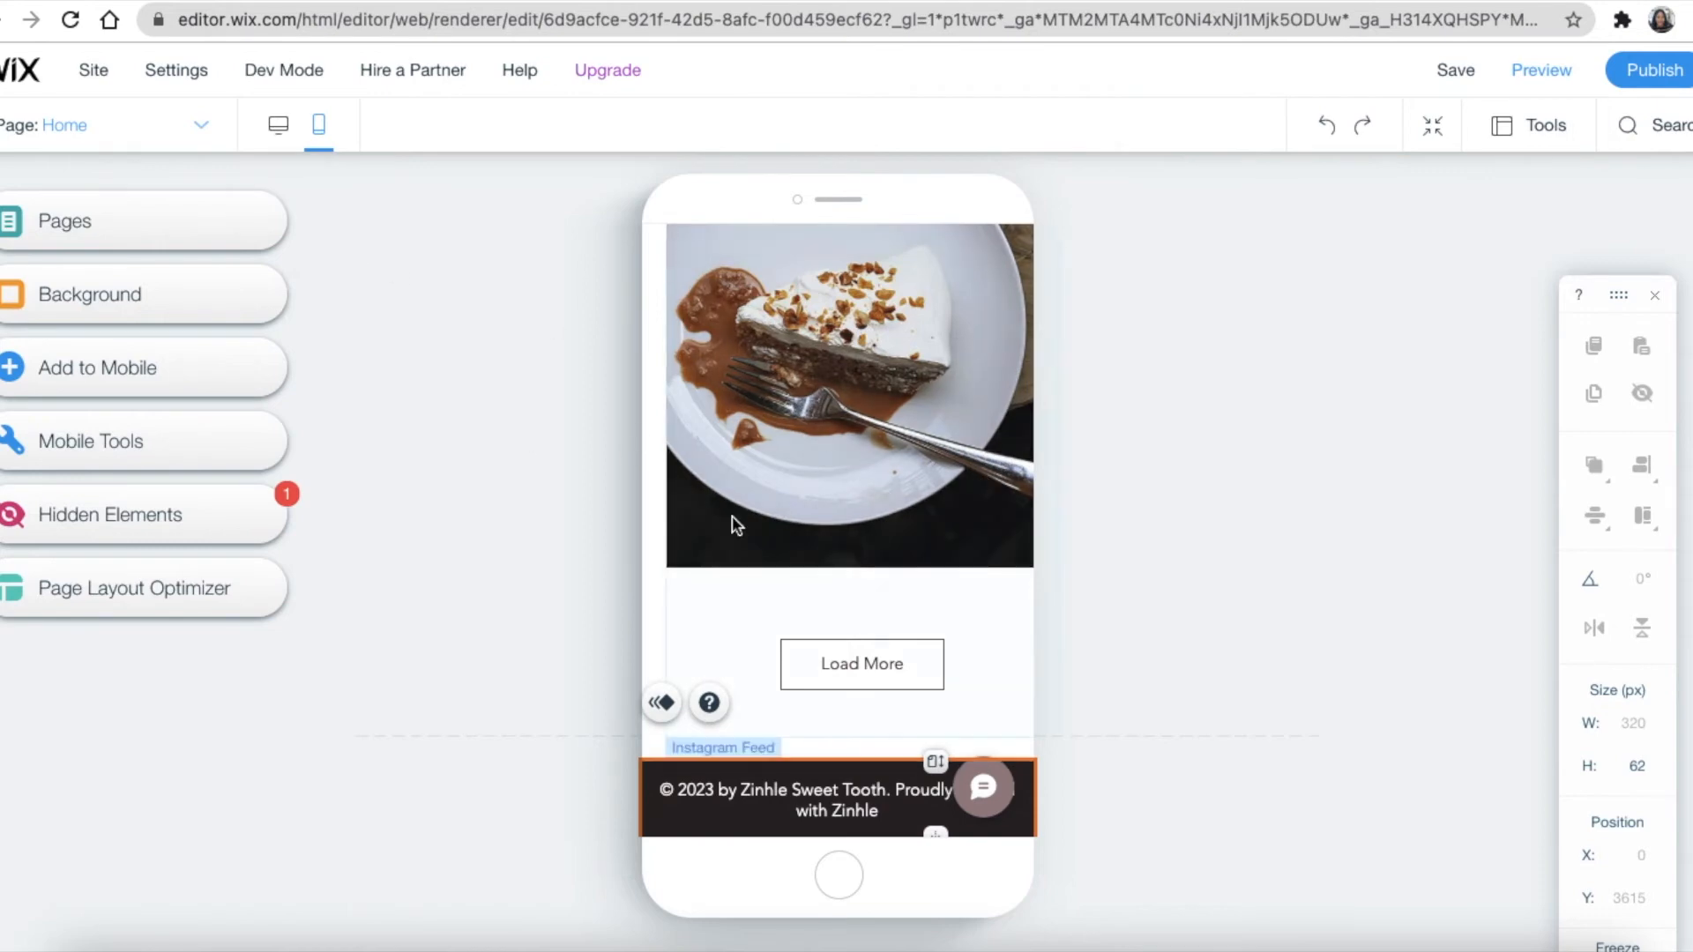
Switch from the mobile view back to the desktop editor
{"action": "scroll", "coordinate": [843, 424], "scroll_direction": "up", "scroll_amount": 20}
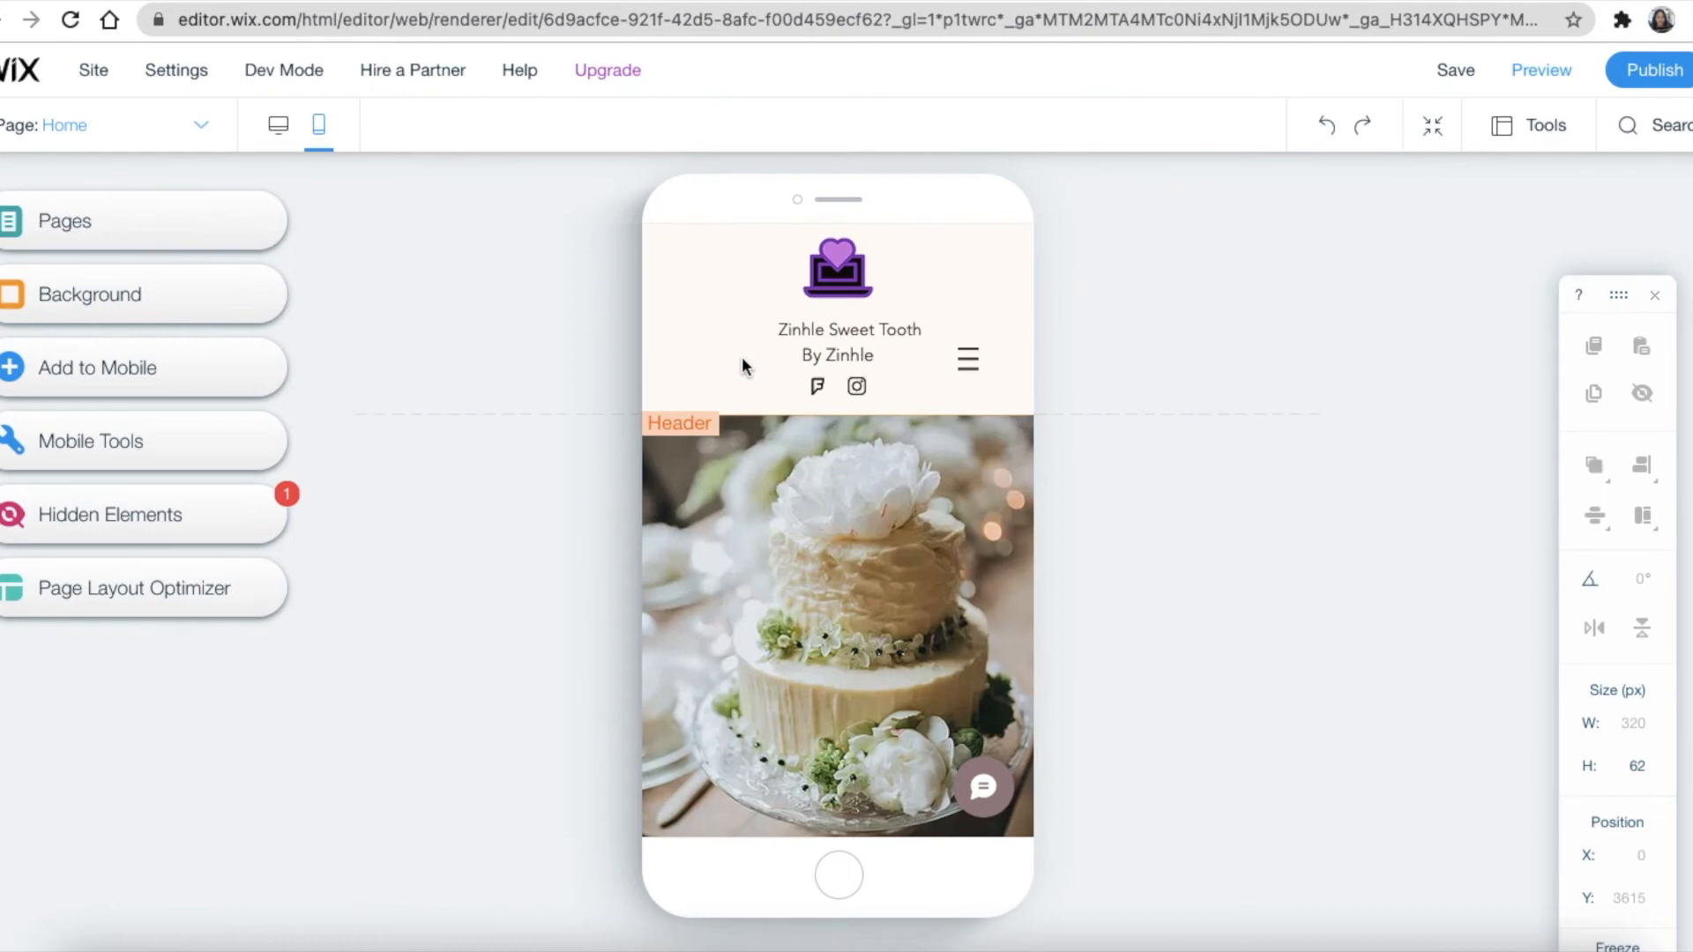
{"action": "left_click", "coordinate": [976, 371]}
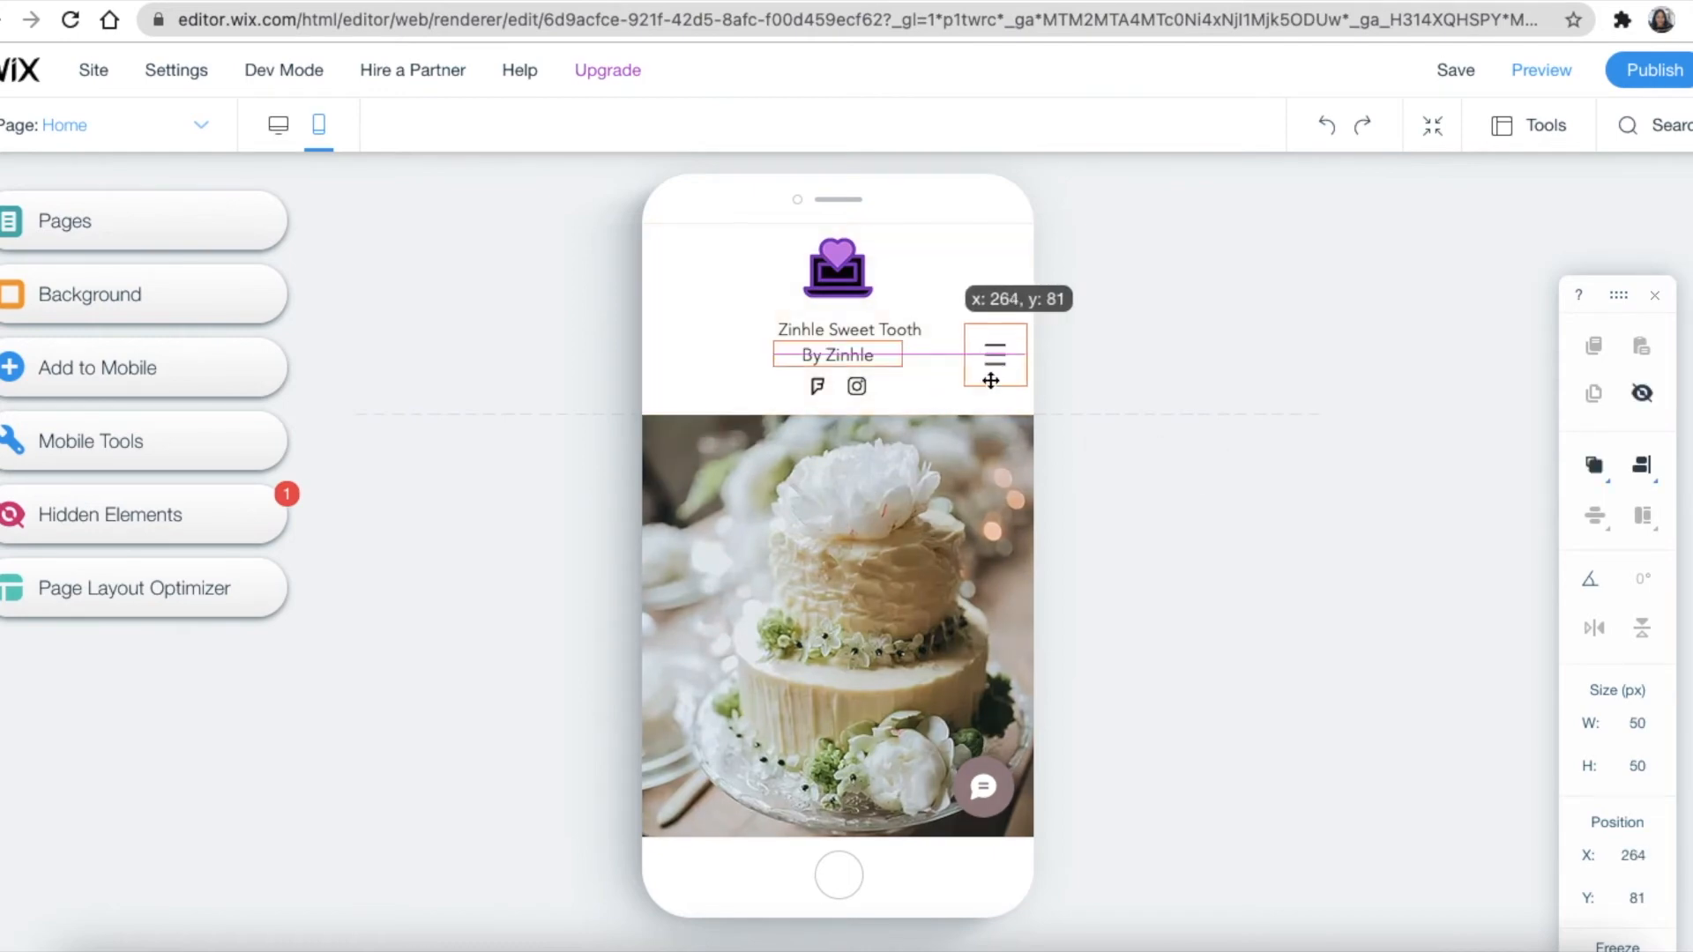
{"action": "left_click", "coordinate": [278, 132]}
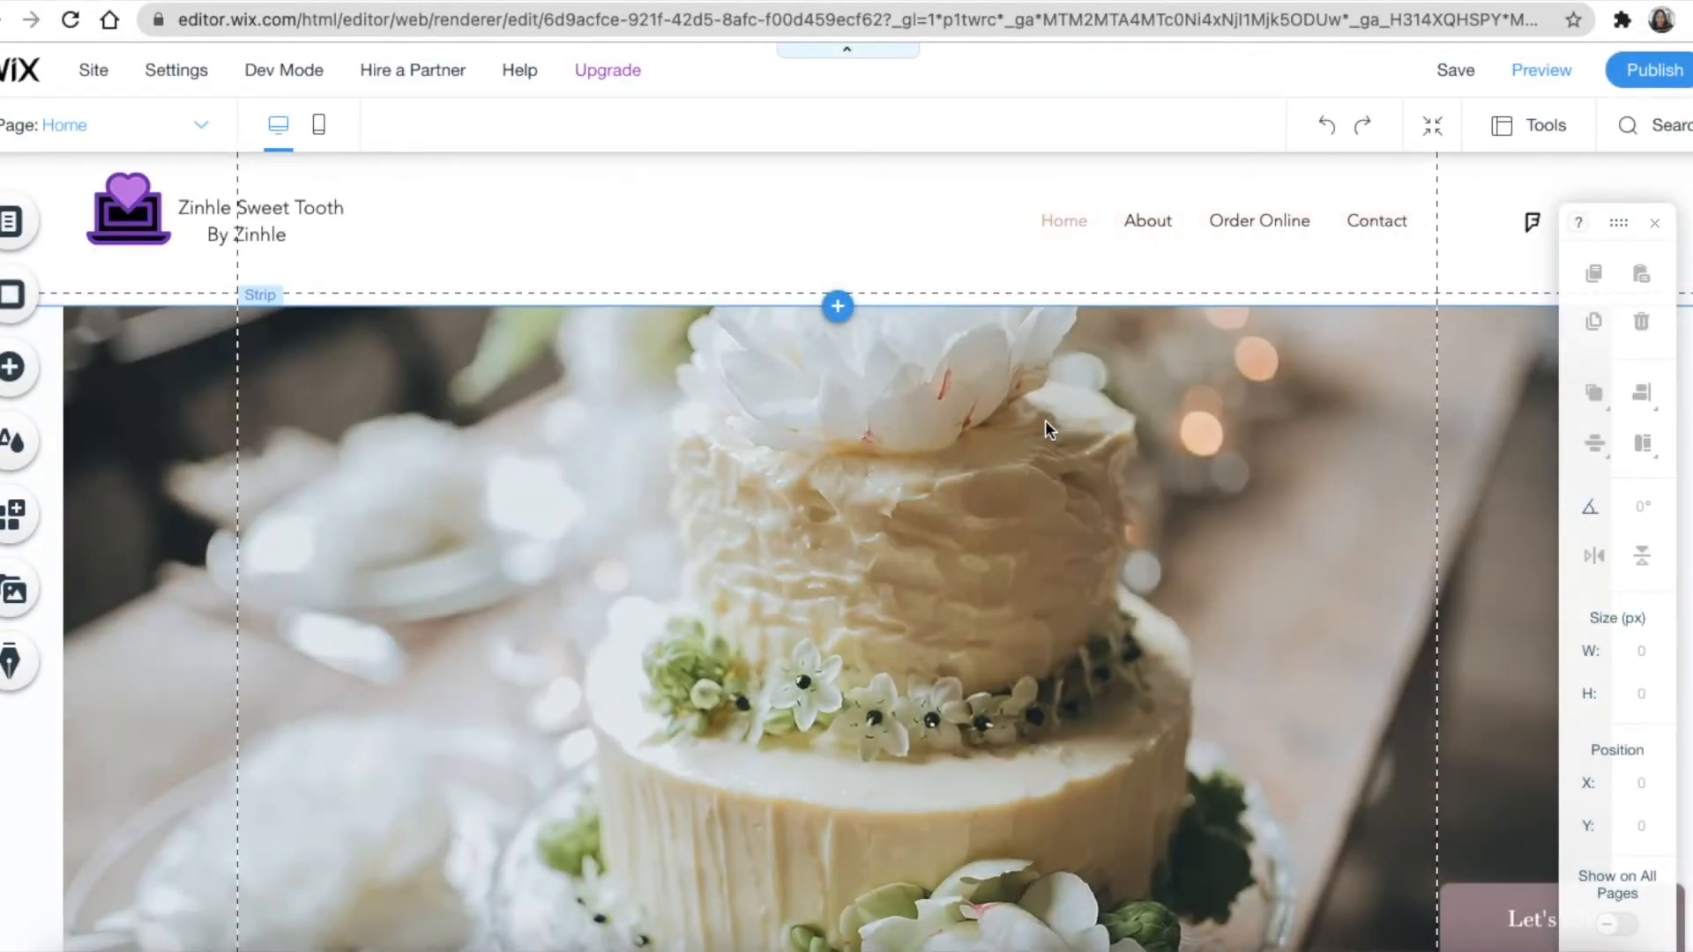
Switch the editor to the About page from the site pages list
{"action": "left_click", "coordinate": [12, 225]}
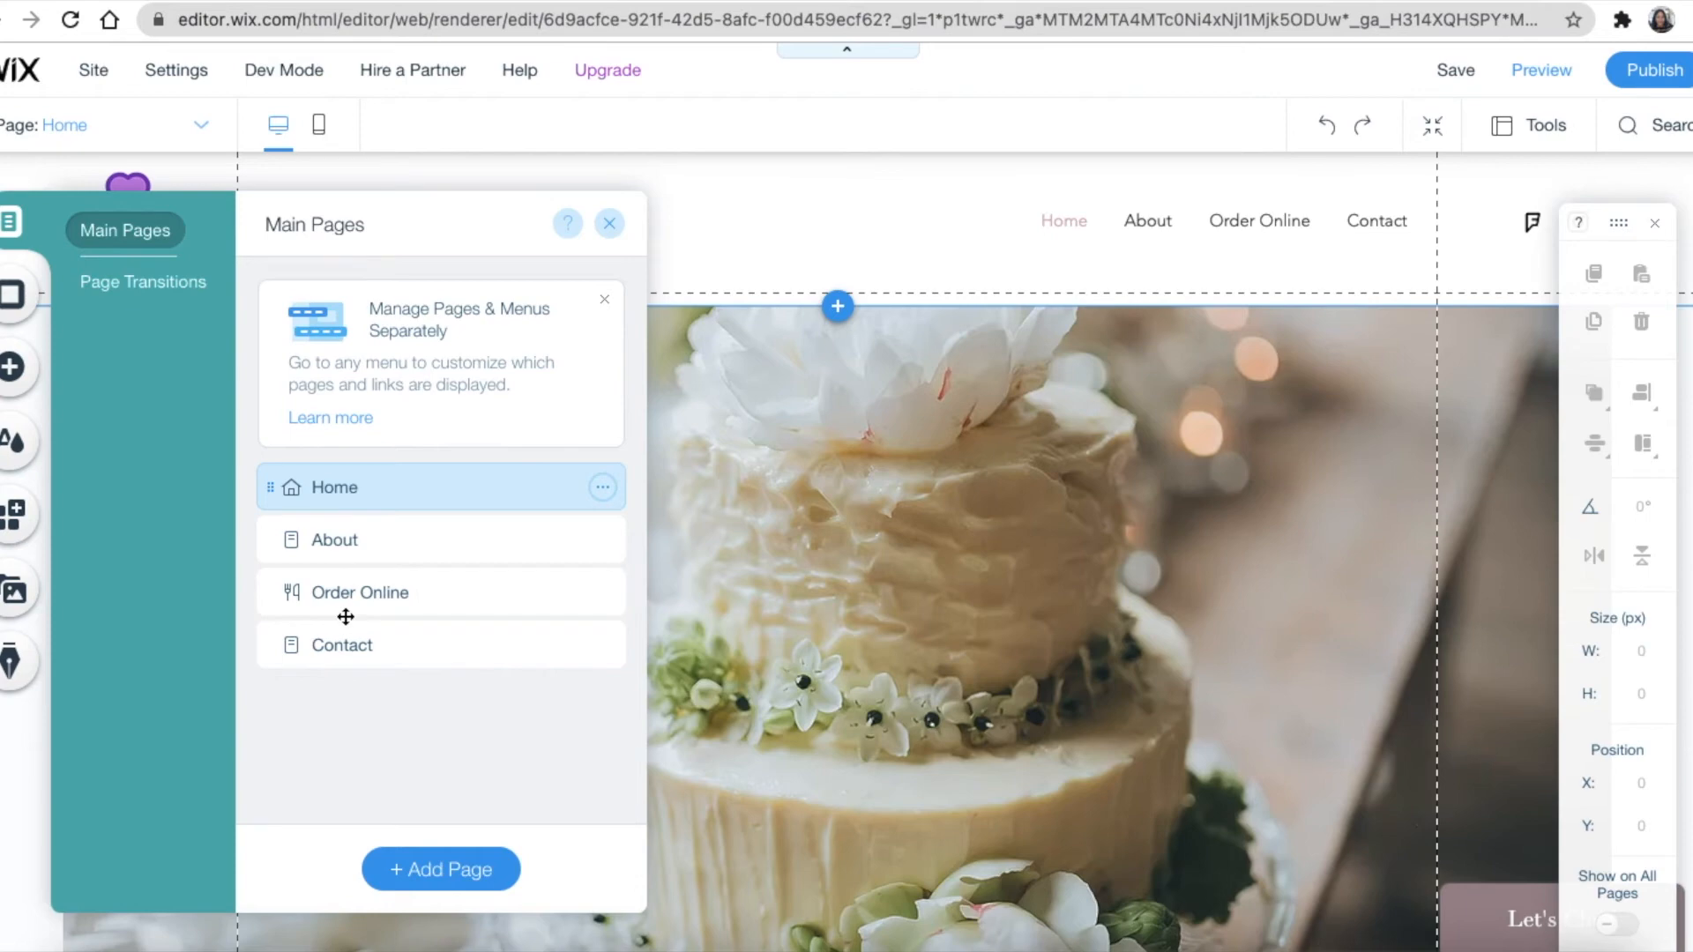
{"action": "left_click", "coordinate": [202, 125]}
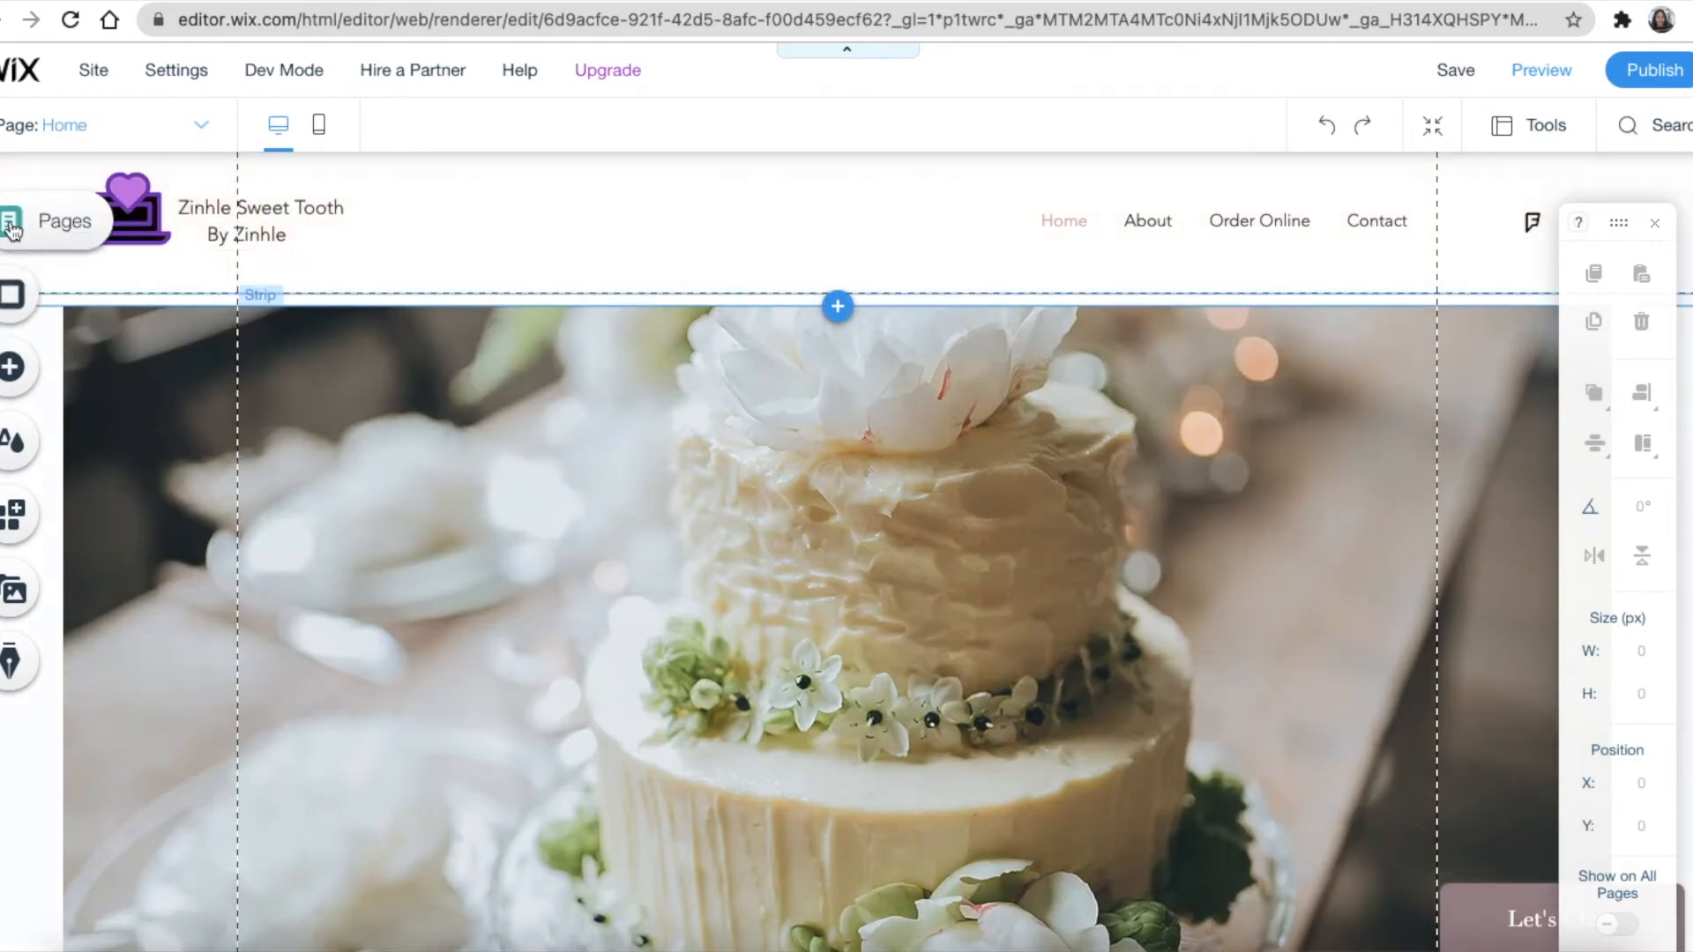
{"action": "left_click", "coordinate": [11, 222]}
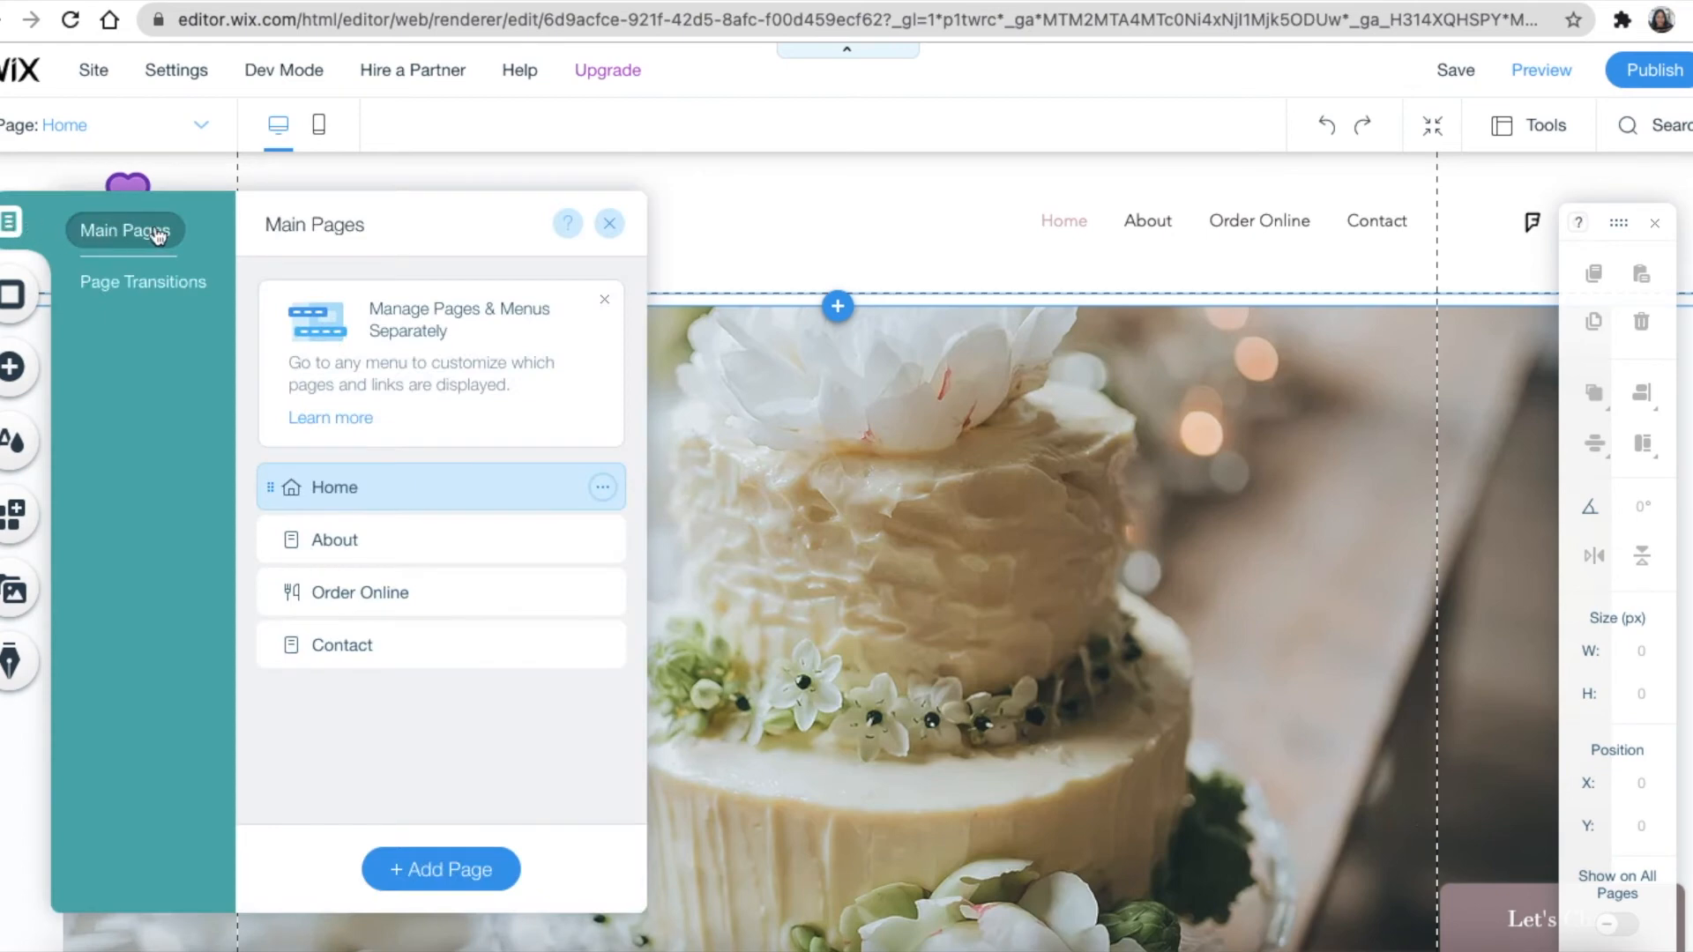
{"action": "left_click", "coordinate": [342, 554]}
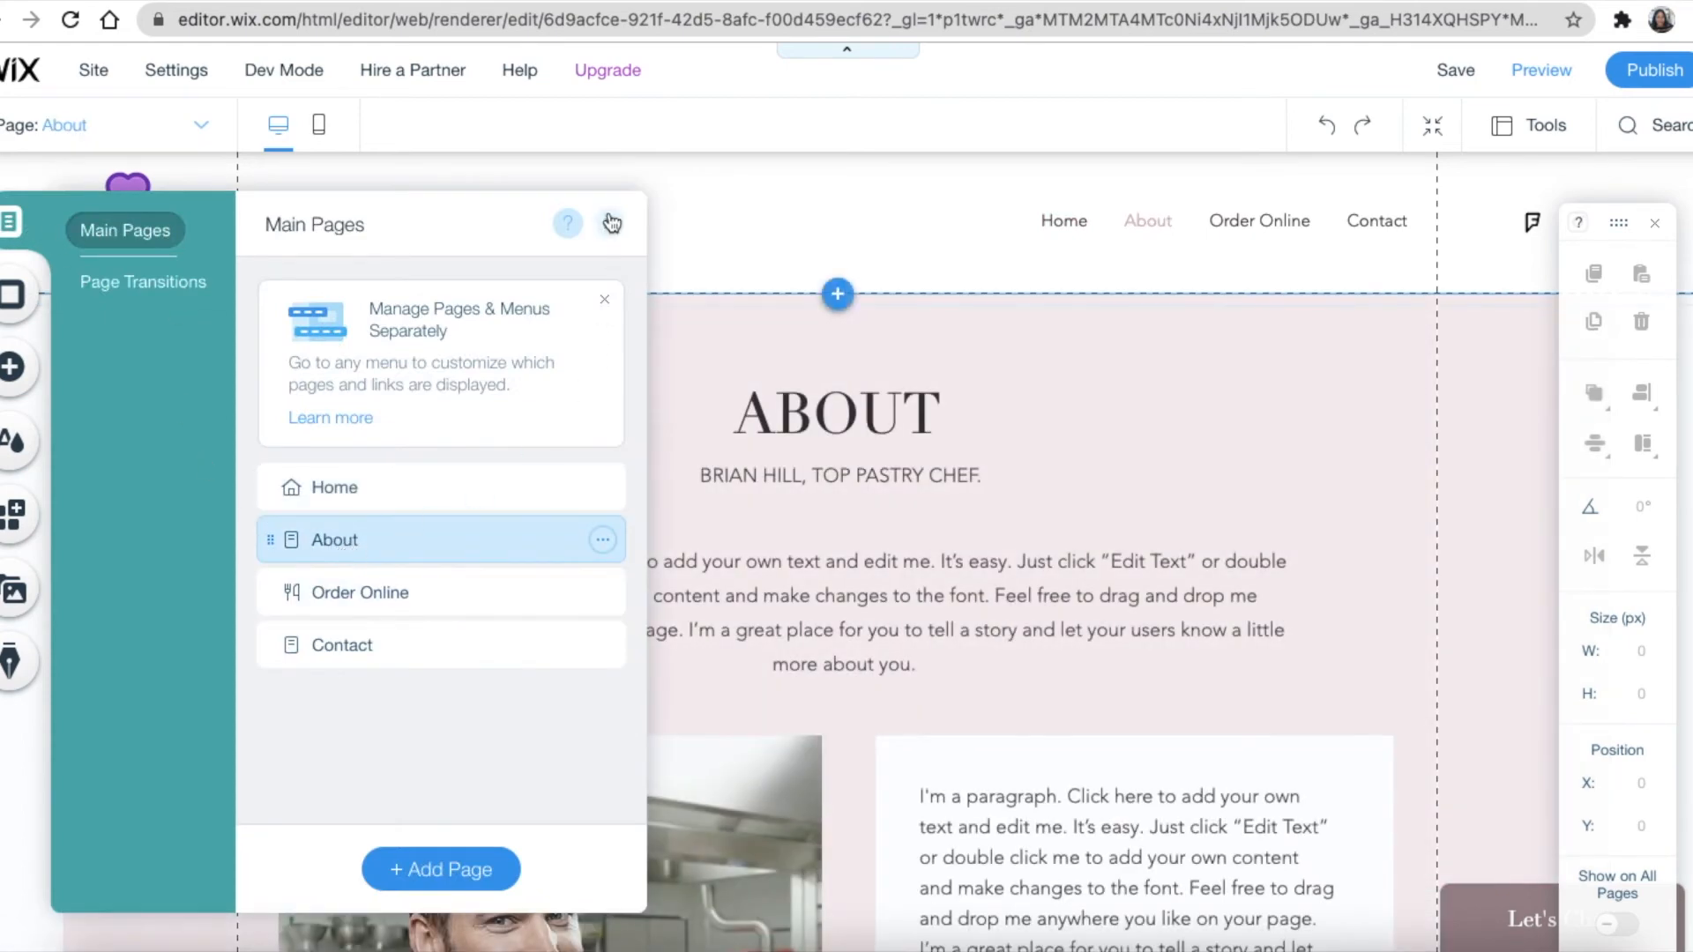
{"action": "left_click", "coordinate": [611, 224]}
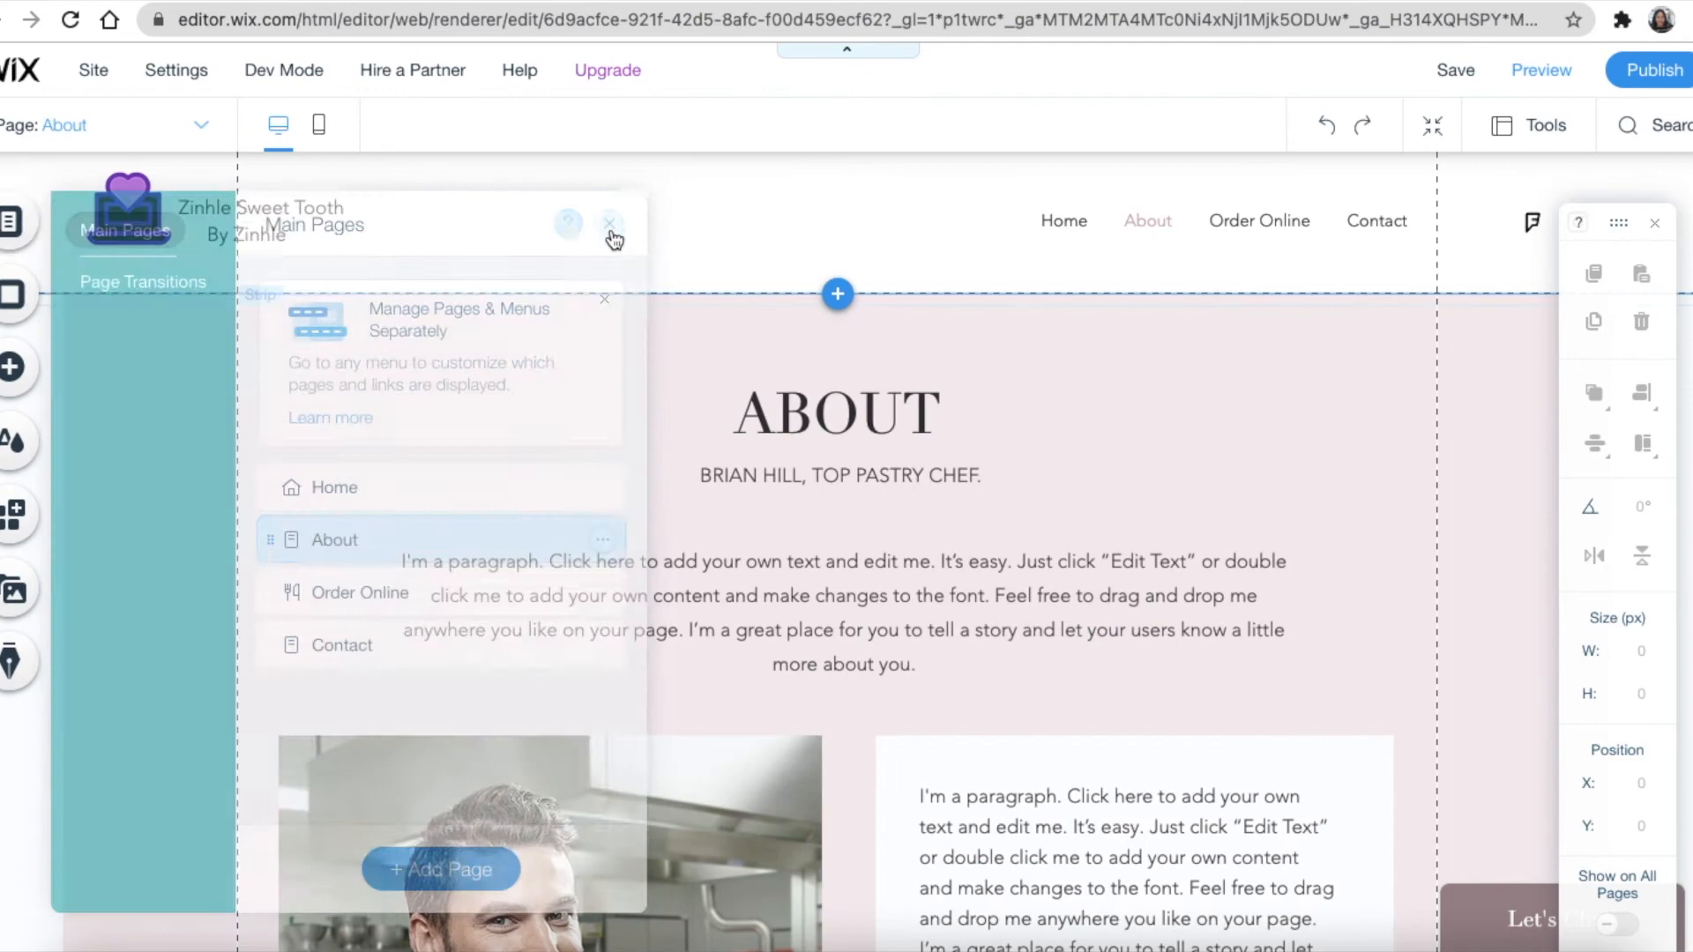
{"action": "scroll", "coordinate": [1127, 467], "scroll_direction": "down", "scroll_amount": 9}
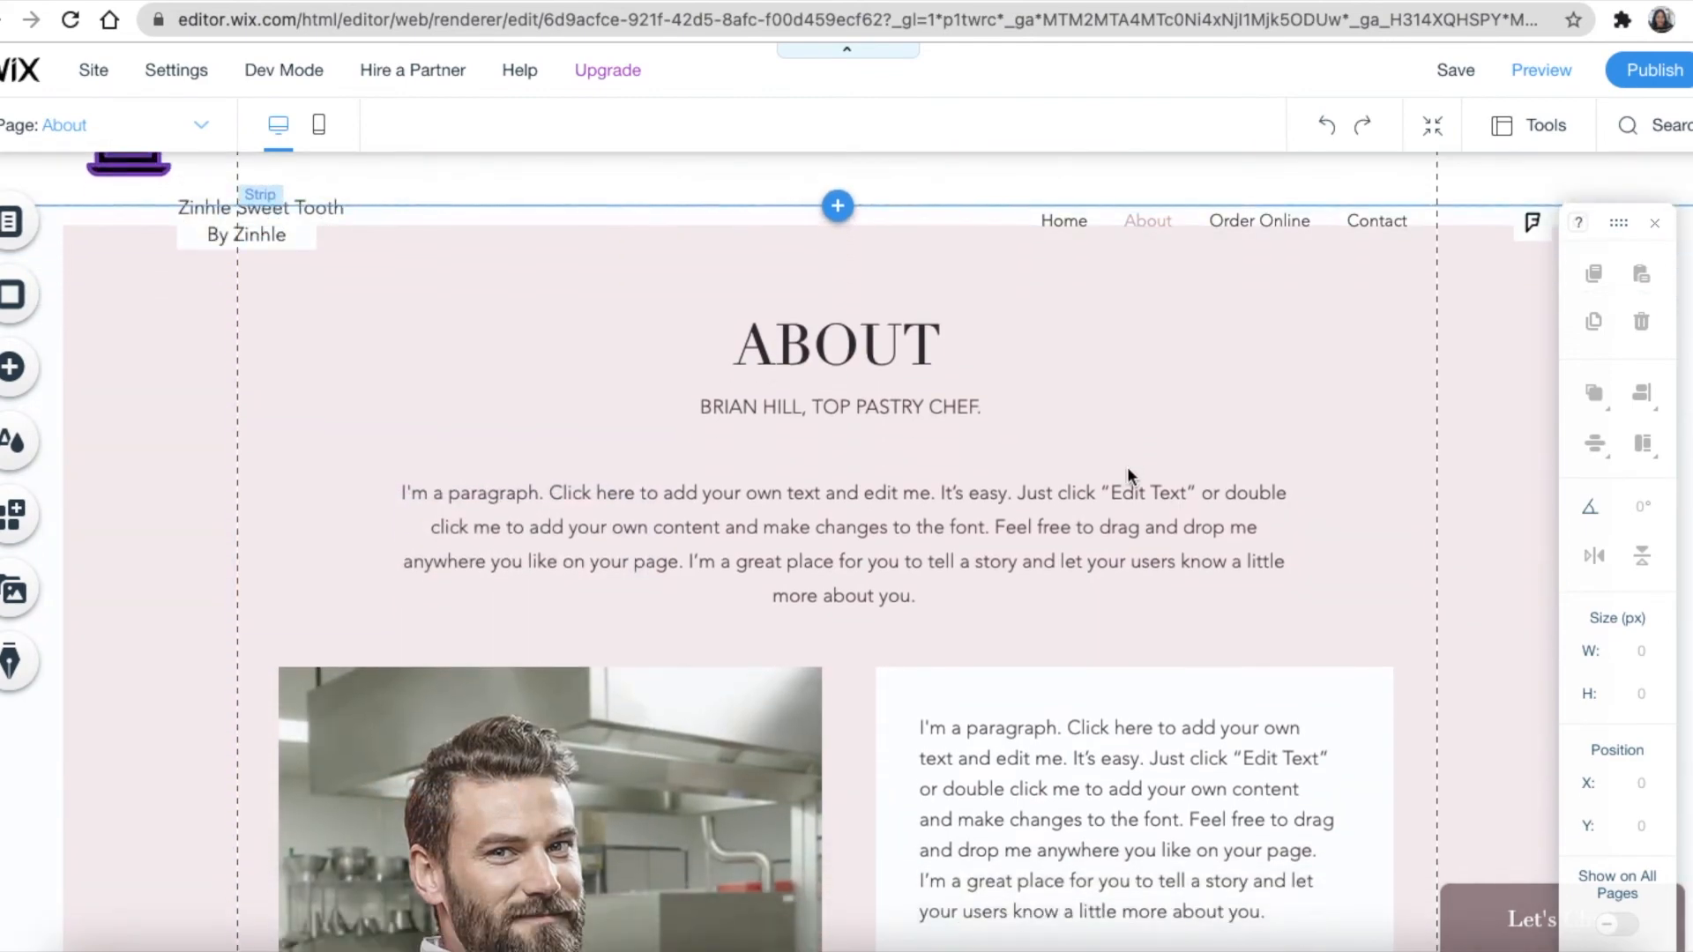
{"action": "scroll", "coordinate": [1113, 517], "scroll_direction": "up", "scroll_amount": 9}
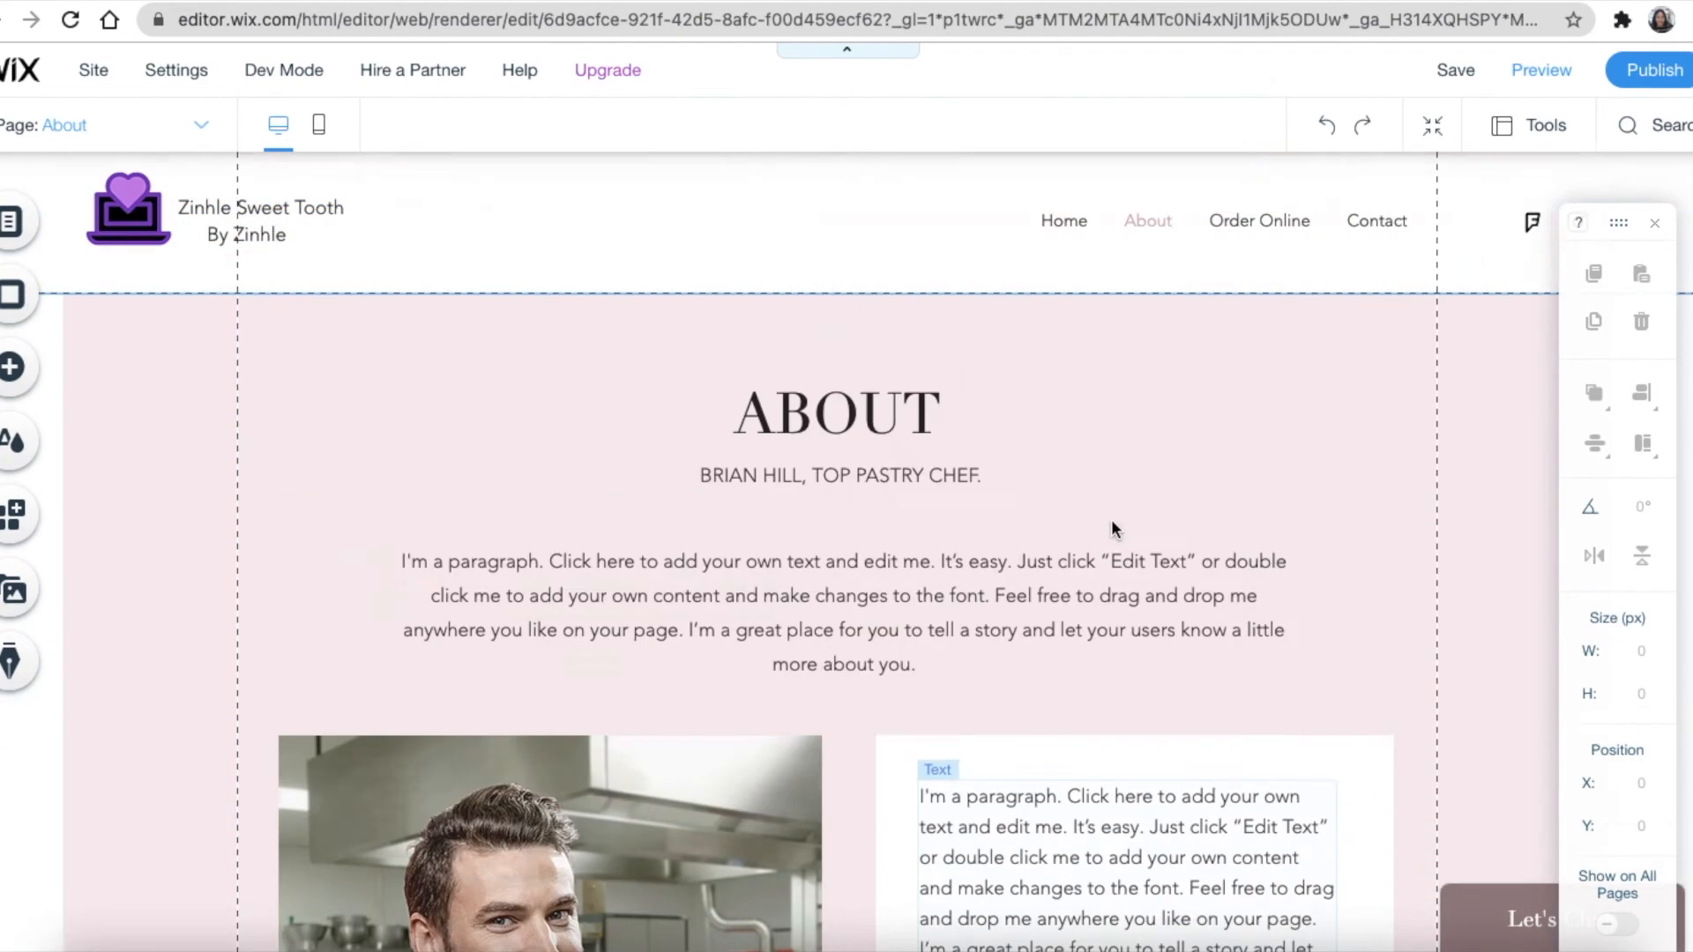
Replace the chef's name in the subtitle with the owner's full name, keeping TOP PASTRY CHEF
{"action": "left_click", "coordinate": [886, 439]}
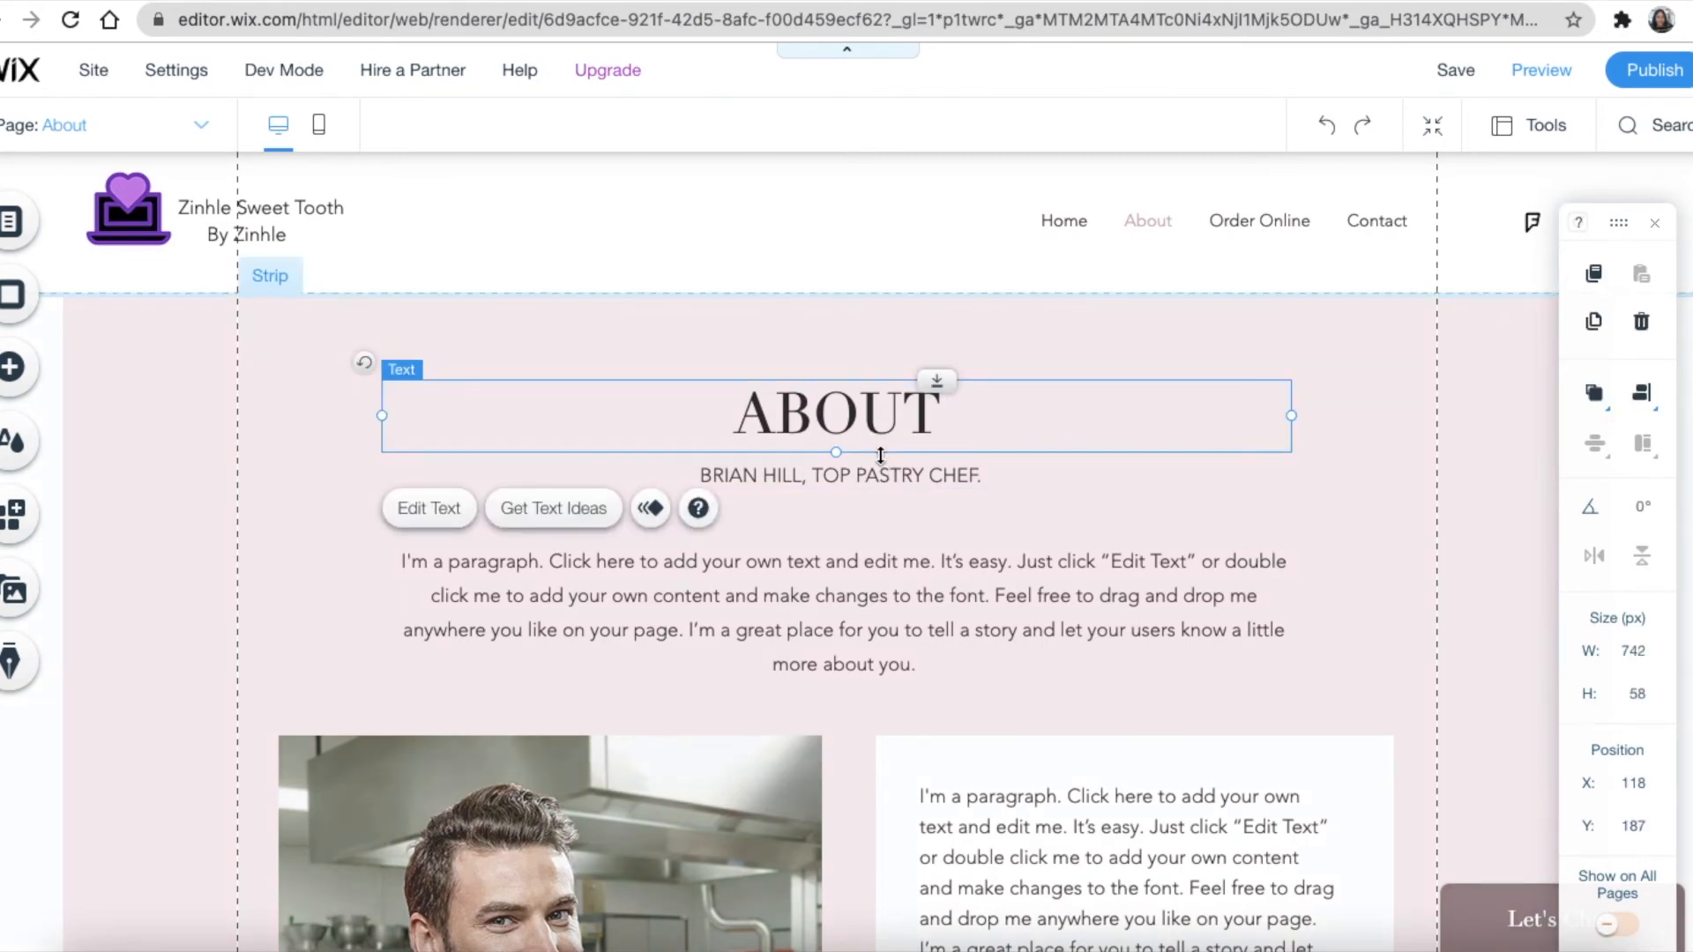
{"action": "left_click", "coordinate": [791, 481]}
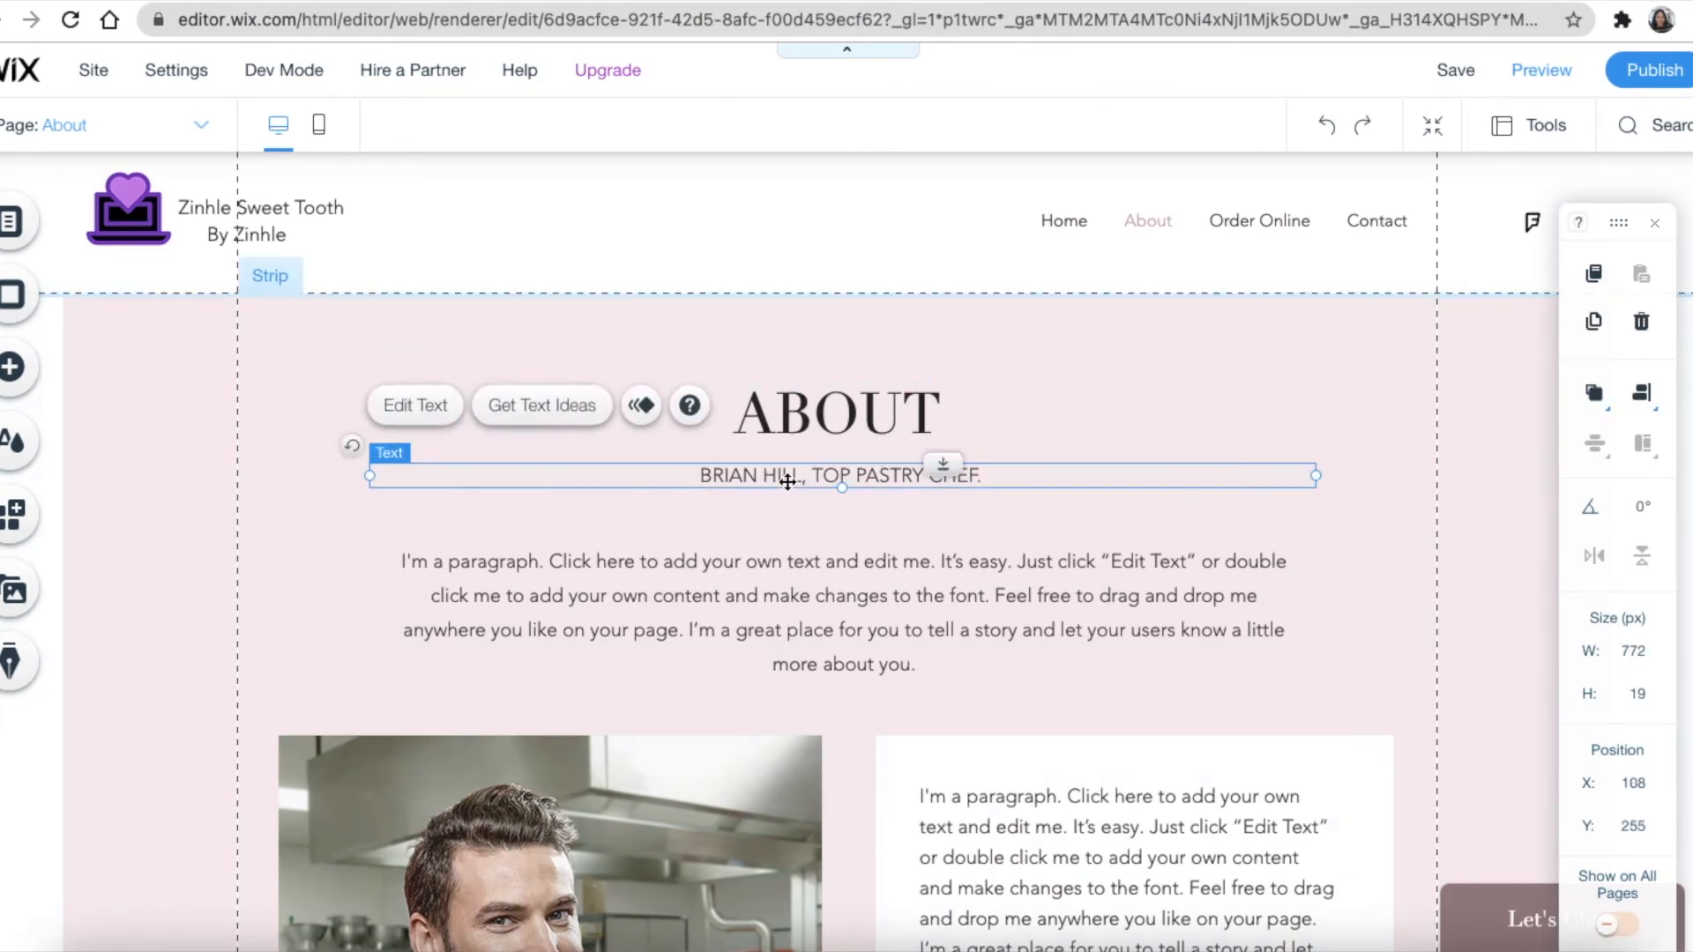
{"action": "left_click", "coordinate": [399, 411]}
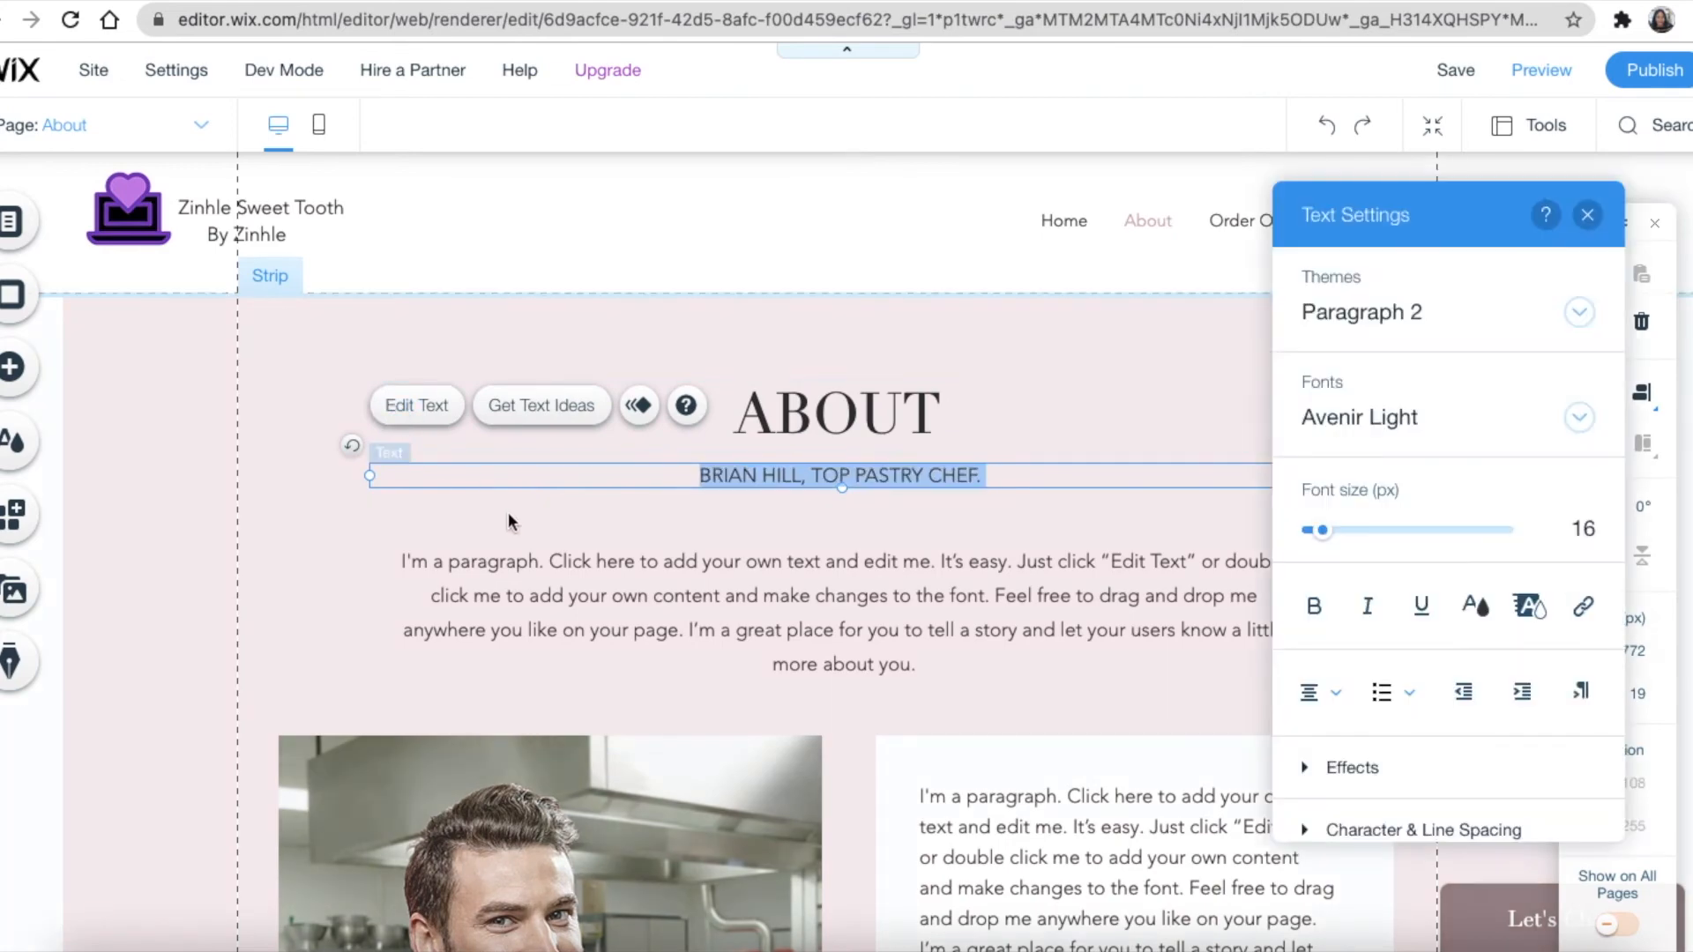
{"action": "left_click", "coordinate": [728, 477]}
{"action": "left_click_drag", "start_coordinate": [801, 483], "coordinate": [622, 481]}
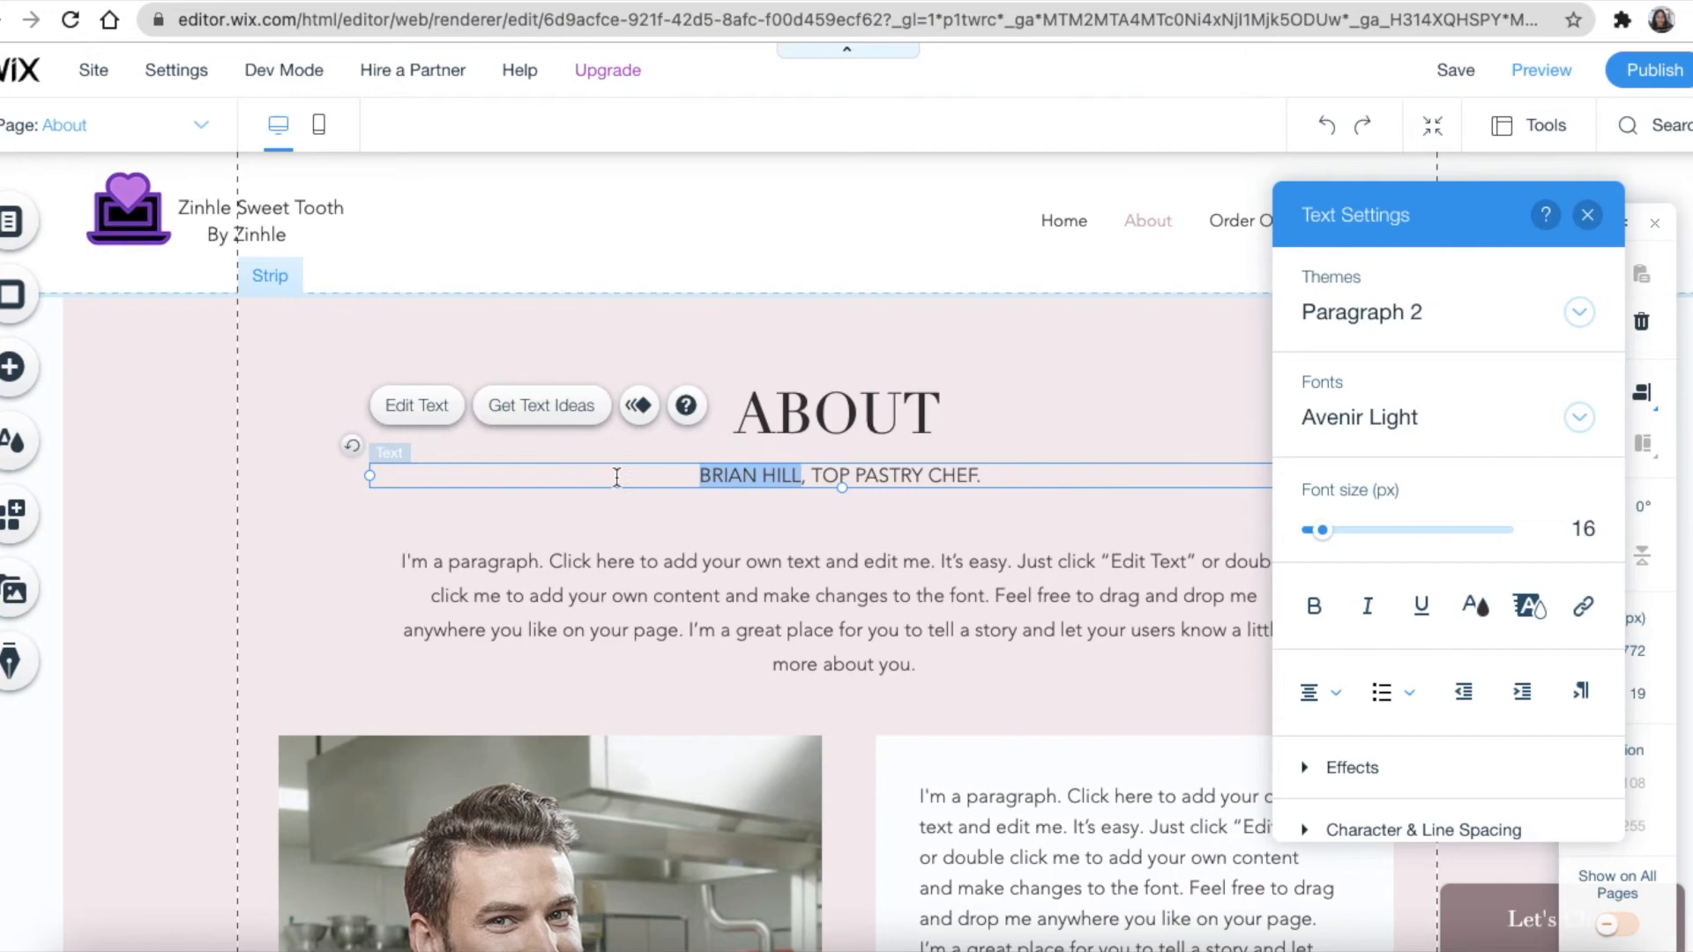
{"action": "key", "text": "BackSpace"}
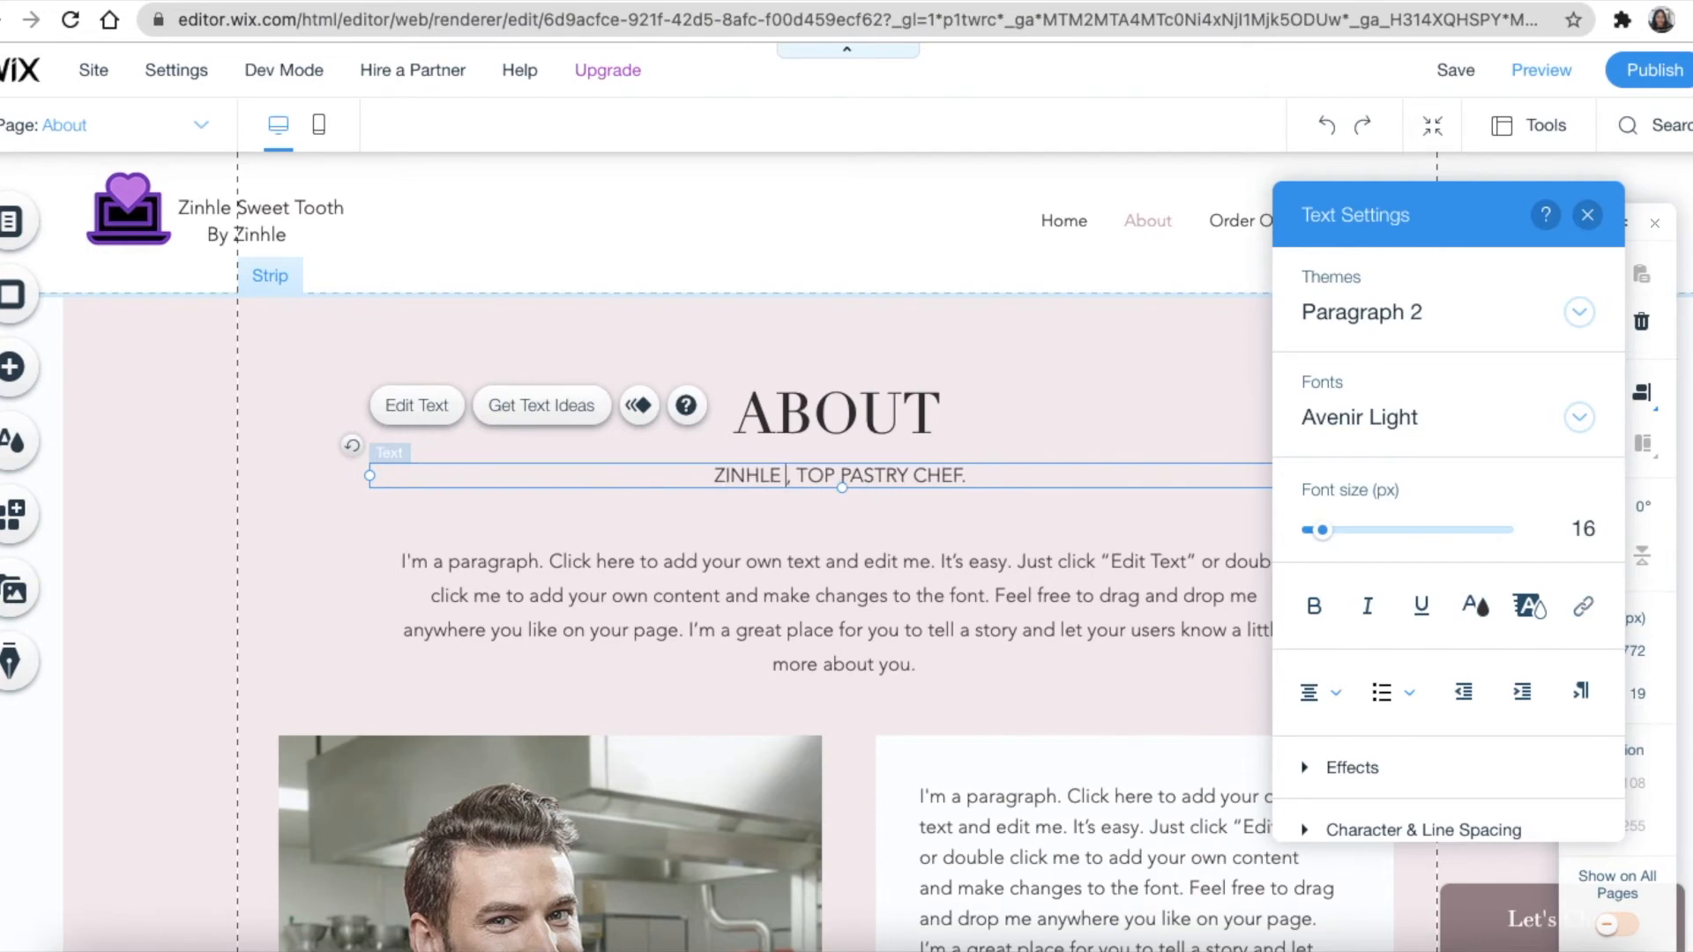
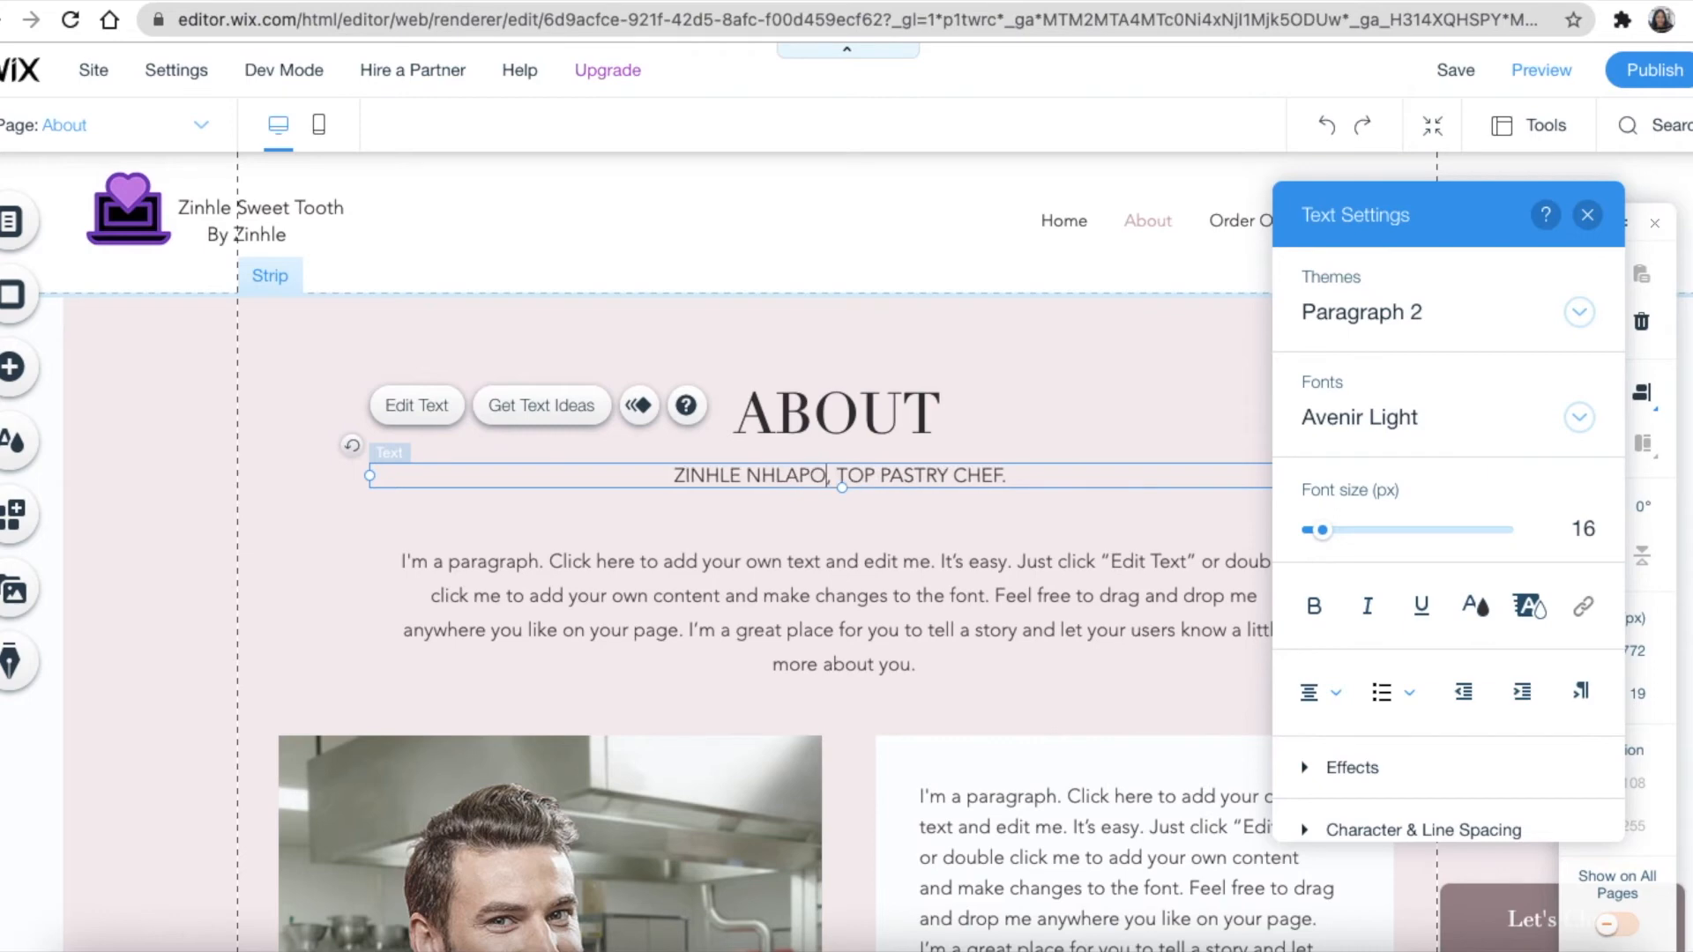
{"action": "left_click", "coordinate": [843, 530]}
{"action": "left_click", "coordinate": [696, 588]}
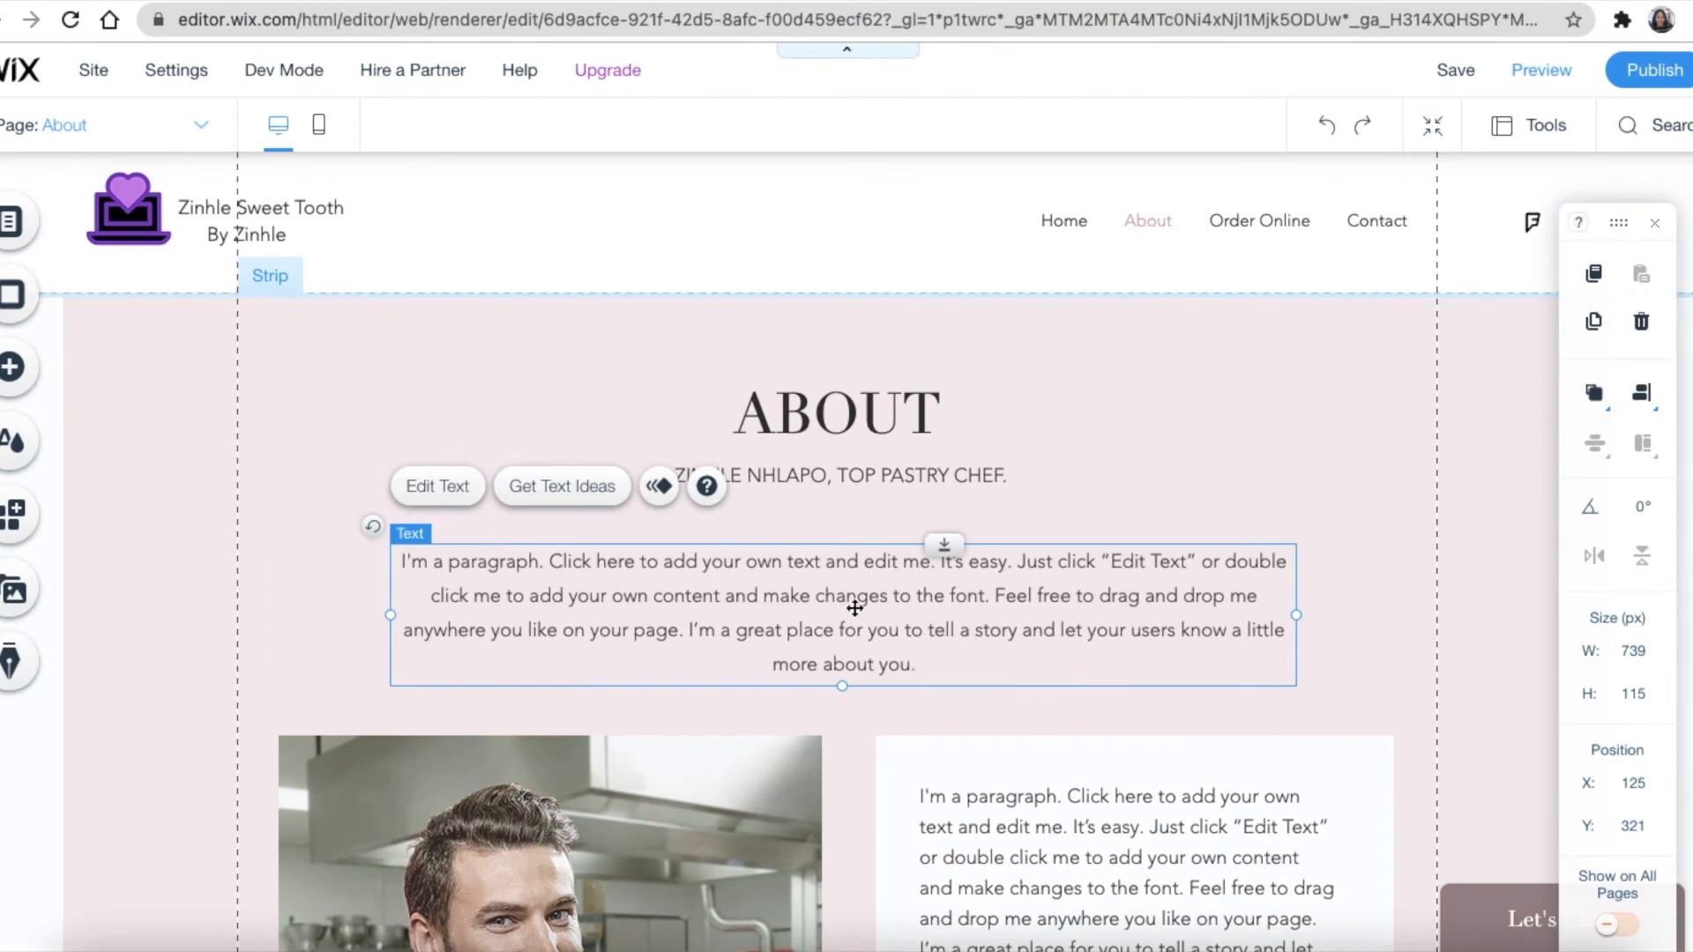
Overwrite the placeholder intro paragraph with "Been in business for 15 years."
{"action": "double_click", "coordinate": [549, 579]}
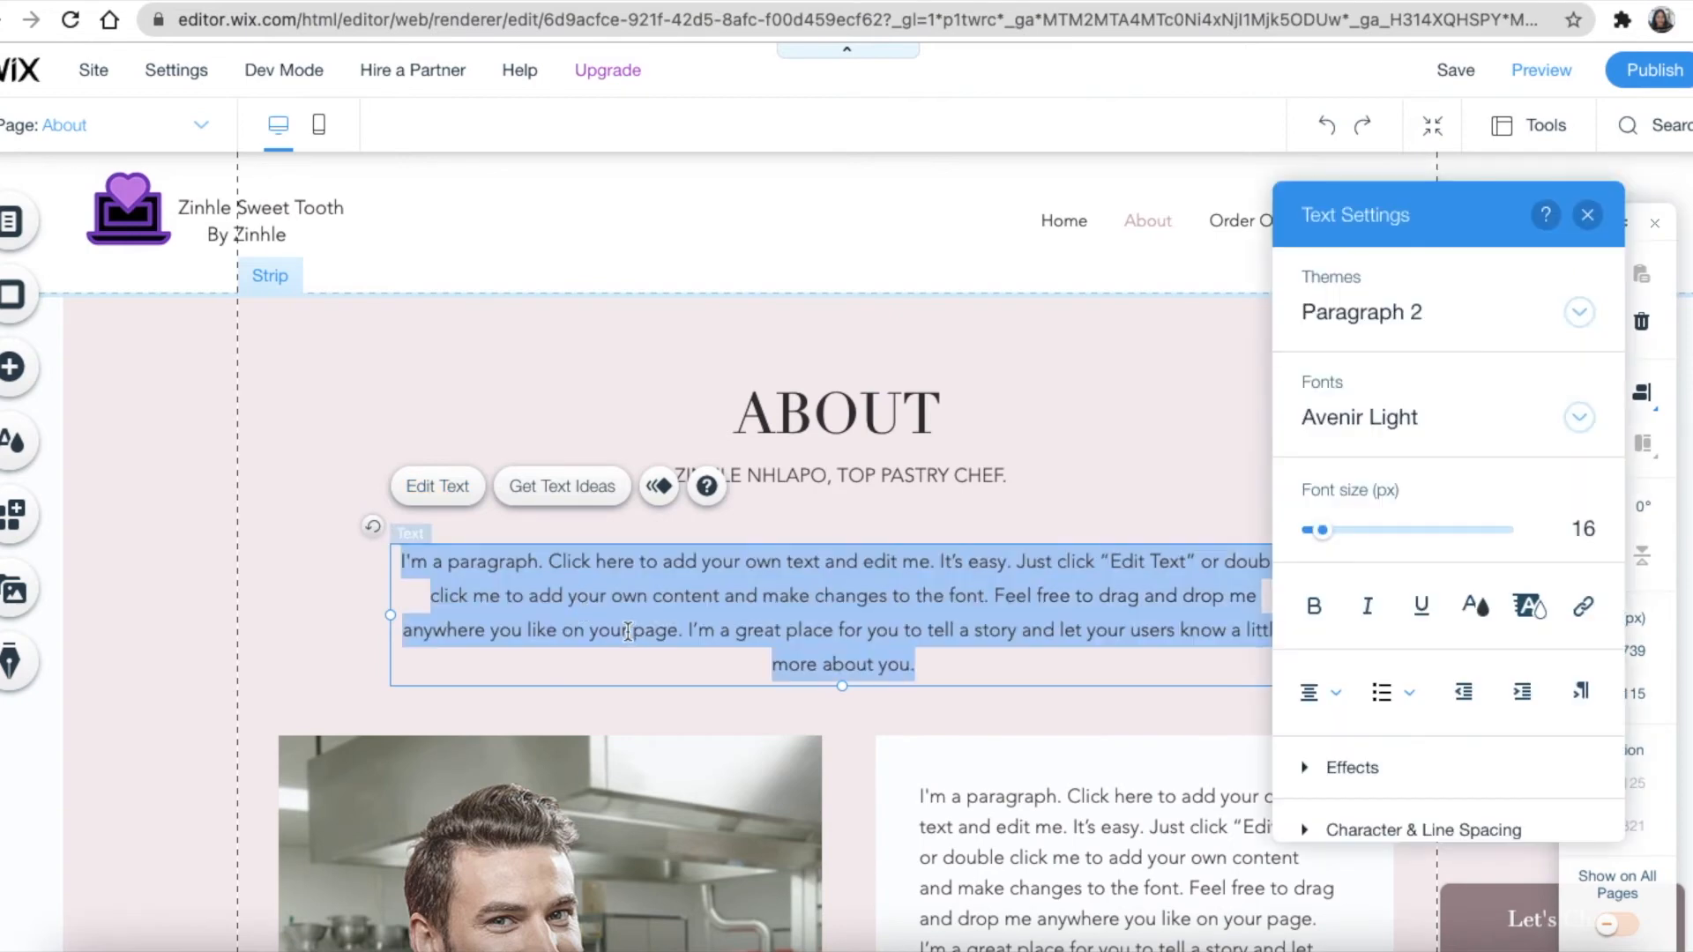
{"action": "type", "text": "BEEN"}
{"action": "key", "text": "BackSpace"}
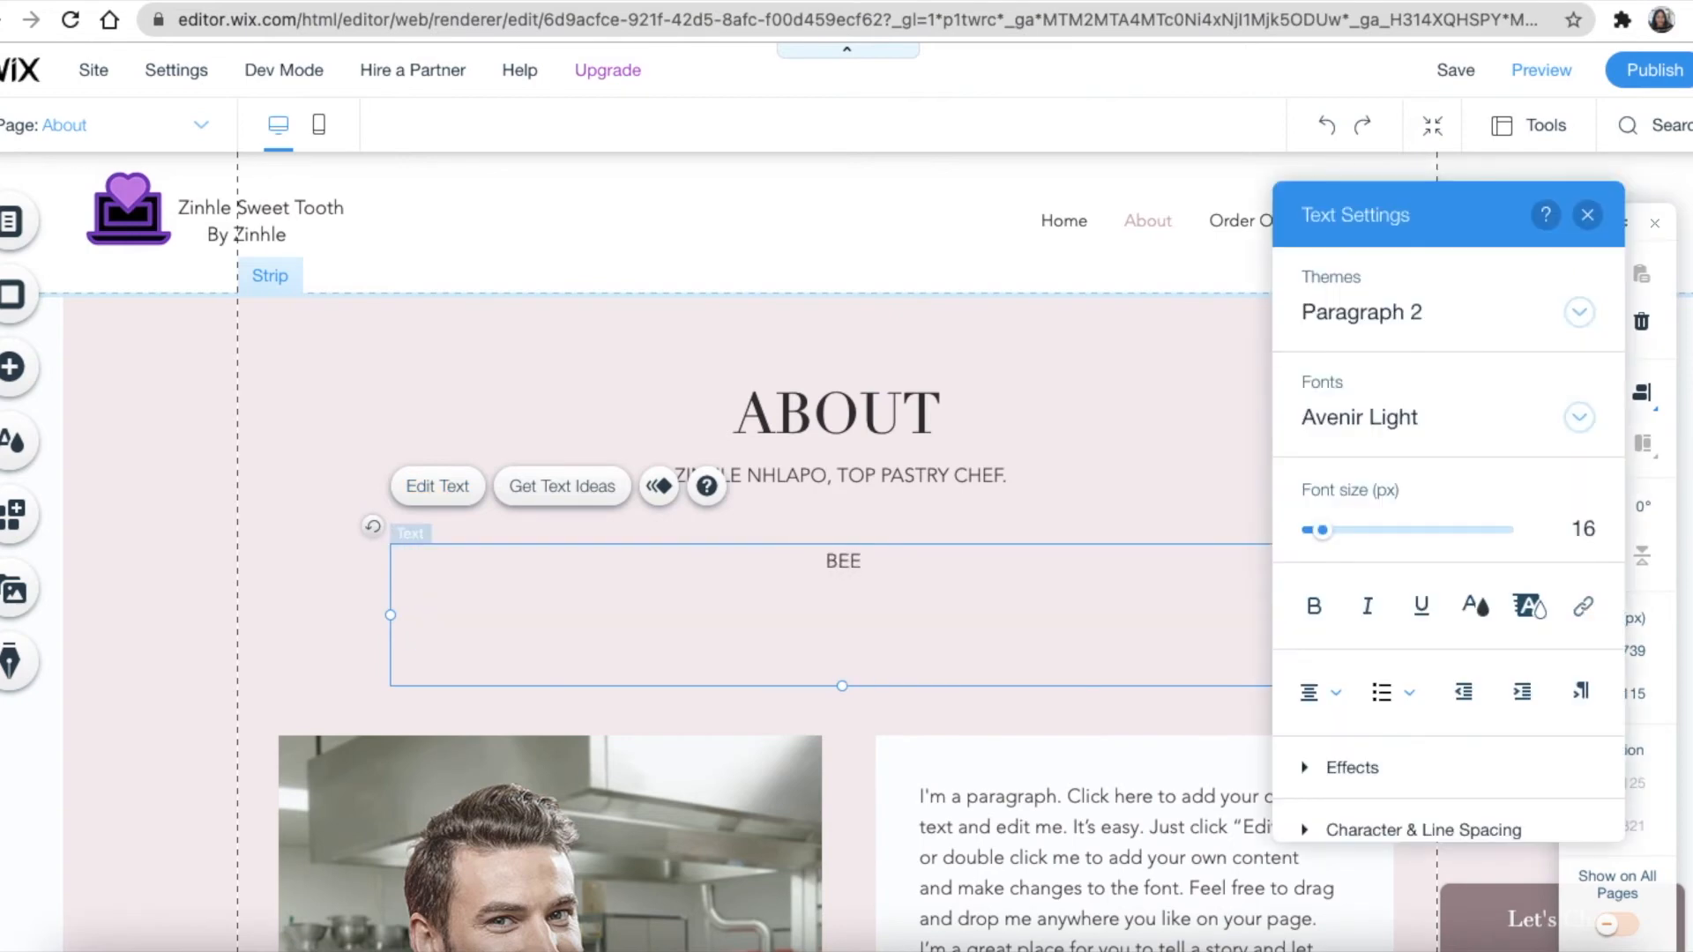
{"action": "type", "text": "n in business for"}
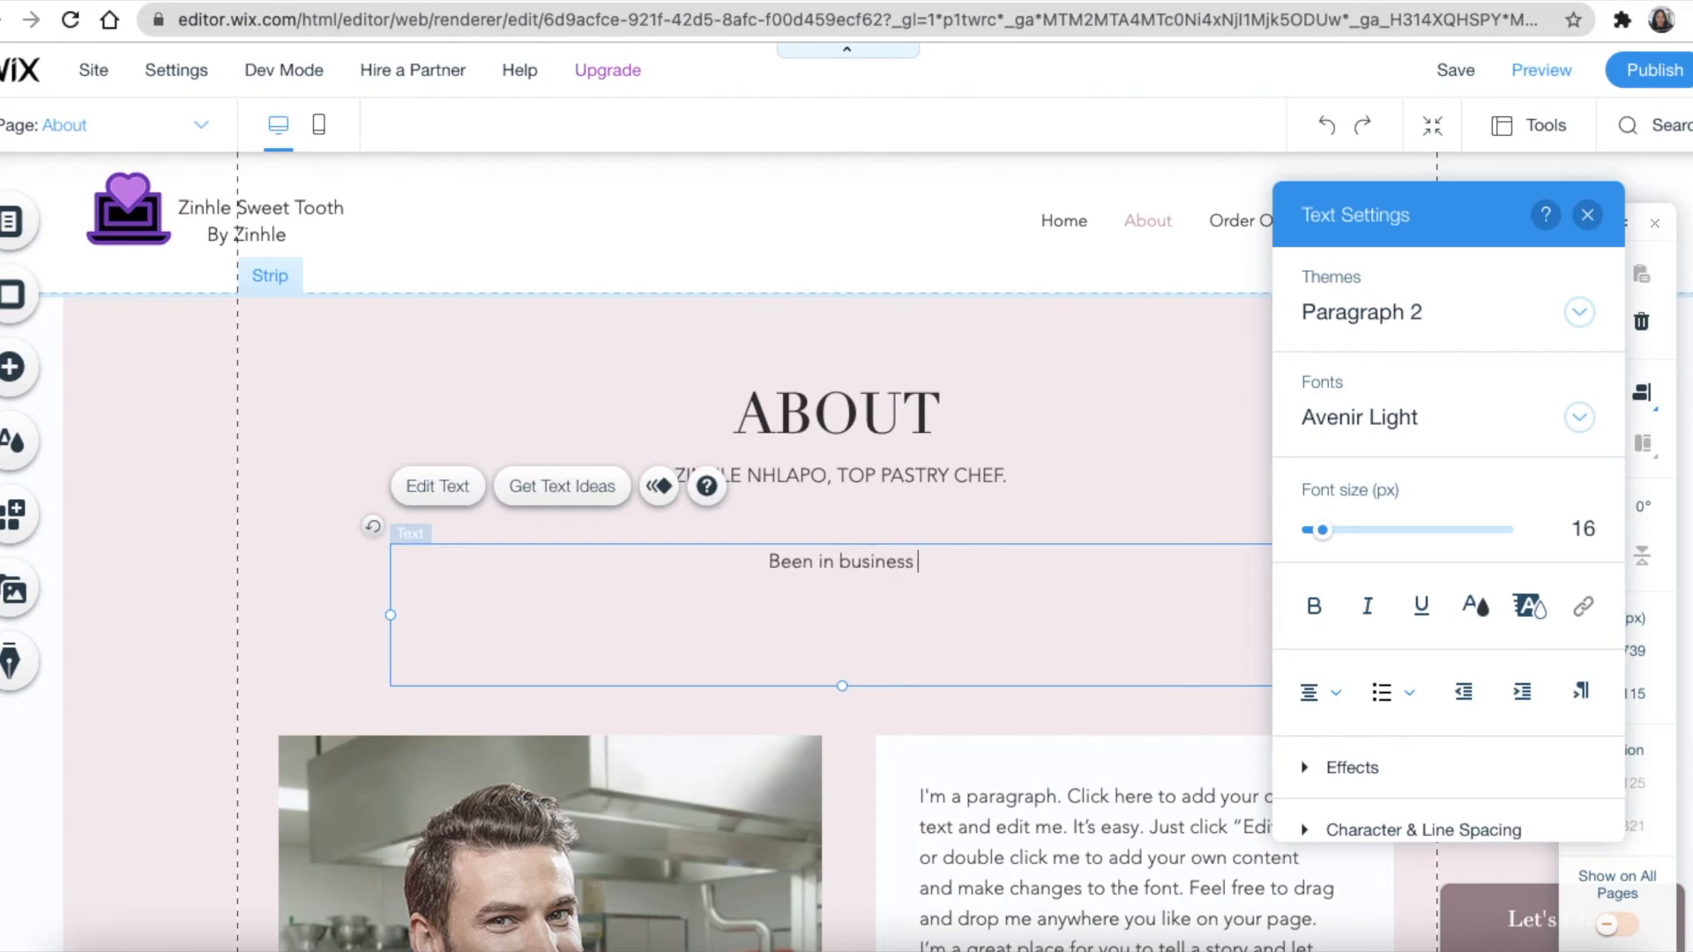
{"action": "type", "text": "1"}
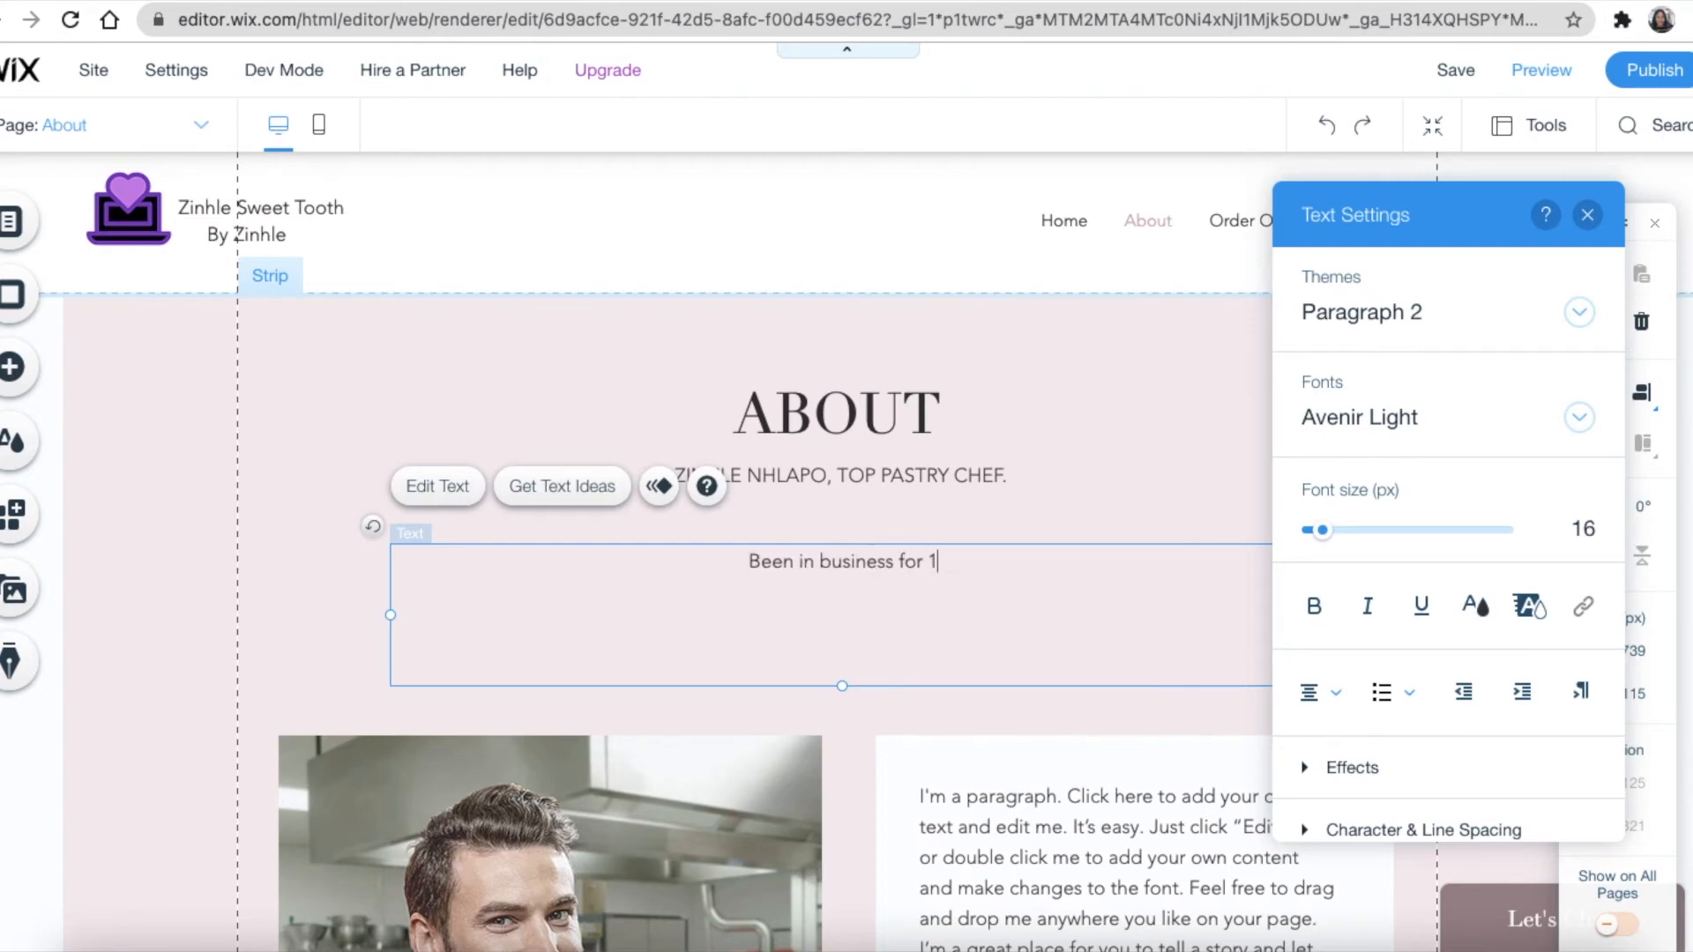
{"action": "type", "text": "5 years."}
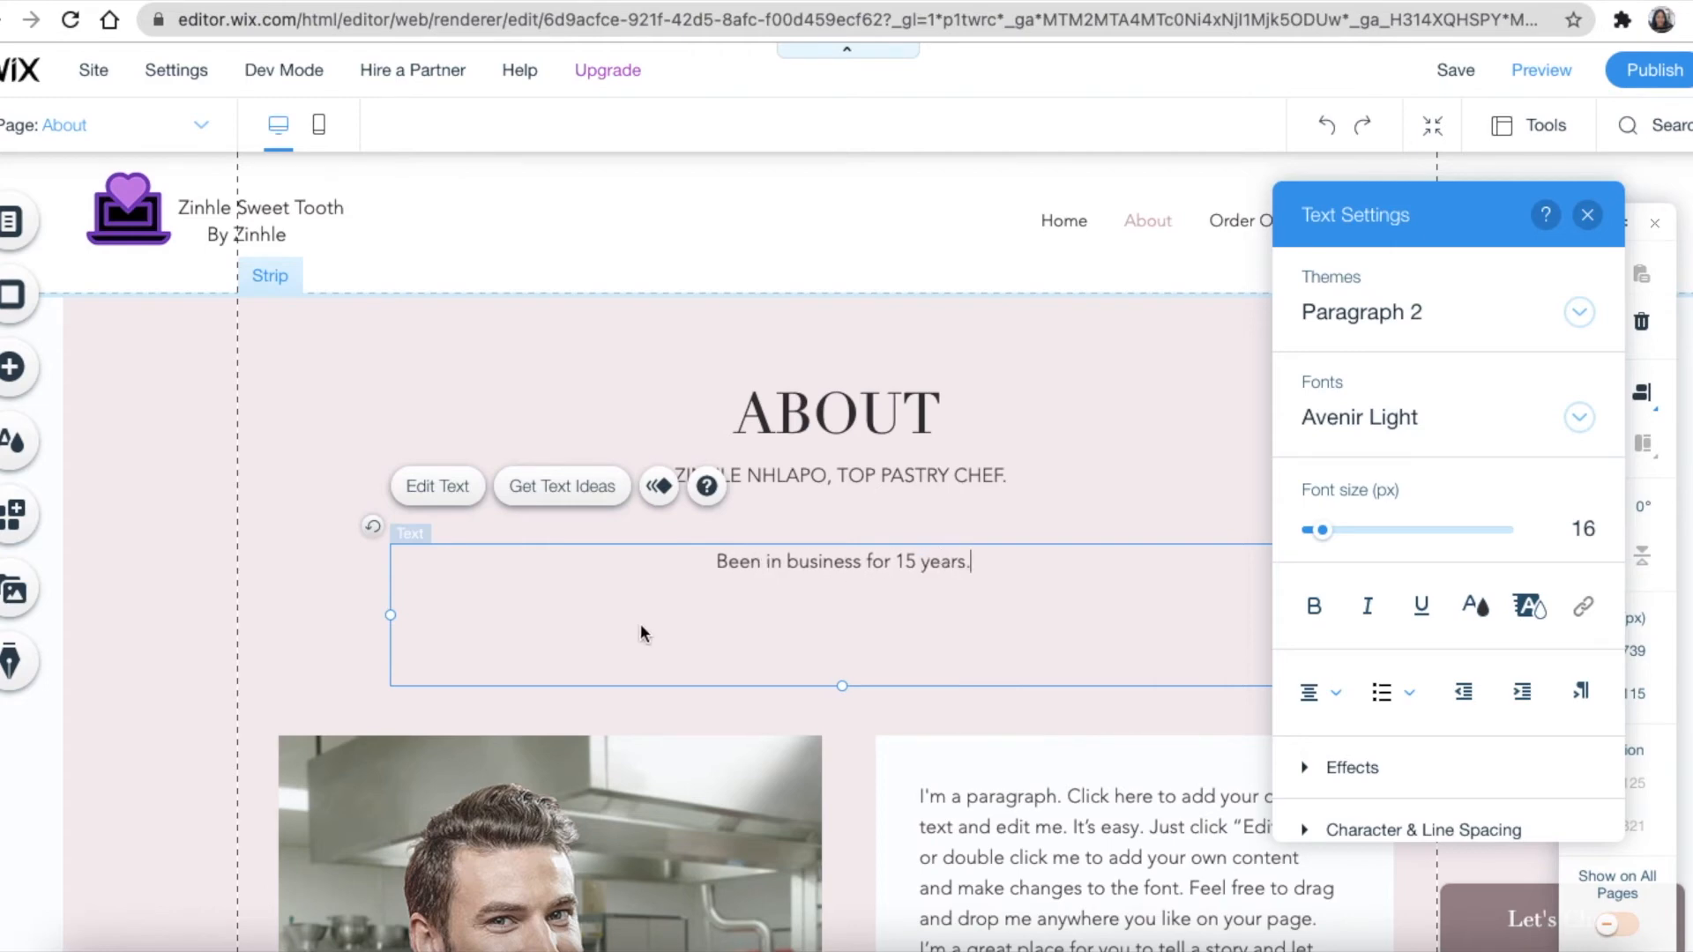
{"action": "scroll", "coordinate": [675, 617], "scroll_direction": "down", "scroll_amount": 5}
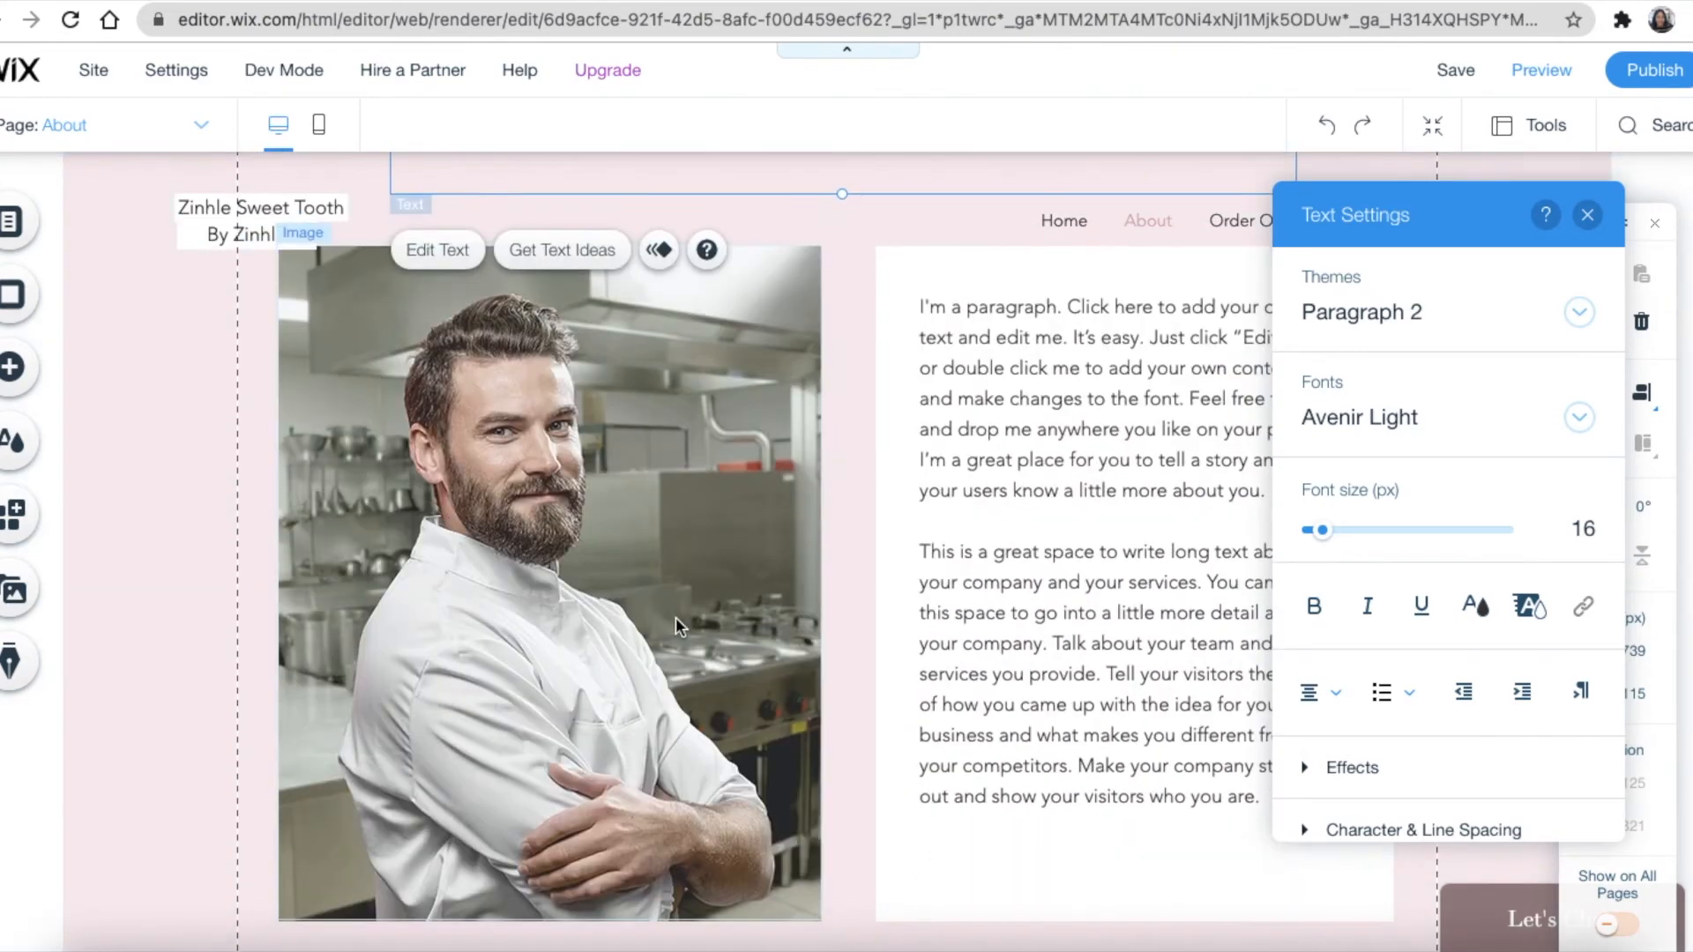
Swap the chef photo for the businesswoman-with-tablet photo uploaded from Downloads
{"action": "left_click", "coordinate": [671, 552]}
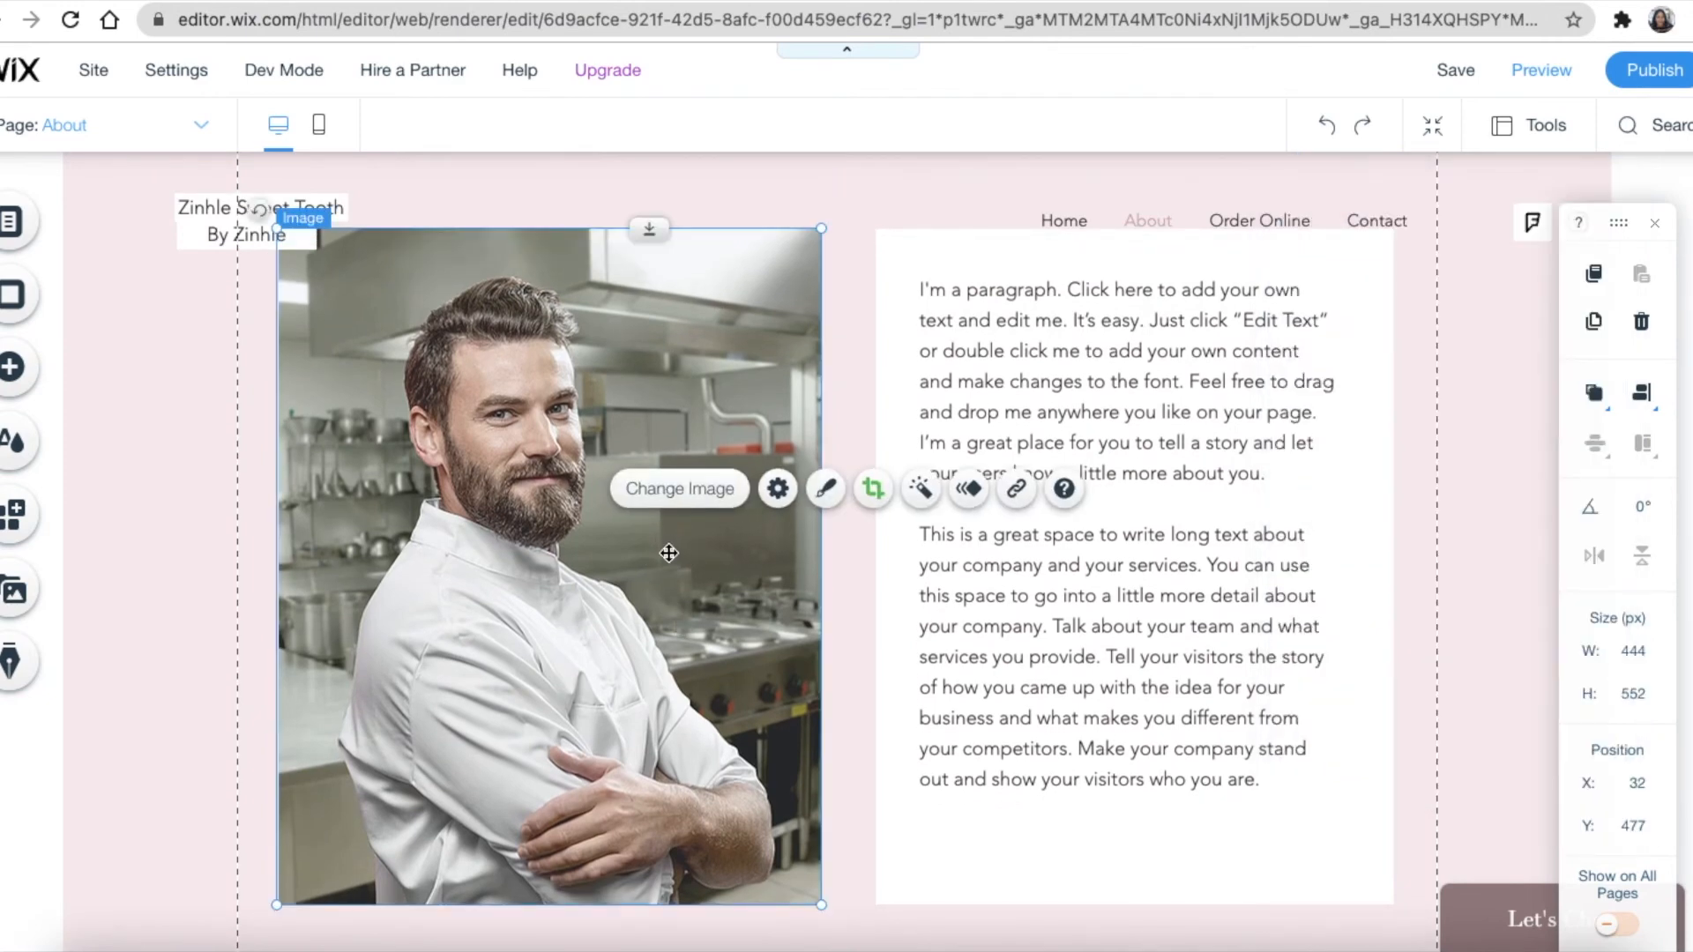
{"action": "left_click", "coordinate": [683, 494]}
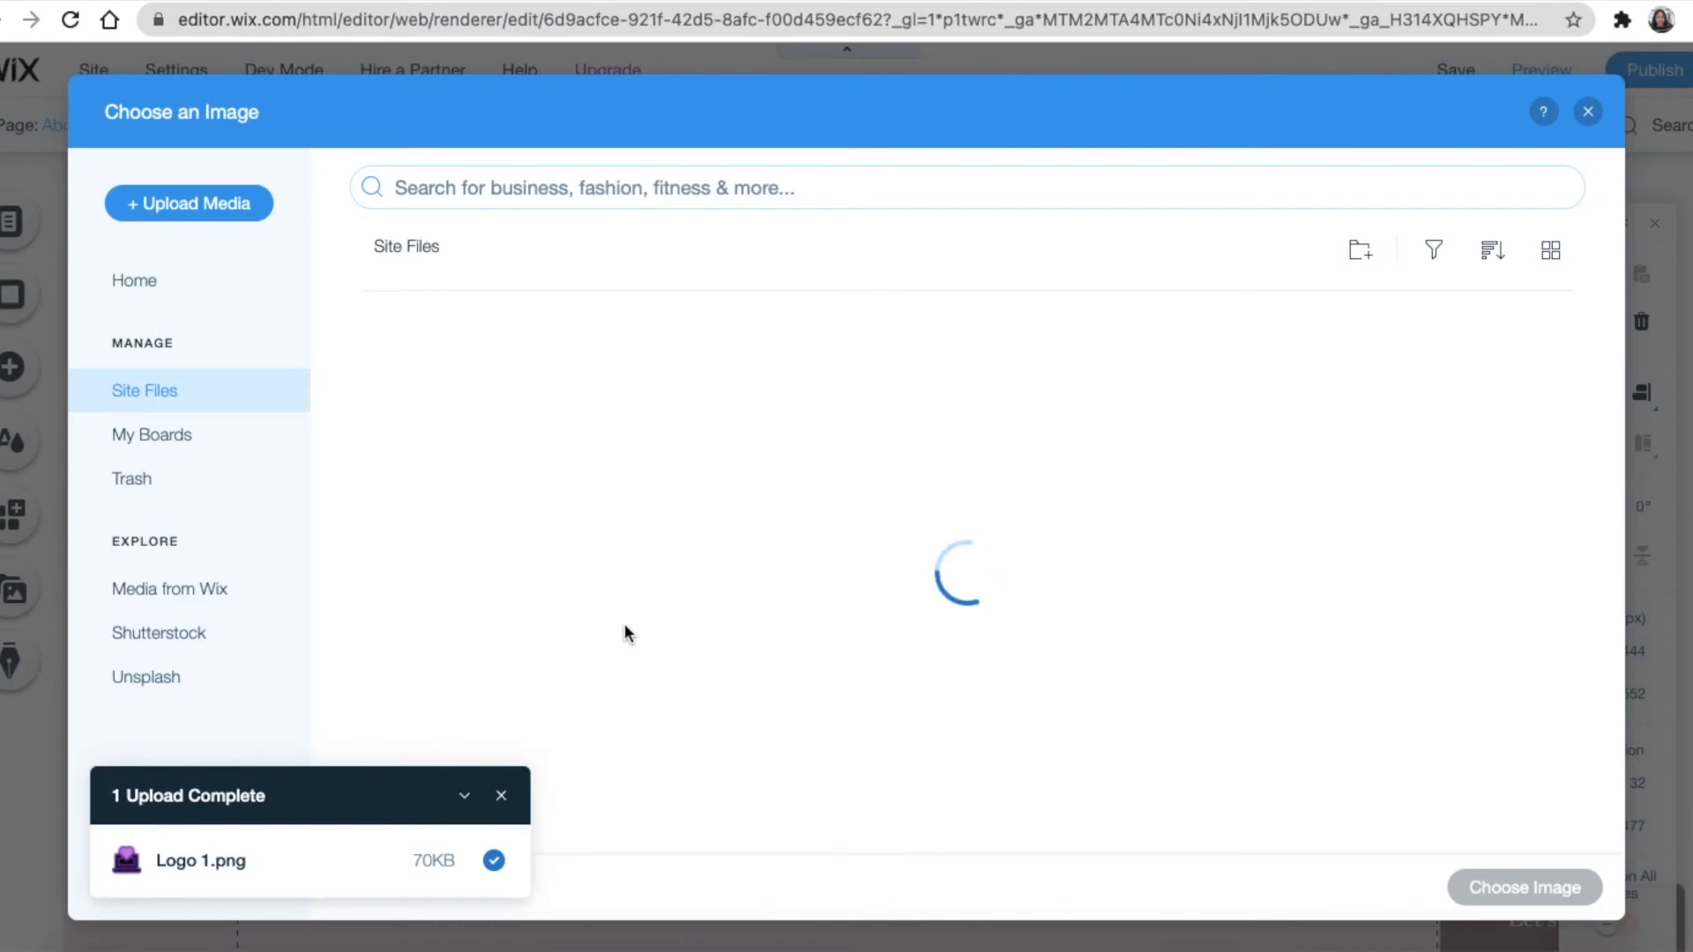
{"action": "left_click", "coordinate": [210, 206]}
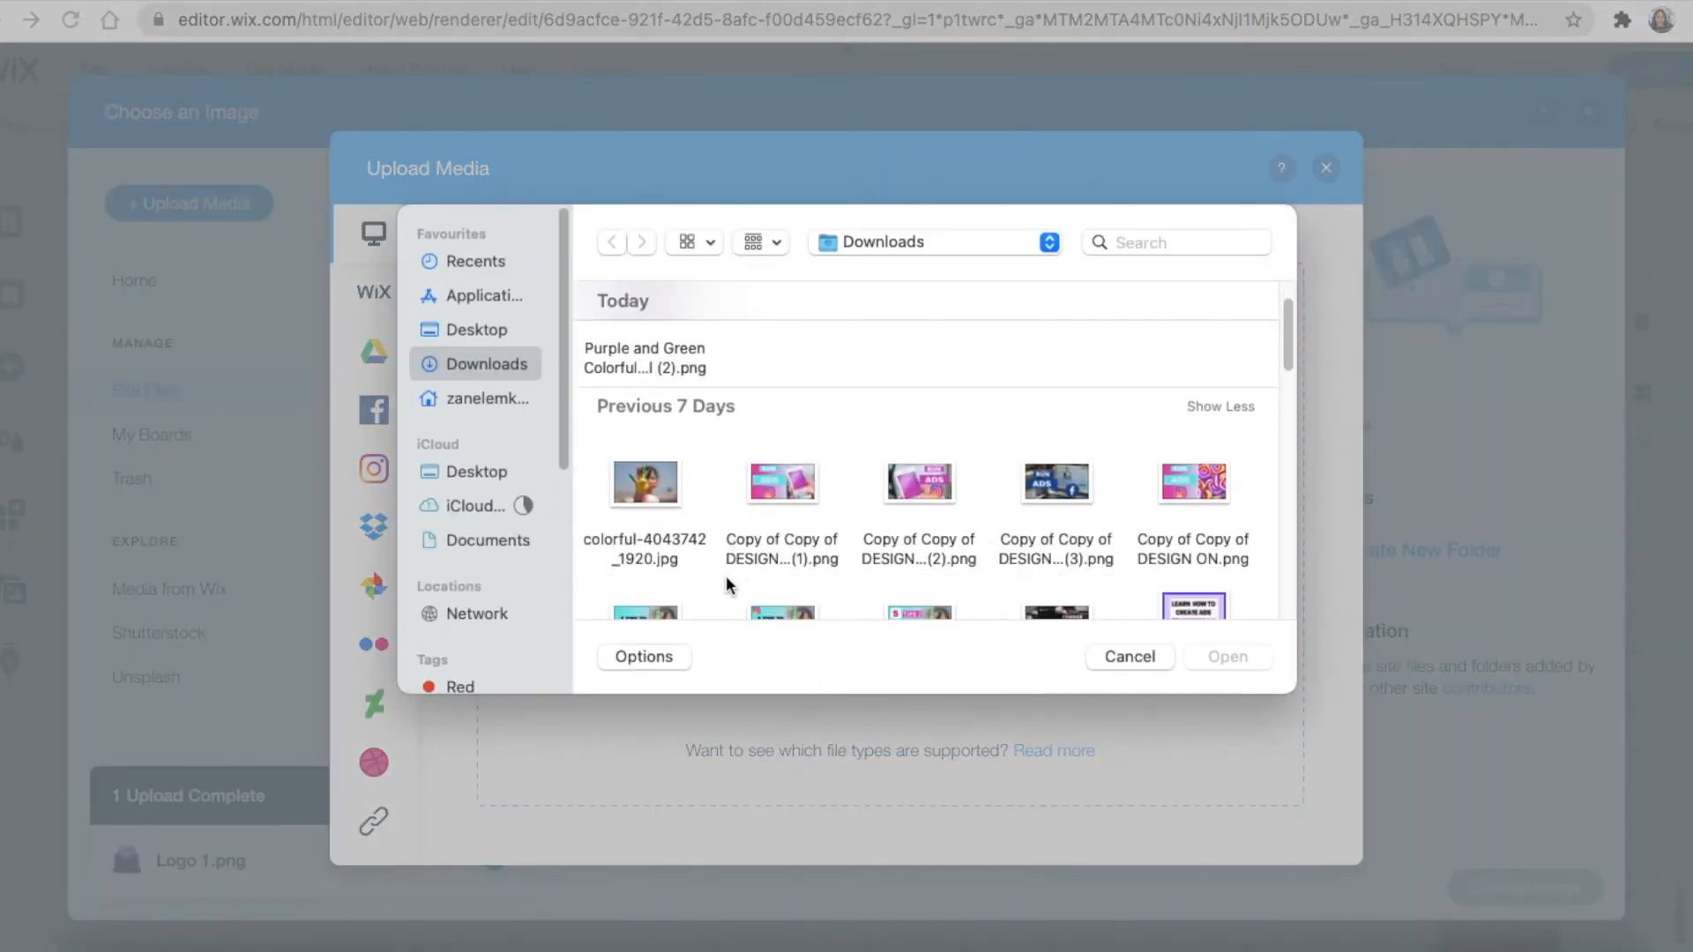
{"action": "scroll", "coordinate": [727, 575], "scroll_direction": "down", "scroll_amount": 3}
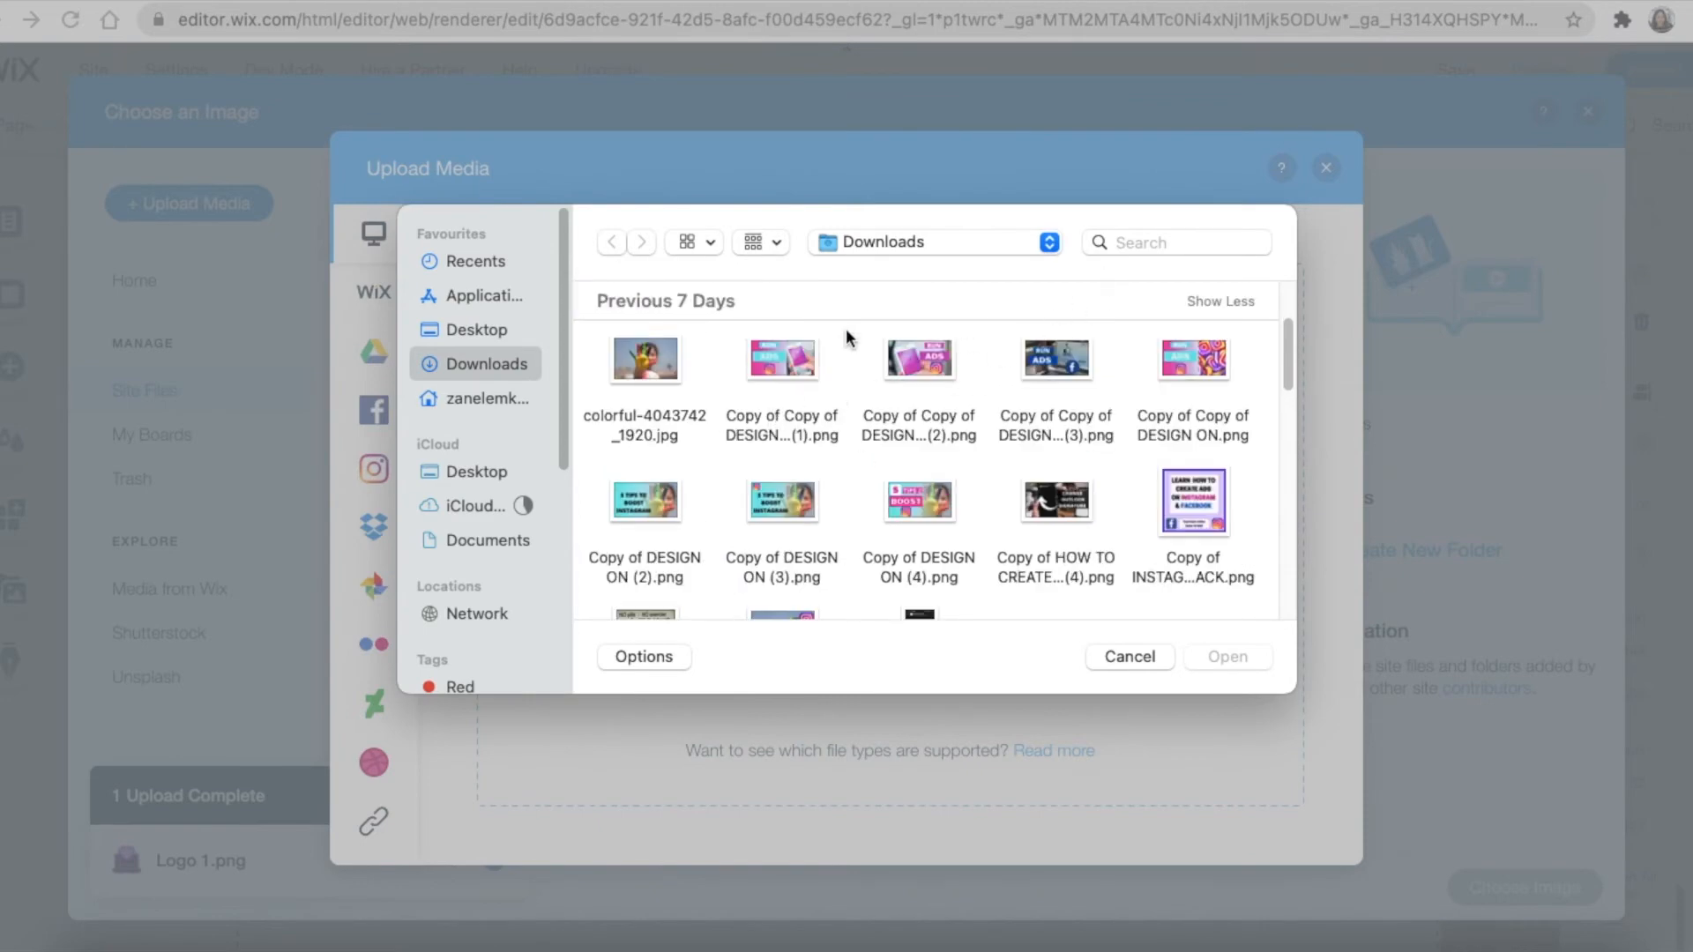
{"action": "left_click", "coordinate": [481, 402]}
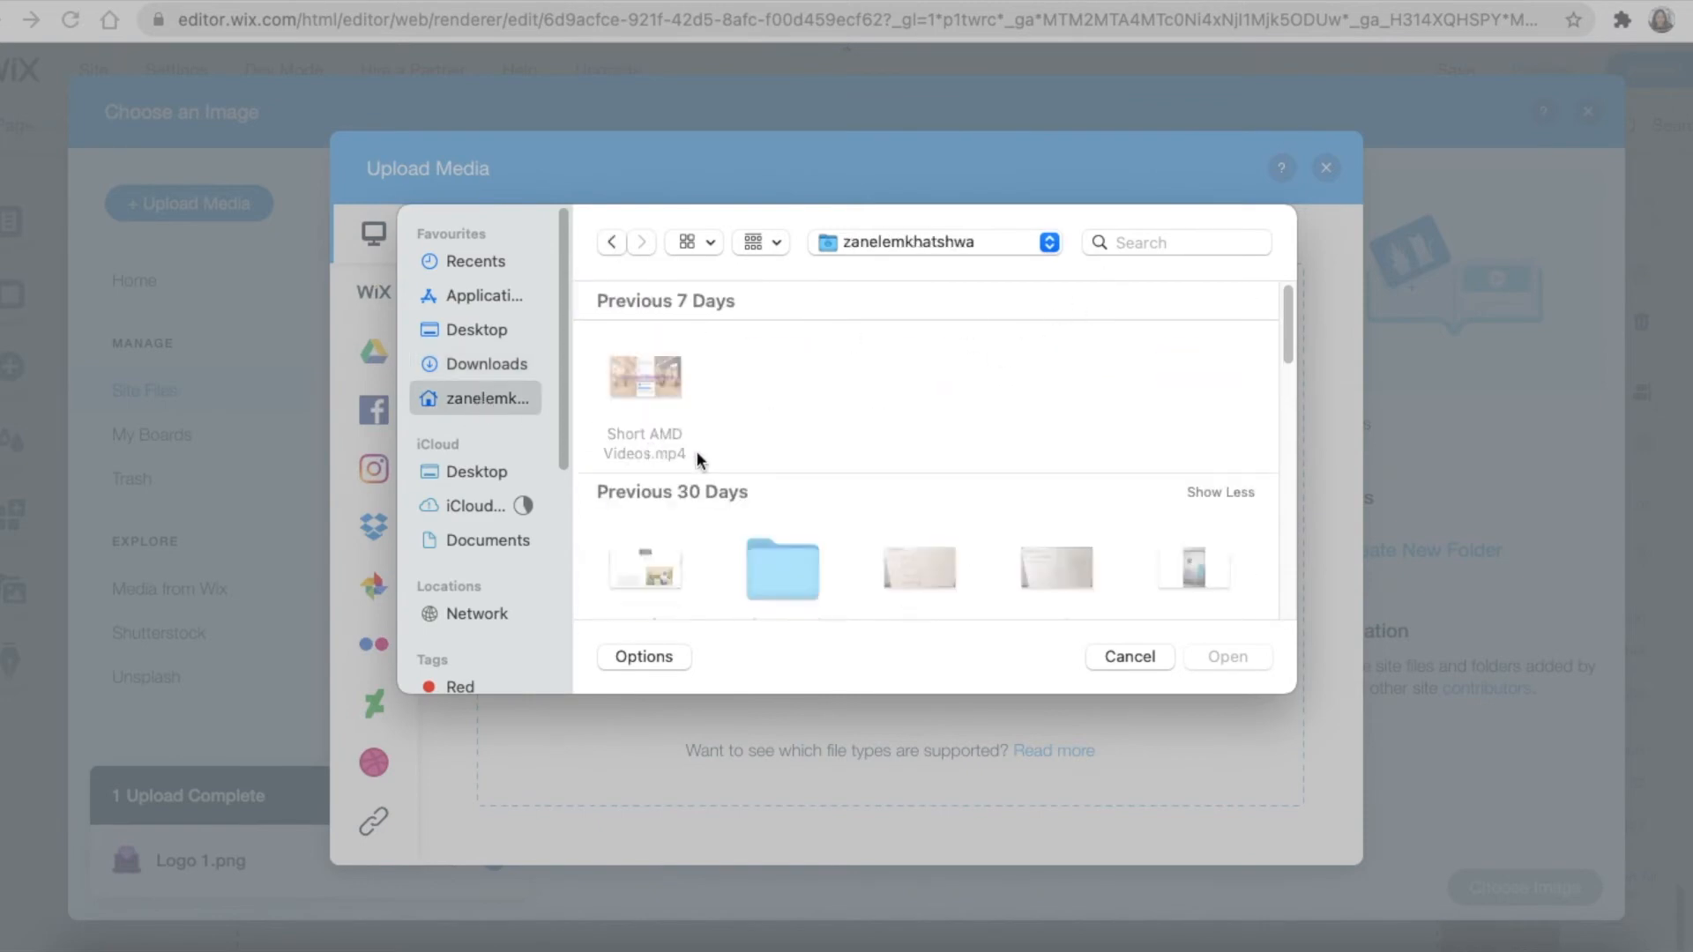
{"action": "left_click", "coordinate": [482, 364]}
{"action": "scroll", "coordinate": [892, 538], "scroll_direction": "down", "scroll_amount": 3}
{"action": "scroll", "coordinate": [889, 553], "scroll_direction": "down", "scroll_amount": 15}
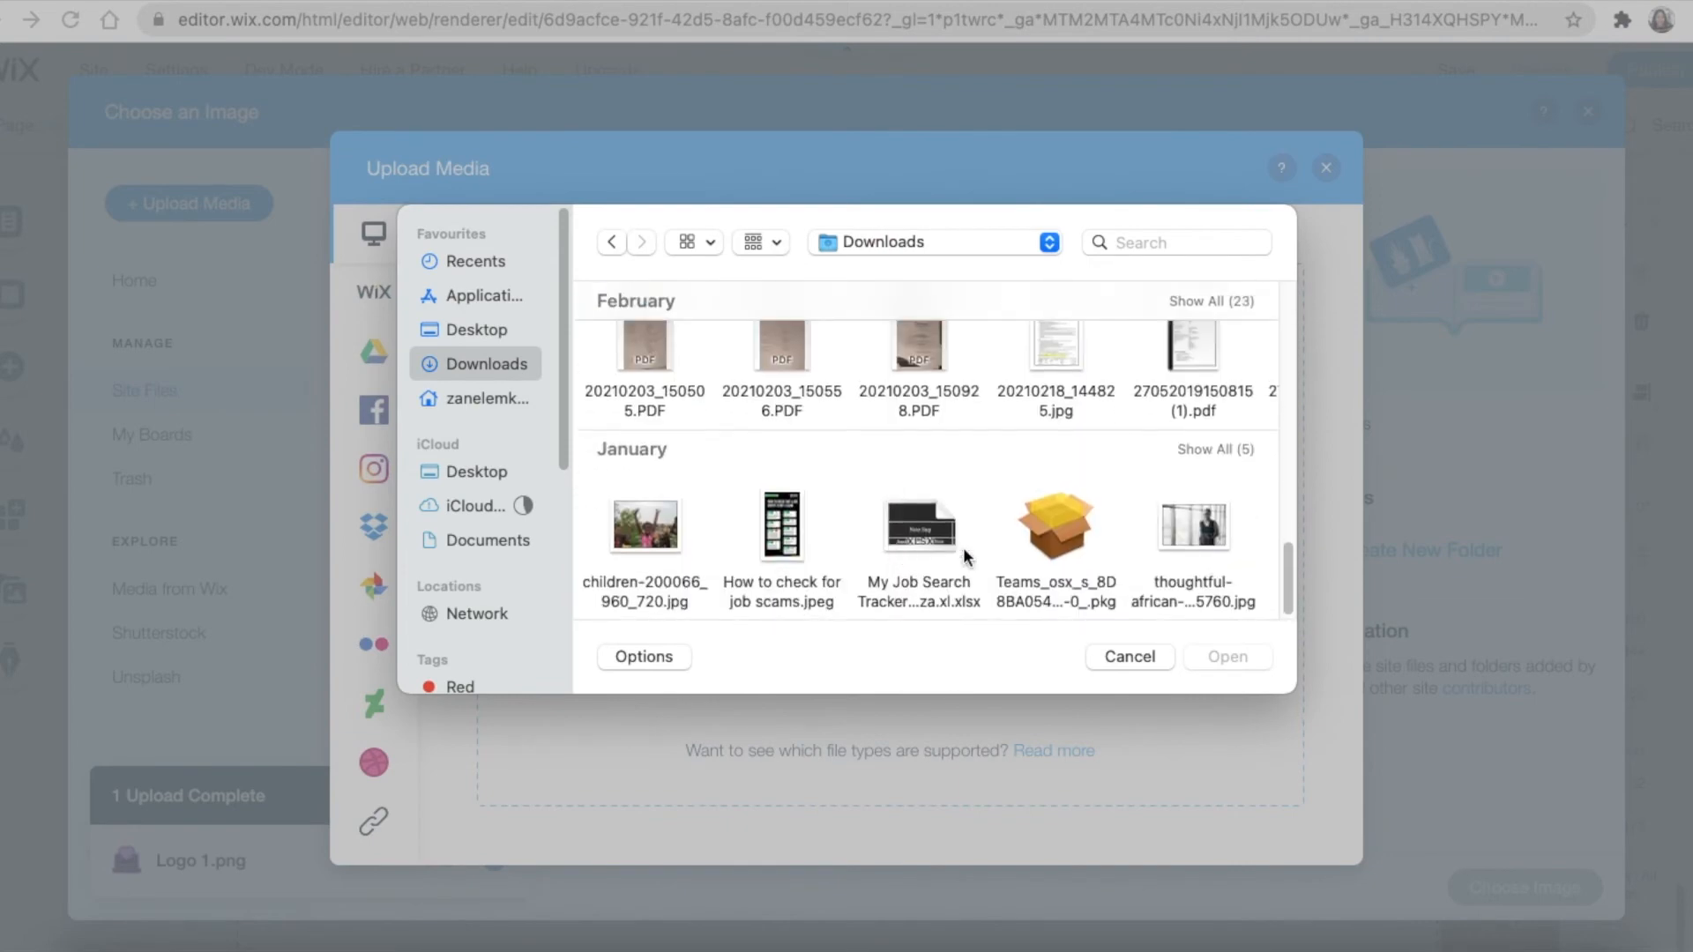
{"action": "left_click", "coordinate": [1193, 529]}
{"action": "left_click", "coordinate": [1227, 657]}
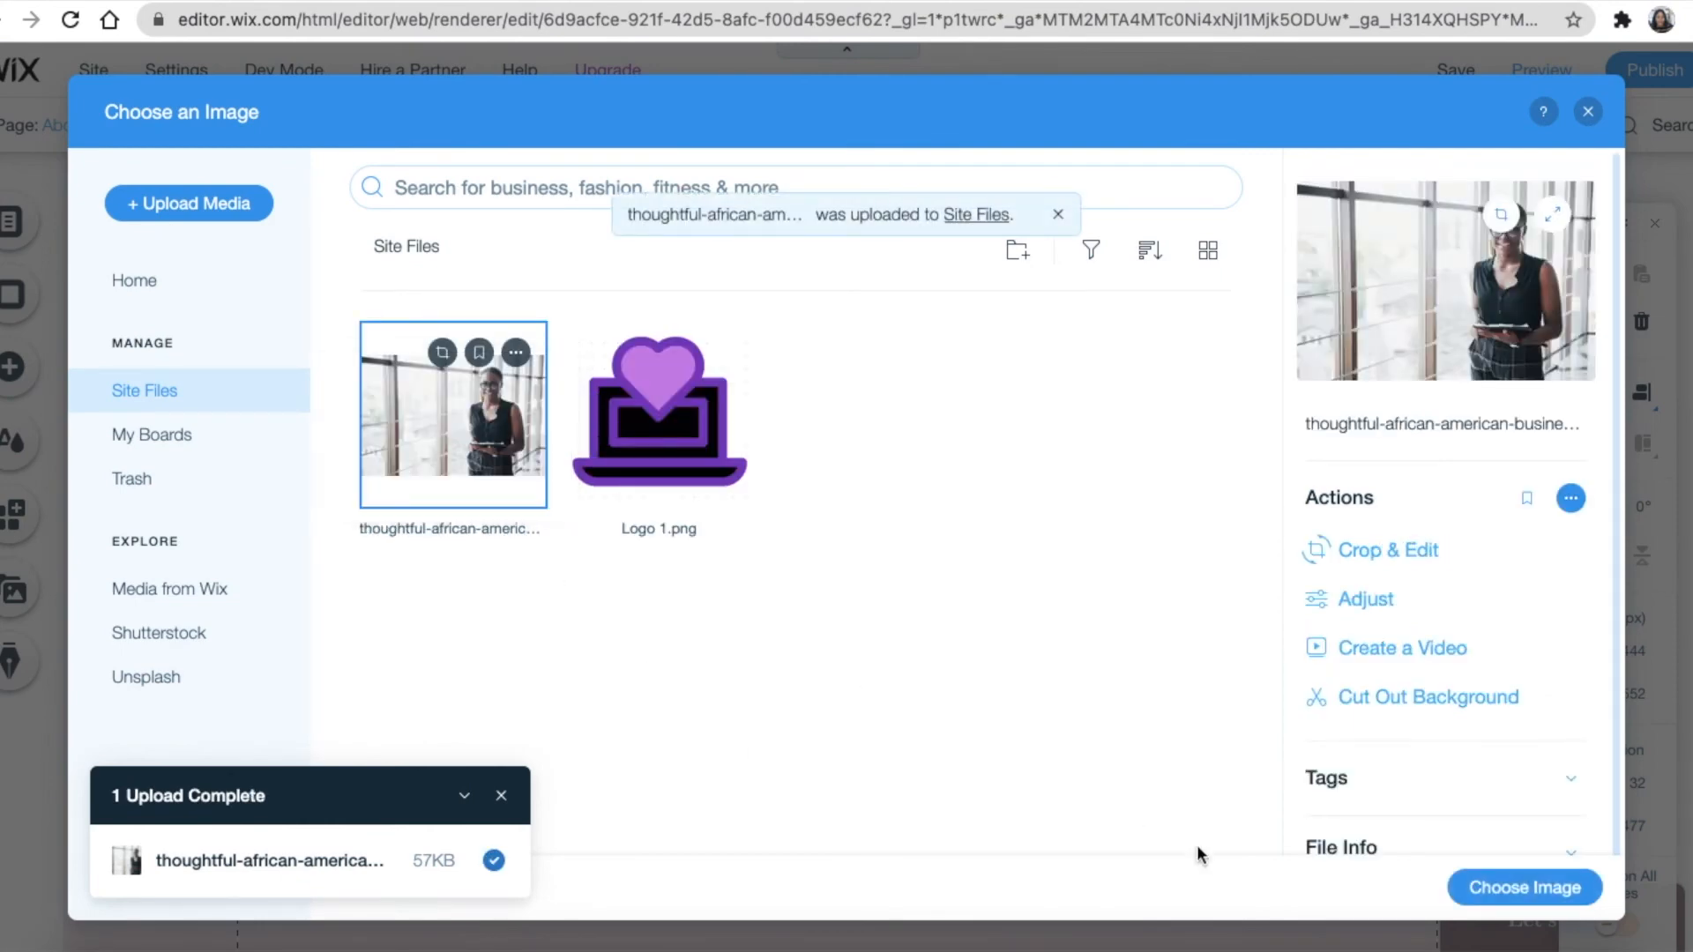
{"action": "left_click", "coordinate": [1532, 889]}
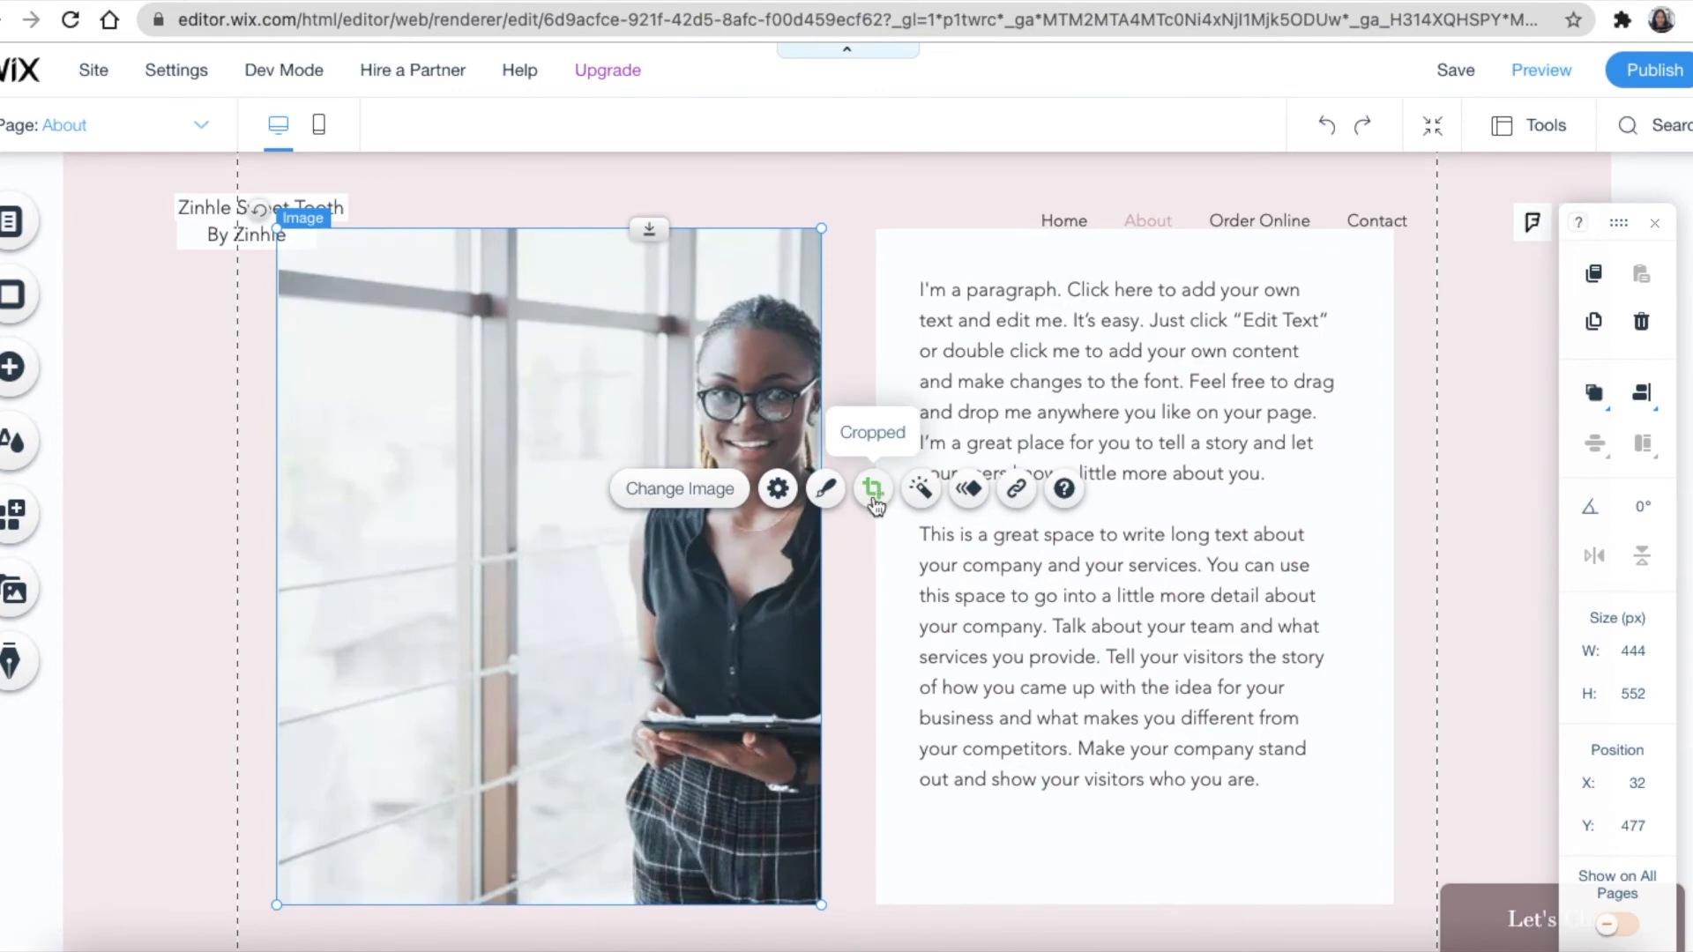
Crop the new photo, shifting it so the woman is centred, and apply the crop
{"action": "left_click", "coordinate": [873, 490]}
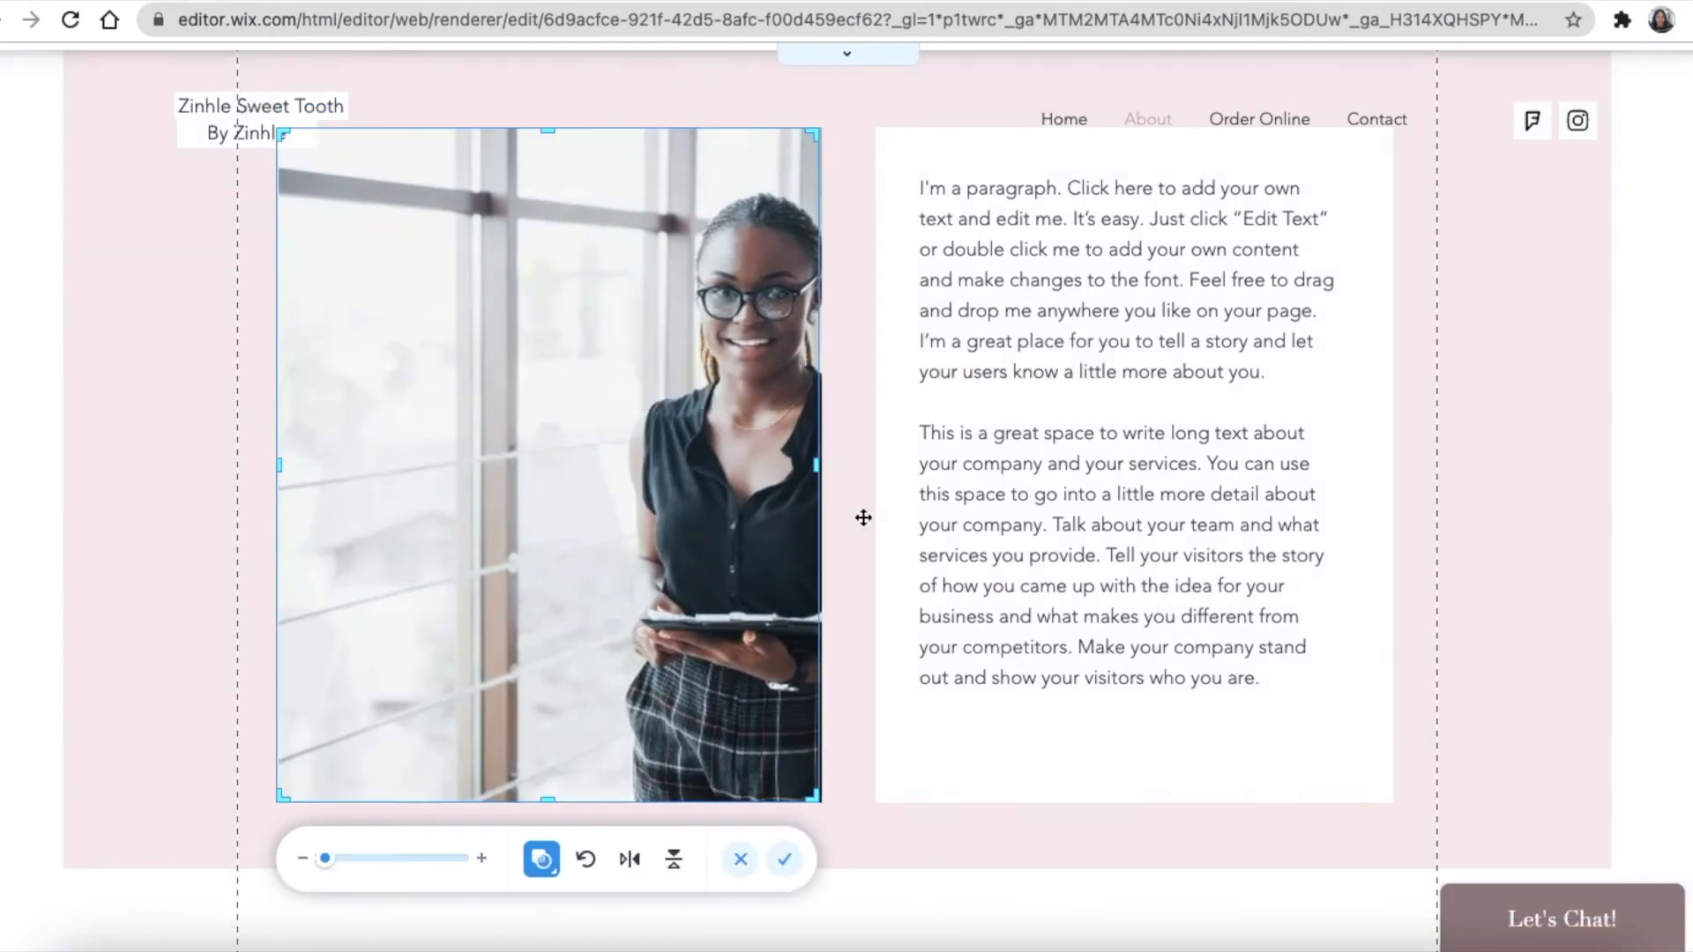
{"action": "left_click_drag", "start_coordinate": [717, 533], "coordinate": [529, 529]}
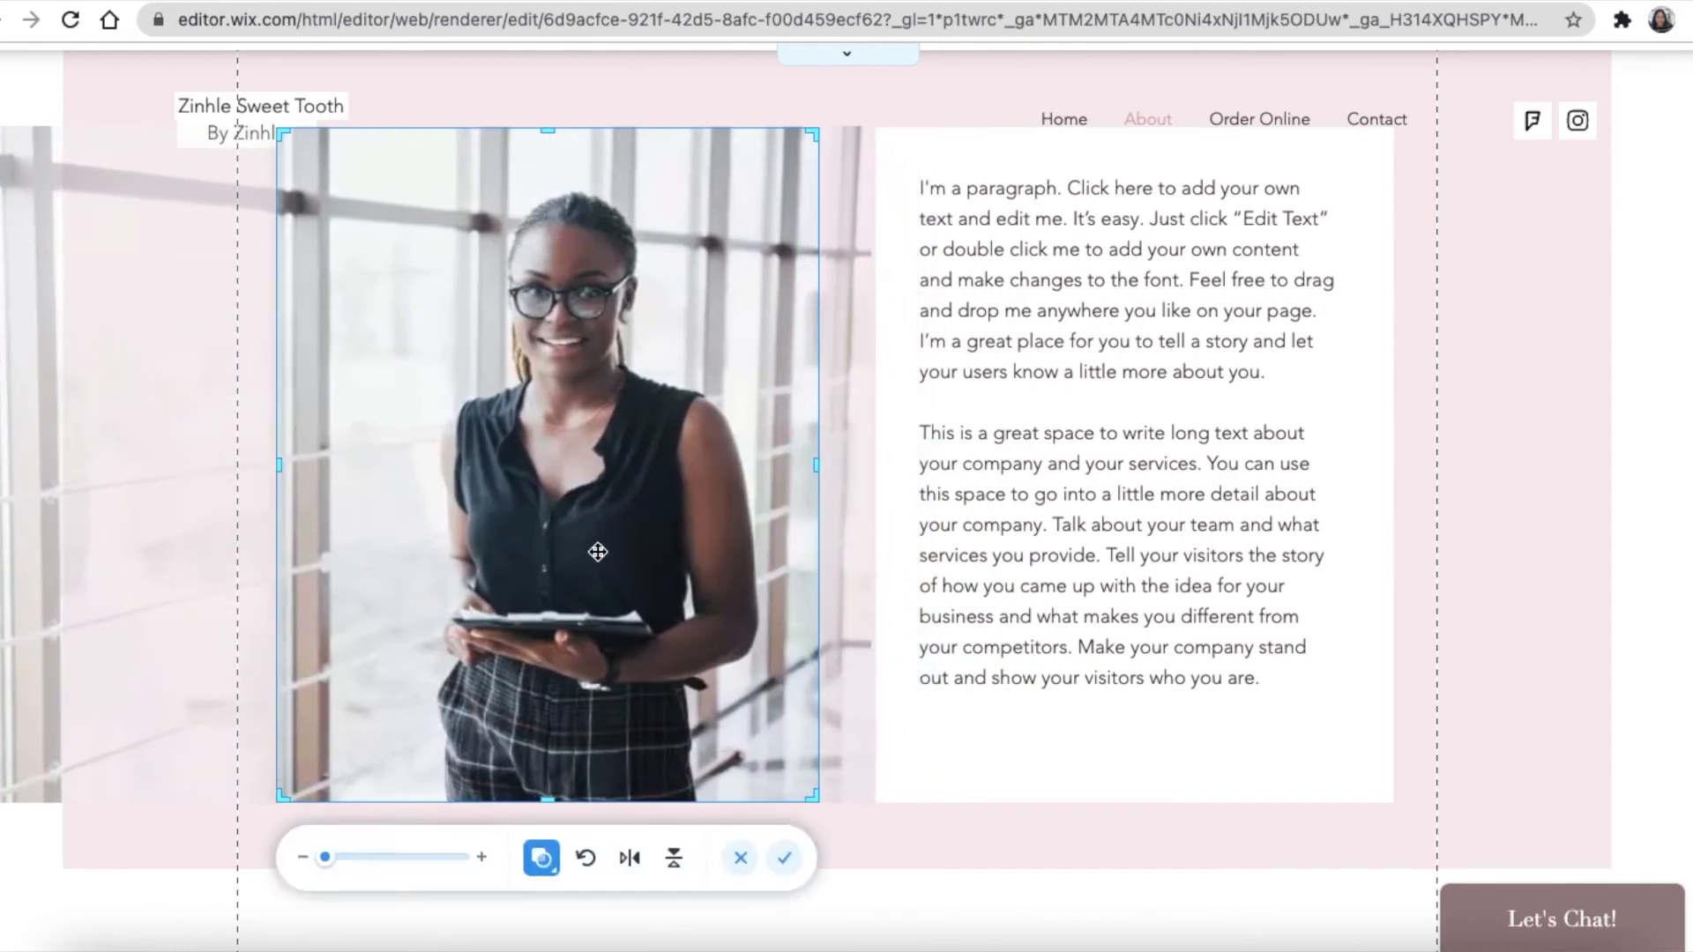
{"action": "left_click", "coordinate": [948, 904]}
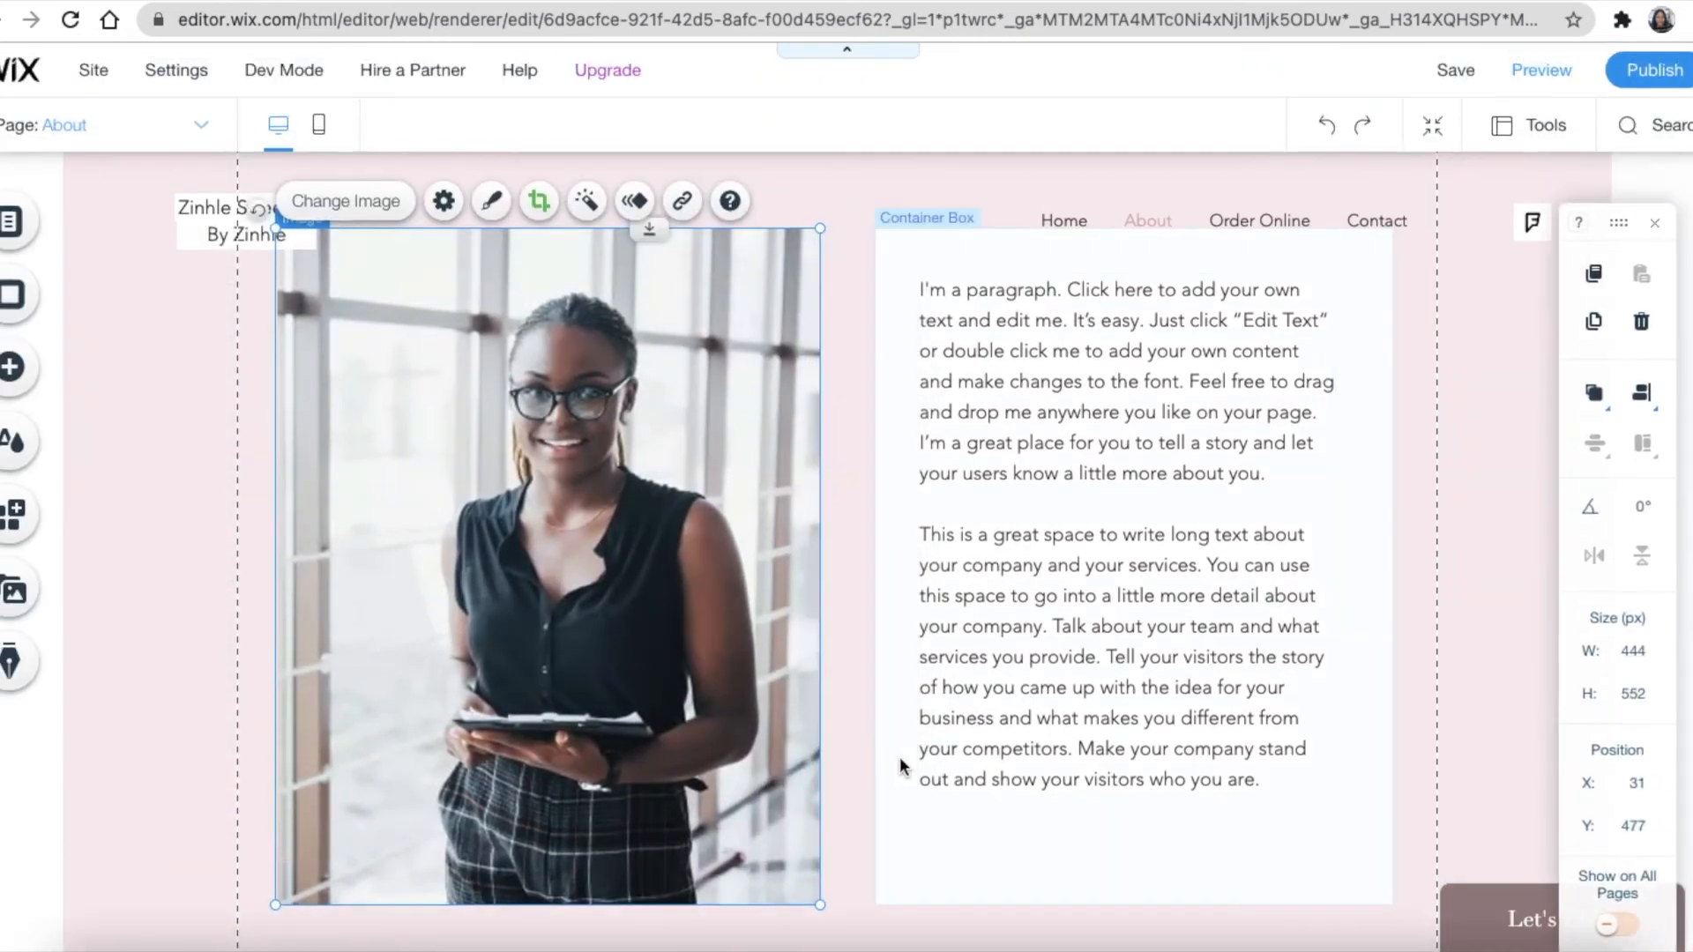
{"action": "left_click", "coordinate": [860, 234]}
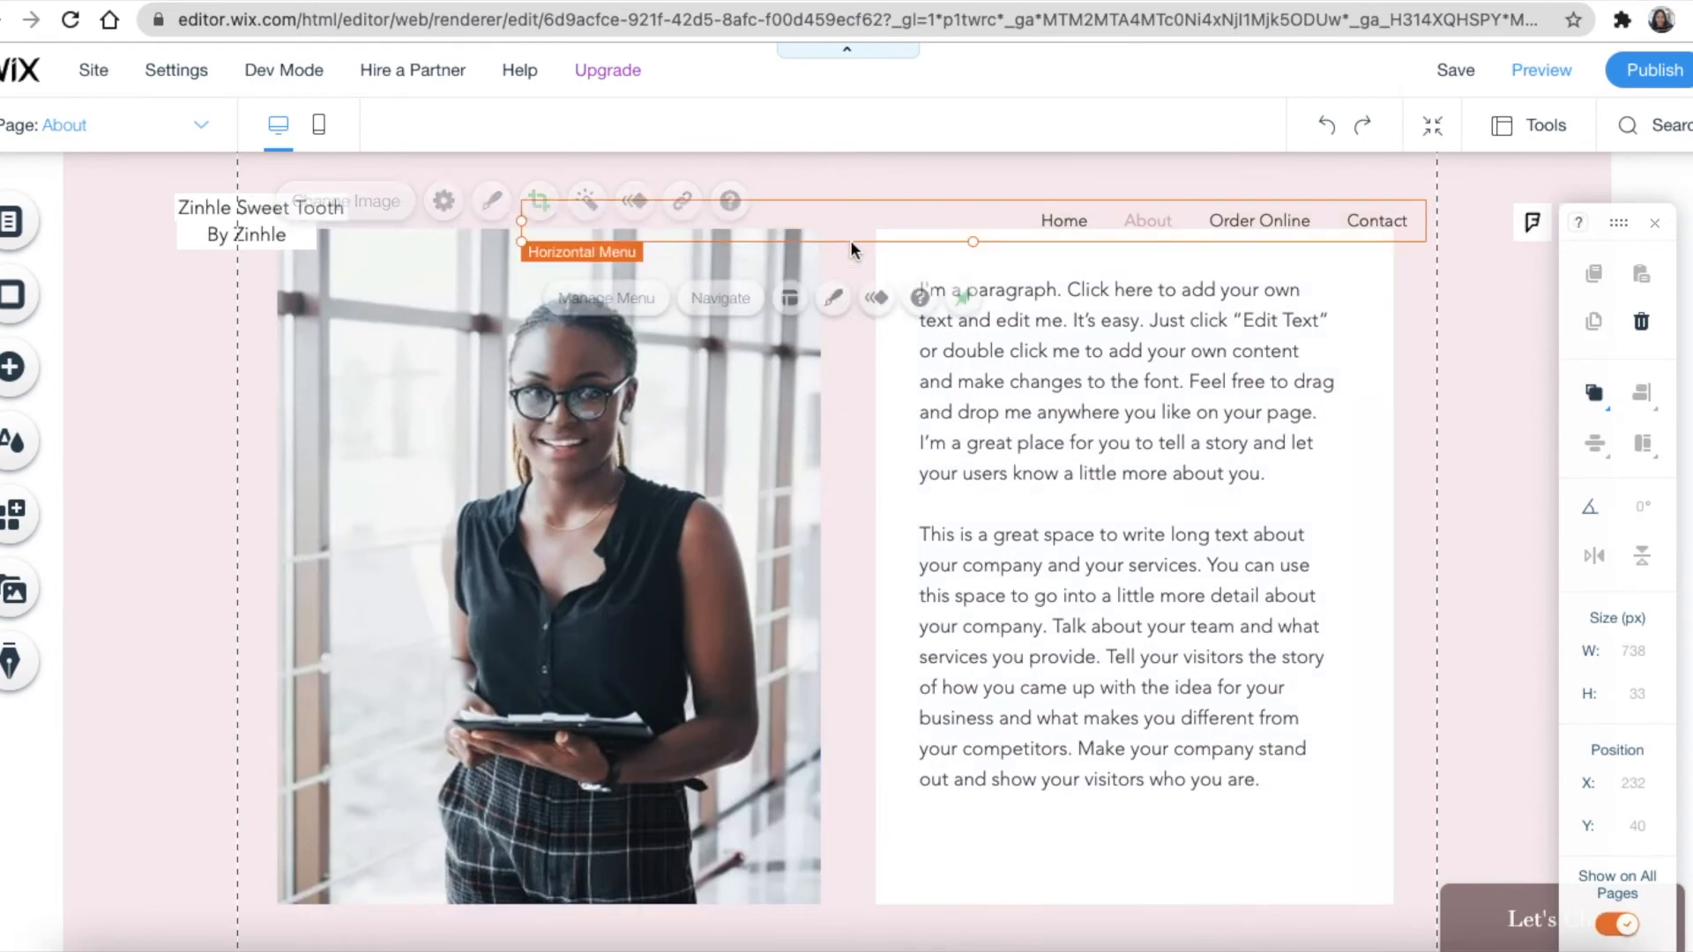
Review the About page's text paragraphs beside the photo down to the footer
{"action": "left_click", "coordinate": [862, 382]}
{"action": "scroll", "coordinate": [960, 553], "scroll_direction": "down", "scroll_amount": 1}
{"action": "scroll", "coordinate": [960, 553], "scroll_direction": "down", "scroll_amount": 1}
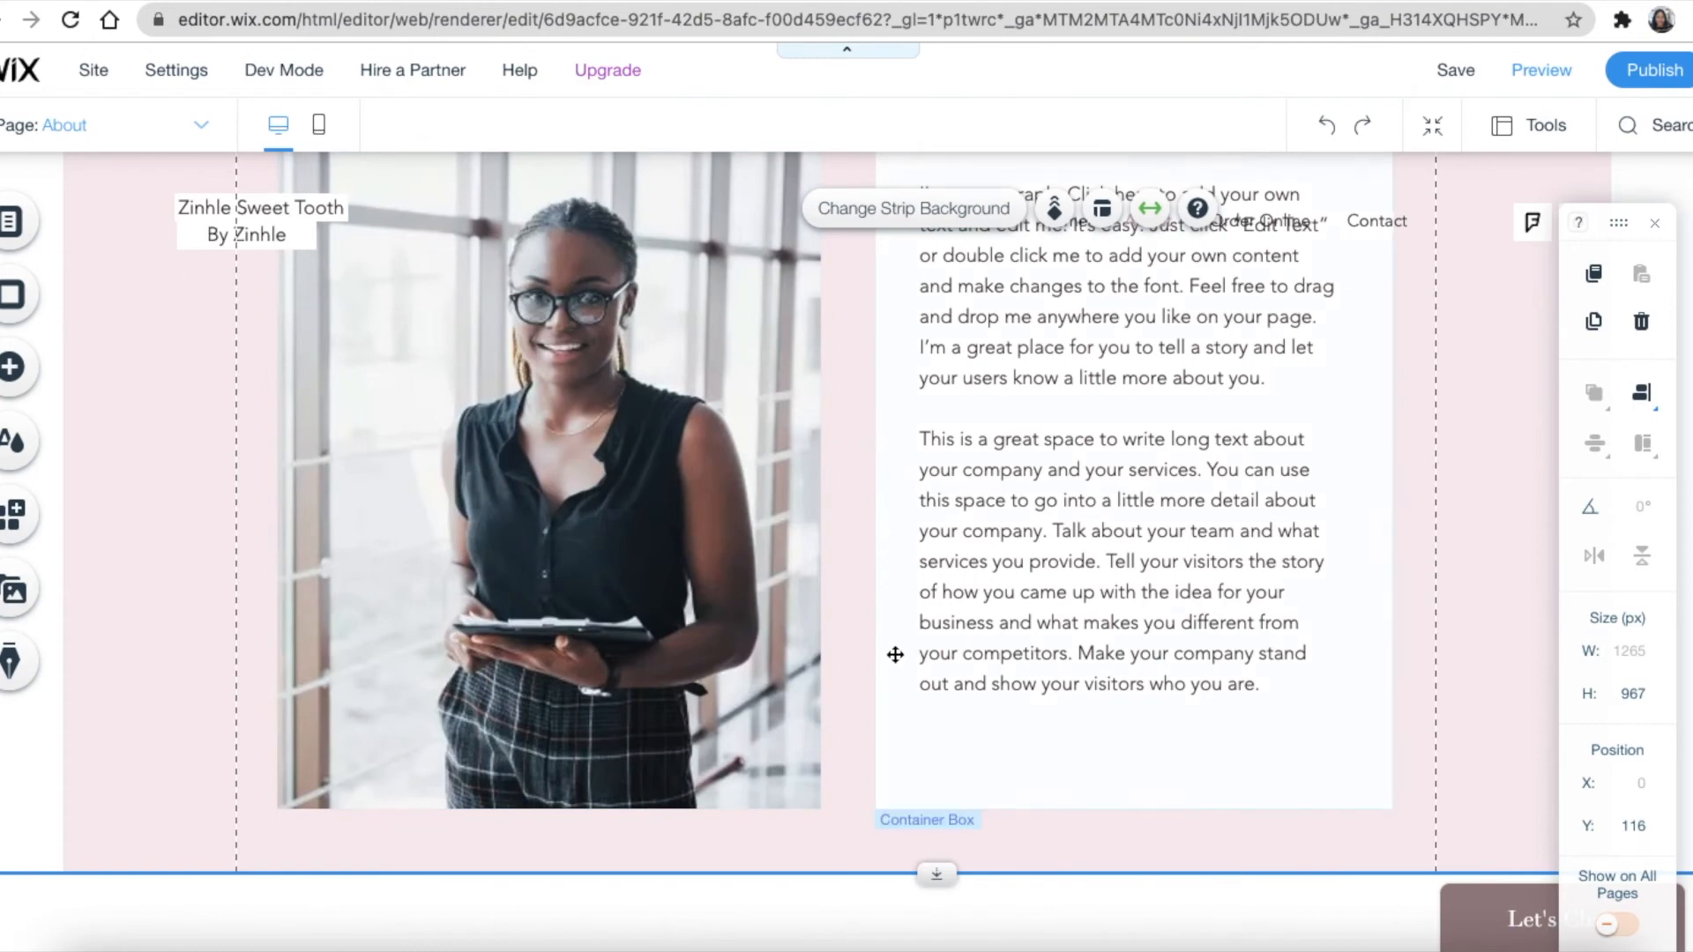
{"action": "scroll", "coordinate": [896, 656], "scroll_direction": "up", "scroll_amount": 2}
{"action": "scroll", "coordinate": [1021, 476], "scroll_direction": "down", "scroll_amount": 2}
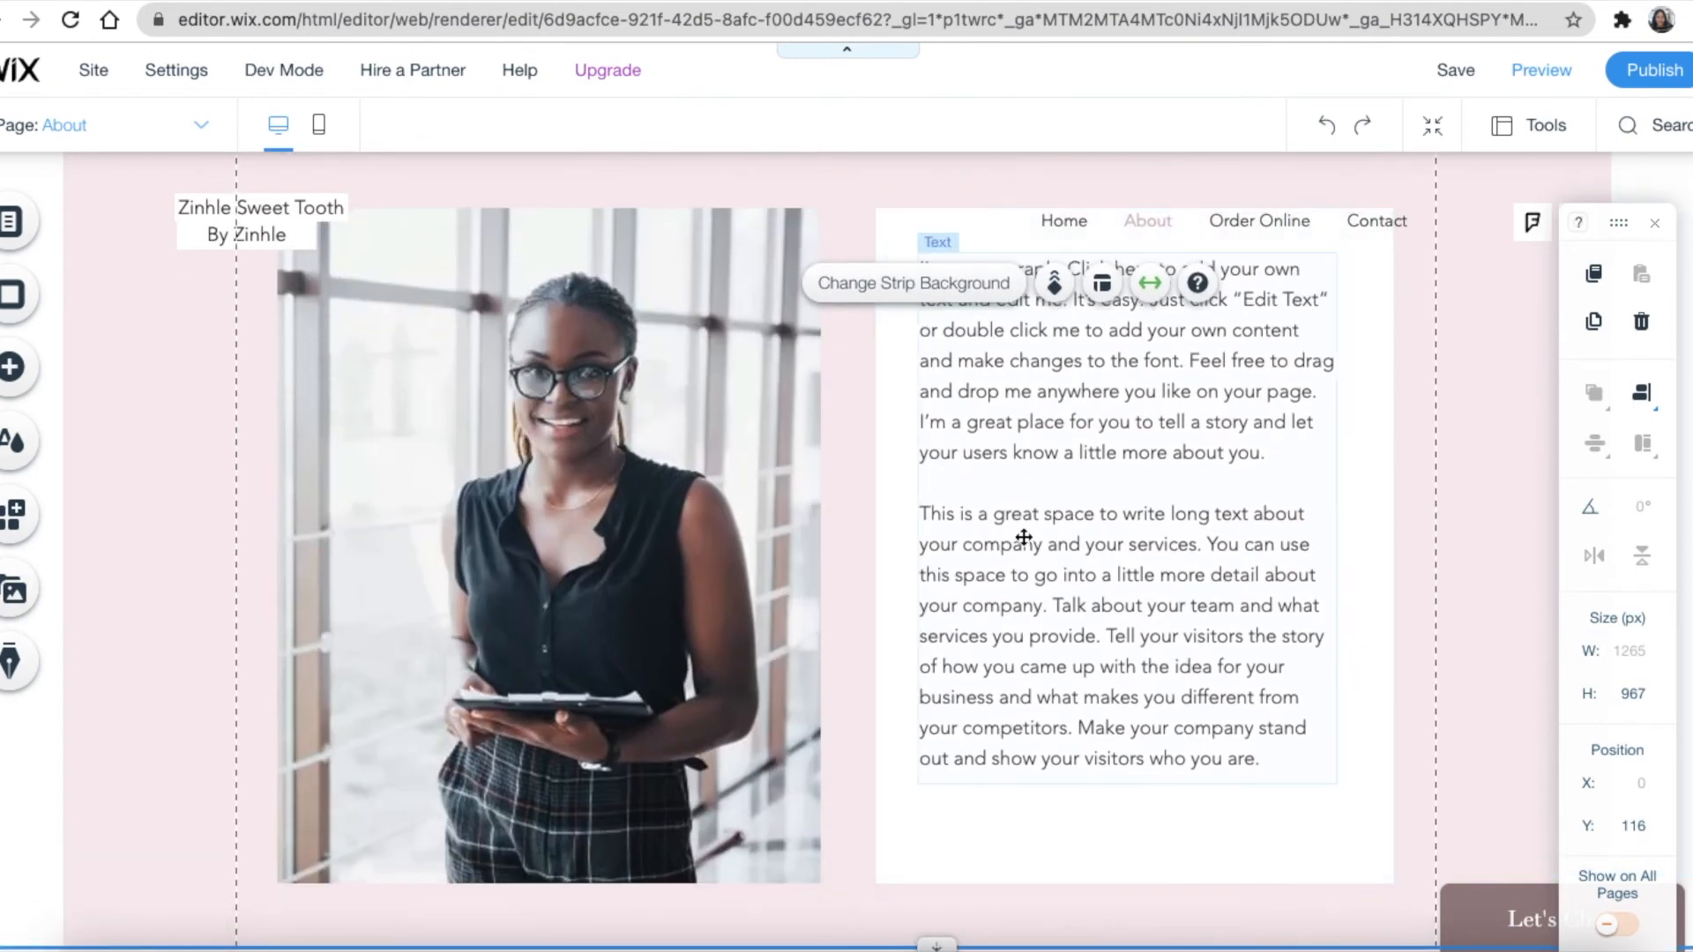
{"action": "left_click", "coordinate": [1013, 446]}
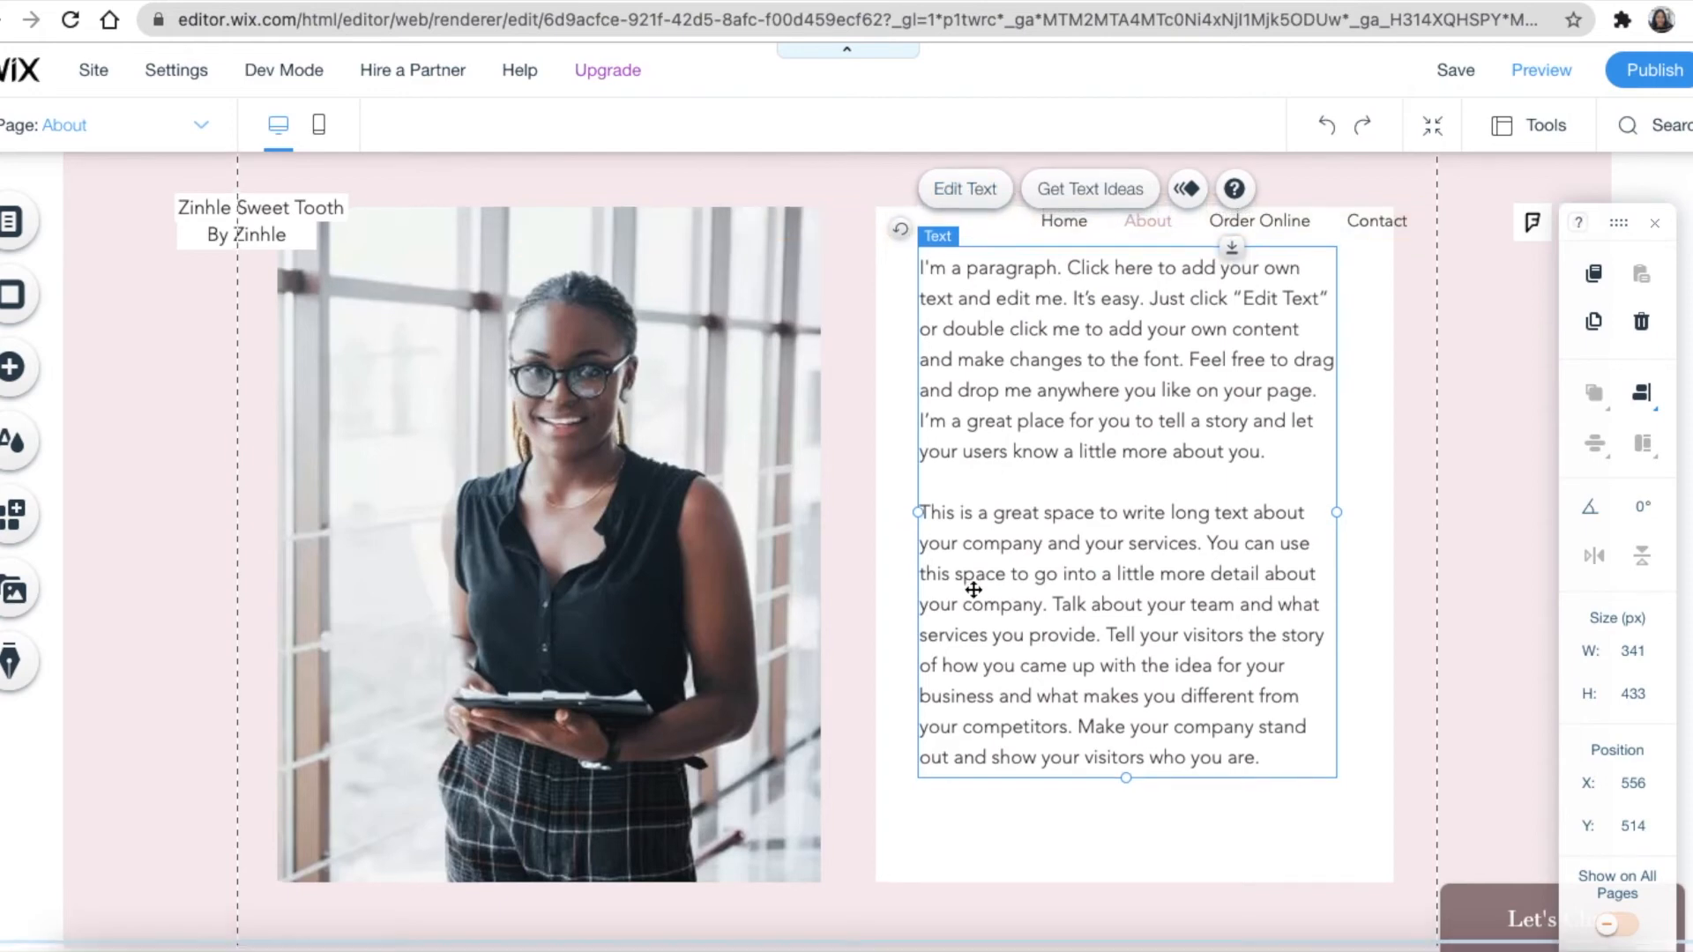
{"action": "scroll", "coordinate": [973, 589], "scroll_direction": "down", "scroll_amount": 3}
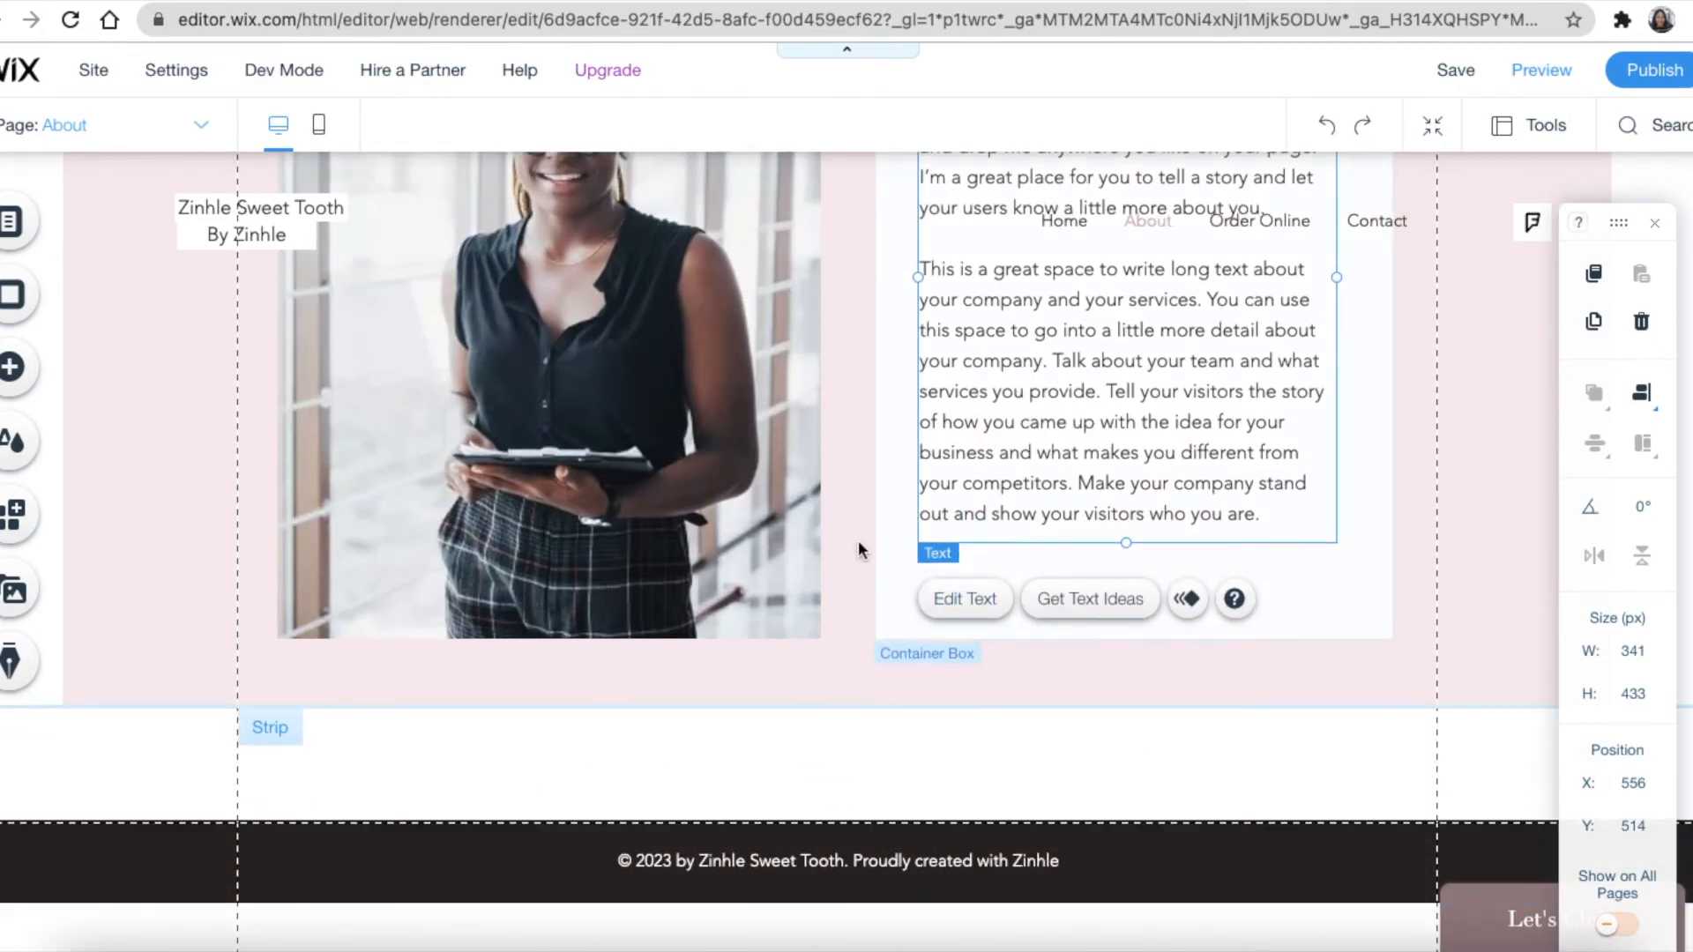
{"action": "scroll", "coordinate": [857, 549], "scroll_direction": "up", "scroll_amount": 9}
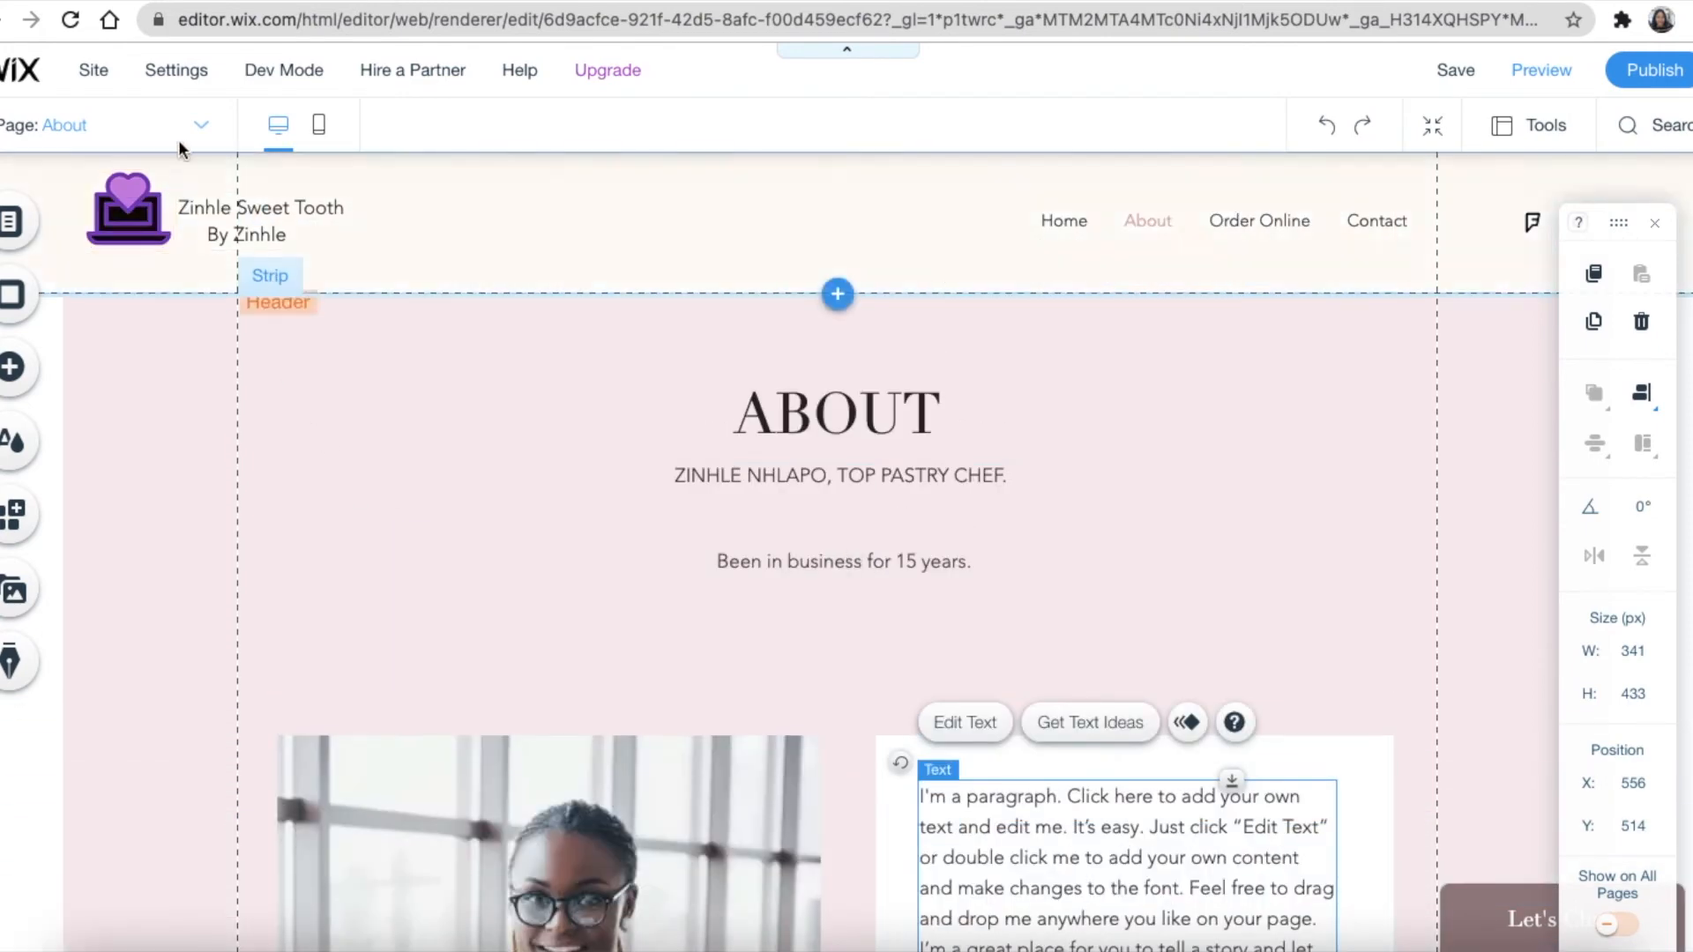
Switch to the Order Online page and scroll through its cake heading, Lunch Menu and order cart
{"action": "left_click", "coordinate": [185, 128]}
{"action": "left_click", "coordinate": [102, 246]}
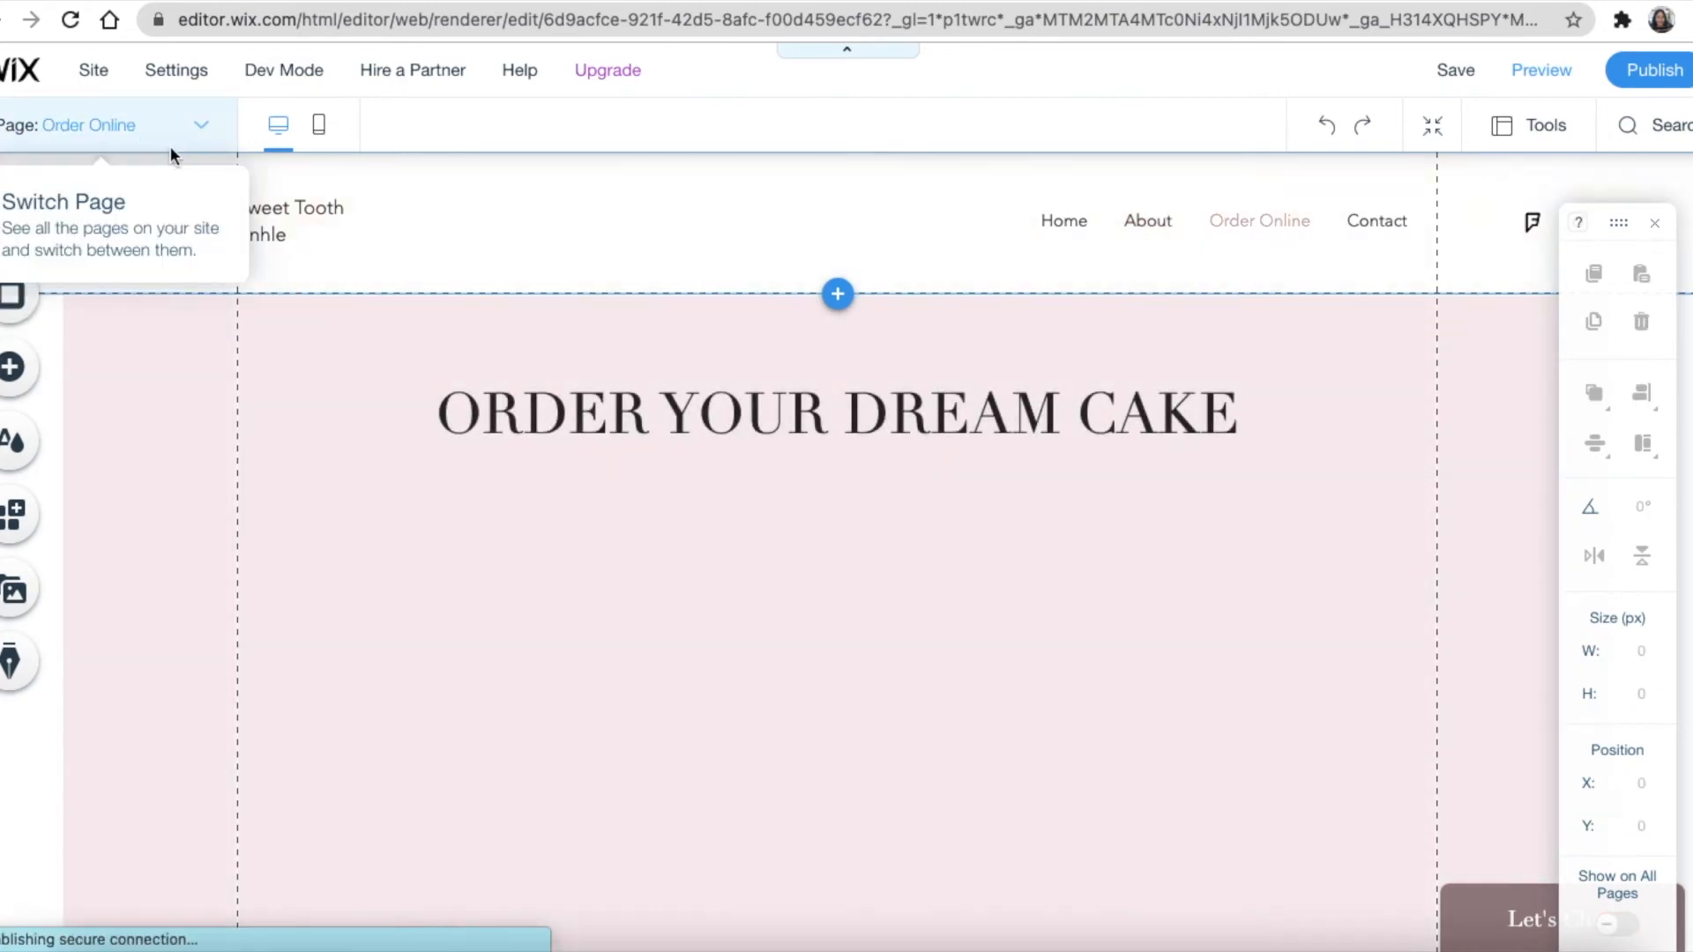
{"action": "scroll", "coordinate": [735, 389], "scroll_direction": "down", "scroll_amount": 3}
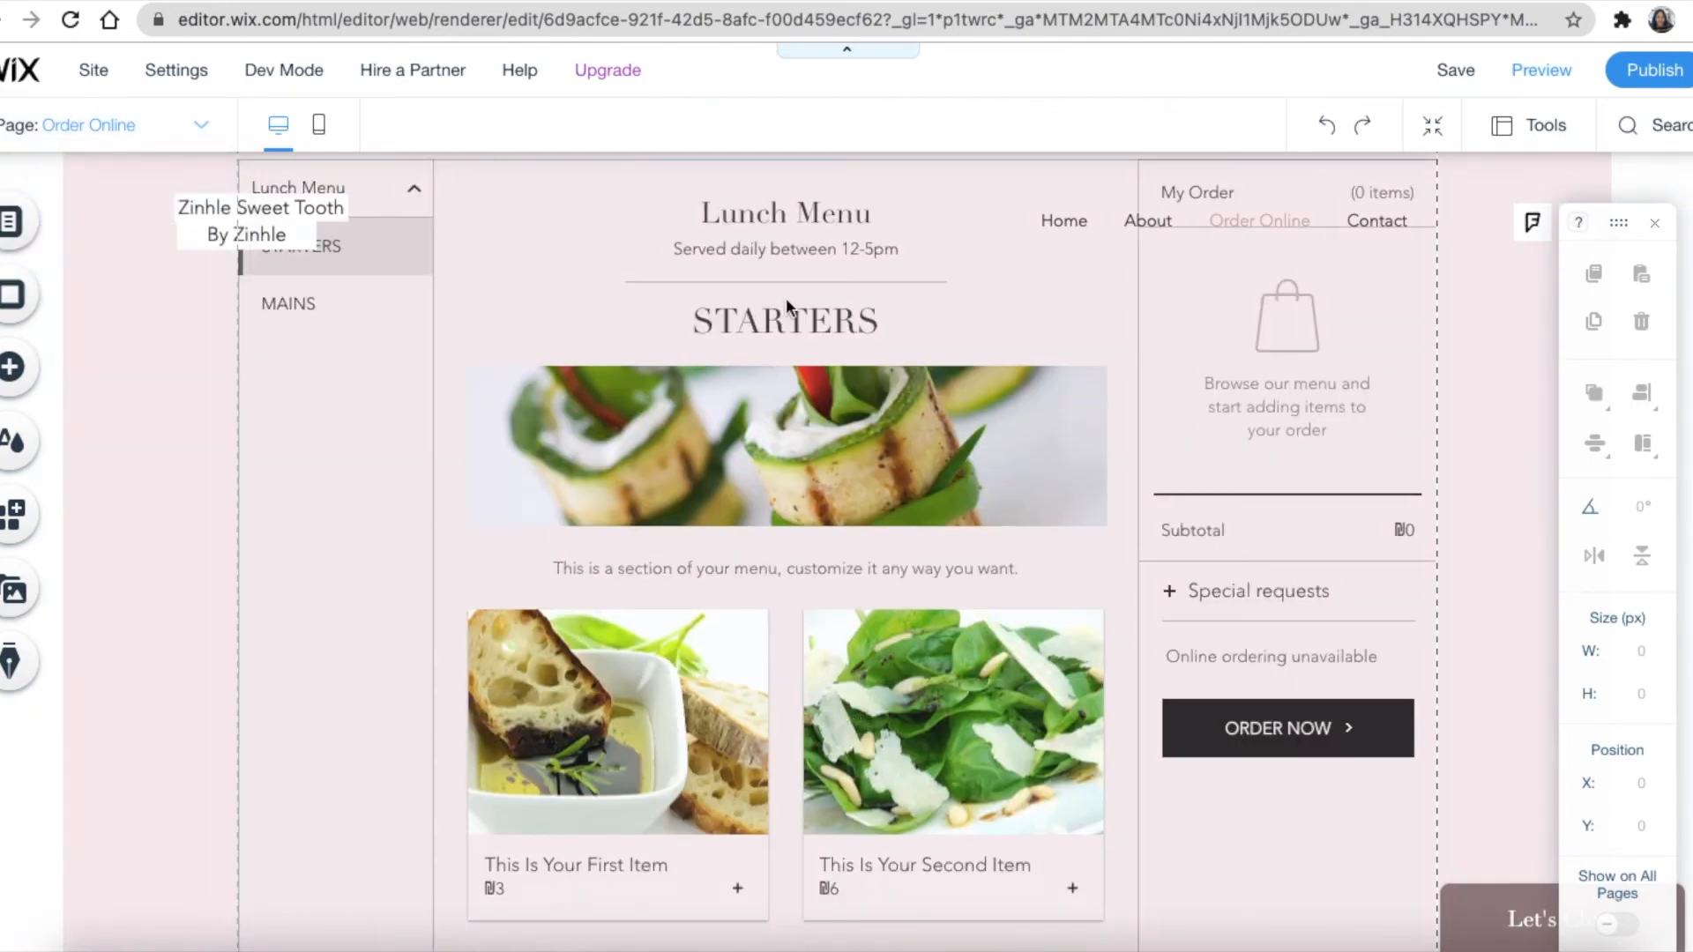
{"action": "scroll", "coordinate": [1036, 565], "scroll_direction": "down", "scroll_amount": 1}
{"action": "scroll", "coordinate": [976, 473], "scroll_direction": "up", "scroll_amount": 5}
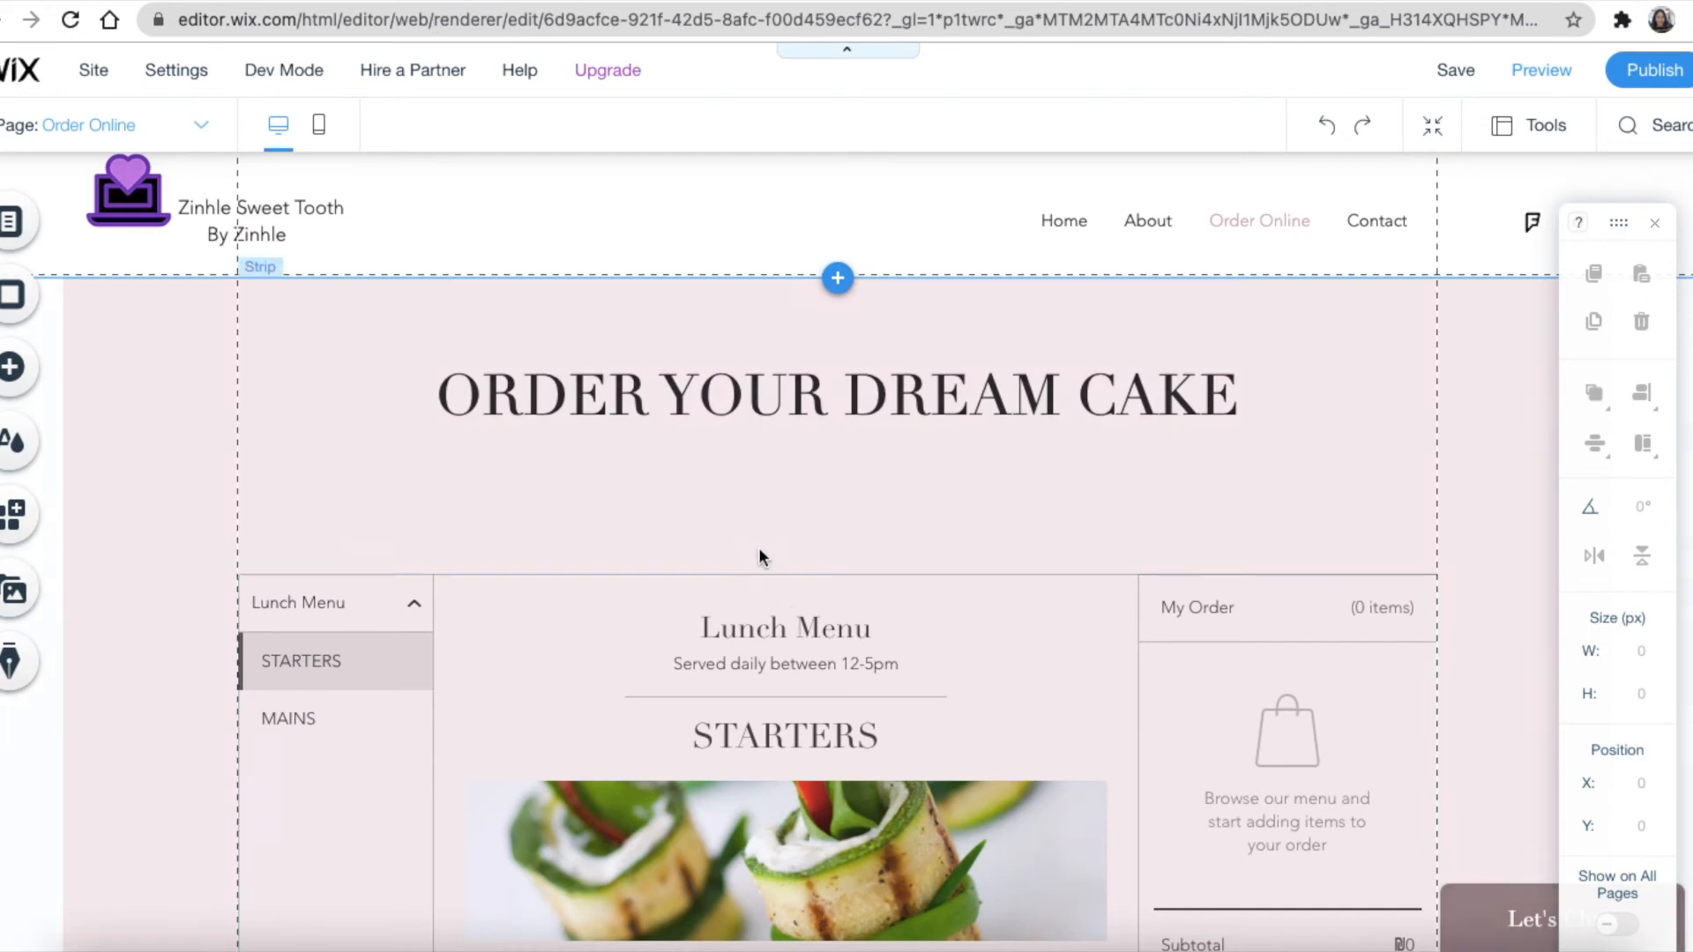
{"action": "scroll", "coordinate": [744, 532], "scroll_direction": "up", "scroll_amount": 1}
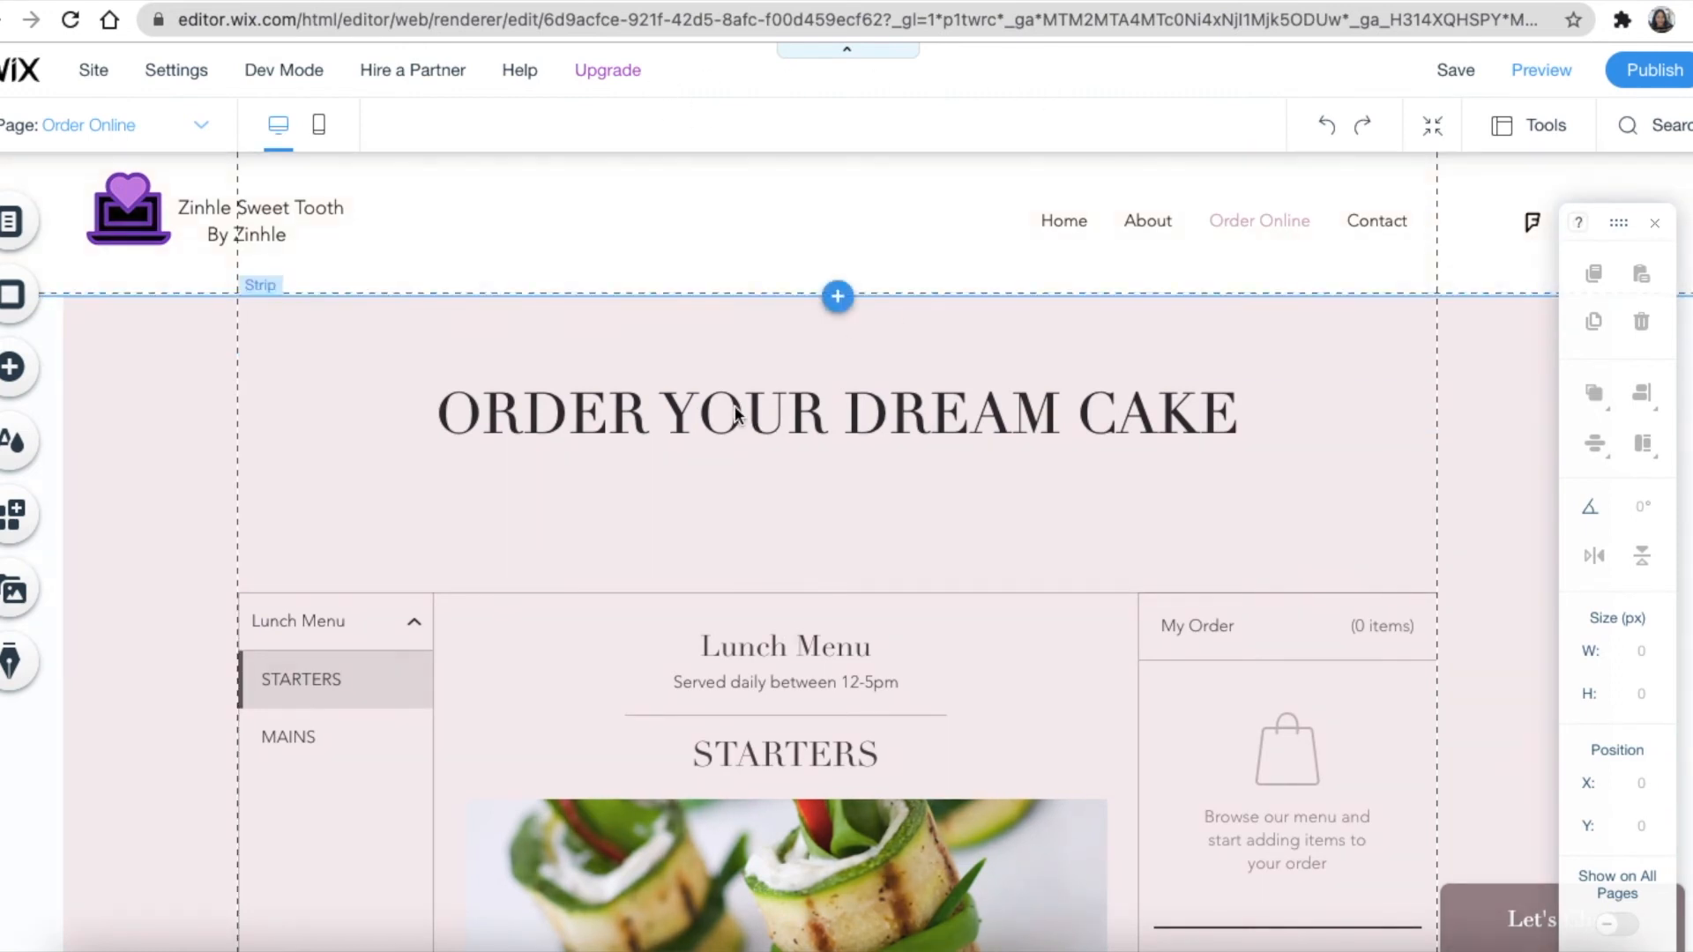
{"action": "scroll", "coordinate": [928, 575], "scroll_direction": "down", "scroll_amount": 1}
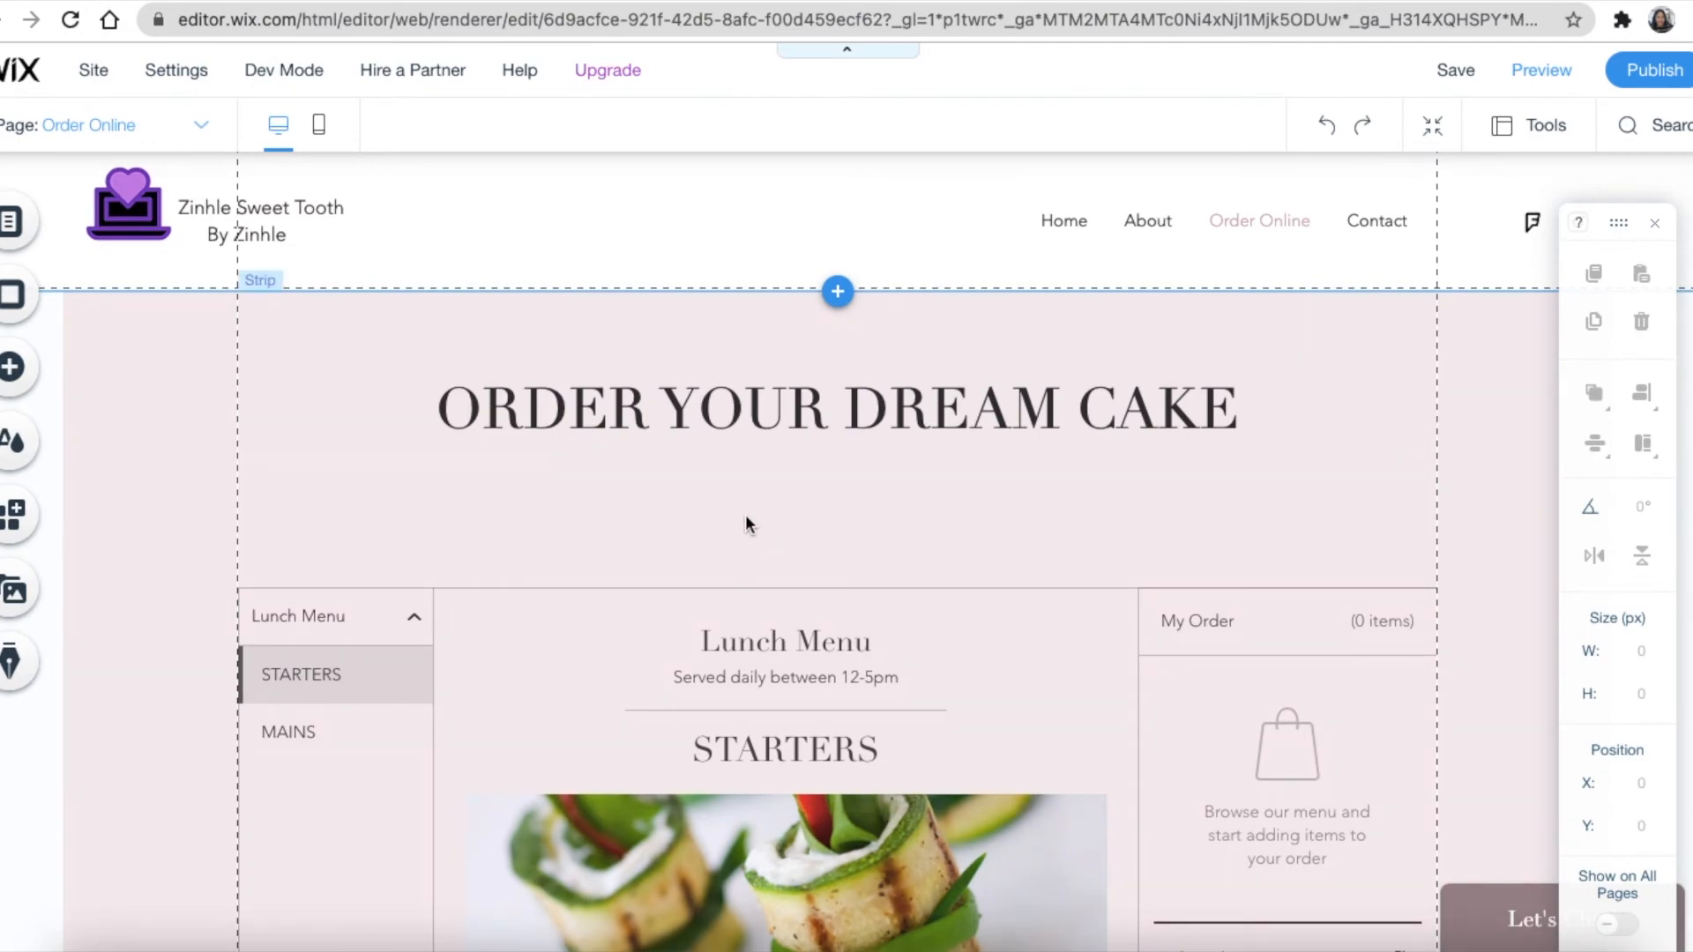
{"action": "scroll", "coordinate": [744, 515], "scroll_direction": "down", "scroll_amount": 5}
{"action": "scroll", "coordinate": [745, 515], "scroll_direction": "down", "scroll_amount": 7}
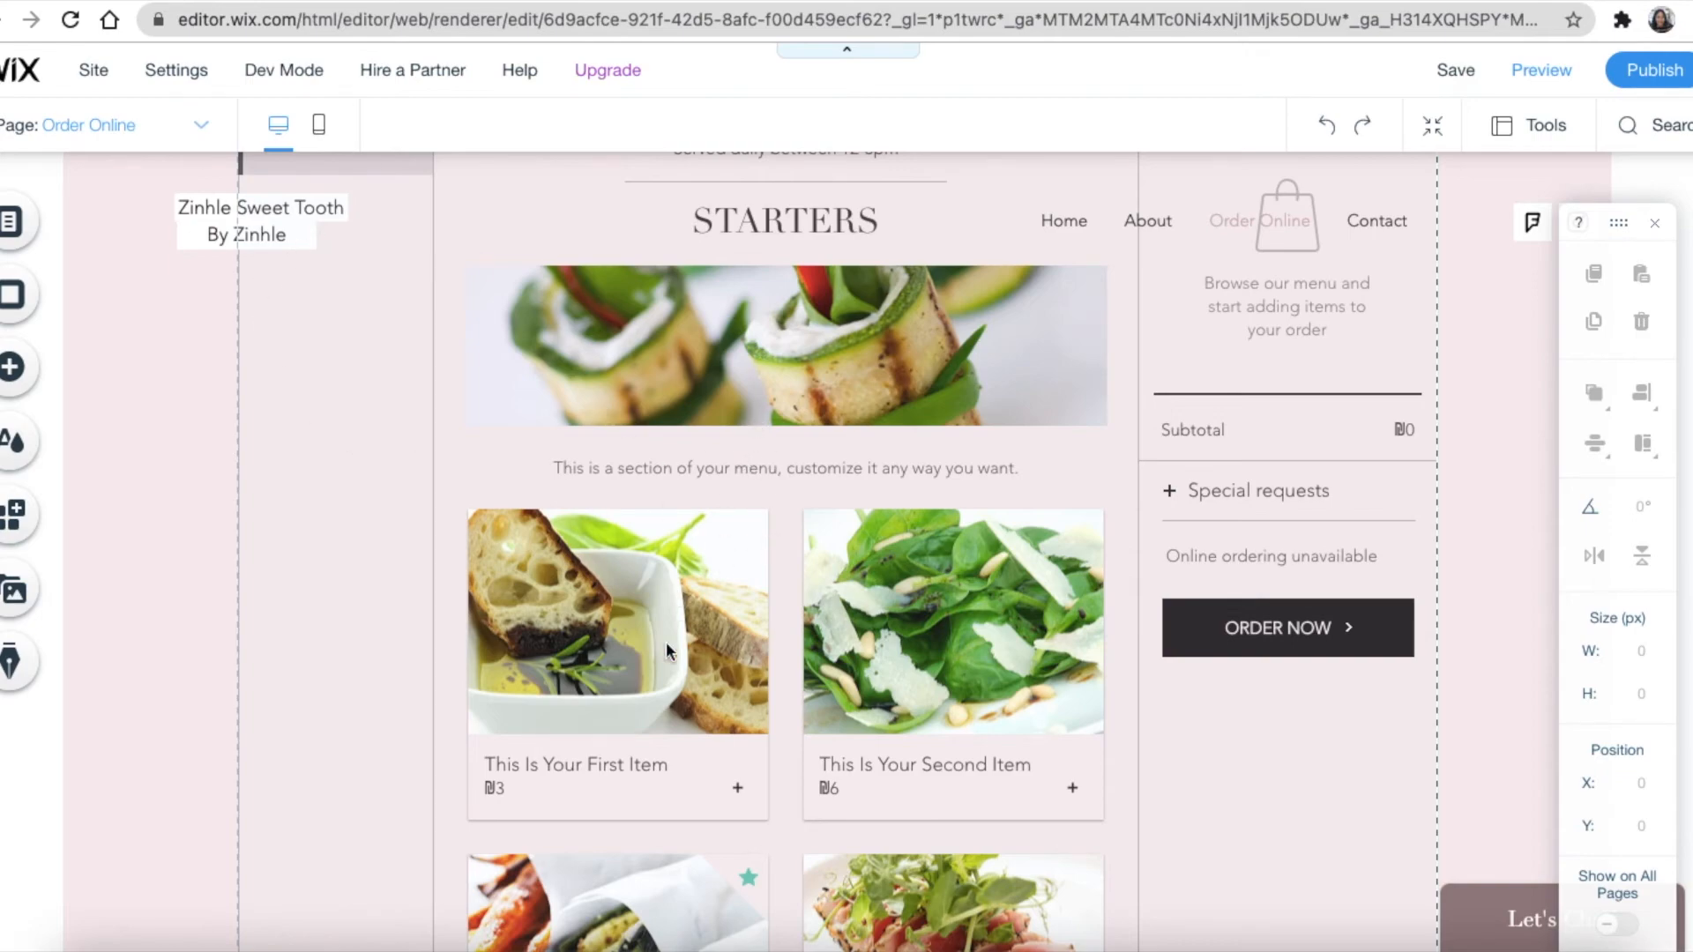
{"action": "scroll", "coordinate": [993, 562], "scroll_direction": "down", "scroll_amount": 5}
{"action": "scroll", "coordinate": [987, 562], "scroll_direction": "up", "scroll_amount": 10}
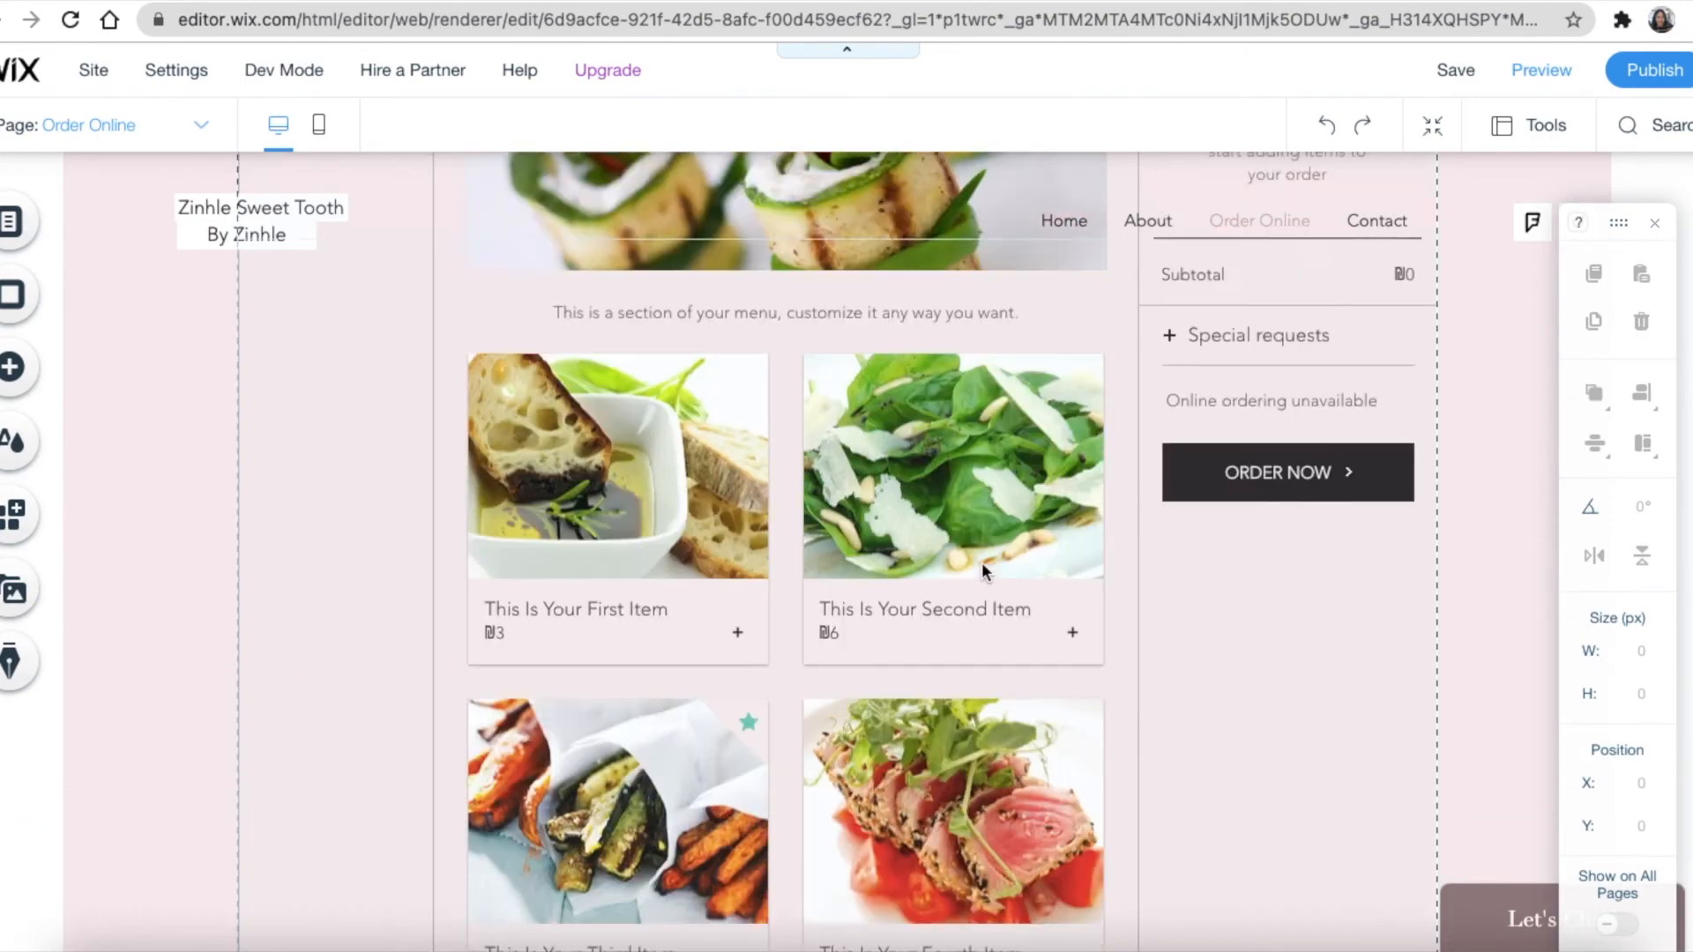
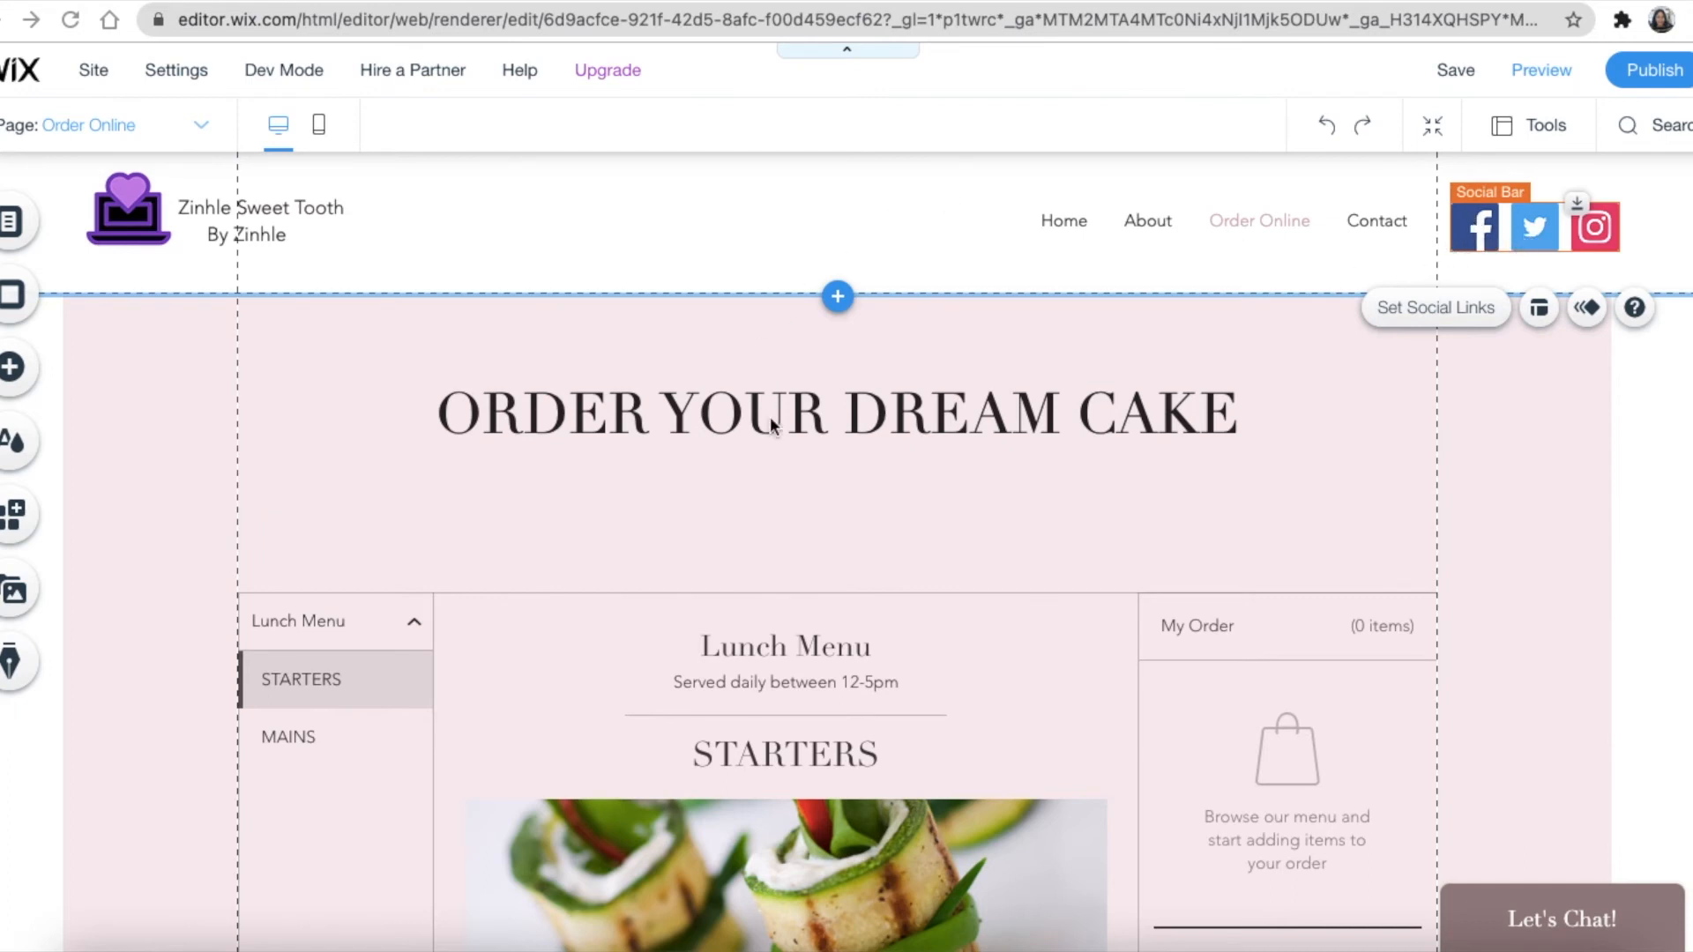
Swap the header social bar's Facebook icon for the black circular Facebook icon, found by searching 'face'
{"action": "left_click", "coordinate": [1486, 240]}
{"action": "left_click", "coordinate": [1490, 231]}
{"action": "left_click", "coordinate": [1468, 313]}
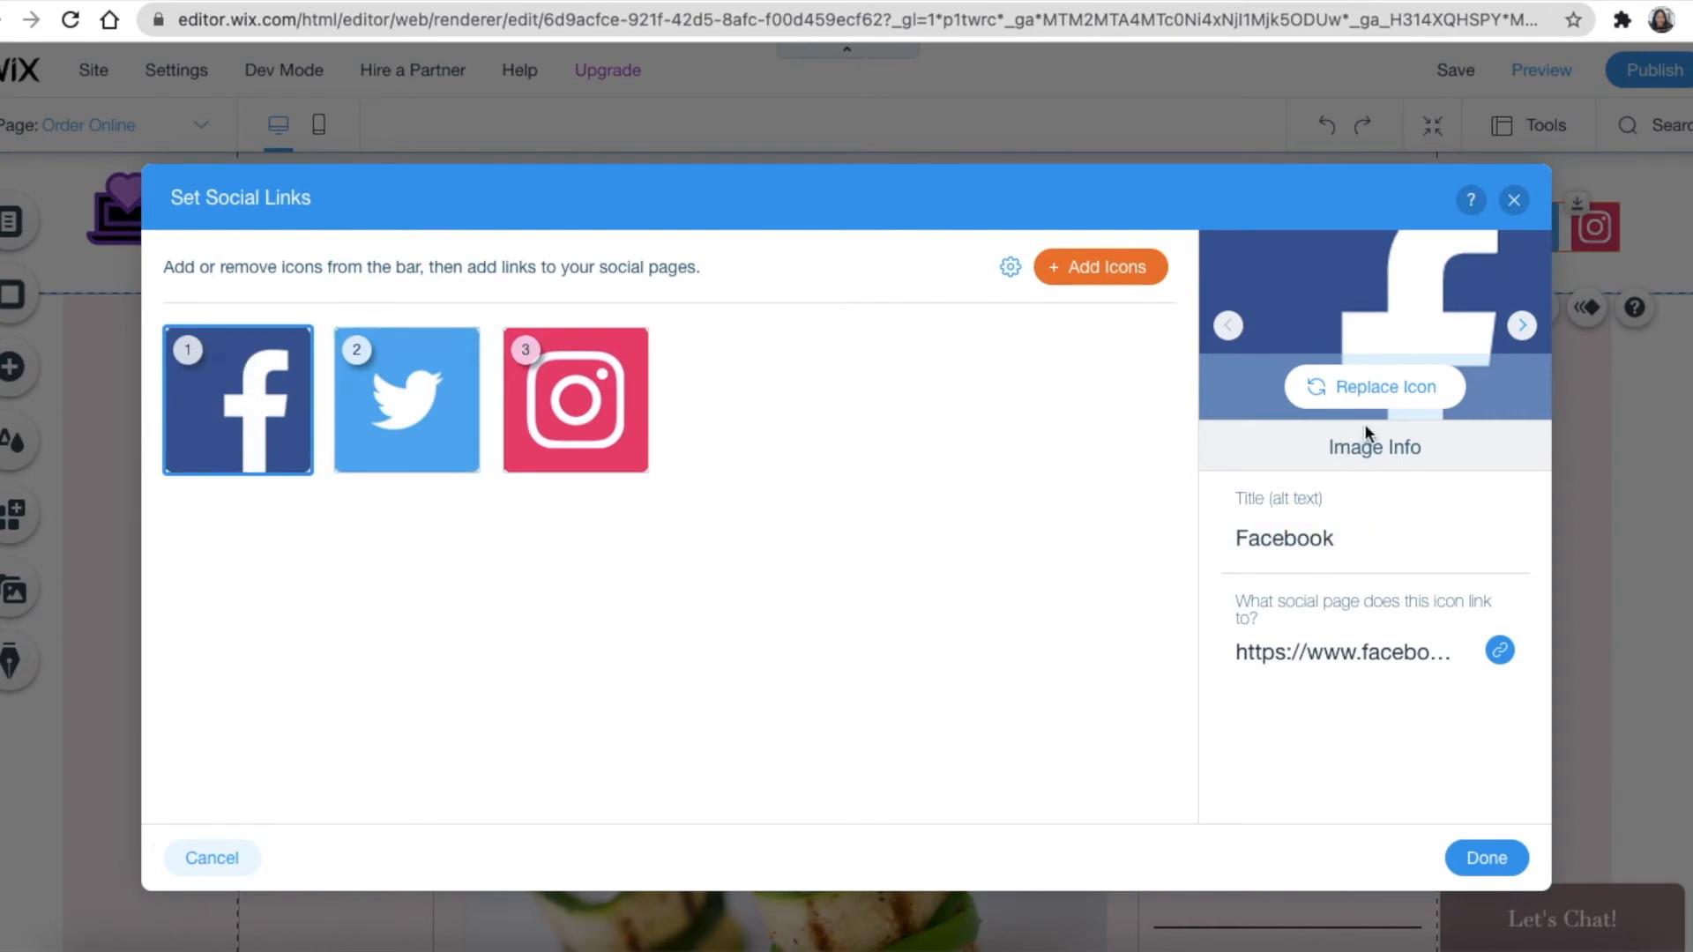
{"action": "left_click", "coordinate": [1396, 392]}
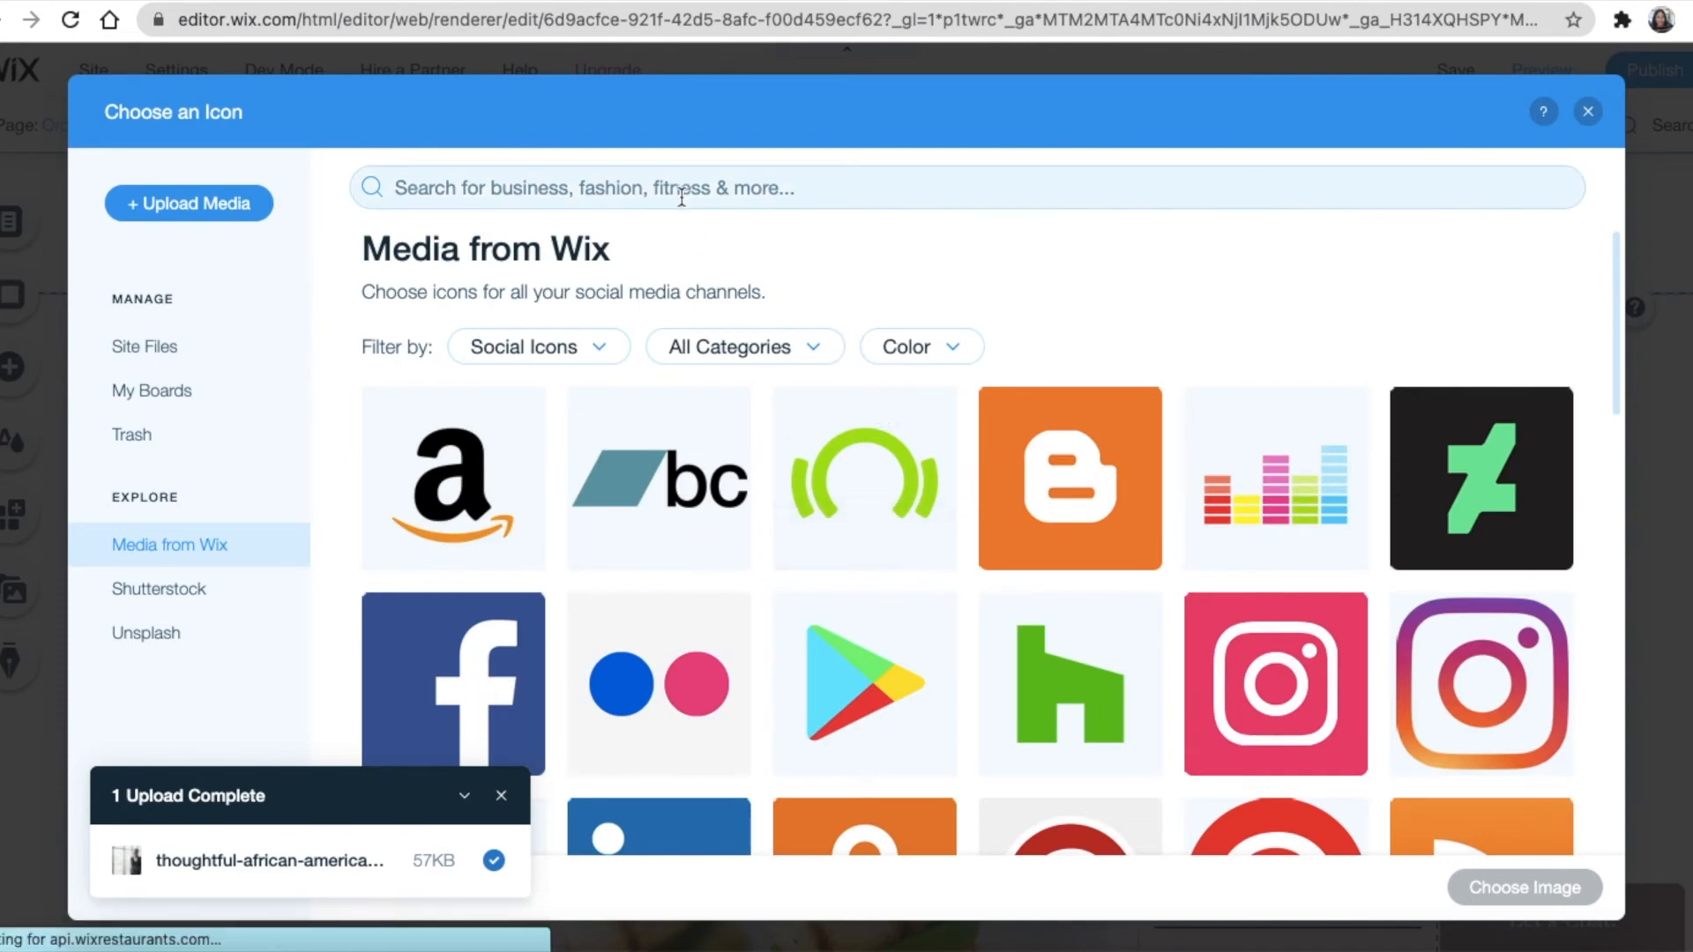
{"action": "left_click", "coordinate": [642, 188]}
{"action": "type", "text": "facebook"}
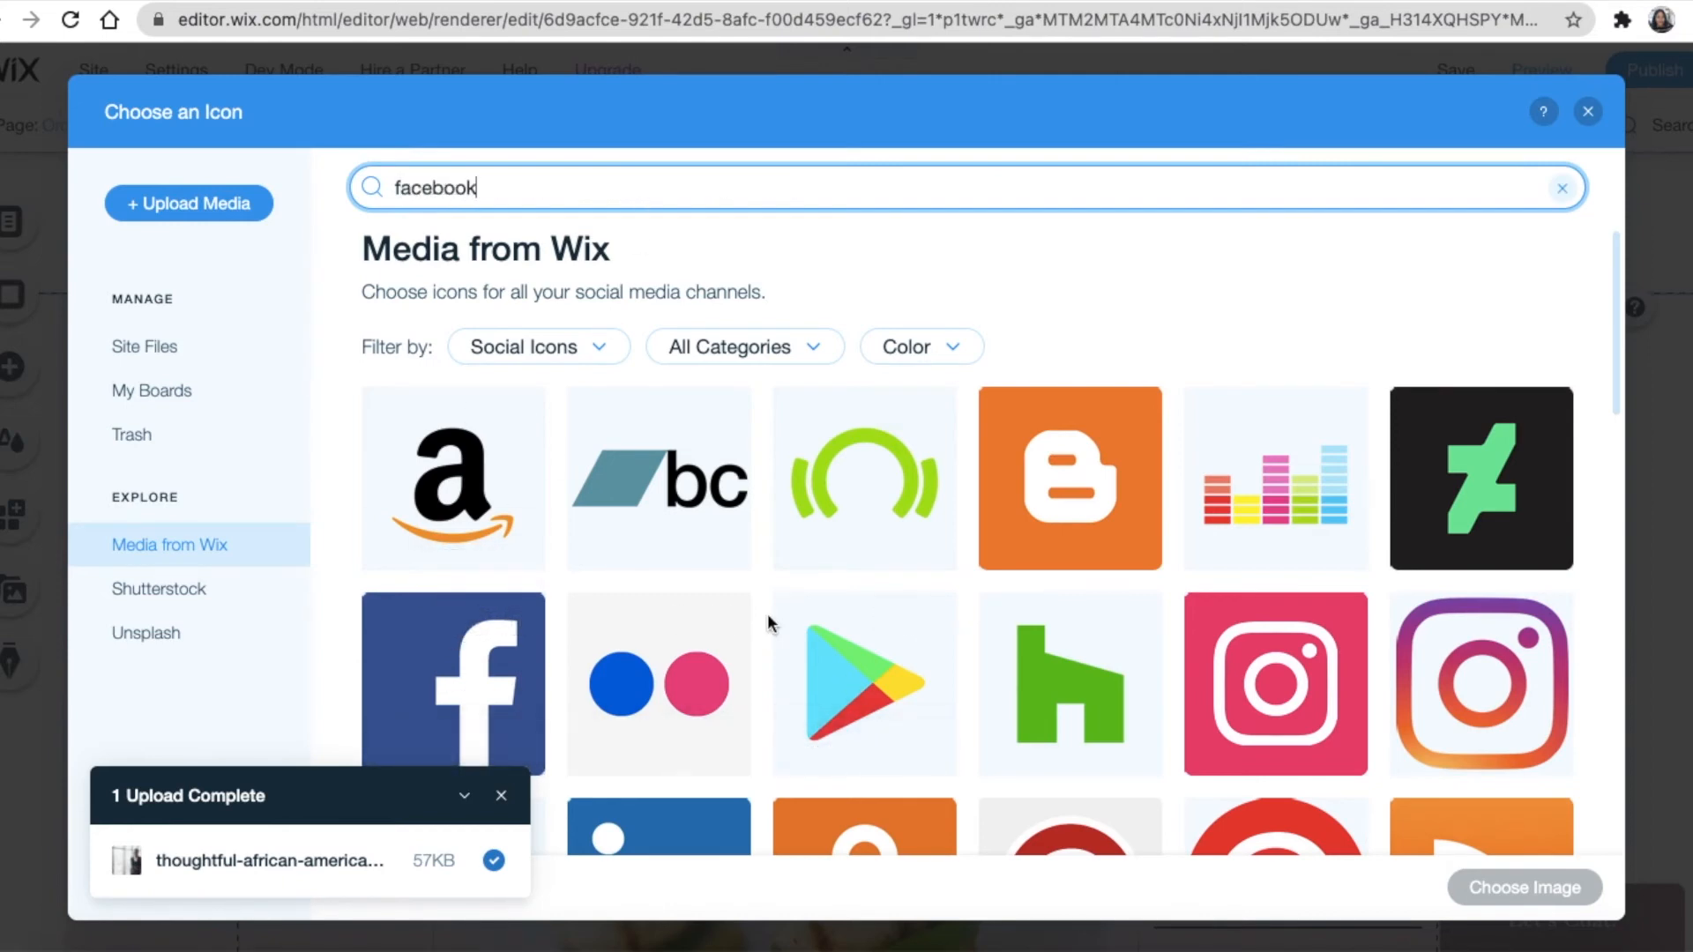
{"action": "key", "text": "Return"}
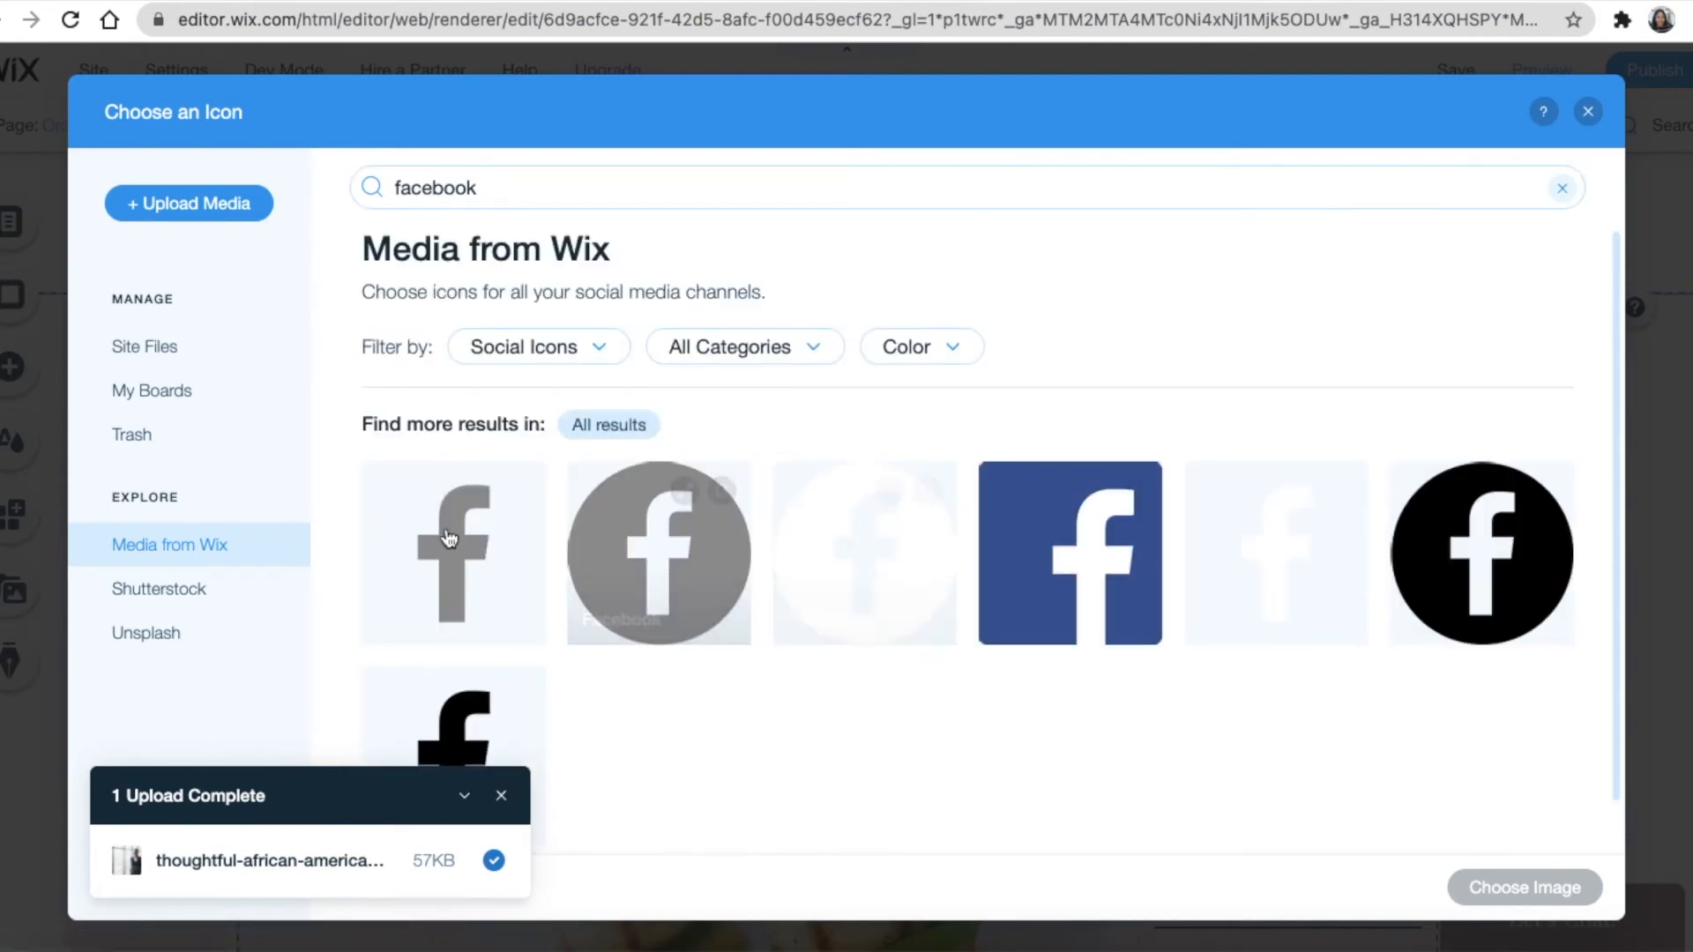
{"action": "left_click", "coordinate": [1537, 560]}
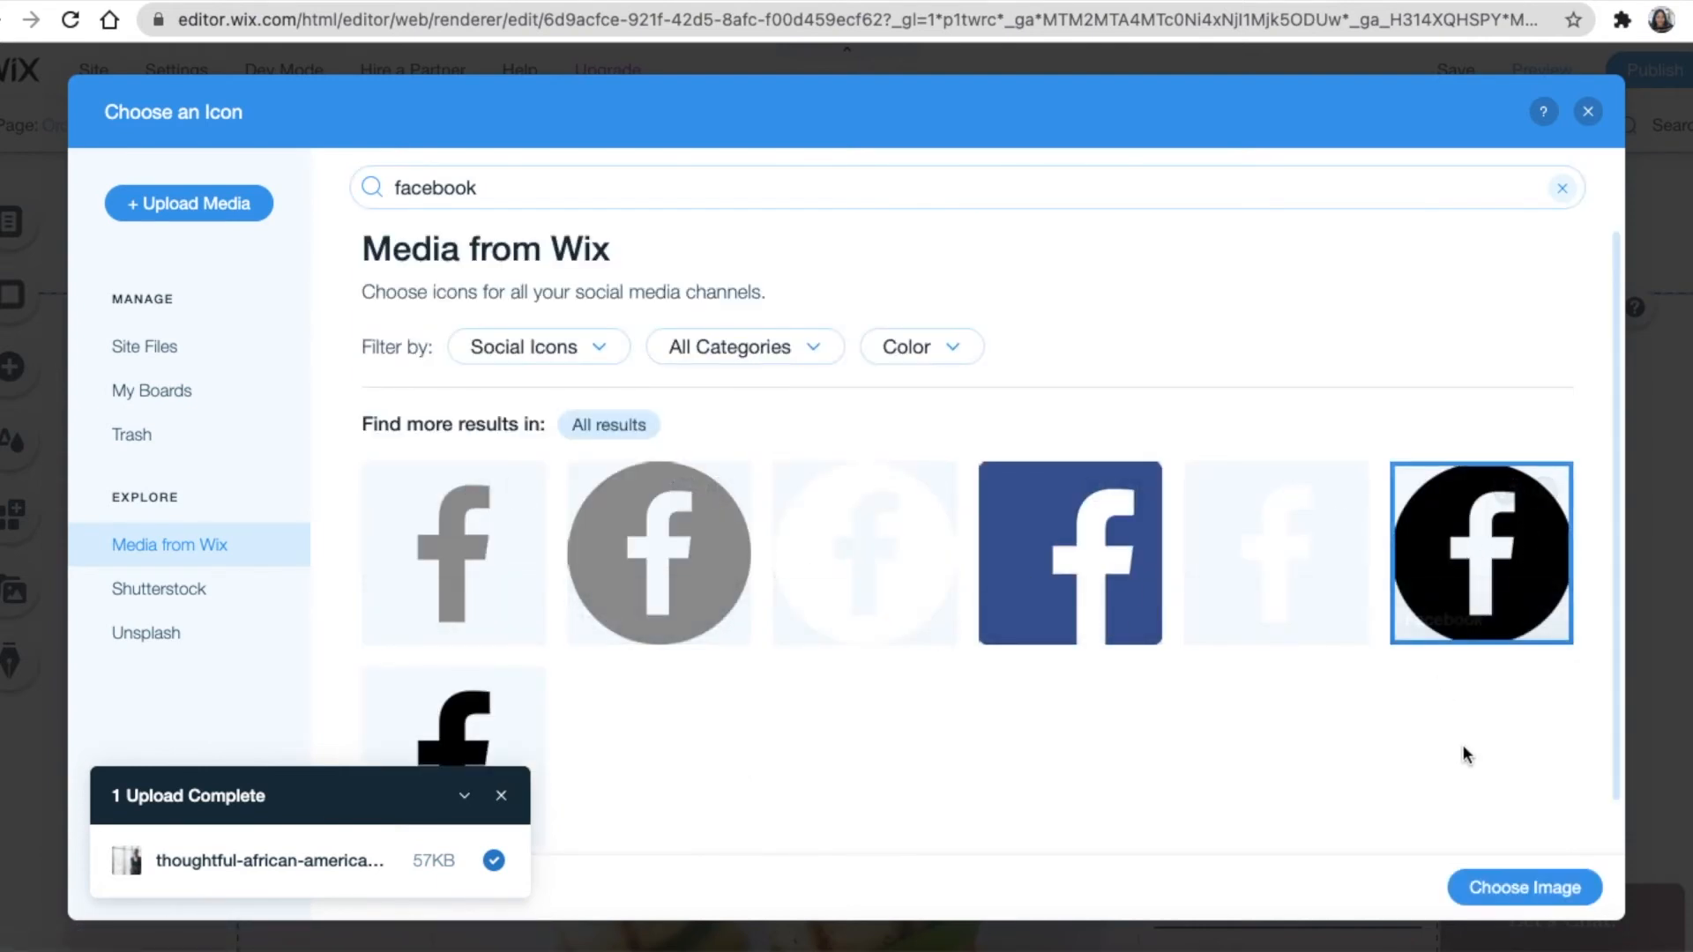
{"action": "left_click", "coordinate": [1526, 889]}
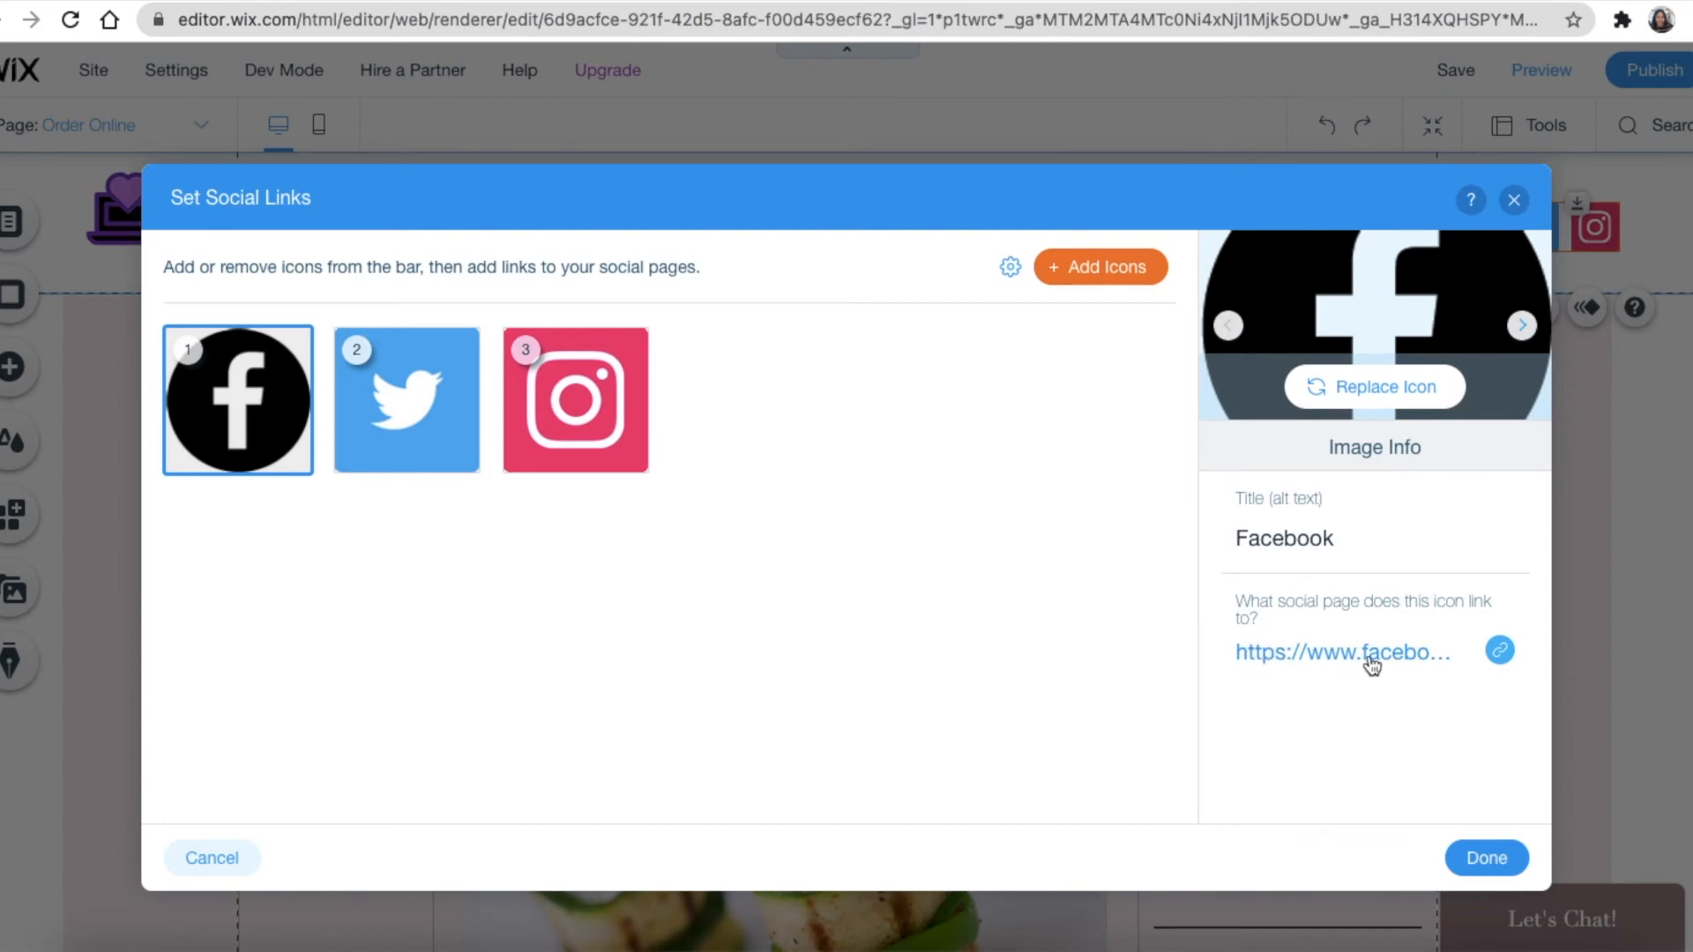
Point the Facebook icon's link at the 'ultidesign' profile
{"action": "left_click", "coordinate": [1500, 651]}
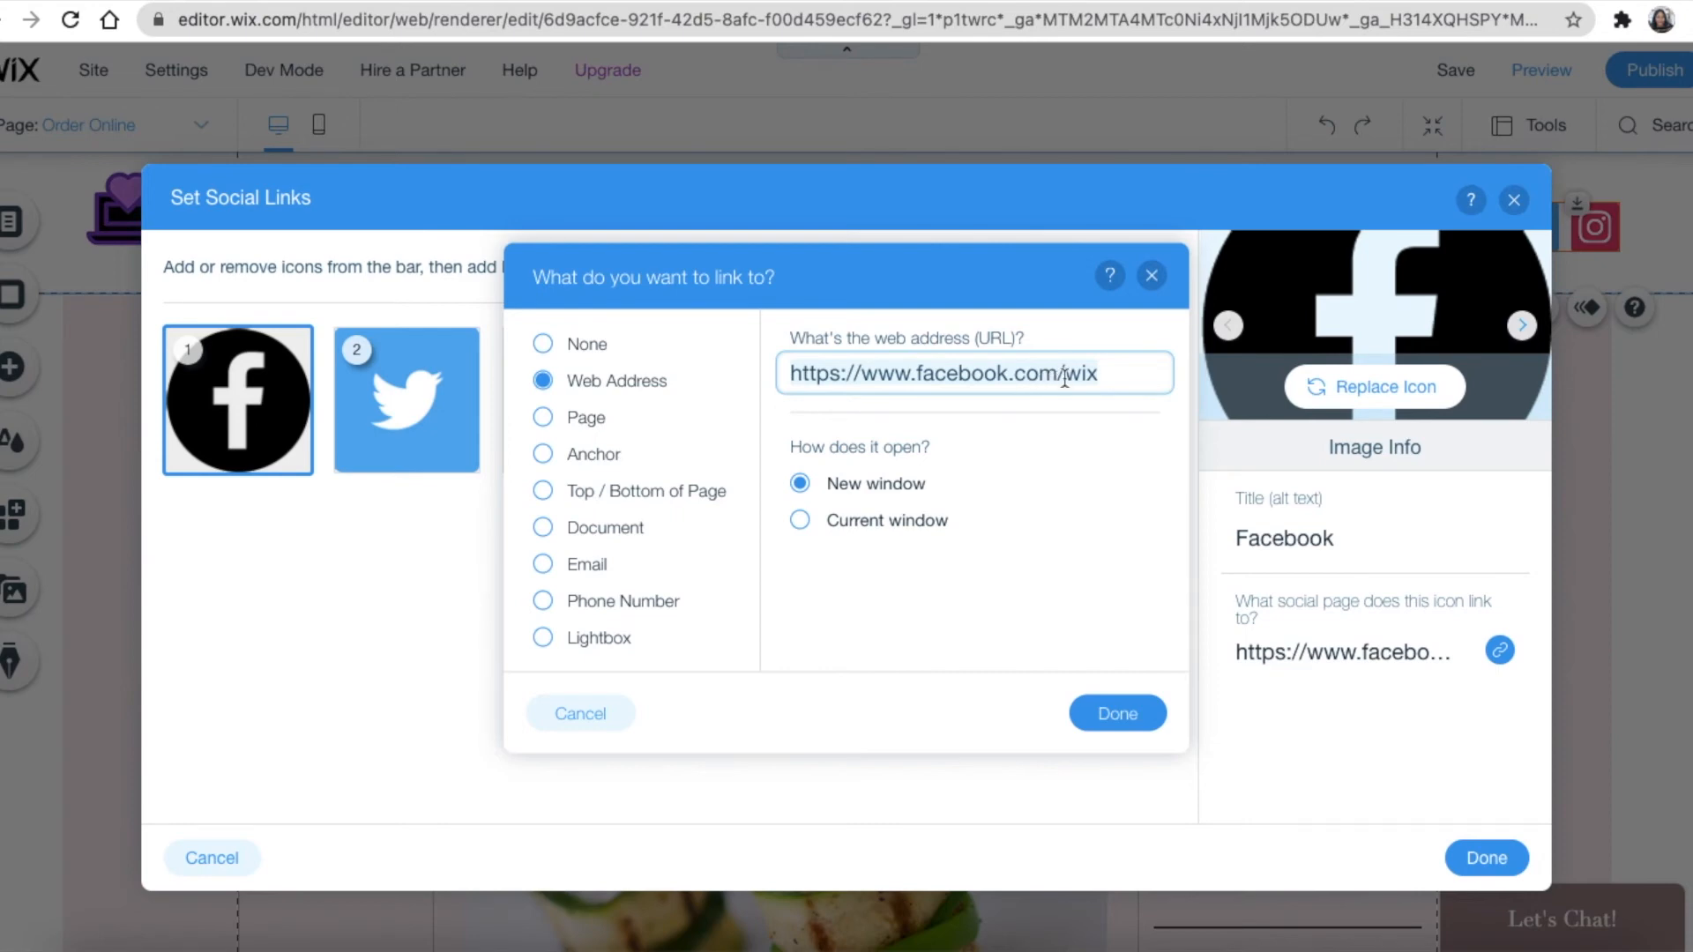
{"action": "left_click", "coordinate": [1114, 374]}
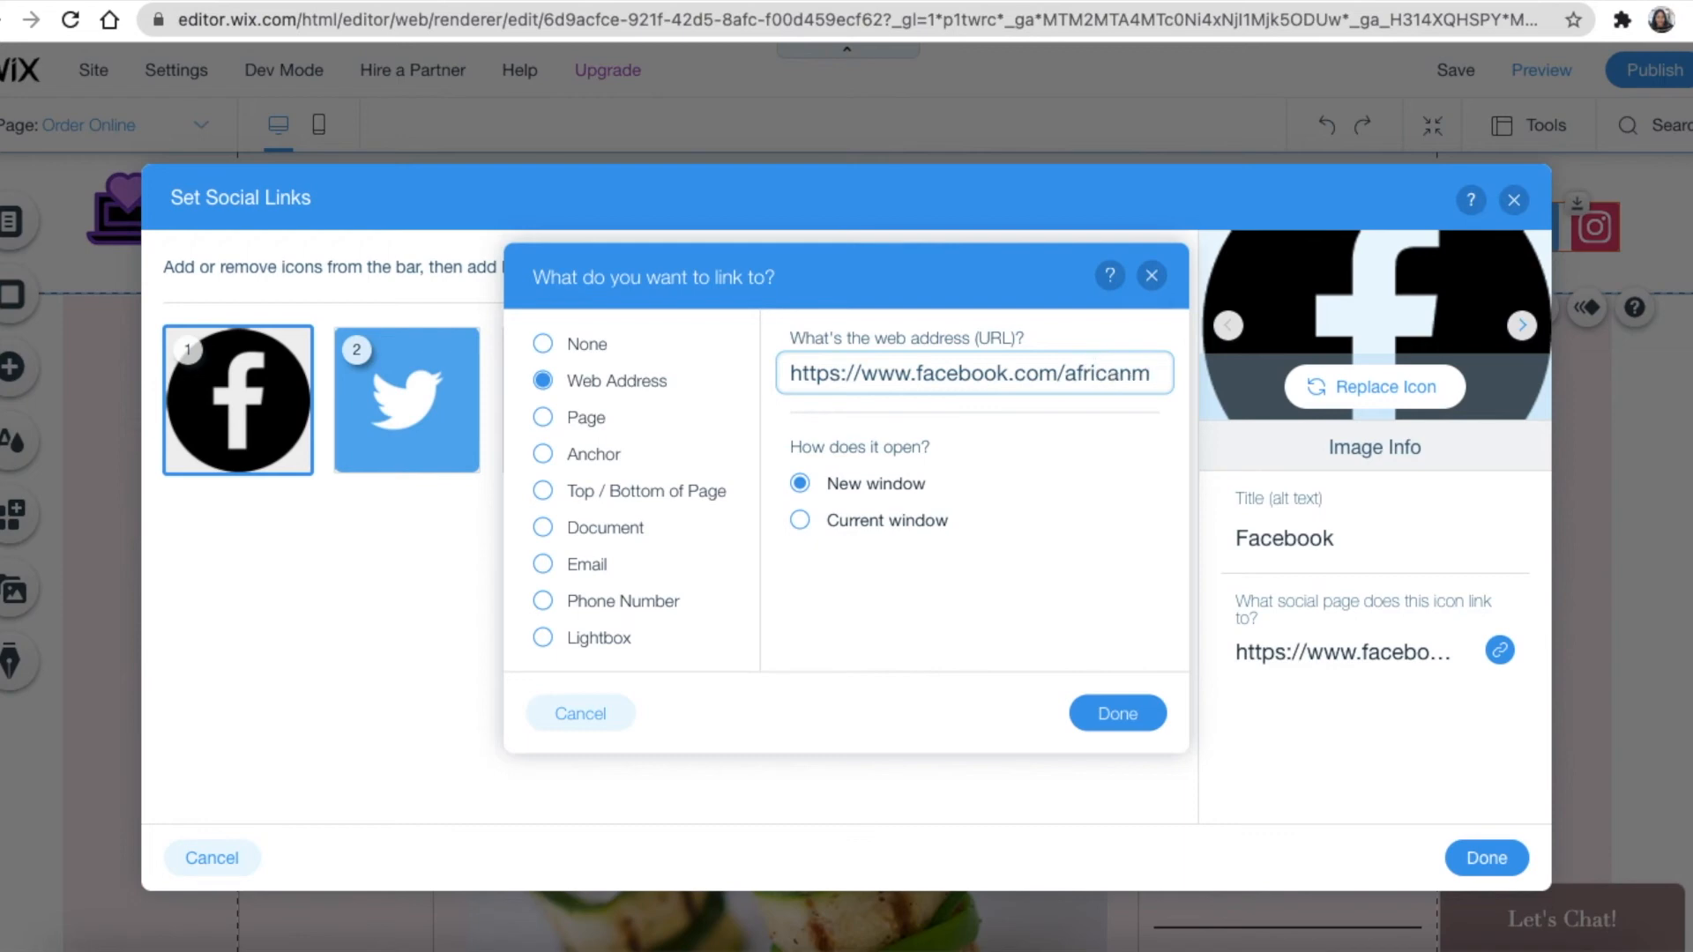
{"action": "type", "text": "ultidesign"}
{"action": "left_click", "coordinate": [1111, 710]}
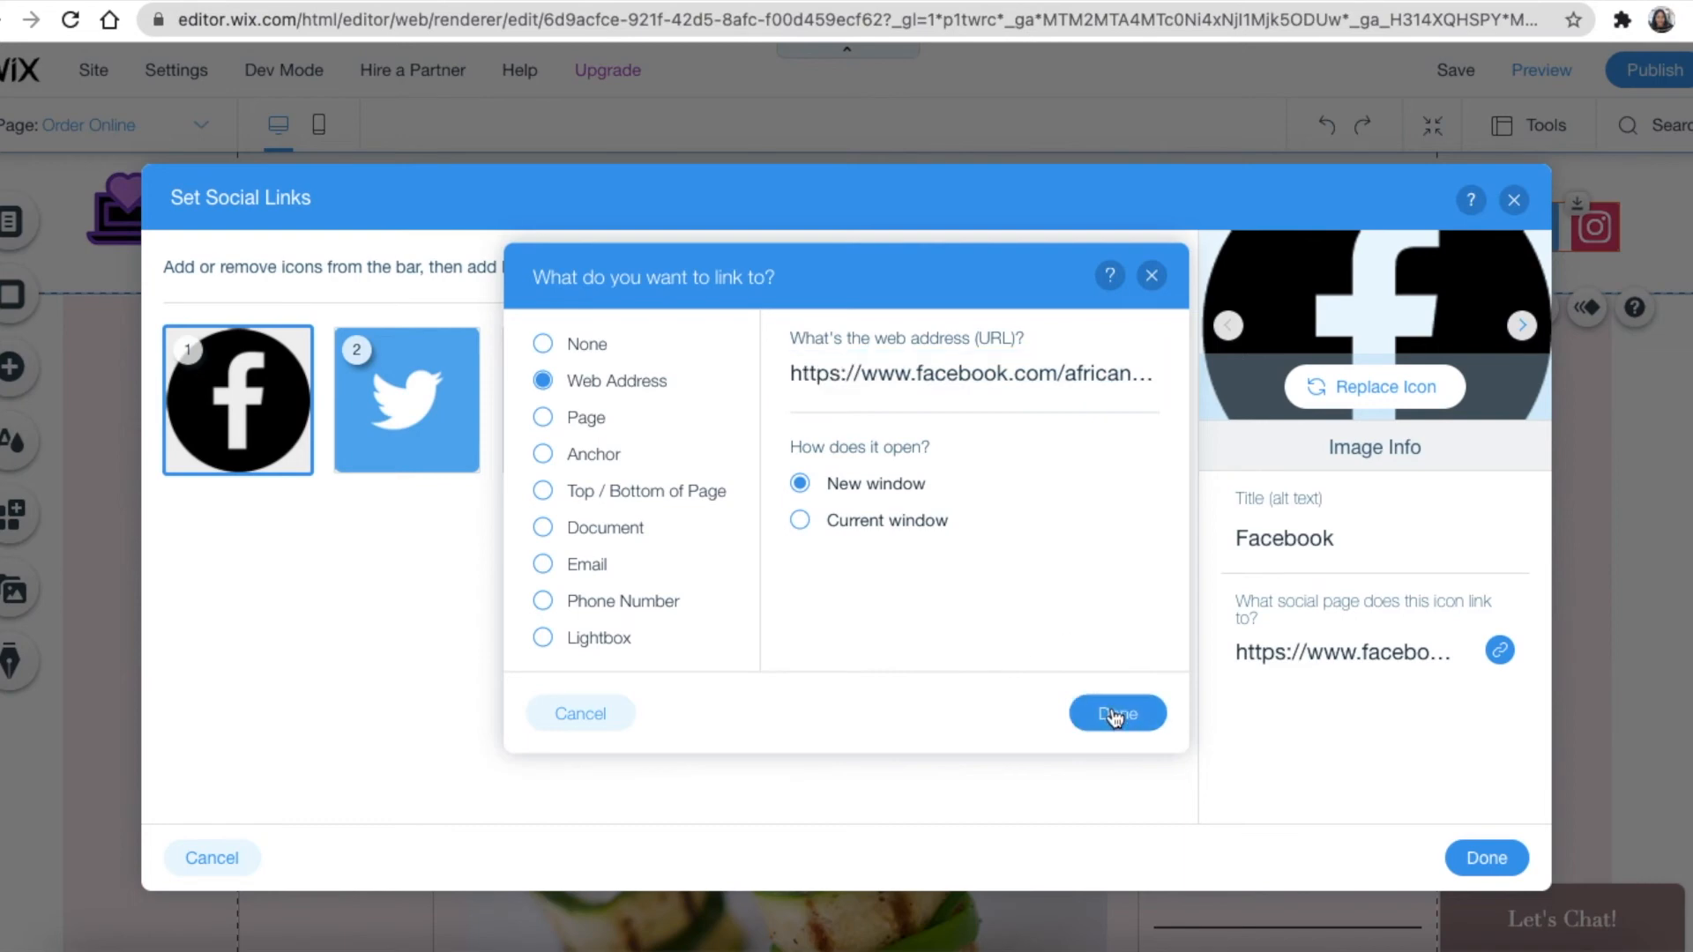
Point the Twitter icon's link at the 'africanmdesign' profile and save the social links
{"action": "left_click", "coordinate": [386, 394]}
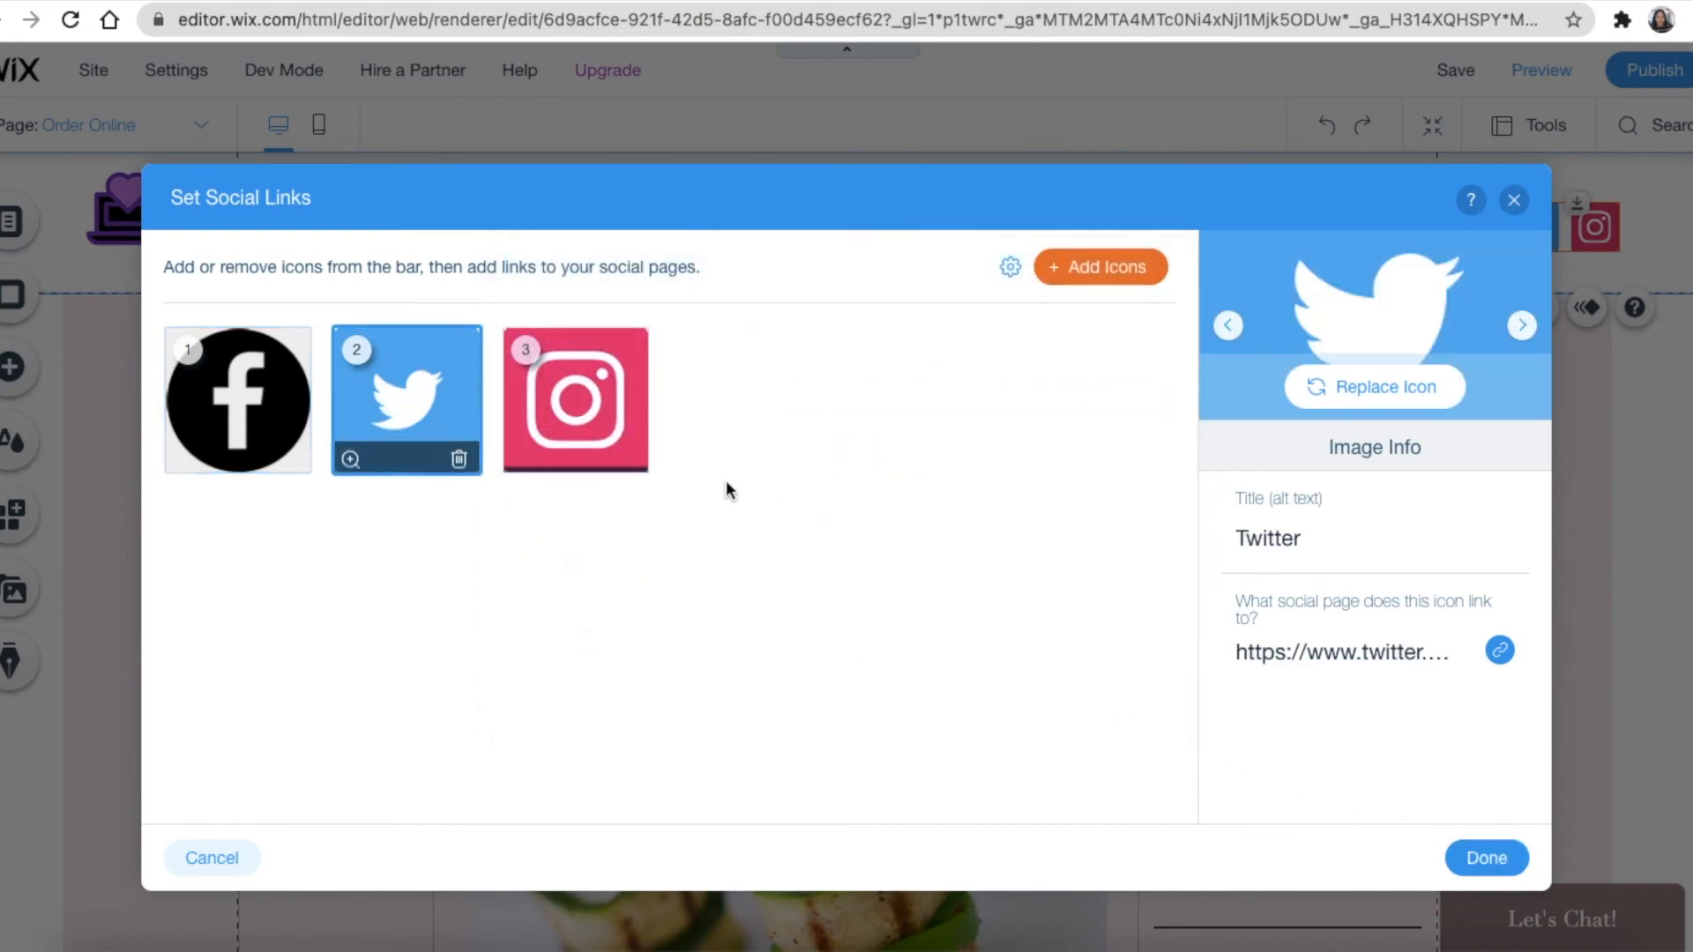
{"action": "left_click", "coordinate": [1499, 651]}
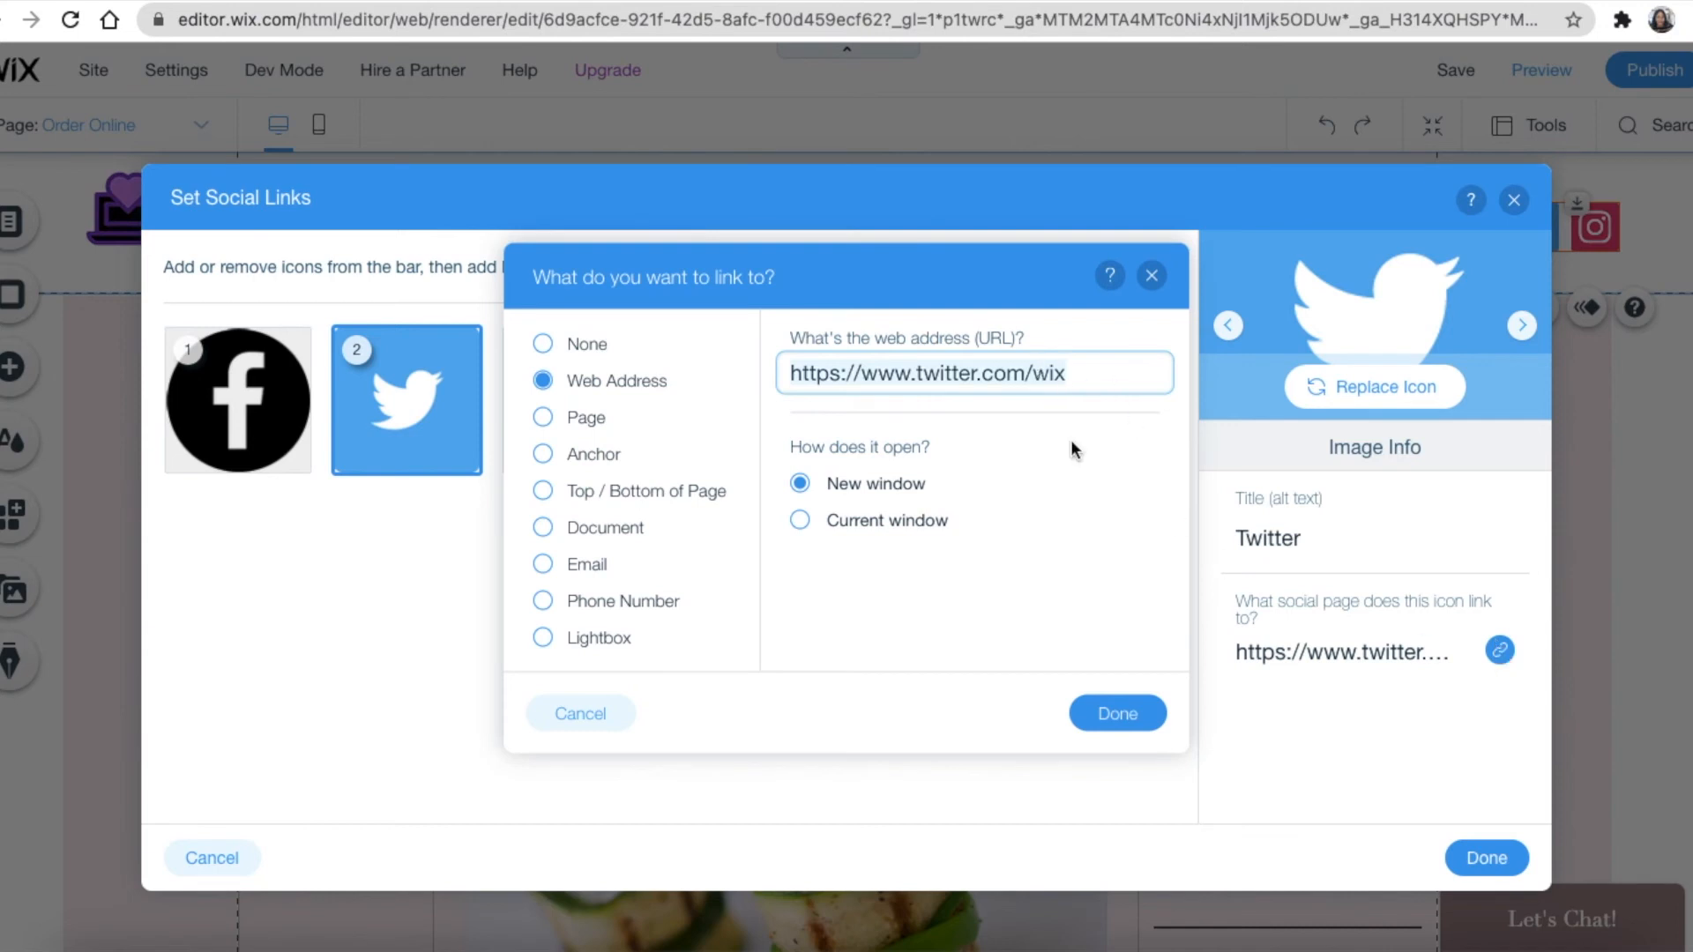
{"action": "left_click", "coordinate": [1084, 377]}
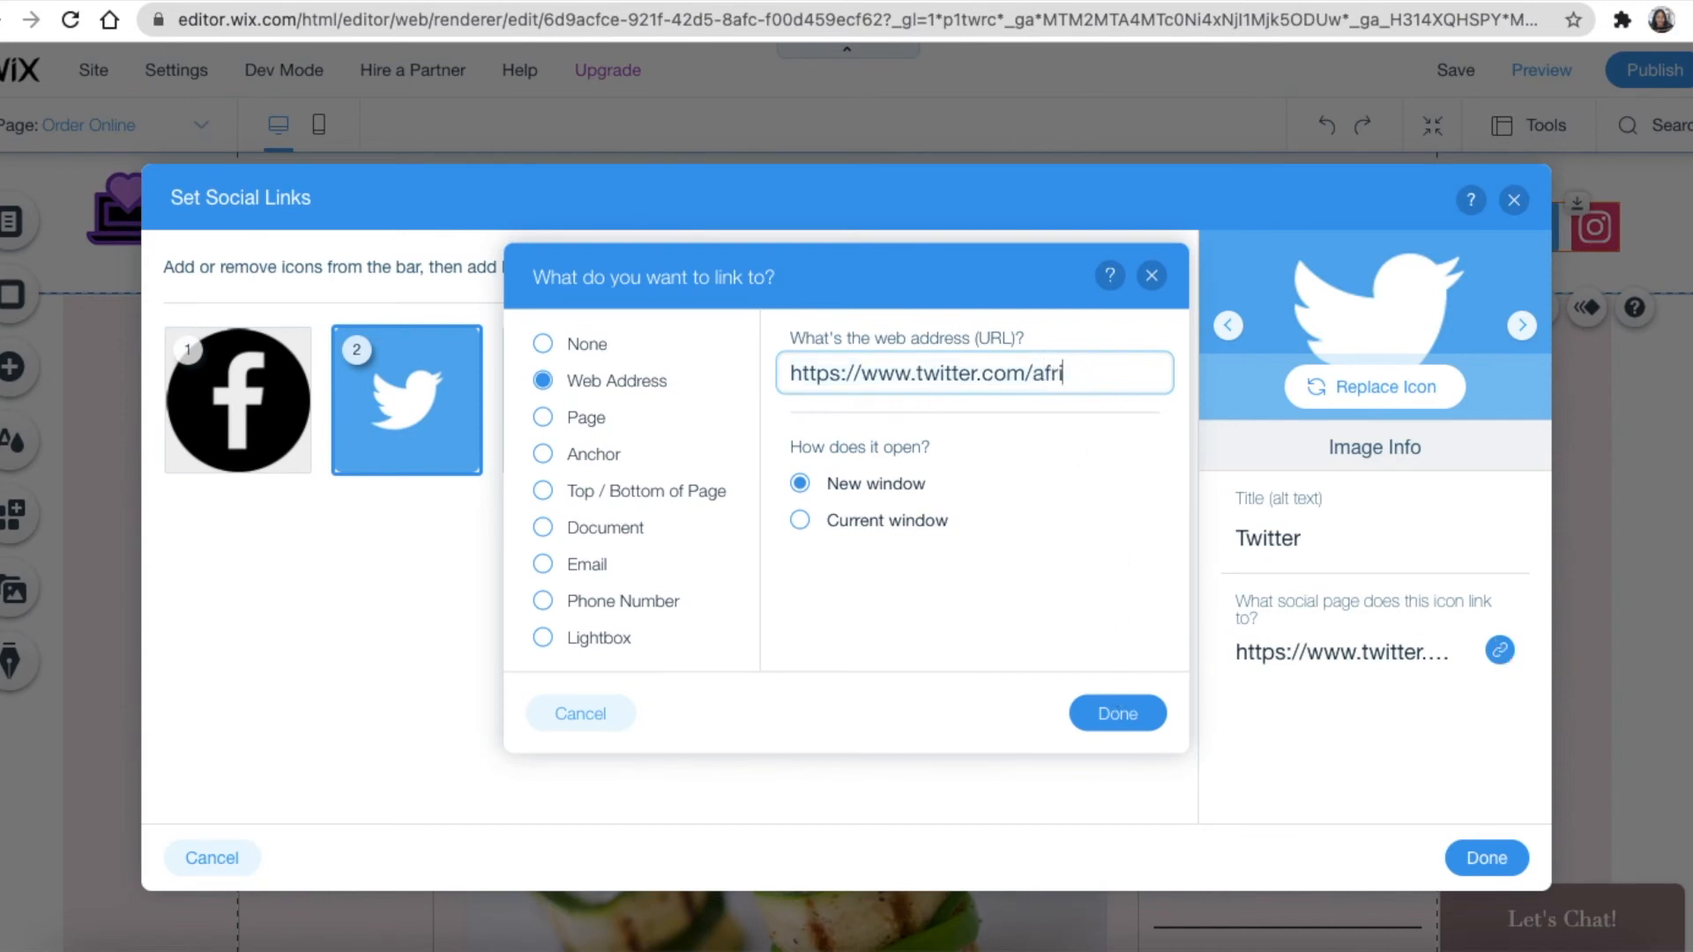
{"action": "type", "text": "africanmdesign"}
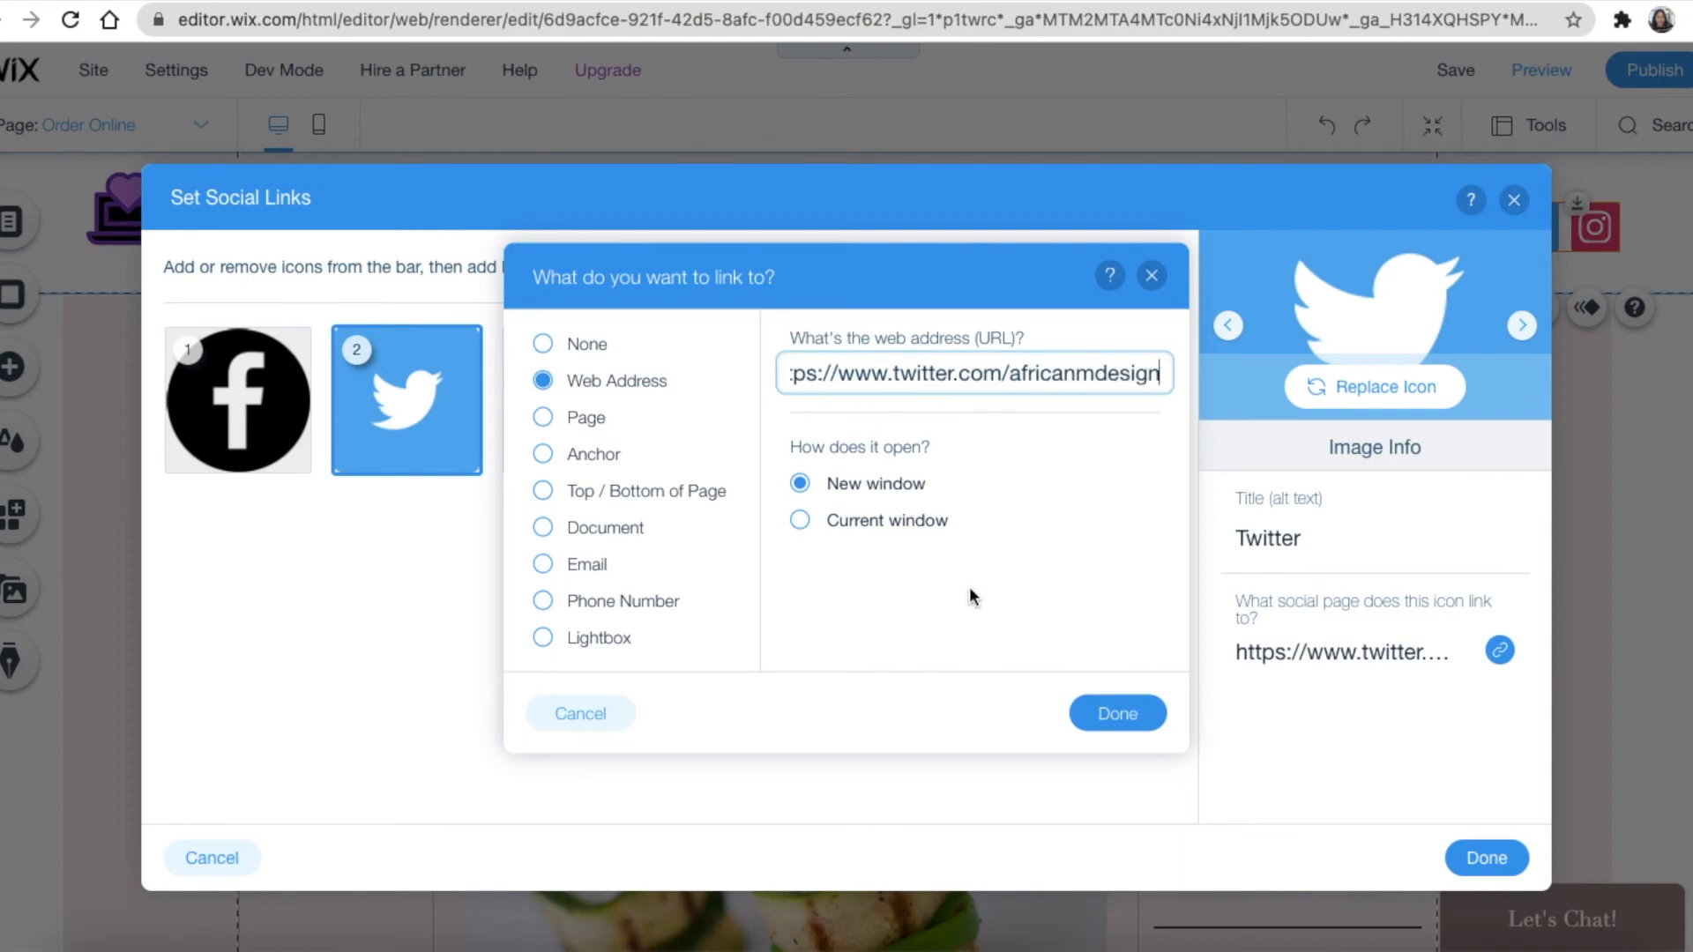
{"action": "left_click", "coordinate": [1116, 712]}
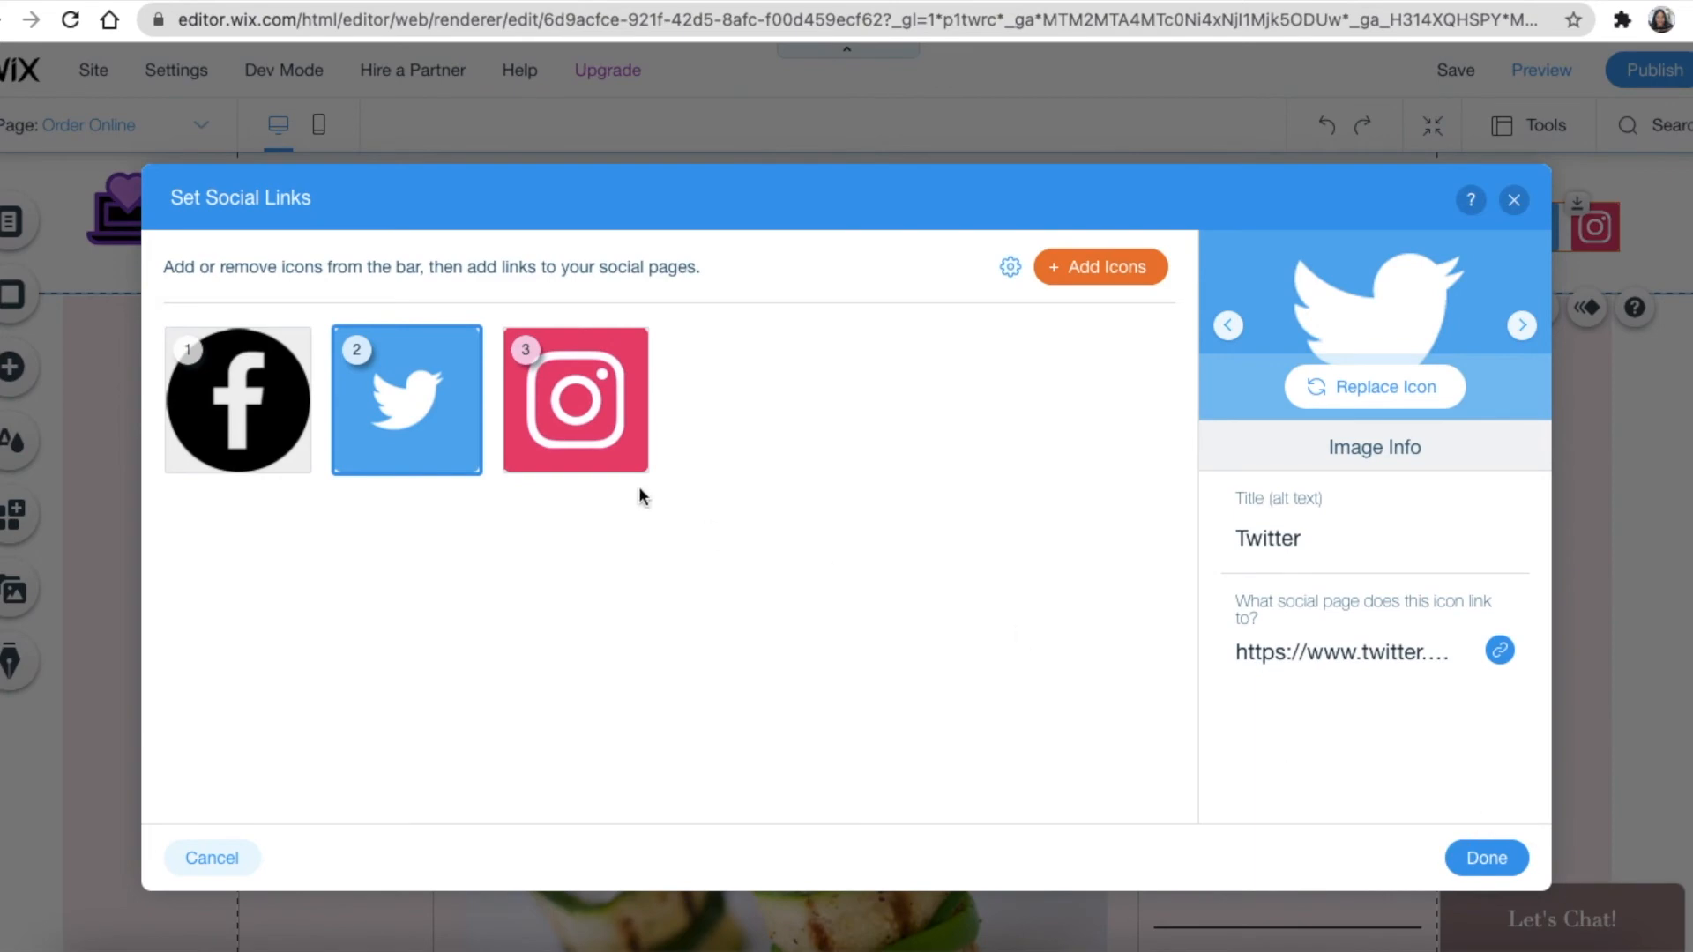
{"action": "left_click", "coordinate": [1487, 858]}
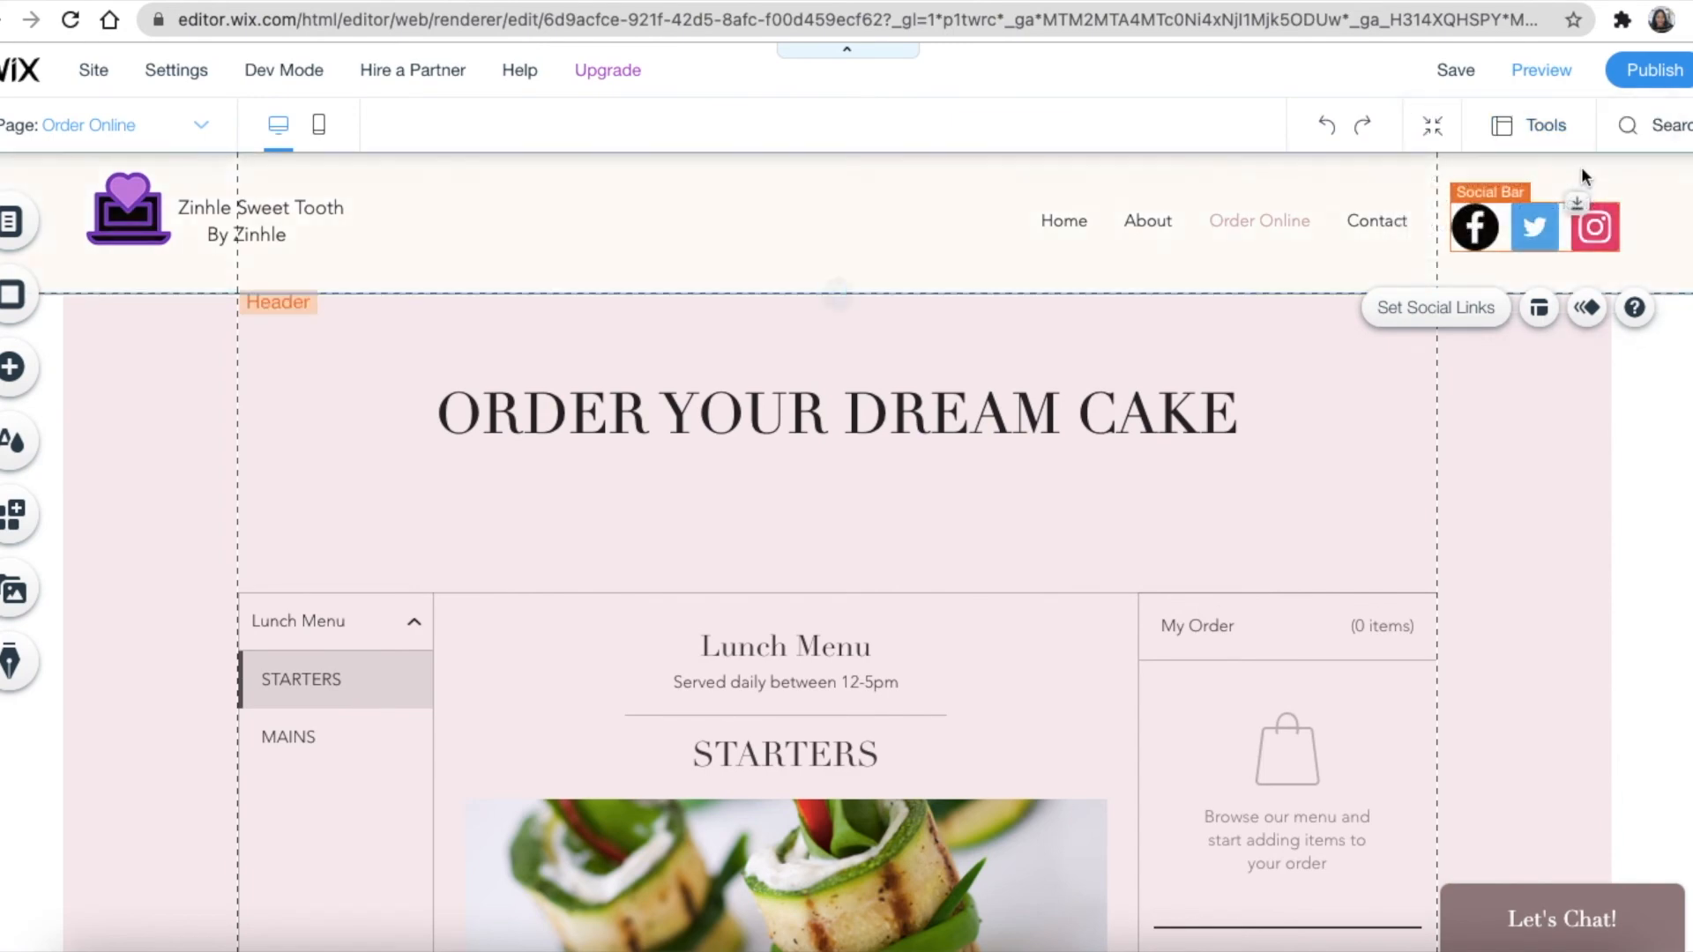
Preview the site and follow the header's Twitter icon to test its link
{"action": "left_click", "coordinate": [1554, 78]}
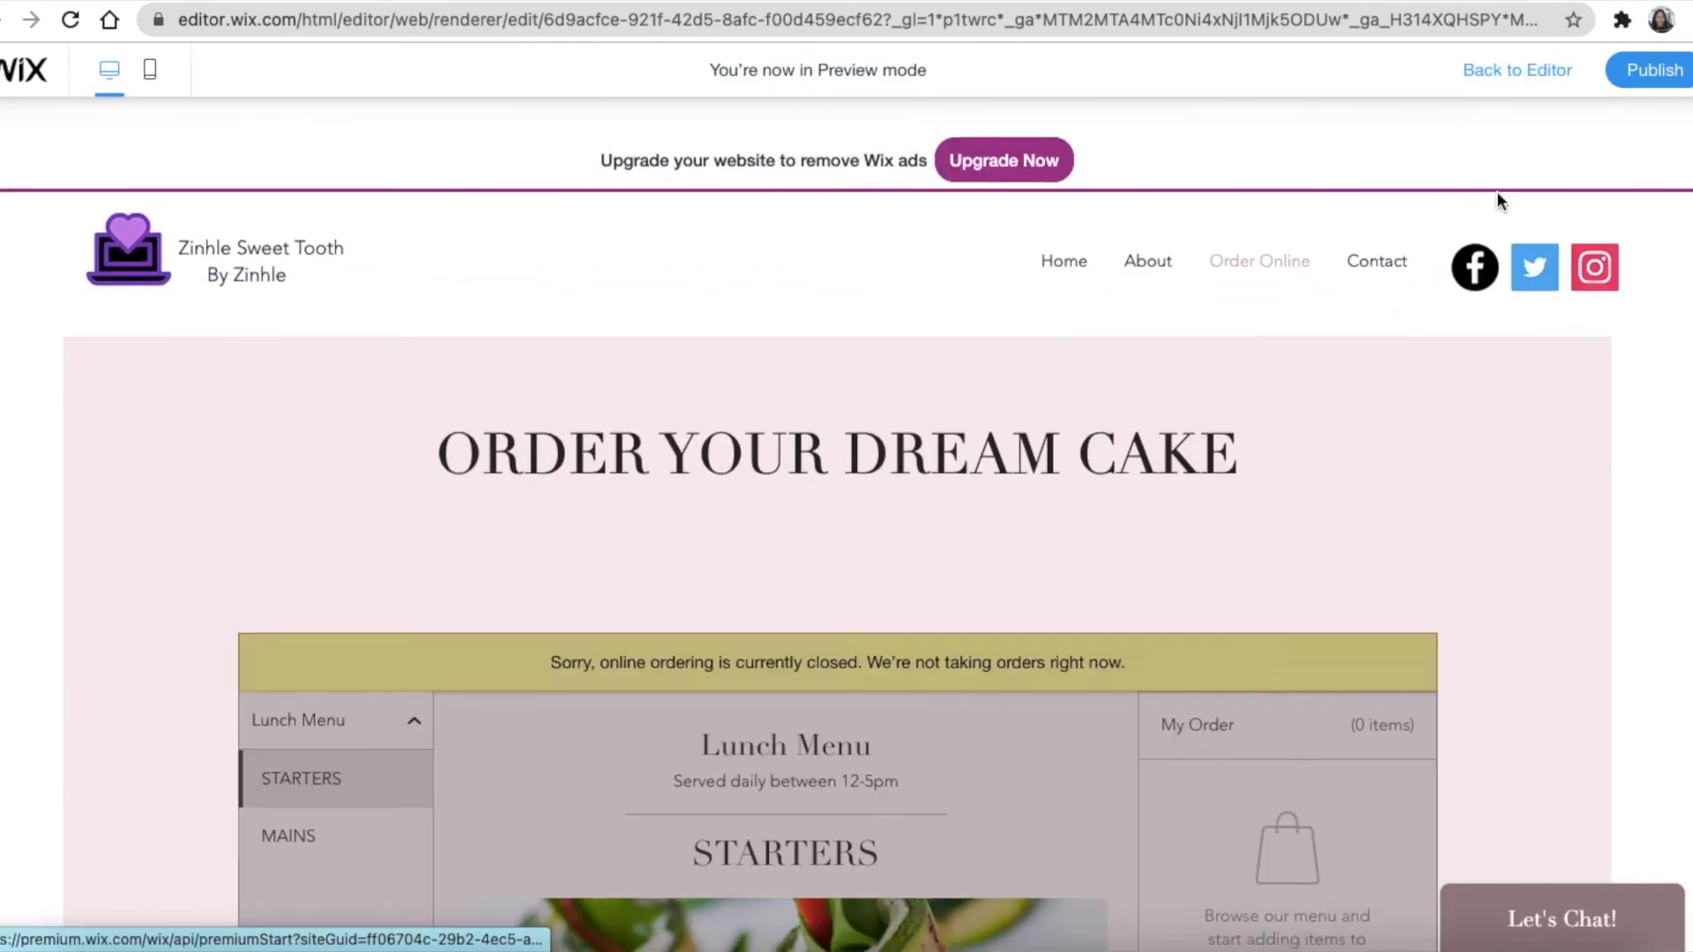
{"action": "left_click", "coordinate": [1518, 241]}
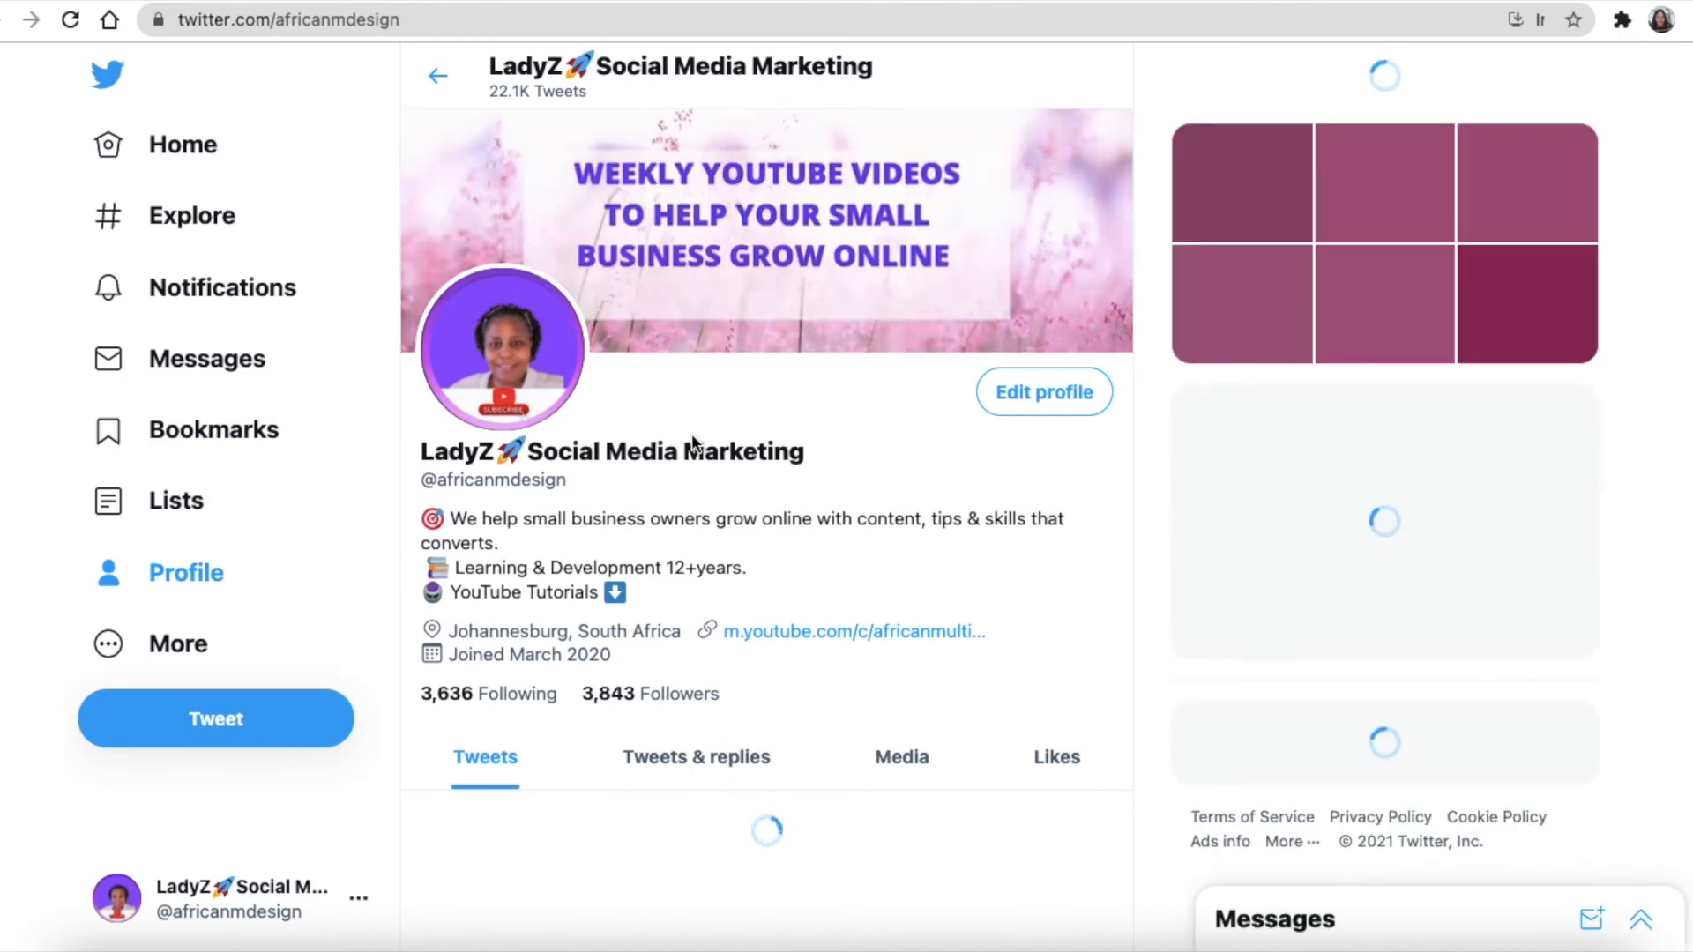
Close the loaded Twitter profile tab to return to the site
{"action": "left_click", "coordinate": [1404, 1]}
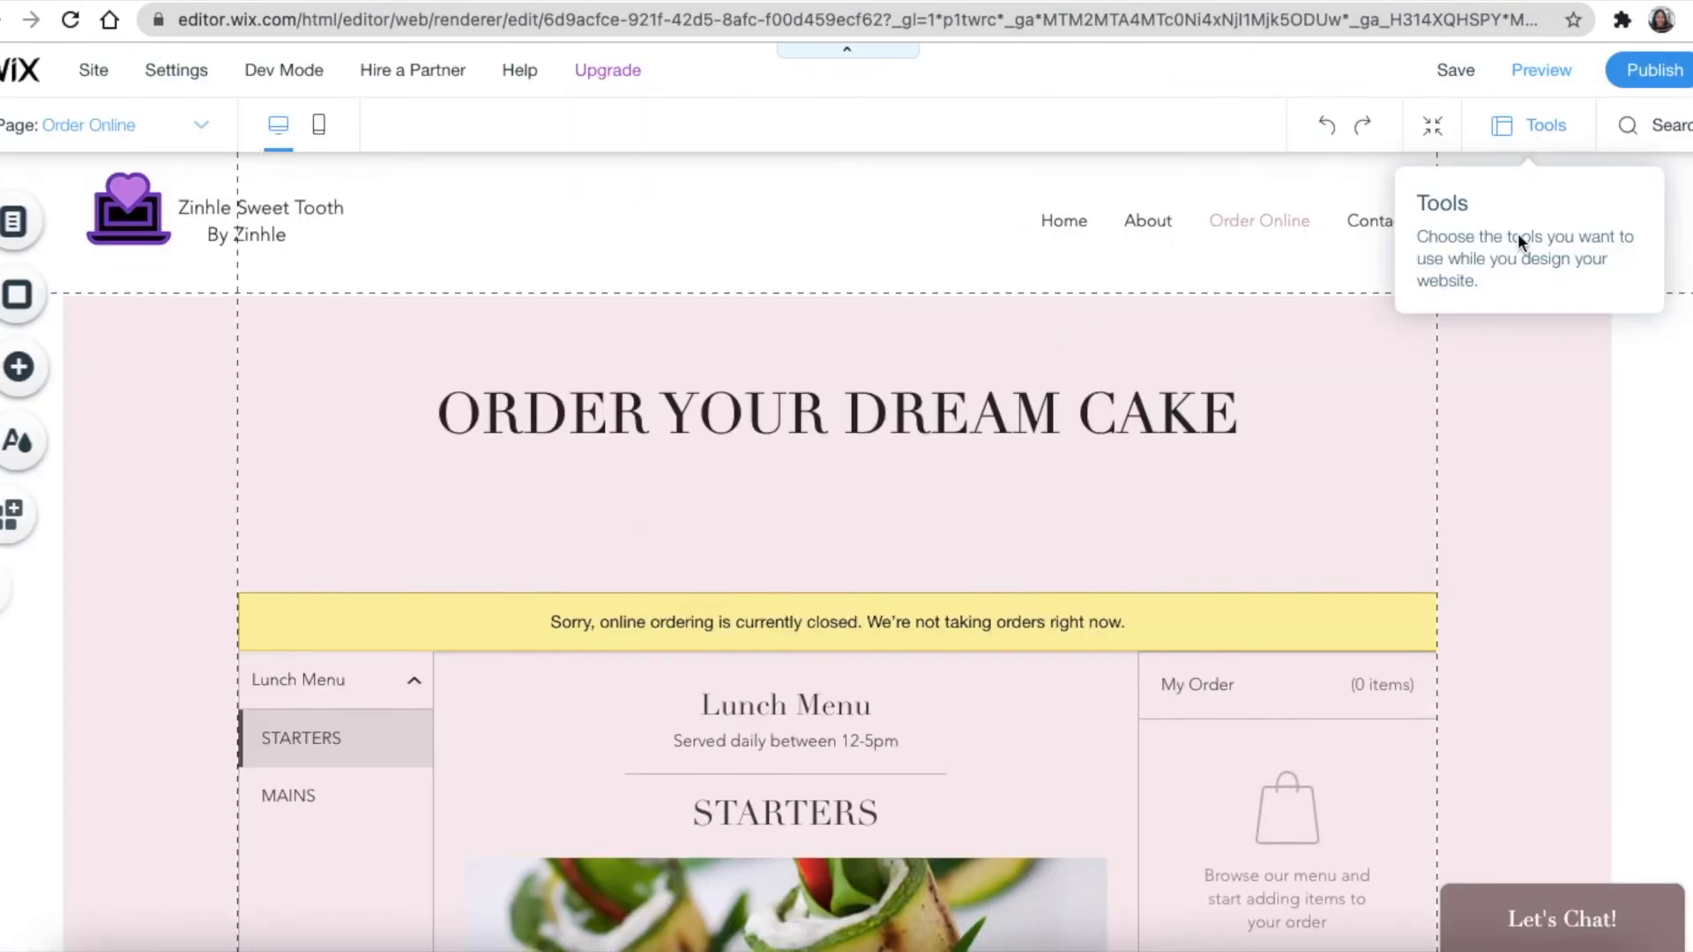
Scroll through the Contact page's details and Name, Email, Phone, Message form, then select the form's container box
{"action": "left_click", "coordinate": [1403, 307]}
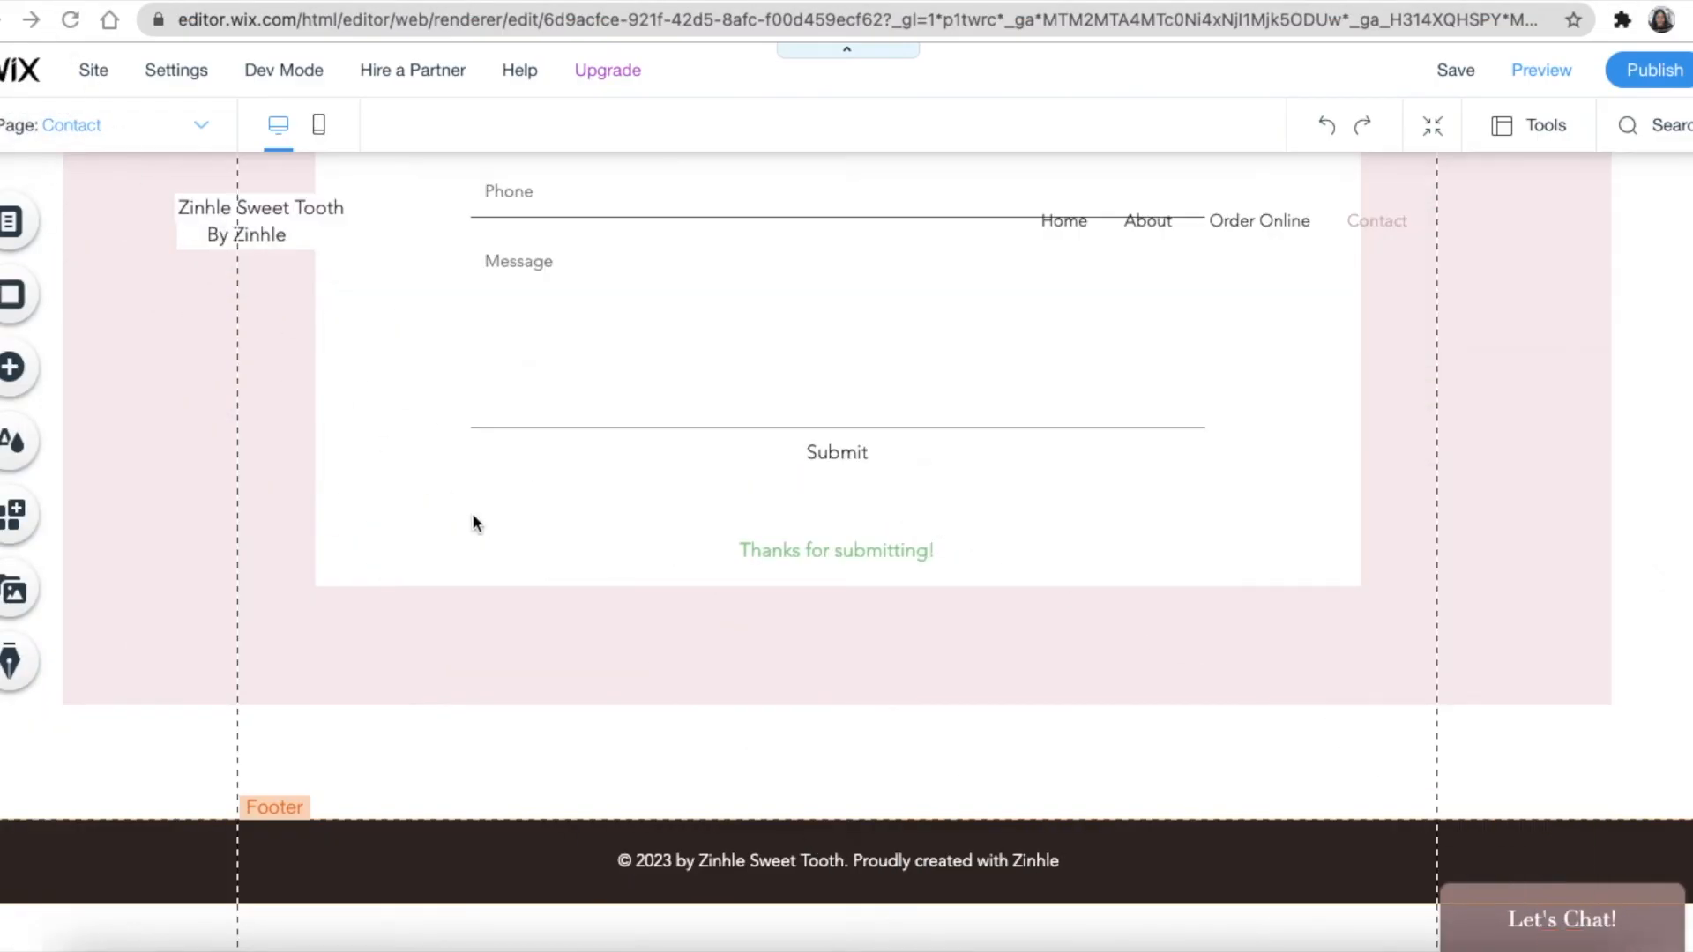
{"action": "scroll", "coordinate": [582, 569], "scroll_direction": "up", "scroll_amount": 10}
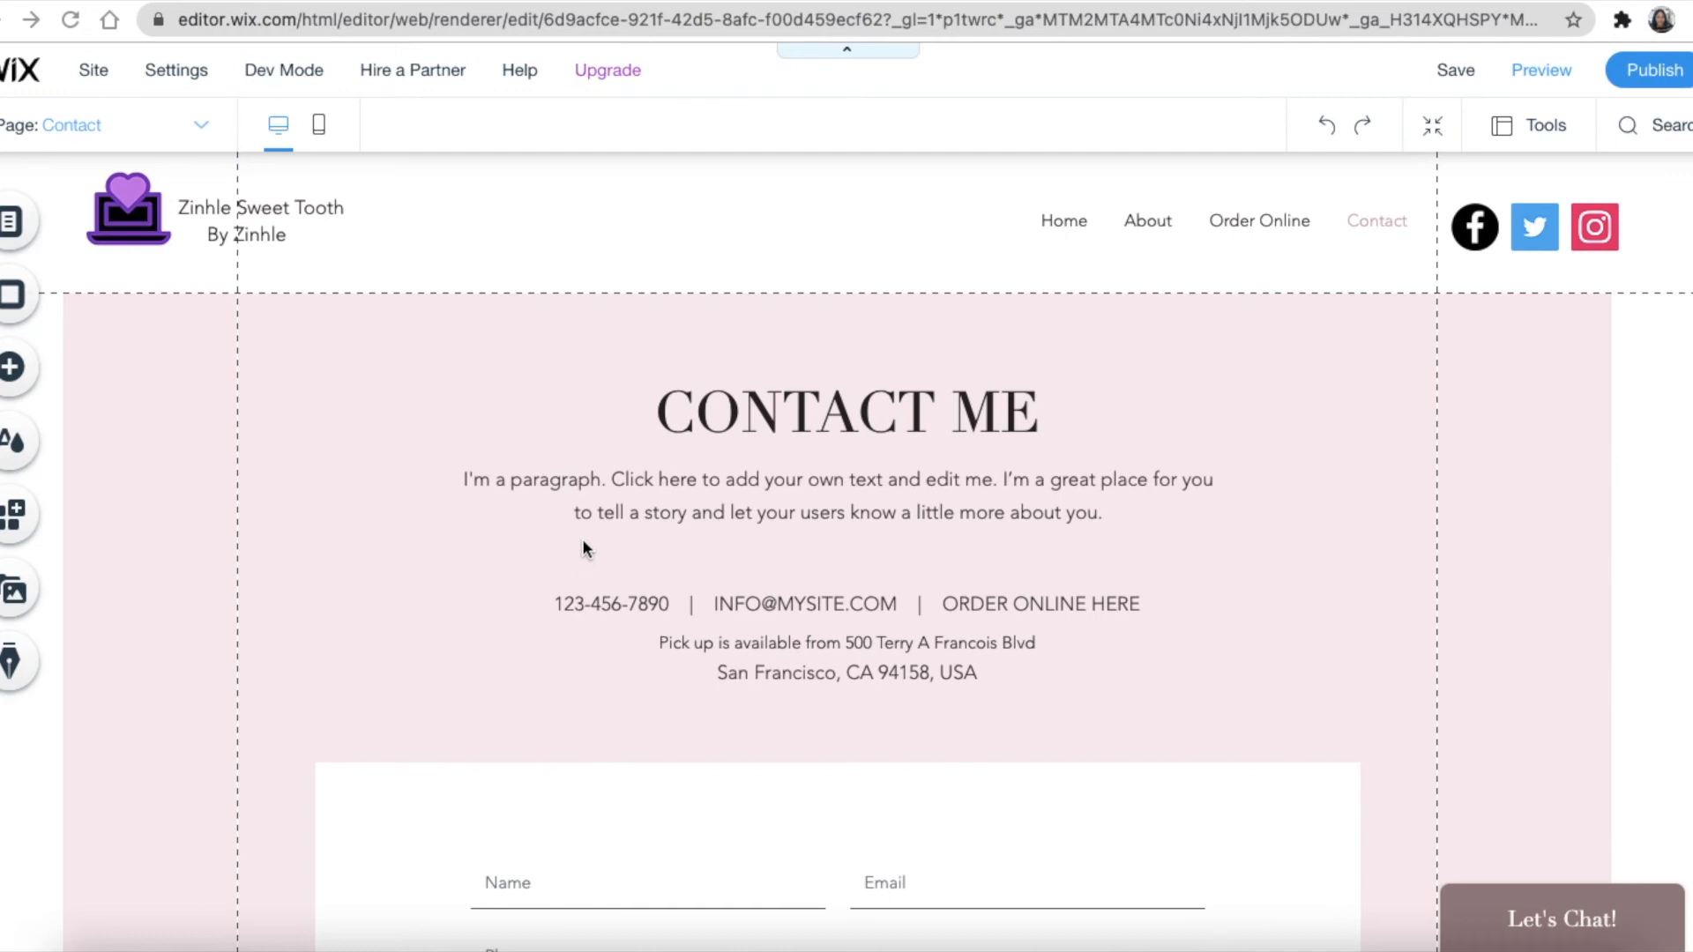
{"action": "scroll", "coordinate": [604, 595], "scroll_direction": "down", "scroll_amount": 5}
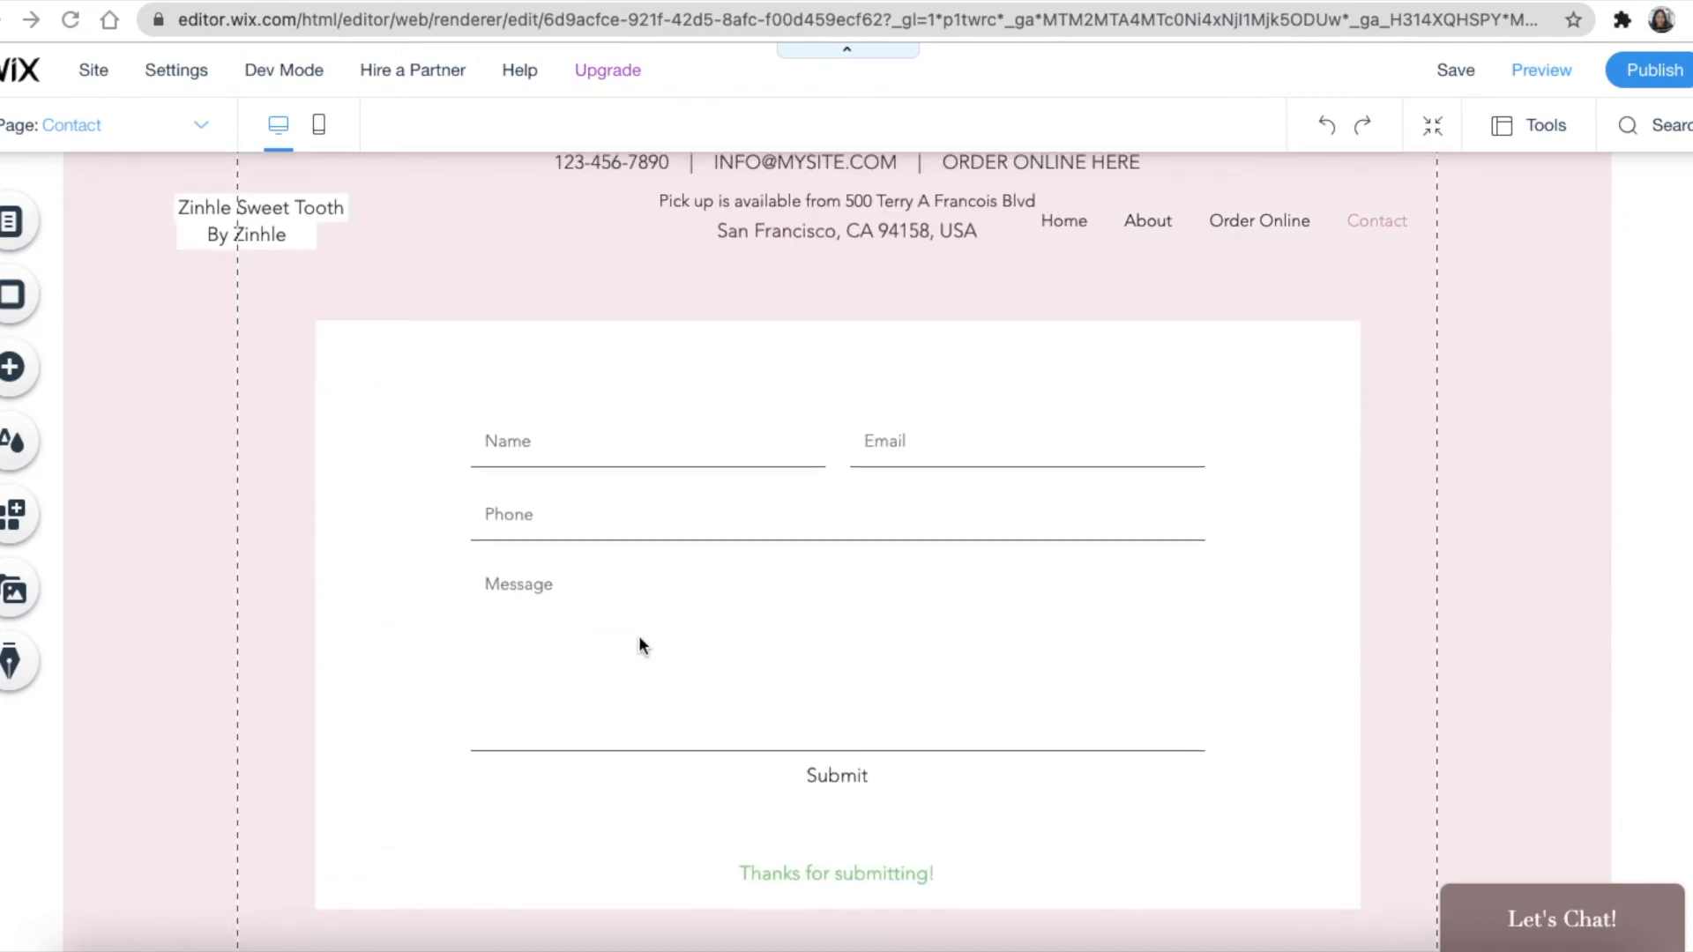
{"action": "scroll", "coordinate": [638, 645], "scroll_direction": "down", "scroll_amount": 3}
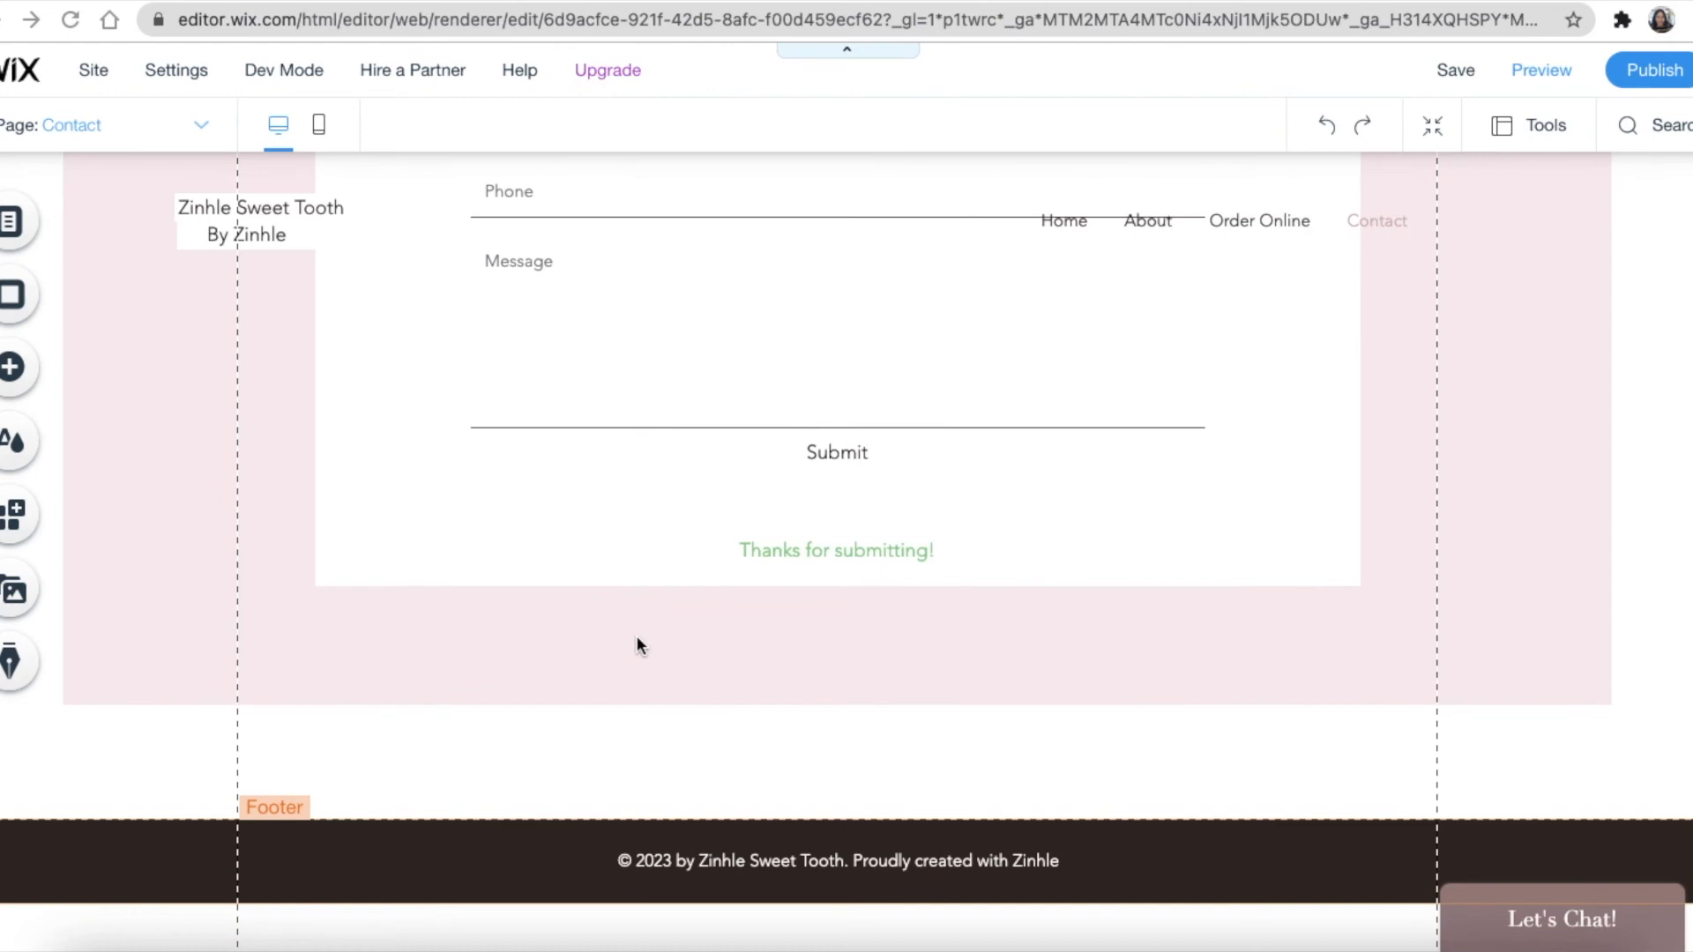
{"action": "scroll", "coordinate": [637, 636], "scroll_direction": "up", "scroll_amount": 7}
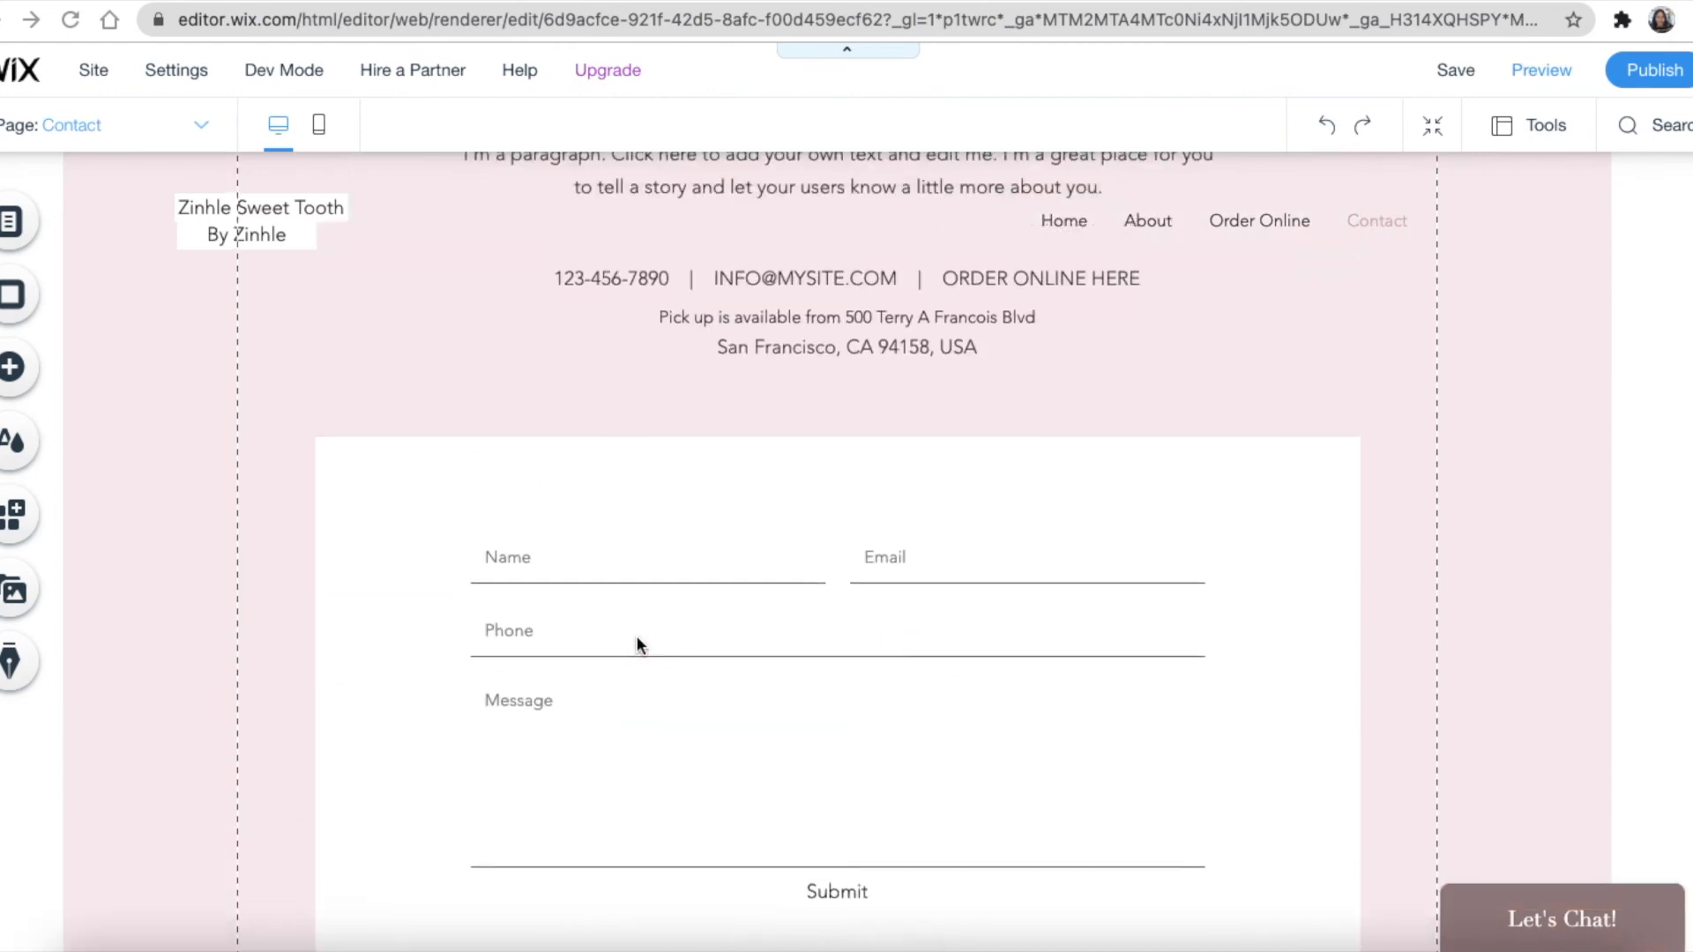
{"action": "scroll", "coordinate": [639, 644], "scroll_direction": "up", "scroll_amount": 2}
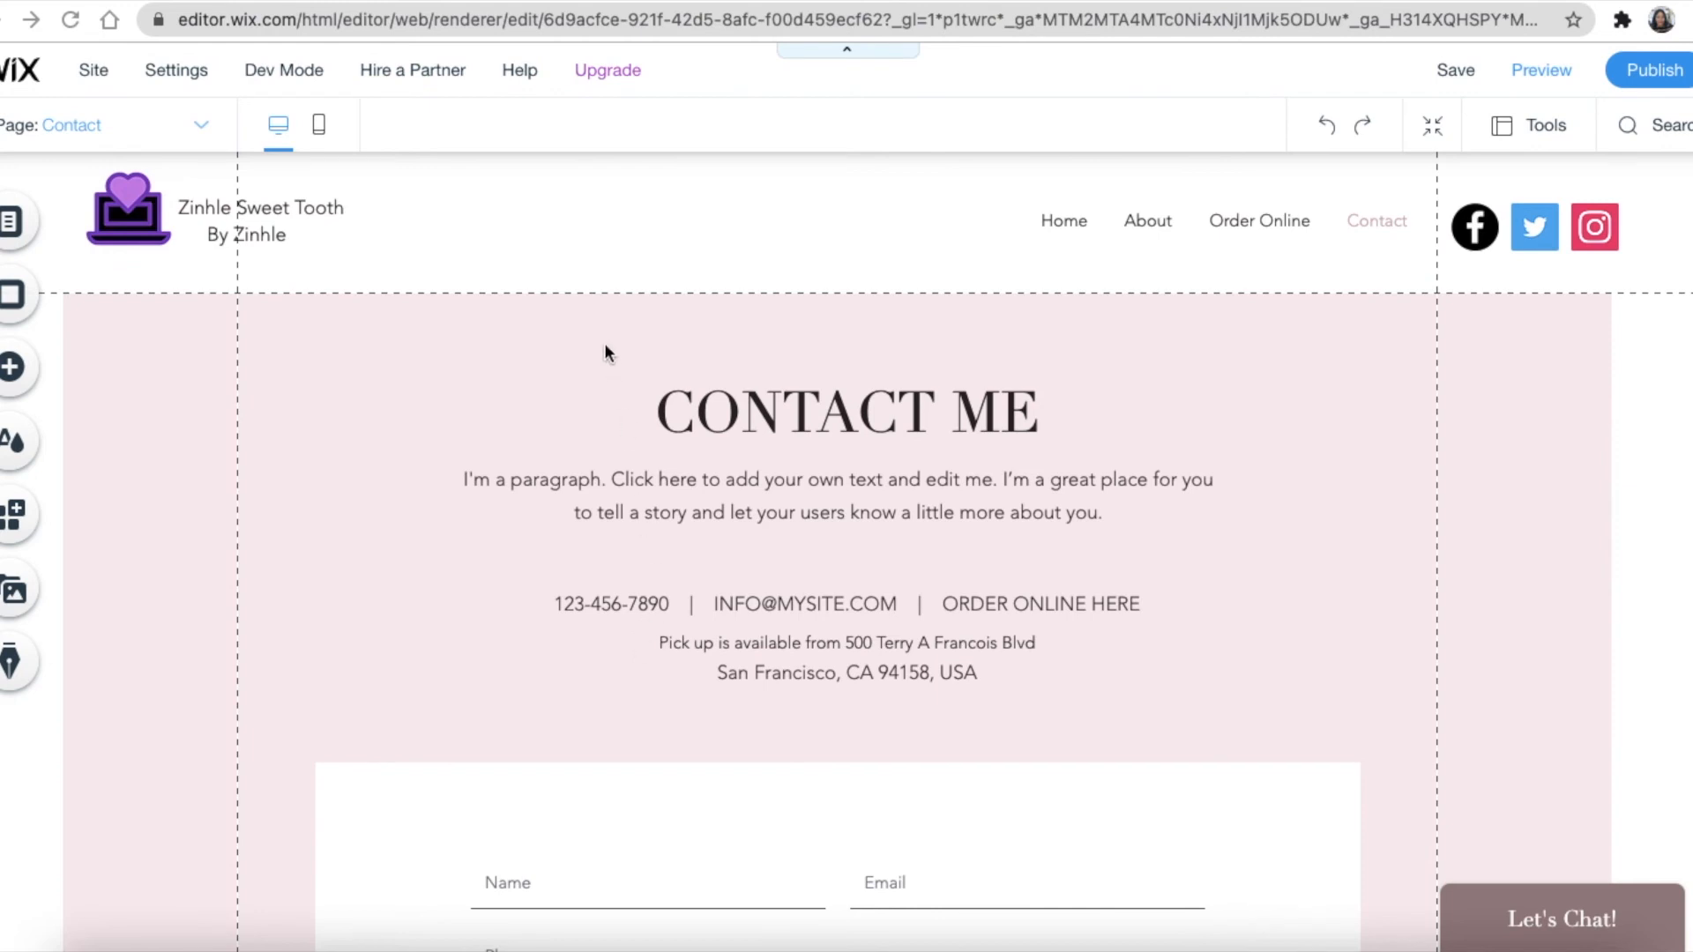
{"action": "scroll", "coordinate": [629, 453], "scroll_direction": "down", "scroll_amount": 2}
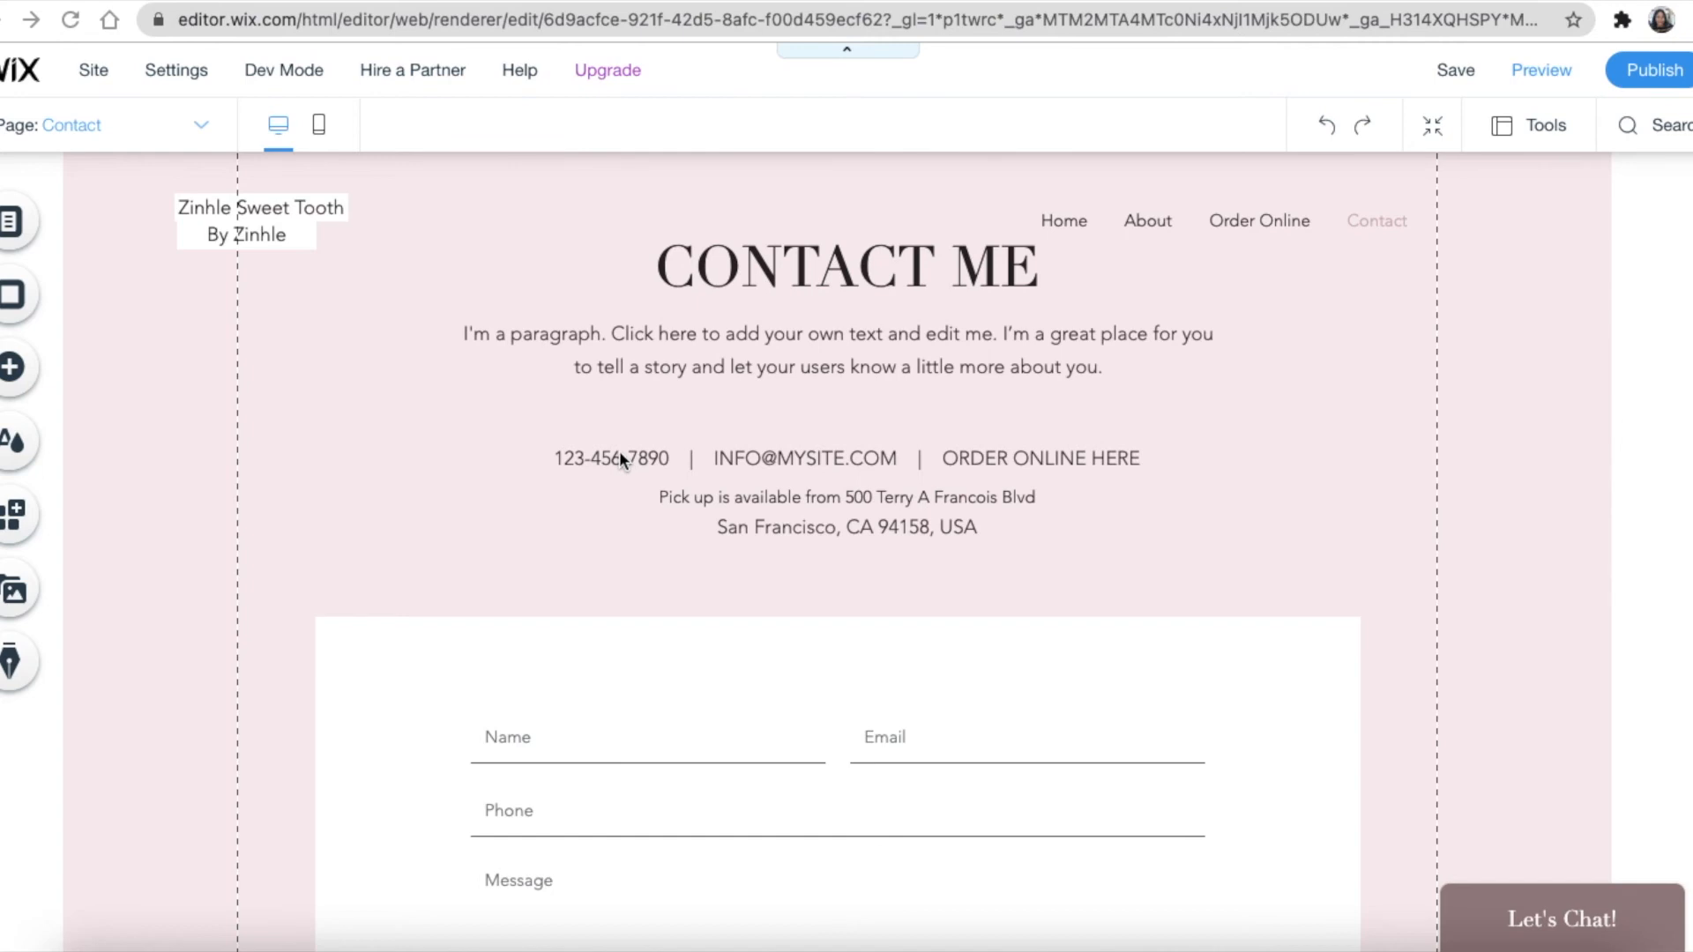
{"action": "scroll", "coordinate": [568, 516], "scroll_direction": "down", "scroll_amount": 1}
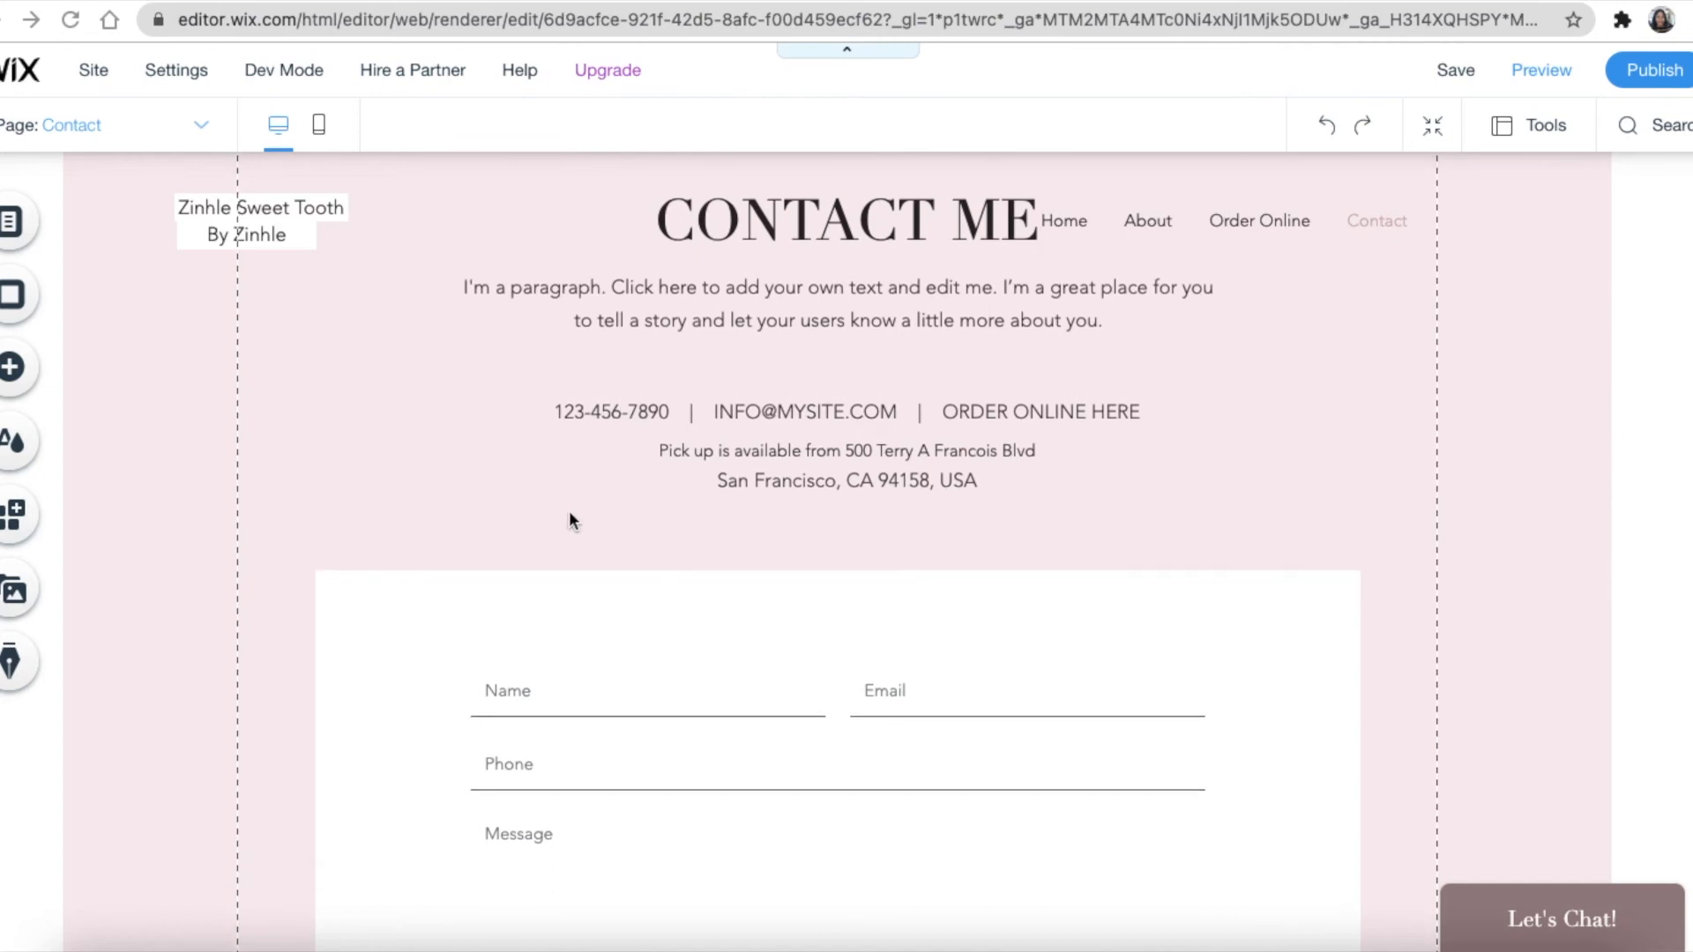
{"action": "scroll", "coordinate": [568, 520], "scroll_direction": "down", "scroll_amount": 1}
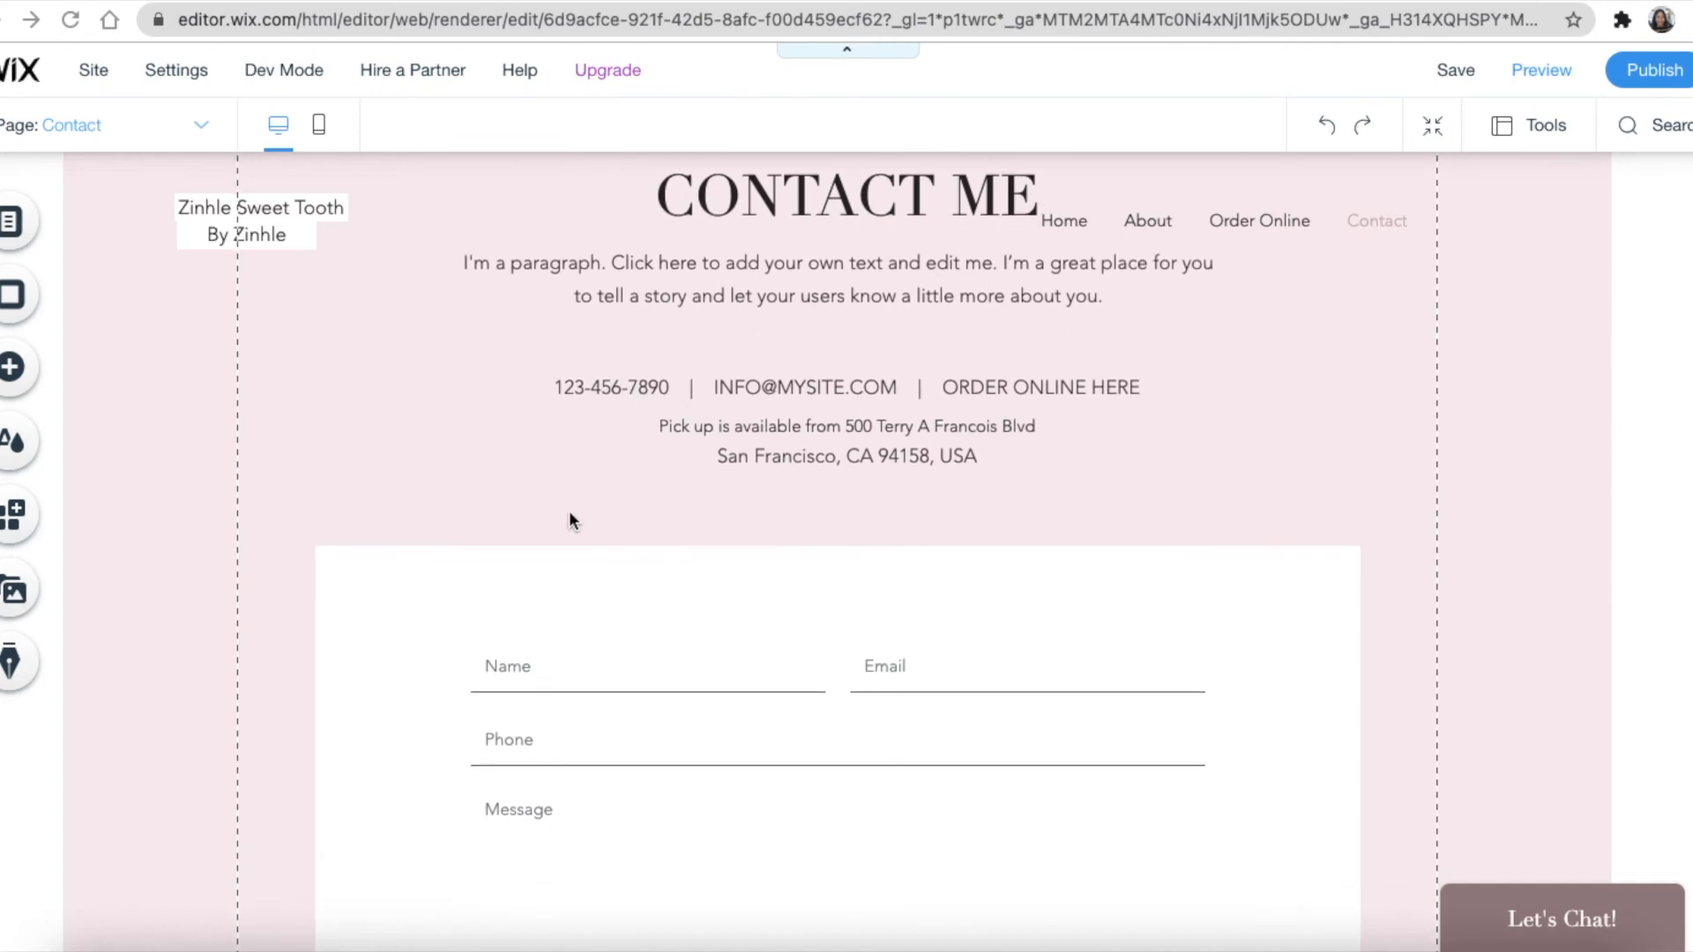
{"action": "scroll", "coordinate": [568, 512], "scroll_direction": "down", "scroll_amount": 2}
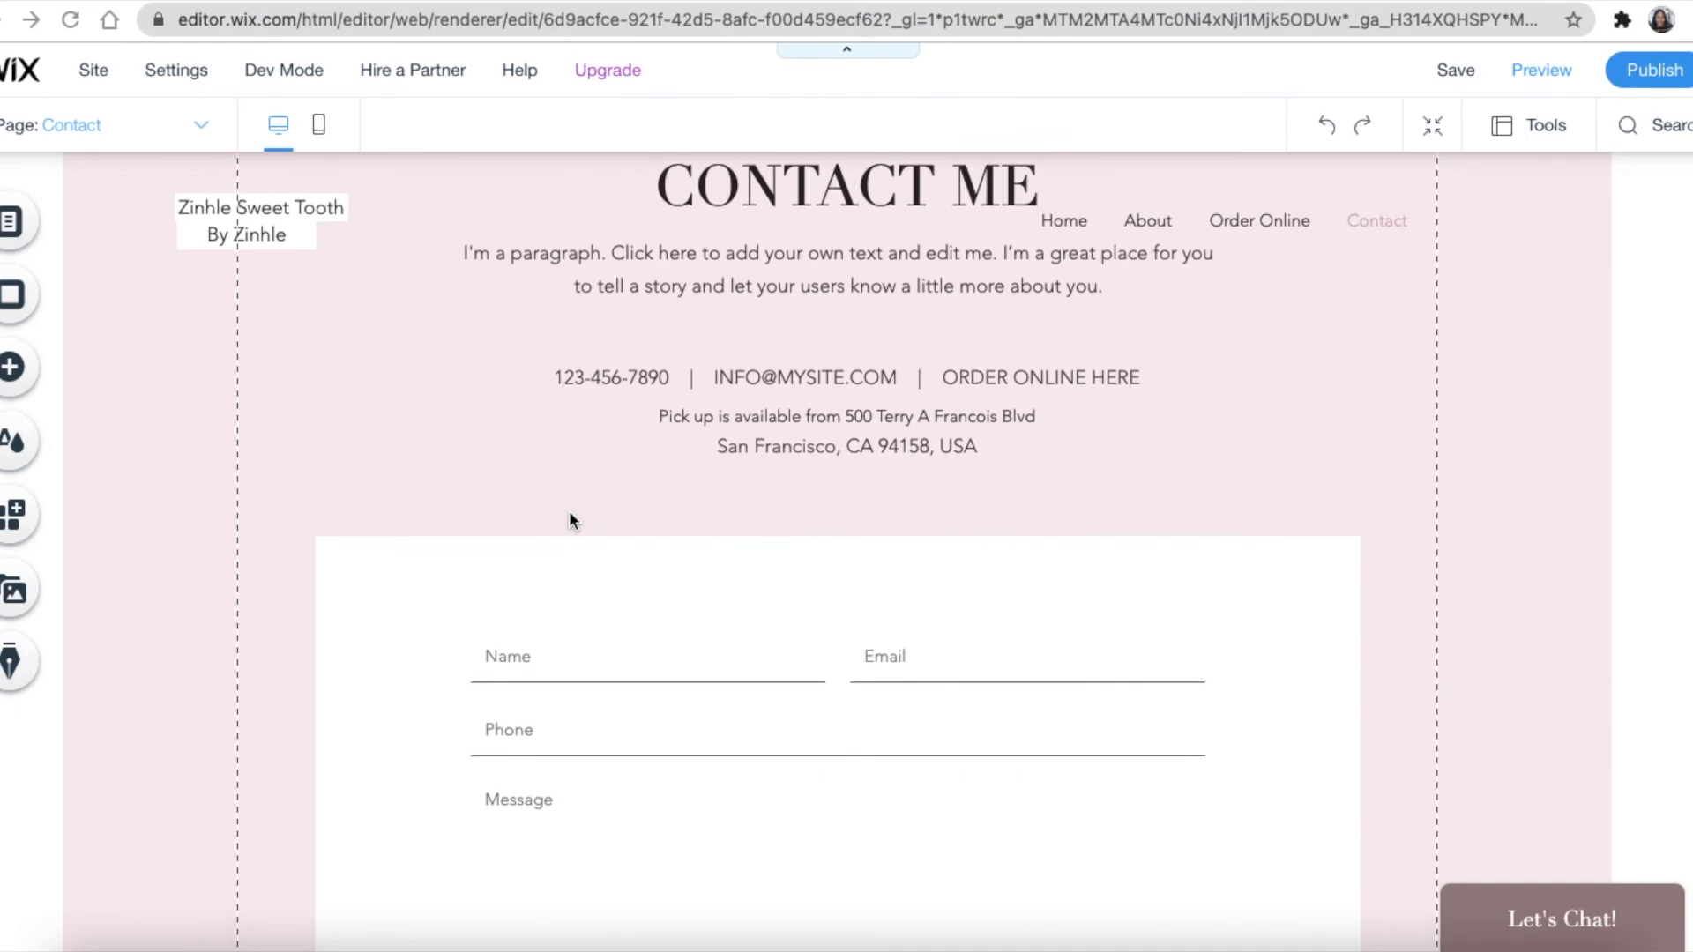
{"action": "scroll", "coordinate": [568, 513], "scroll_direction": "down", "scroll_amount": 5}
{"action": "scroll", "coordinate": [569, 514], "scroll_direction": "up", "scroll_amount": 8}
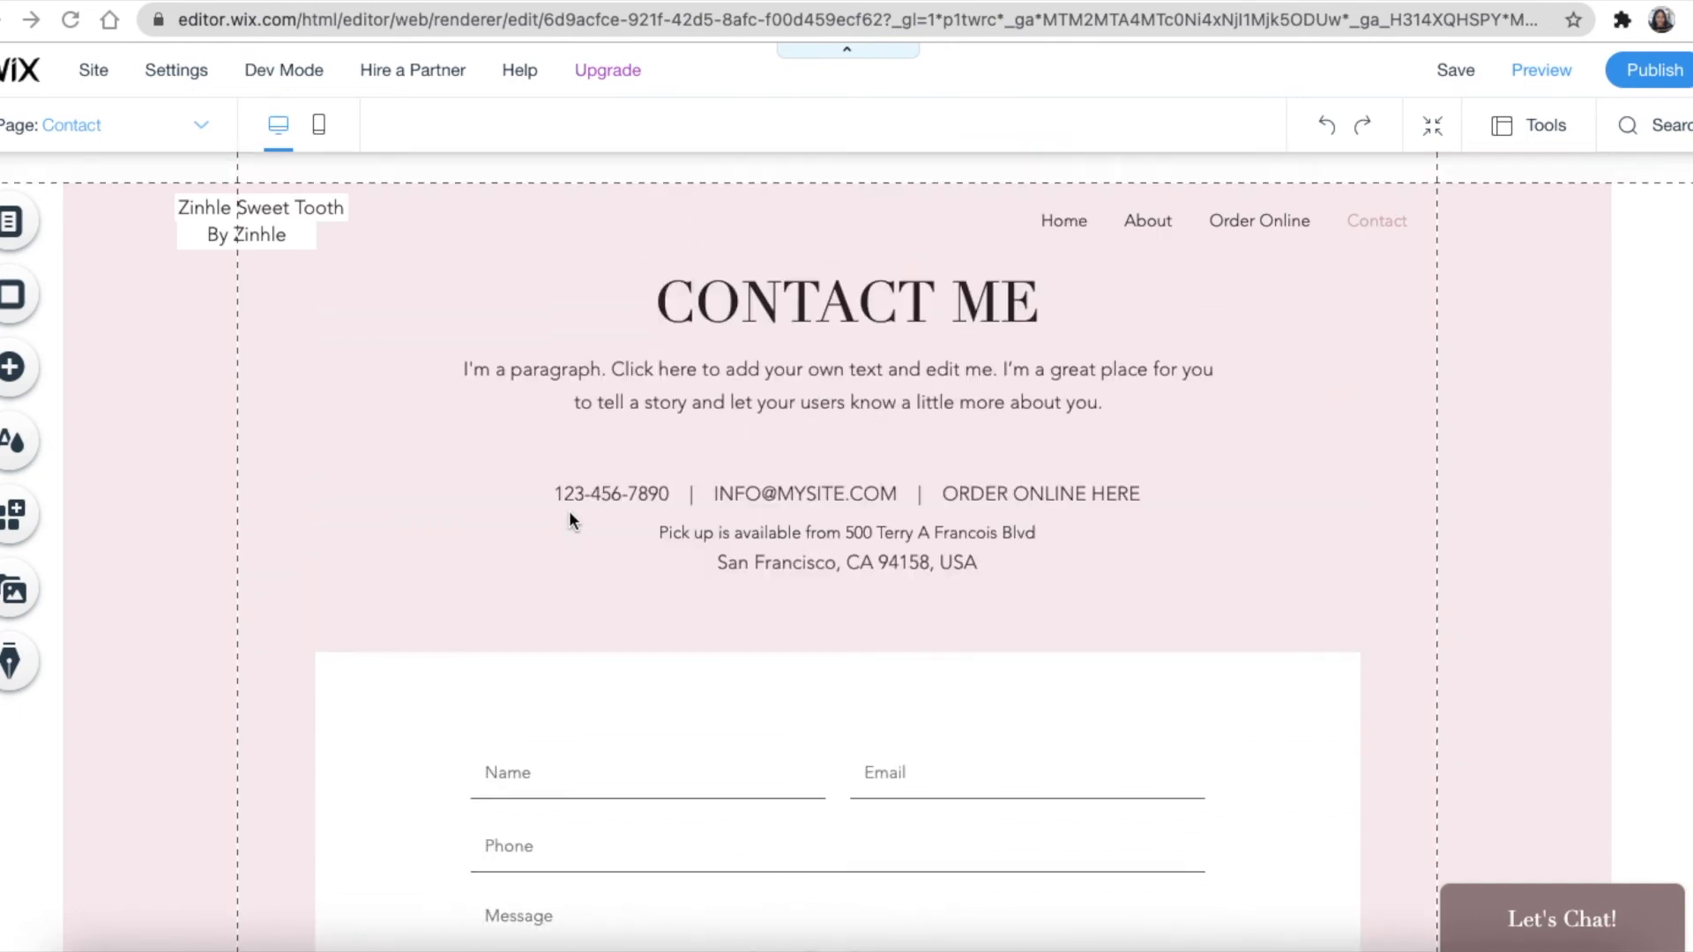
{"action": "scroll", "coordinate": [573, 508], "scroll_direction": "up", "scroll_amount": 2}
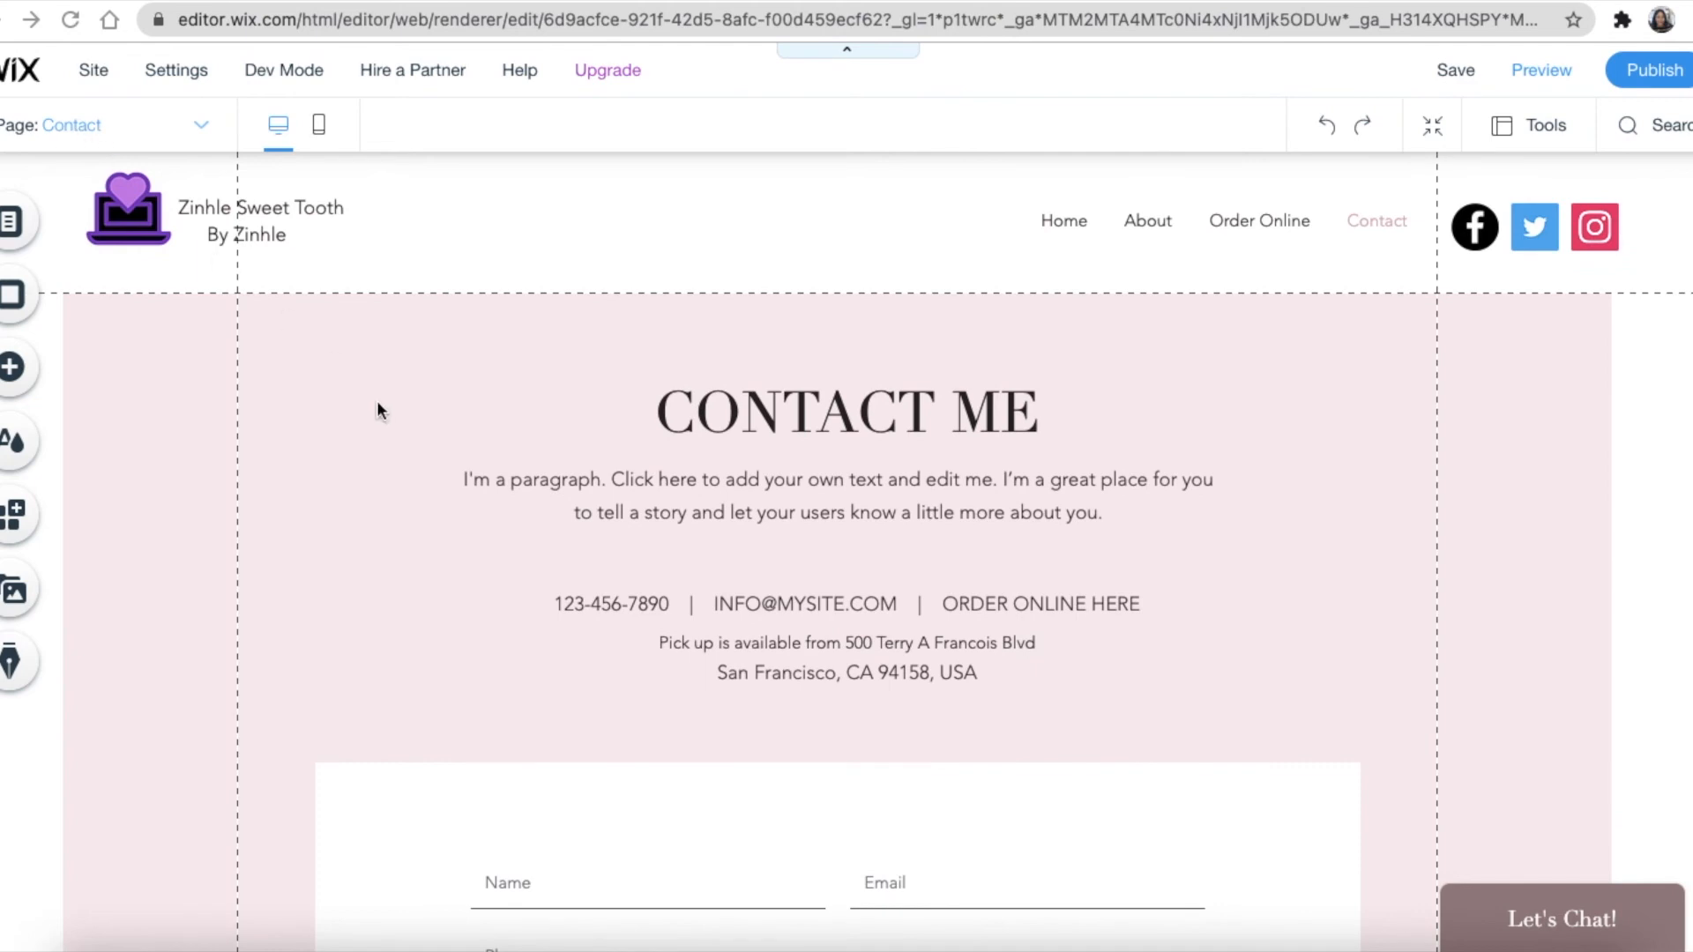
{"action": "scroll", "coordinate": [388, 416], "scroll_direction": "down", "scroll_amount": 5}
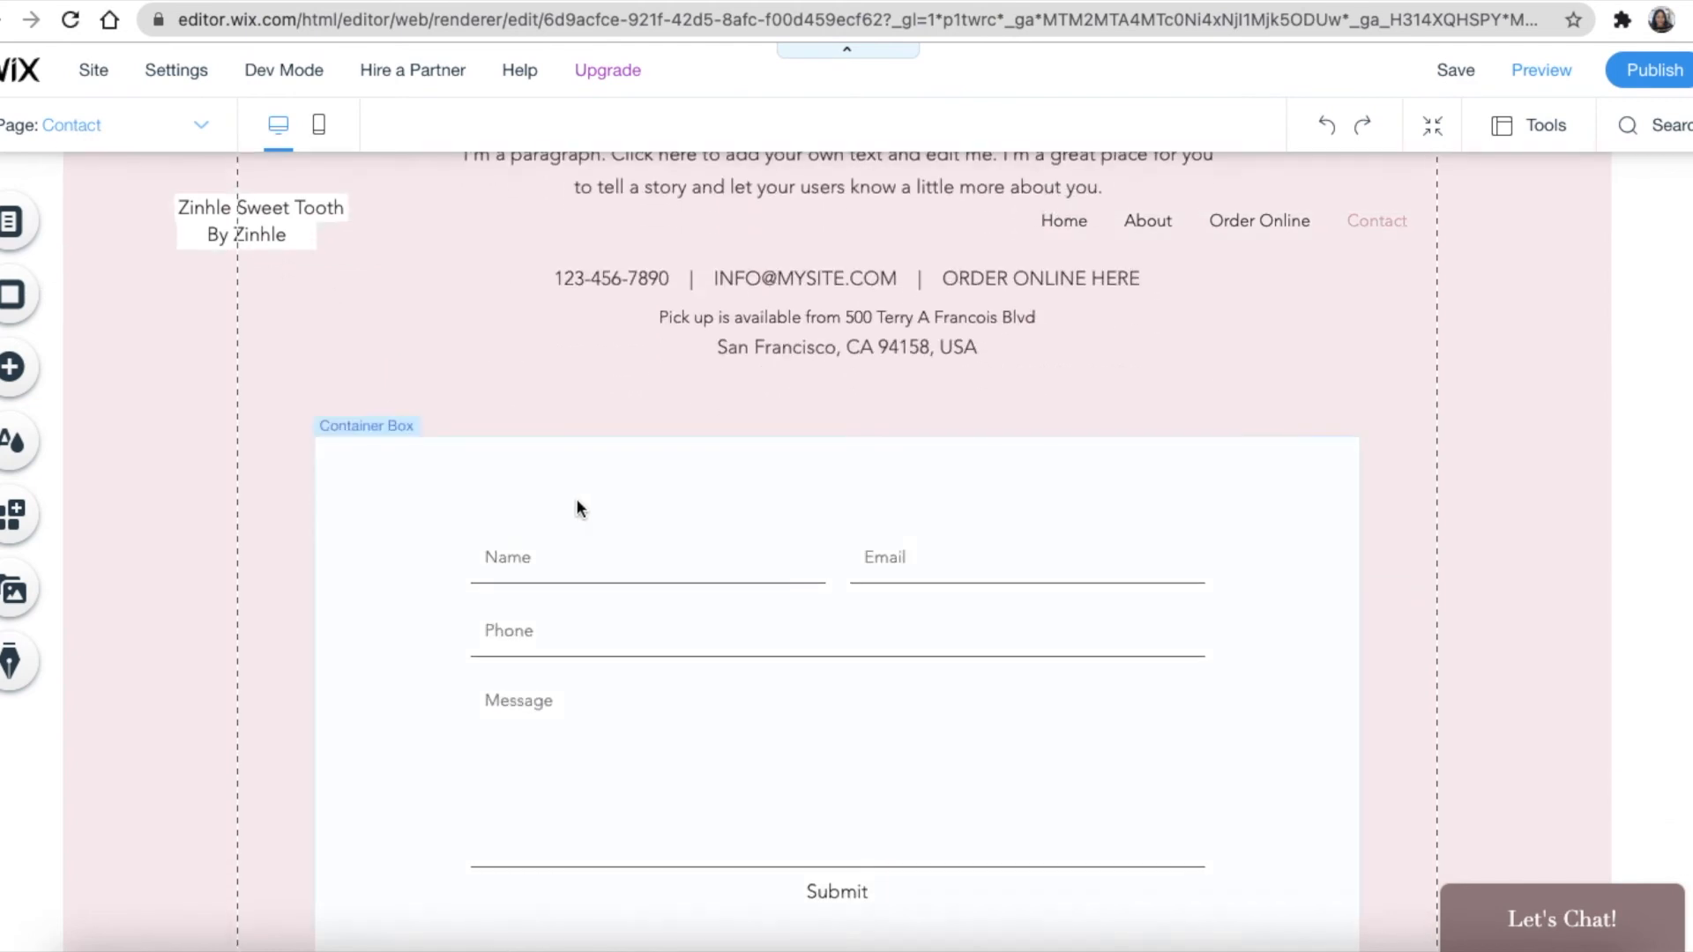
{"action": "scroll", "coordinate": [527, 501], "scroll_direction": "down", "scroll_amount": 4}
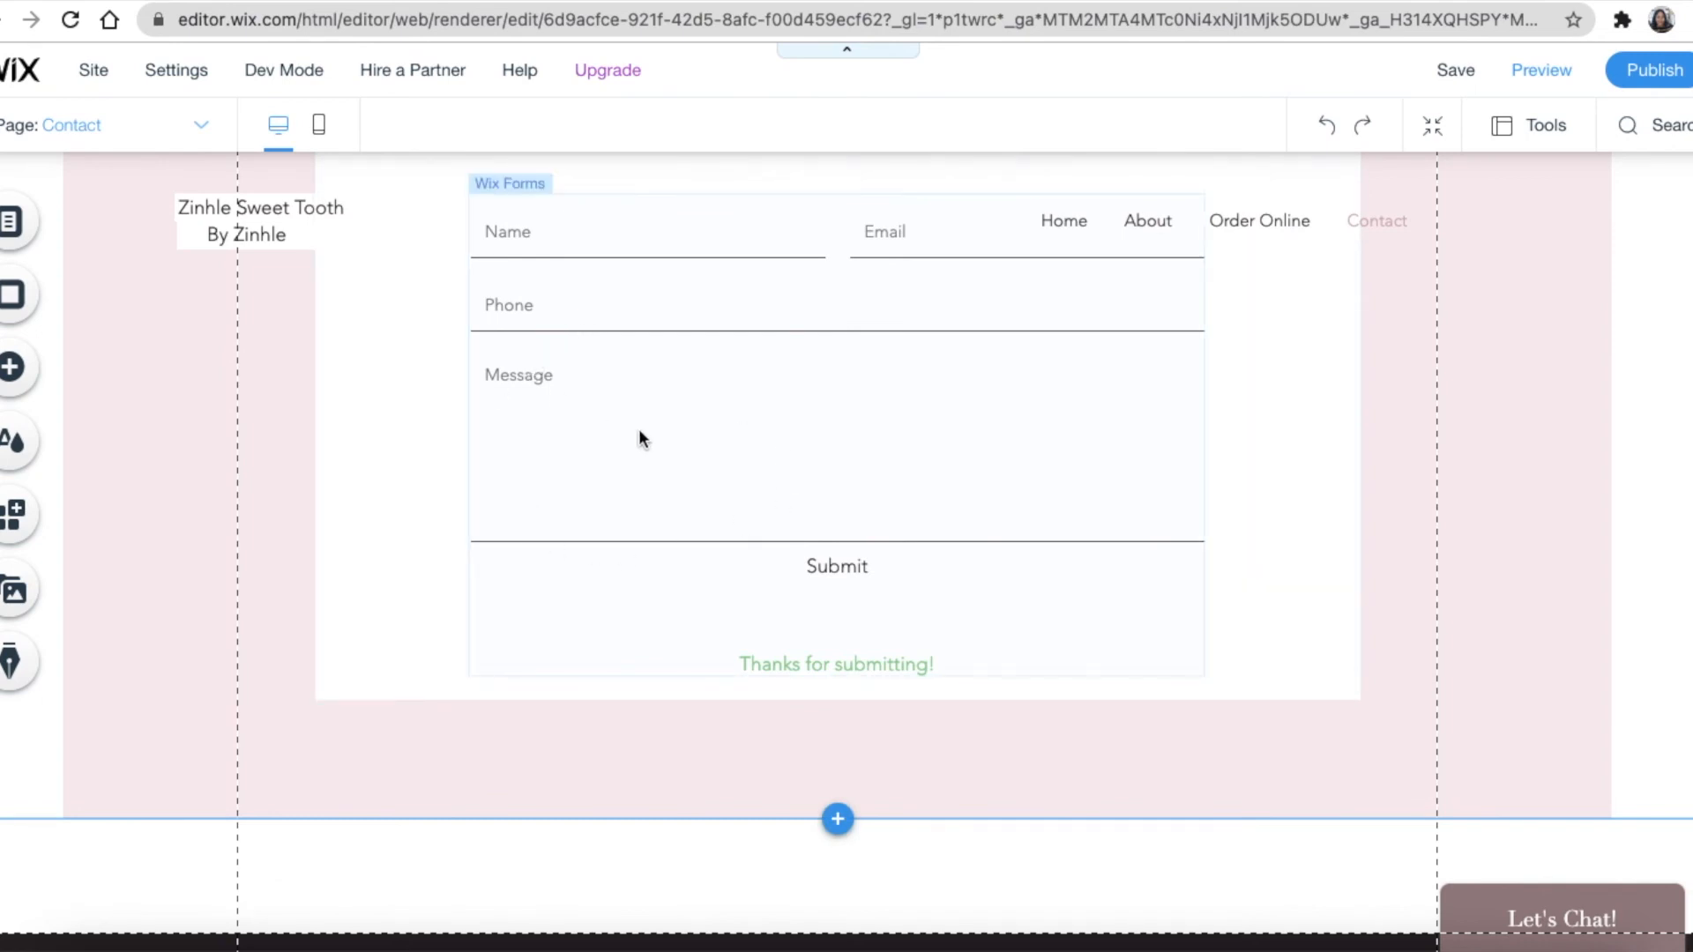
{"action": "scroll", "coordinate": [659, 432], "scroll_direction": "up", "scroll_amount": 5}
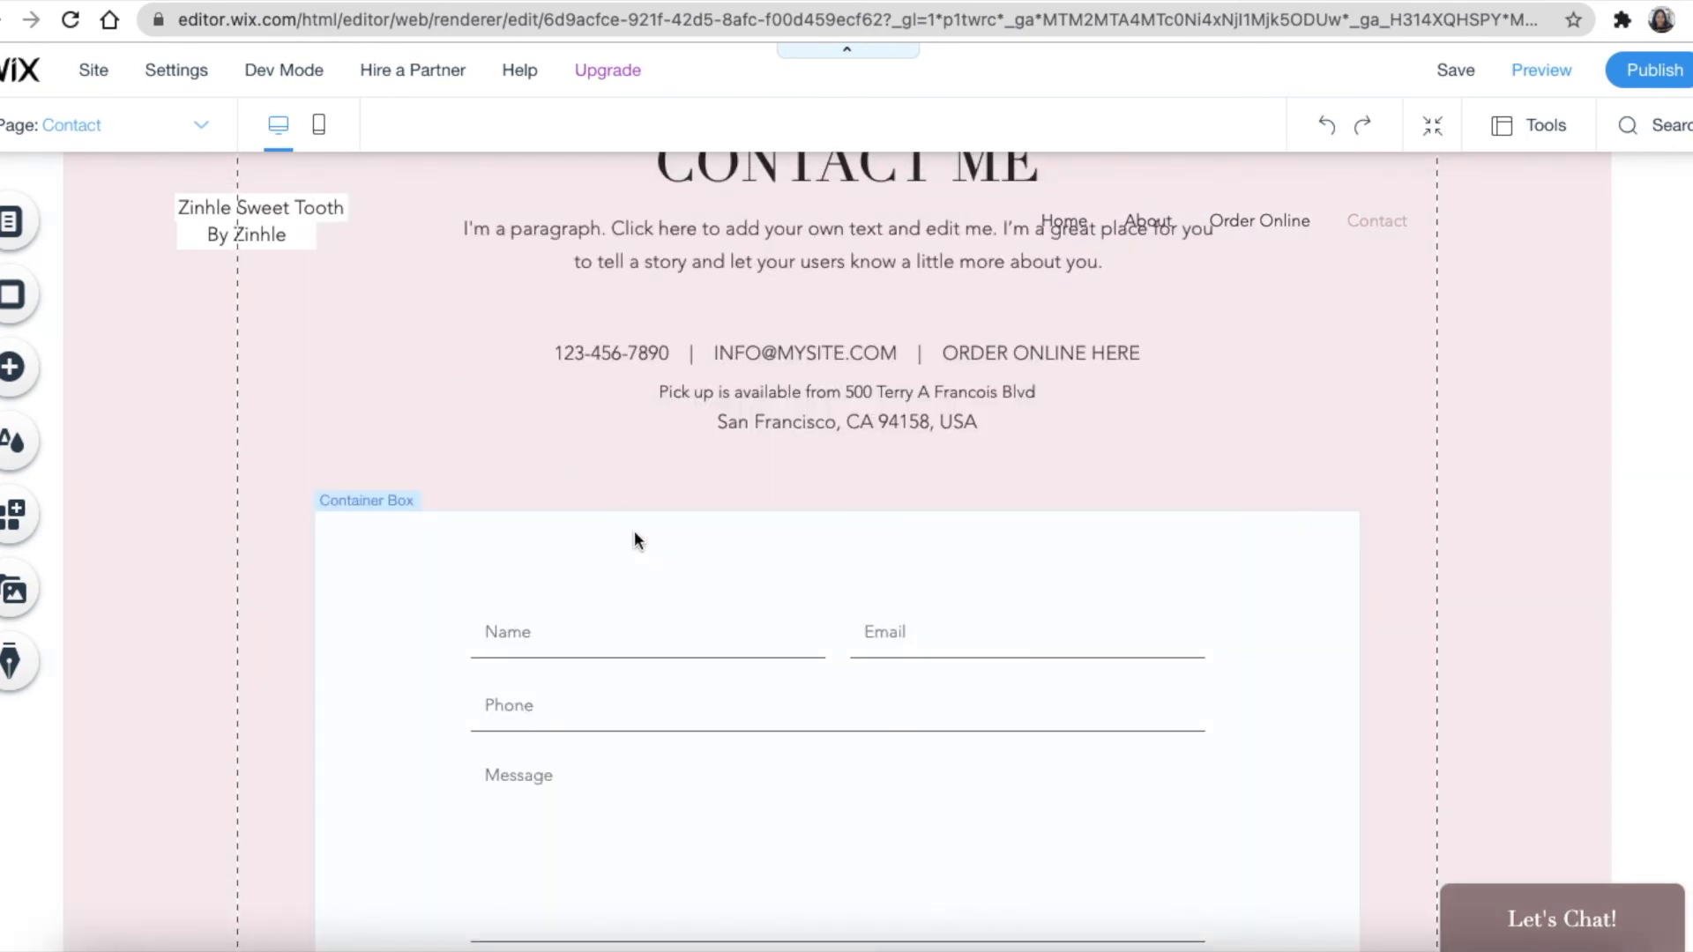
{"action": "left_click", "coordinate": [634, 536]}
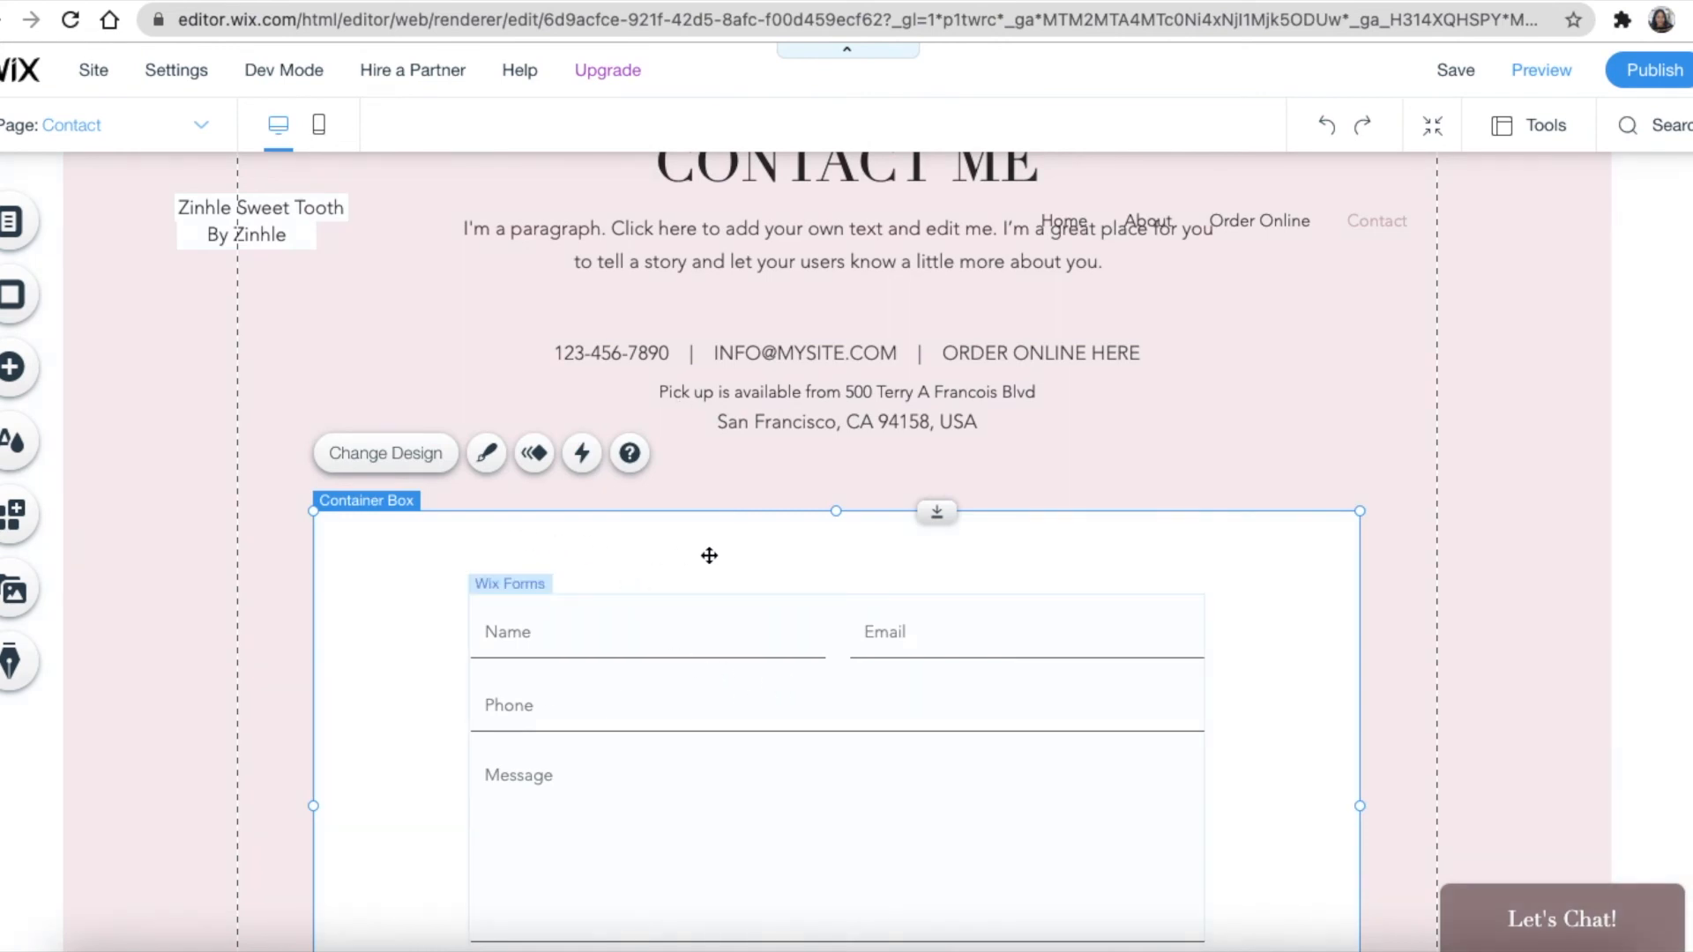
Drag a Pink Spots Google map from the Add panel onto the page and position it under the form
{"action": "left_click", "coordinate": [11, 377]}
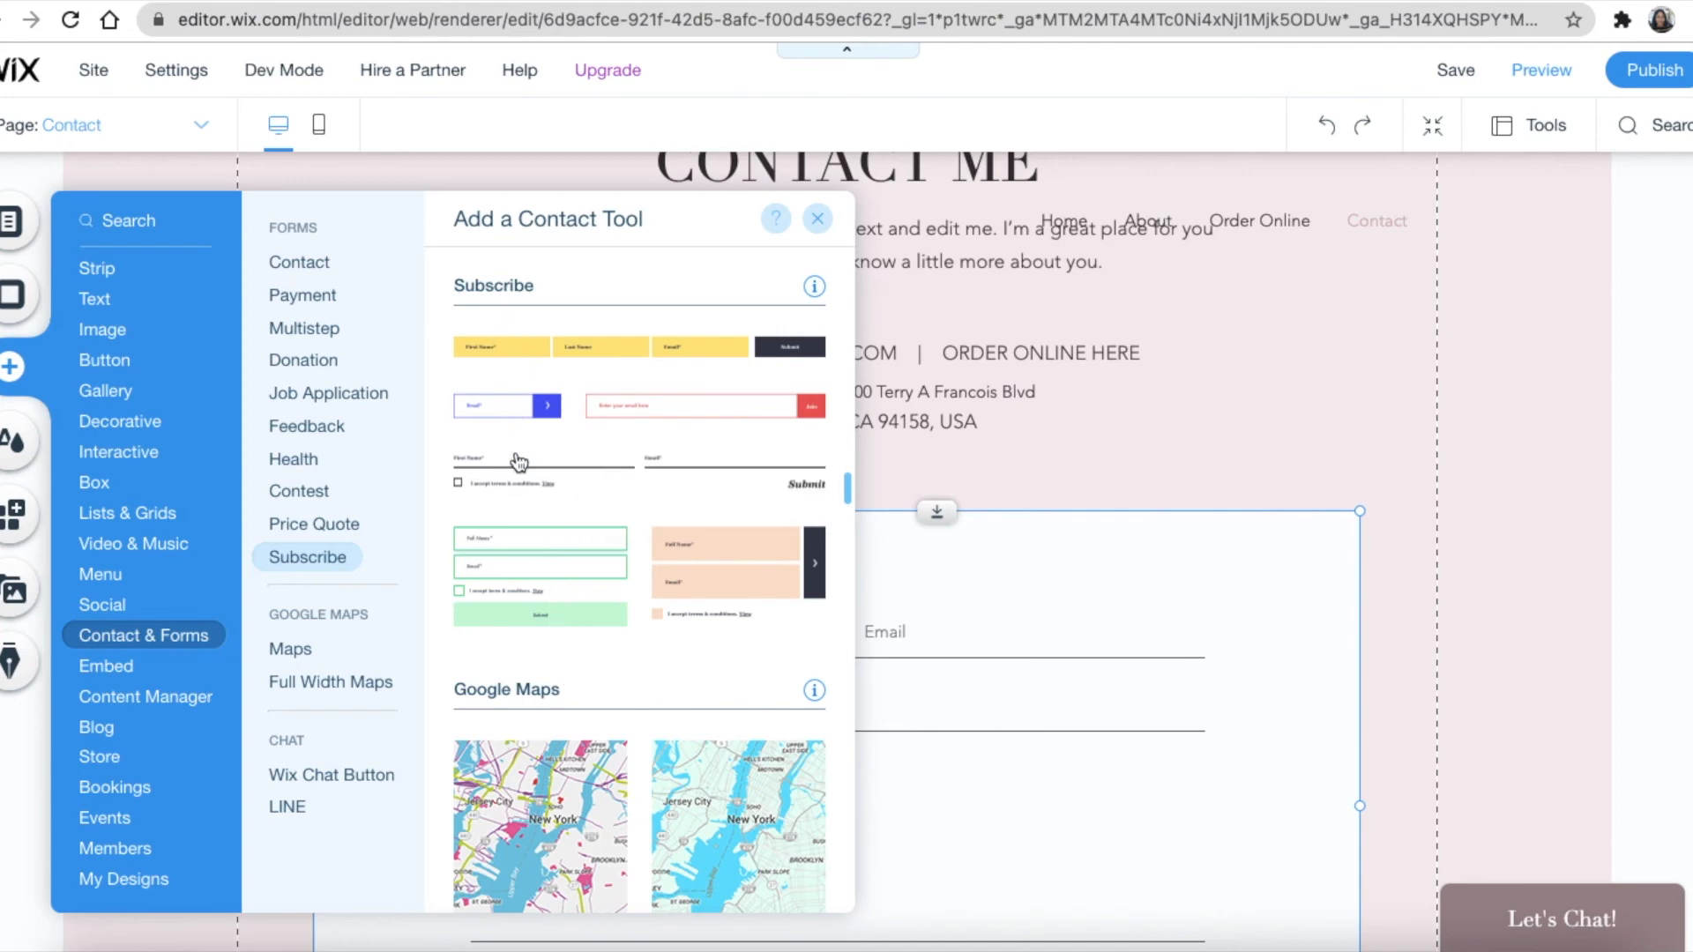
{"action": "scroll", "coordinate": [529, 569], "scroll_direction": "down", "scroll_amount": 1}
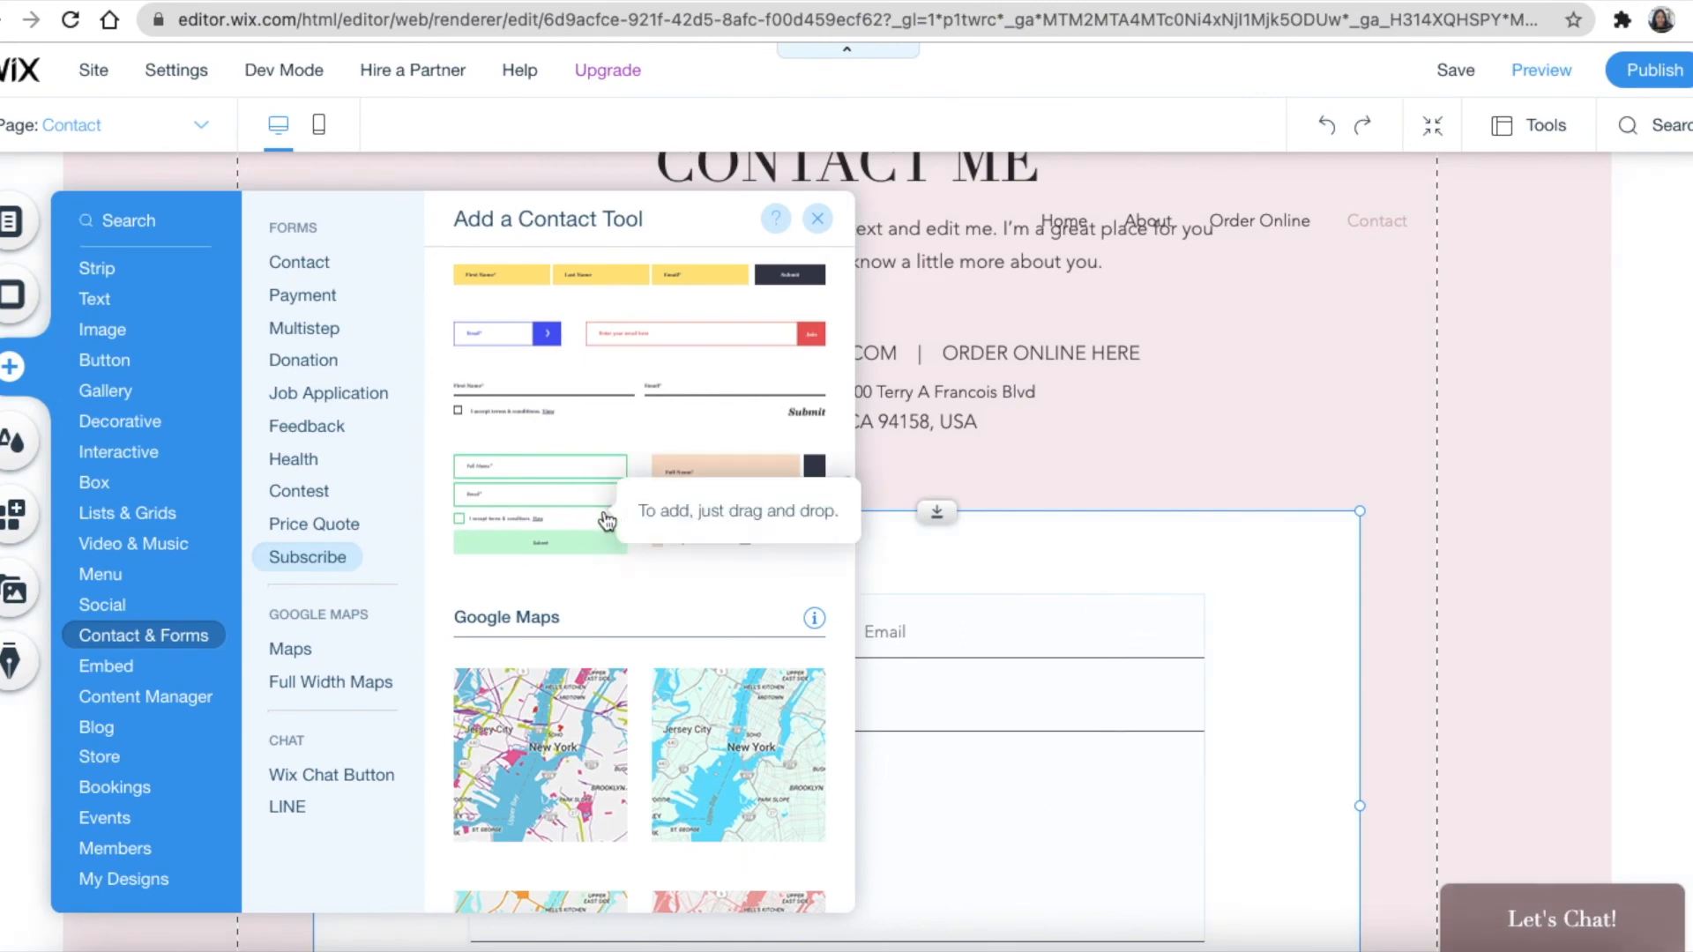
{"action": "scroll", "coordinate": [630, 516], "scroll_direction": "down", "scroll_amount": 1}
{"action": "scroll", "coordinate": [629, 516], "scroll_direction": "down", "scroll_amount": 3}
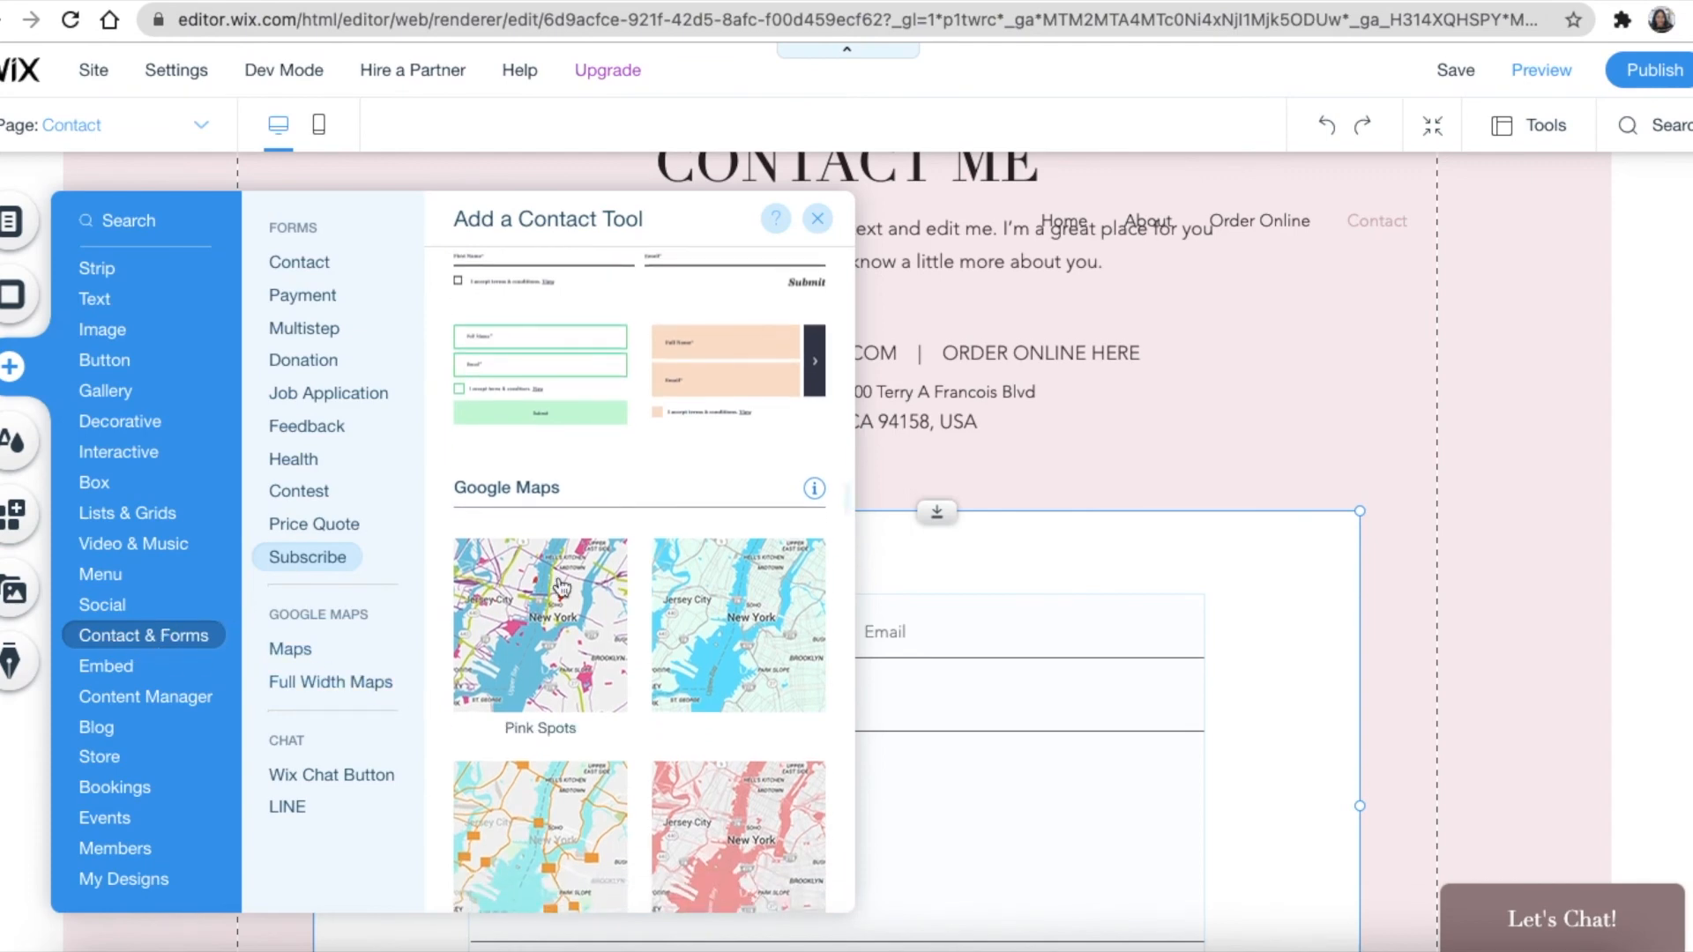
{"action": "scroll", "coordinate": [614, 511], "scroll_direction": "down", "scroll_amount": 3}
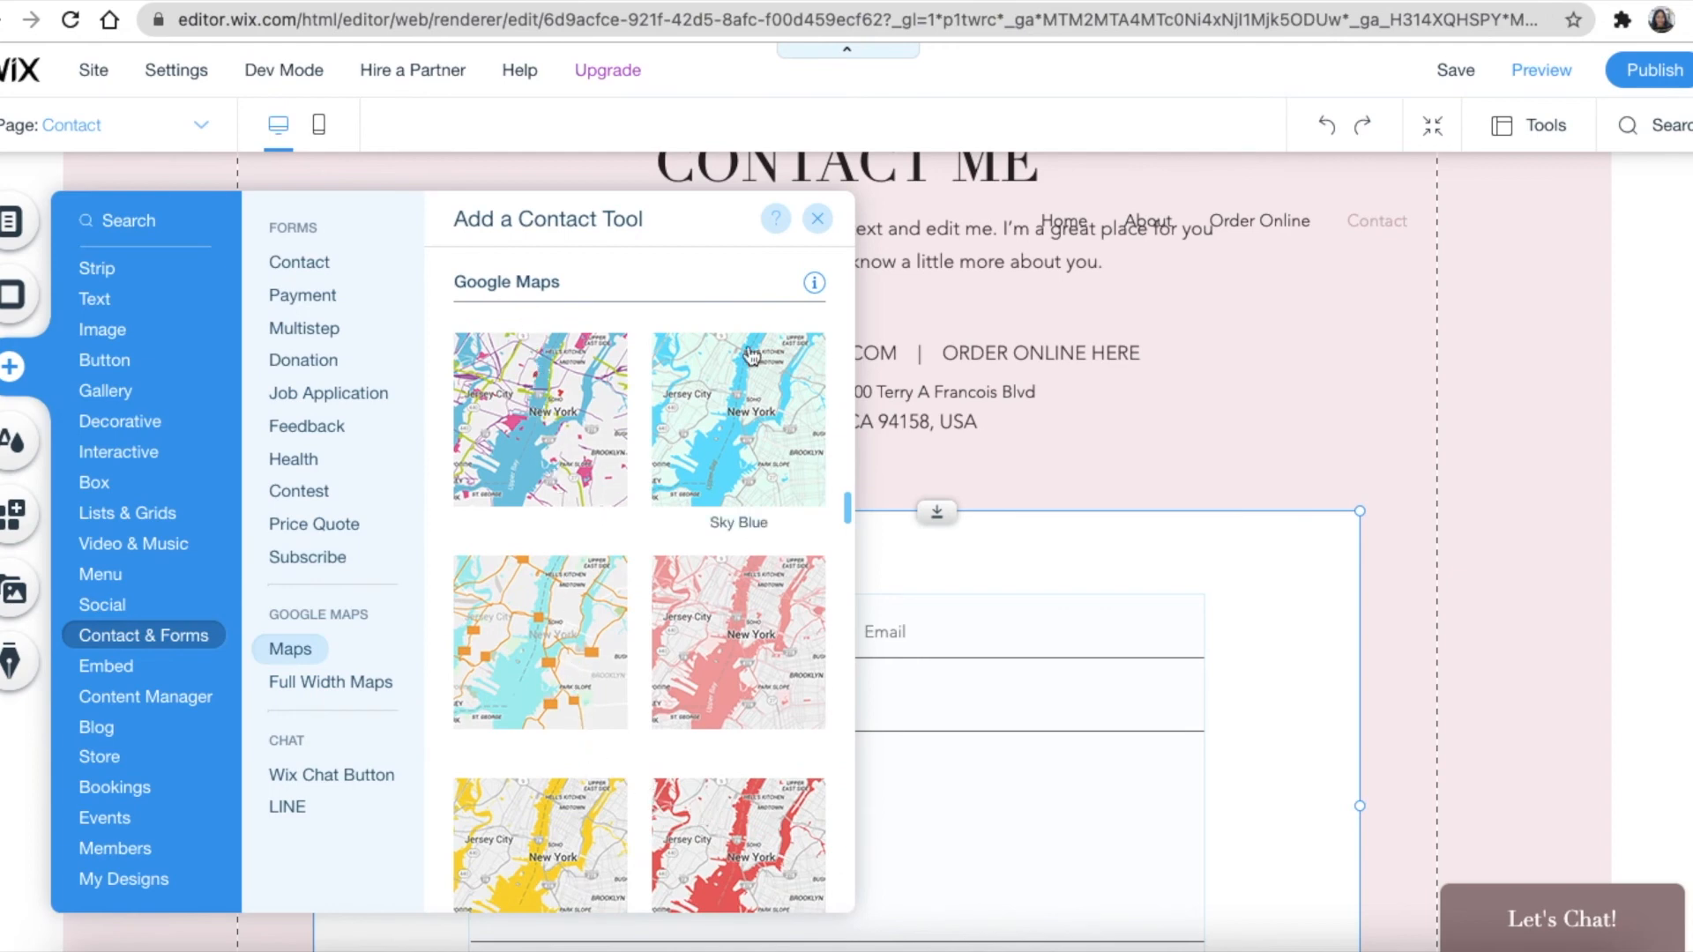
{"action": "scroll", "coordinate": [640, 618], "scroll_direction": "down", "scroll_amount": 2}
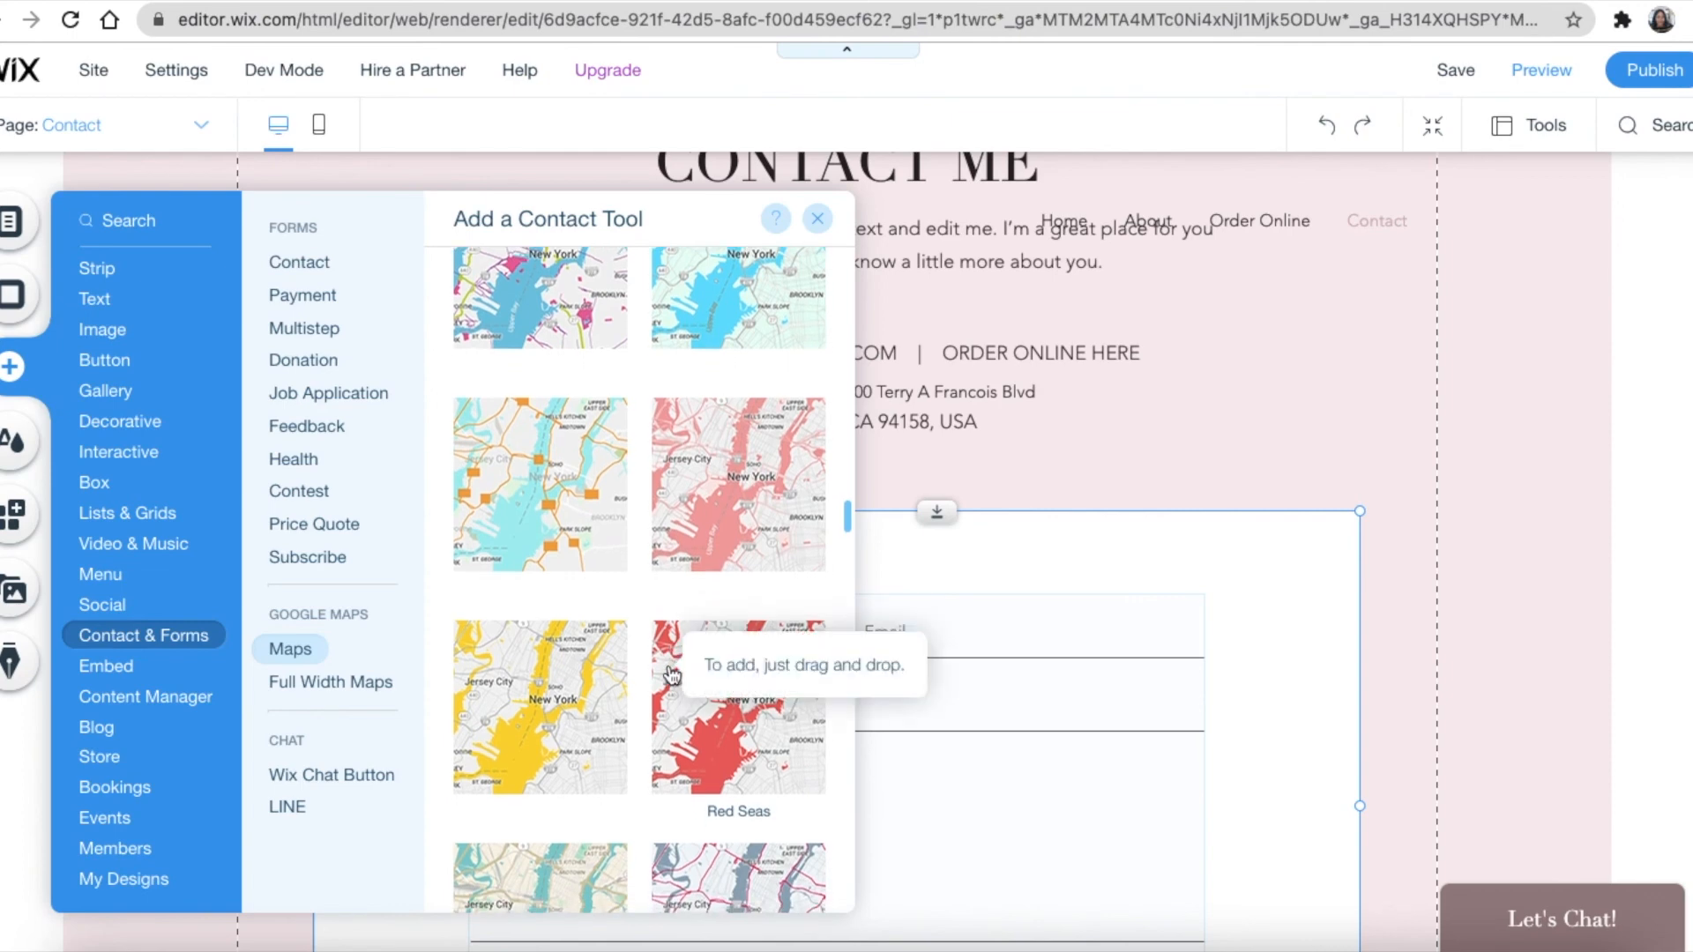
{"action": "scroll", "coordinate": [672, 674], "scroll_direction": "up", "scroll_amount": 1}
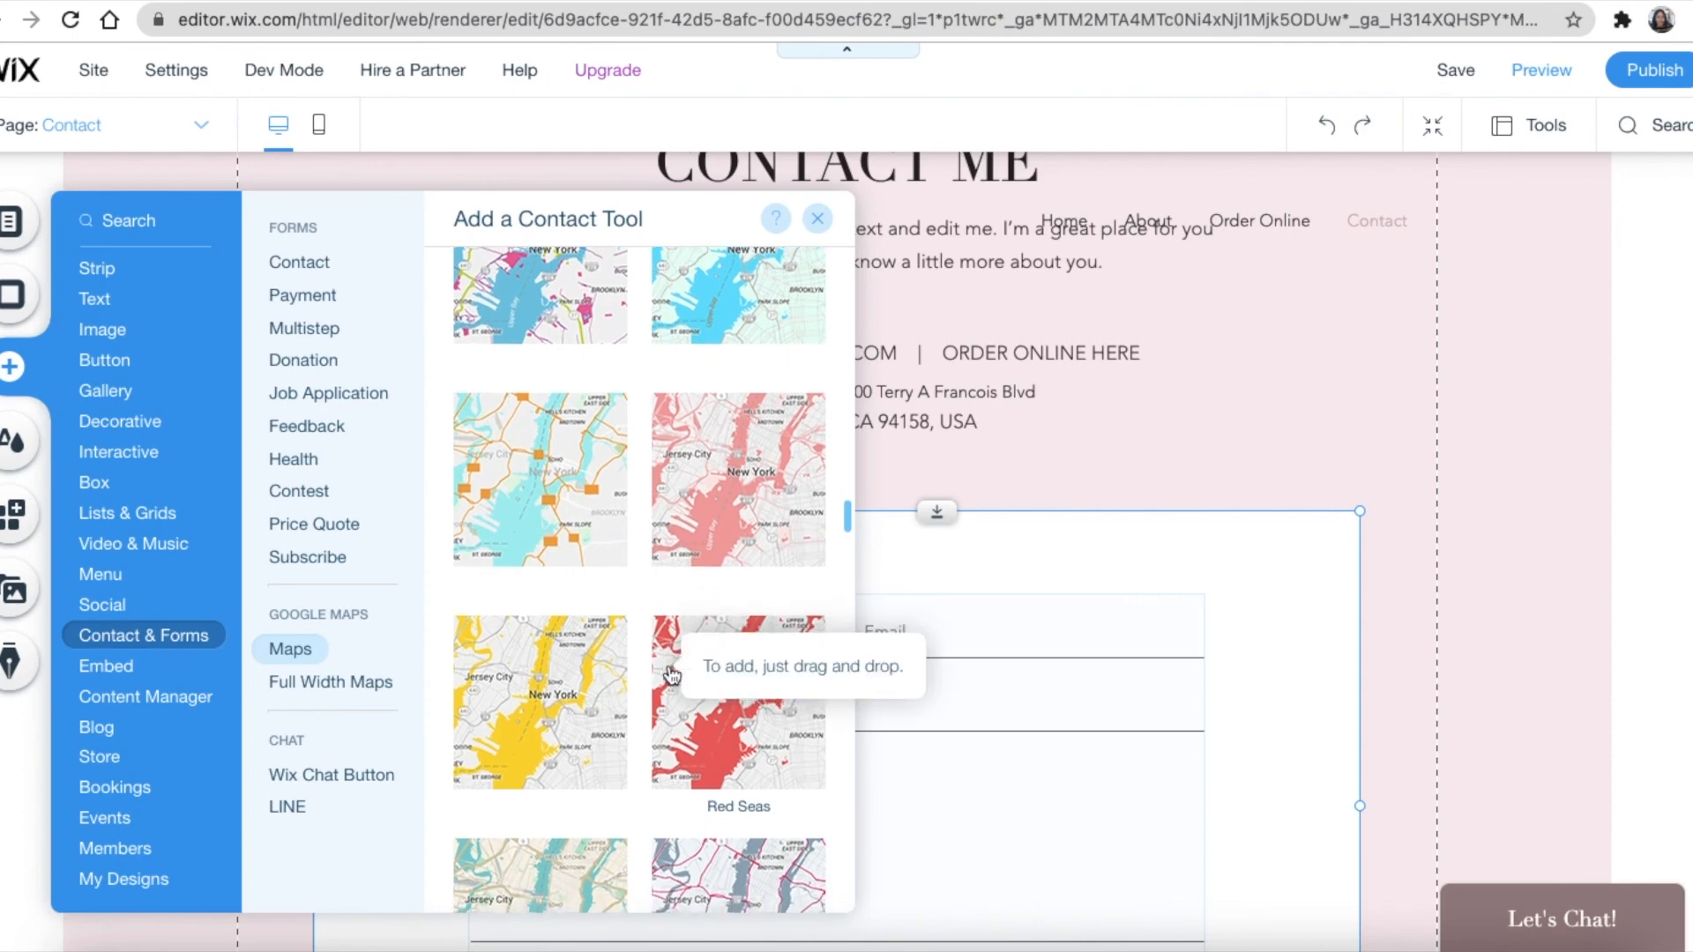
{"action": "scroll", "coordinate": [672, 674], "scroll_direction": "up", "scroll_amount": 5}
{"action": "scroll", "coordinate": [1323, 714], "scroll_direction": "down", "scroll_amount": 5}
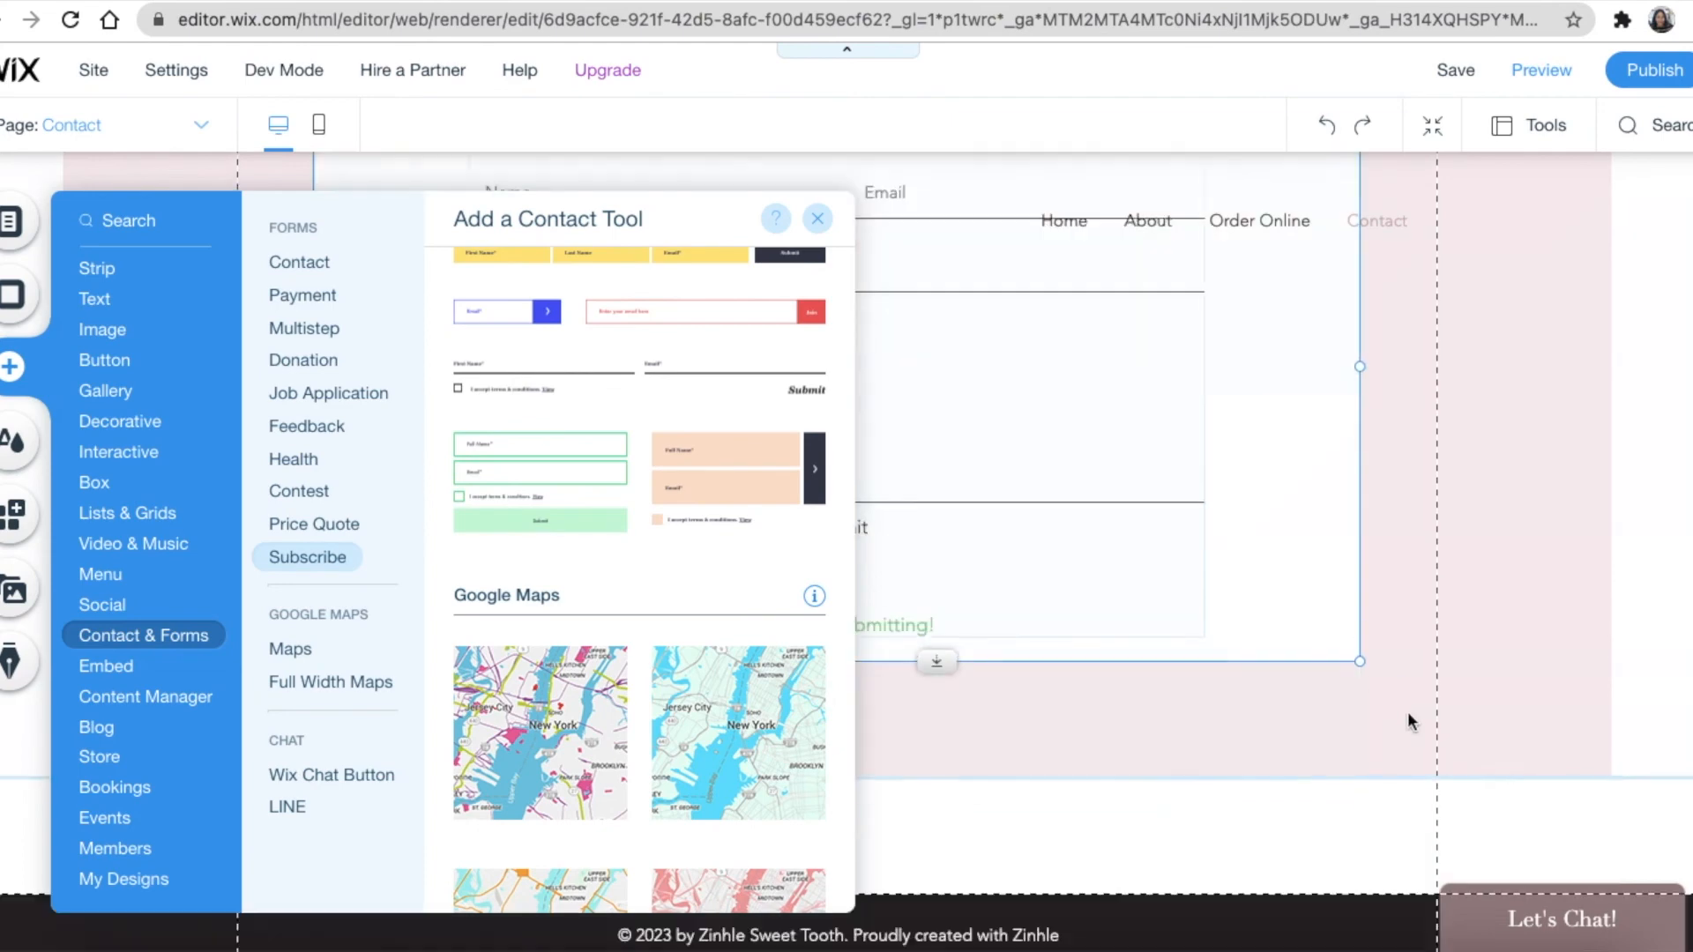
{"action": "scroll", "coordinate": [650, 613], "scroll_direction": "down", "scroll_amount": 1}
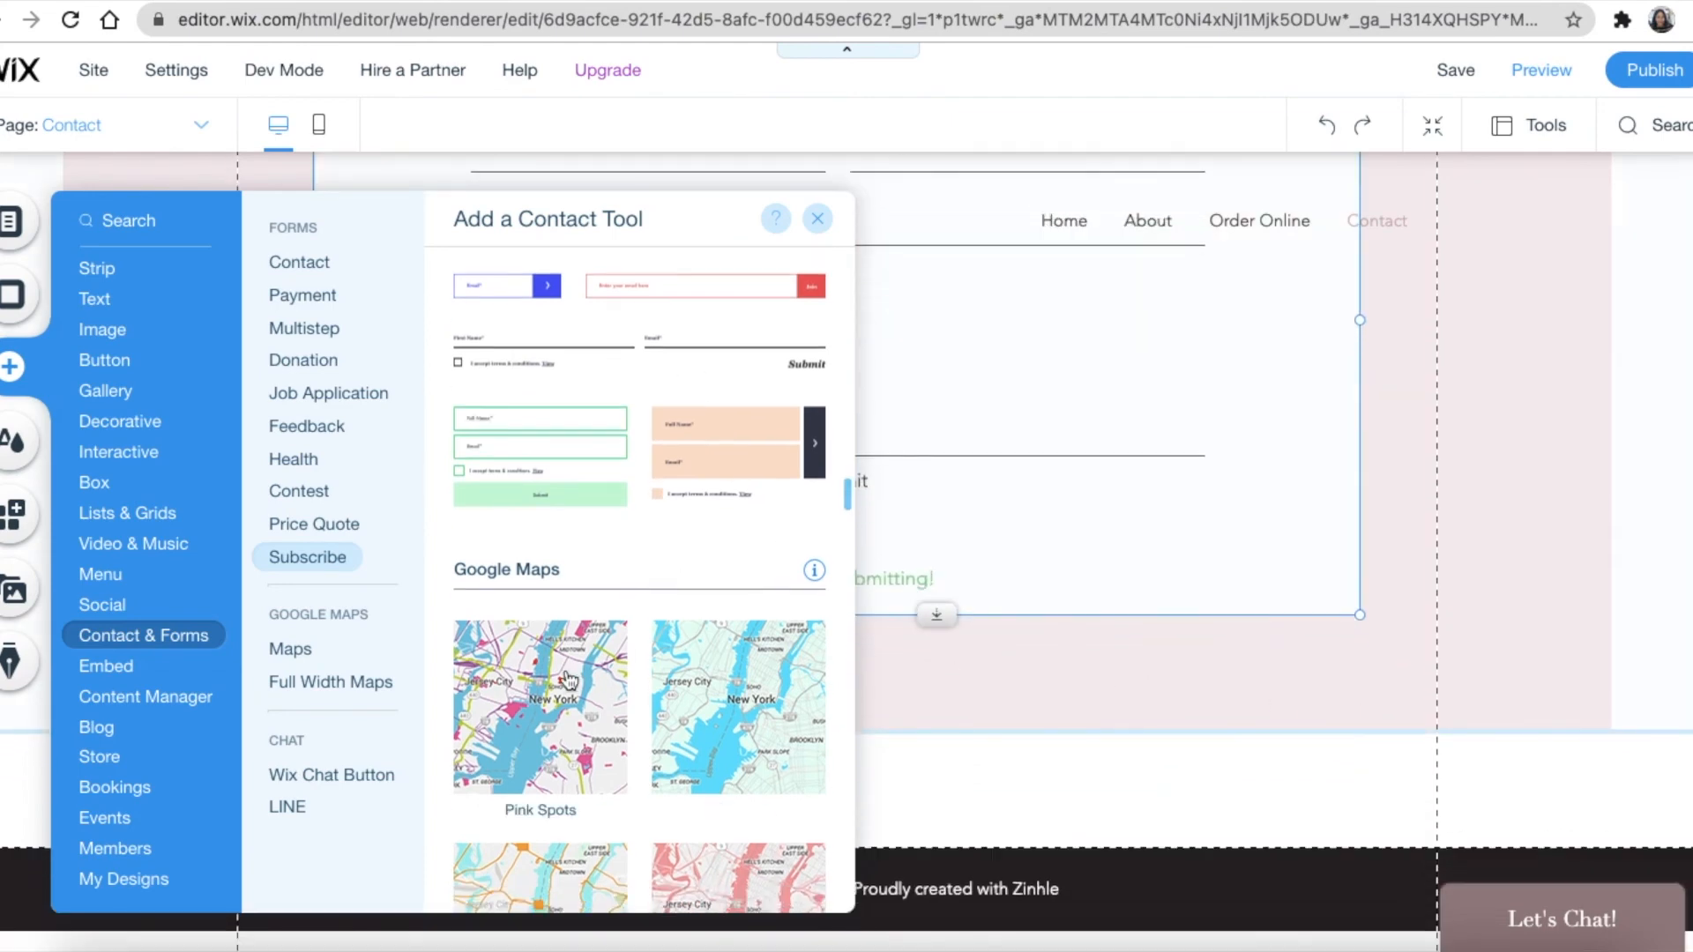
{"action": "left_click_drag", "start_coordinate": [526, 691], "coordinate": [1097, 713]}
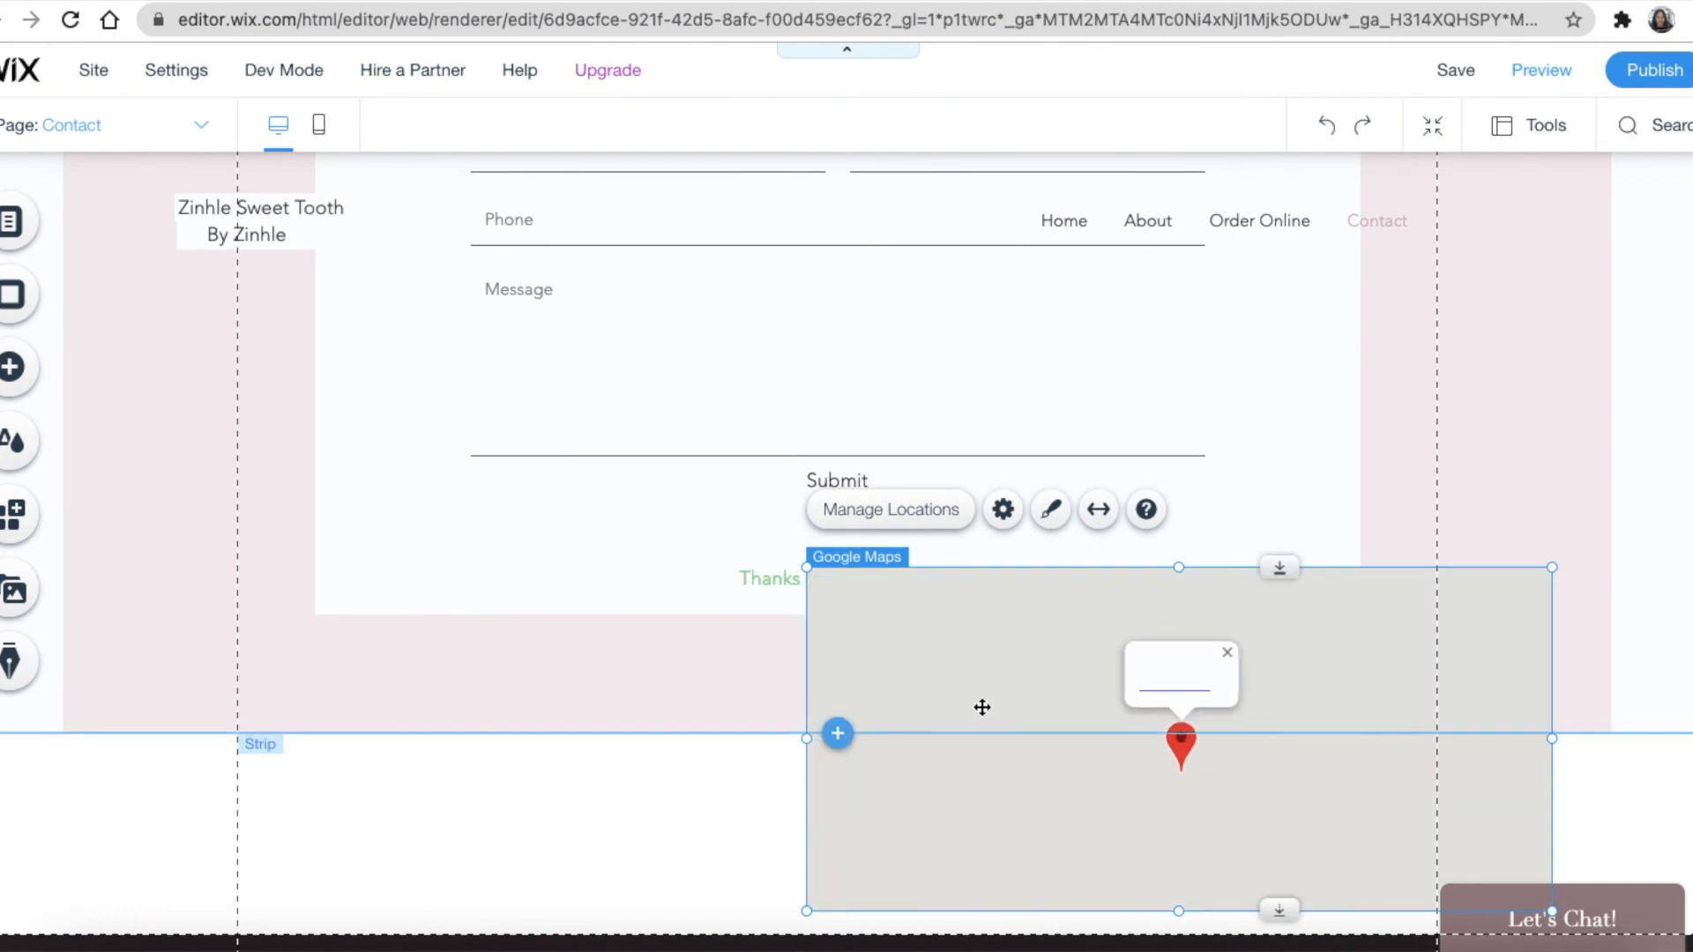
{"action": "left_click_drag", "start_coordinate": [1209, 620], "coordinate": [839, 532]}
Set the map location's address to the shop's street address and its title to 'Zinhle Store'
{"action": "left_click", "coordinate": [561, 459]}
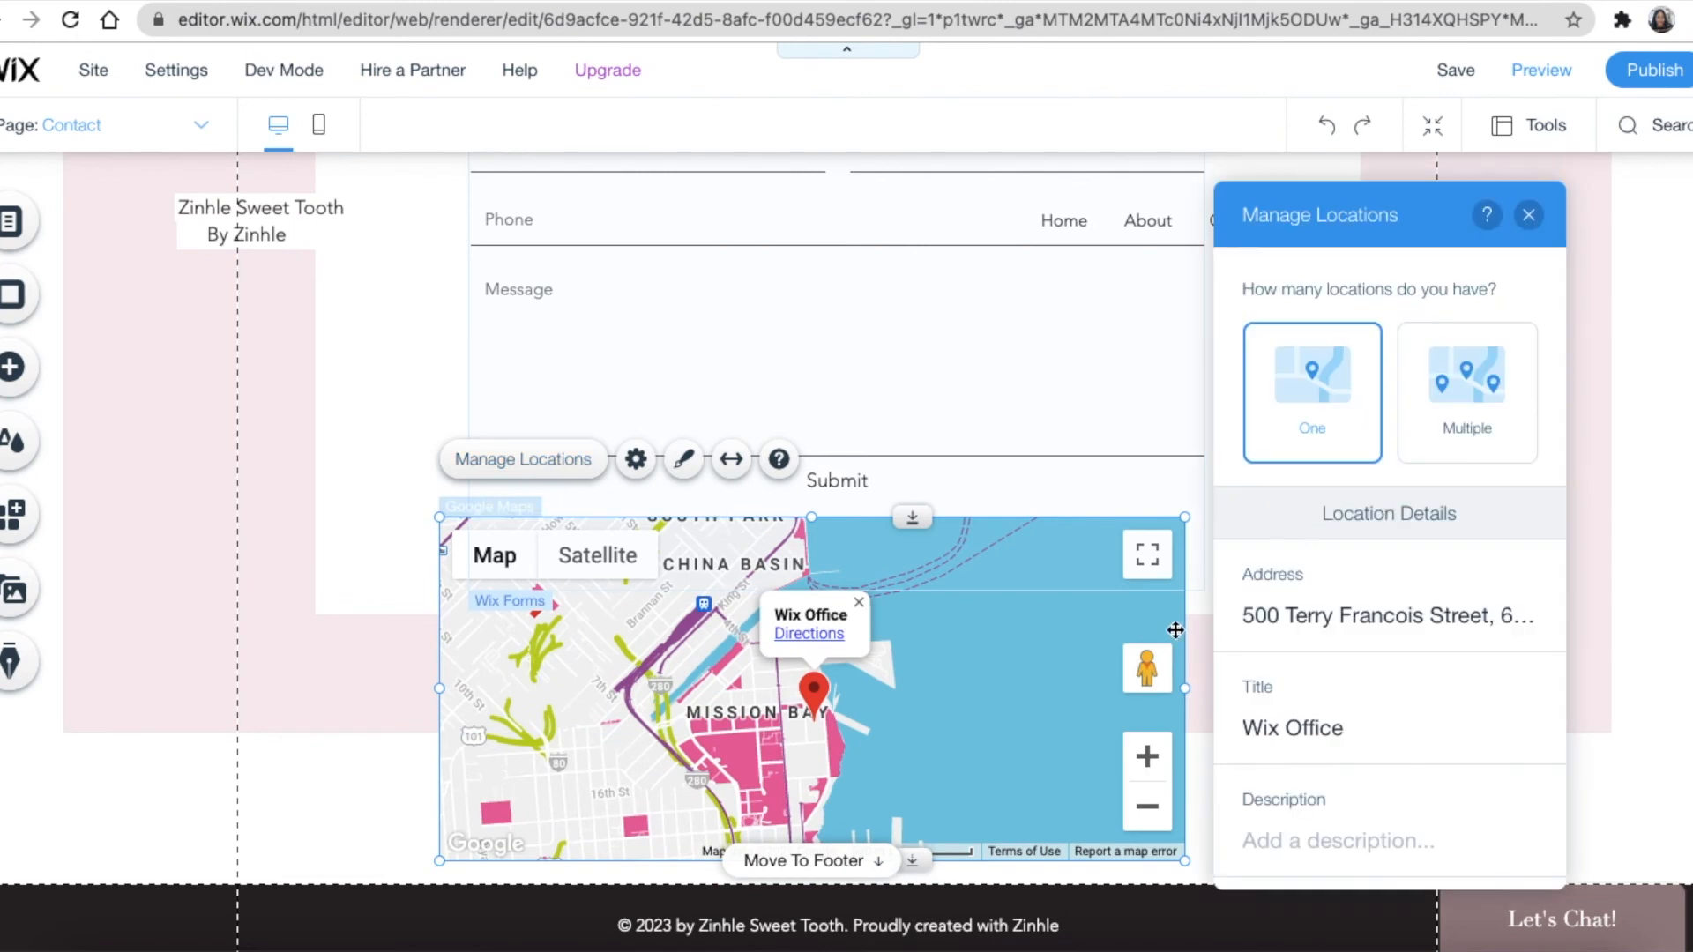
{"action": "left_click", "coordinate": [1261, 615]}
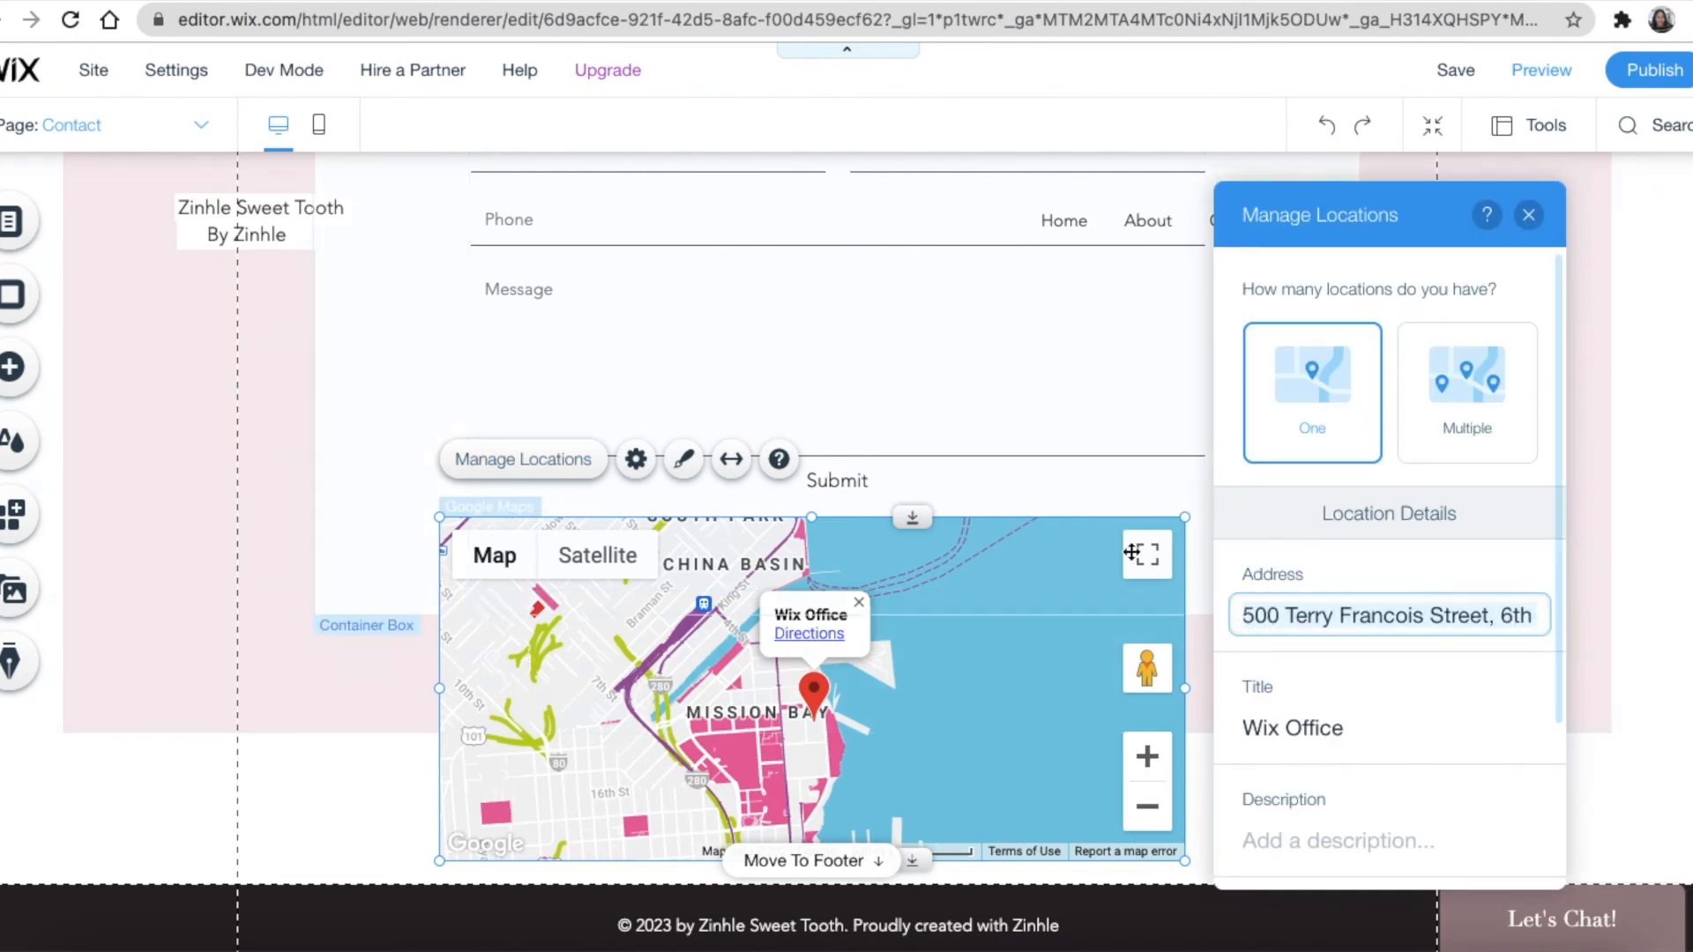
{"action": "key", "text": "ctrl+a"}
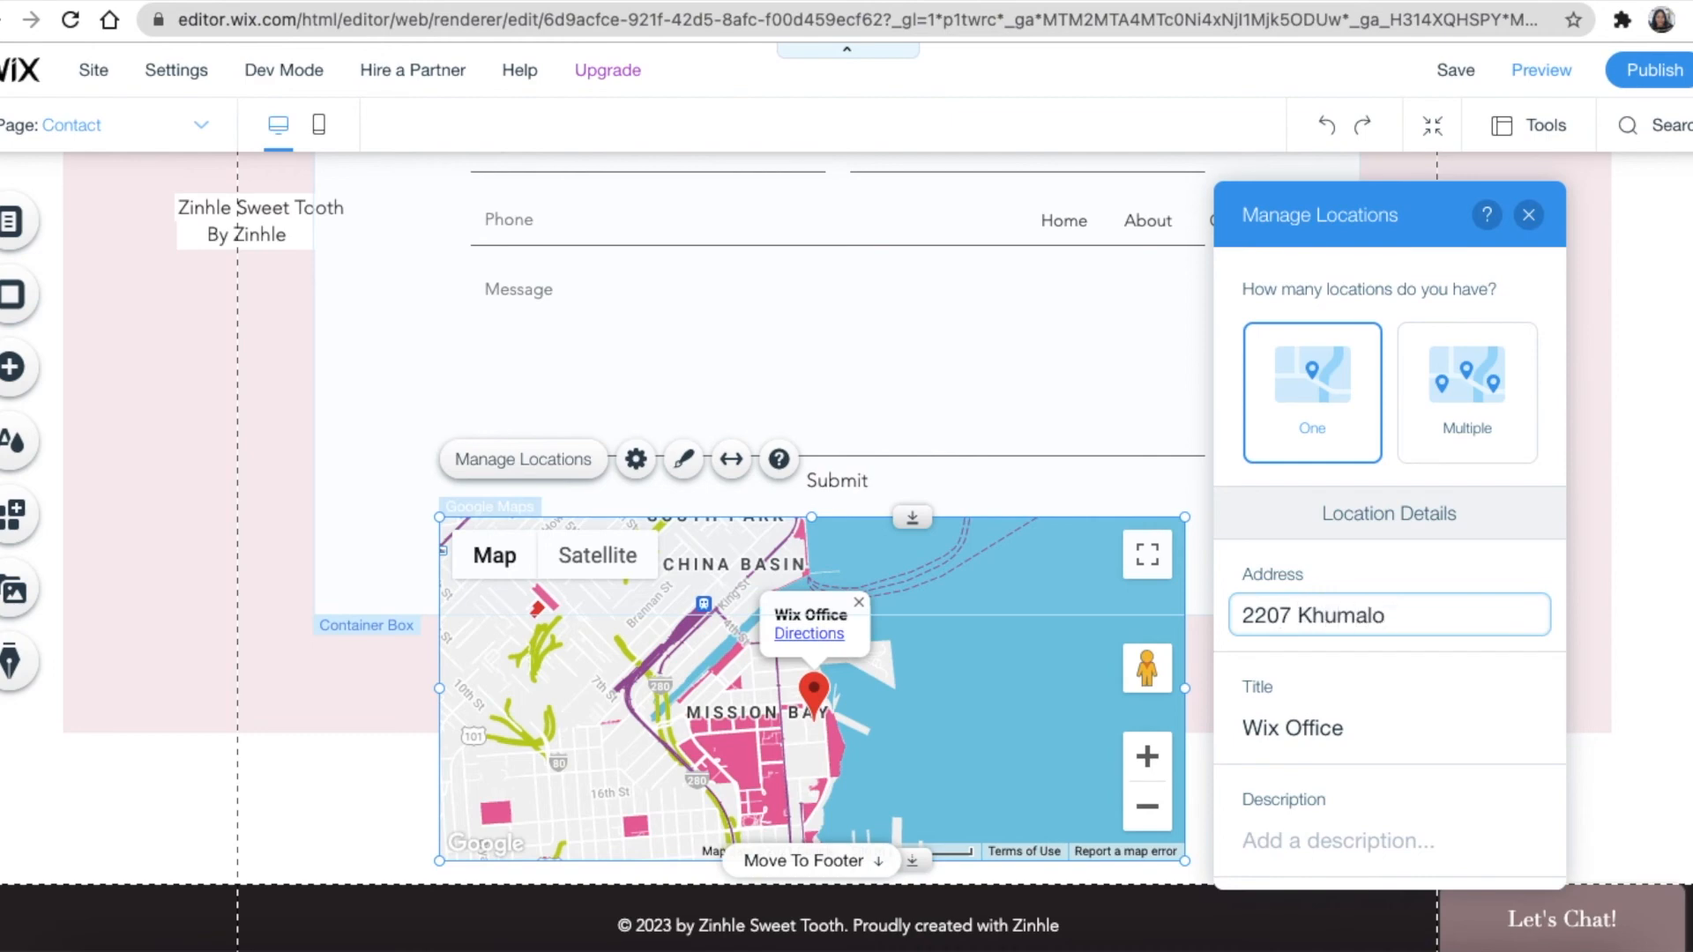
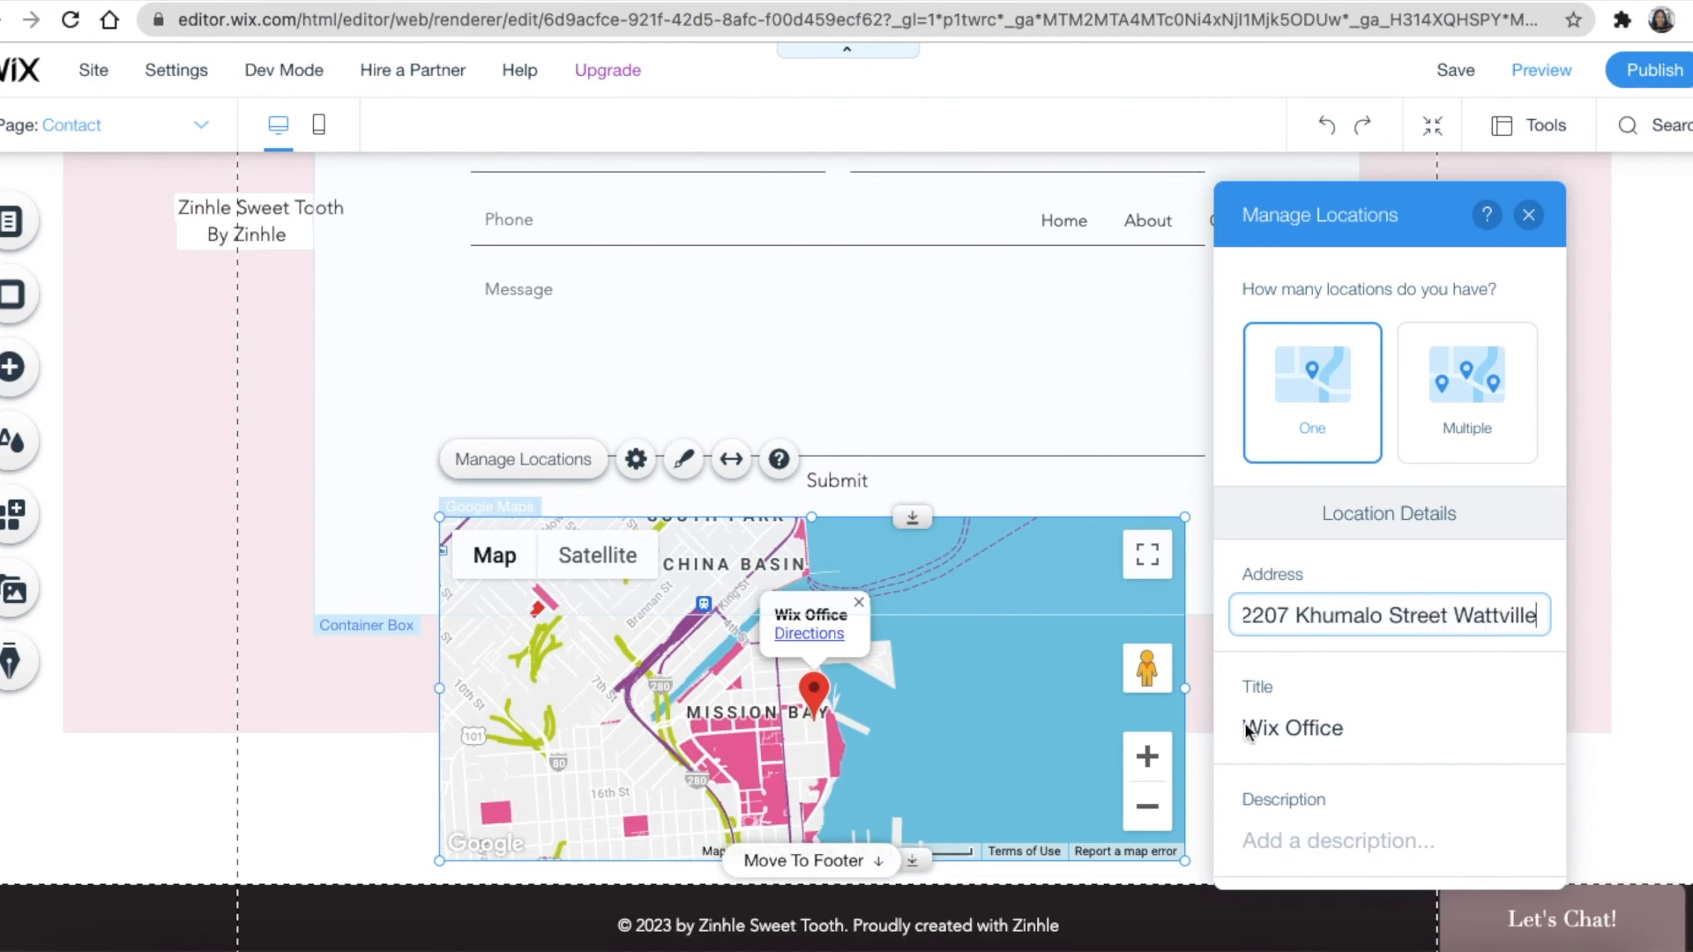
{"action": "left_click", "coordinate": [1397, 726]}
{"action": "type", "text": "Zinhle "}
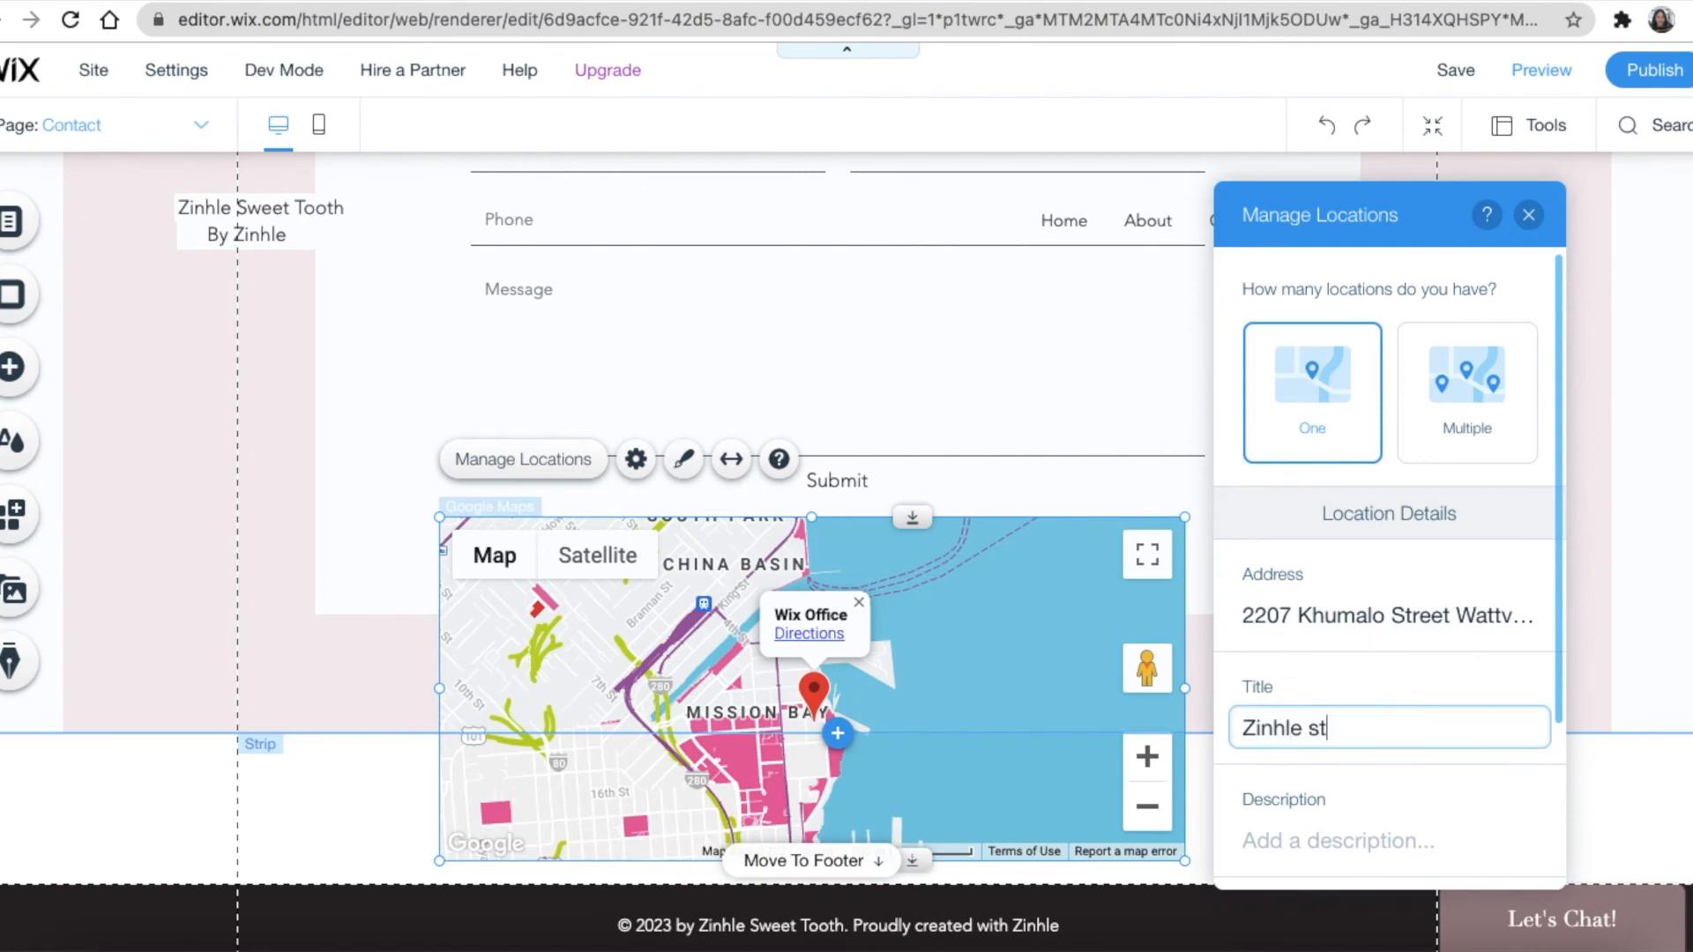
{"action": "type", "text": "st"}
{"action": "key", "text": "BackSpace"}
{"action": "key", "text": "BackSpace"}
{"action": "type", "text": "Store"}
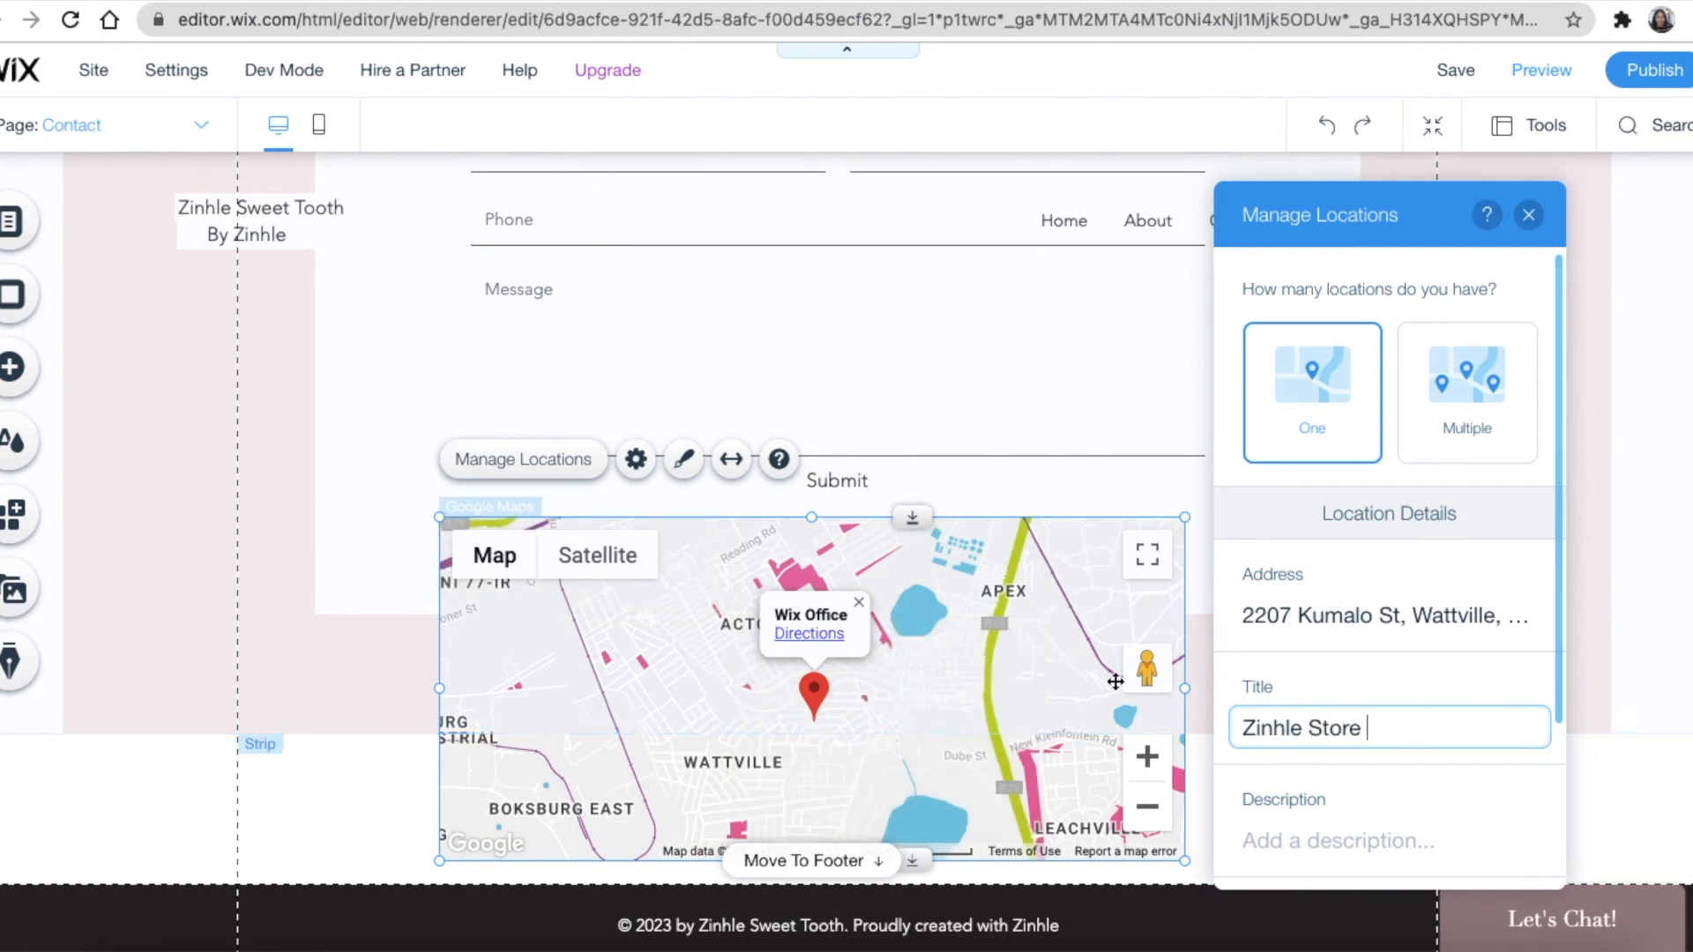
{"action": "scroll", "coordinate": [1387, 738], "scroll_direction": "down", "scroll_amount": 2}
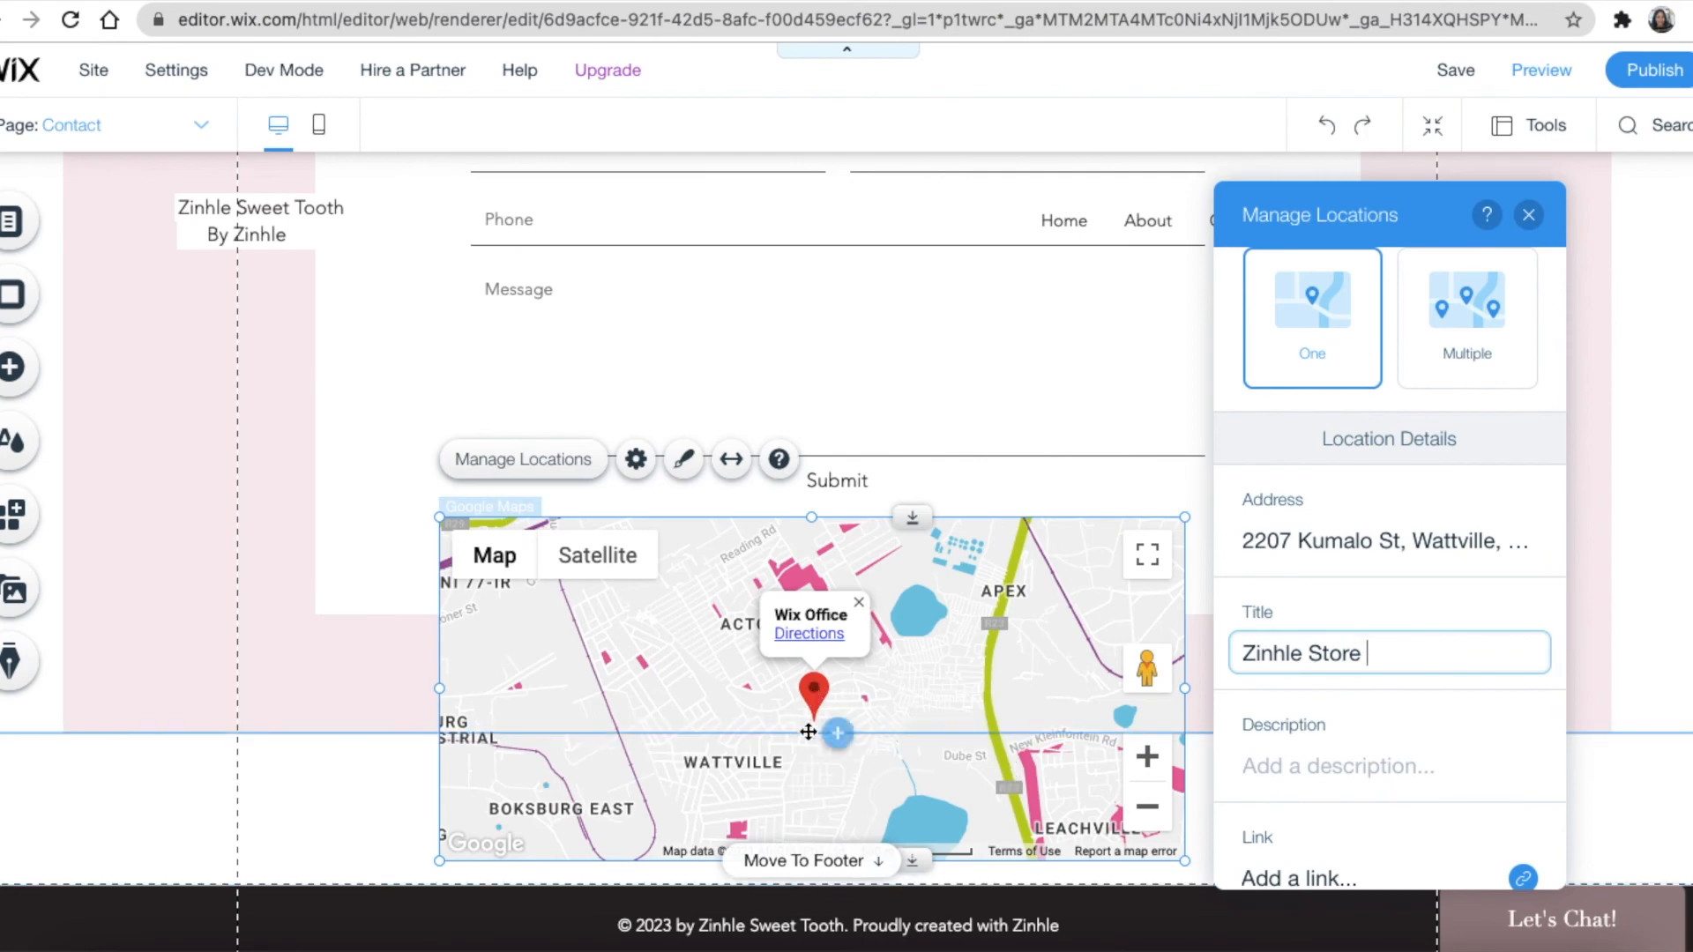
{"action": "scroll", "coordinate": [970, 776], "scroll_direction": "down", "scroll_amount": 2}
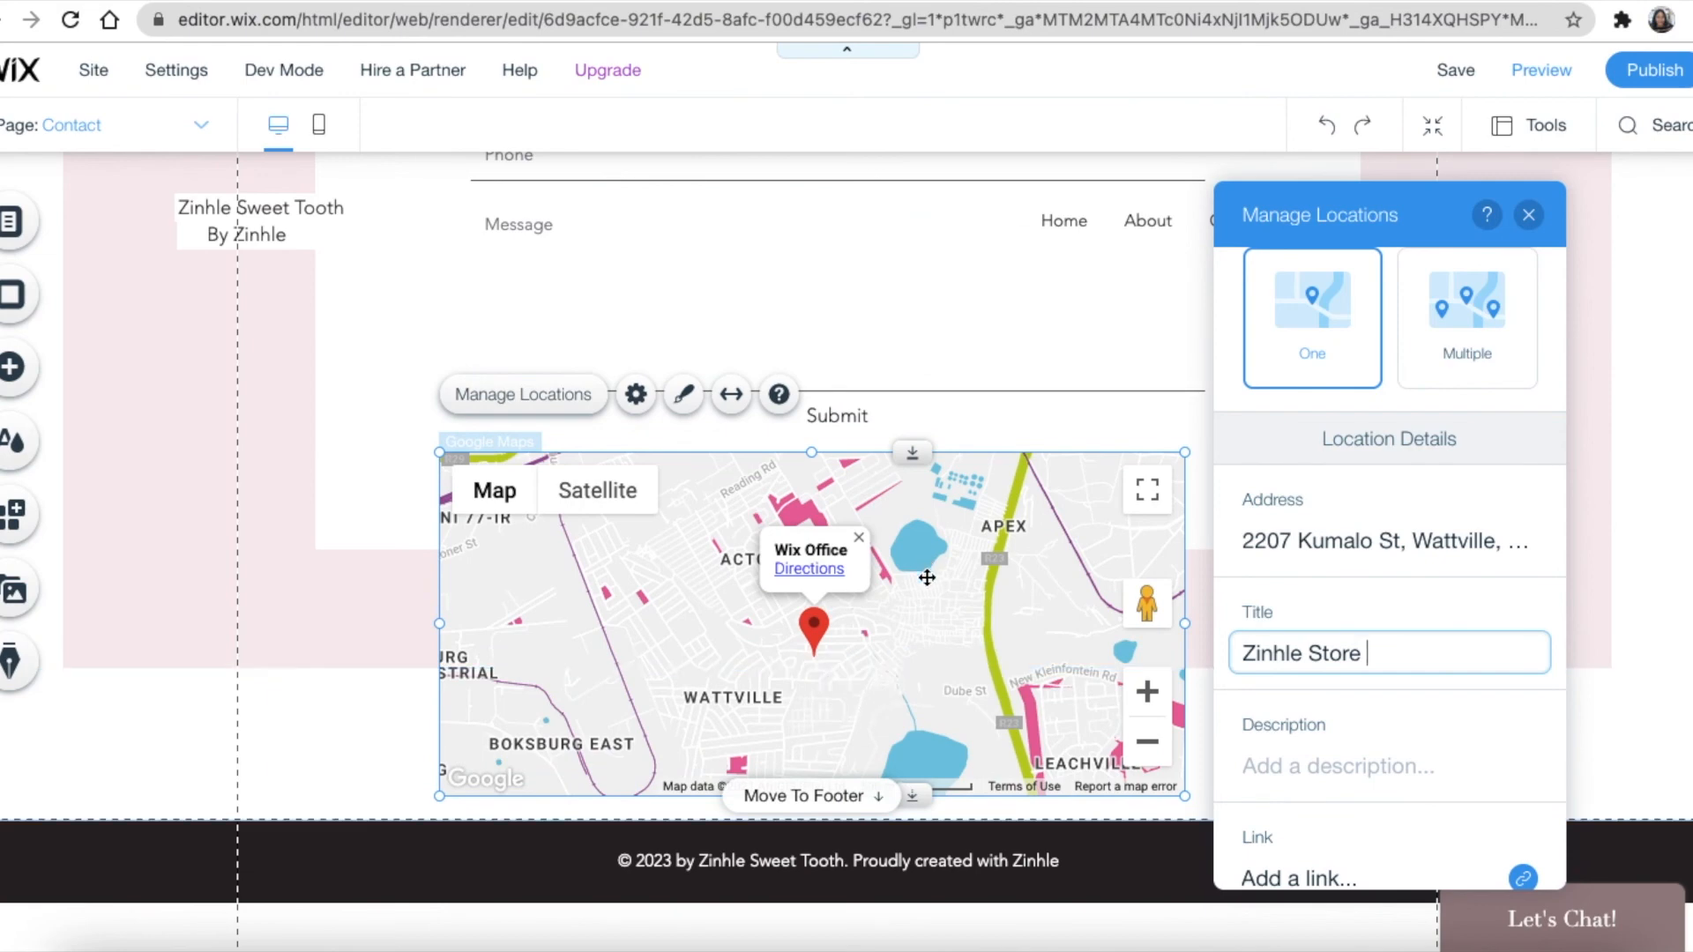
{"action": "left_click", "coordinate": [1531, 217]}
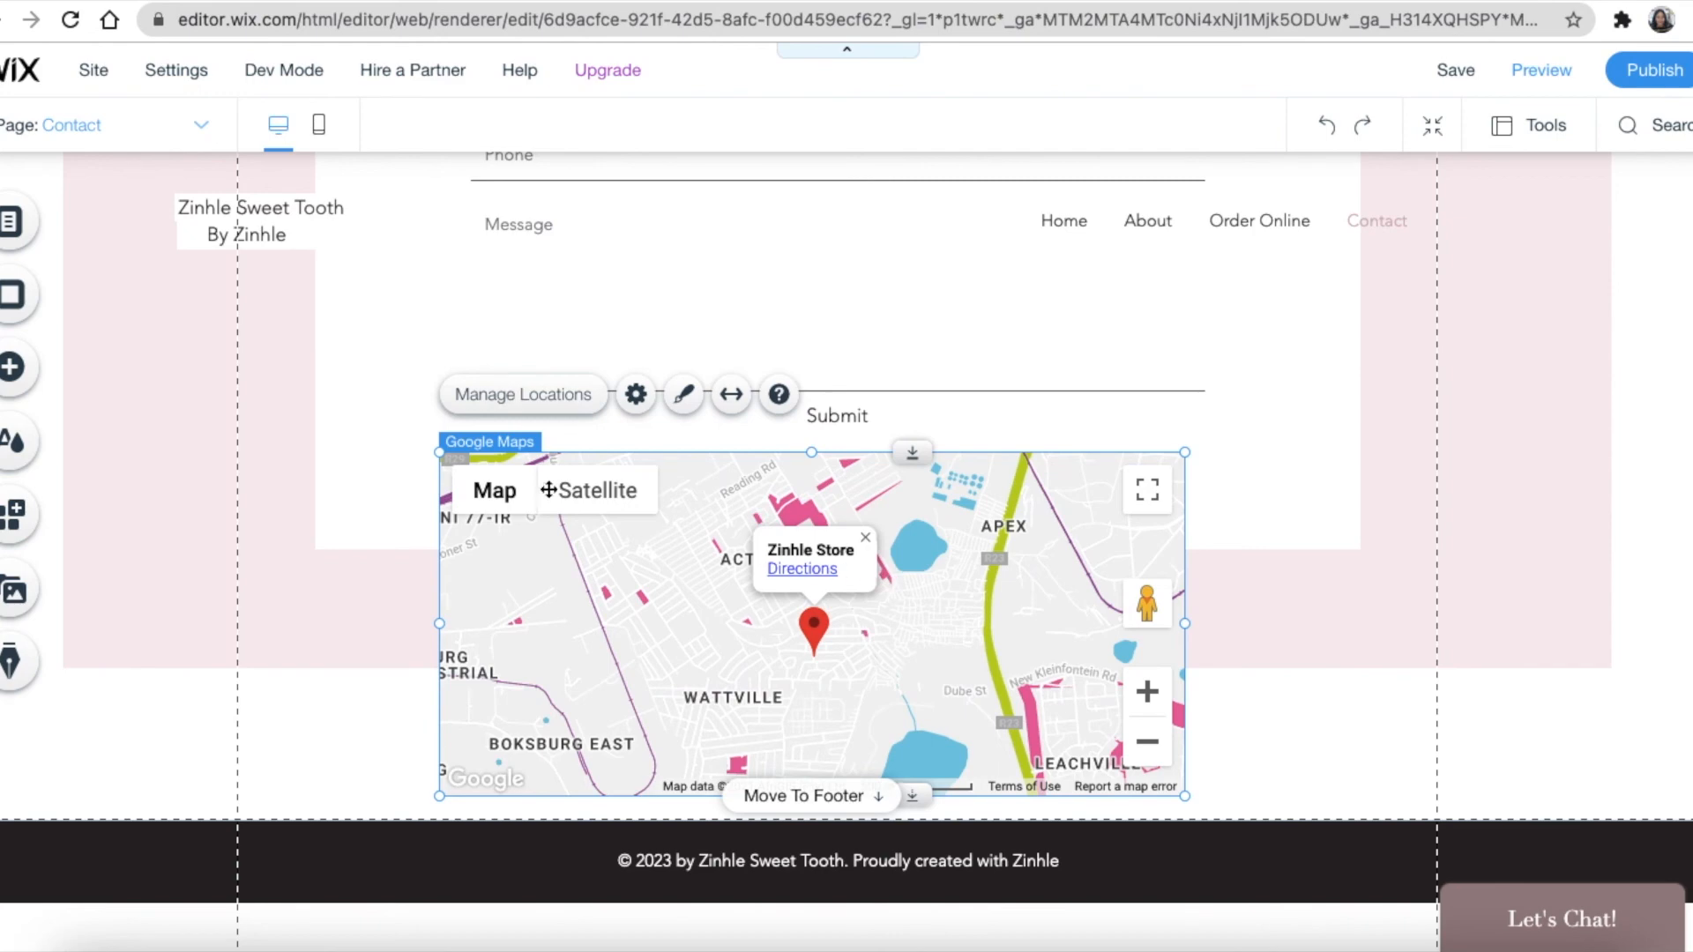
Switch to the Home page and scroll down to its Instagram Feed gallery
{"action": "double_click", "coordinate": [83, 124]}
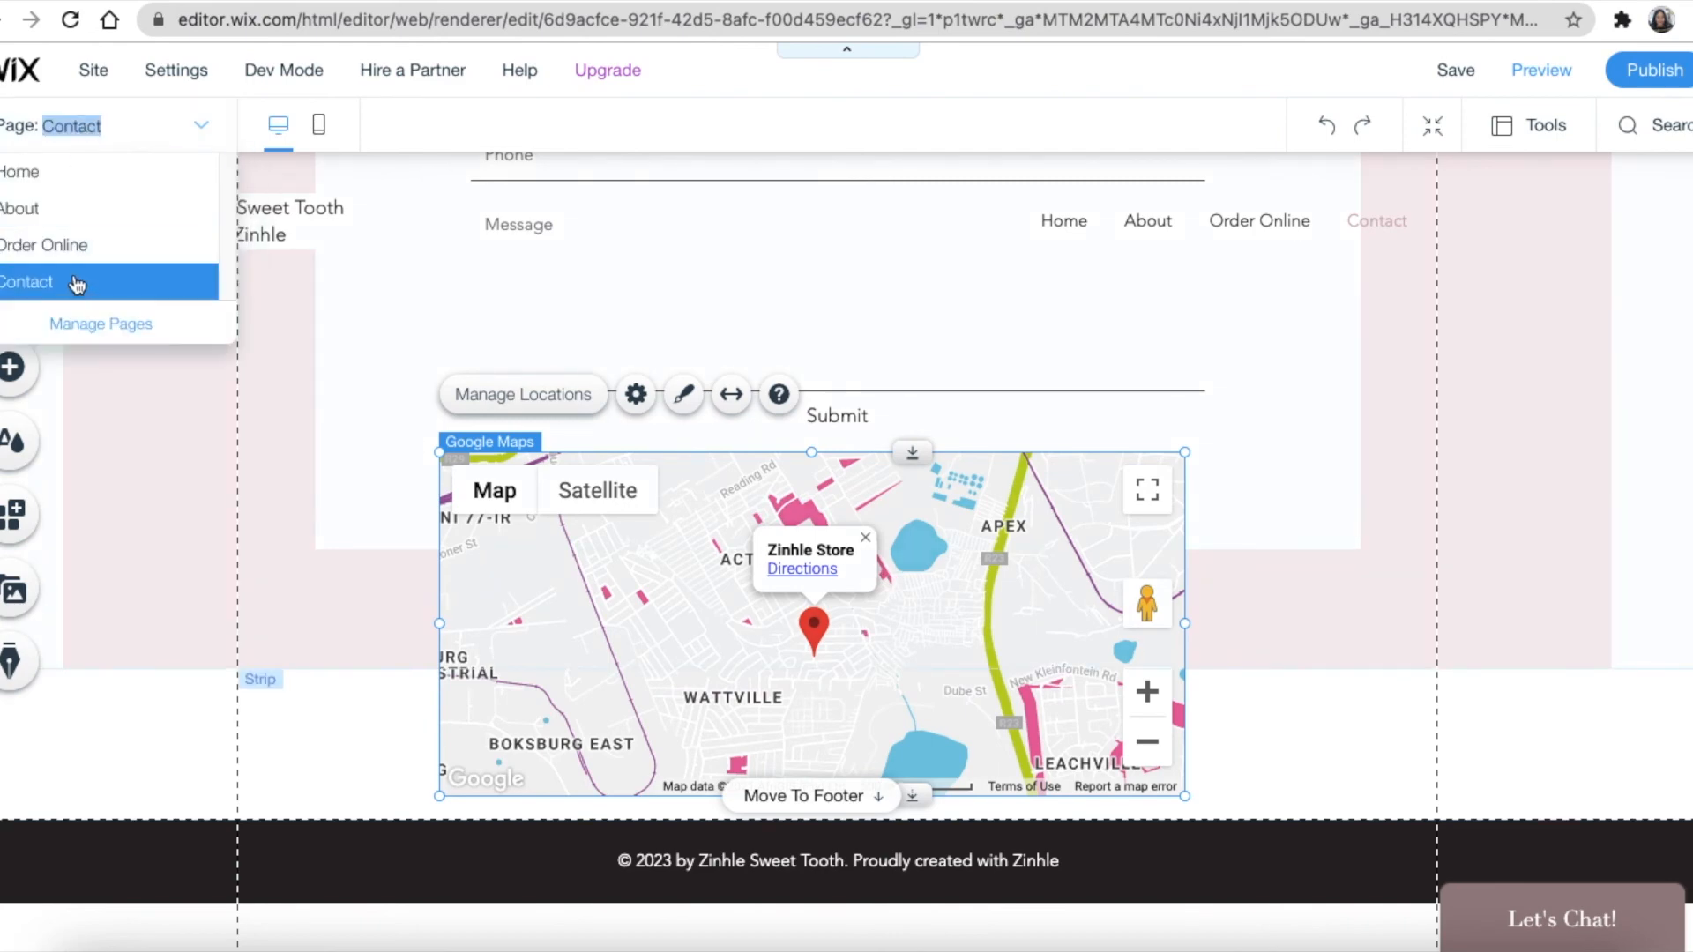
{"action": "left_click", "coordinate": [40, 170]}
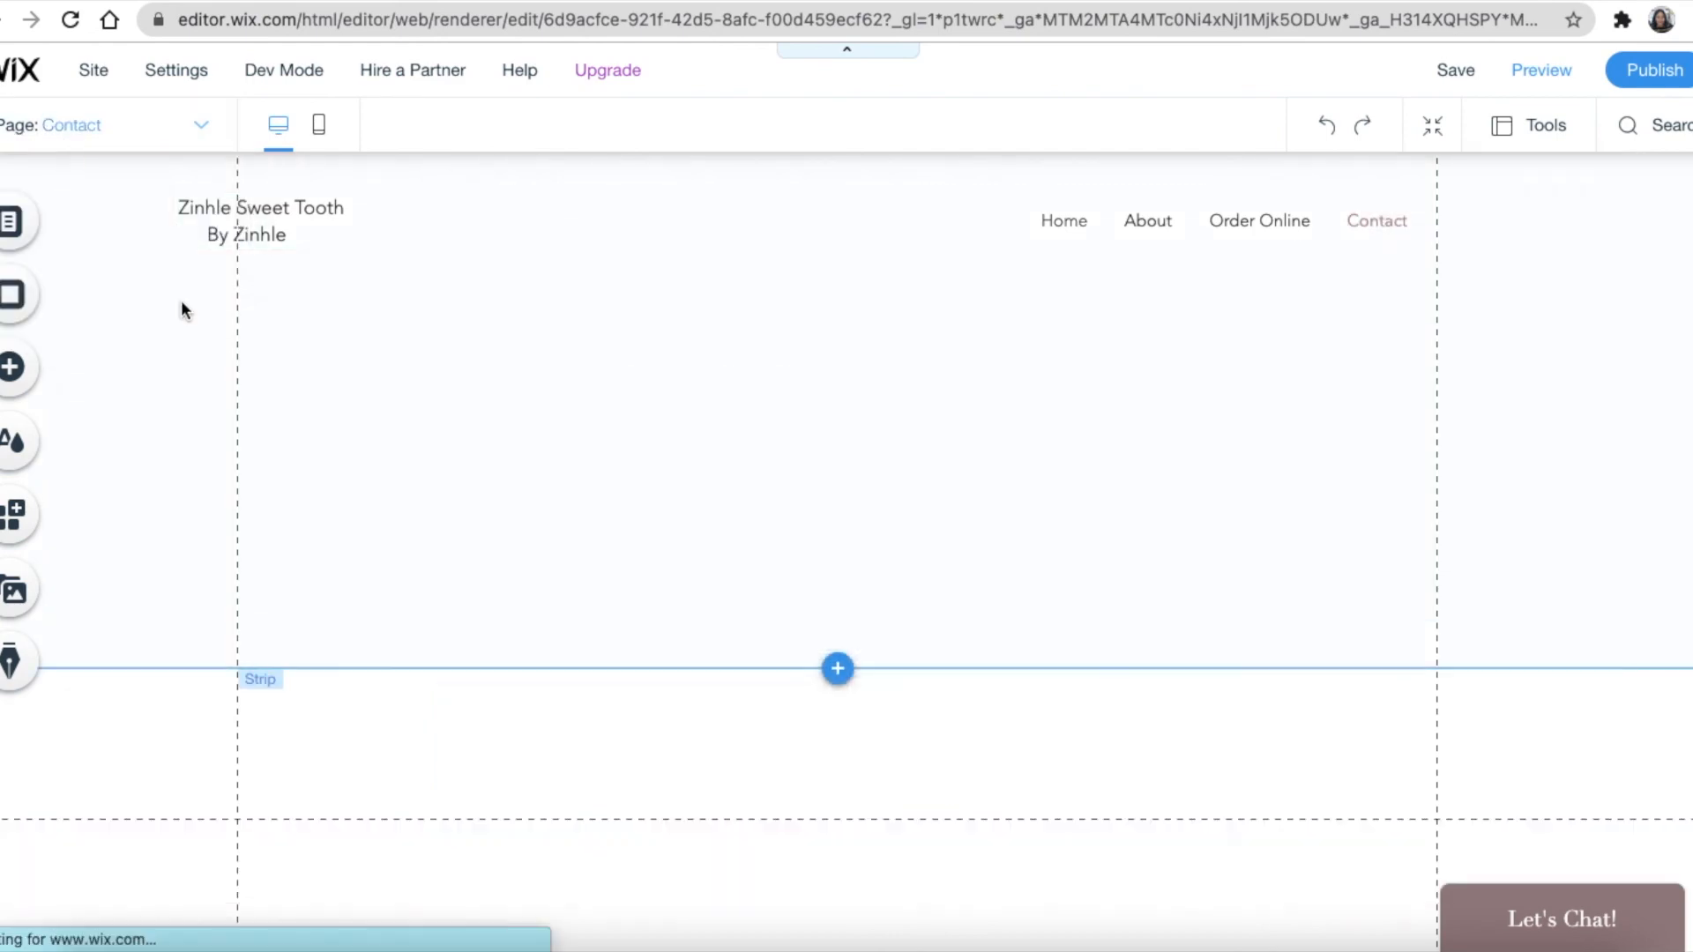
{"action": "scroll", "coordinate": [459, 421], "scroll_direction": "down", "scroll_amount": 20}
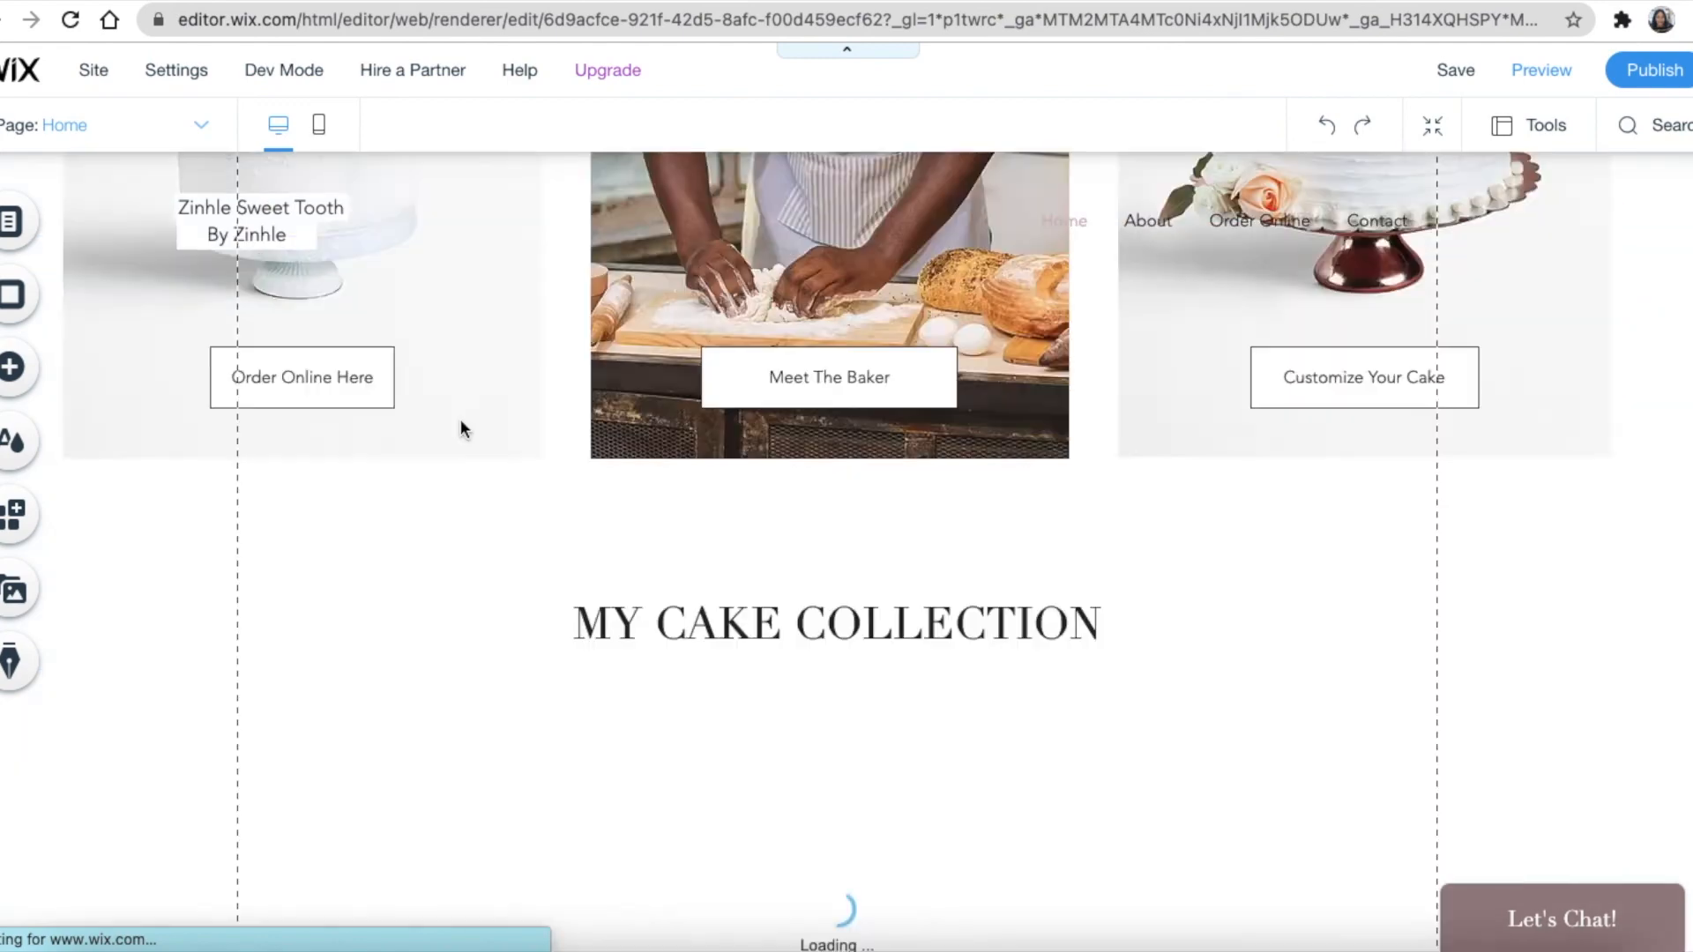
{"action": "scroll", "coordinate": [460, 422], "scroll_direction": "up", "scroll_amount": 15}
{"action": "scroll", "coordinate": [458, 422], "scroll_direction": "down", "scroll_amount": 15}
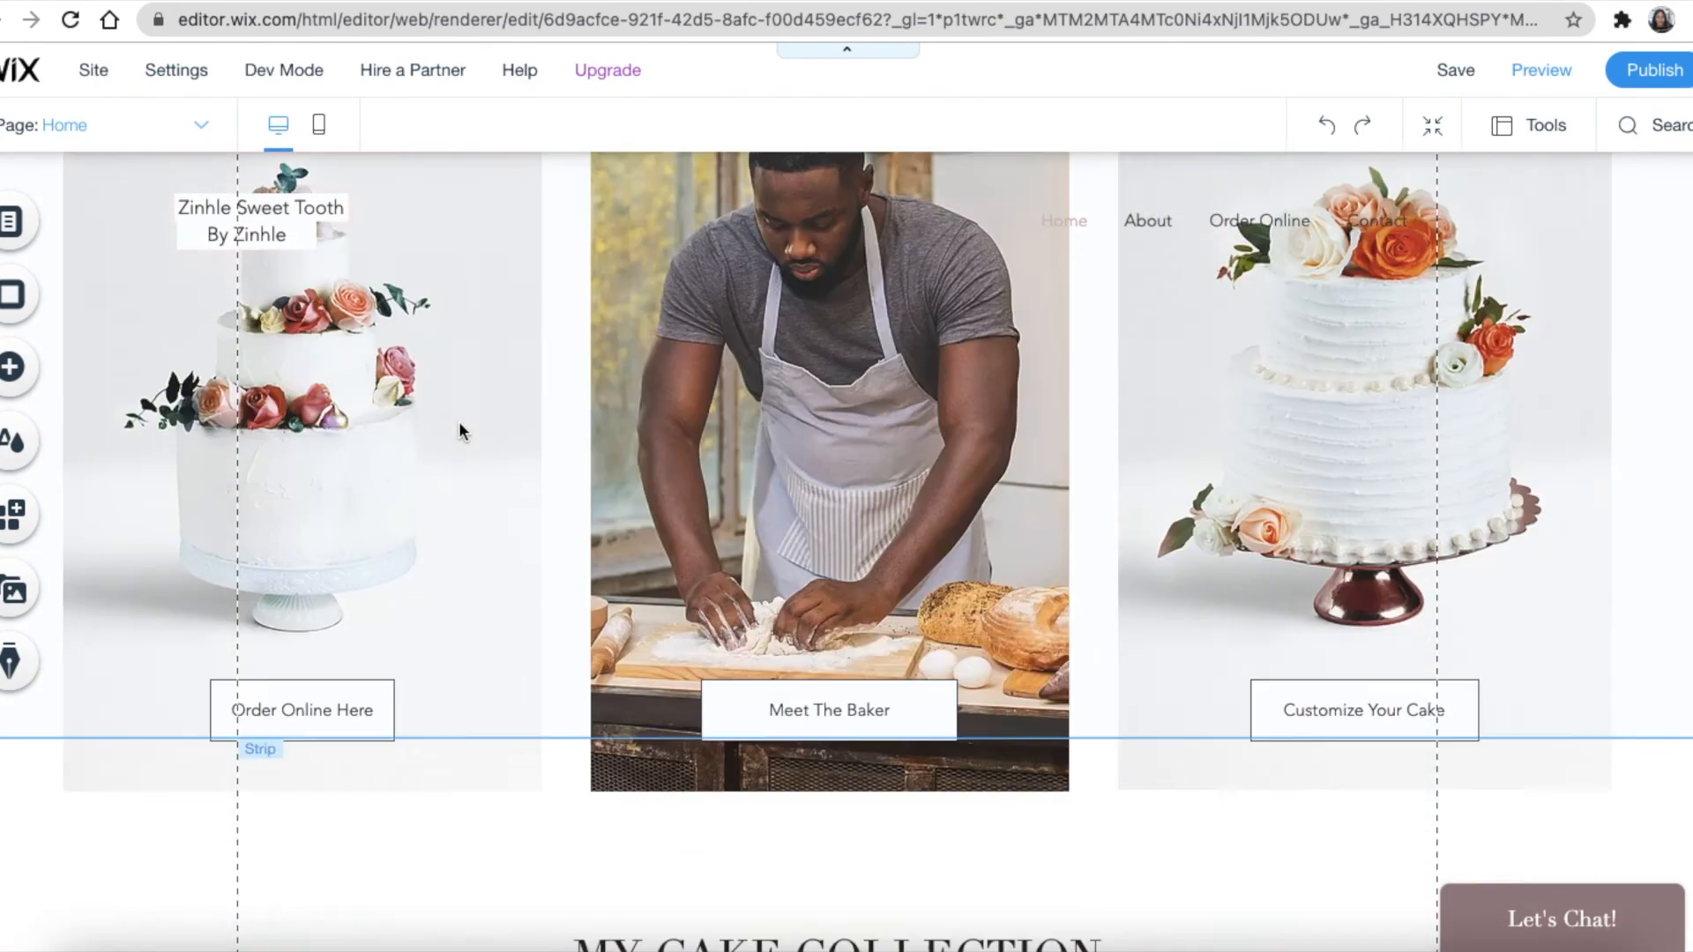
{"action": "scroll", "coordinate": [458, 421], "scroll_direction": "down", "scroll_amount": 6}
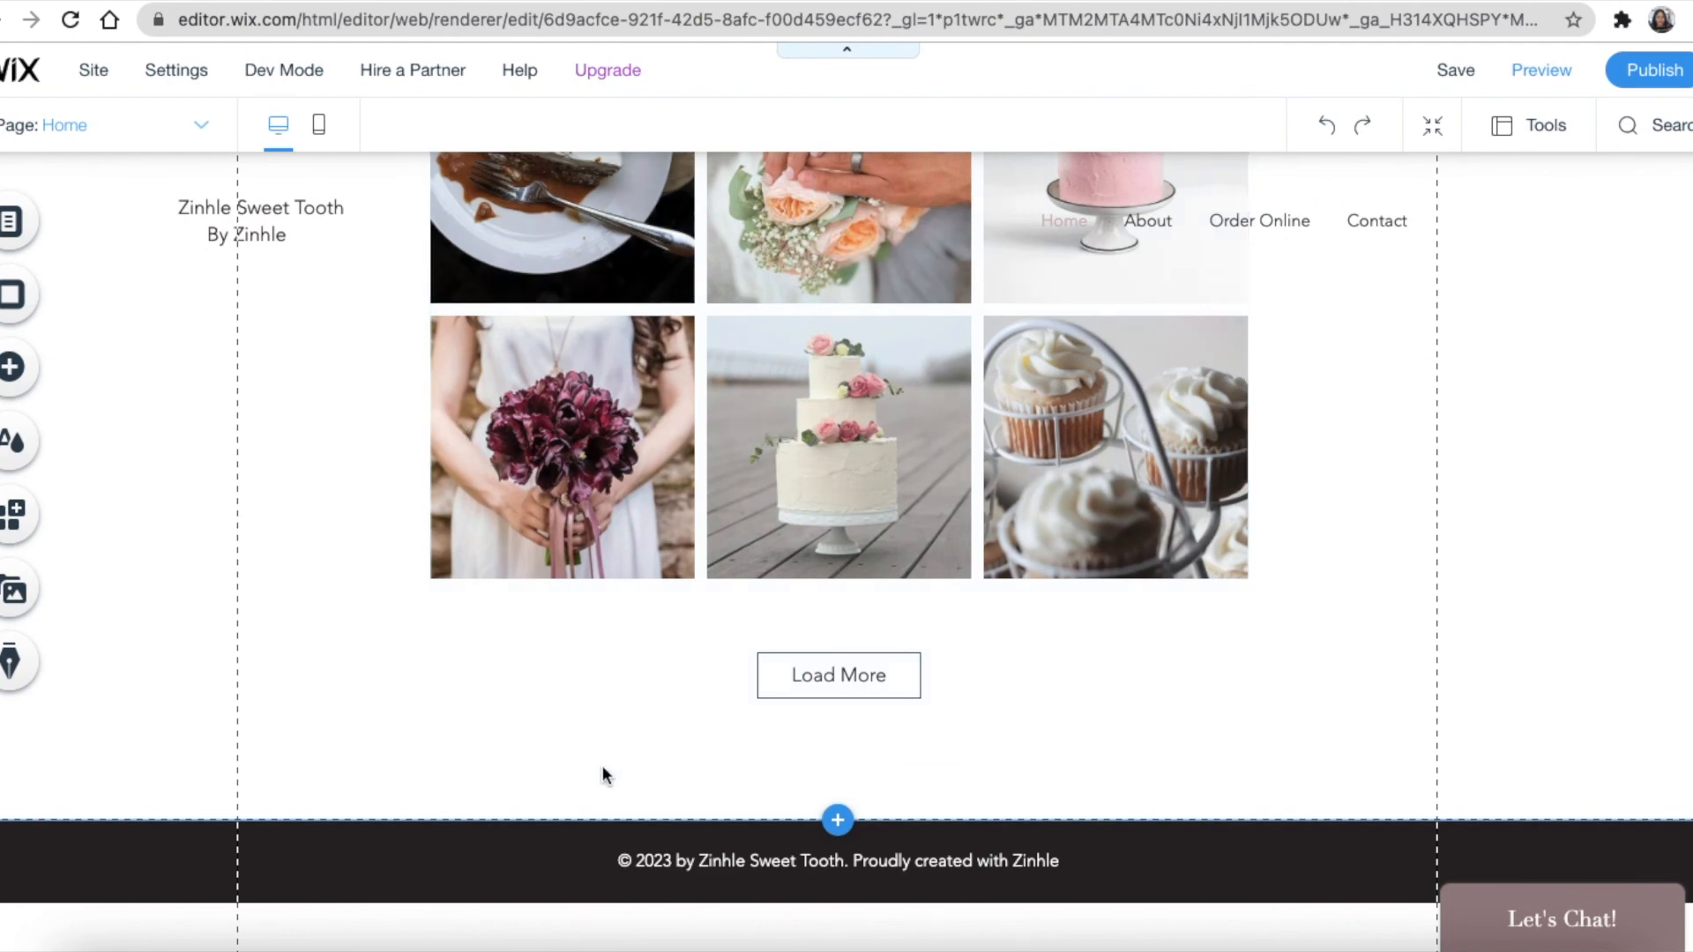
Drag the email subscribe form from Contact & Forms > Subscribe onto the Home page below Load More
{"action": "left_click", "coordinate": [9, 366]}
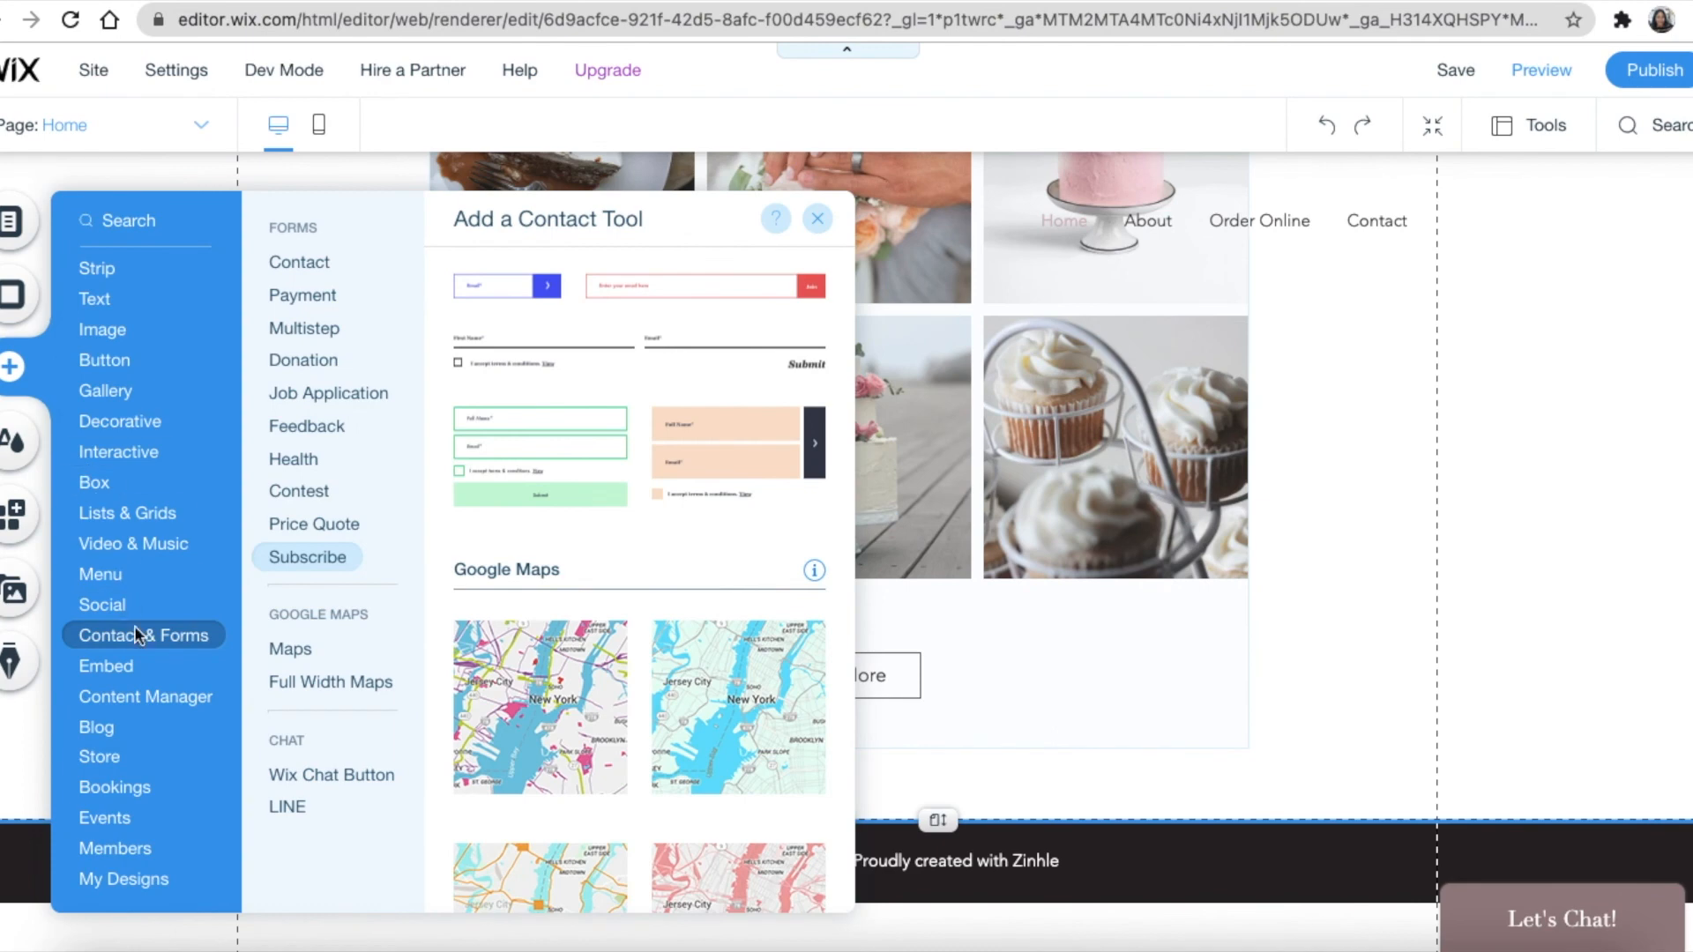
{"action": "scroll", "coordinate": [529, 493], "scroll_direction": "down", "scroll_amount": 3}
{"action": "scroll", "coordinate": [533, 499], "scroll_direction": "up", "scroll_amount": 10}
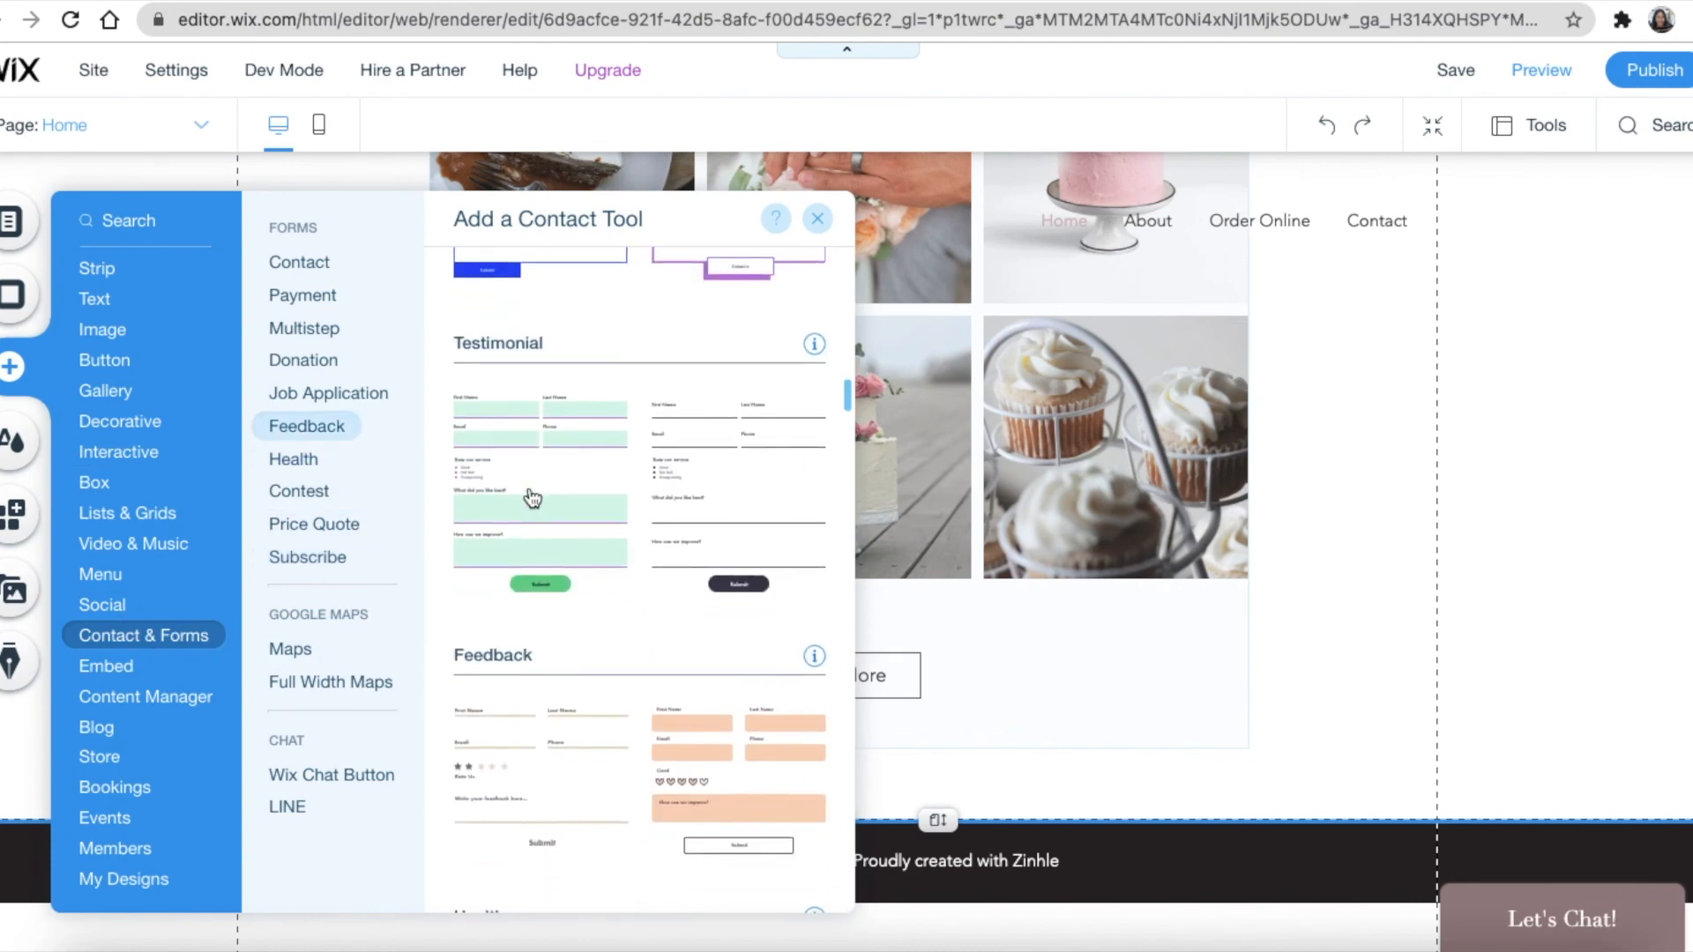
{"action": "left_click", "coordinate": [342, 529]}
{"action": "left_click", "coordinate": [185, 636]}
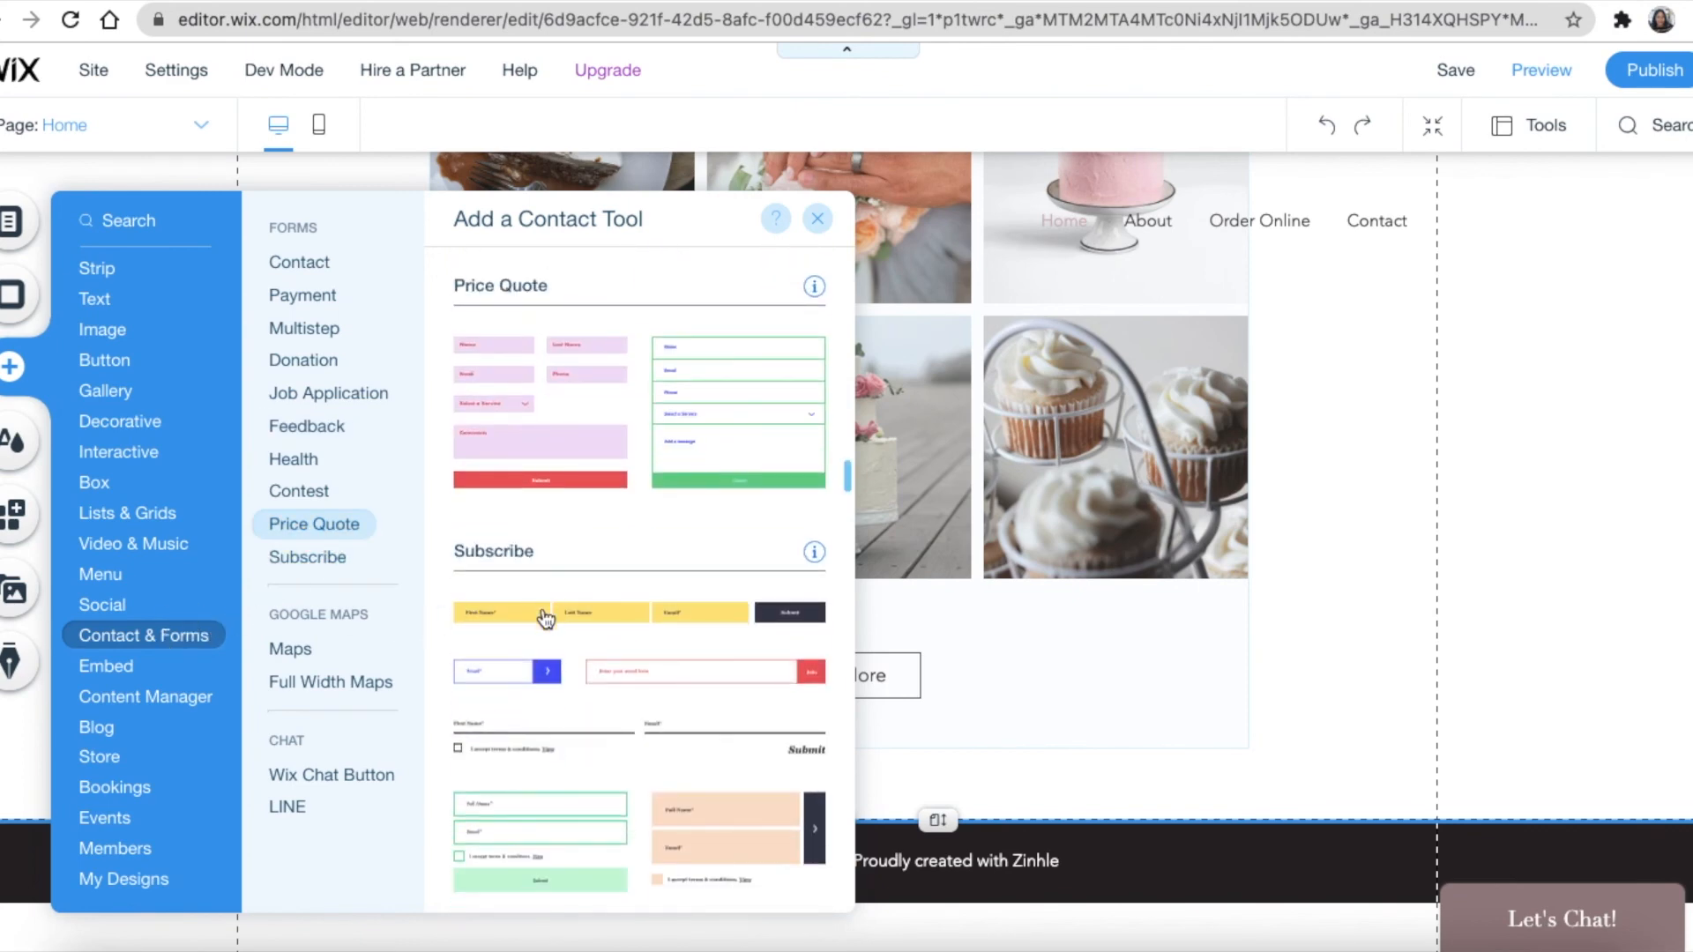
{"action": "scroll", "coordinate": [575, 625], "scroll_direction": "down", "scroll_amount": 1}
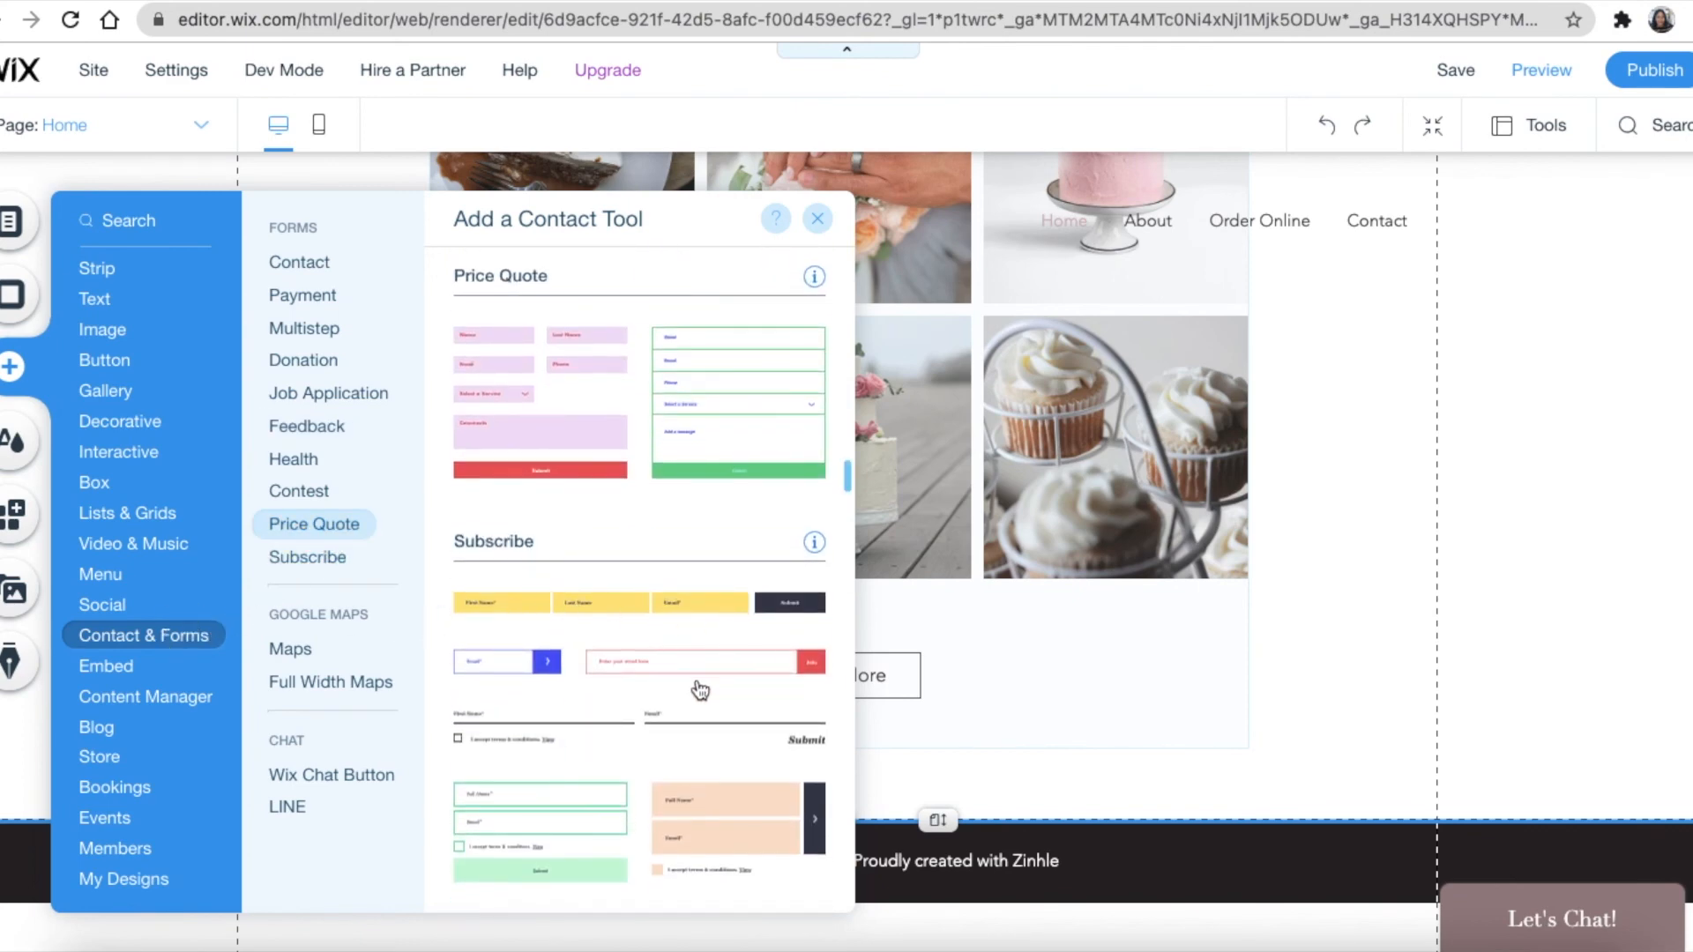
{"action": "scroll", "coordinate": [586, 707], "scroll_direction": "down", "scroll_amount": 2}
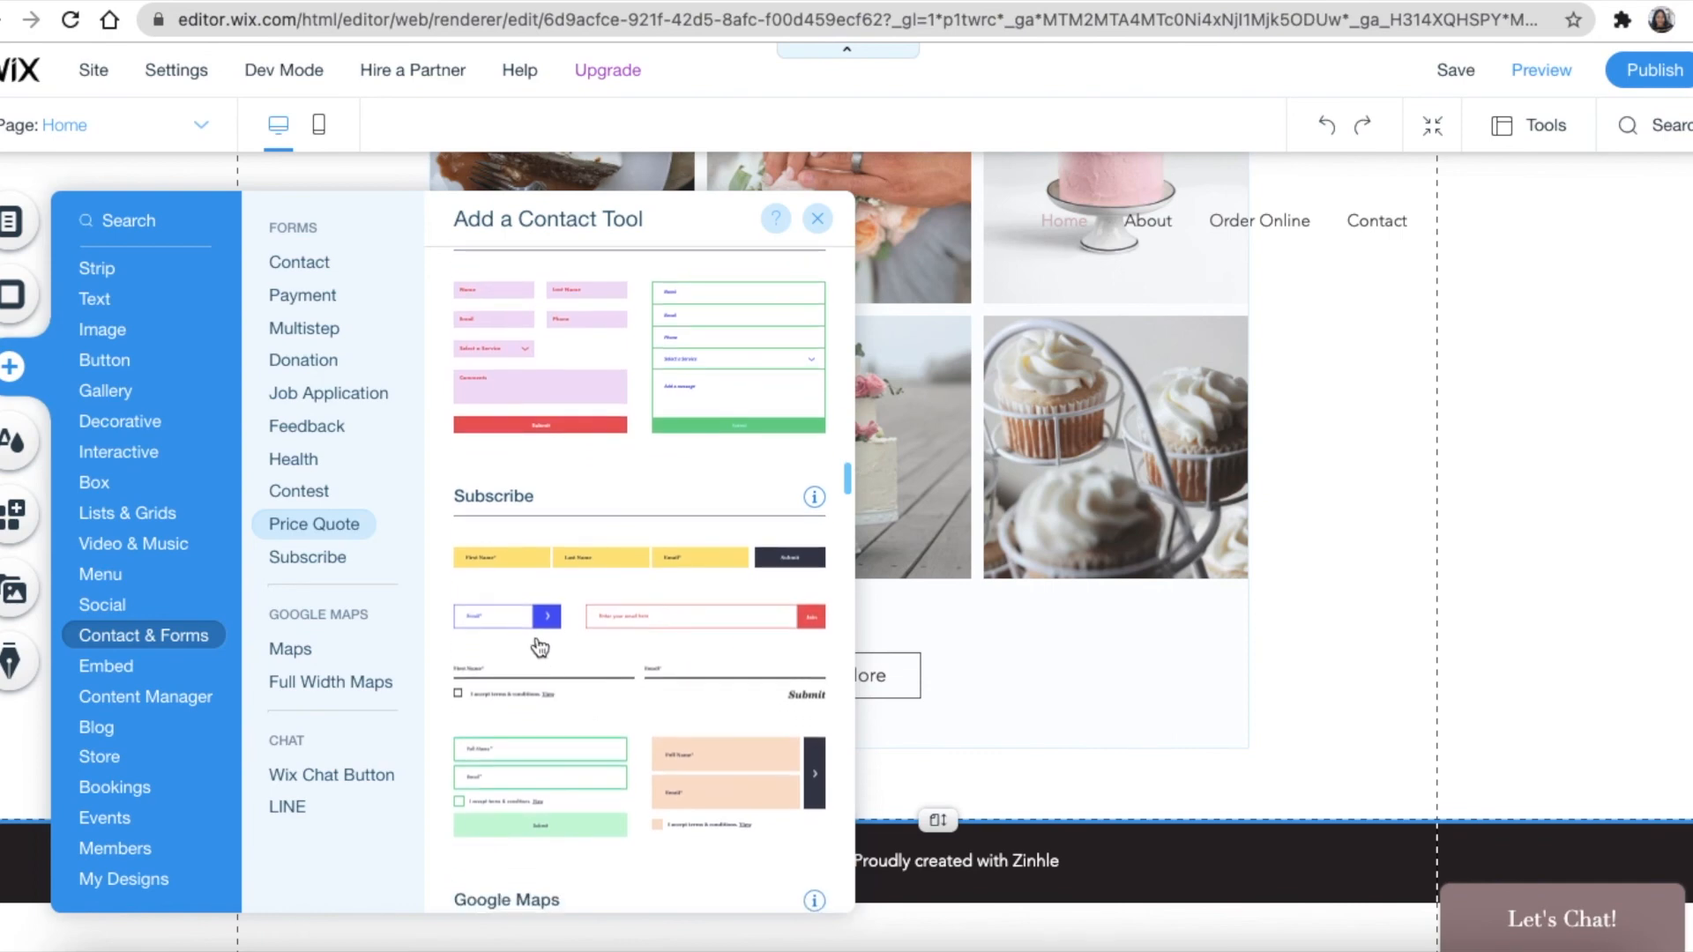
{"action": "scroll", "coordinate": [539, 648], "scroll_direction": "down", "scroll_amount": 5}
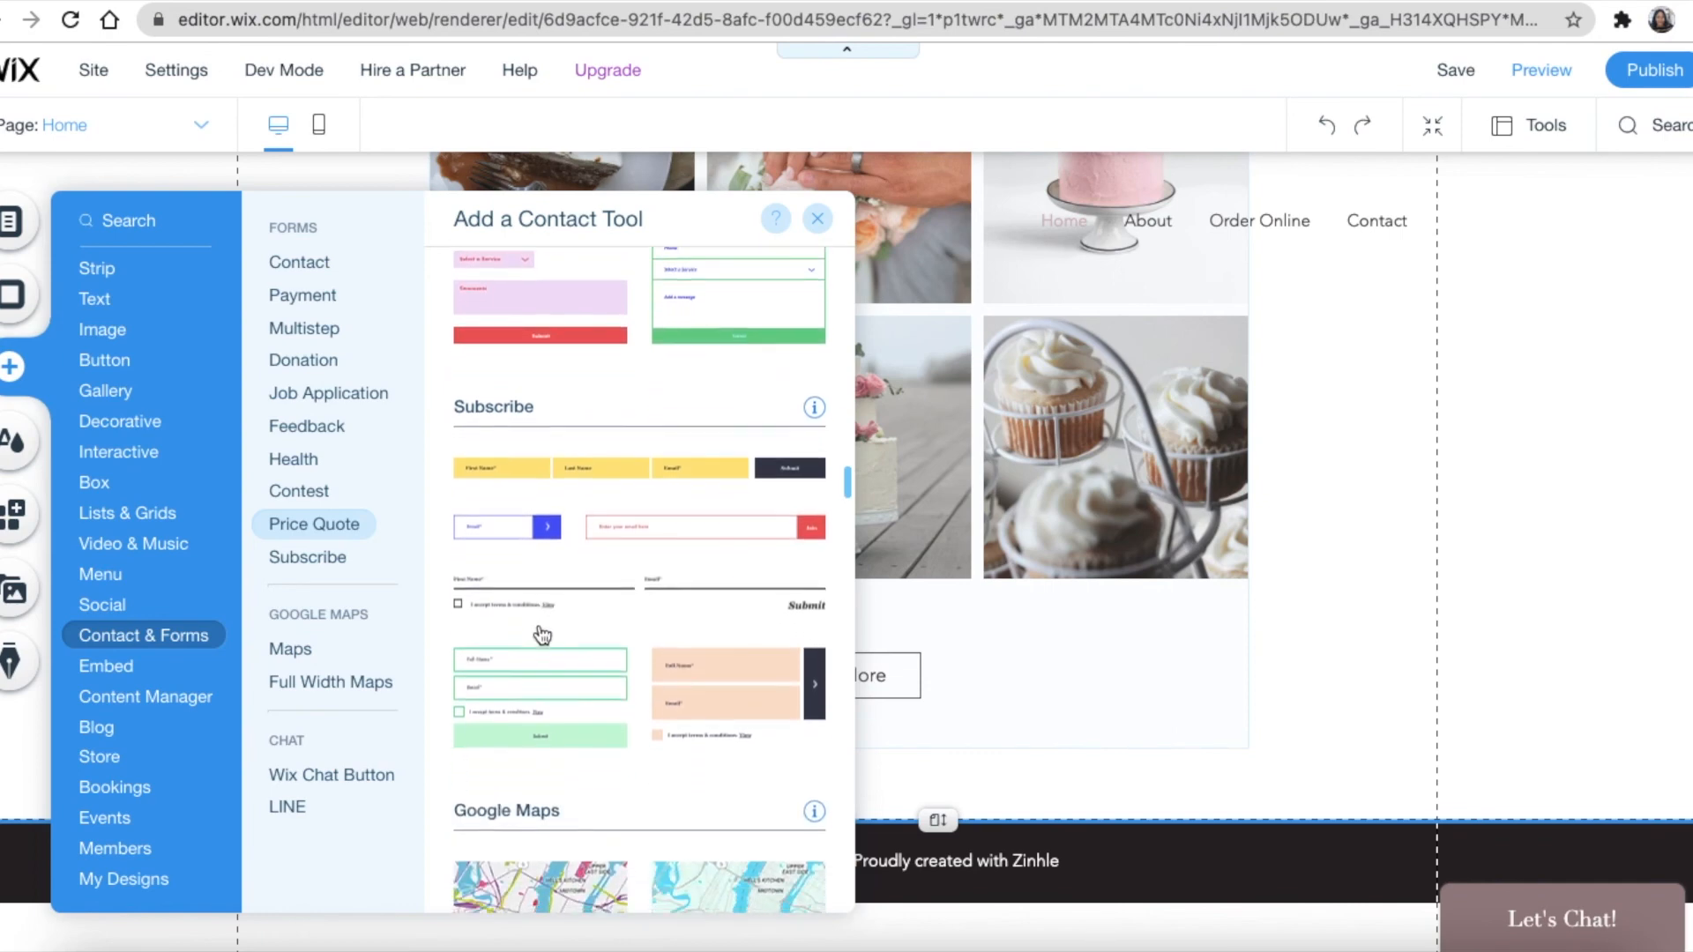
{"action": "left_click_drag", "start_coordinate": [511, 505], "coordinate": [940, 784]}
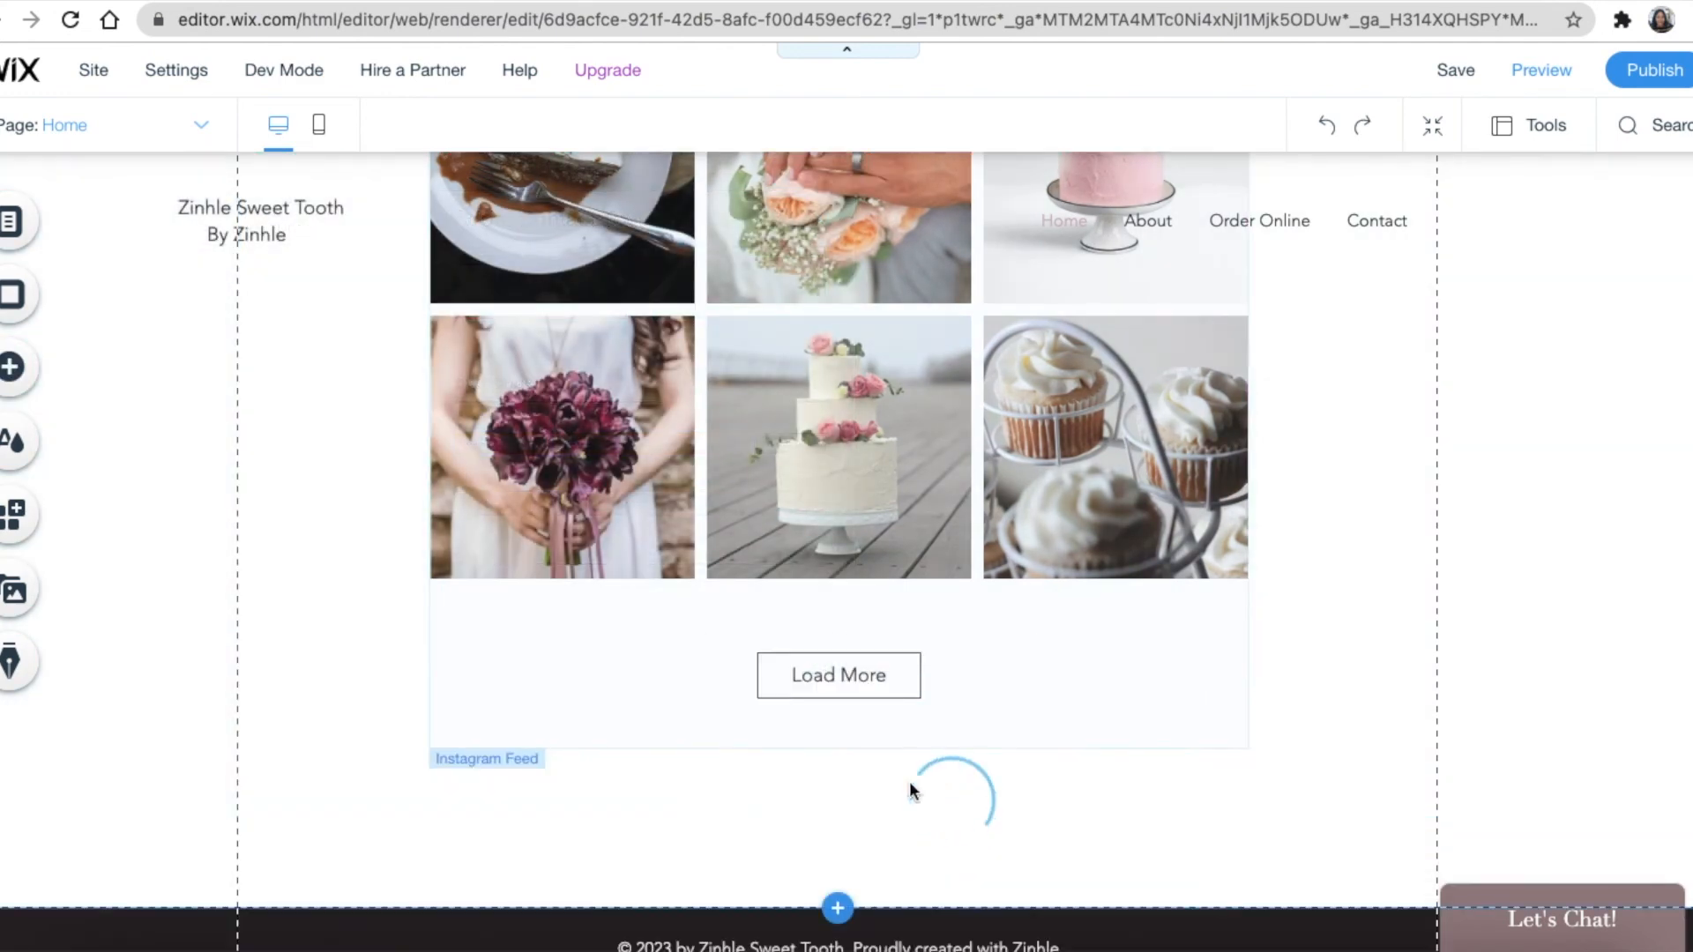
{"action": "left_click_drag", "start_coordinate": [905, 789], "coordinate": [858, 774]}
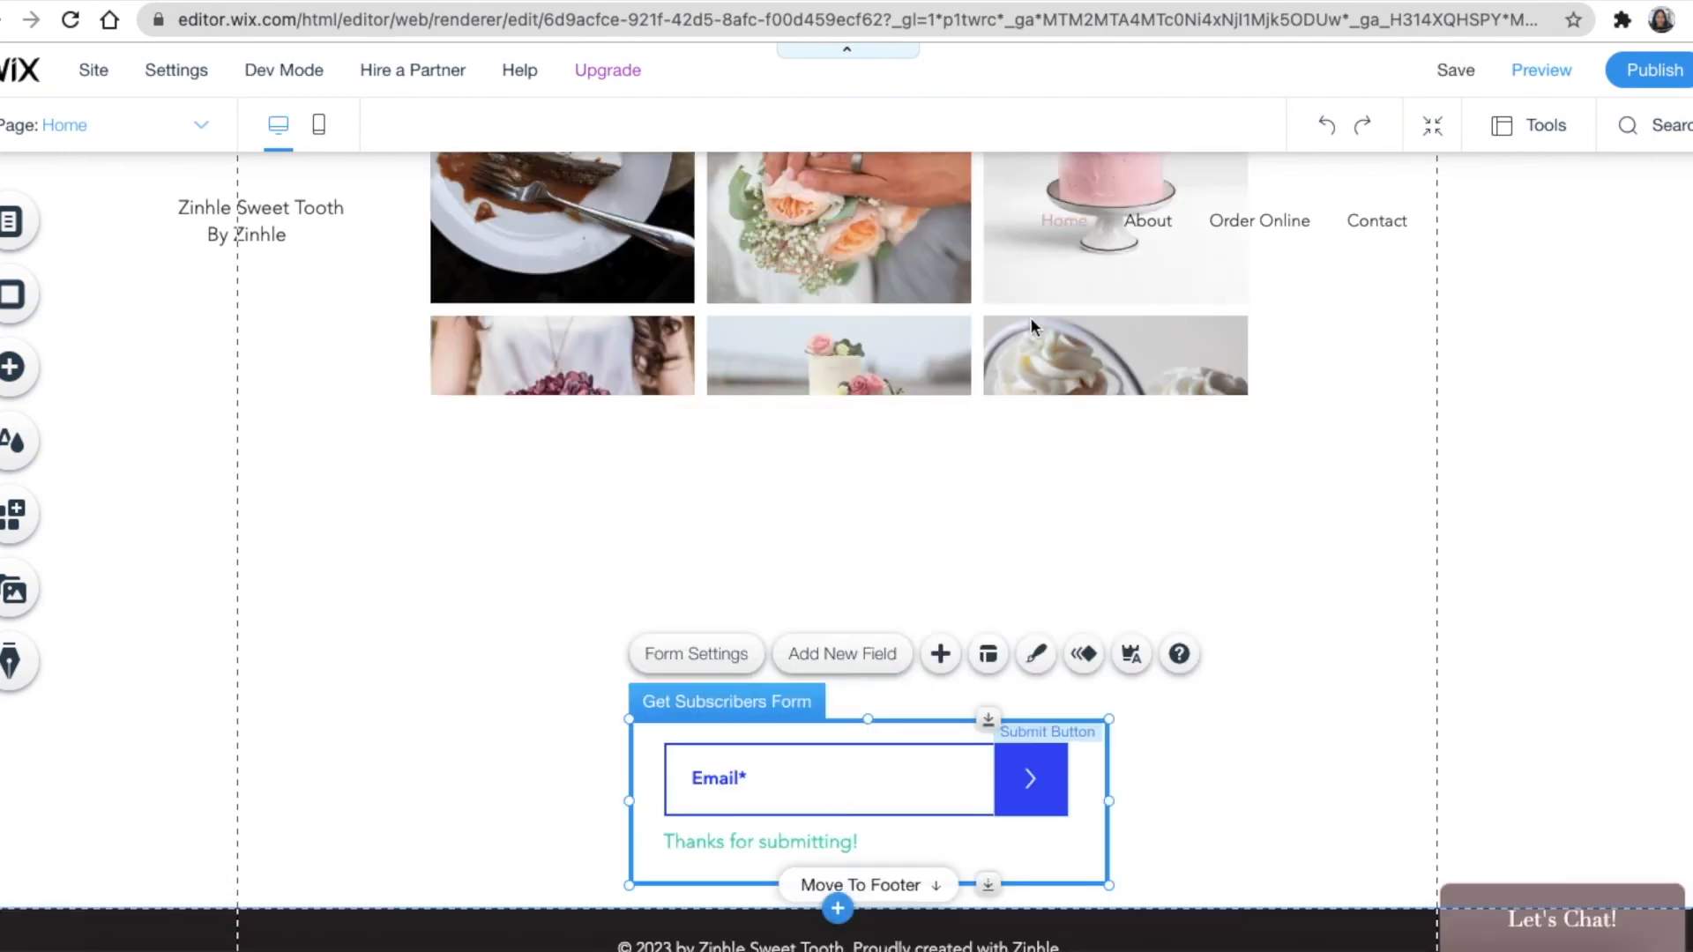
Open the subscribe form's input field design and make the field title colour pink
{"action": "left_click", "coordinate": [1040, 663]}
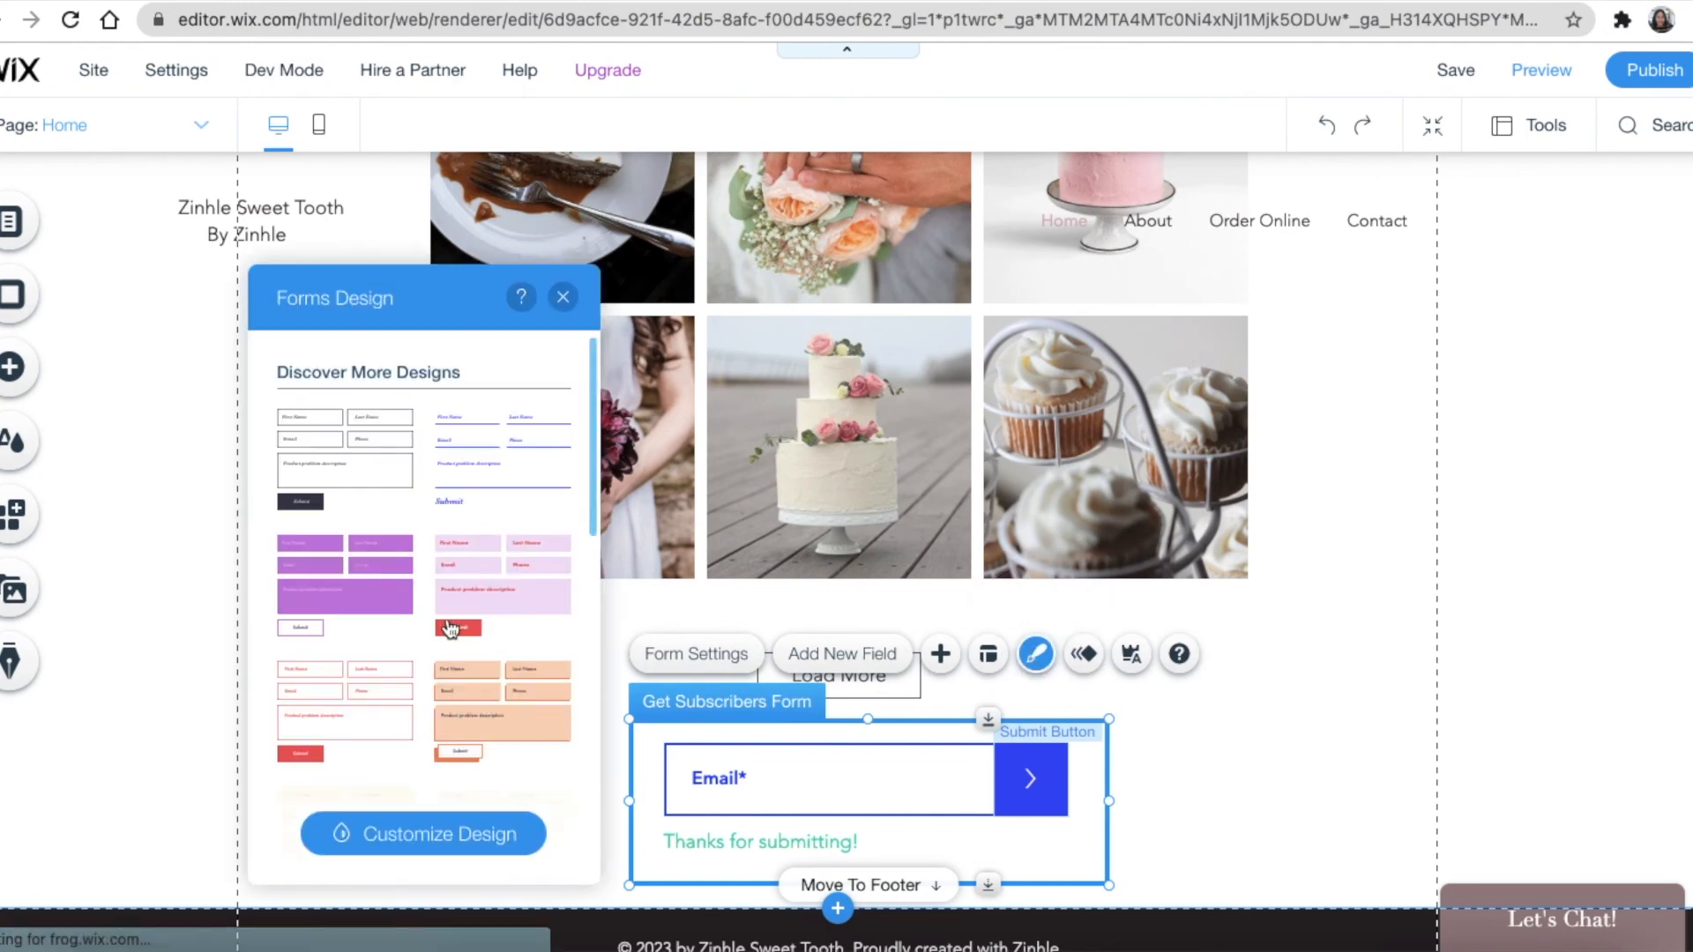
{"action": "left_click", "coordinate": [461, 833]}
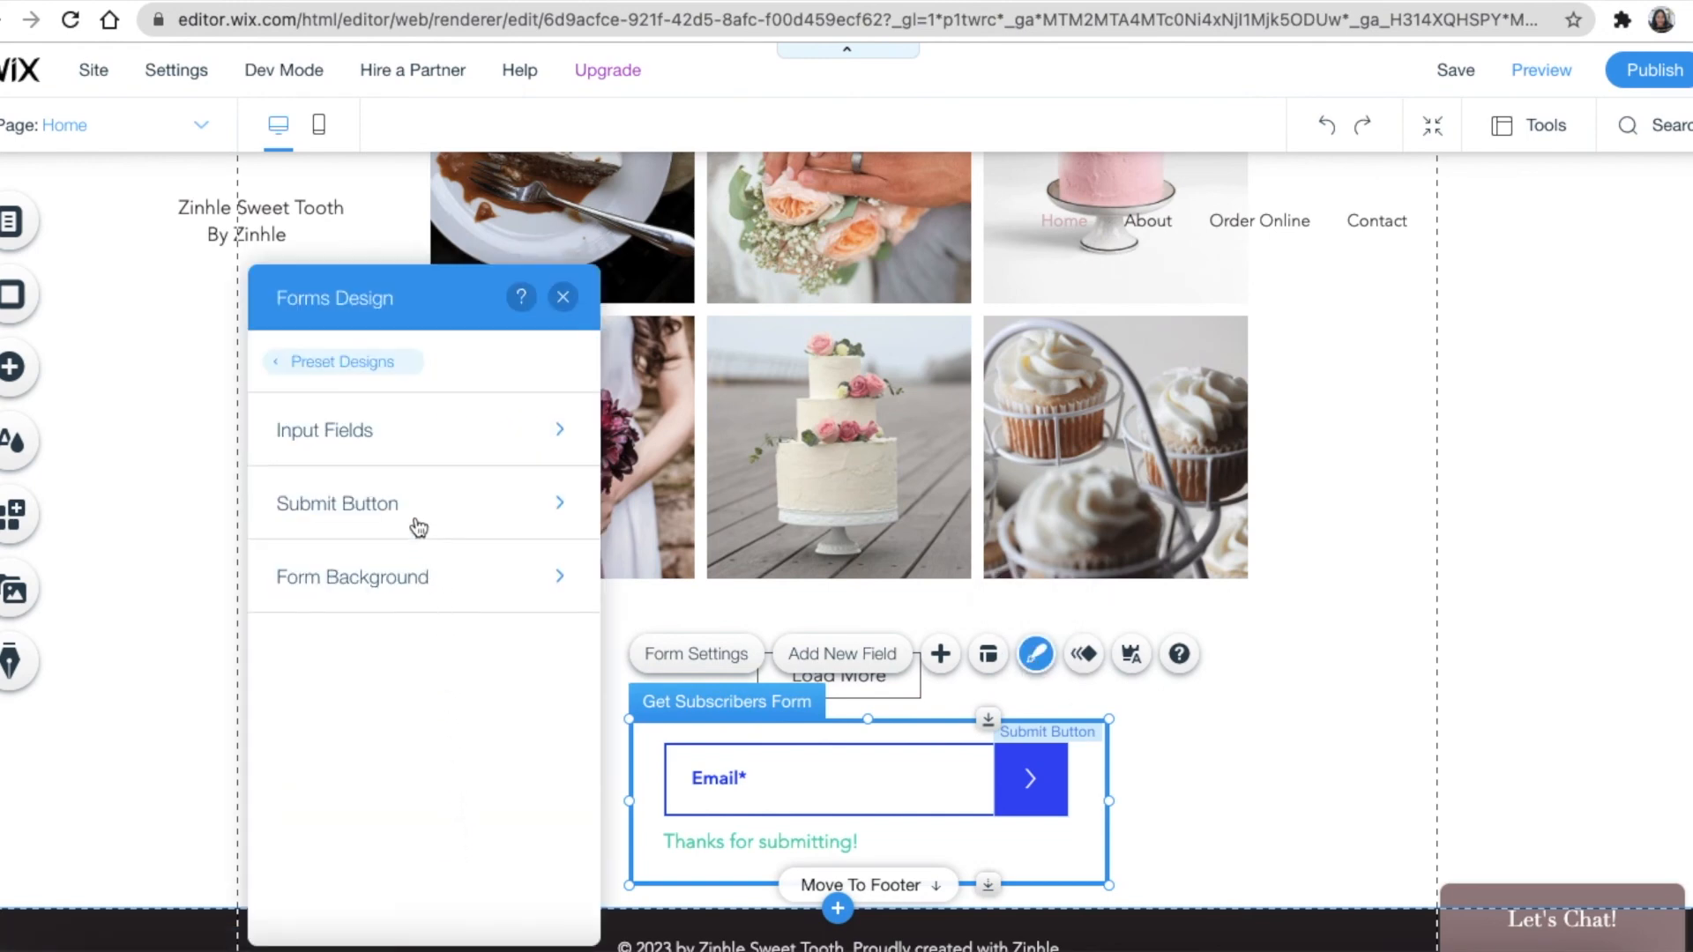
{"action": "left_click", "coordinate": [422, 439]}
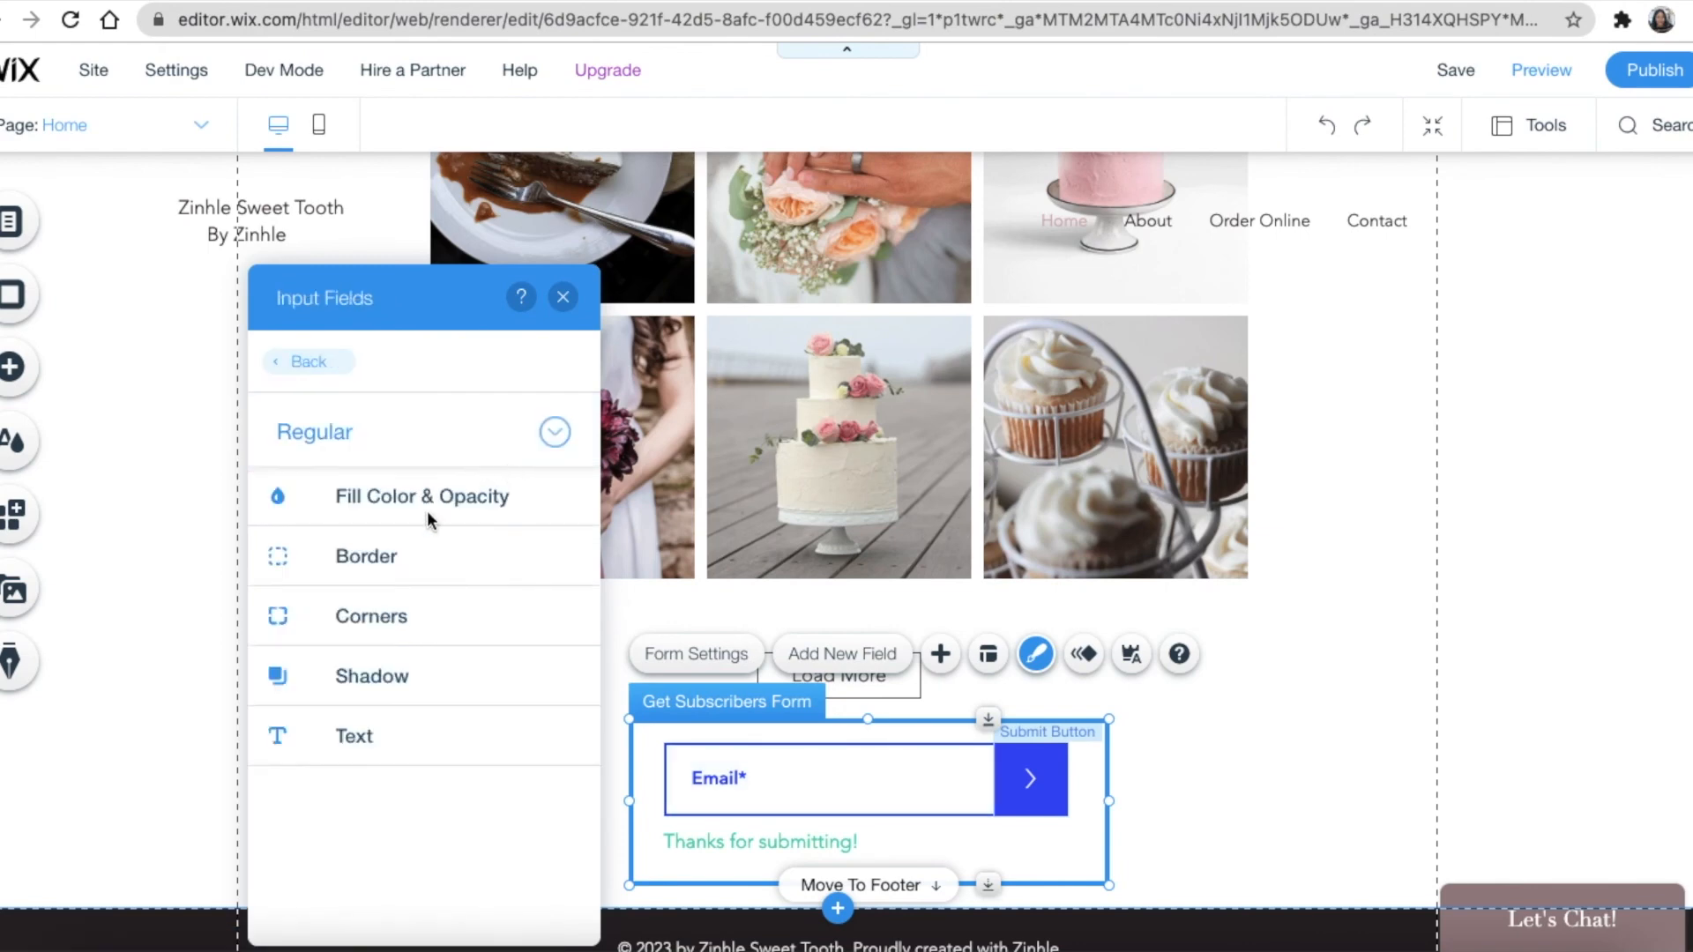
{"action": "left_click", "coordinate": [357, 502]}
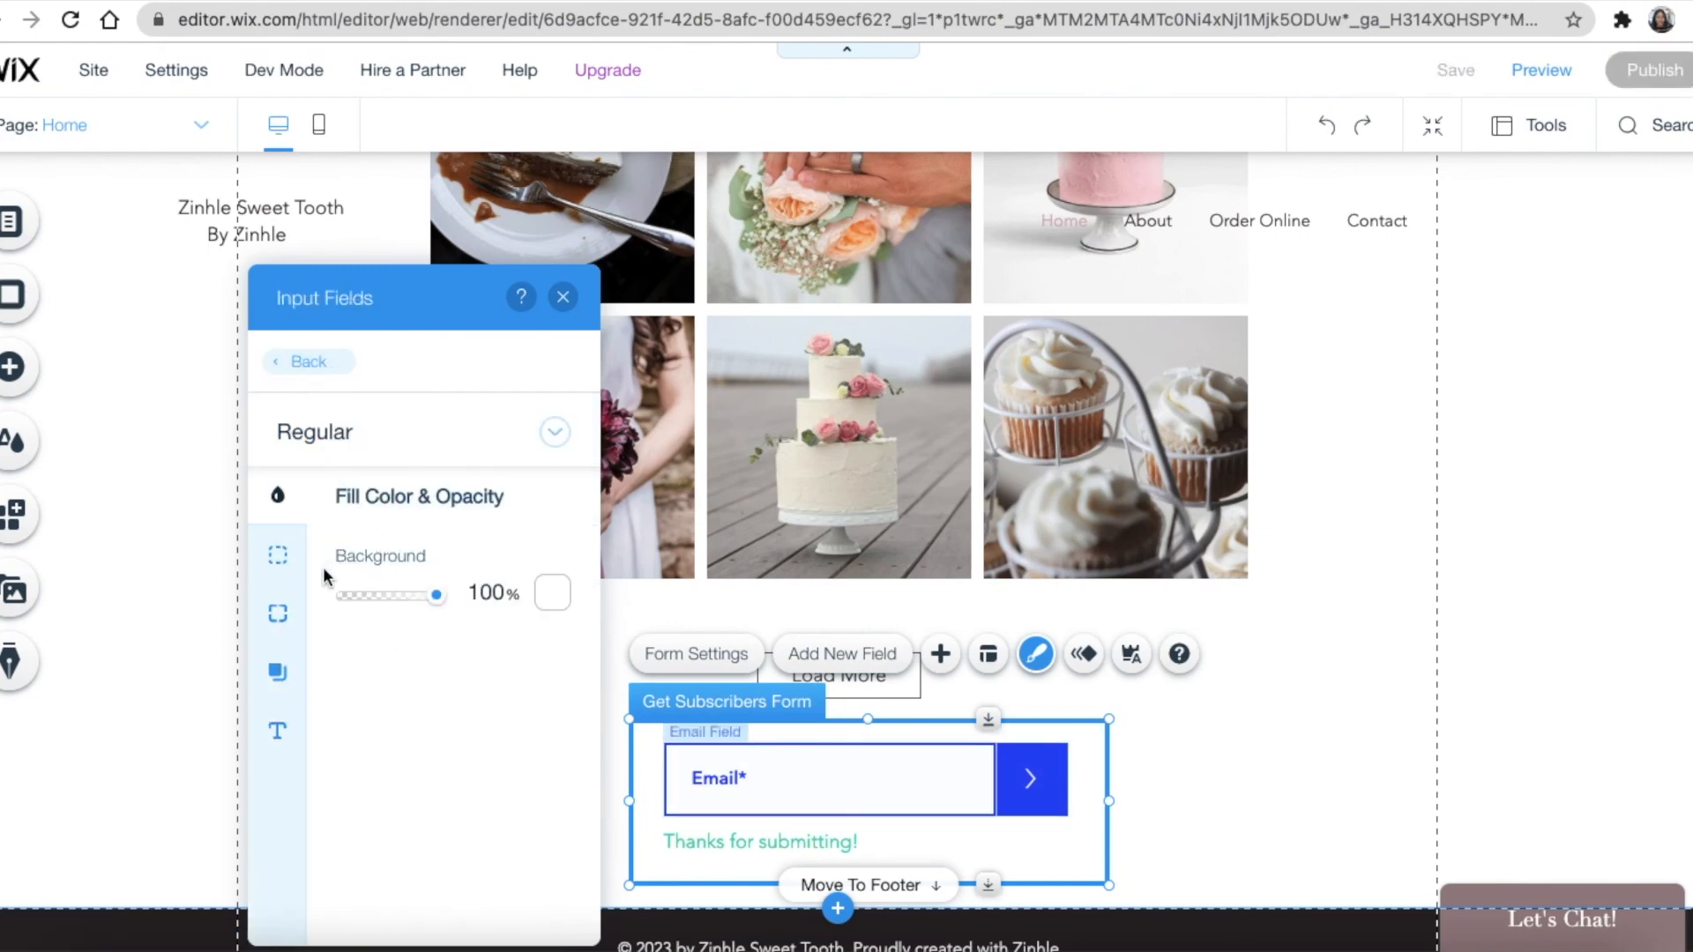
{"action": "left_click", "coordinate": [281, 731]}
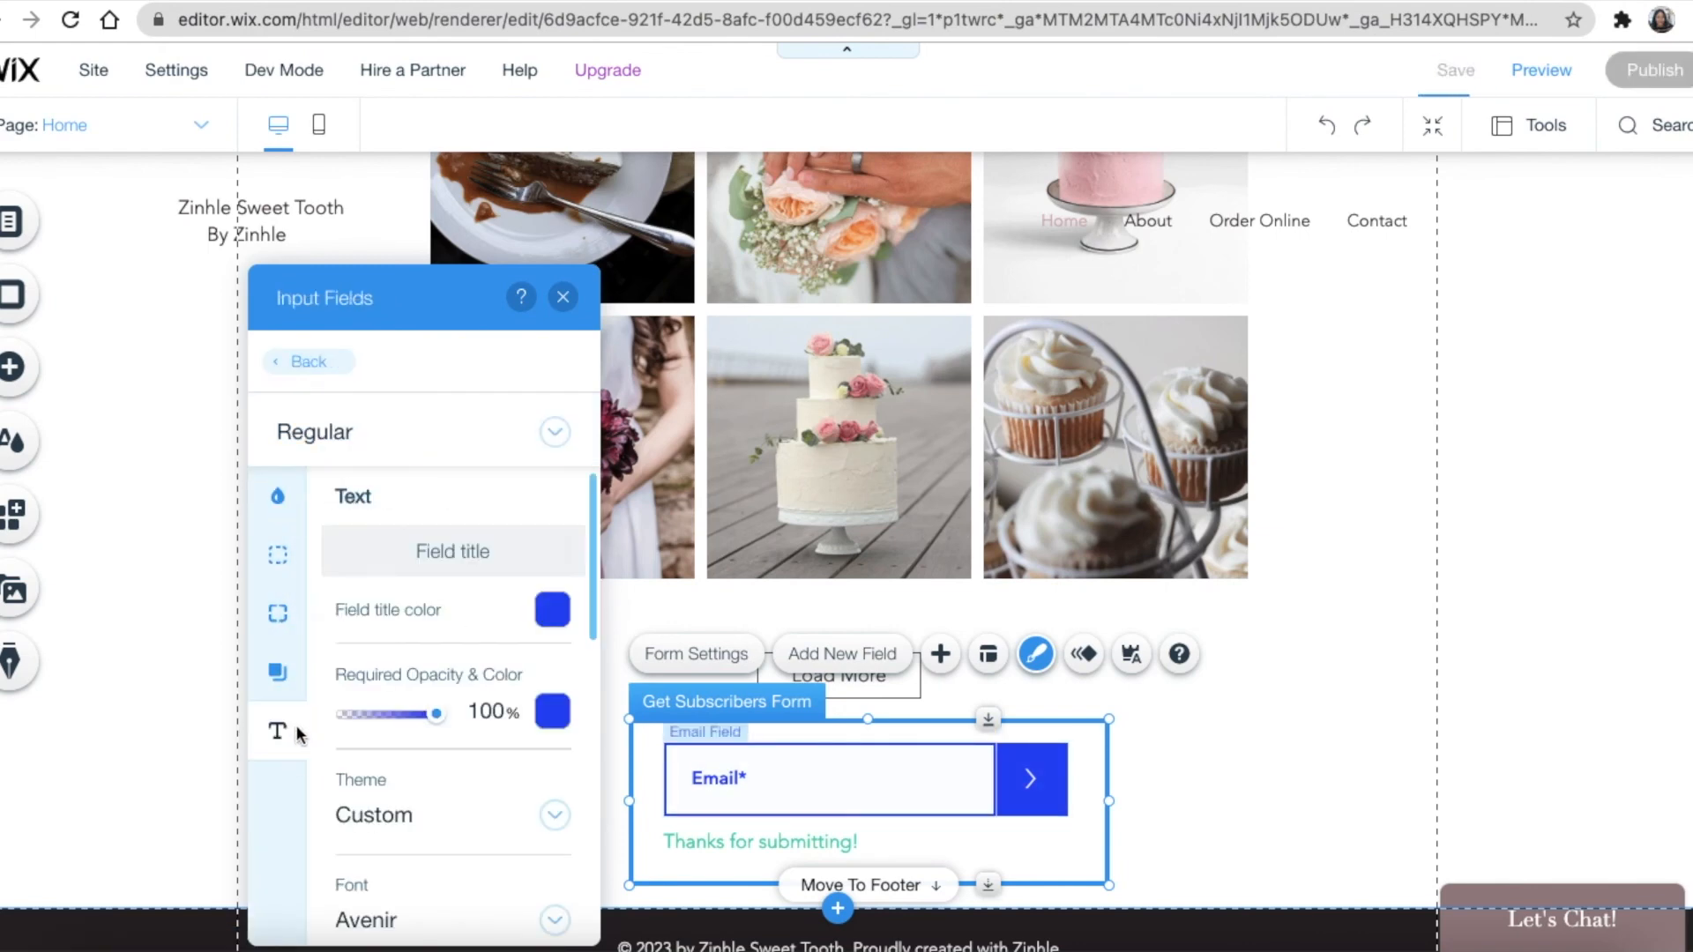
{"action": "left_click", "coordinate": [552, 609]}
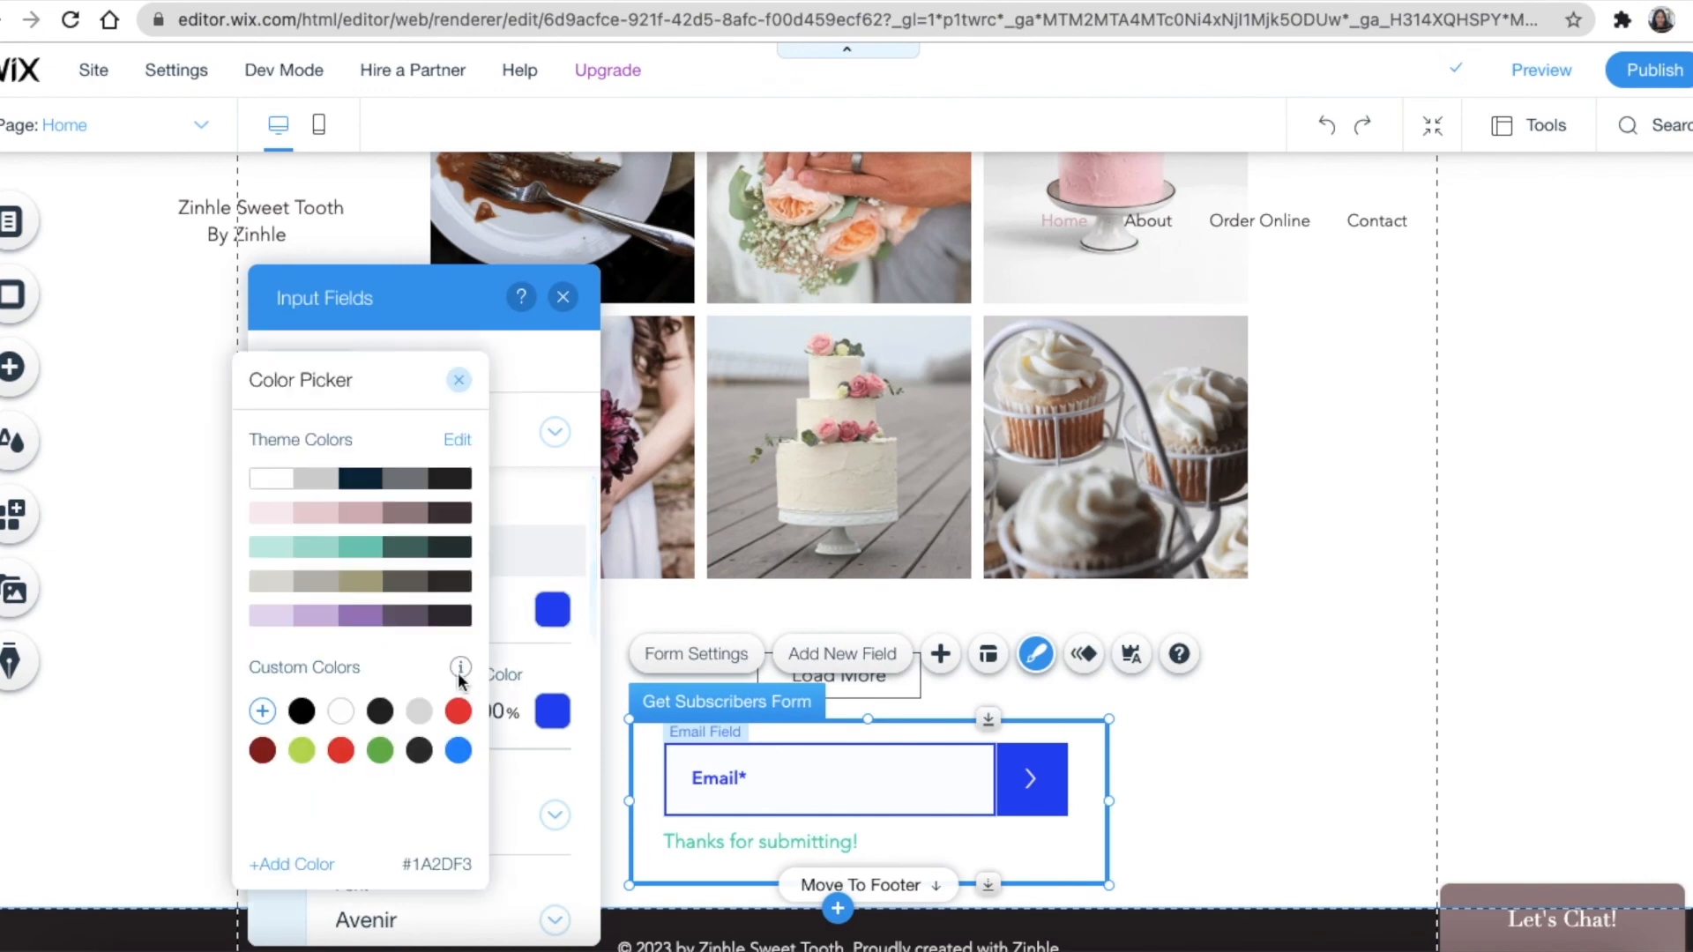
{"action": "left_click", "coordinate": [360, 513]}
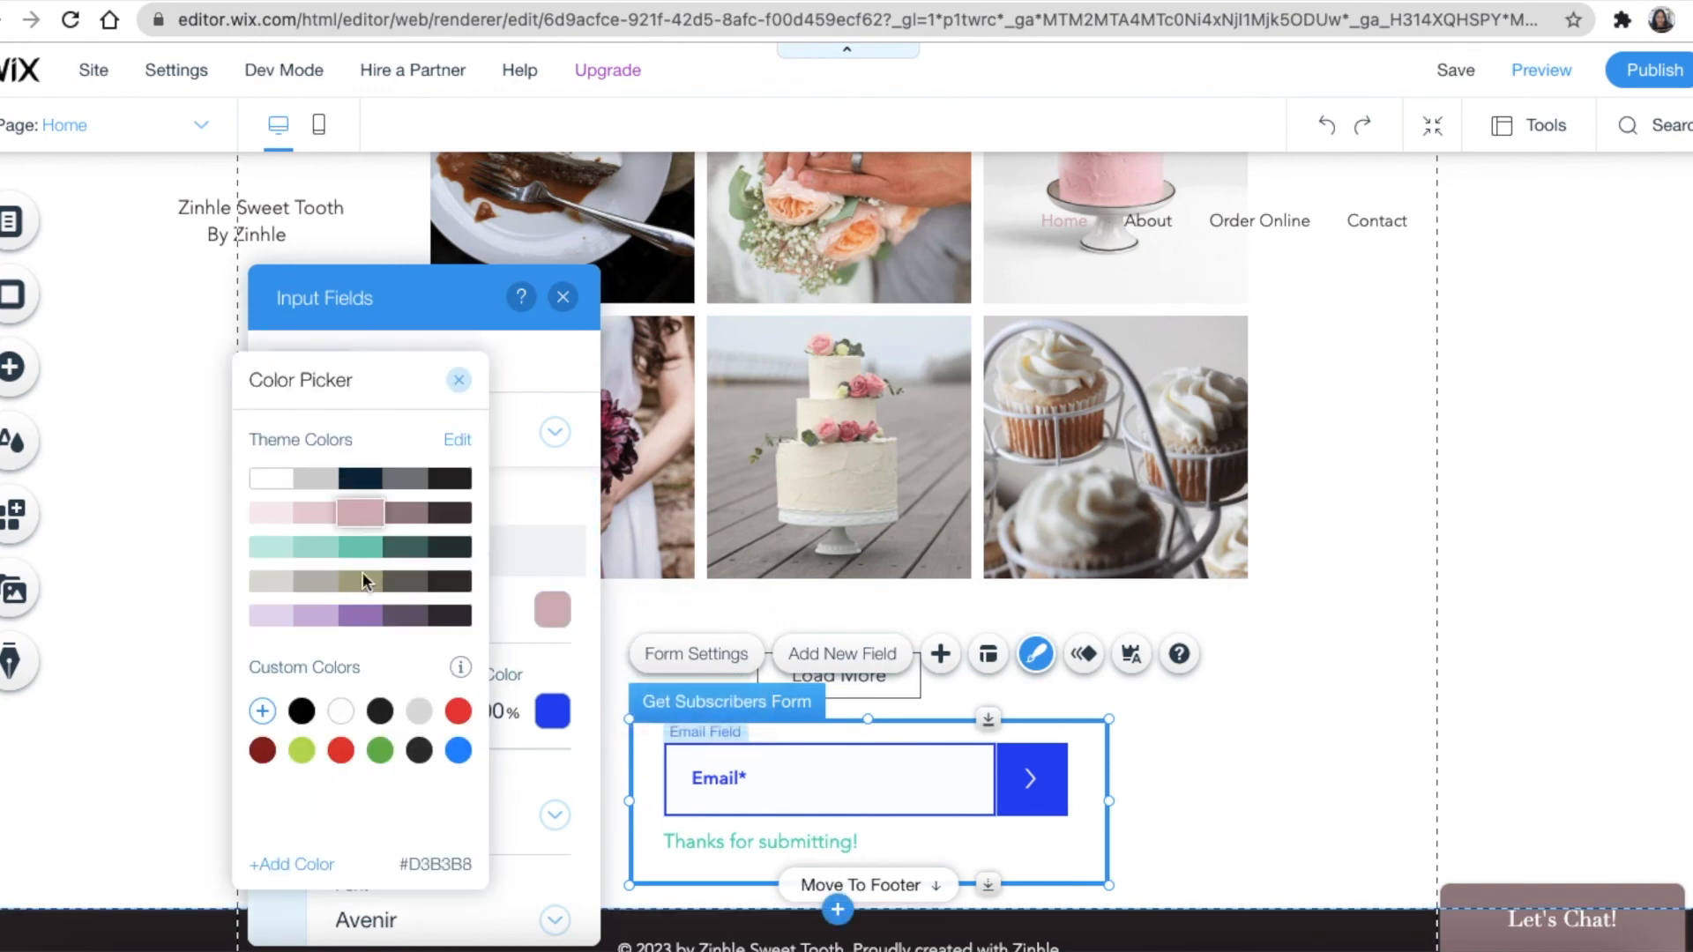
{"action": "left_click", "coordinate": [461, 383]}
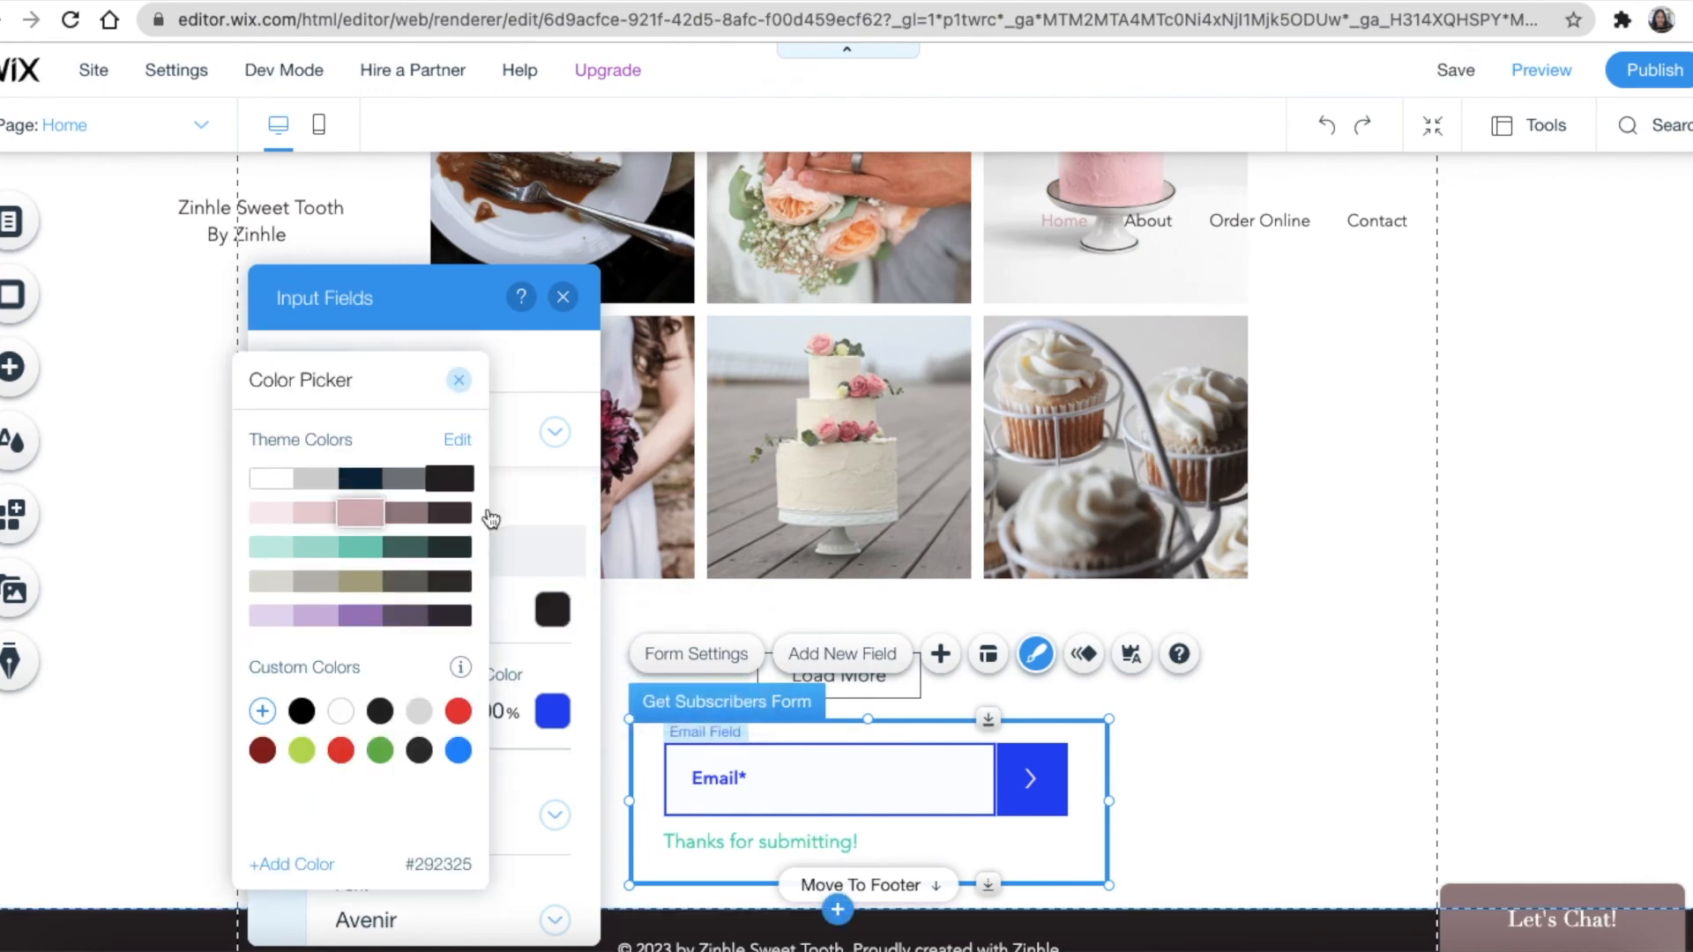
Make the required-marker colour pink and look through the fill, border and shadow settings
{"action": "left_click", "coordinate": [553, 712]}
{"action": "left_click", "coordinate": [675, 579]}
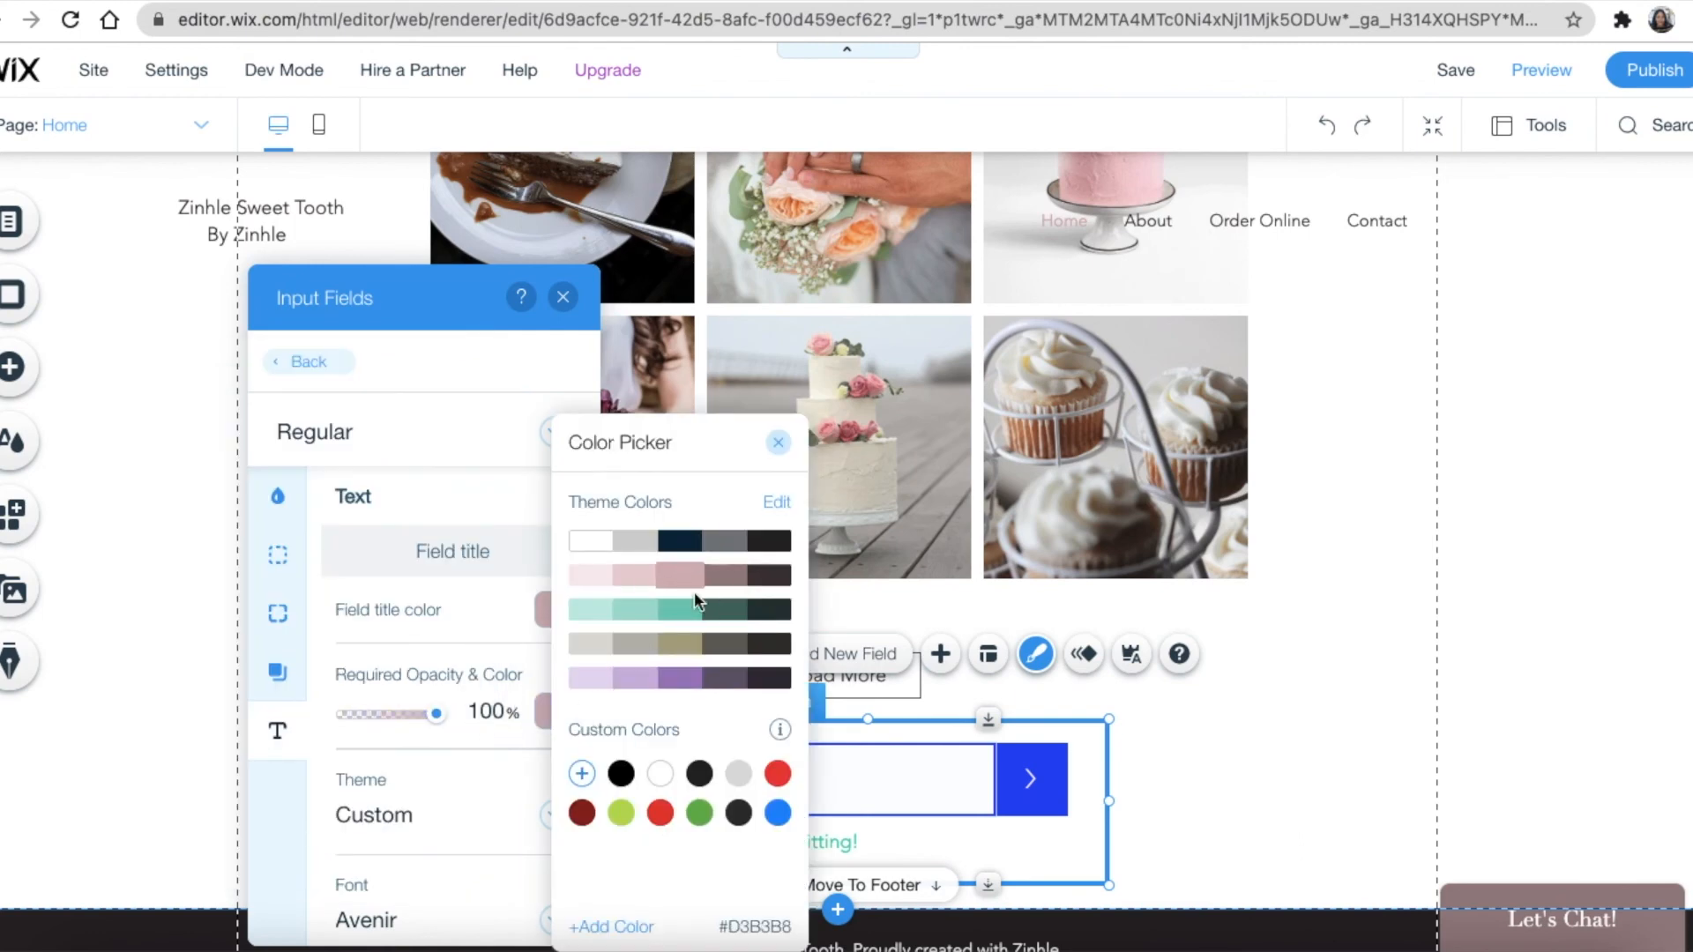
{"action": "left_click", "coordinate": [779, 443]}
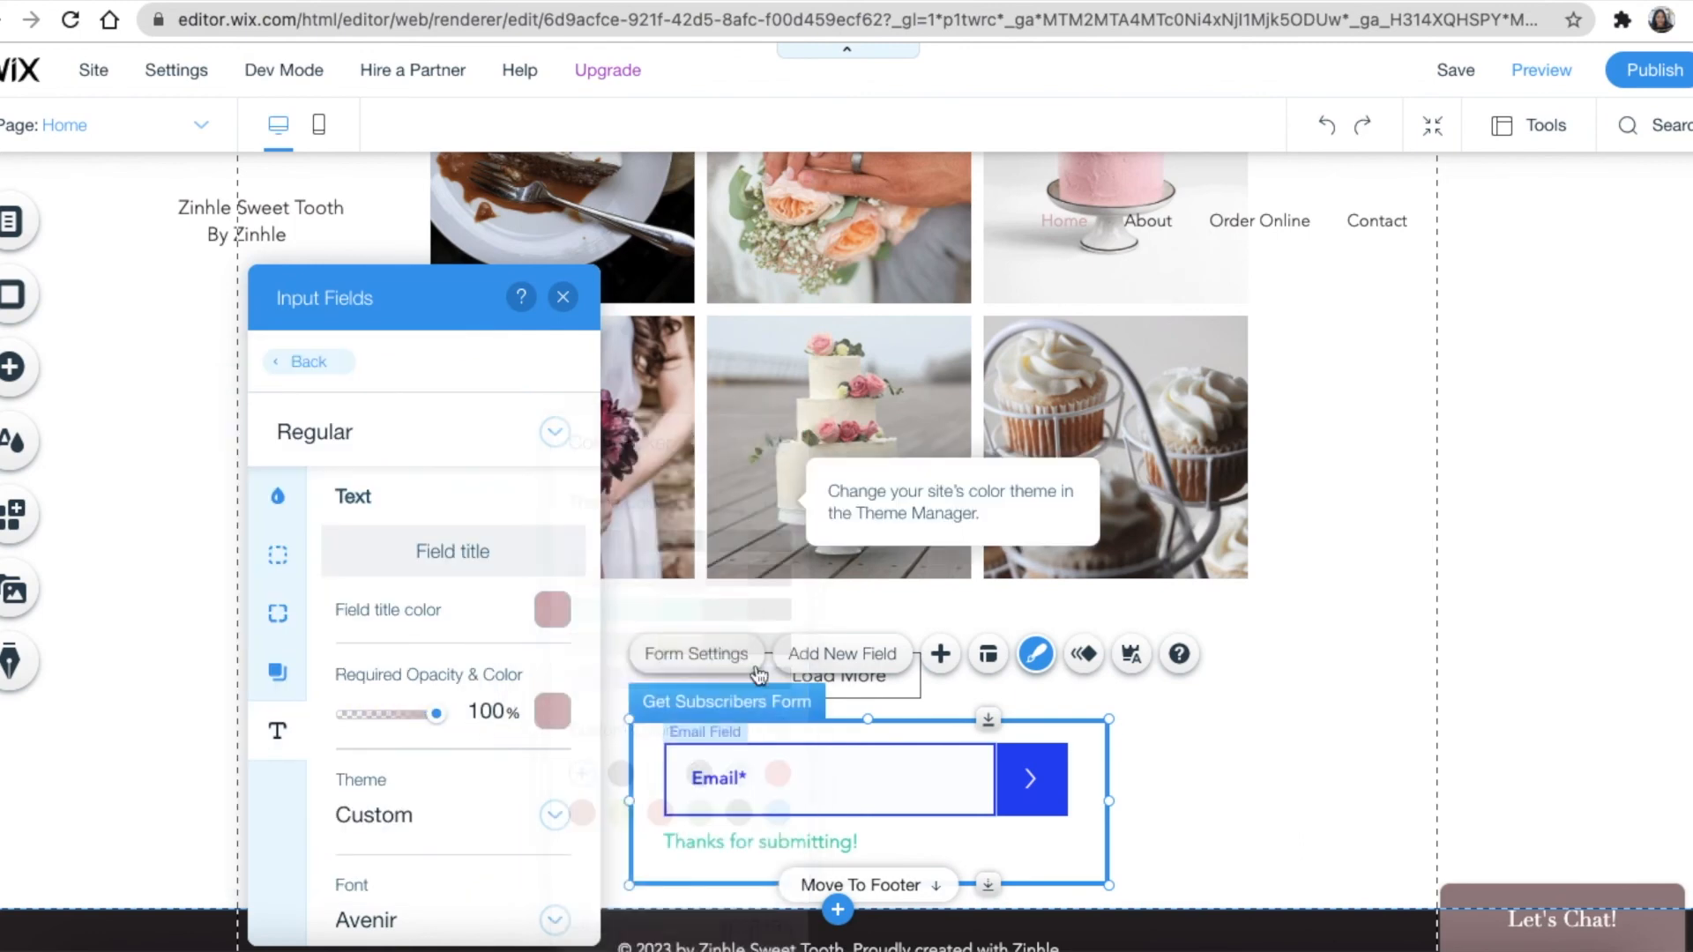
{"action": "left_click", "coordinate": [553, 712]}
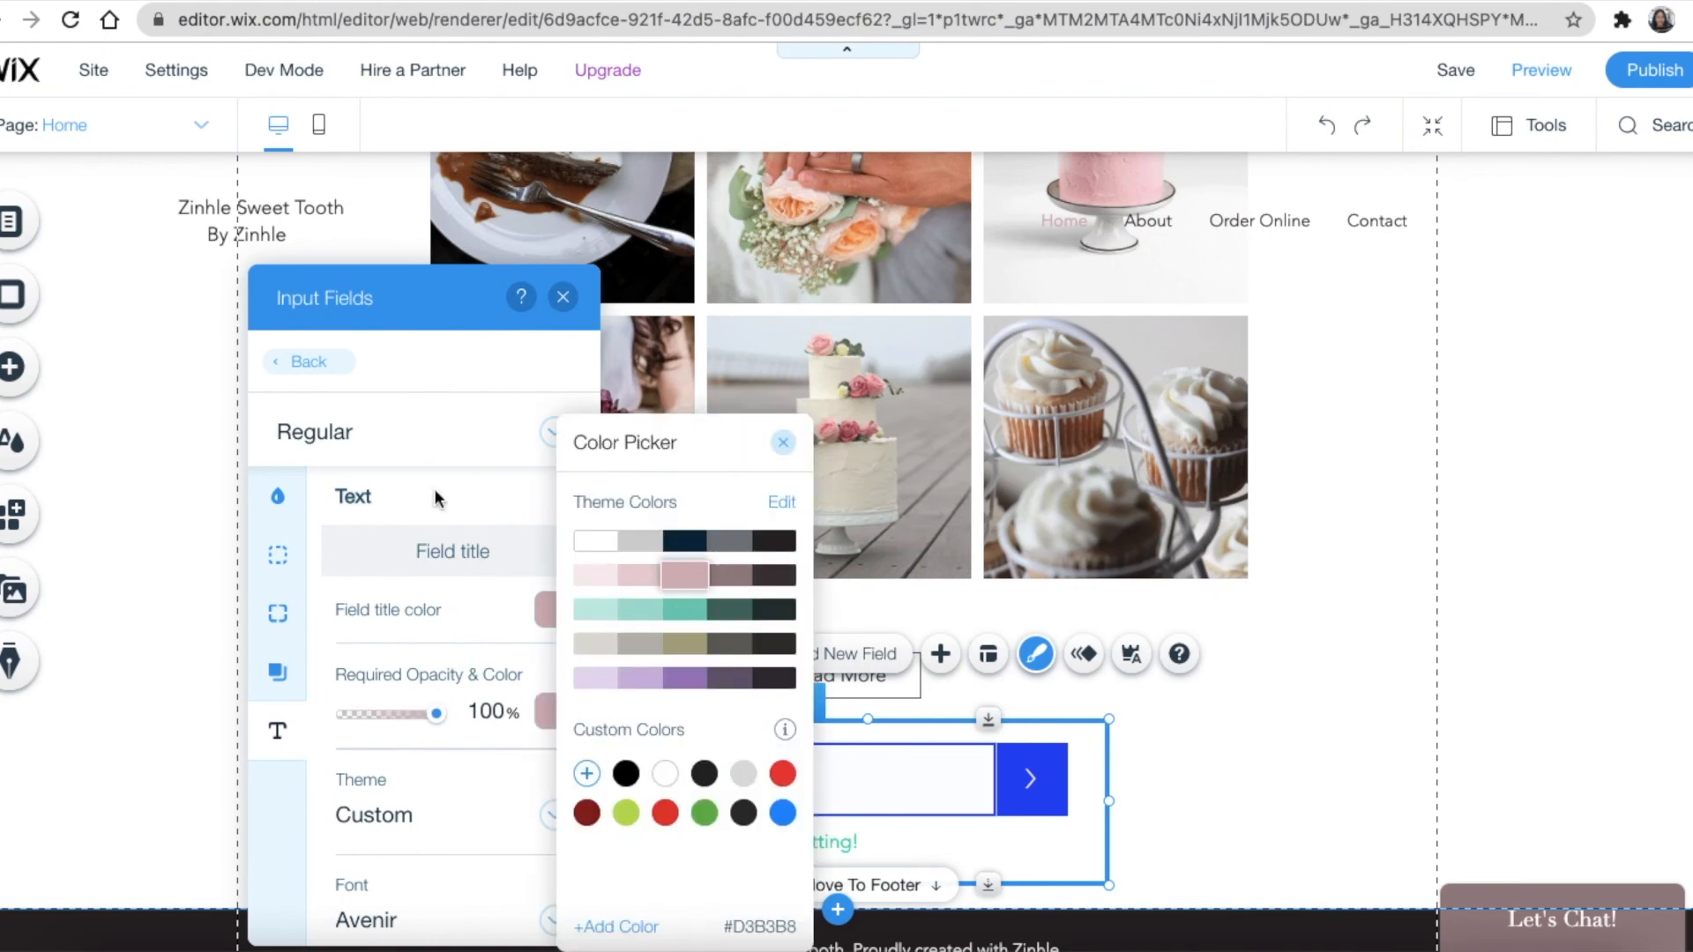
{"action": "left_click", "coordinate": [278, 505]}
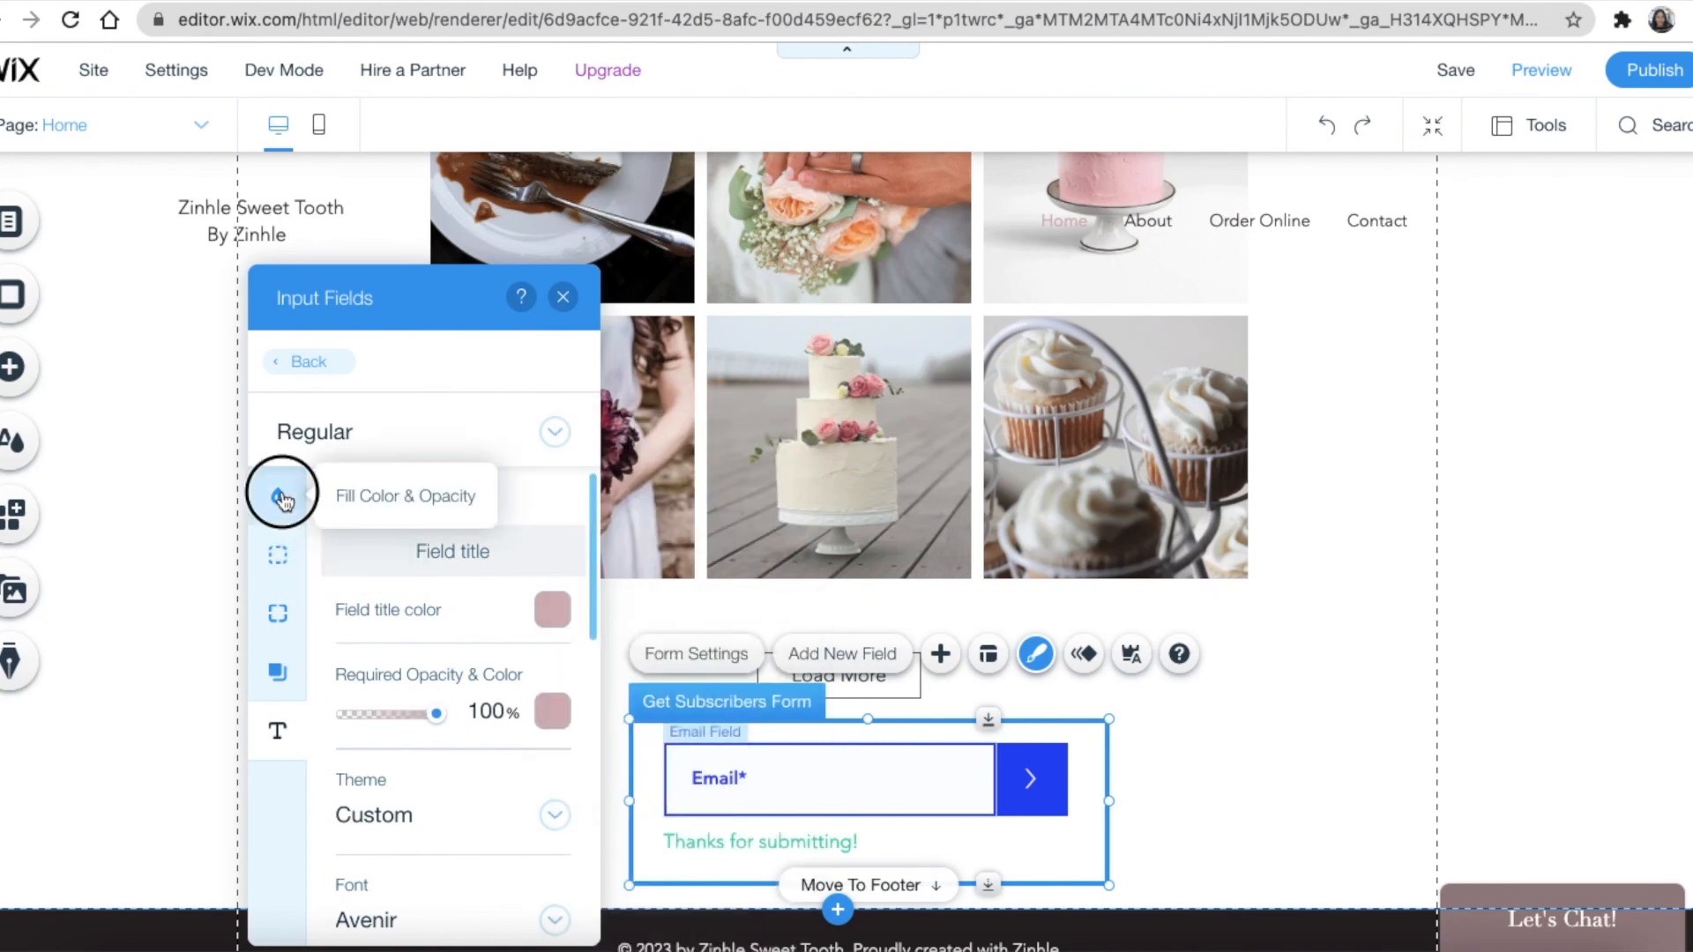
{"action": "left_click", "coordinate": [277, 500]}
{"action": "left_click", "coordinate": [280, 564]}
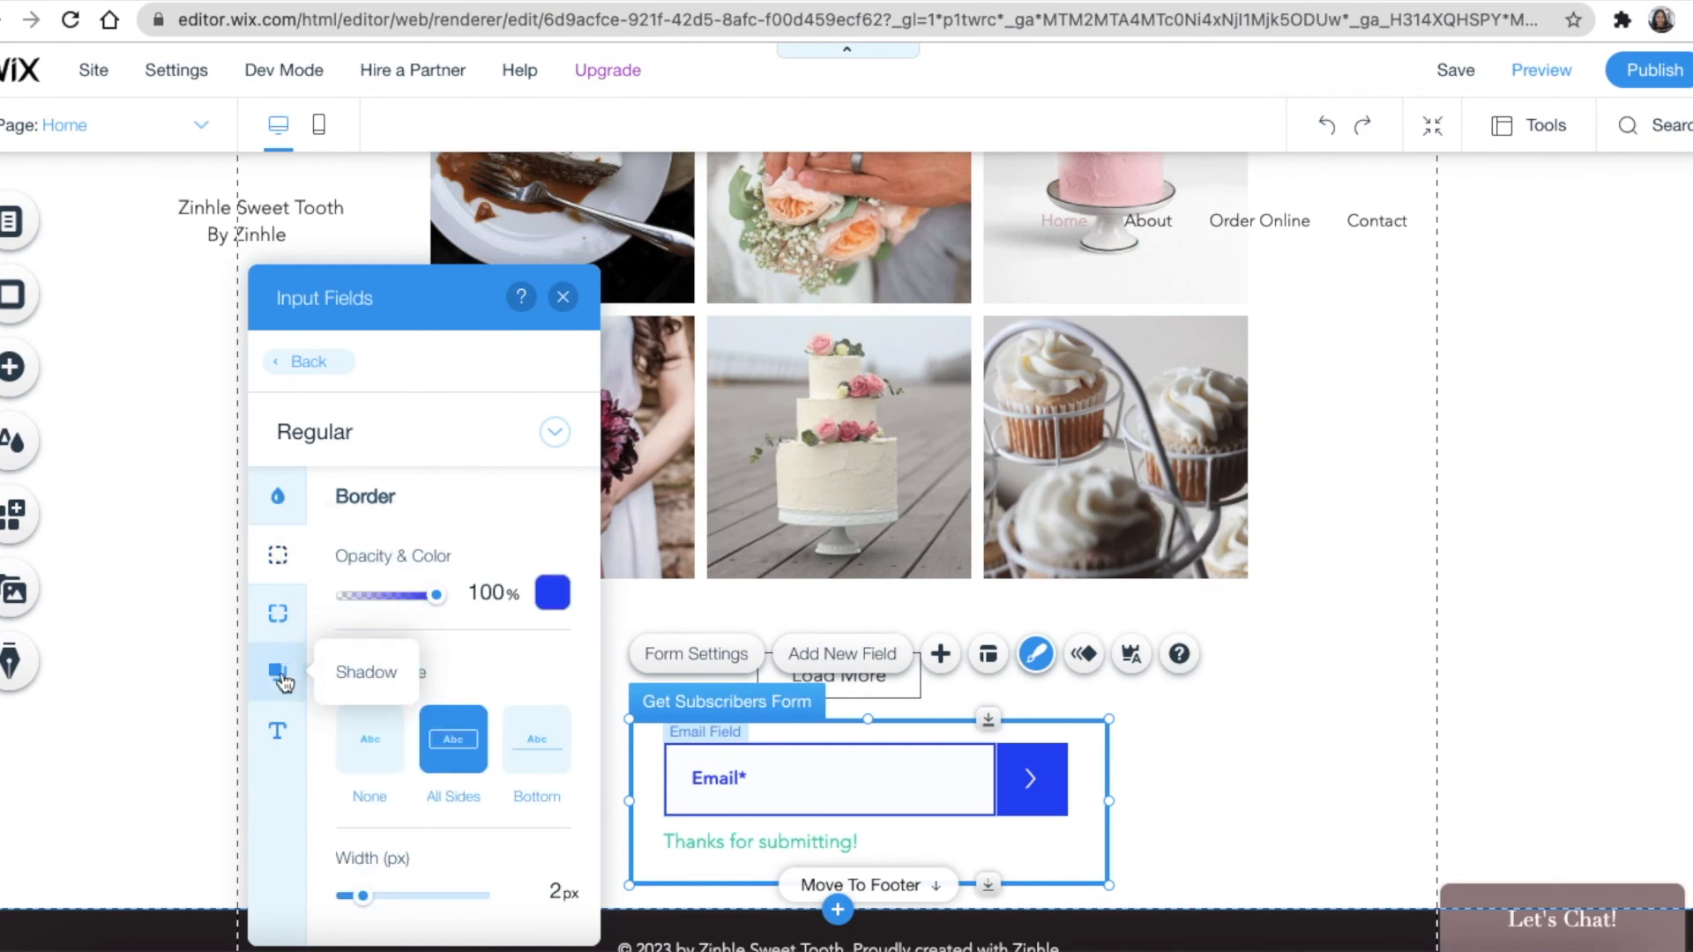
{"action": "left_click", "coordinate": [279, 674]}
{"action": "left_click", "coordinate": [281, 723]}
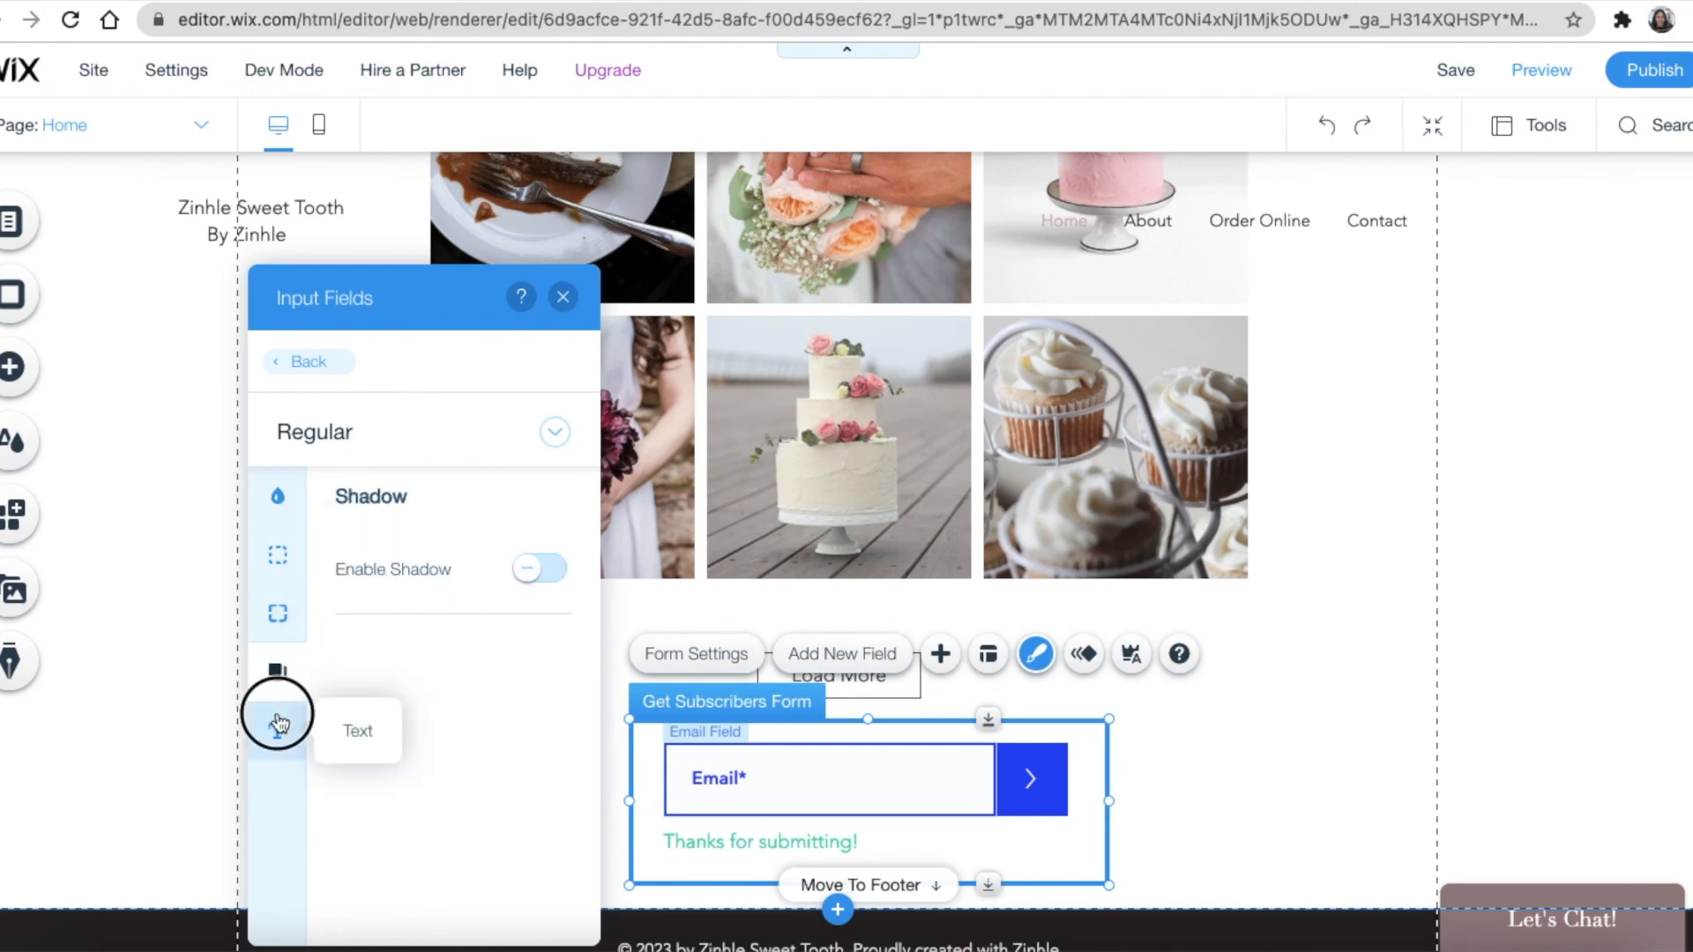
Give the input fields' hover and focus states a pink border colour
{"action": "left_click", "coordinate": [556, 434]}
{"action": "left_click", "coordinate": [389, 480]}
{"action": "left_click", "coordinate": [278, 555]}
{"action": "left_click", "coordinate": [553, 593]}
{"action": "left_click", "coordinate": [670, 575]}
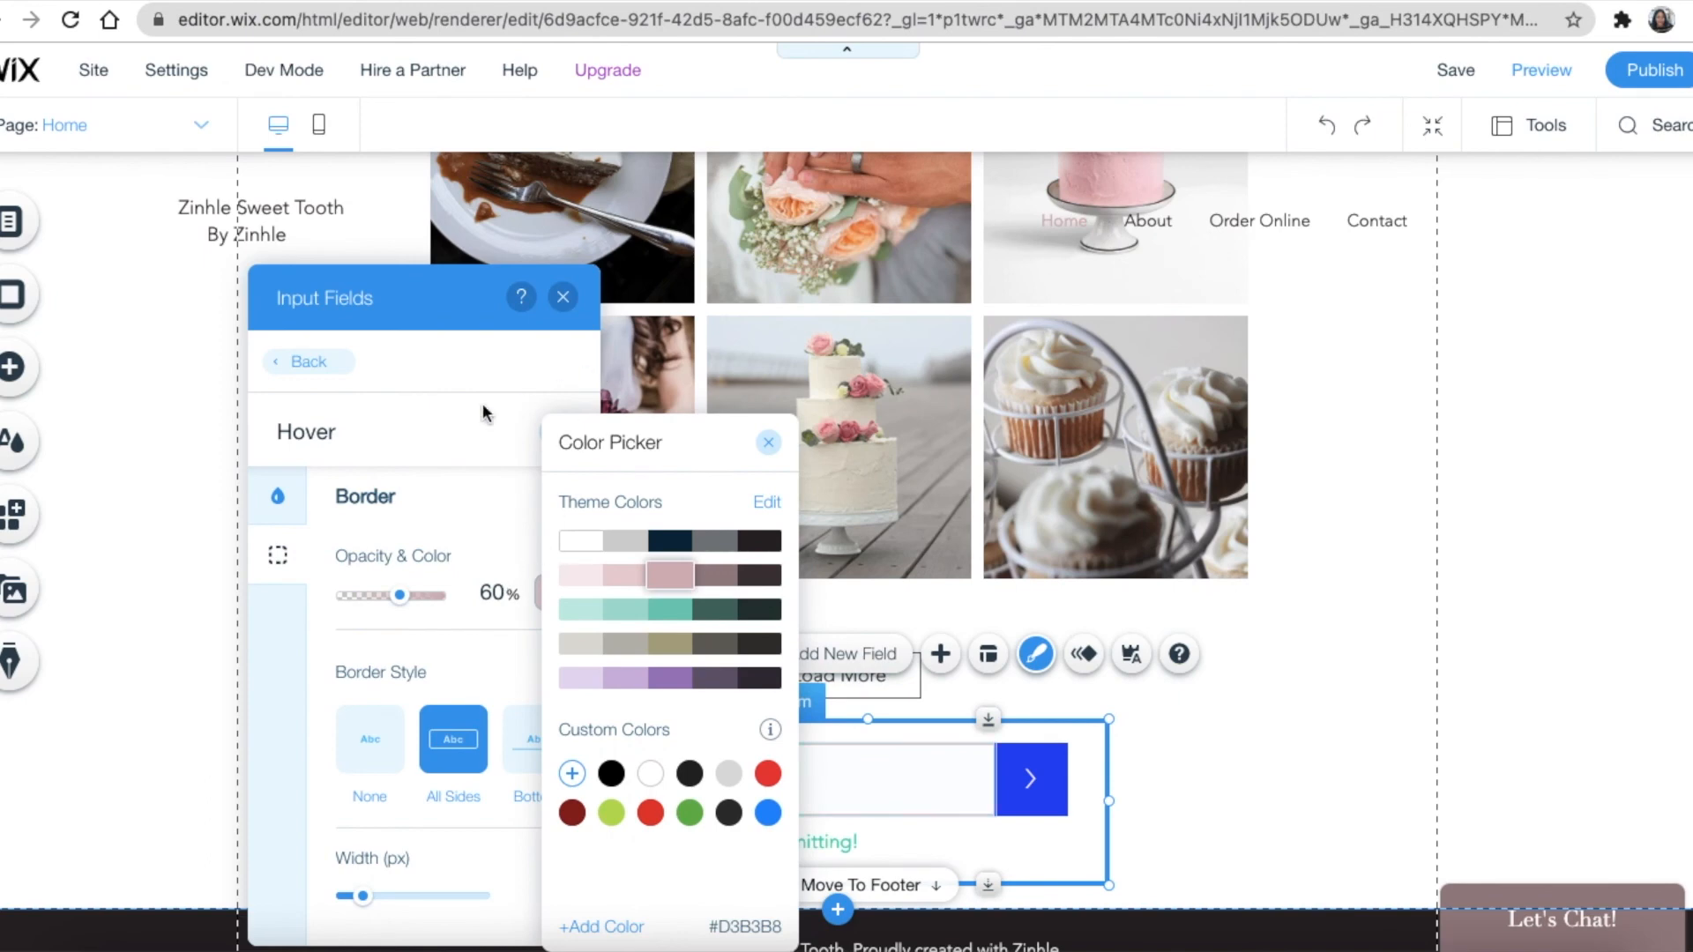
{"action": "left_click", "coordinate": [458, 424]}
{"action": "left_click", "coordinate": [542, 441]}
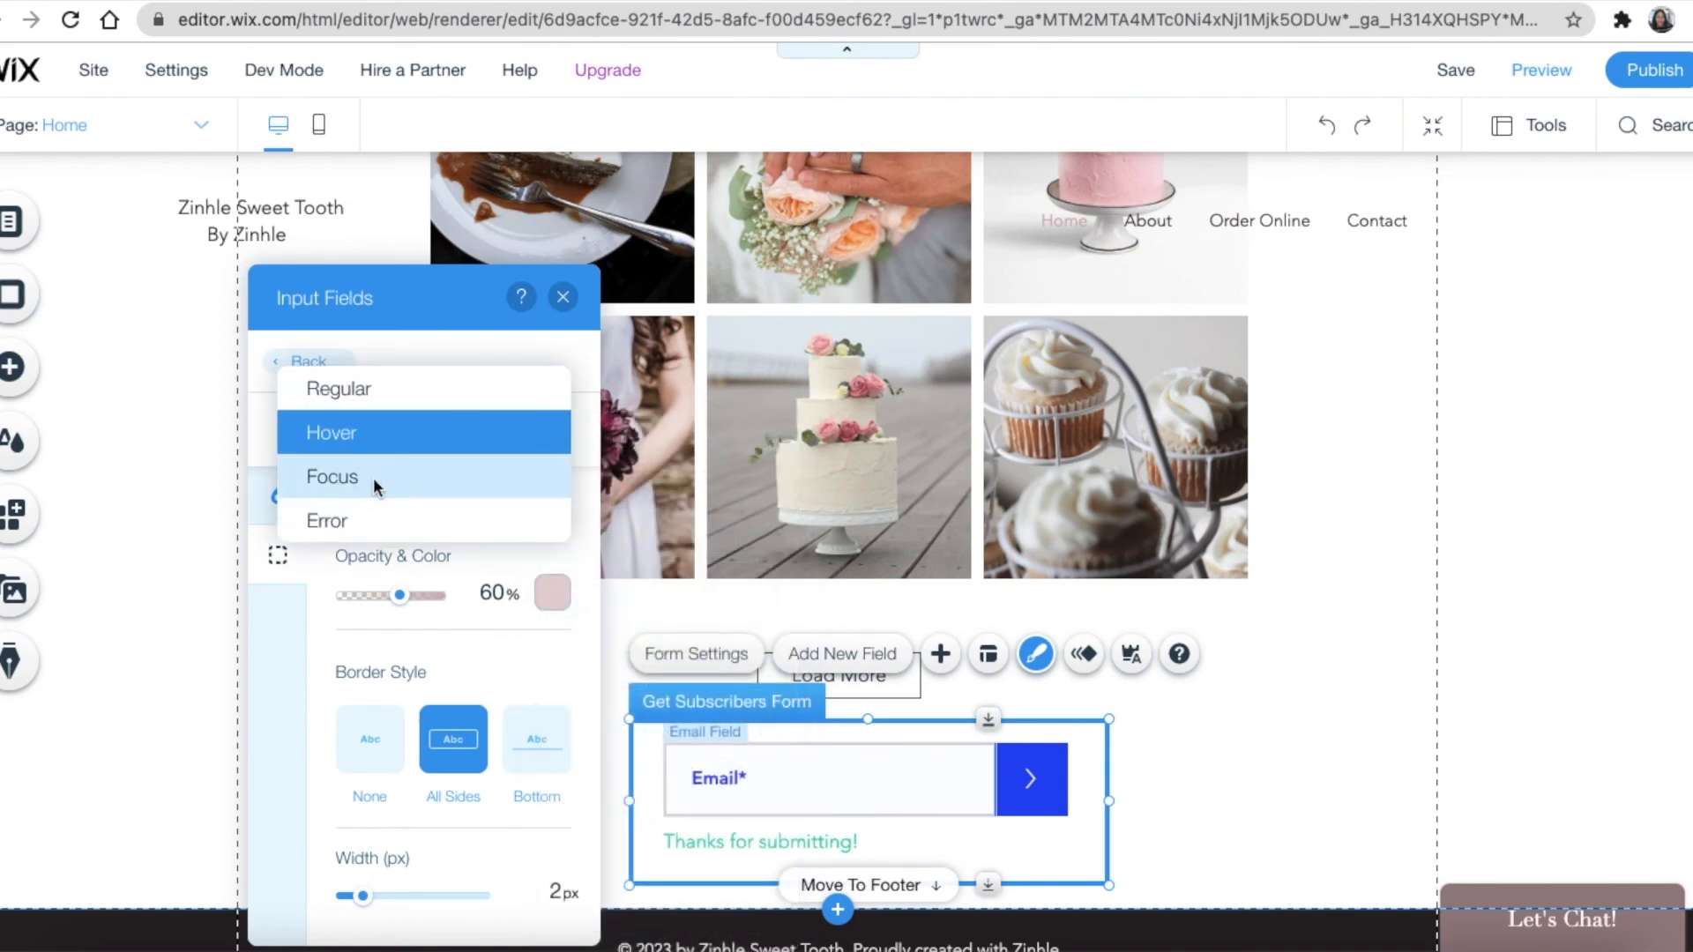
{"action": "left_click", "coordinate": [376, 483]}
{"action": "left_click", "coordinate": [549, 591]}
{"action": "left_click", "coordinate": [674, 577]}
{"action": "left_click", "coordinate": [429, 544]}
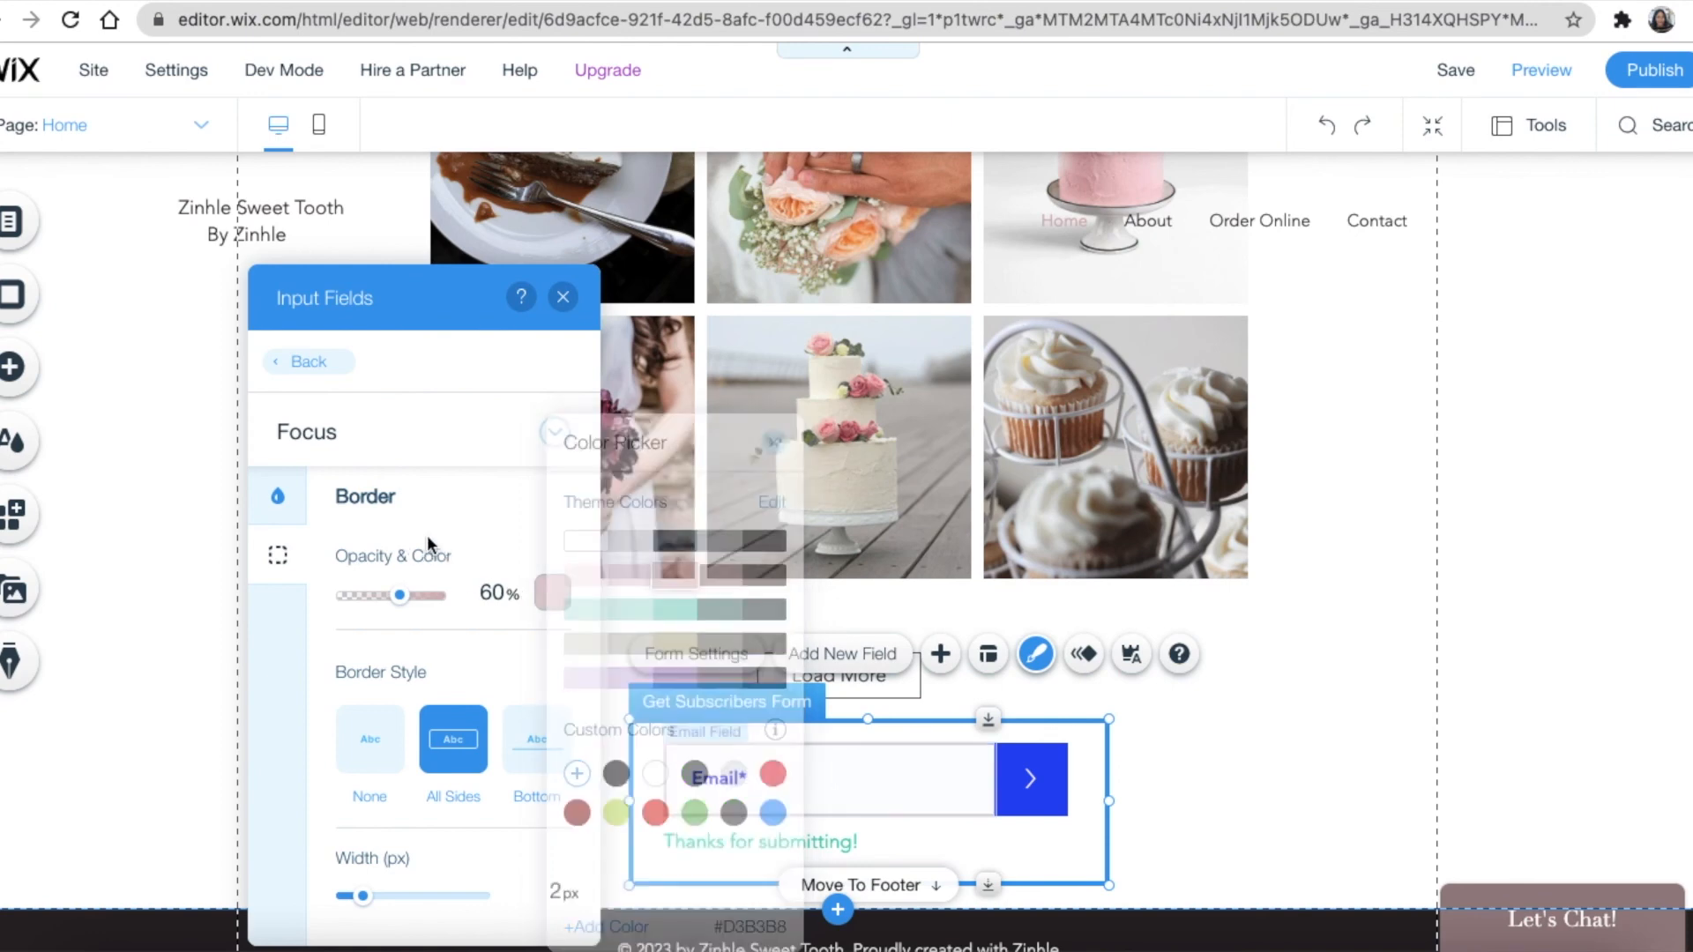
Check the error state, then return to the regular state's input field styling
{"action": "left_click", "coordinate": [553, 432]}
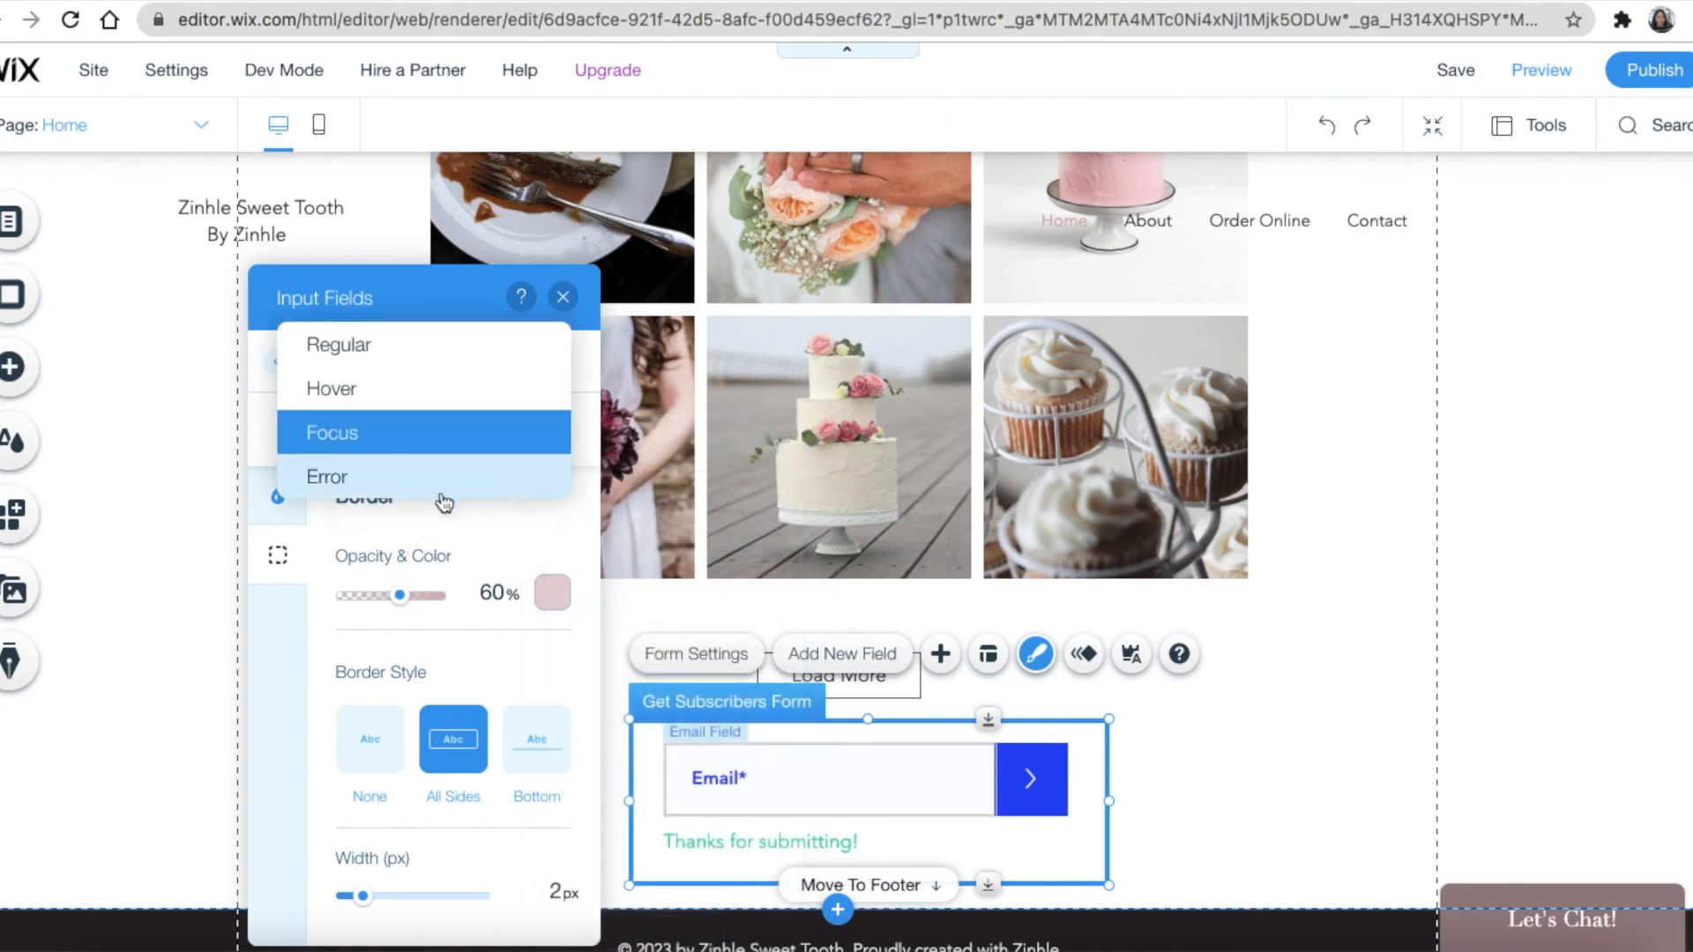
{"action": "left_click", "coordinate": [393, 476]}
{"action": "left_click", "coordinate": [540, 434]}
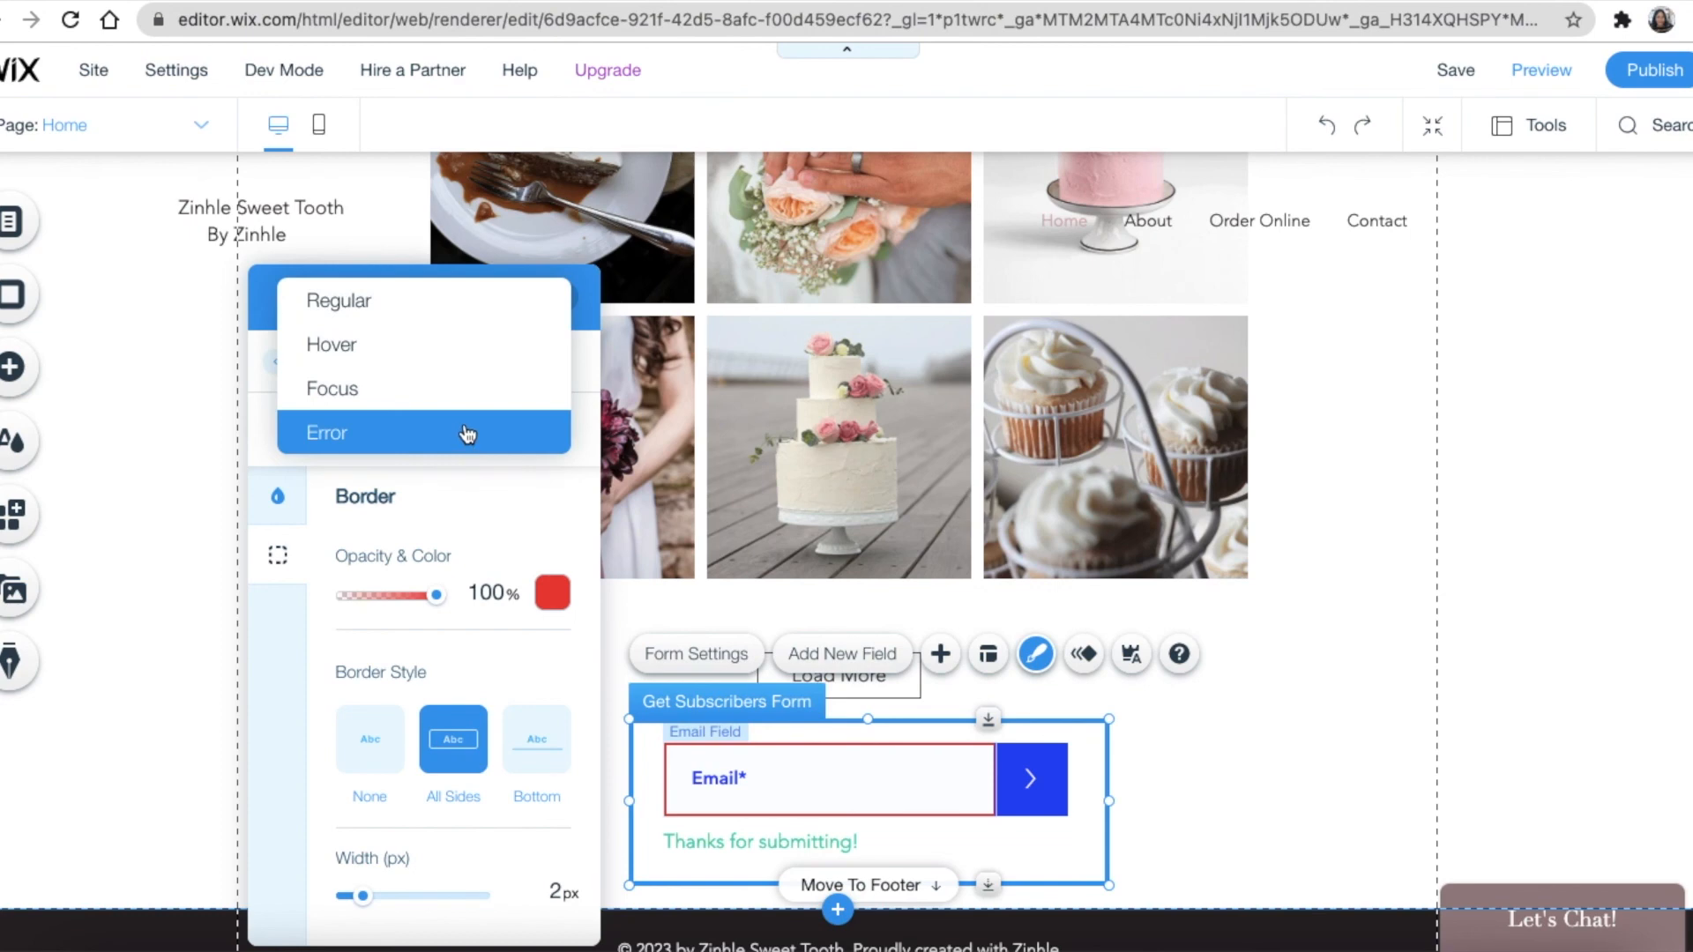
{"action": "left_click", "coordinate": [502, 300]}
{"action": "left_click", "coordinate": [300, 360]}
{"action": "left_click", "coordinate": [386, 448]}
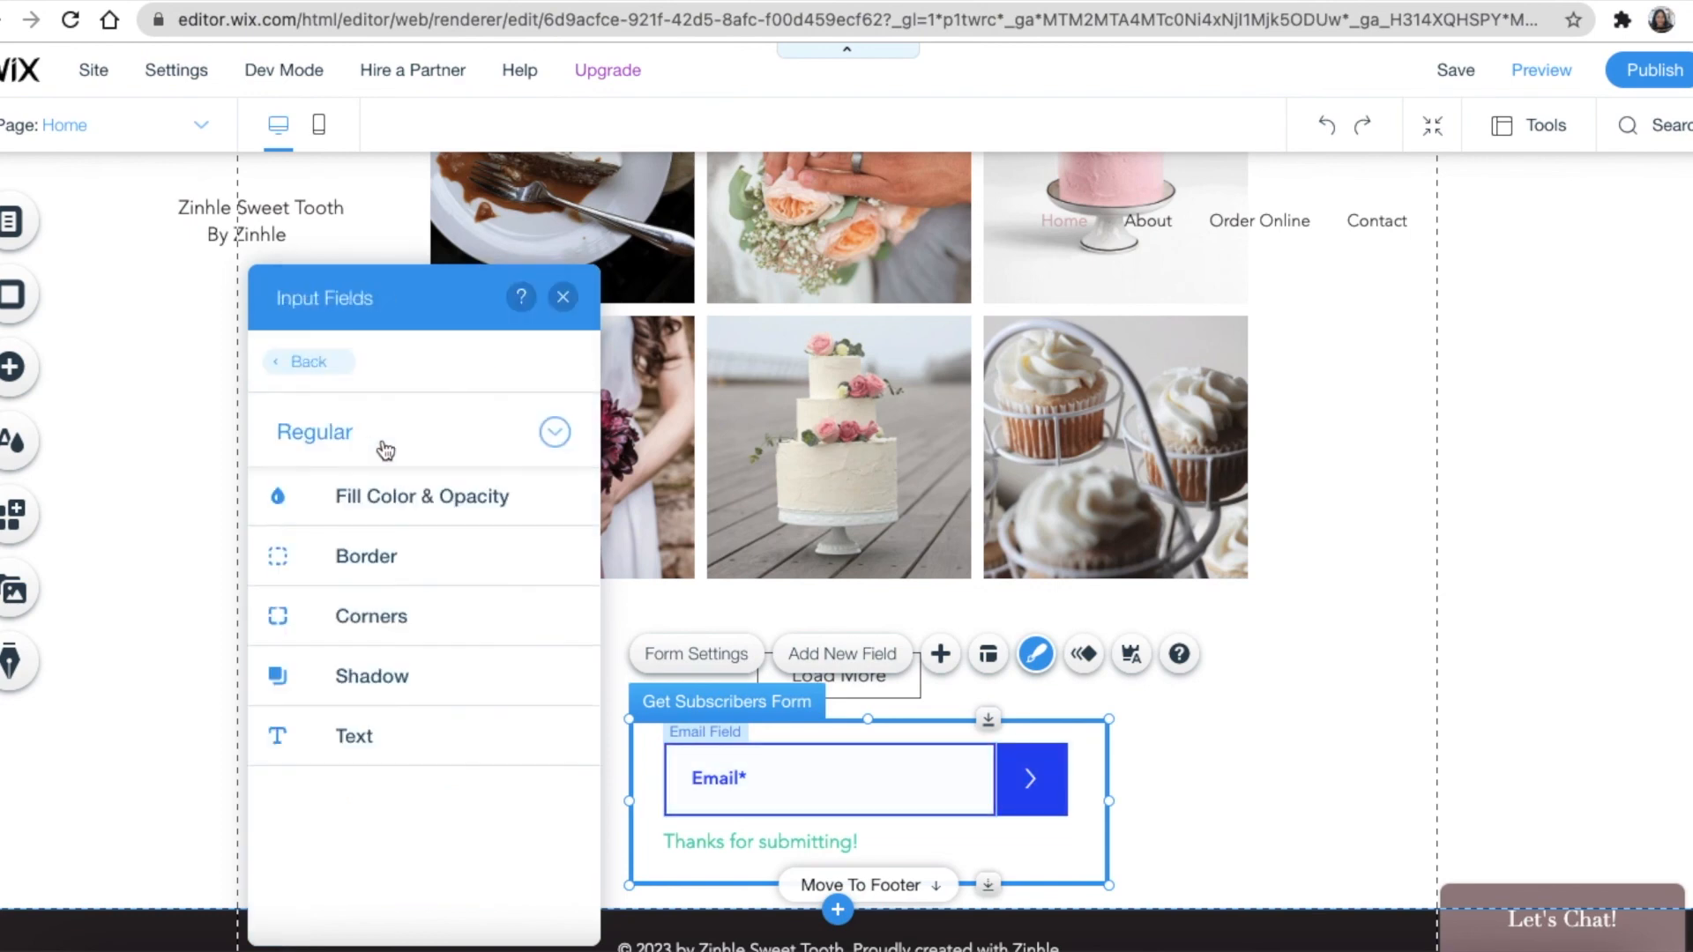
{"action": "left_click", "coordinate": [387, 509]}
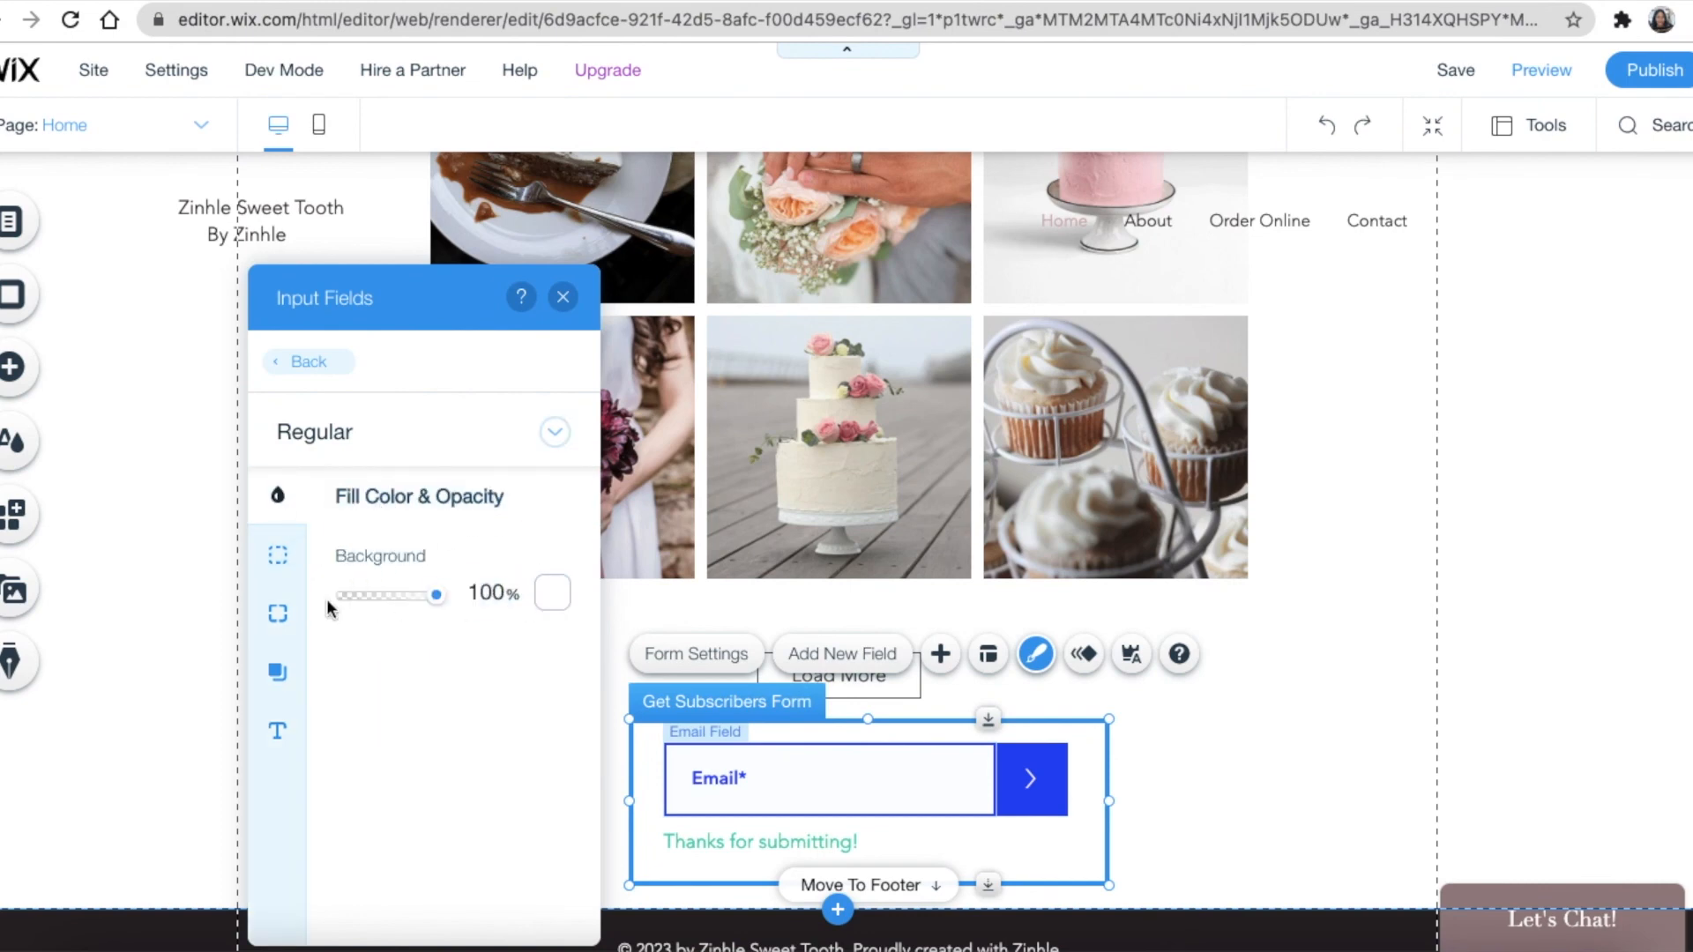
{"action": "left_click", "coordinate": [276, 726]}
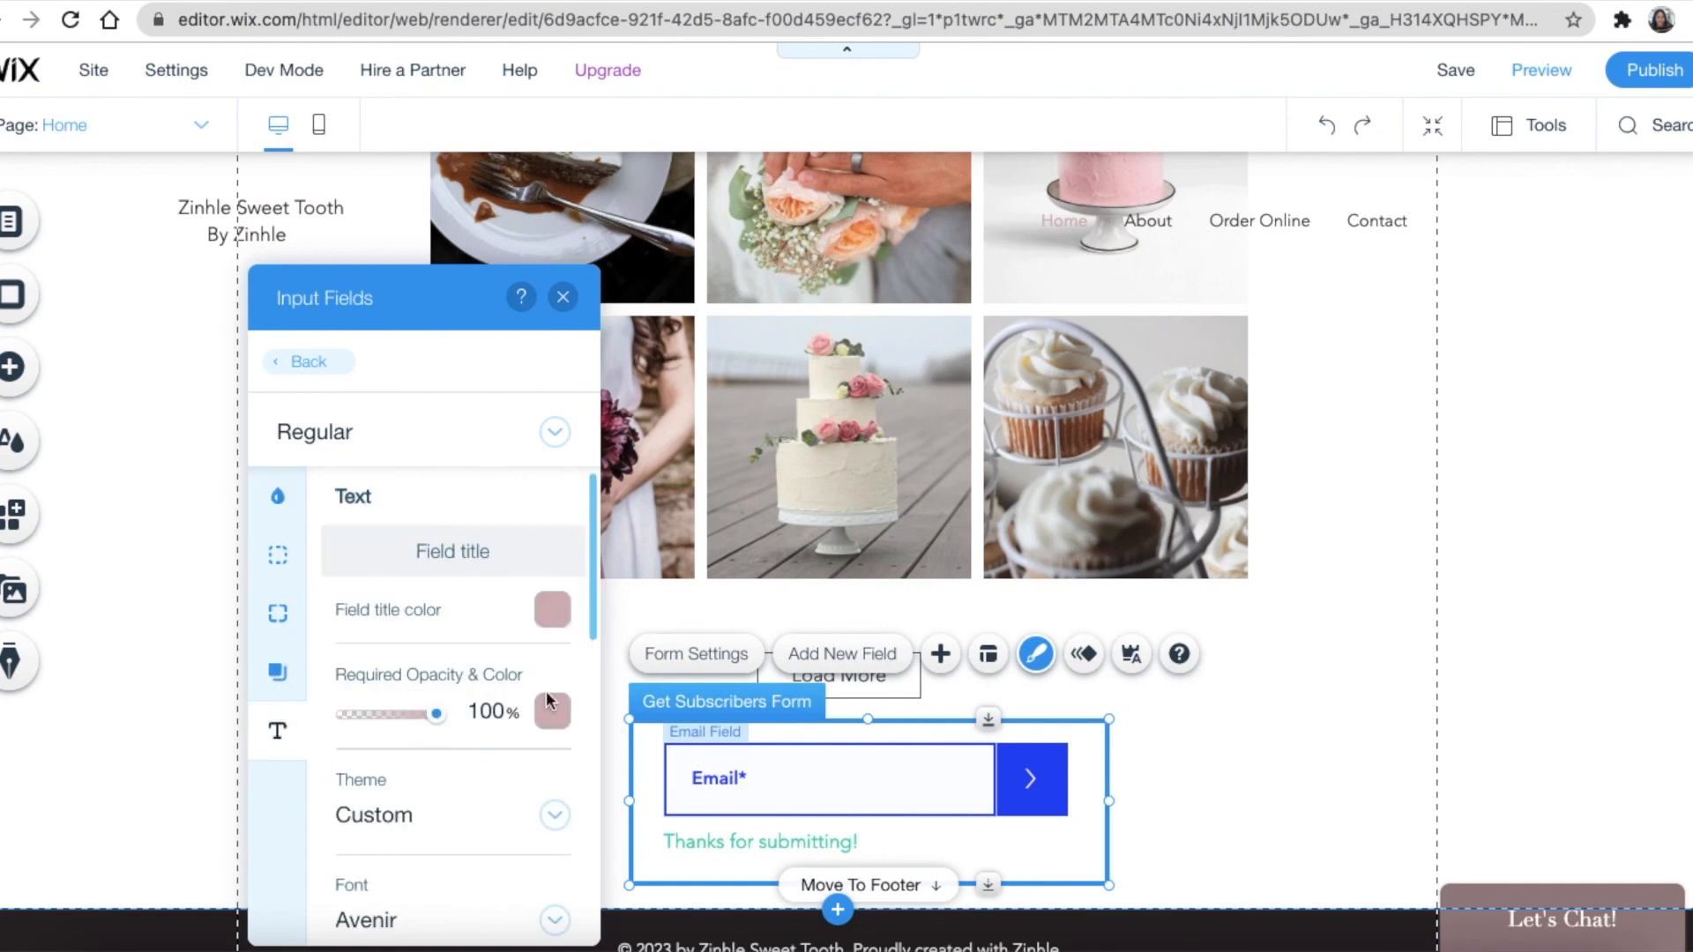
Set the email field's regular border to the pink theme colour #D3B3B8
{"action": "left_click", "coordinate": [278, 555]}
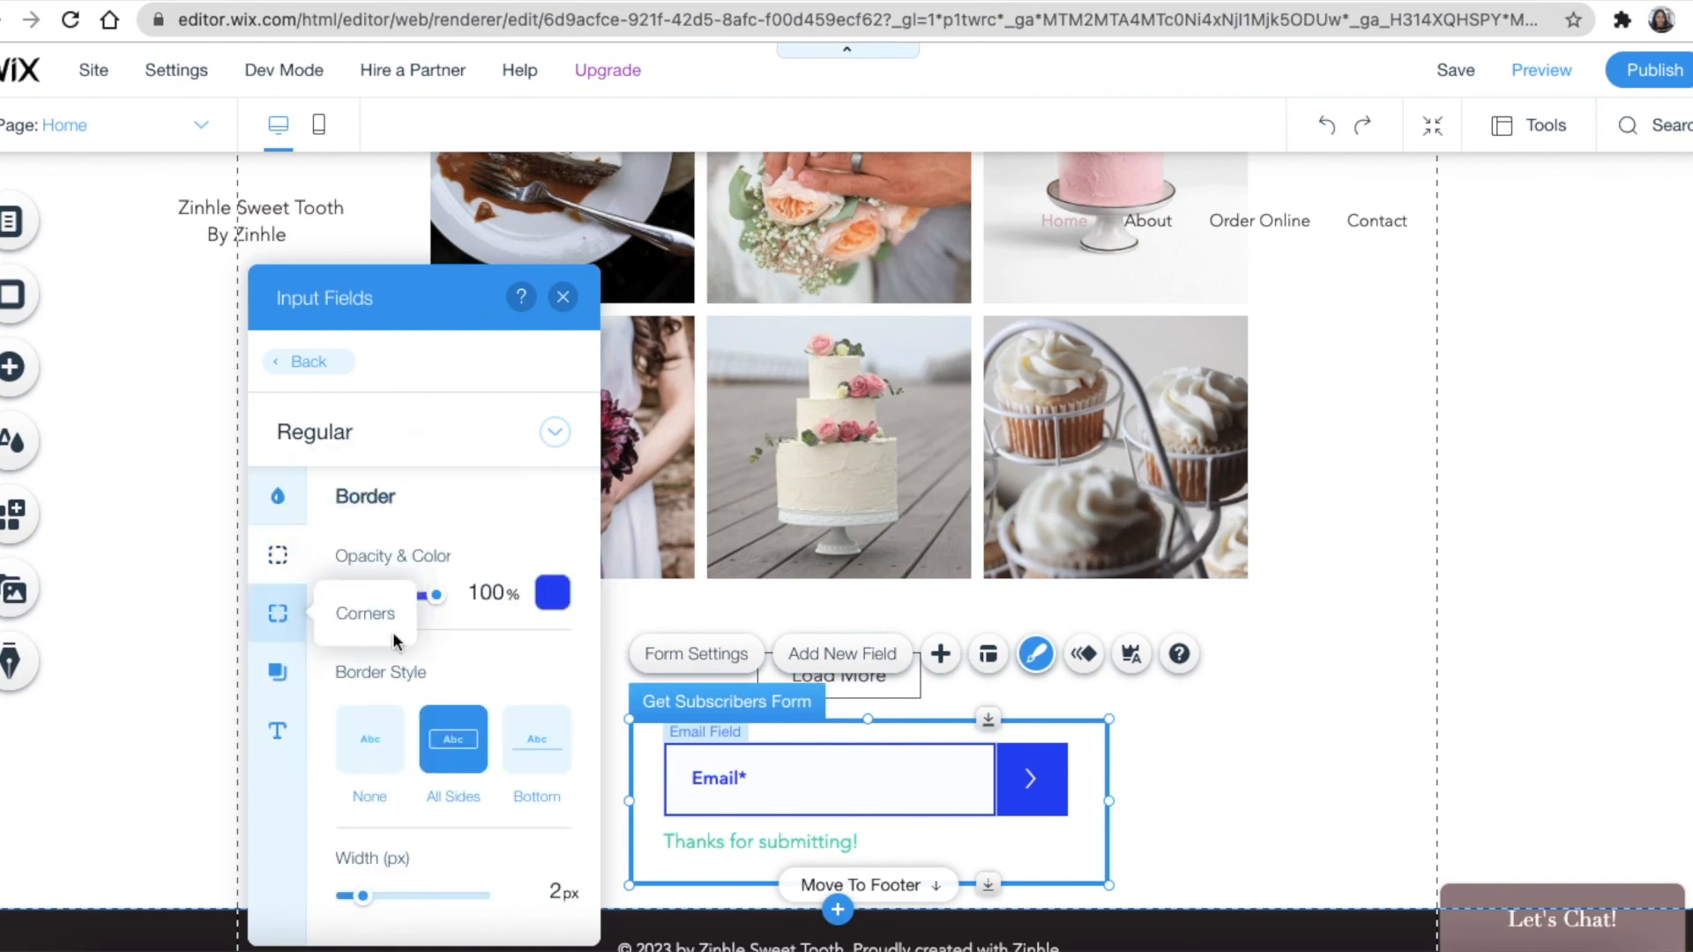
{"action": "left_click", "coordinate": [552, 592]}
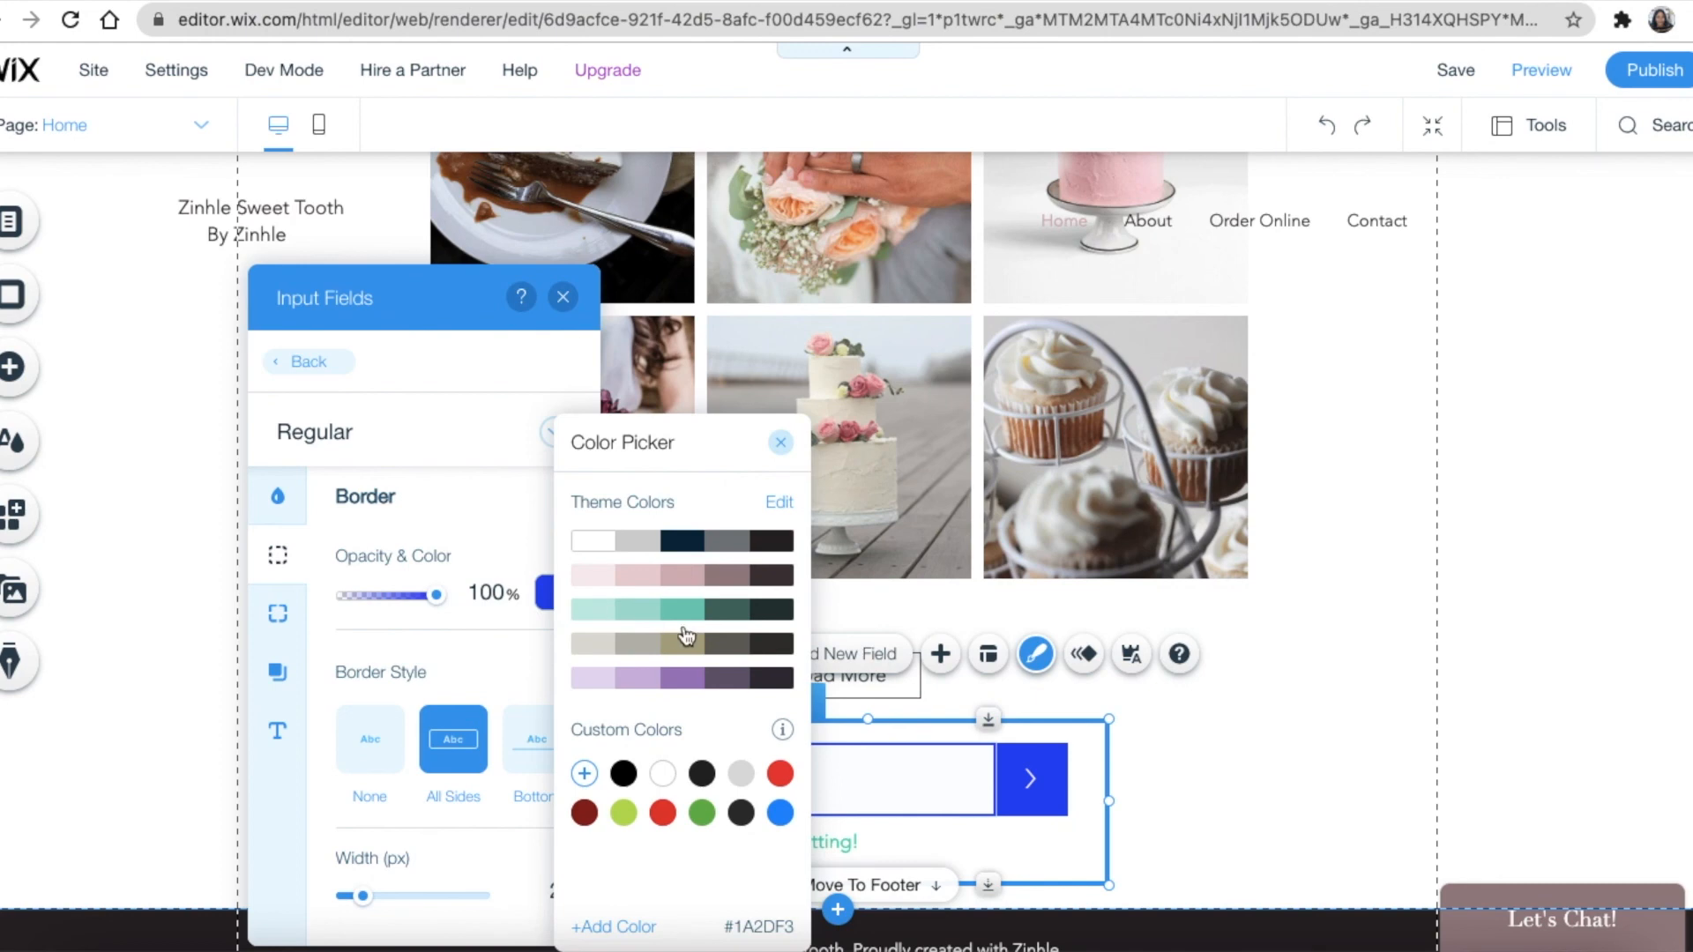
{"action": "left_click", "coordinate": [683, 575]}
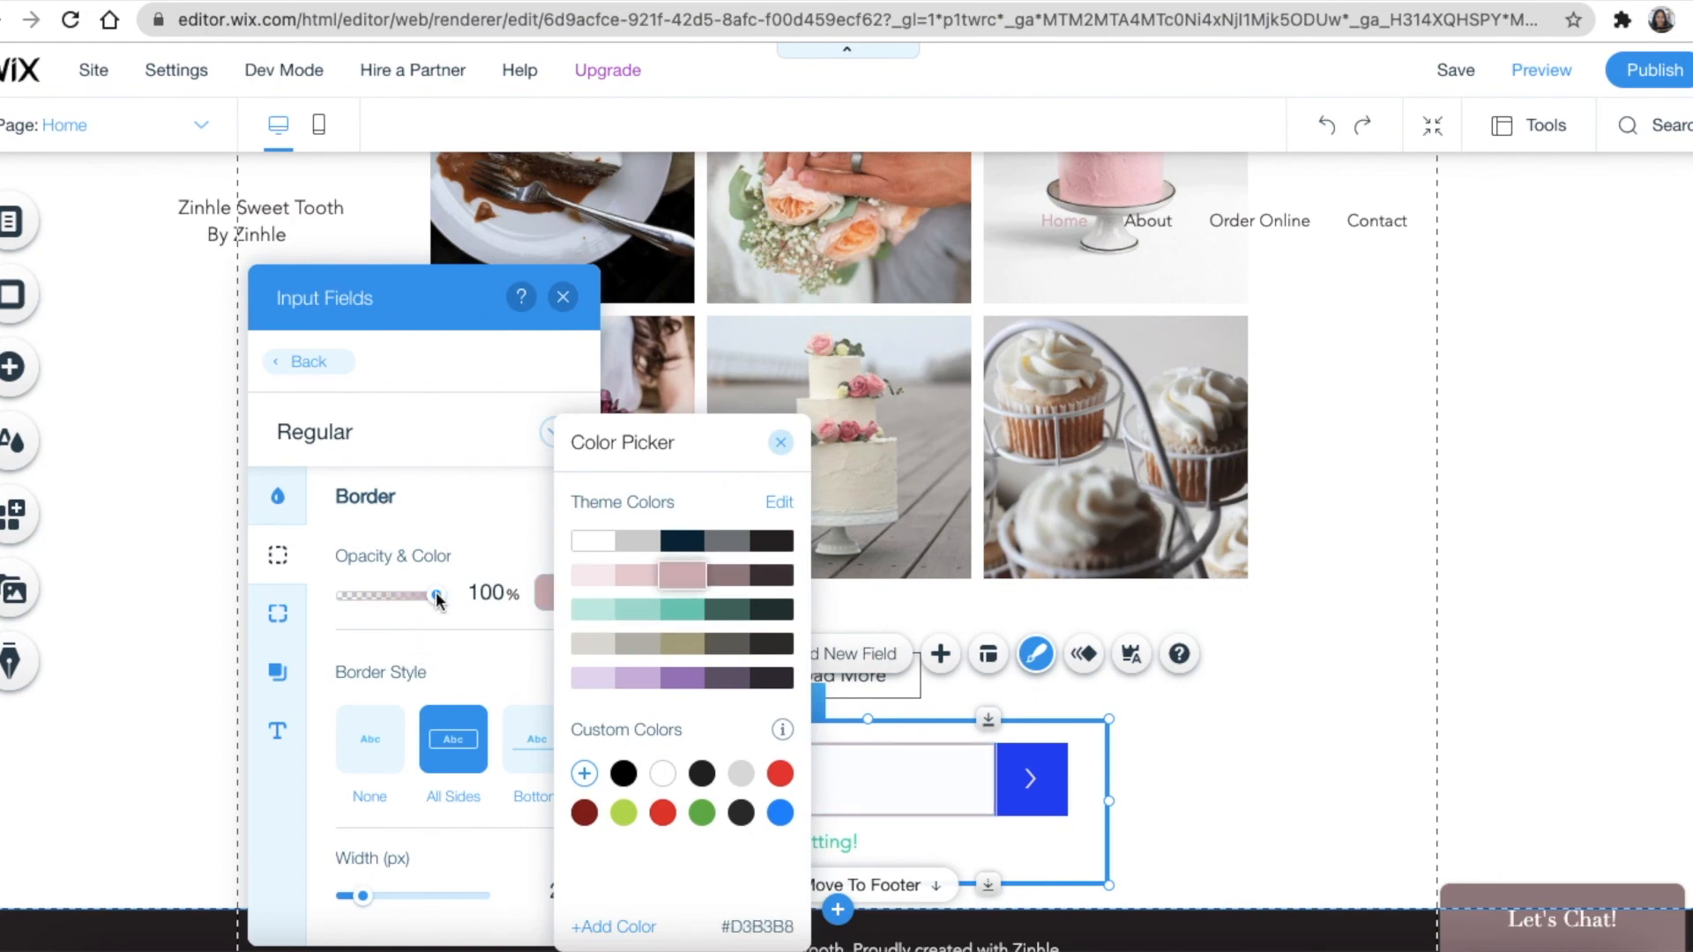
{"action": "left_click", "coordinate": [559, 319]}
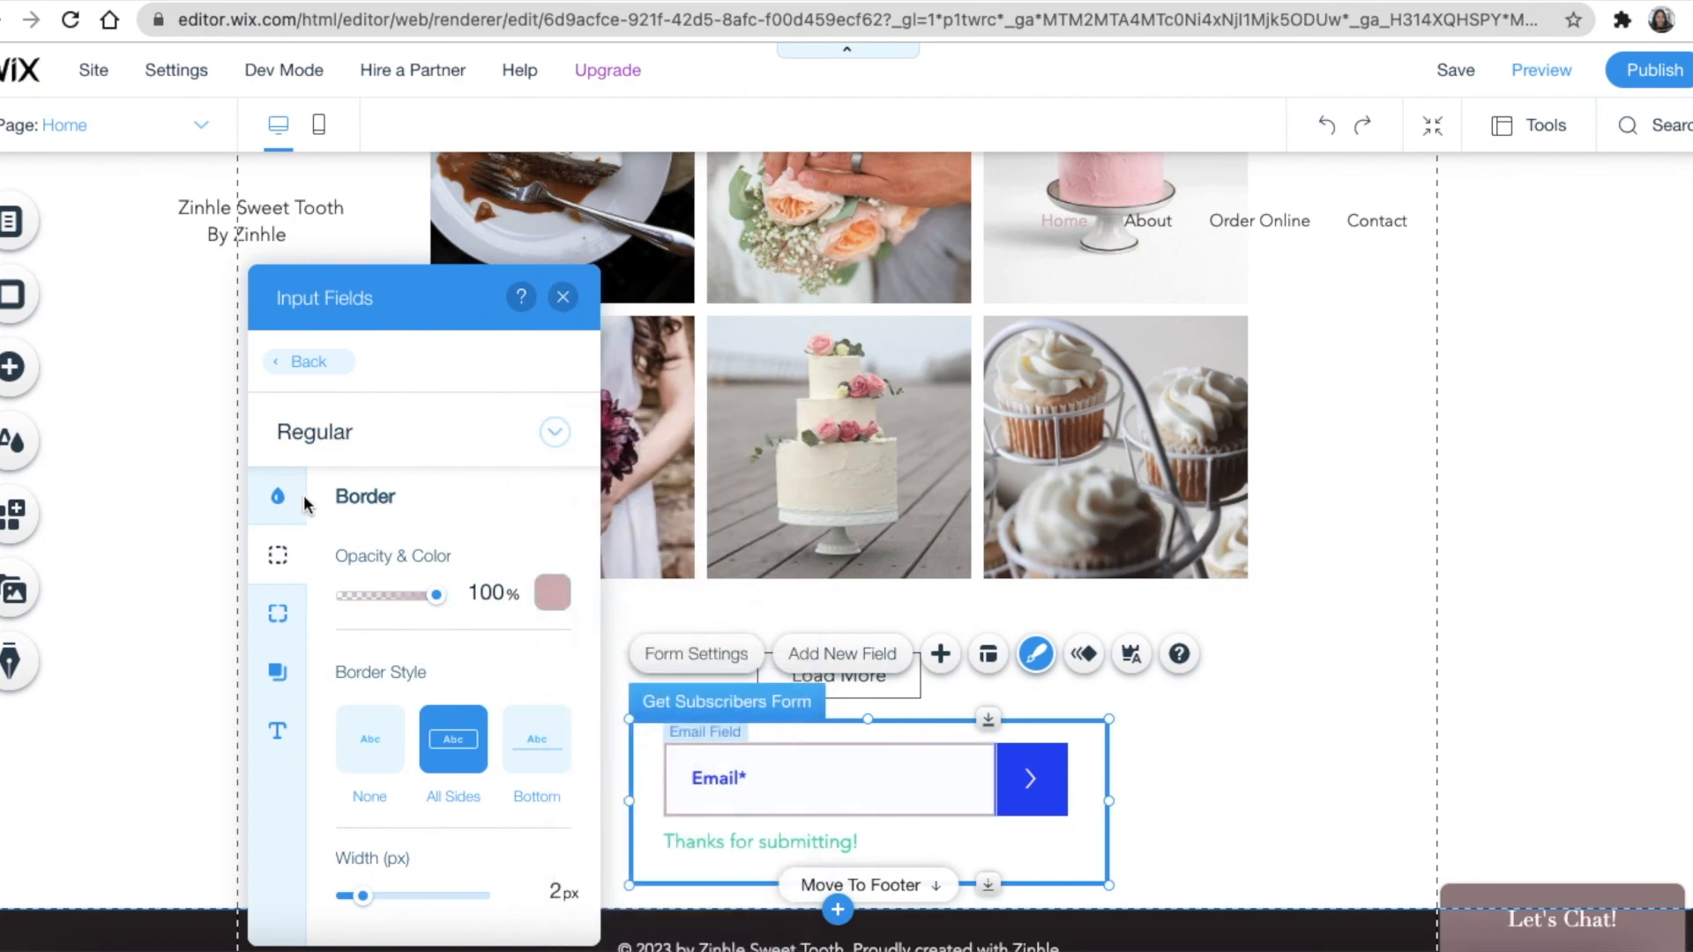
{"action": "left_click", "coordinate": [310, 365]}
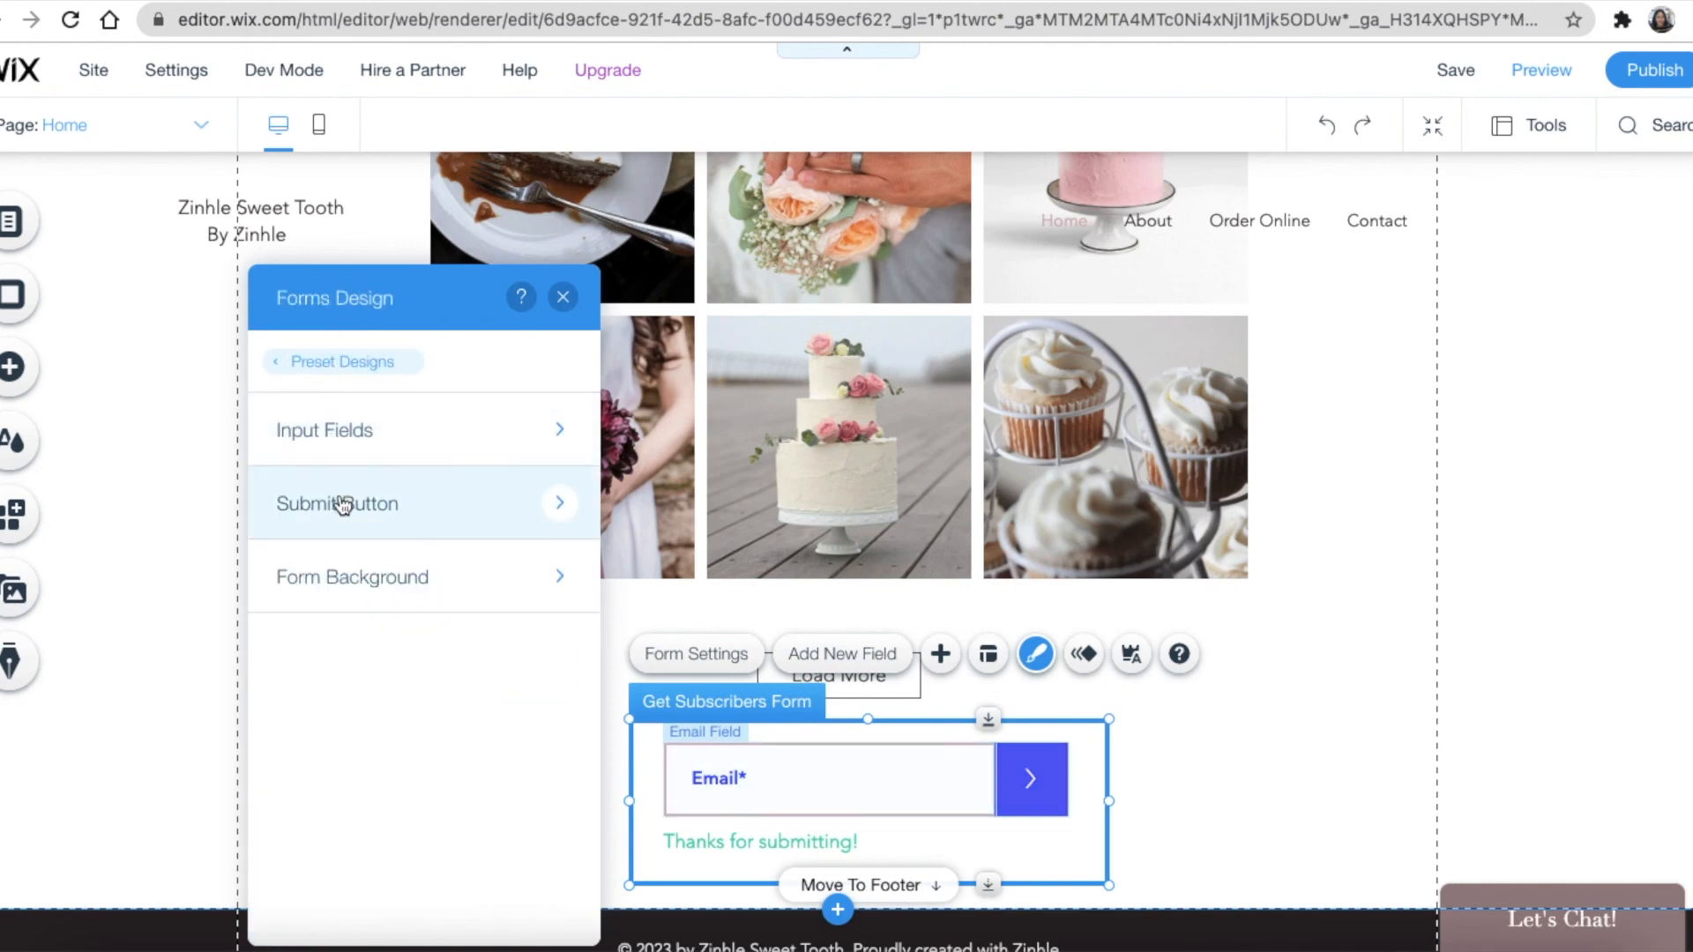
Review the form background's fill colour, opacity, style and border settings without changing them
{"action": "left_click", "coordinate": [361, 583]}
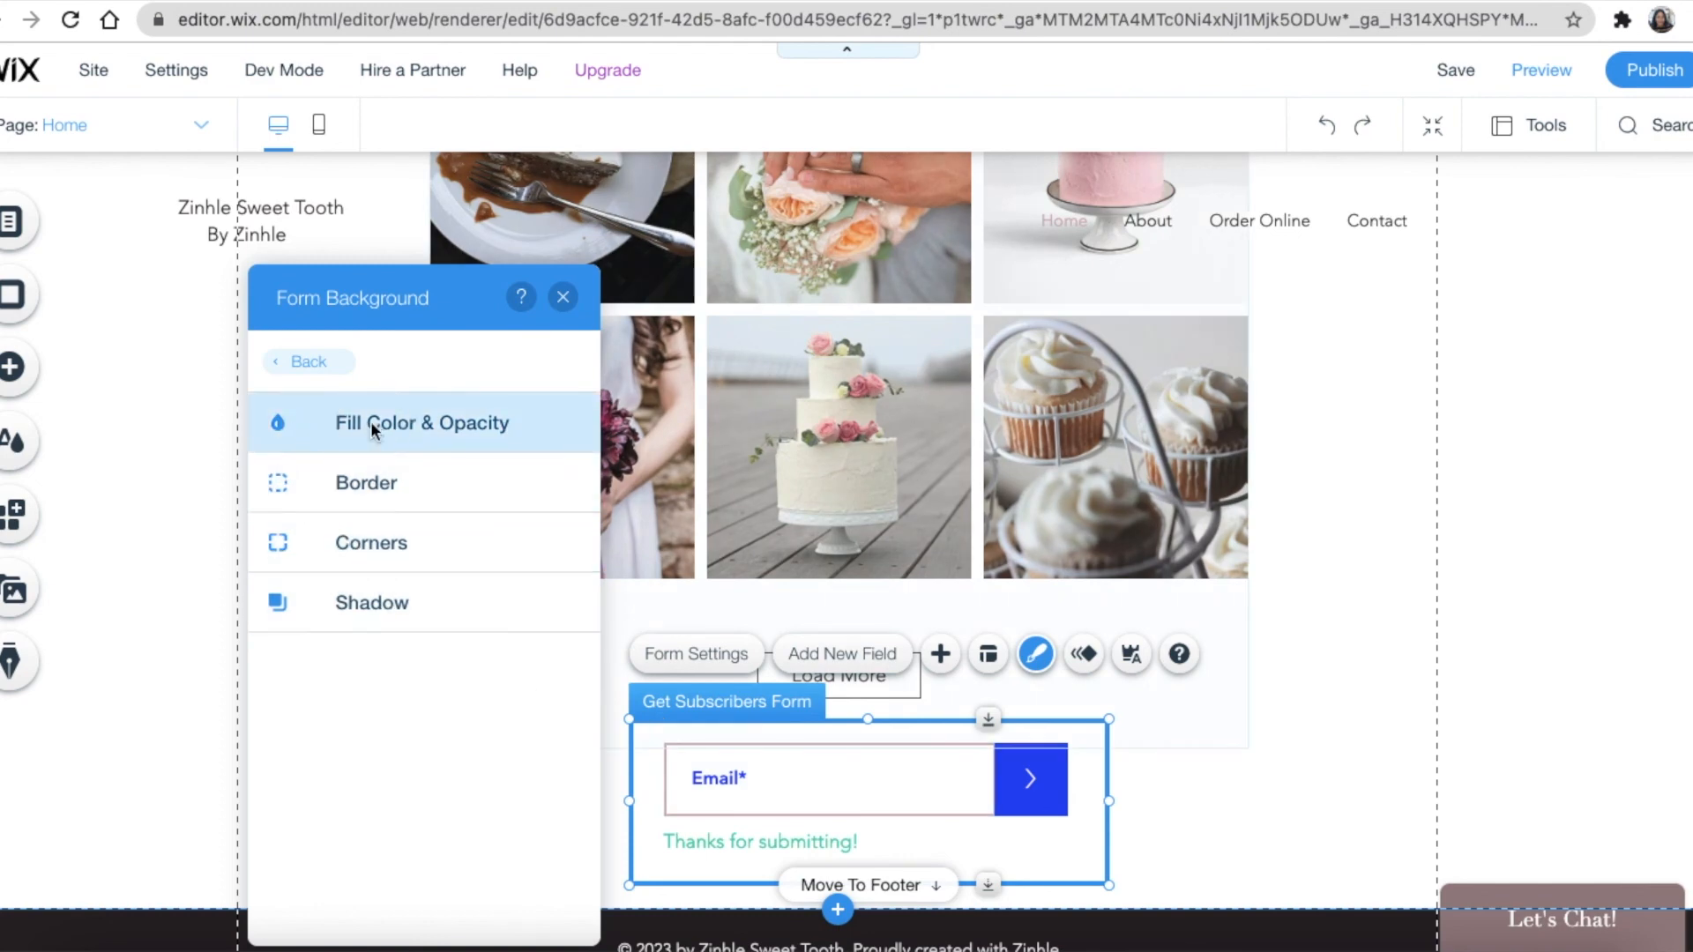
{"action": "left_click", "coordinate": [370, 423]}
{"action": "left_click", "coordinate": [278, 599]}
{"action": "left_click", "coordinate": [278, 540]}
{"action": "left_click", "coordinate": [276, 485]}
{"action": "left_click", "coordinate": [277, 423]}
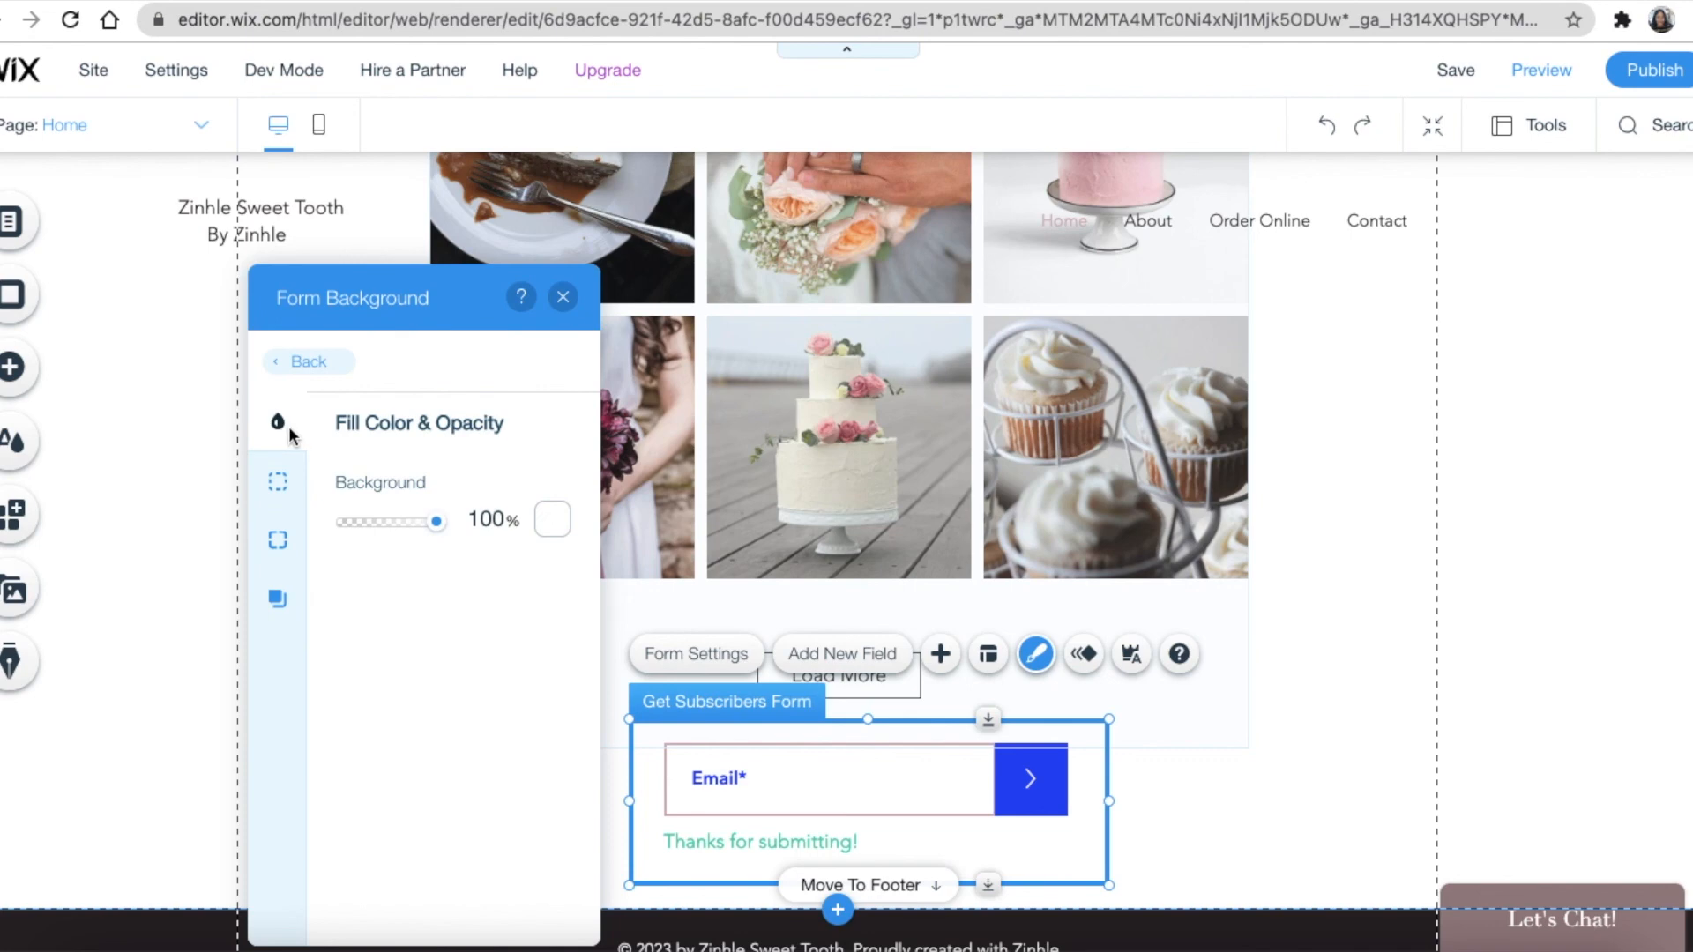
{"action": "left_click", "coordinate": [313, 365]}
Set the submit button's hover-state text colour to the pink theme colour and close Forms Design
{"action": "left_click", "coordinate": [358, 505]}
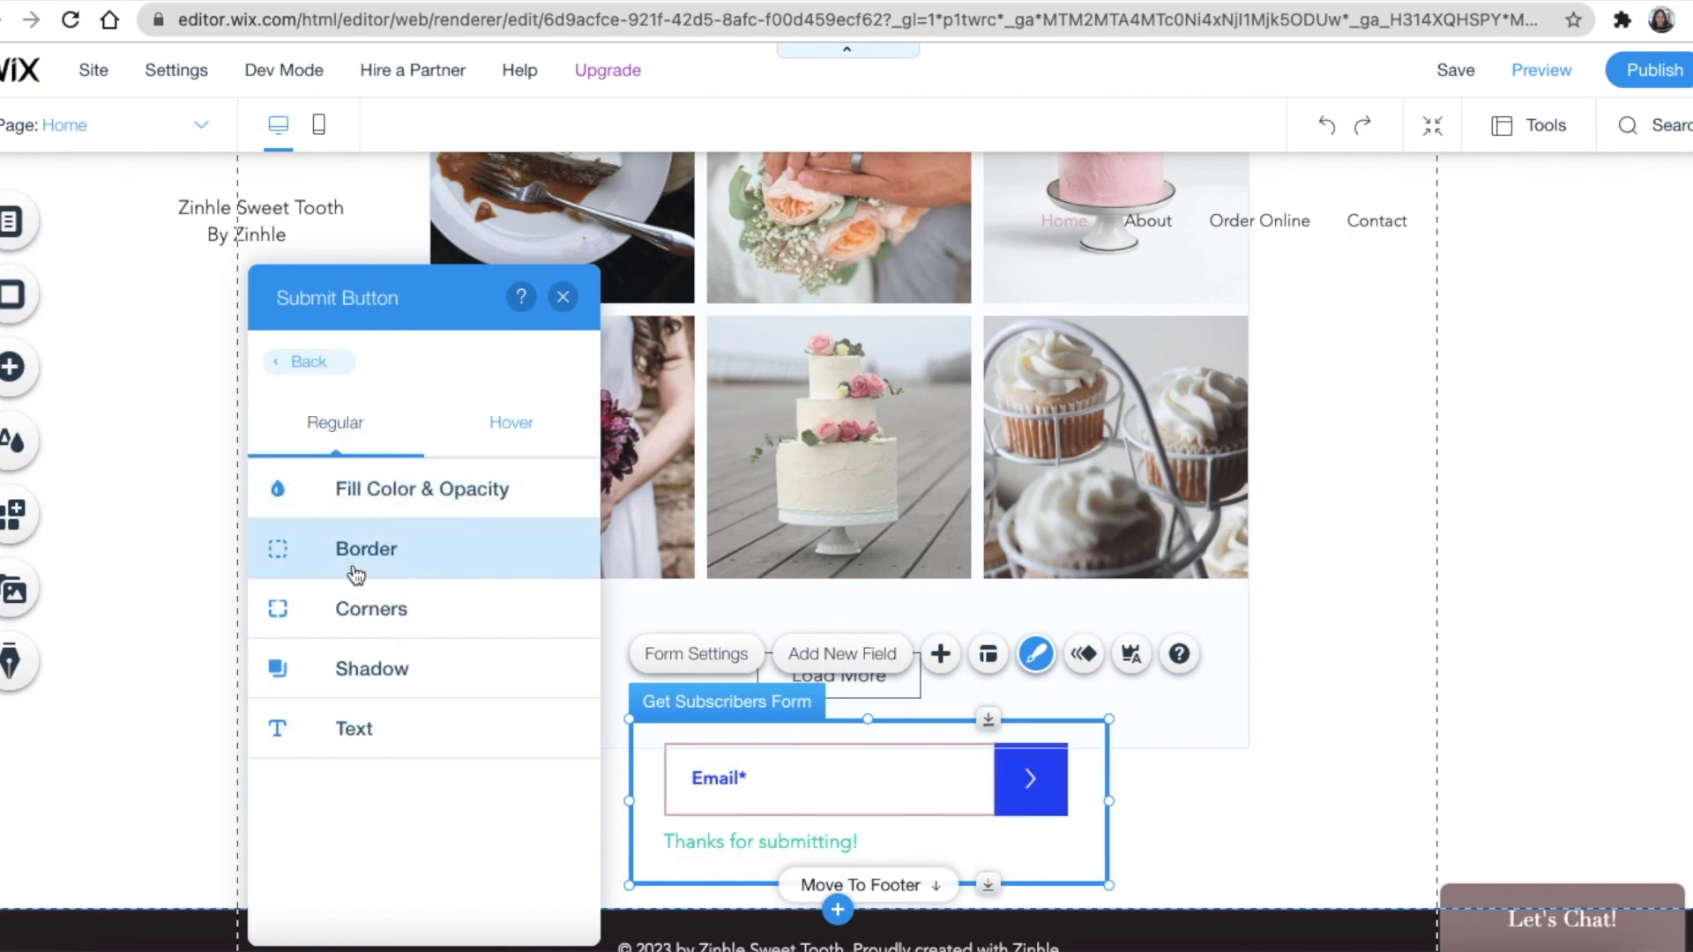
{"action": "left_click", "coordinate": [545, 432]}
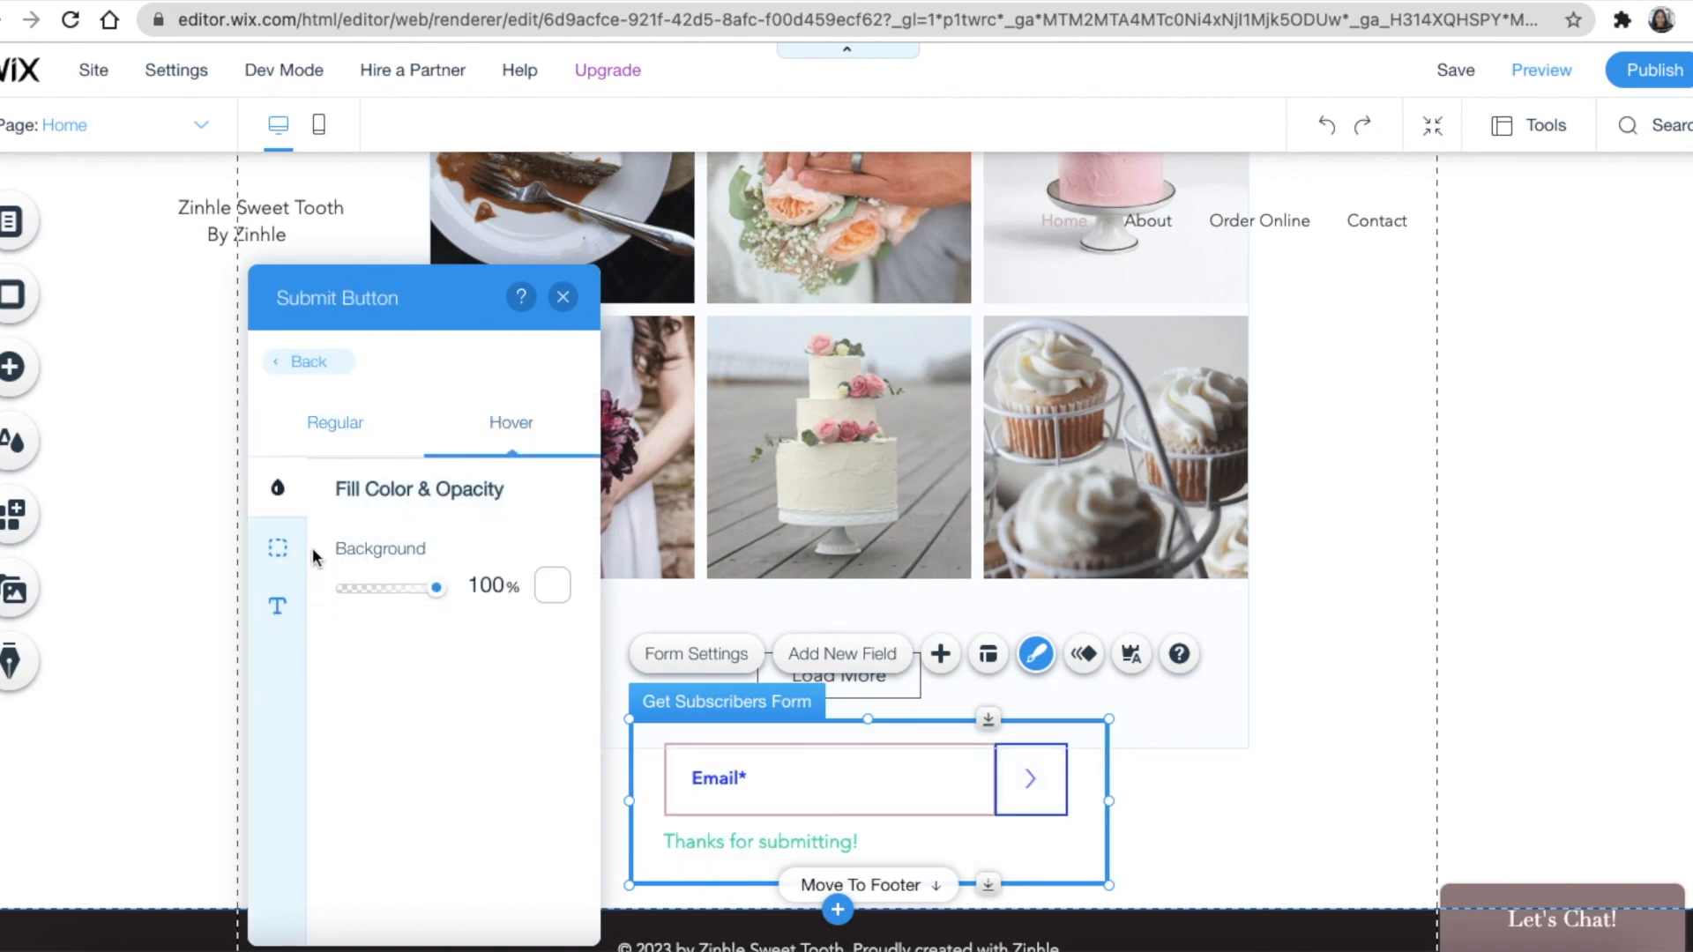
{"action": "left_click", "coordinate": [278, 600]}
{"action": "left_click", "coordinate": [554, 555]}
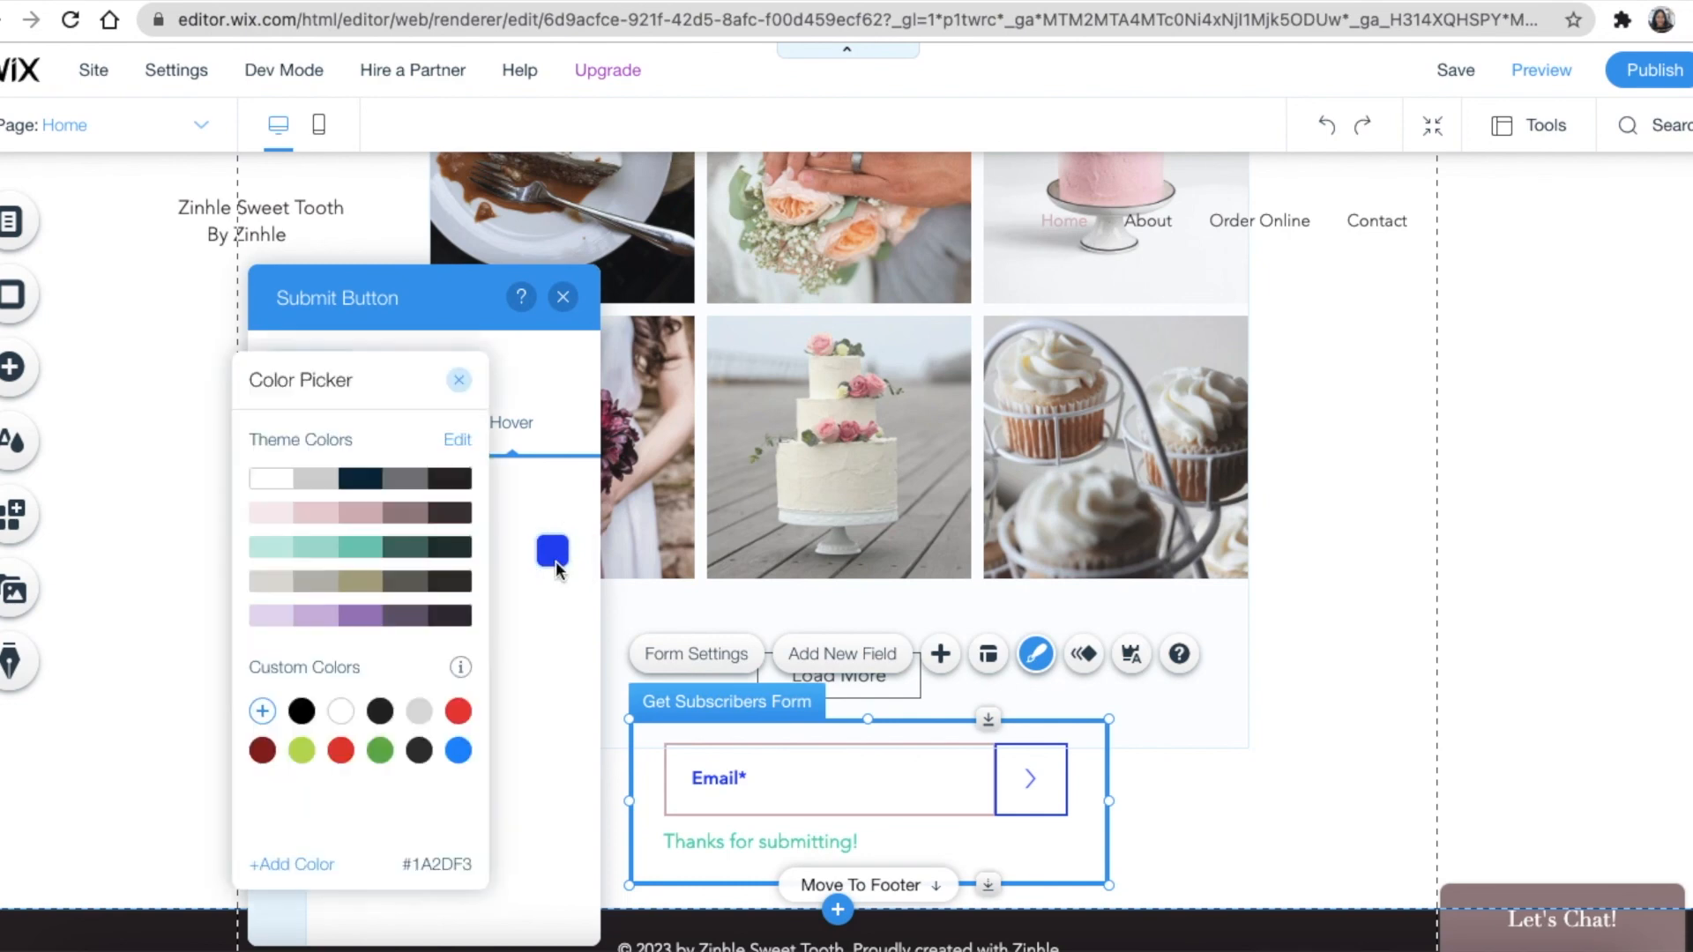
{"action": "left_click", "coordinate": [360, 513]}
{"action": "left_click", "coordinate": [405, 547]}
{"action": "left_click", "coordinate": [459, 380]}
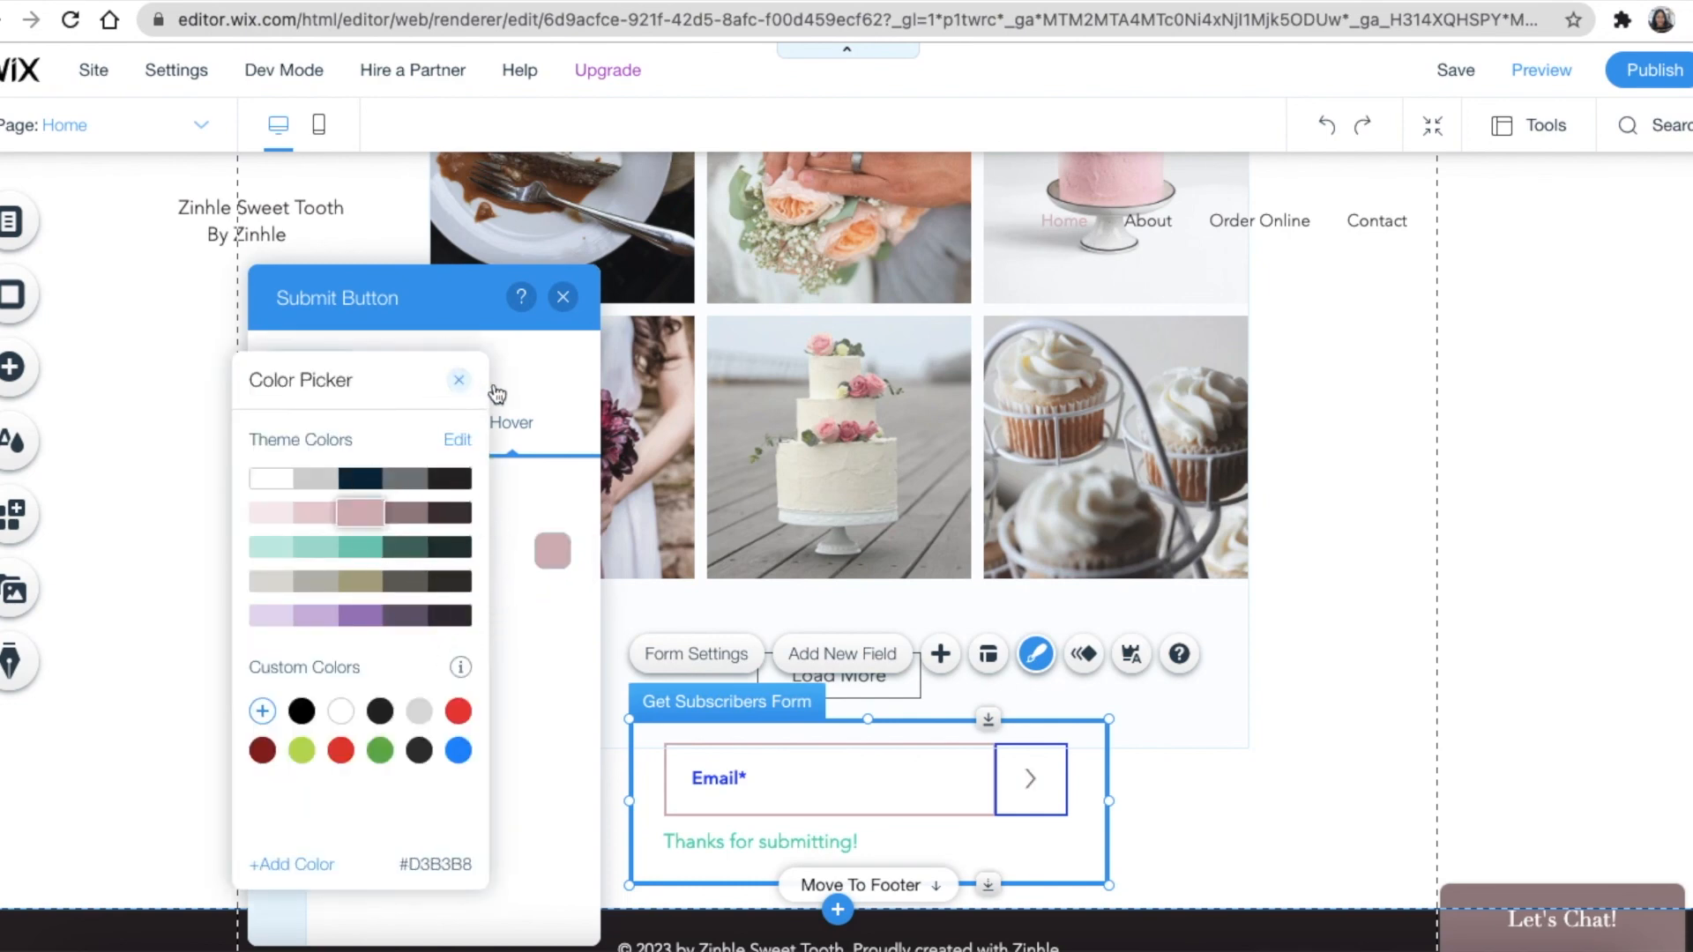
{"action": "left_click", "coordinate": [562, 296]}
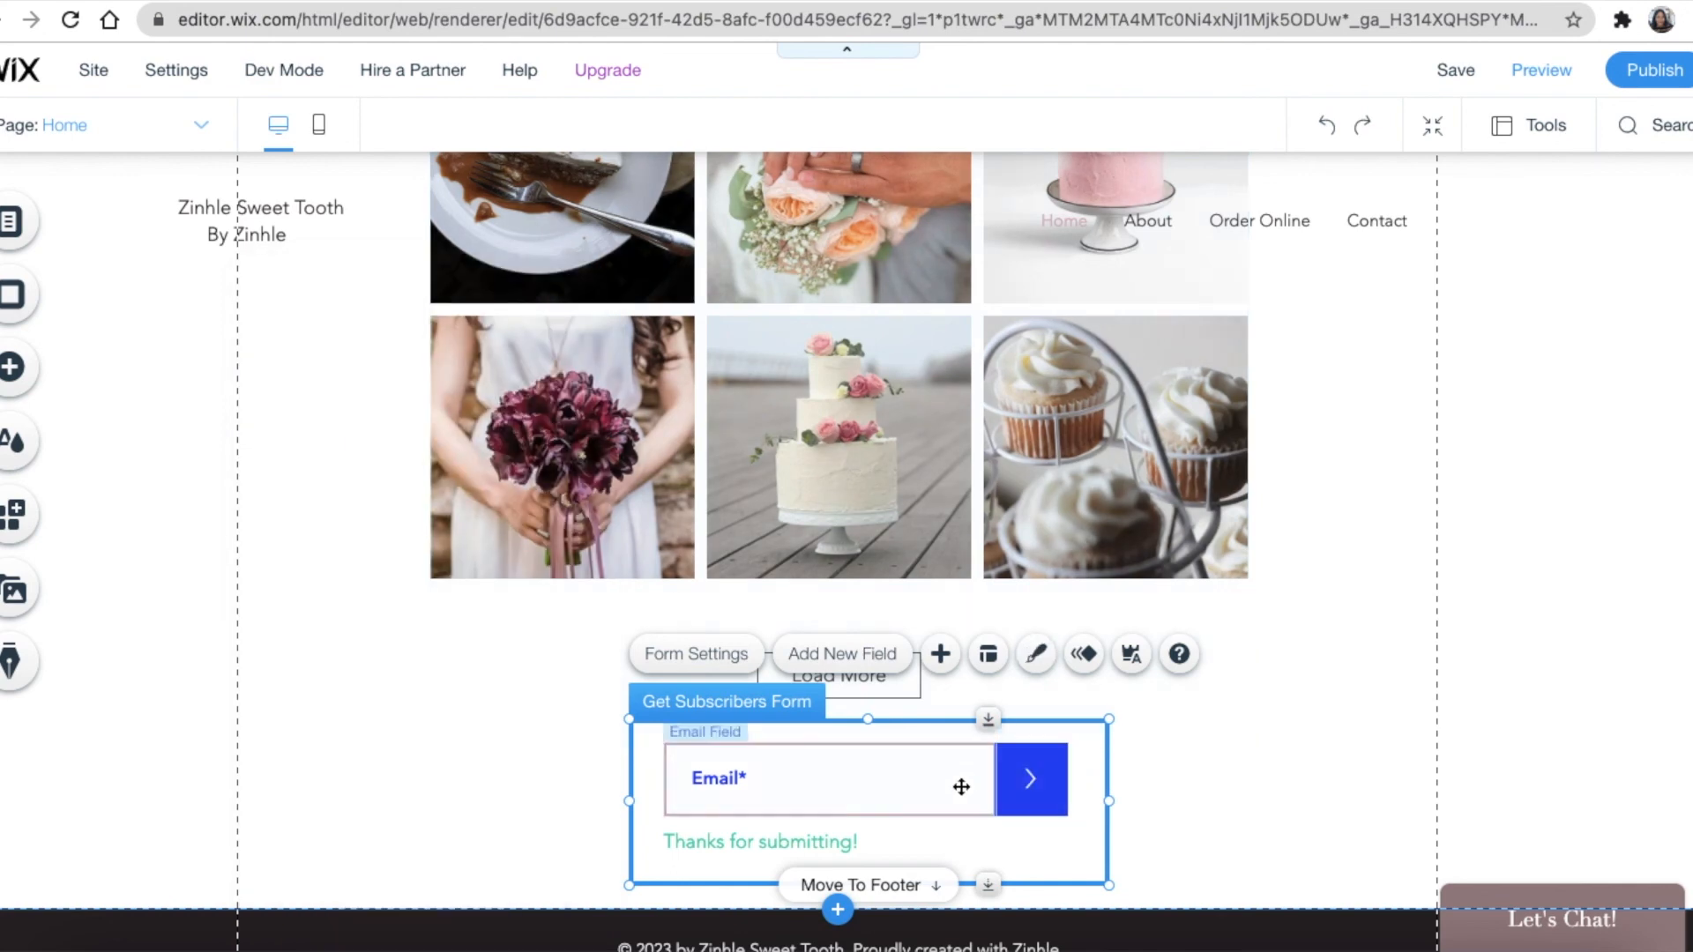
Nudge the Get Subscribers form slightly lower below Load More, then bring up the live site
{"action": "left_click", "coordinate": [1193, 813]}
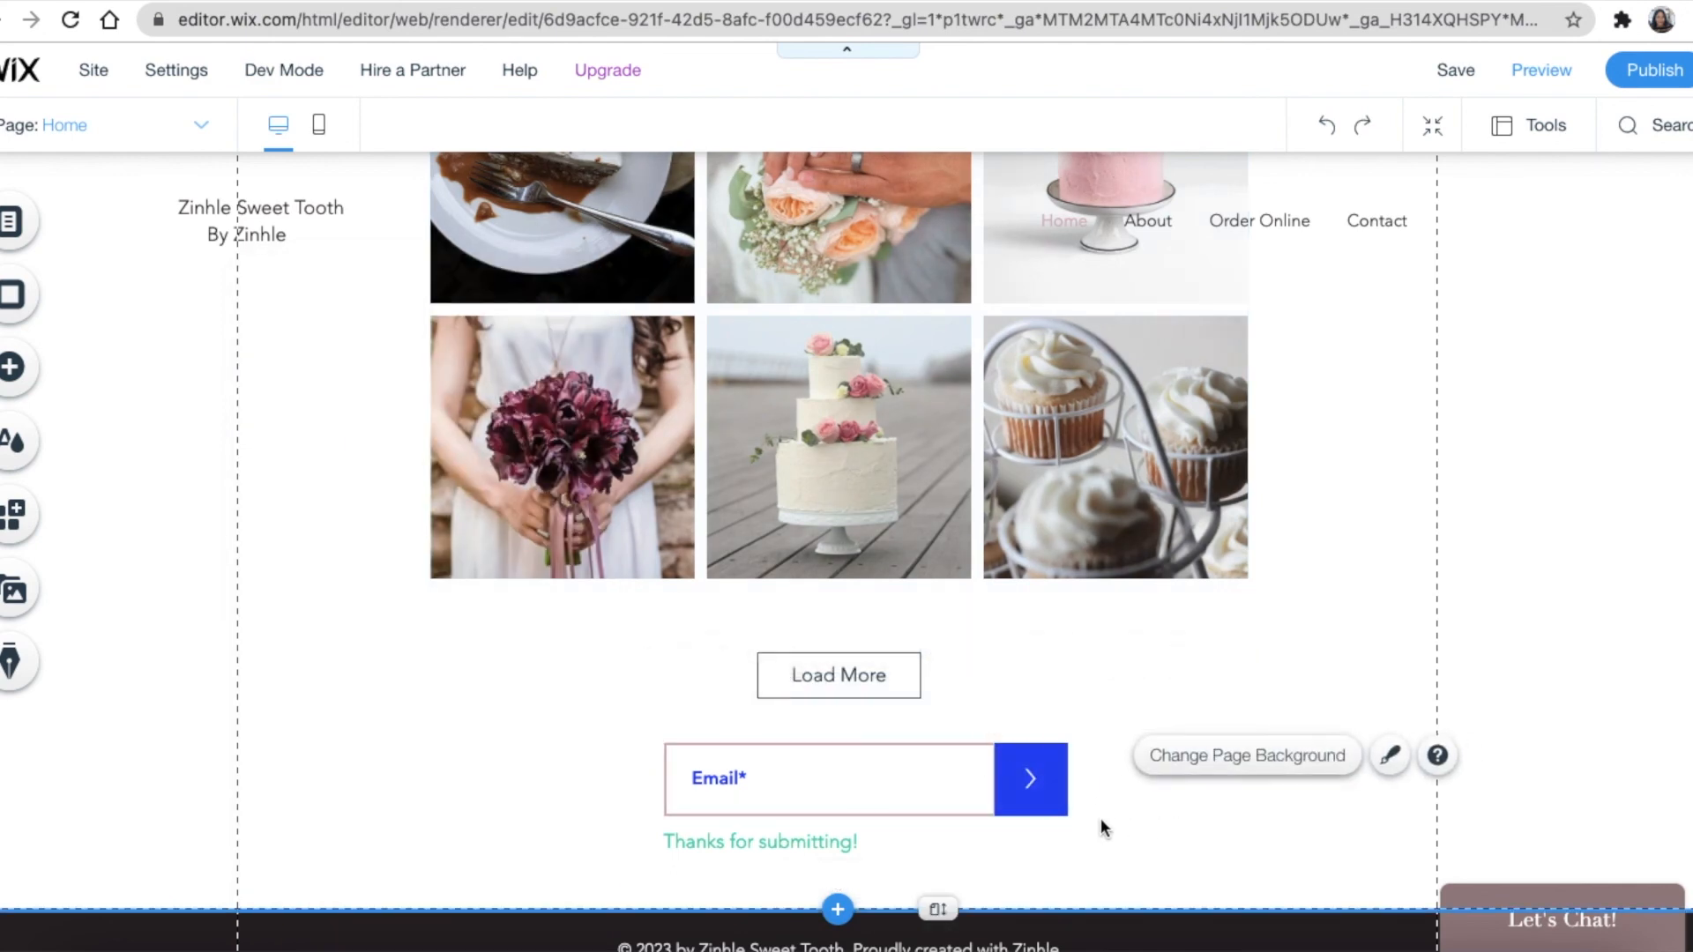
{"action": "left_click_drag", "start_coordinate": [869, 777], "coordinate": [866, 792]}
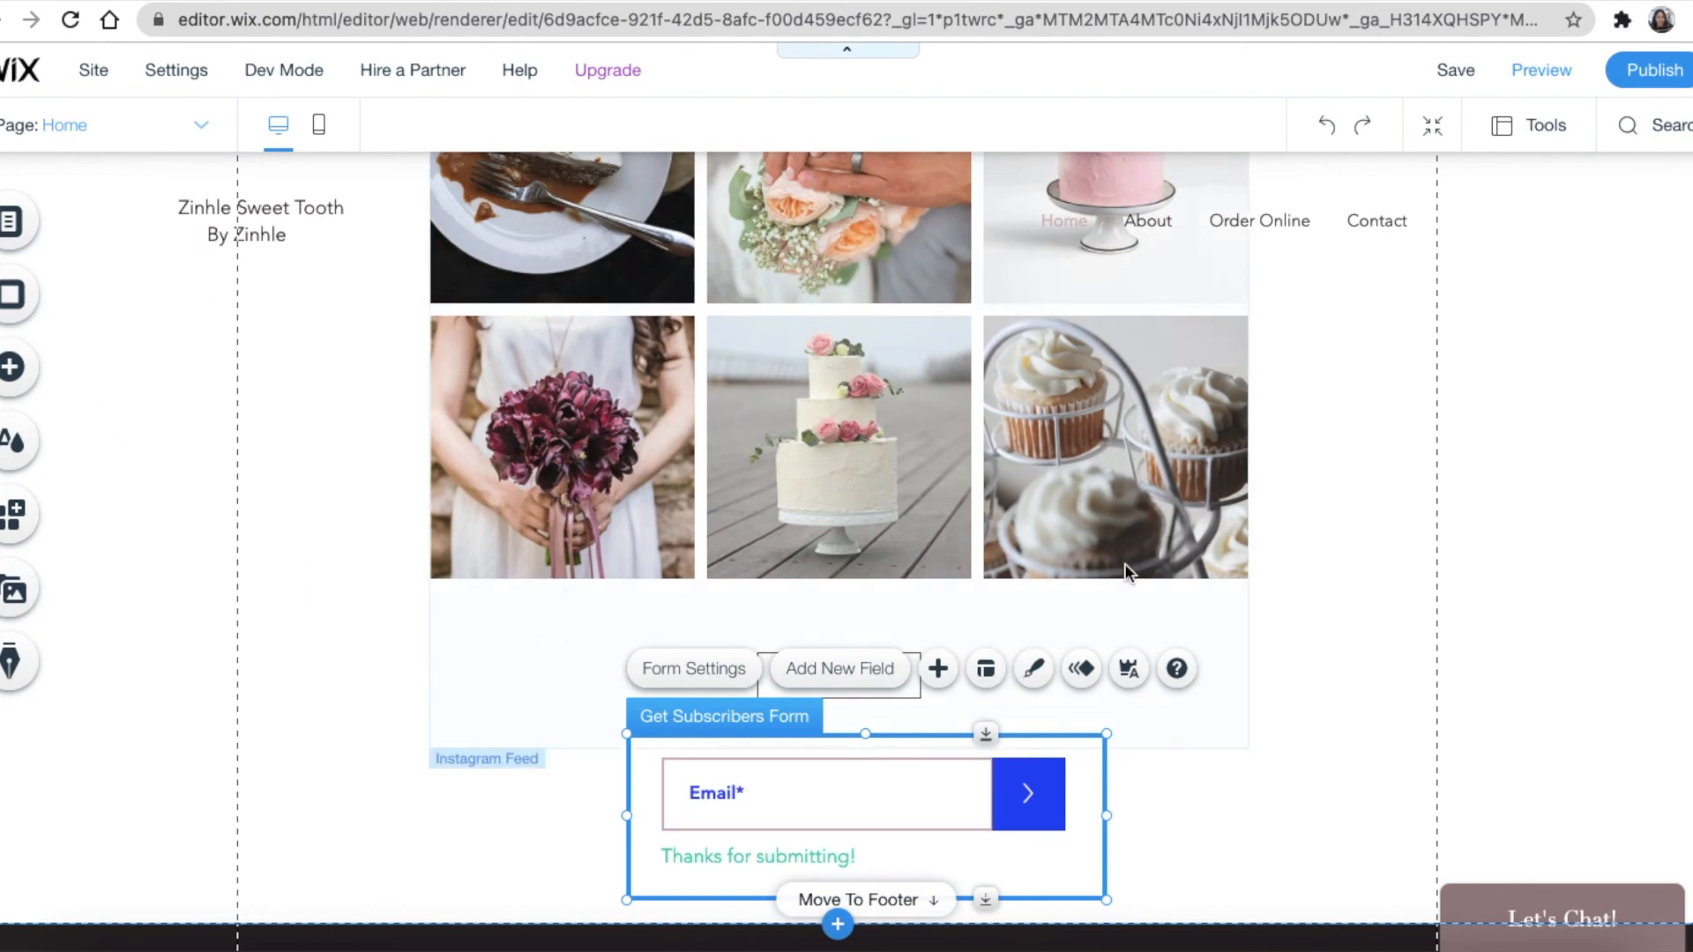
{"action": "left_click", "coordinate": [1296, 586]}
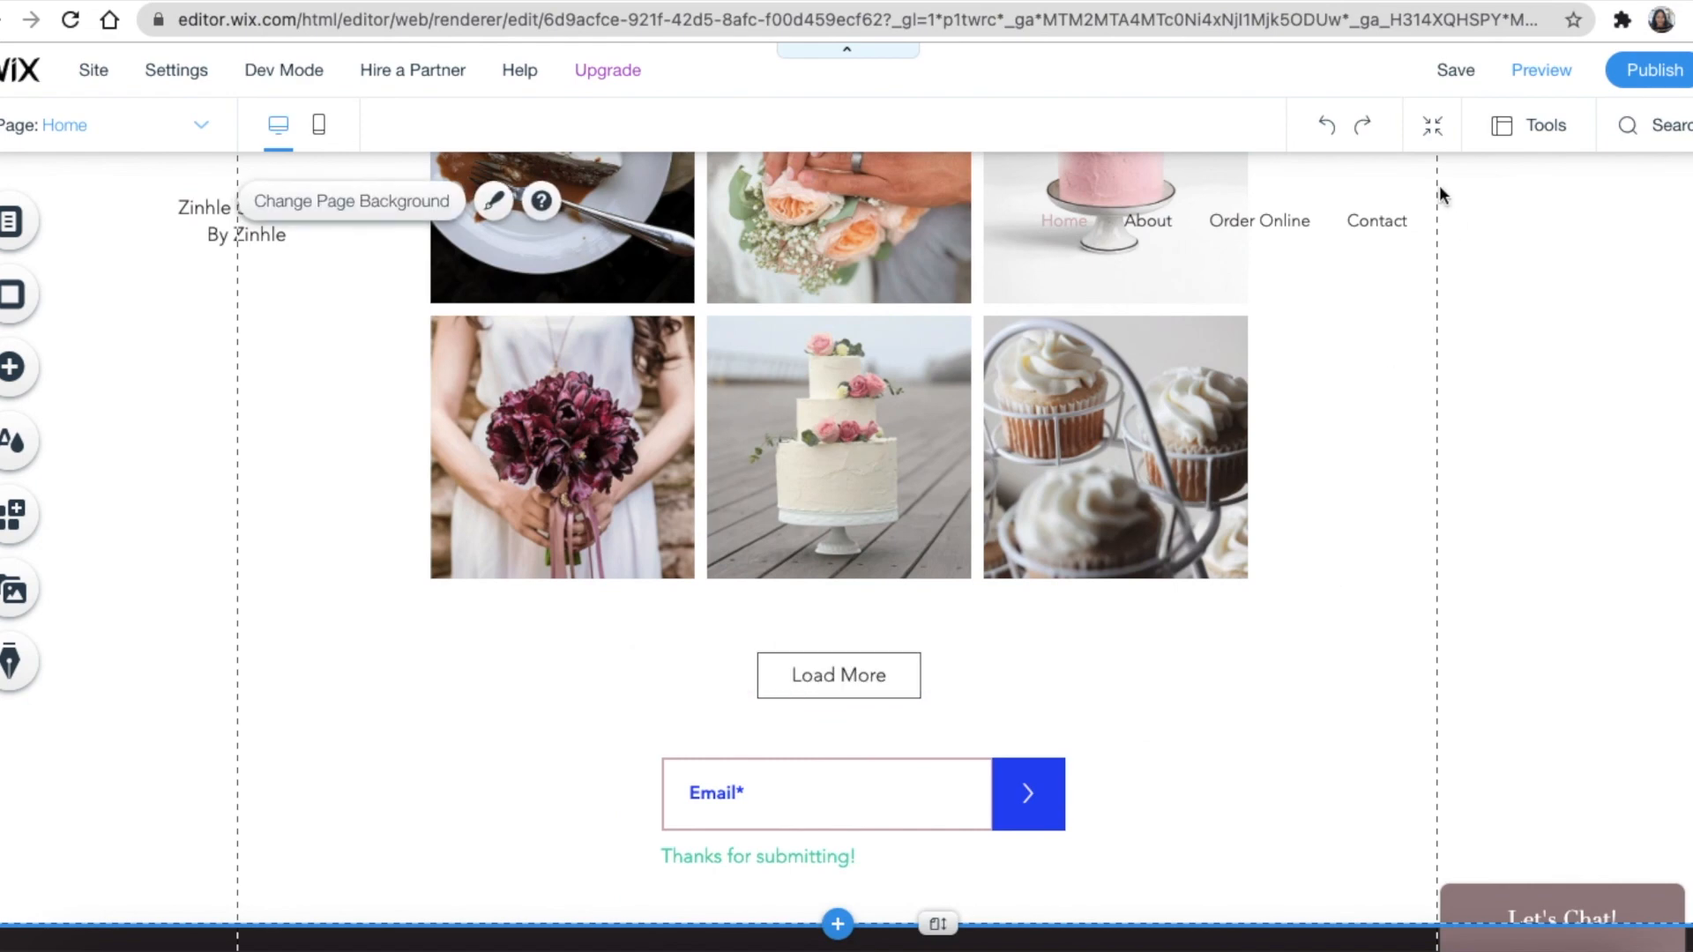
{"action": "left_click", "coordinate": [1468, 2]}
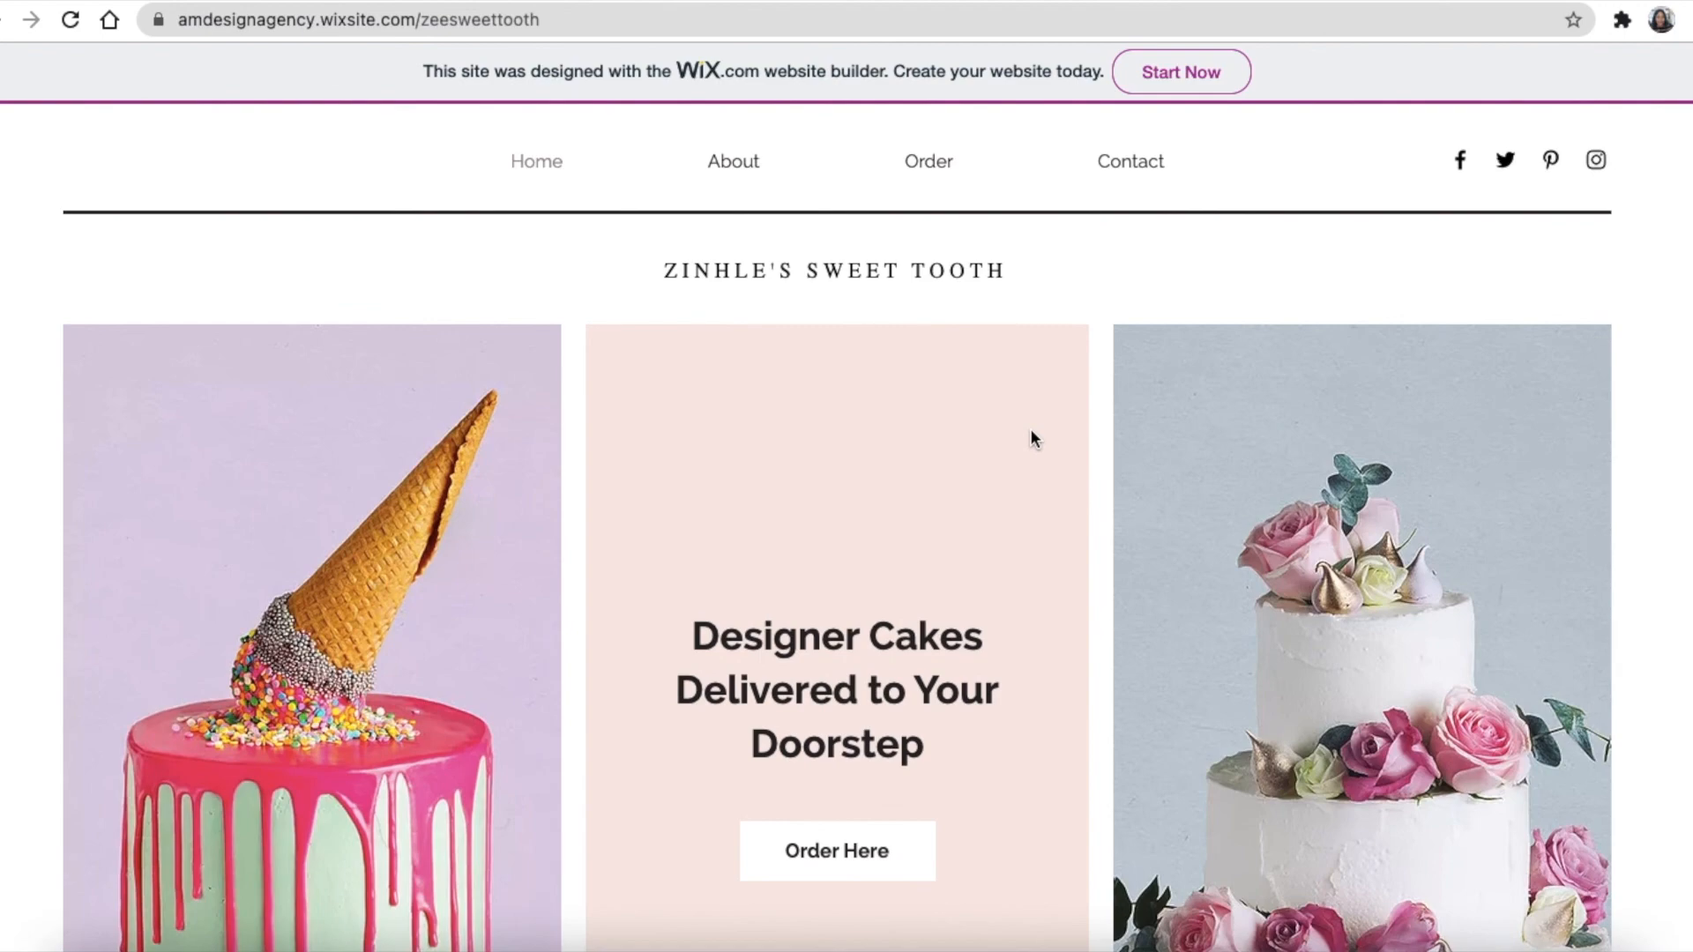
Scroll down and back up through the live Cake Shop site to review it
{"action": "scroll", "coordinate": [1033, 438], "scroll_direction": "down", "scroll_amount": 15}
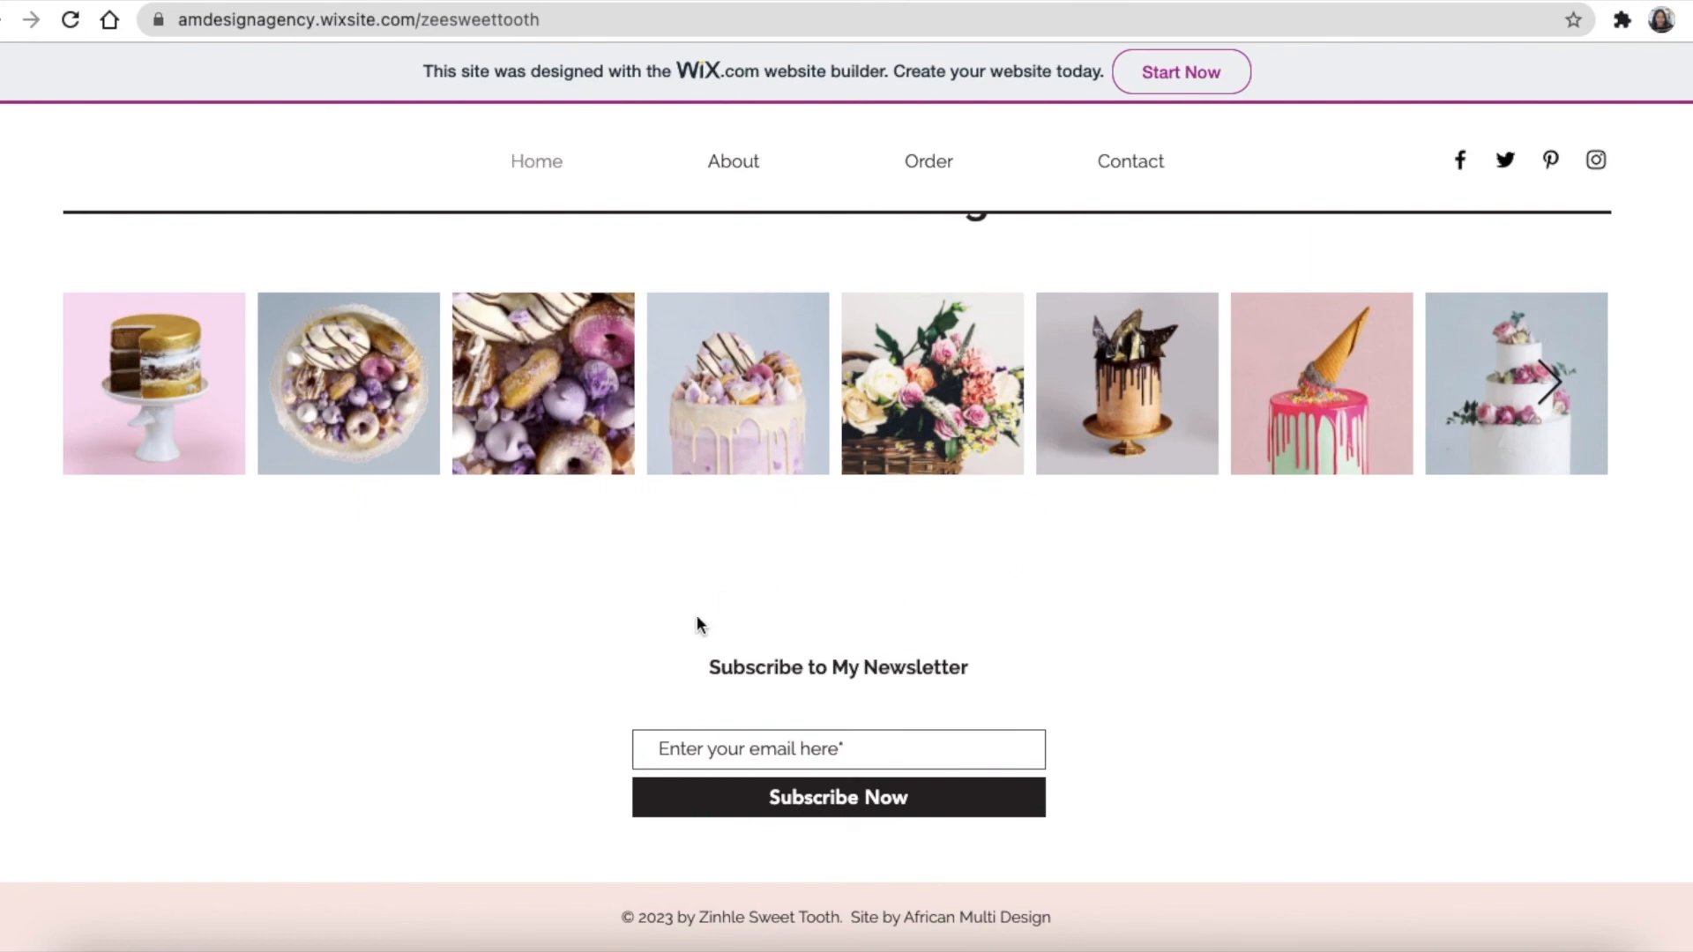
{"action": "scroll", "coordinate": [1118, 776], "scroll_direction": "up", "scroll_amount": 15}
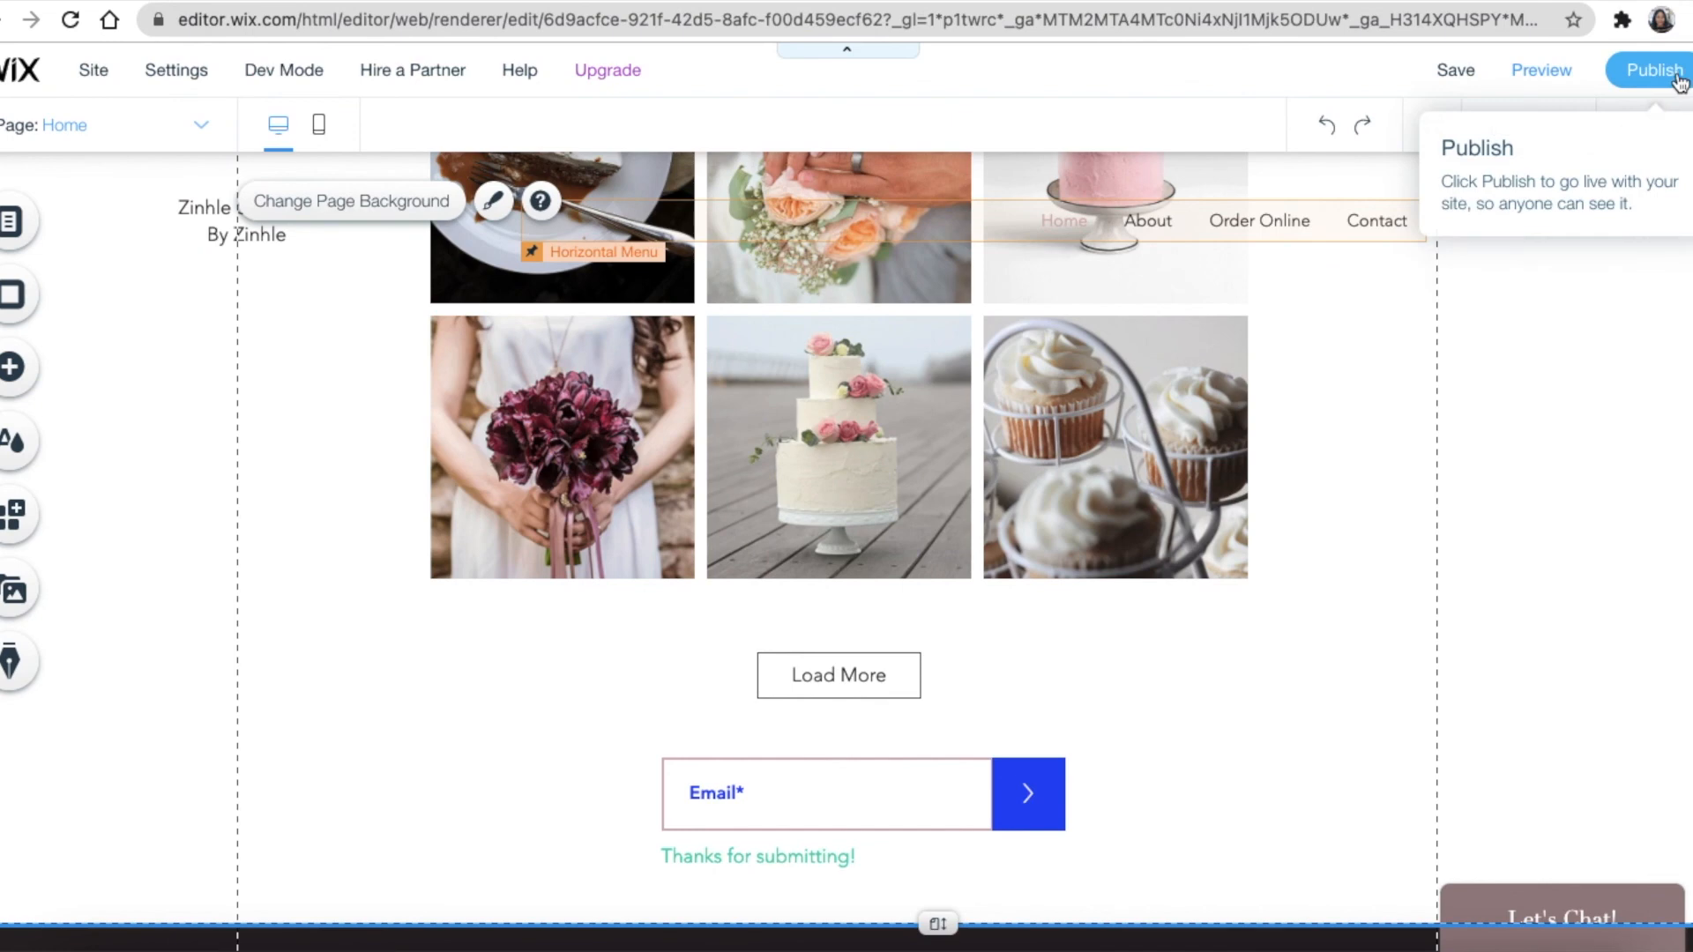
{"action": "scroll", "coordinate": [1474, 314], "scroll_direction": "up", "scroll_amount": 10}
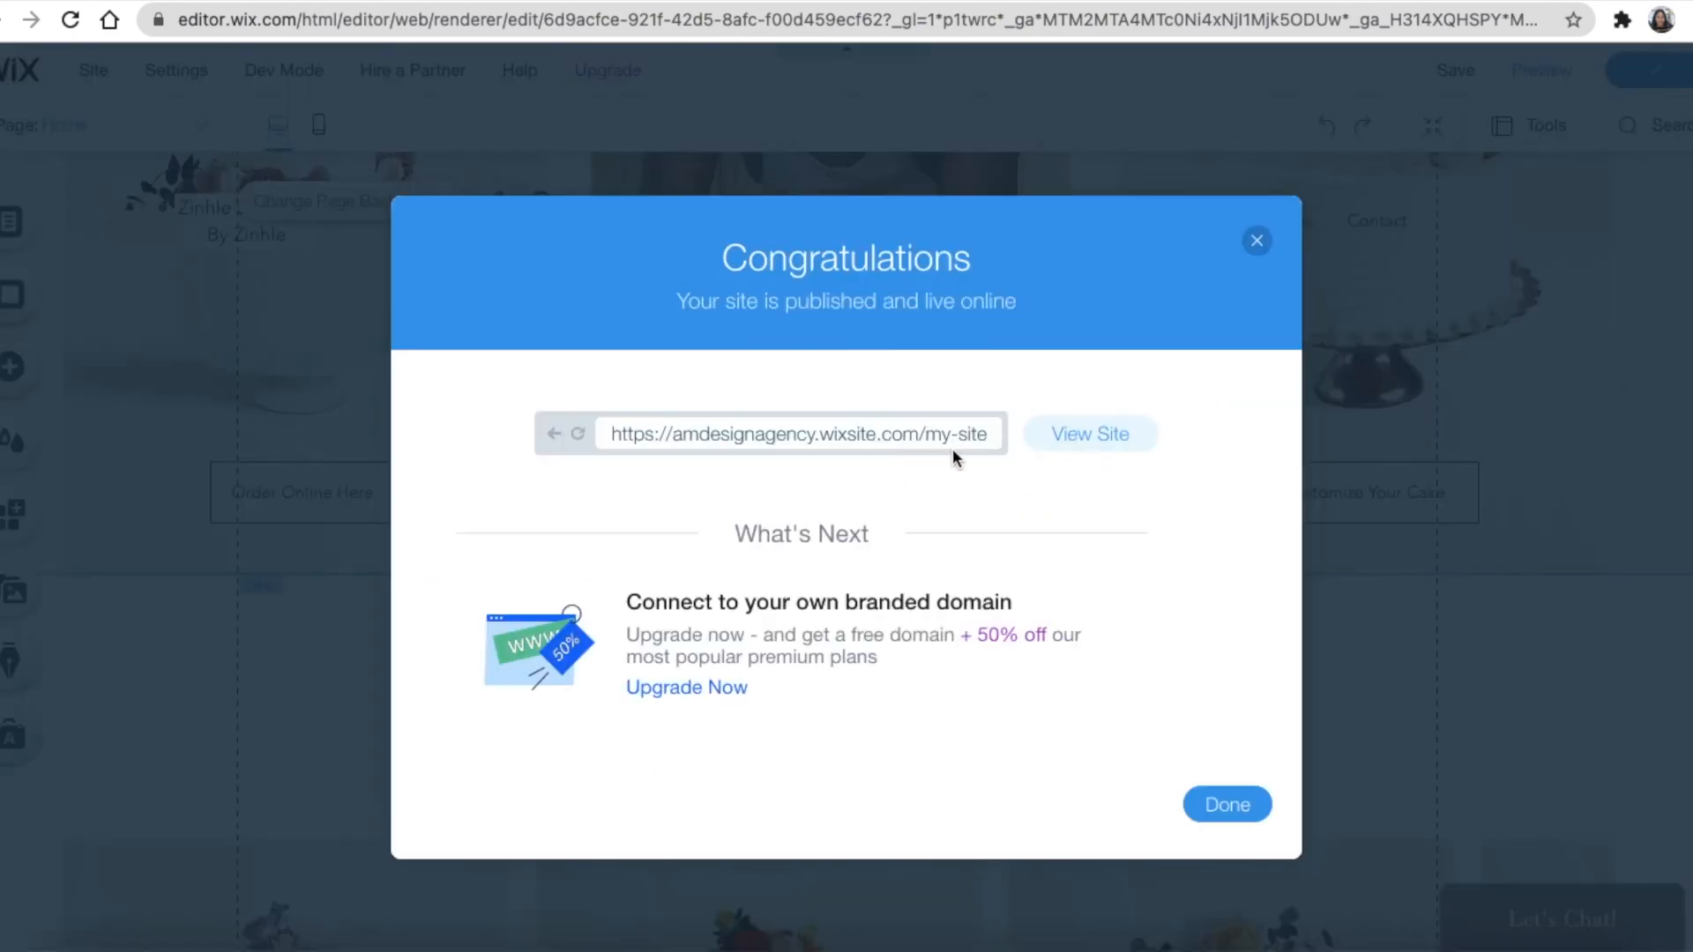
View the published site, scroll through it, then dismiss the Congratulations dialog in the editor
{"action": "left_click", "coordinate": [1077, 438]}
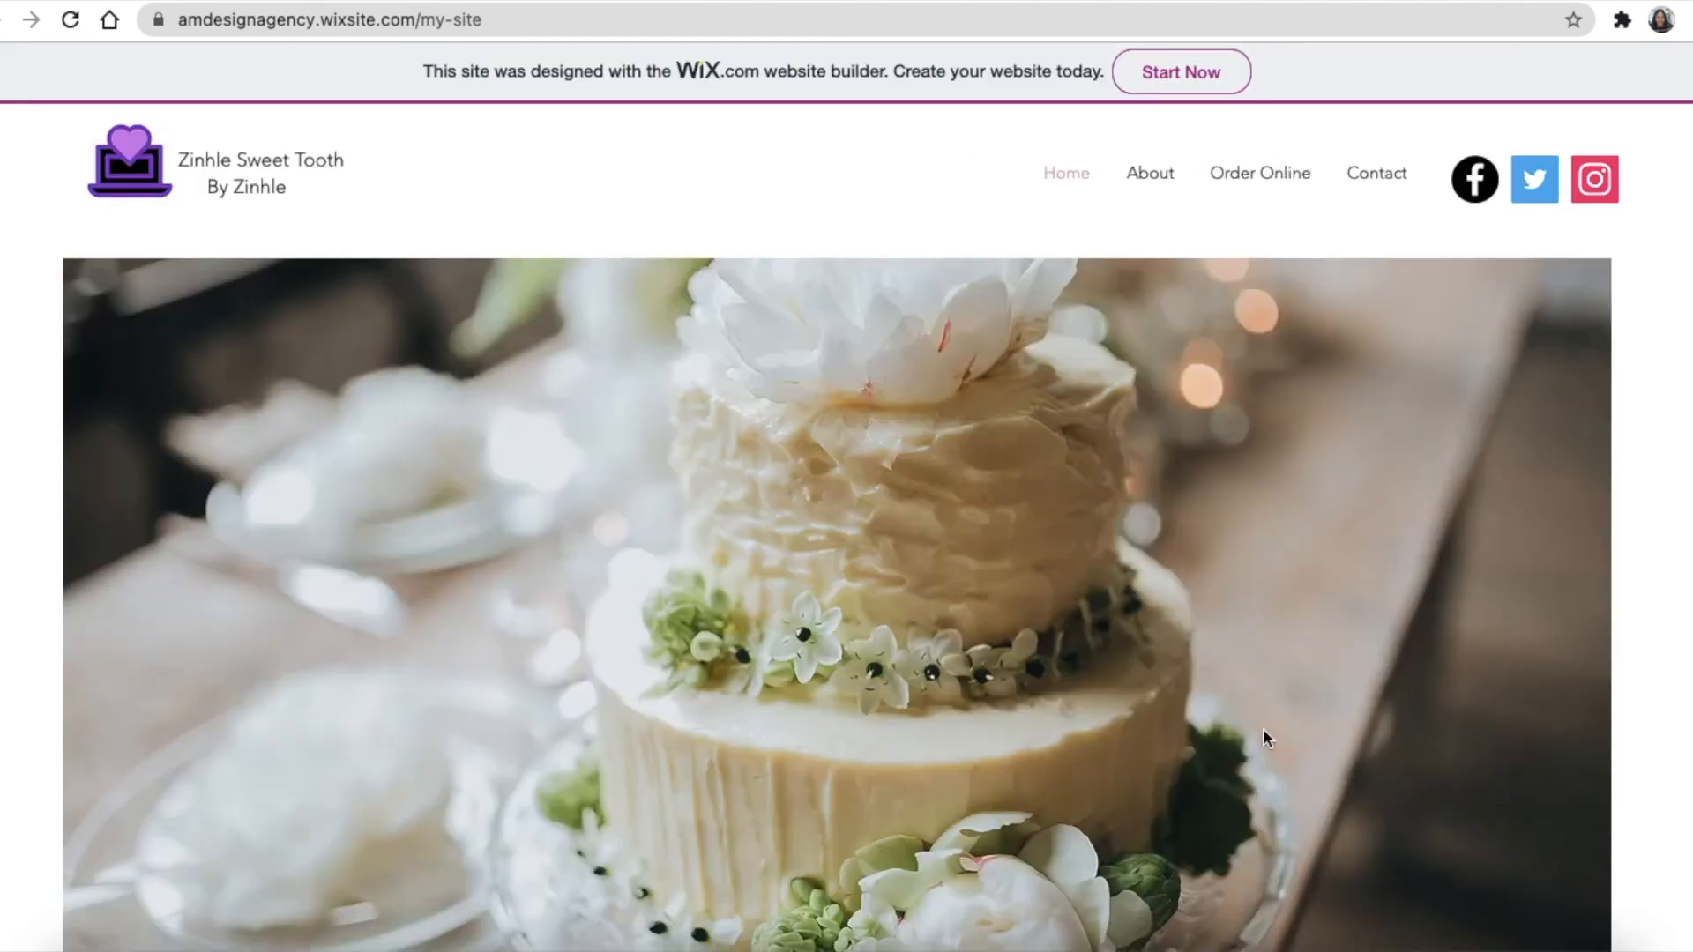
{"action": "scroll", "coordinate": [1289, 609], "scroll_direction": "down", "scroll_amount": 20}
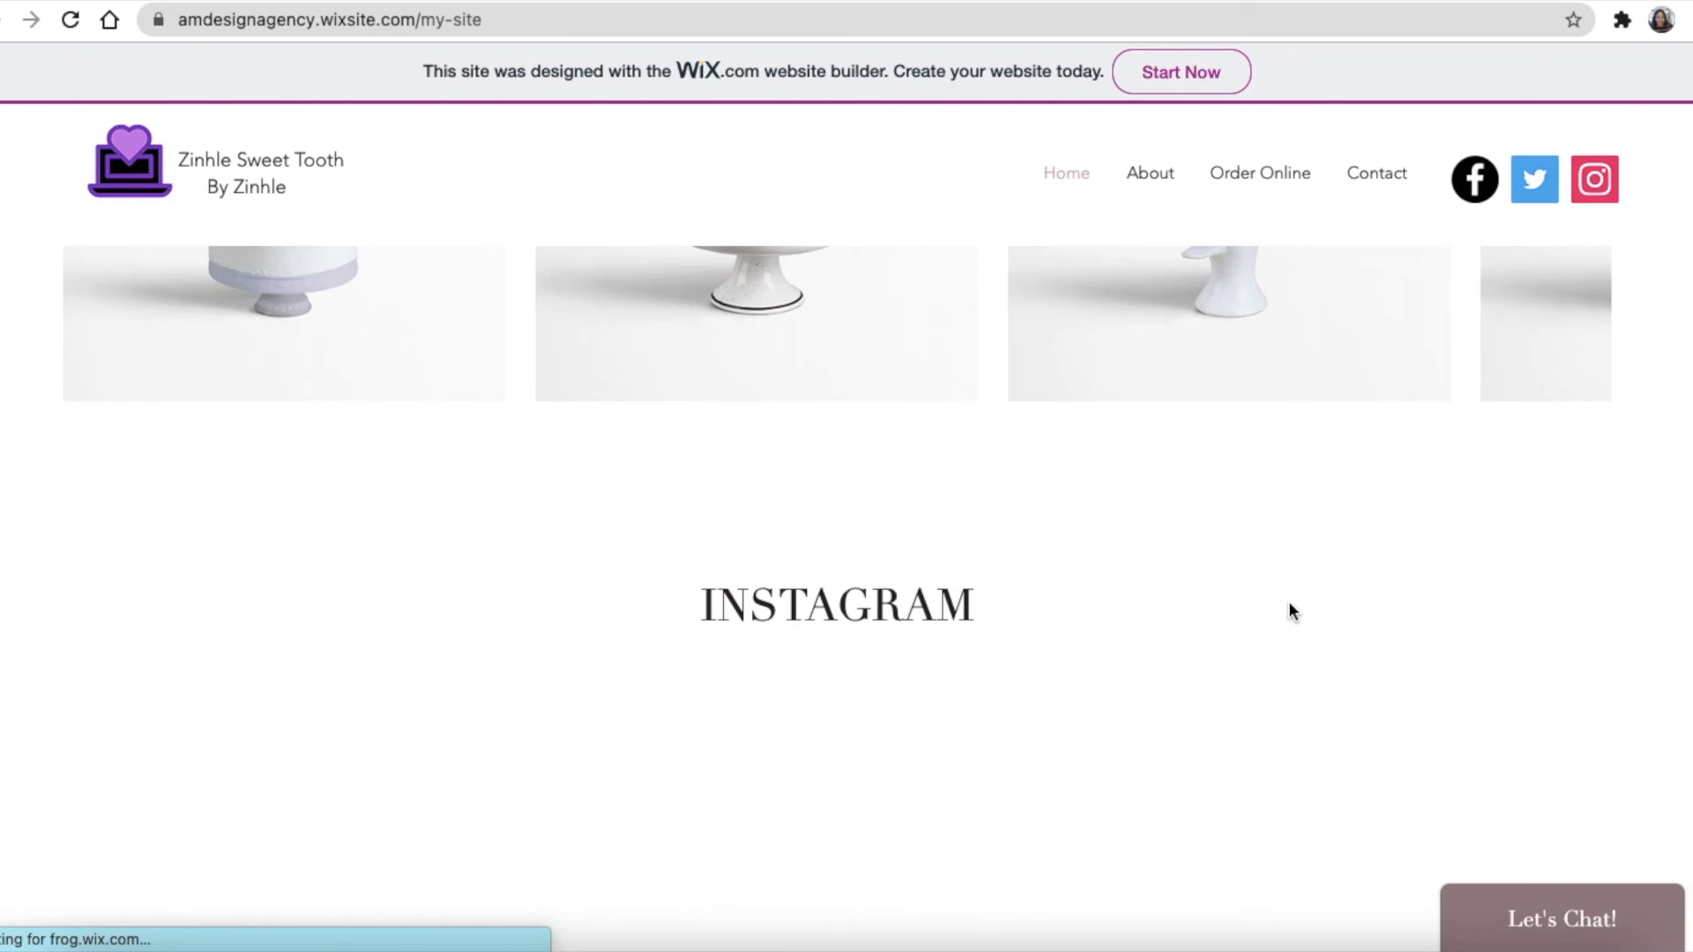
{"action": "scroll", "coordinate": [1288, 601], "scroll_direction": "down", "scroll_amount": 5}
{"action": "scroll", "coordinate": [1289, 605], "scroll_direction": "up", "scroll_amount": 20}
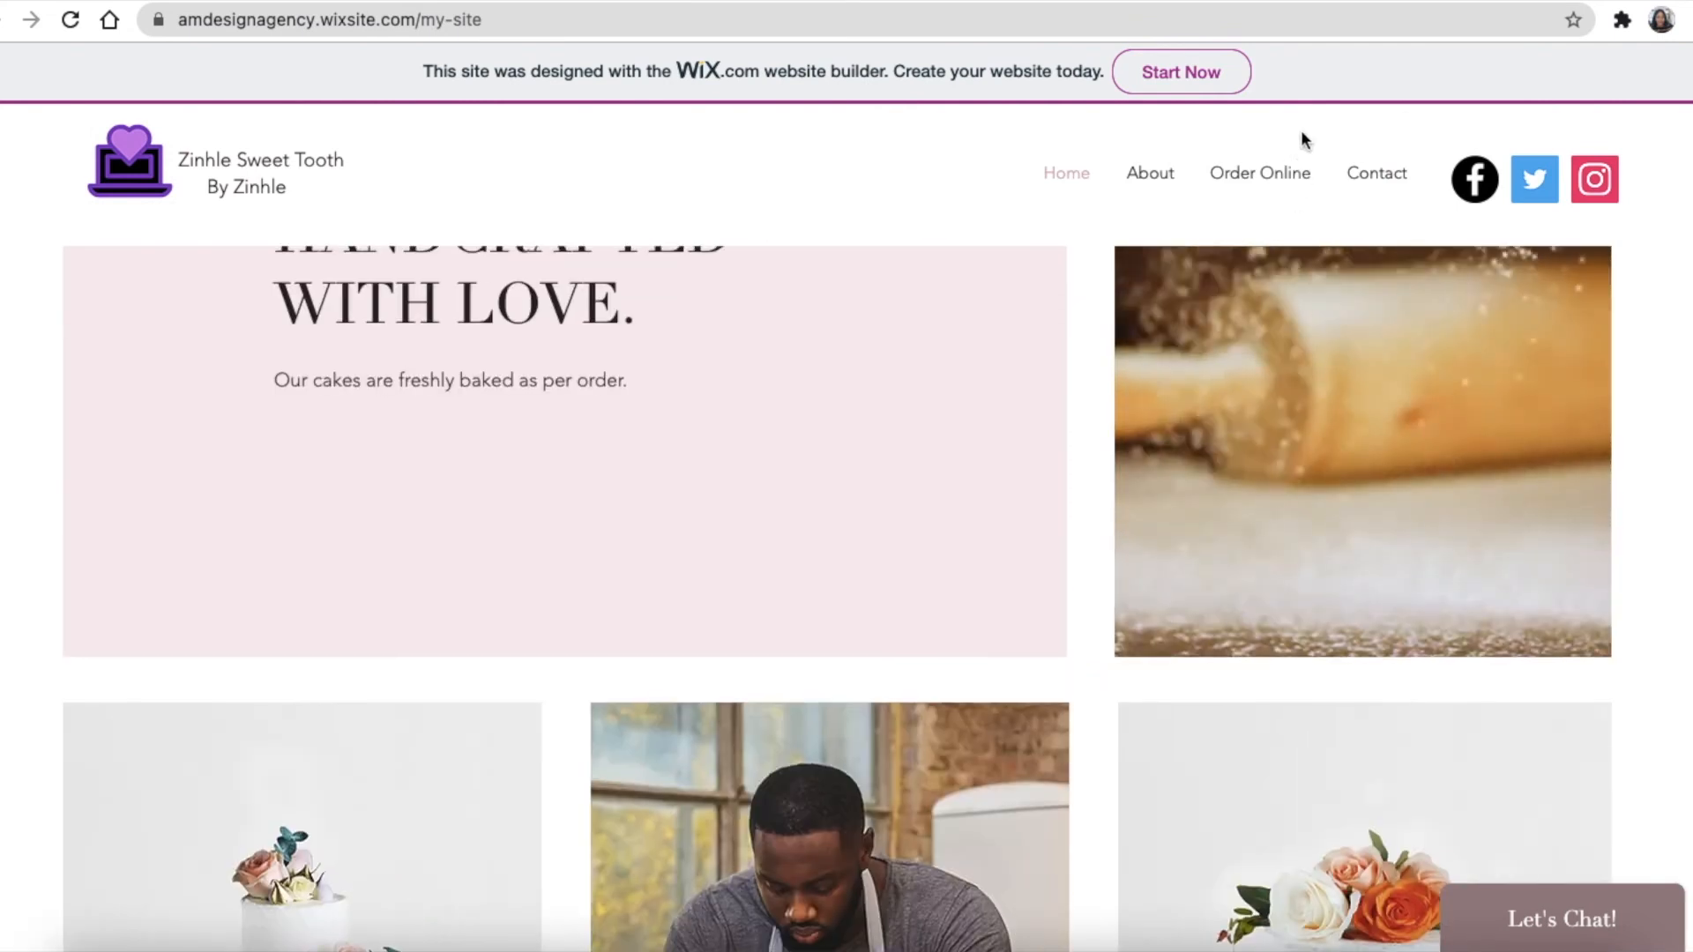
{"action": "left_click", "coordinate": [1173, 2]}
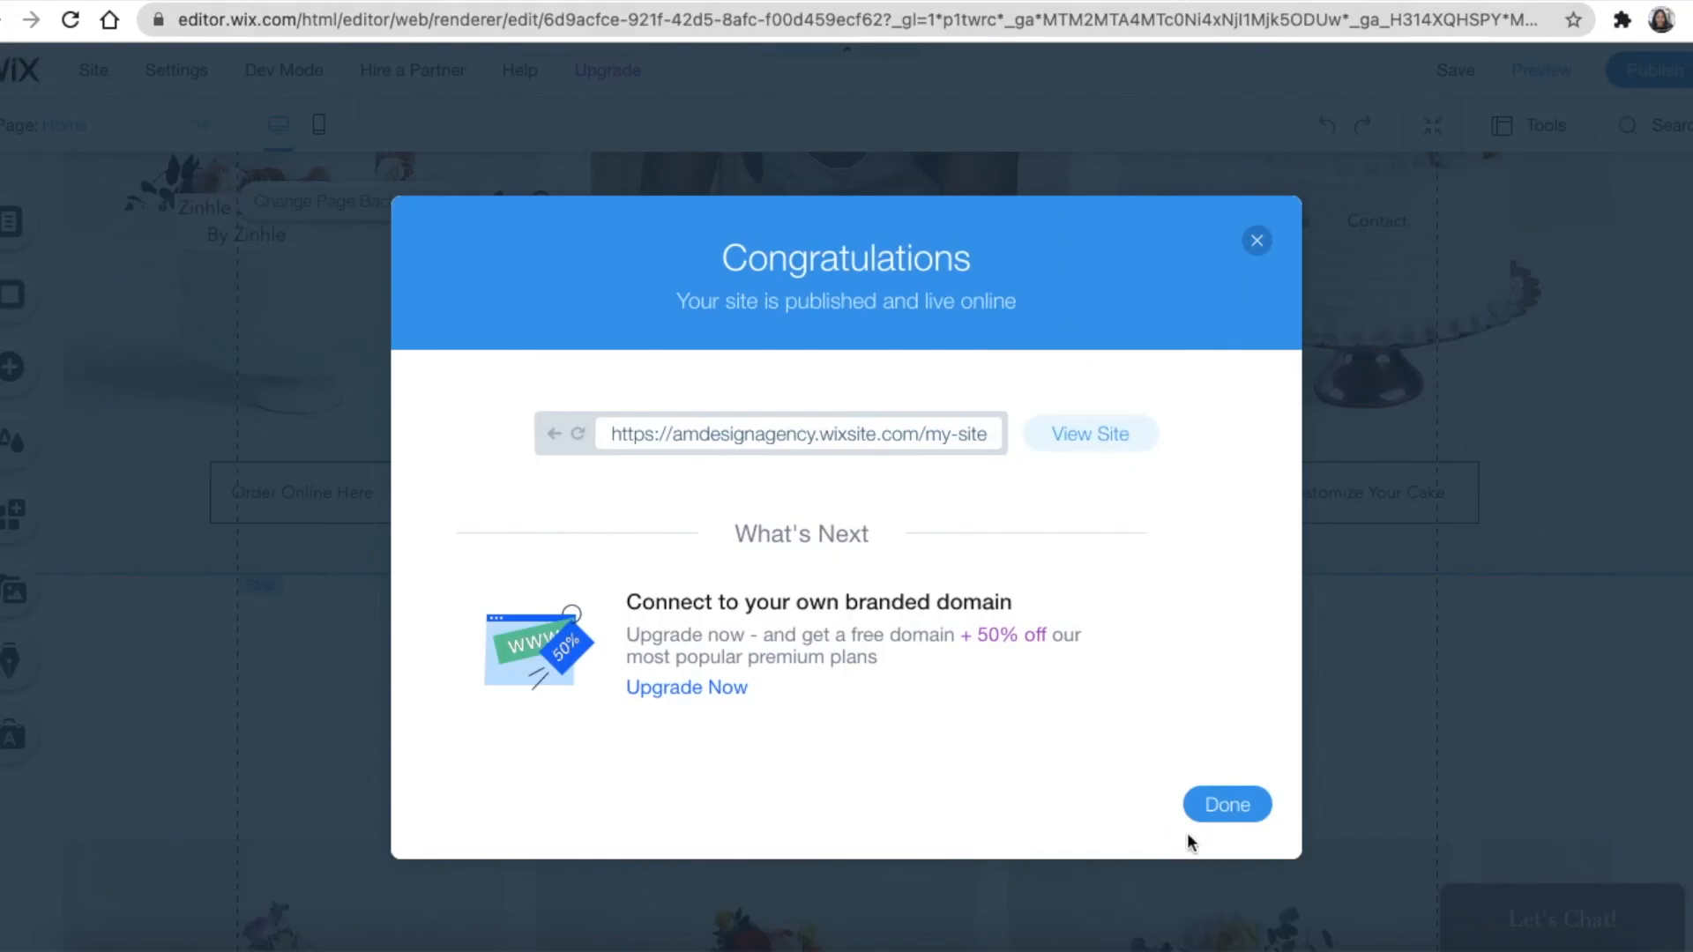
{"action": "left_click", "coordinate": [1226, 805]}
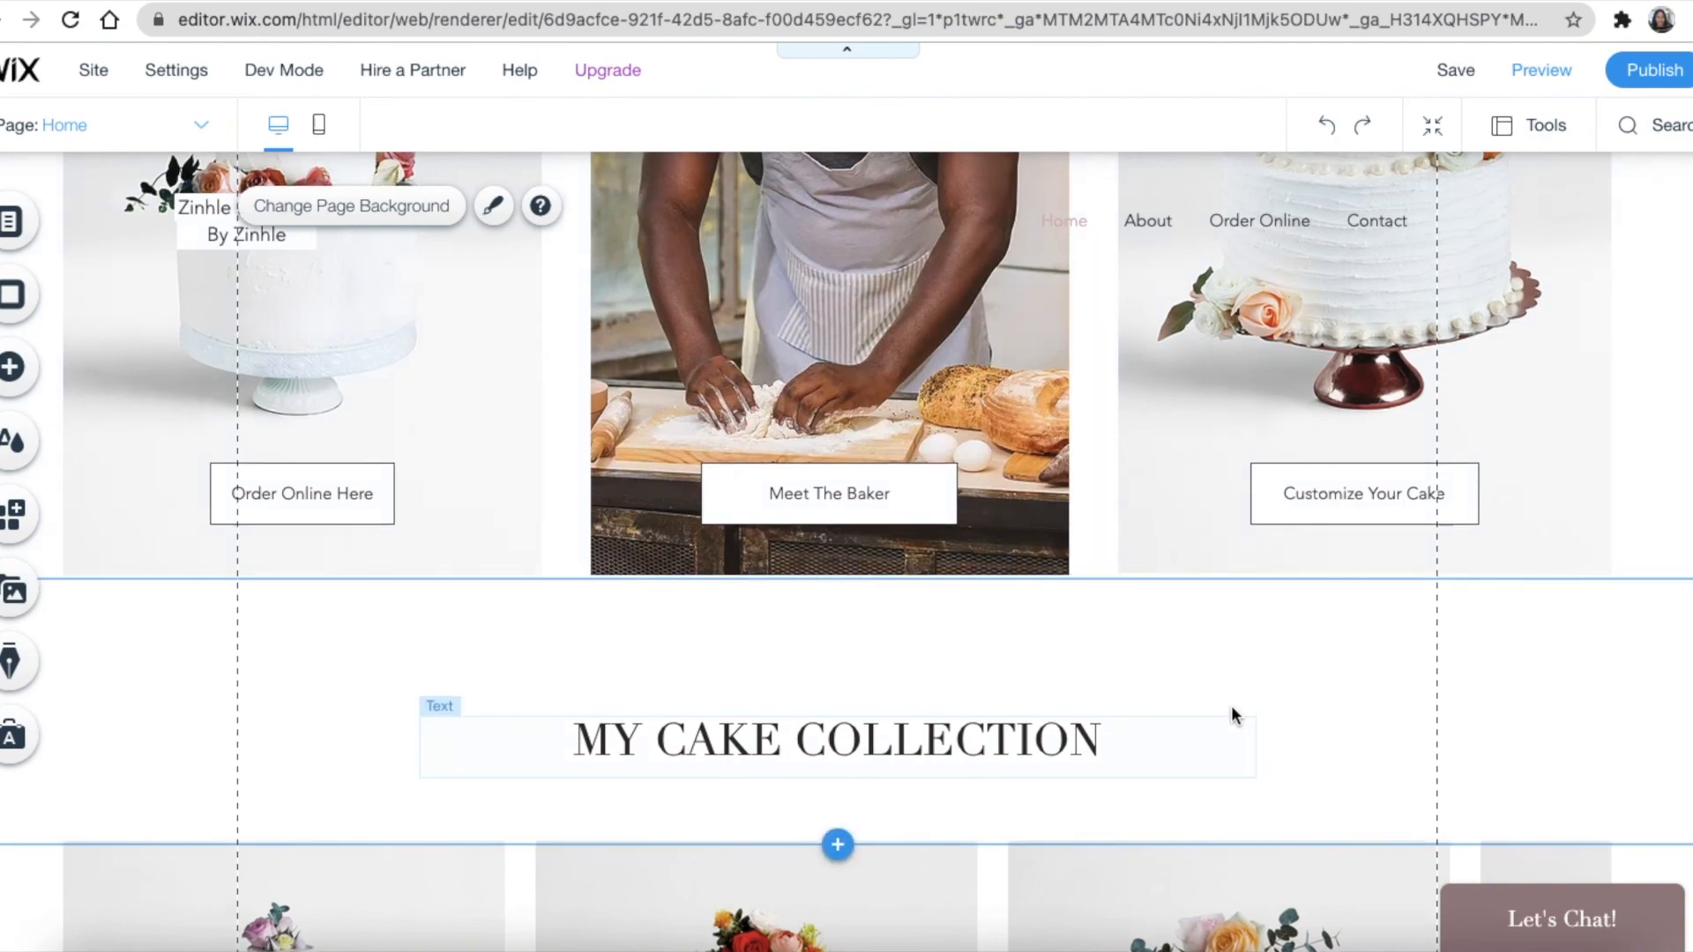
Choose Rename Site from the dashboard's Site Actions menu
{"action": "scroll", "coordinate": [1231, 705], "scroll_direction": "up", "scroll_amount": 8}
{"action": "scroll", "coordinate": [1224, 701], "scroll_direction": "up", "scroll_amount": 5}
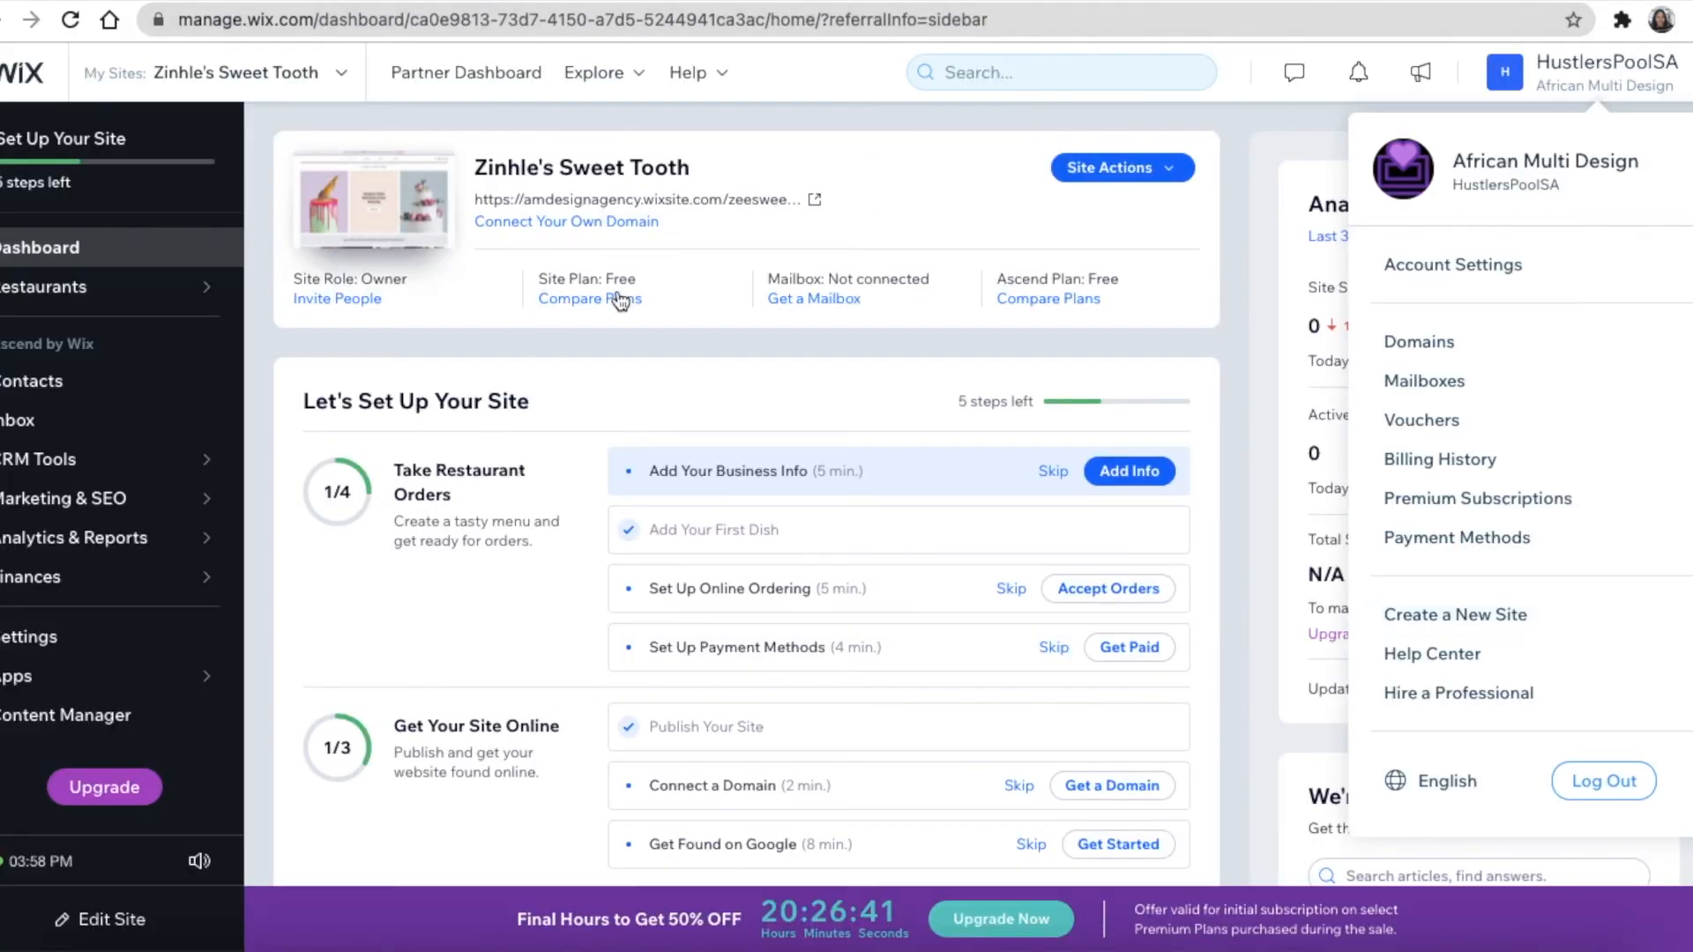
{"action": "left_click", "coordinate": [1133, 167]}
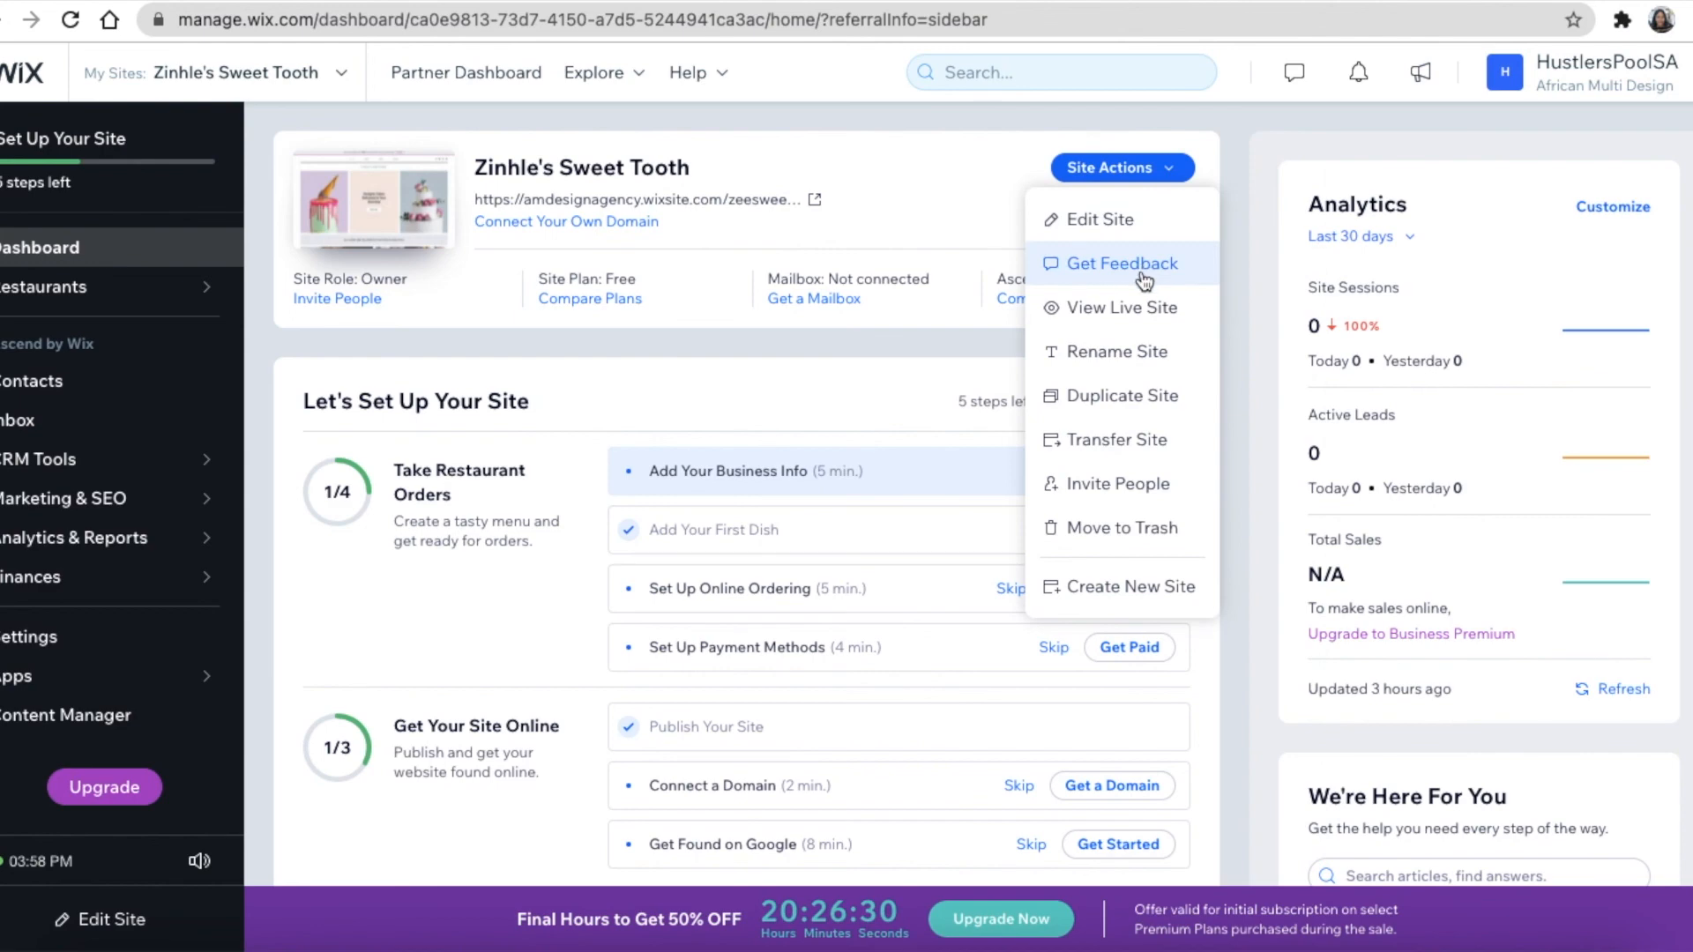
{"action": "left_click", "coordinate": [1099, 360]}
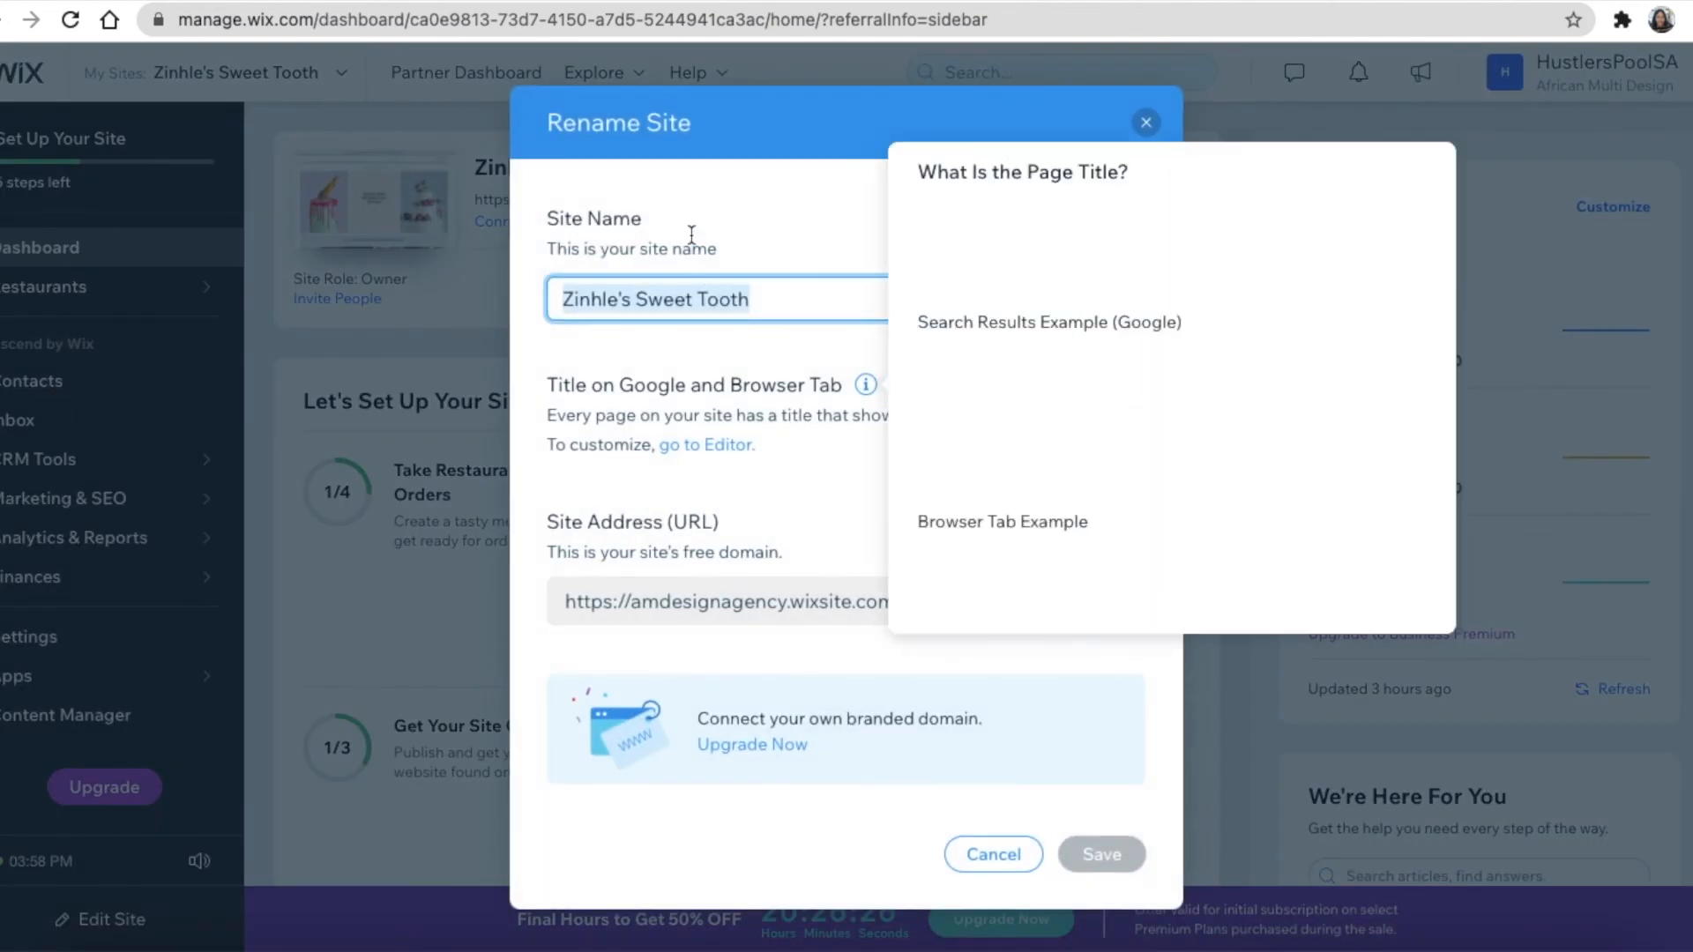